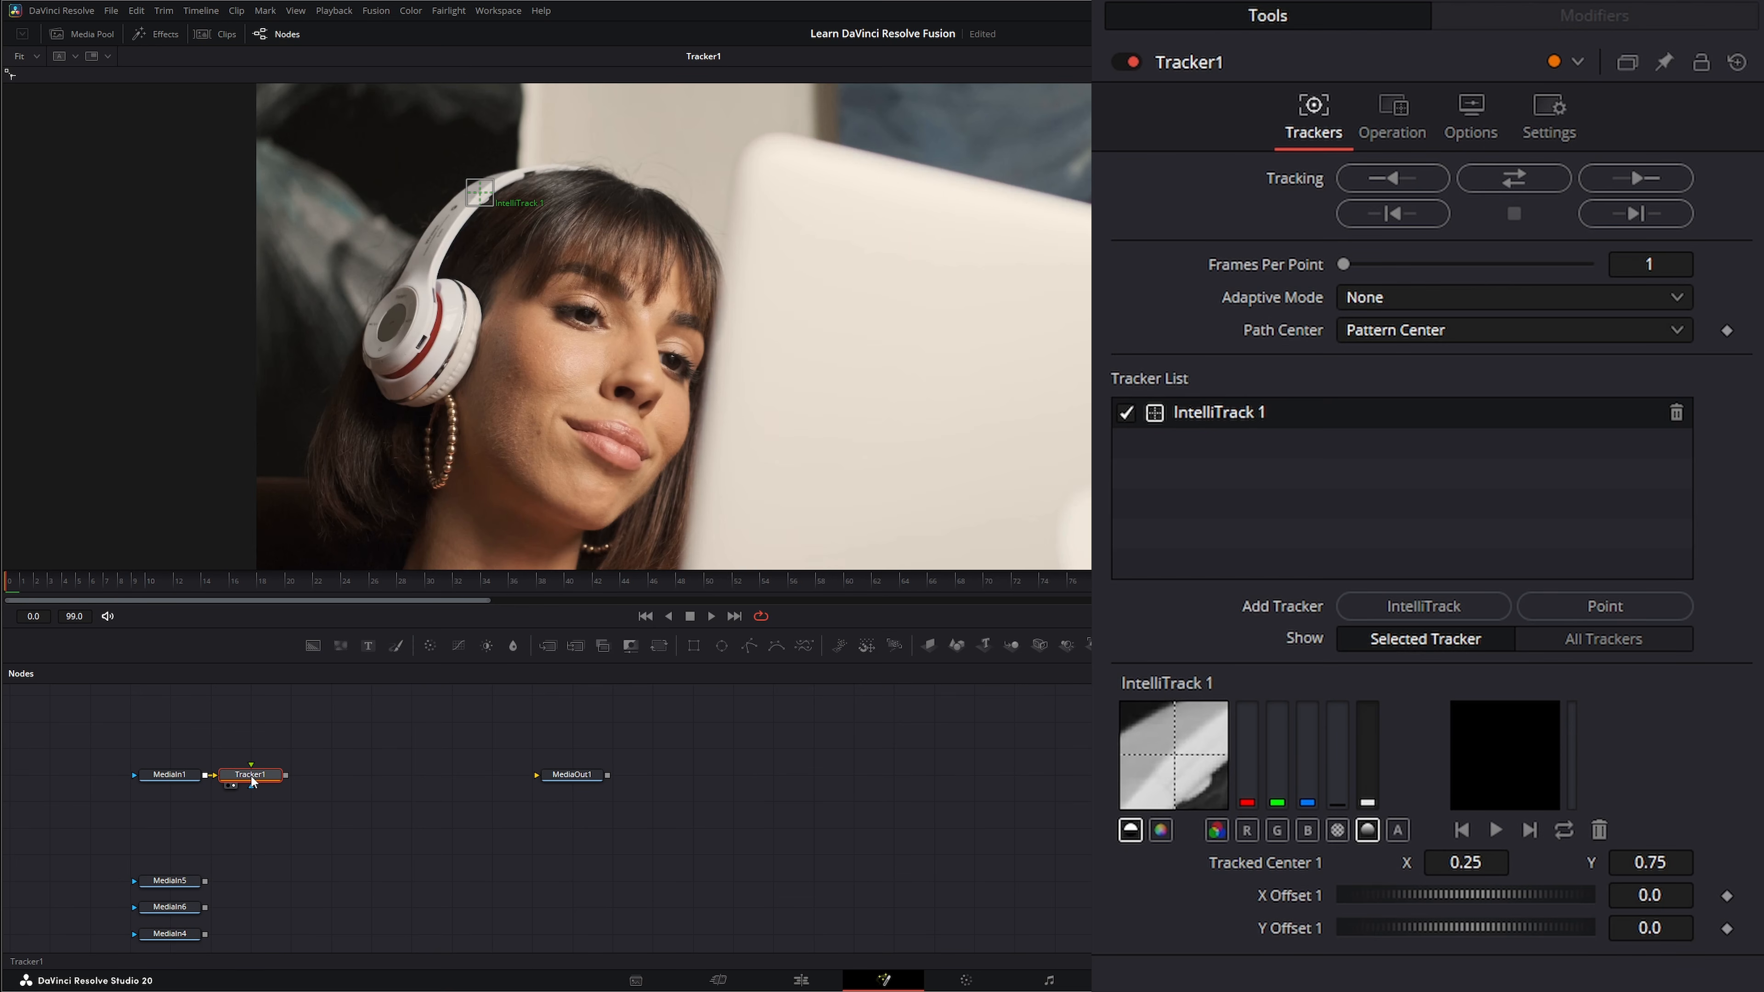
Place IntelliTrack 1 on the headphone band, and try an additional Point tracker over the woman's eye before deleting it.
{"action": "left_click_drag", "start_coordinate": [266, 779], "coordinate": [285, 780]}
{"action": "left_click", "coordinate": [1617, 607]}
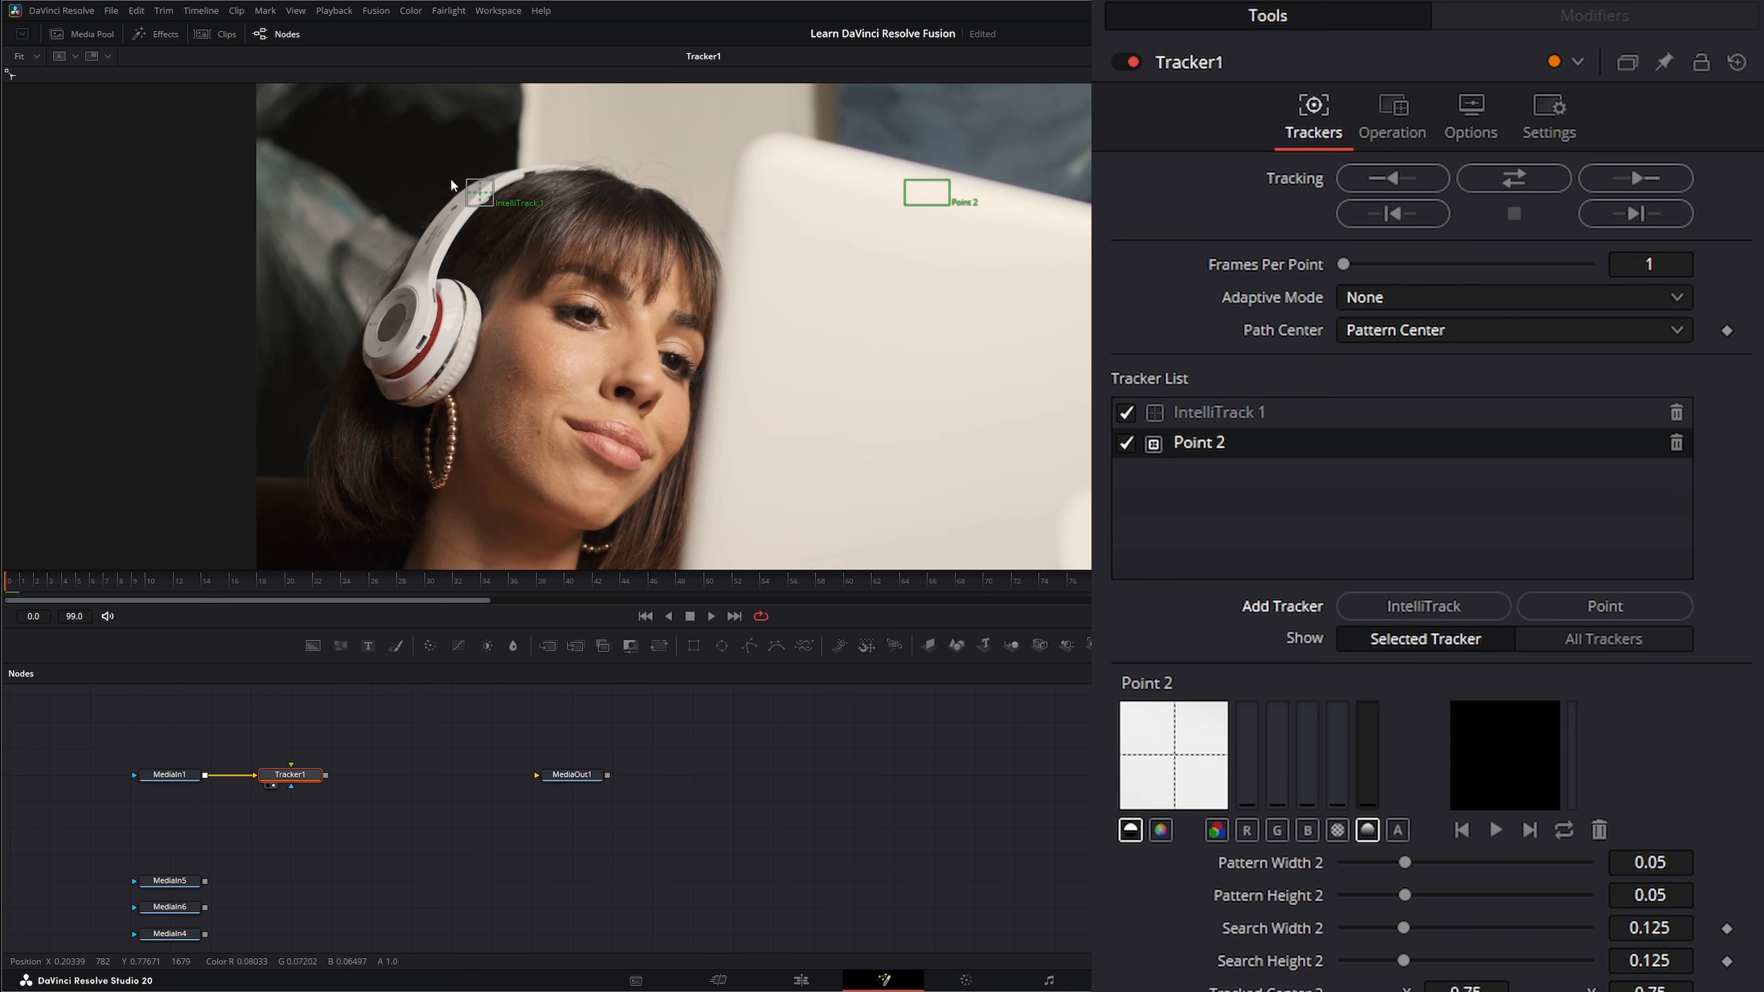
{"action": "mouse_move", "coordinate": [484, 200]}
{"action": "left_mouse_down"}
{"action": "mouse_move", "coordinate": [449, 240]}
{"action": "mouse_move", "coordinate": [459, 214]}
{"action": "left_mouse_up"}
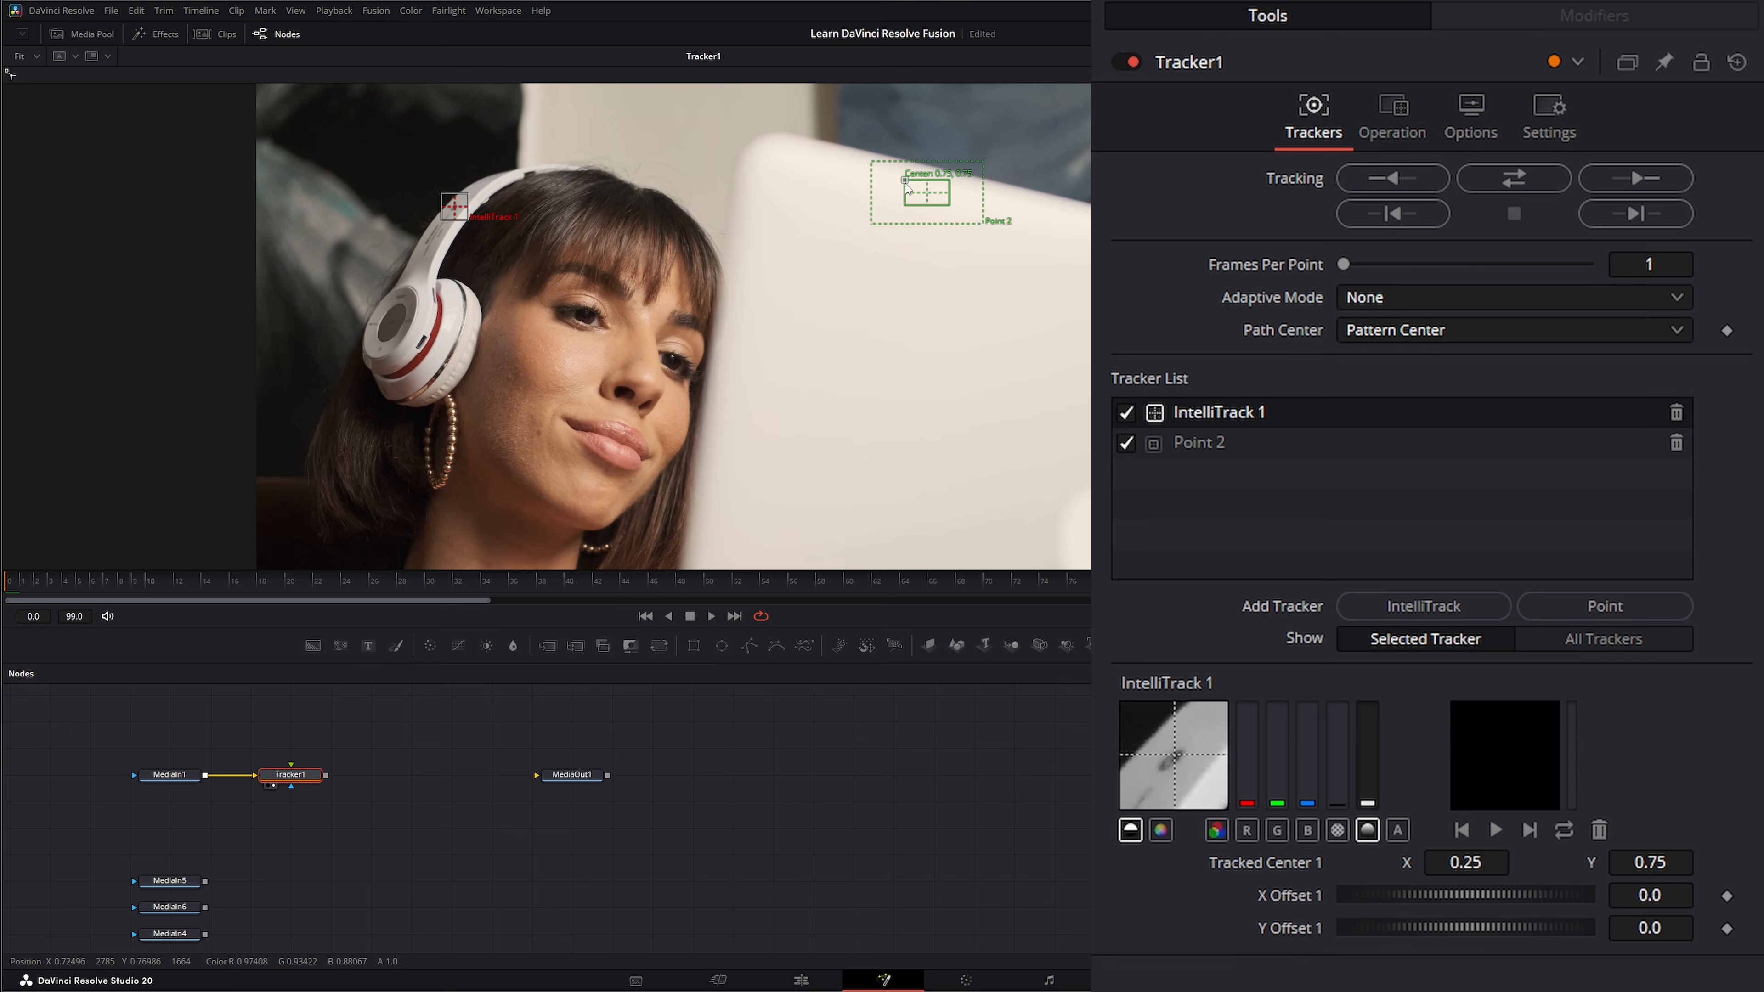
{"action": "left_click_drag", "start_coordinate": [908, 185], "coordinate": [734, 374]}
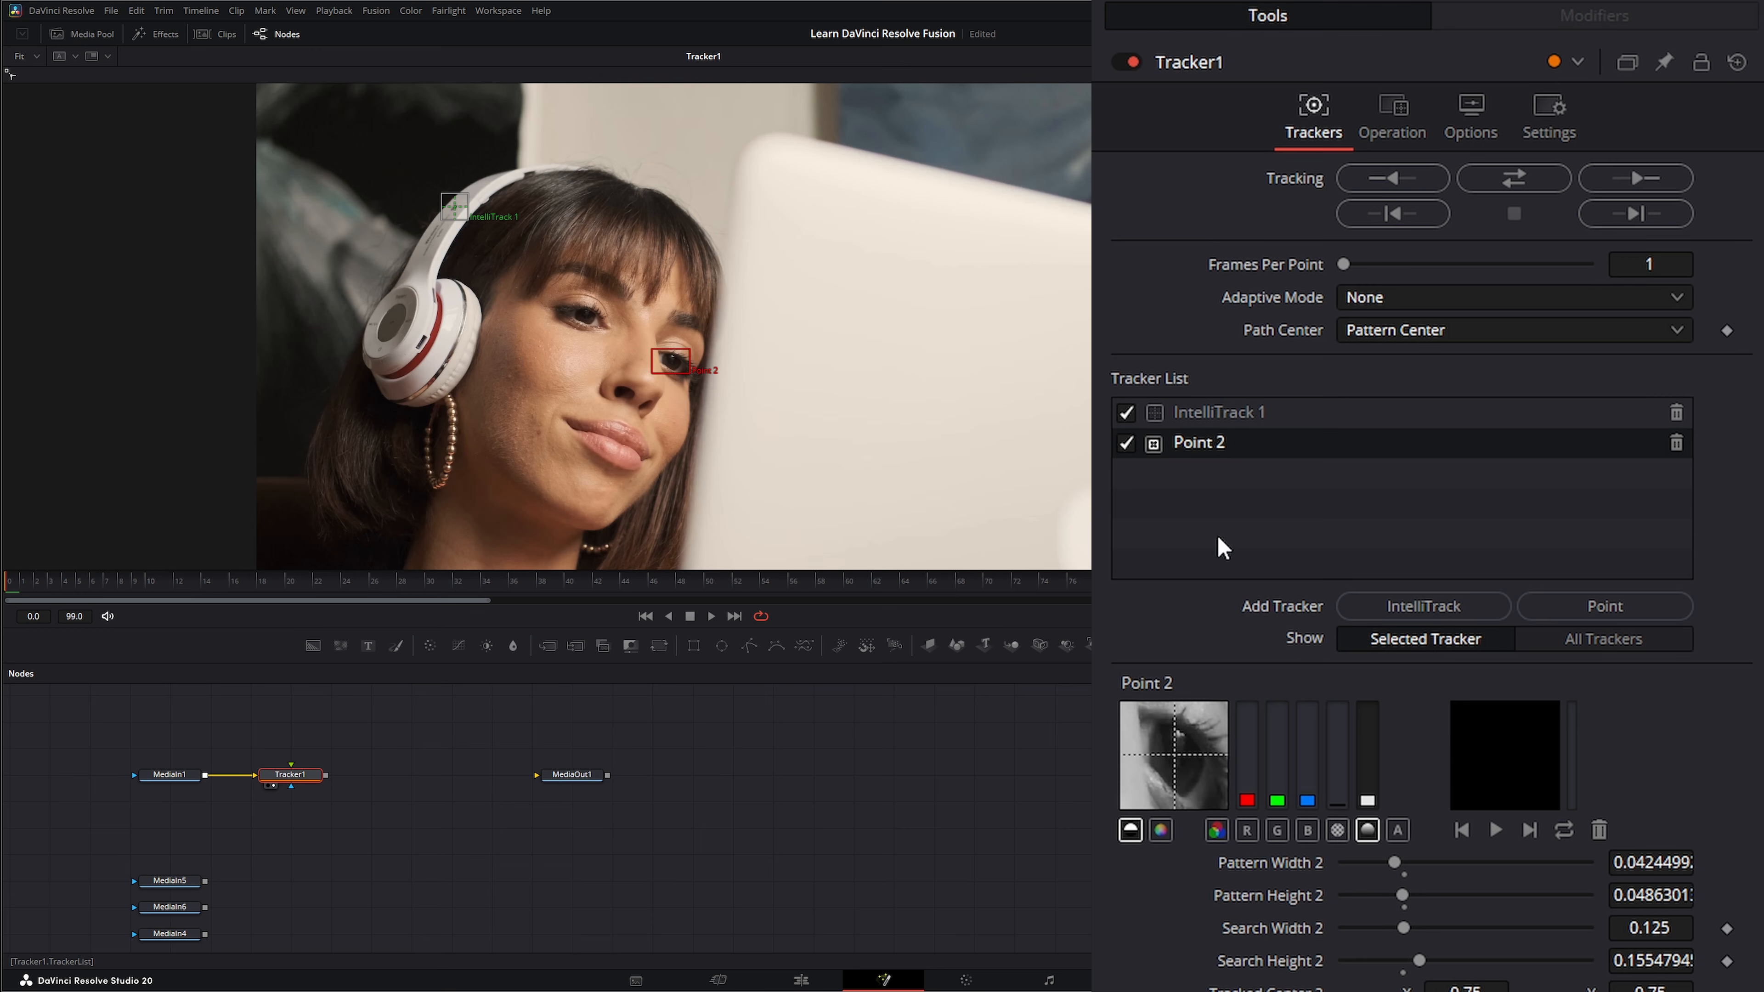
{"action": "left_click", "coordinate": [1676, 443]}
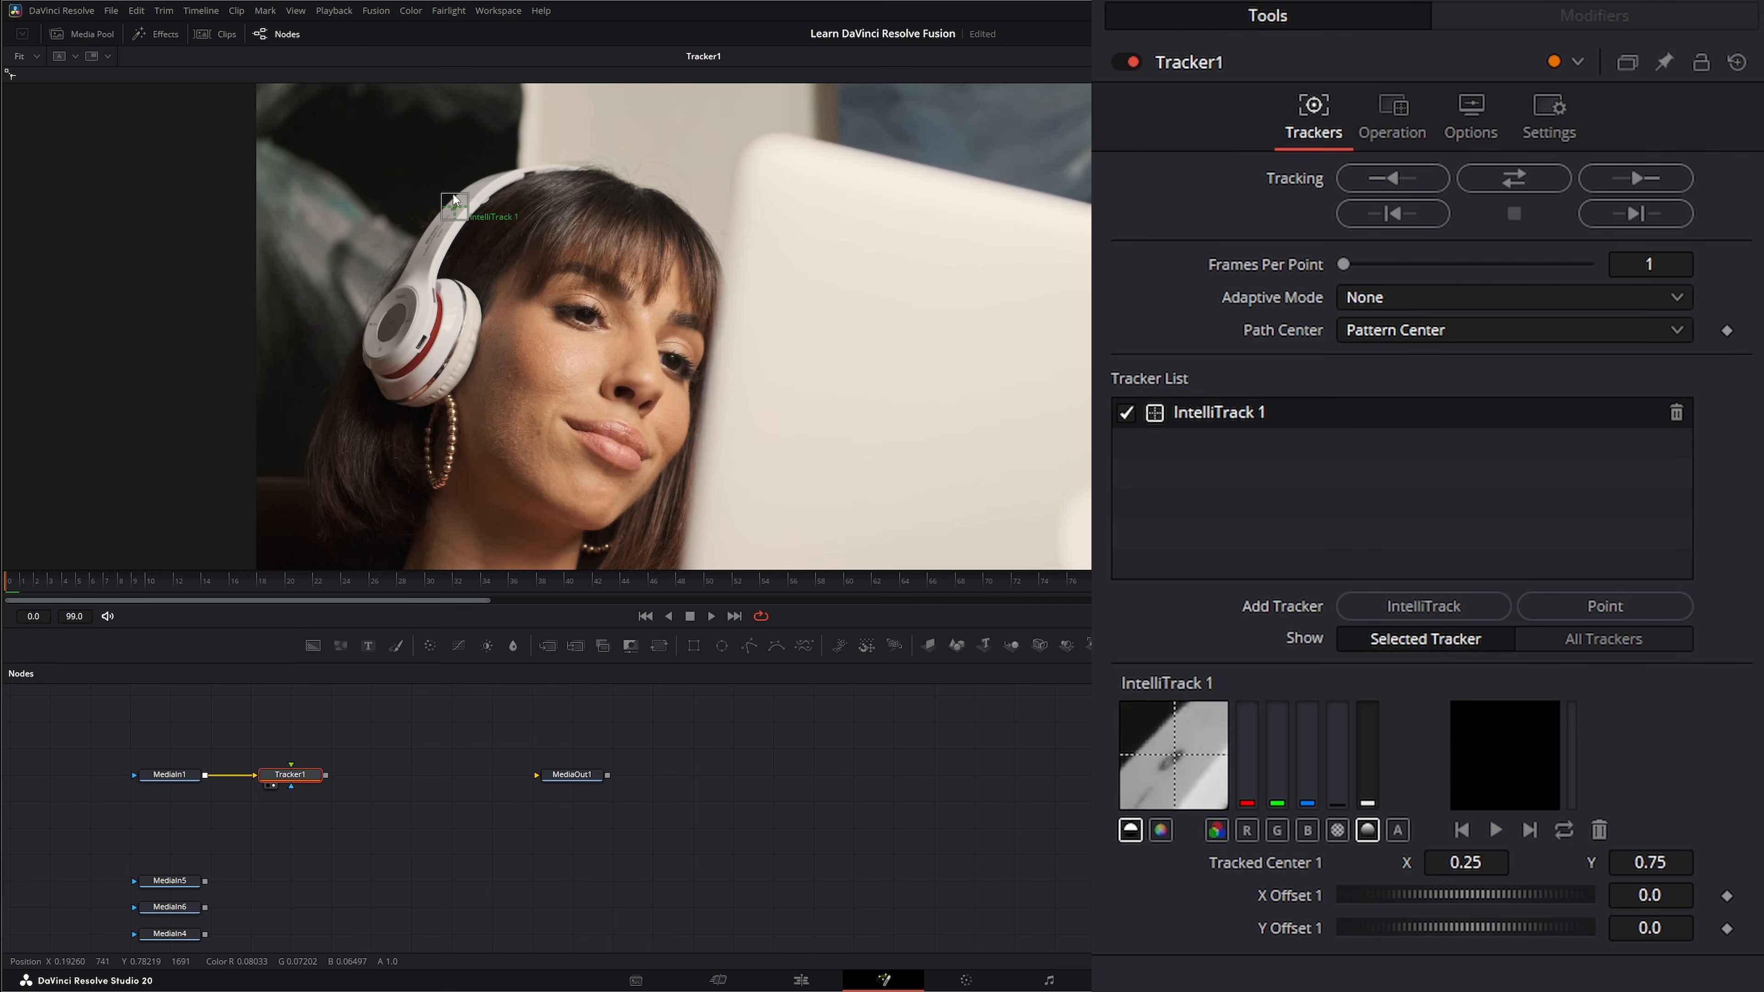
Center IntelliTrack 1 on the dark mark on the headphone band, track it forward through the clip, and return to the first frame.
{"action": "left_click_drag", "start_coordinate": [453, 196], "coordinate": [461, 216]}
{"action": "left_click", "coordinate": [1637, 176]}
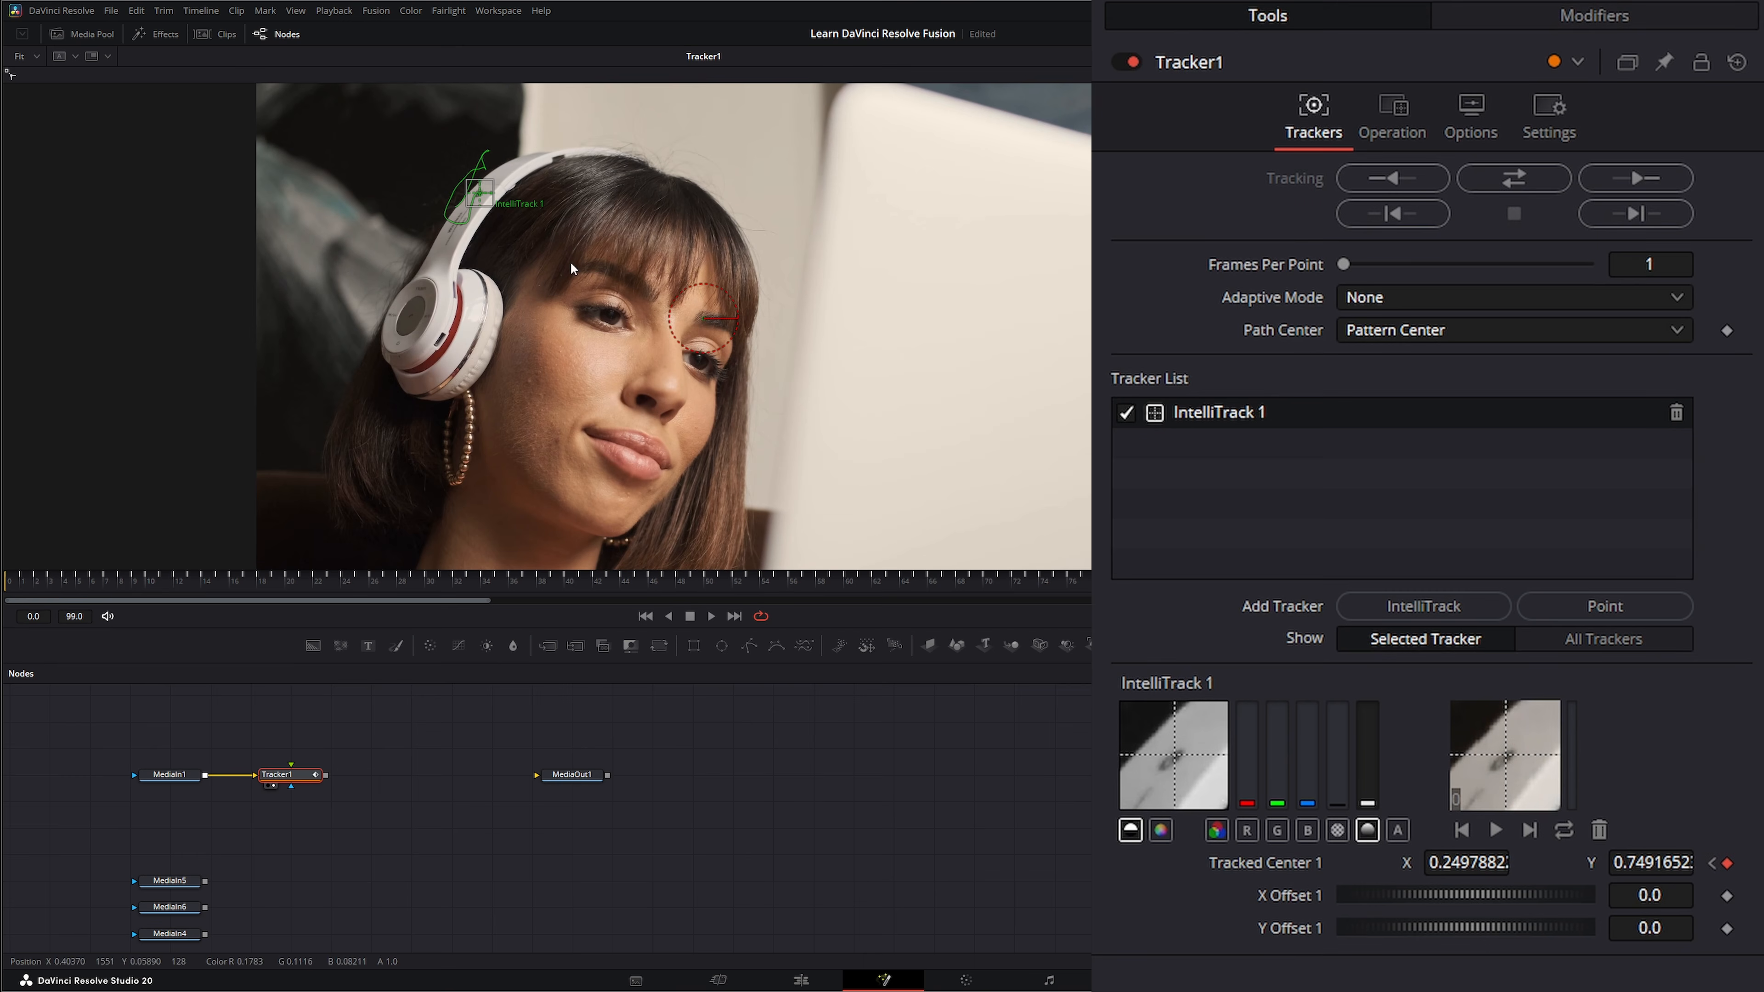
{"action": "left_click", "coordinate": [644, 615]}
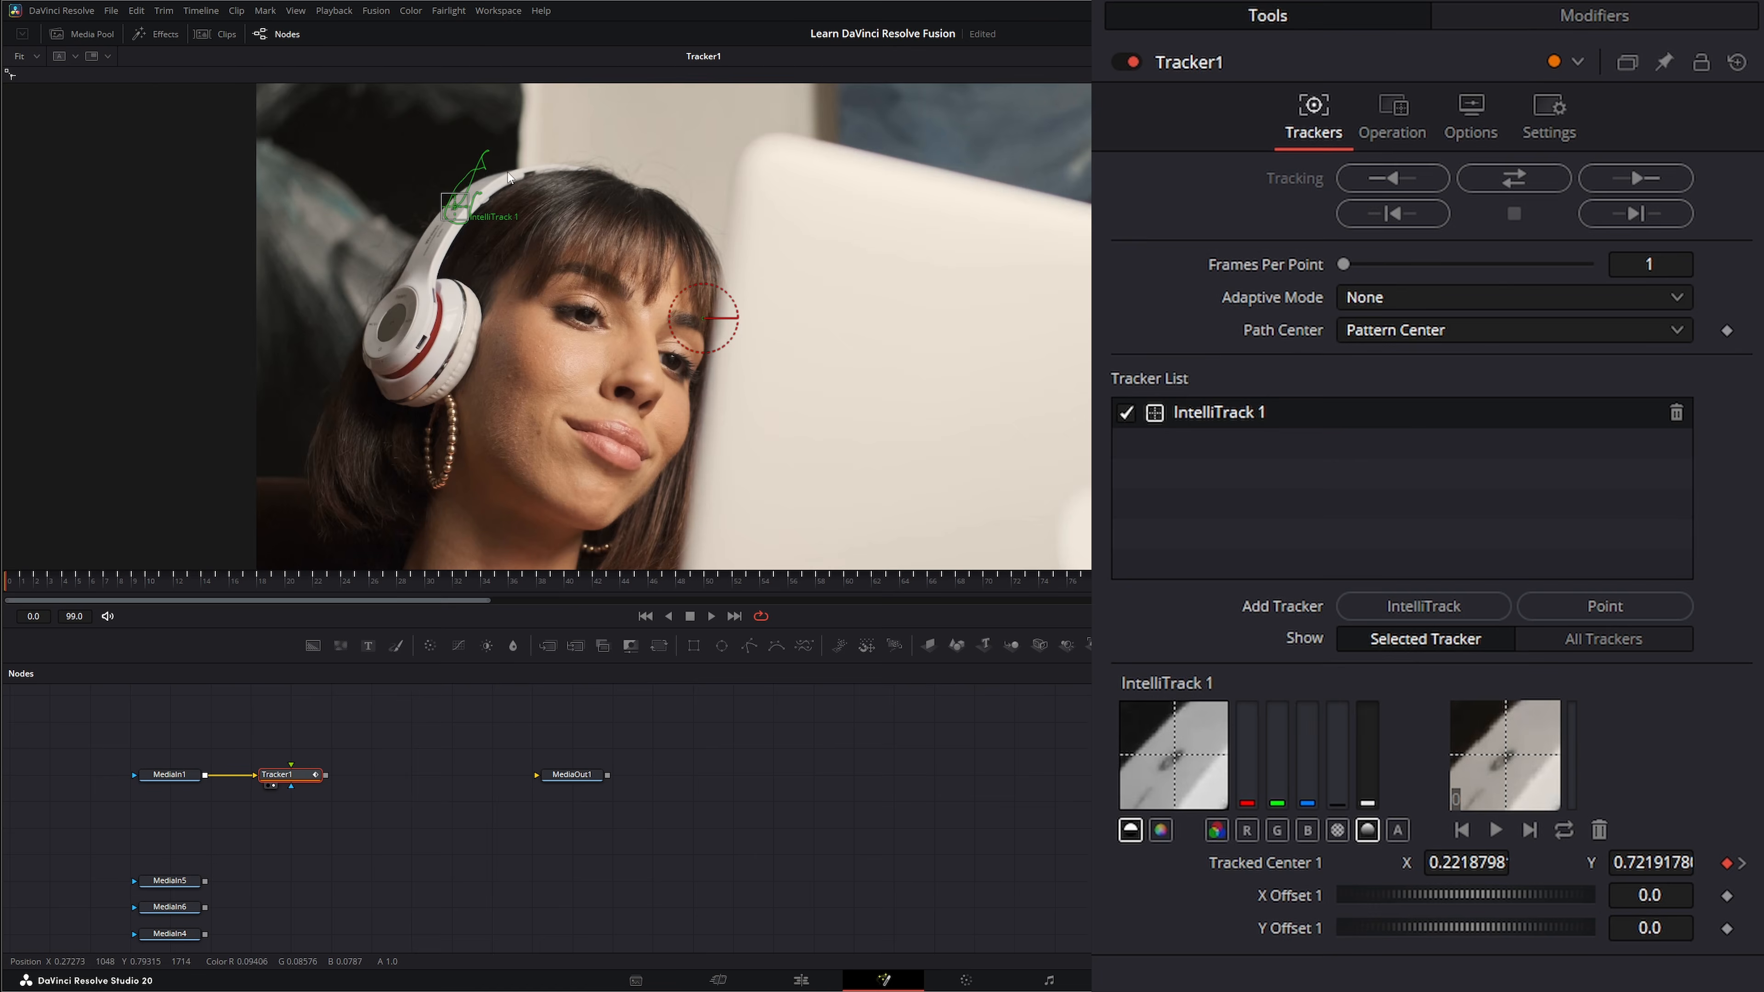
Examine the tracked motion path on the headphone band up close, scrubbing through the first frames.
{"action": "scroll", "coordinate": [461, 185], "scroll_direction": "up", "scroll_amount": 3}
{"action": "scroll", "coordinate": [474, 193], "scroll_direction": "up", "scroll_amount": 1}
{"action": "left_click_drag", "start_coordinate": [605, 188], "coordinate": [598, 326]}
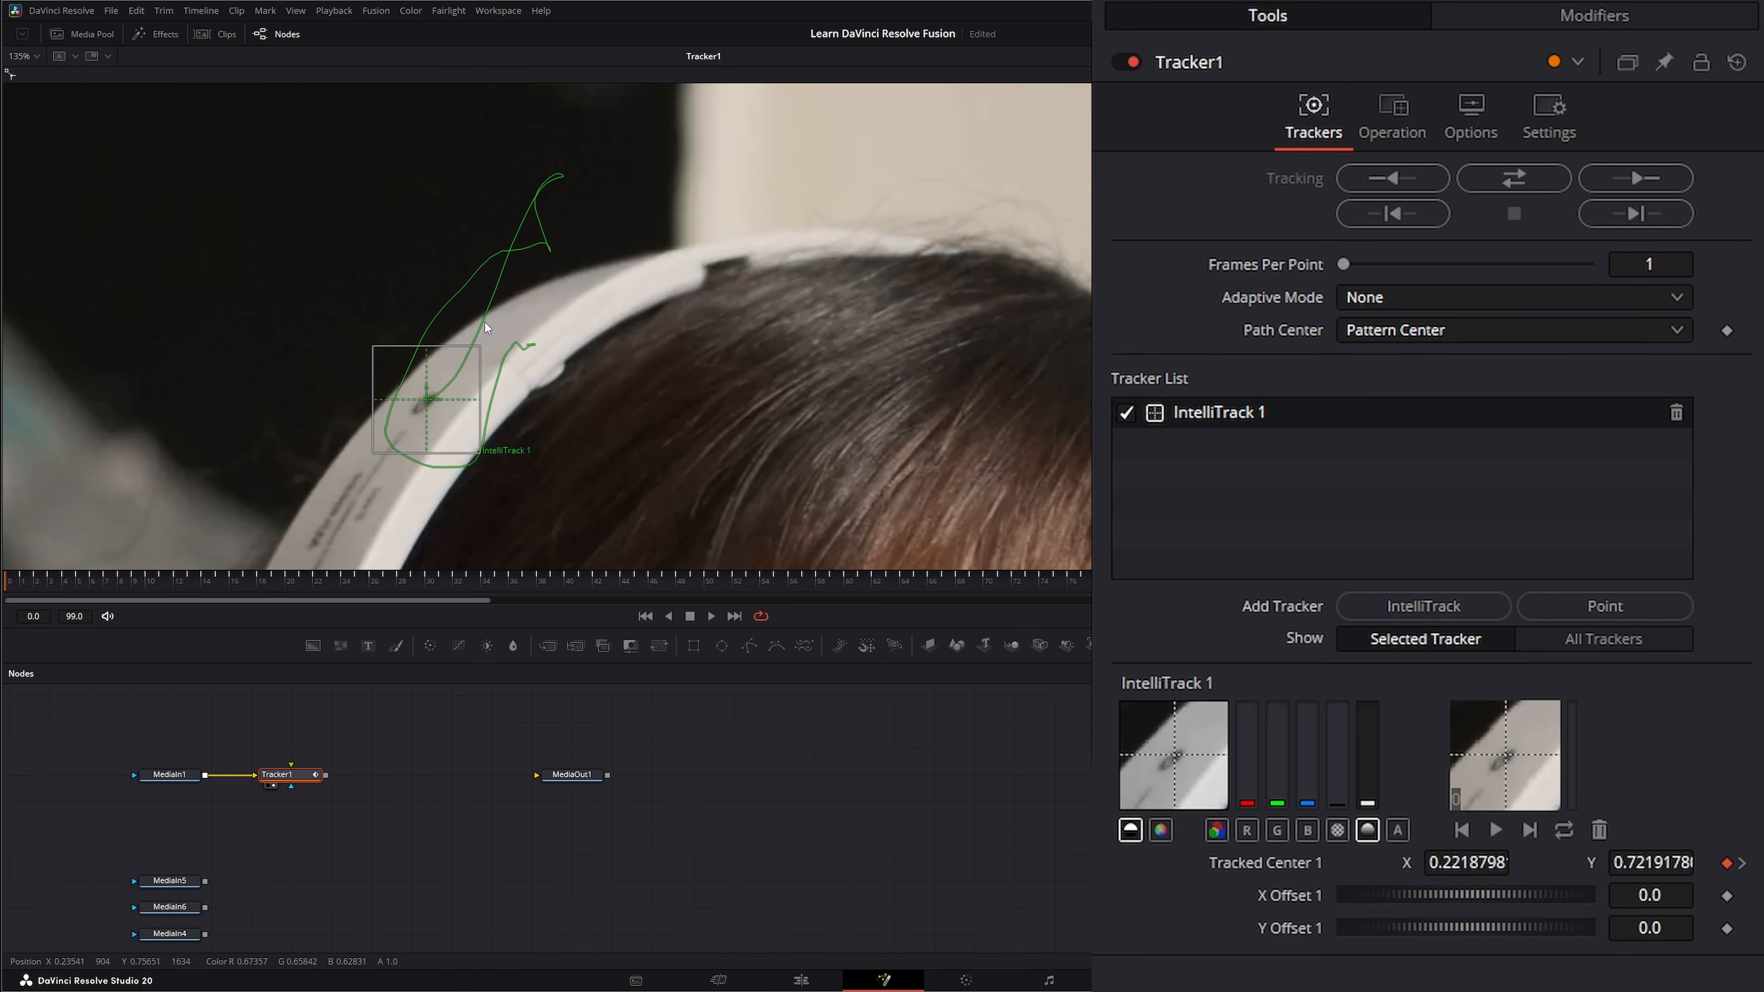
{"action": "left_click_drag", "start_coordinate": [78, 582], "coordinate": [3, 601]}
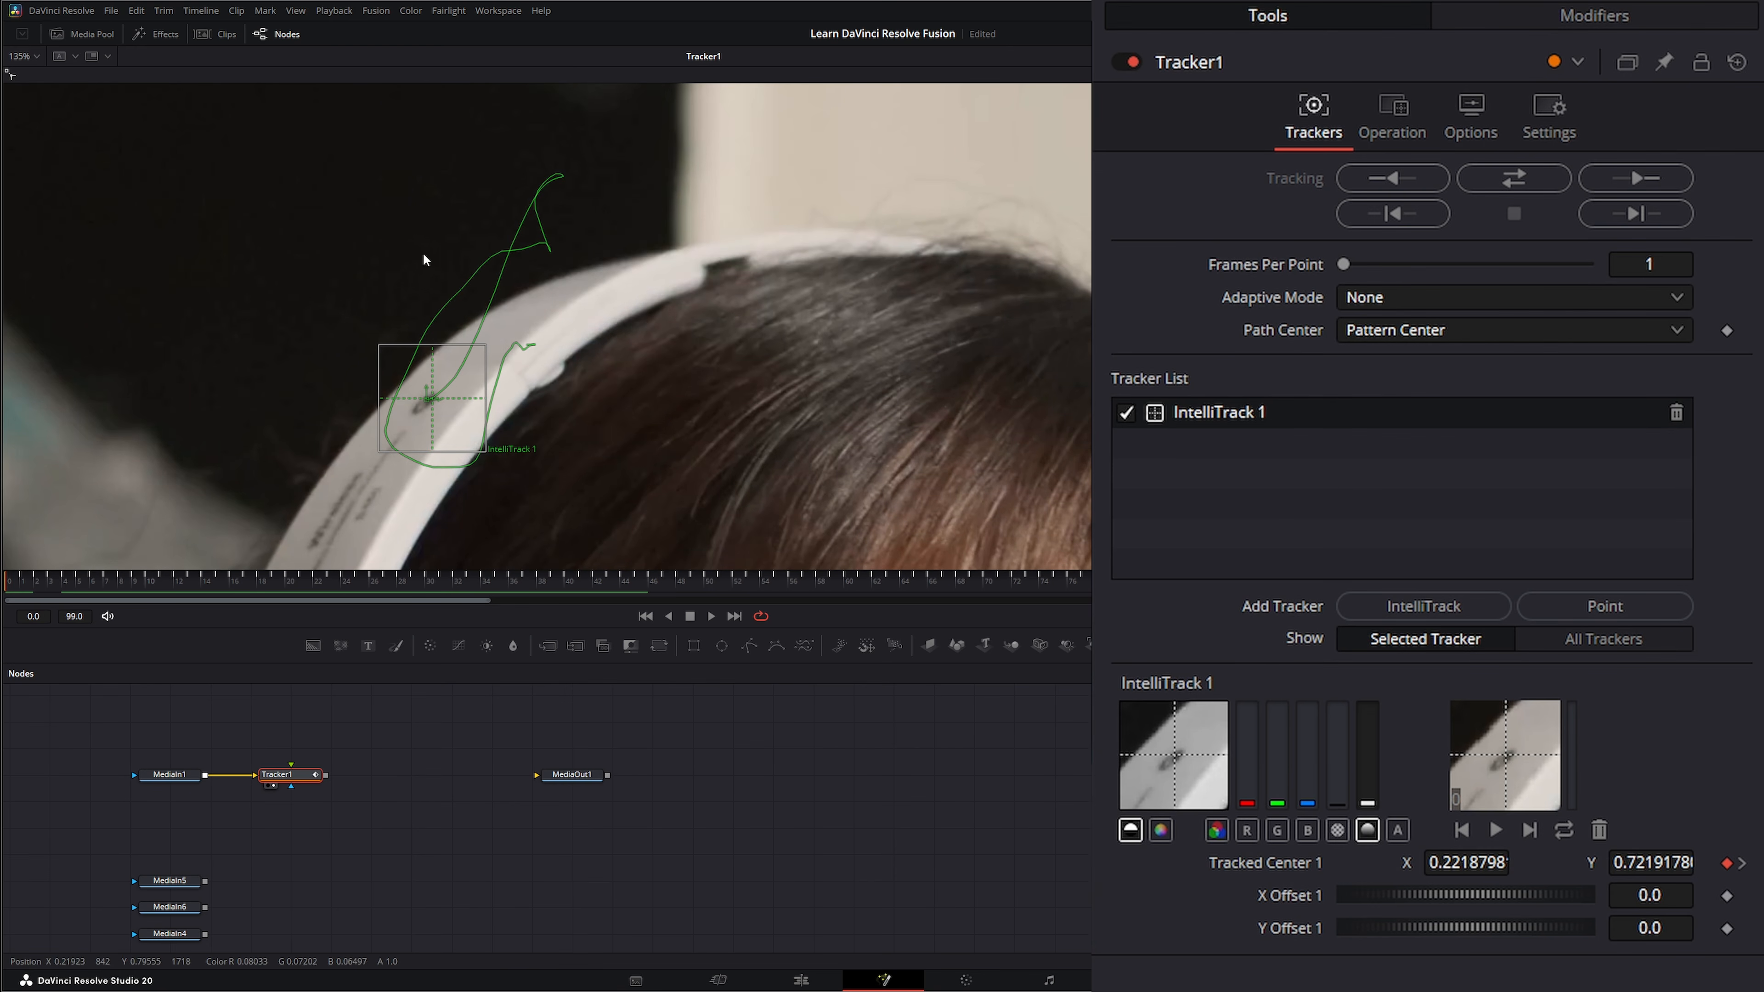
Try out the motion path's editing points by showing them, selecting a single point and all points, and hiding them again.
{"action": "left_click", "coordinate": [461, 289]}
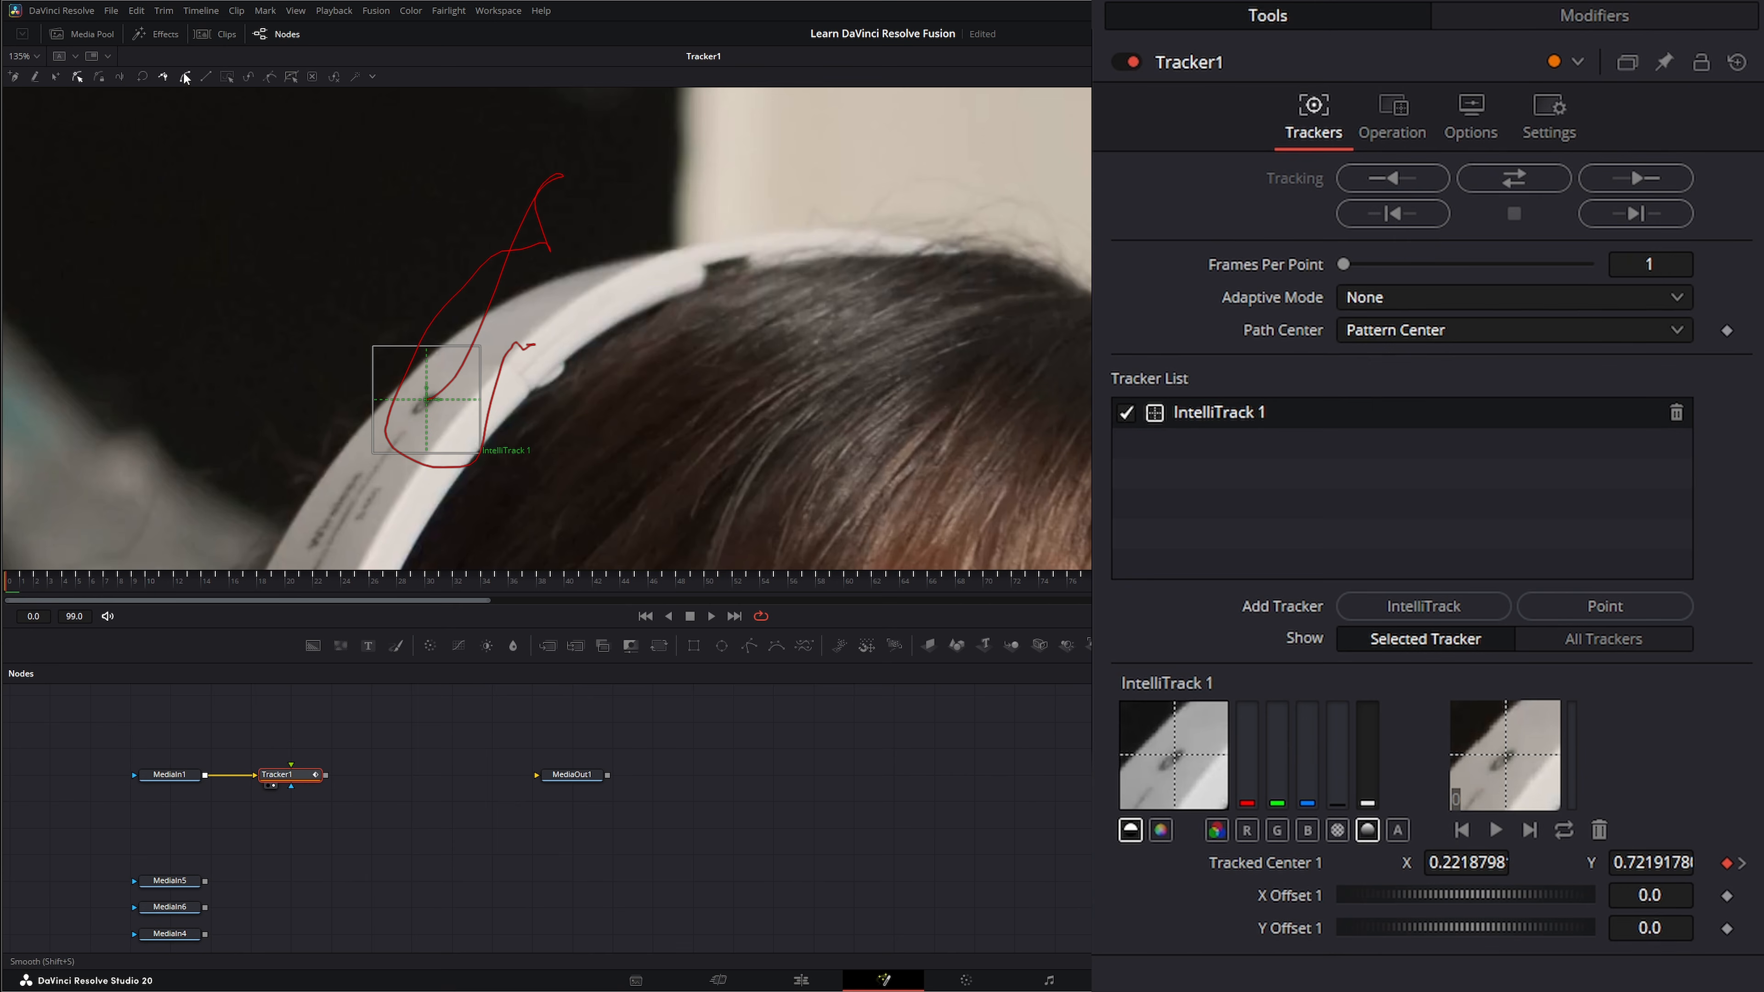
{"action": "left_click", "coordinate": [251, 75]}
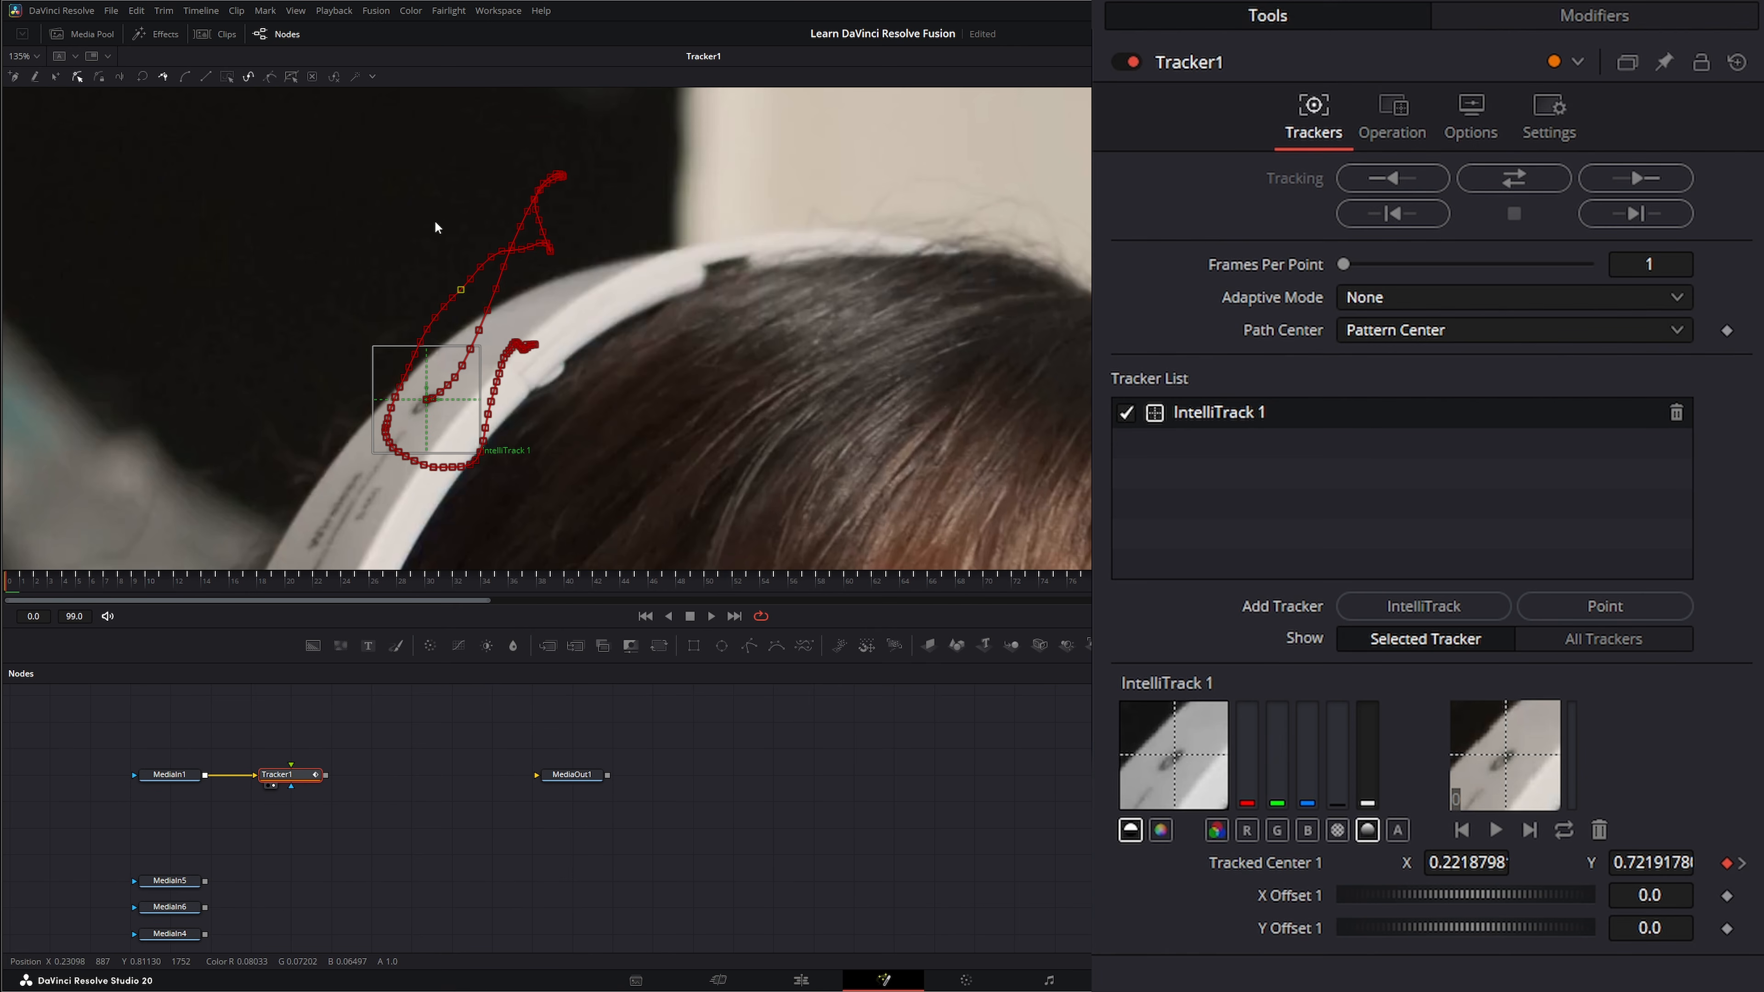
{"action": "left_click_drag", "start_coordinate": [240, 119], "coordinate": [689, 543]}
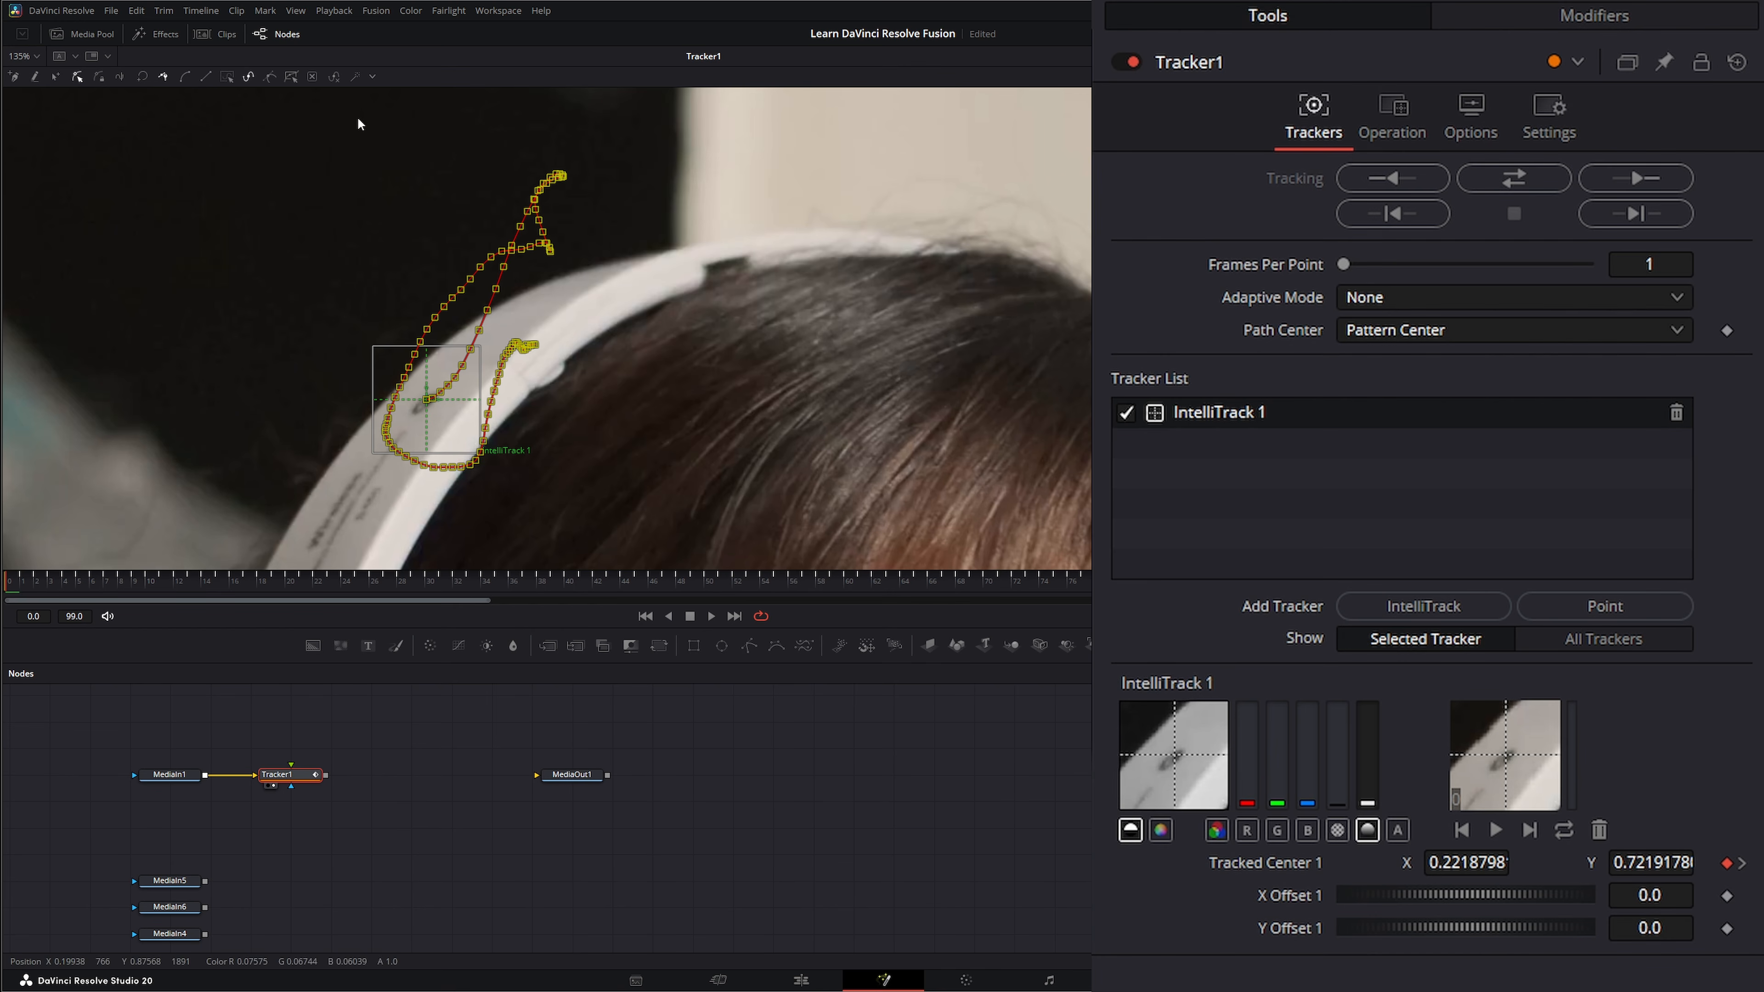
{"action": "left_click", "coordinate": [522, 308]}
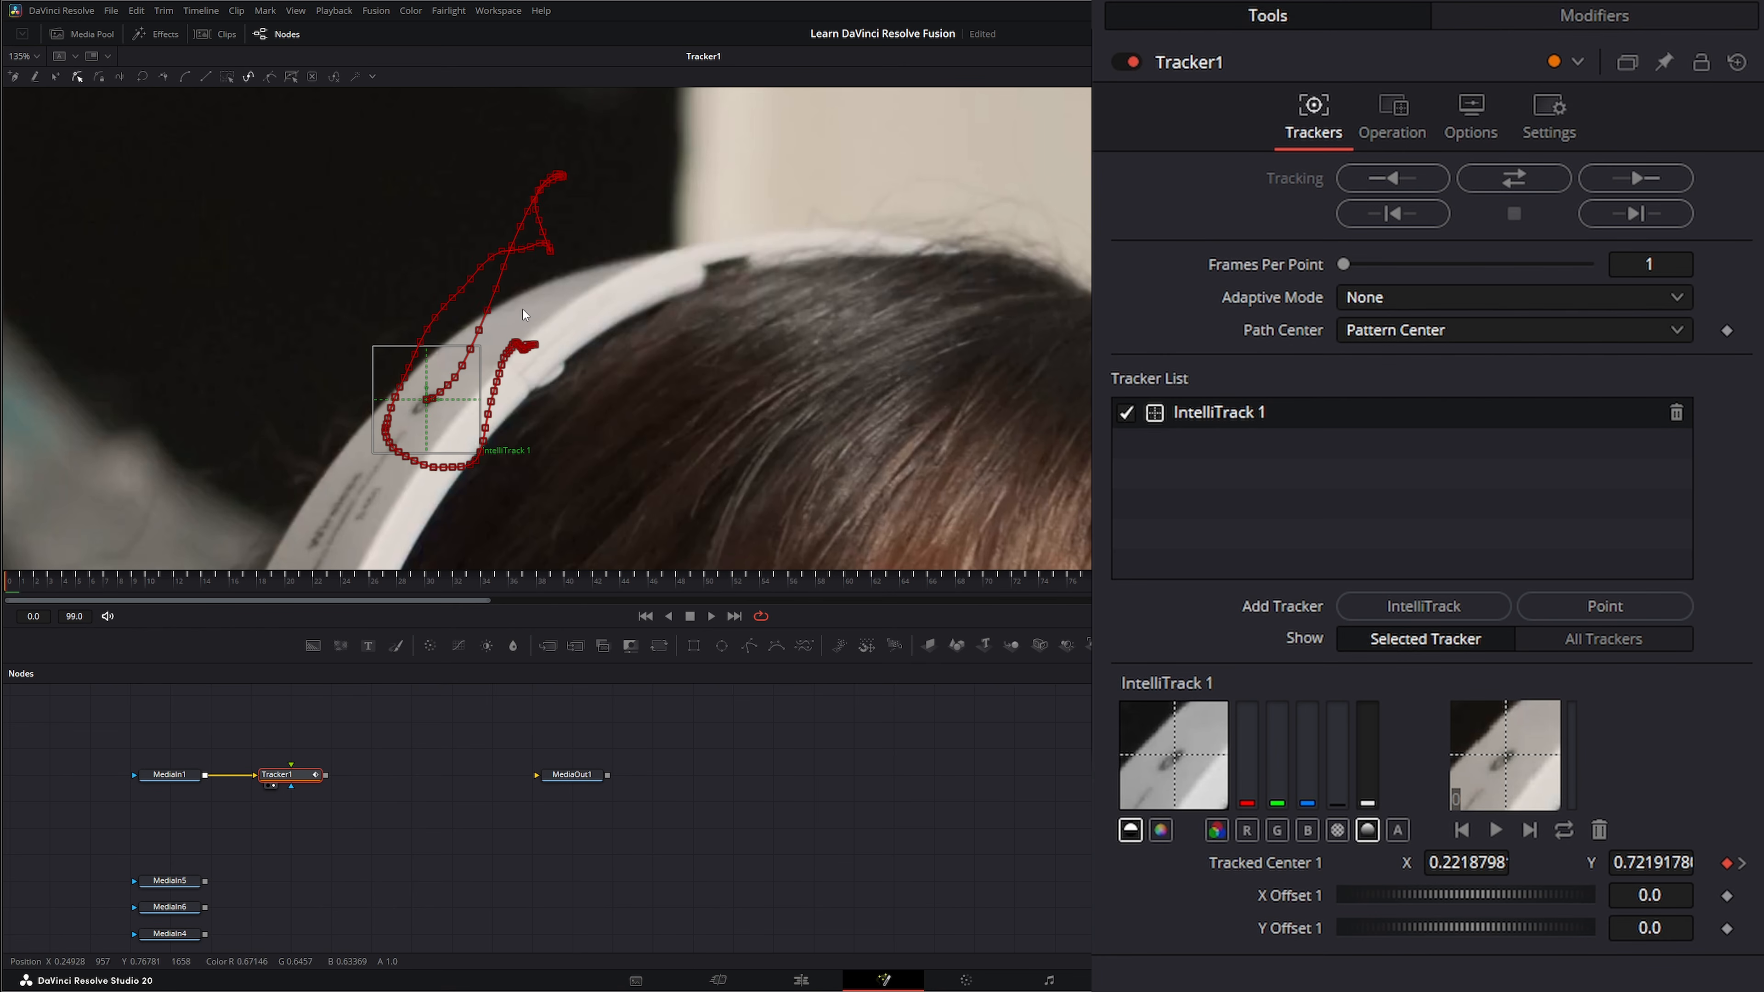
{"action": "left_click", "coordinate": [487, 310]}
{"action": "left_click_drag", "start_coordinate": [541, 318], "coordinate": [515, 314]}
{"action": "left_click_drag", "start_coordinate": [204, 137], "coordinate": [711, 471]}
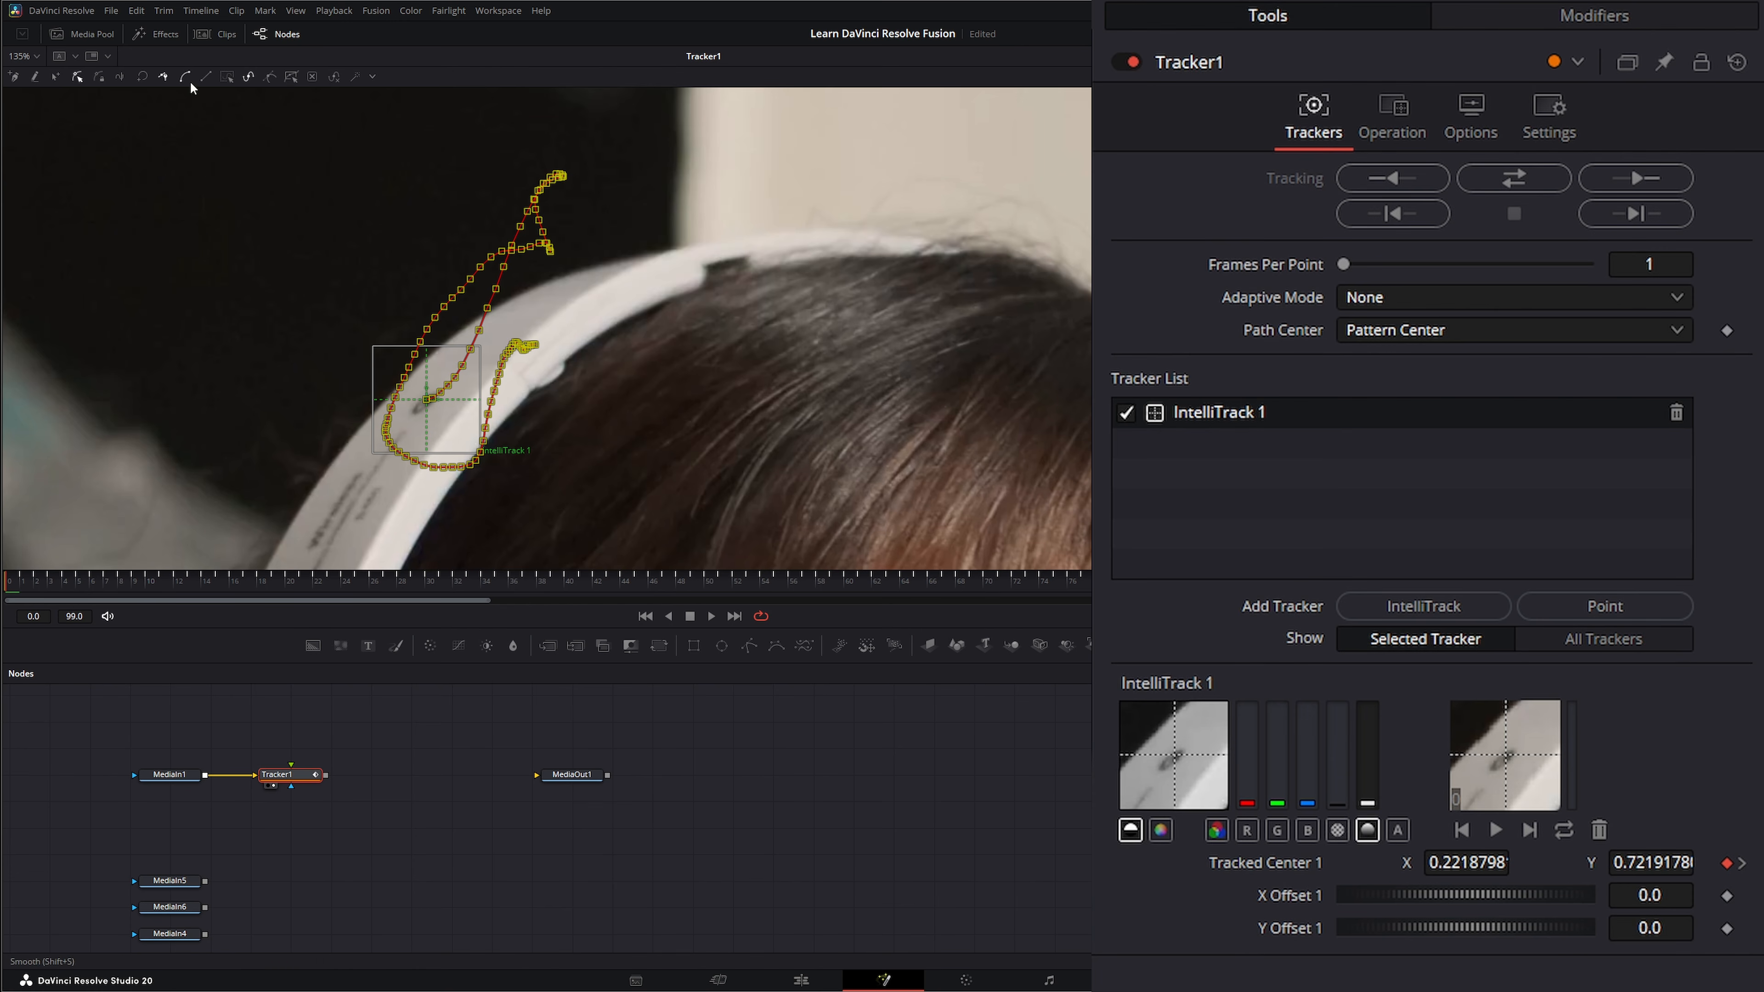
{"action": "left_click", "coordinate": [250, 75]}
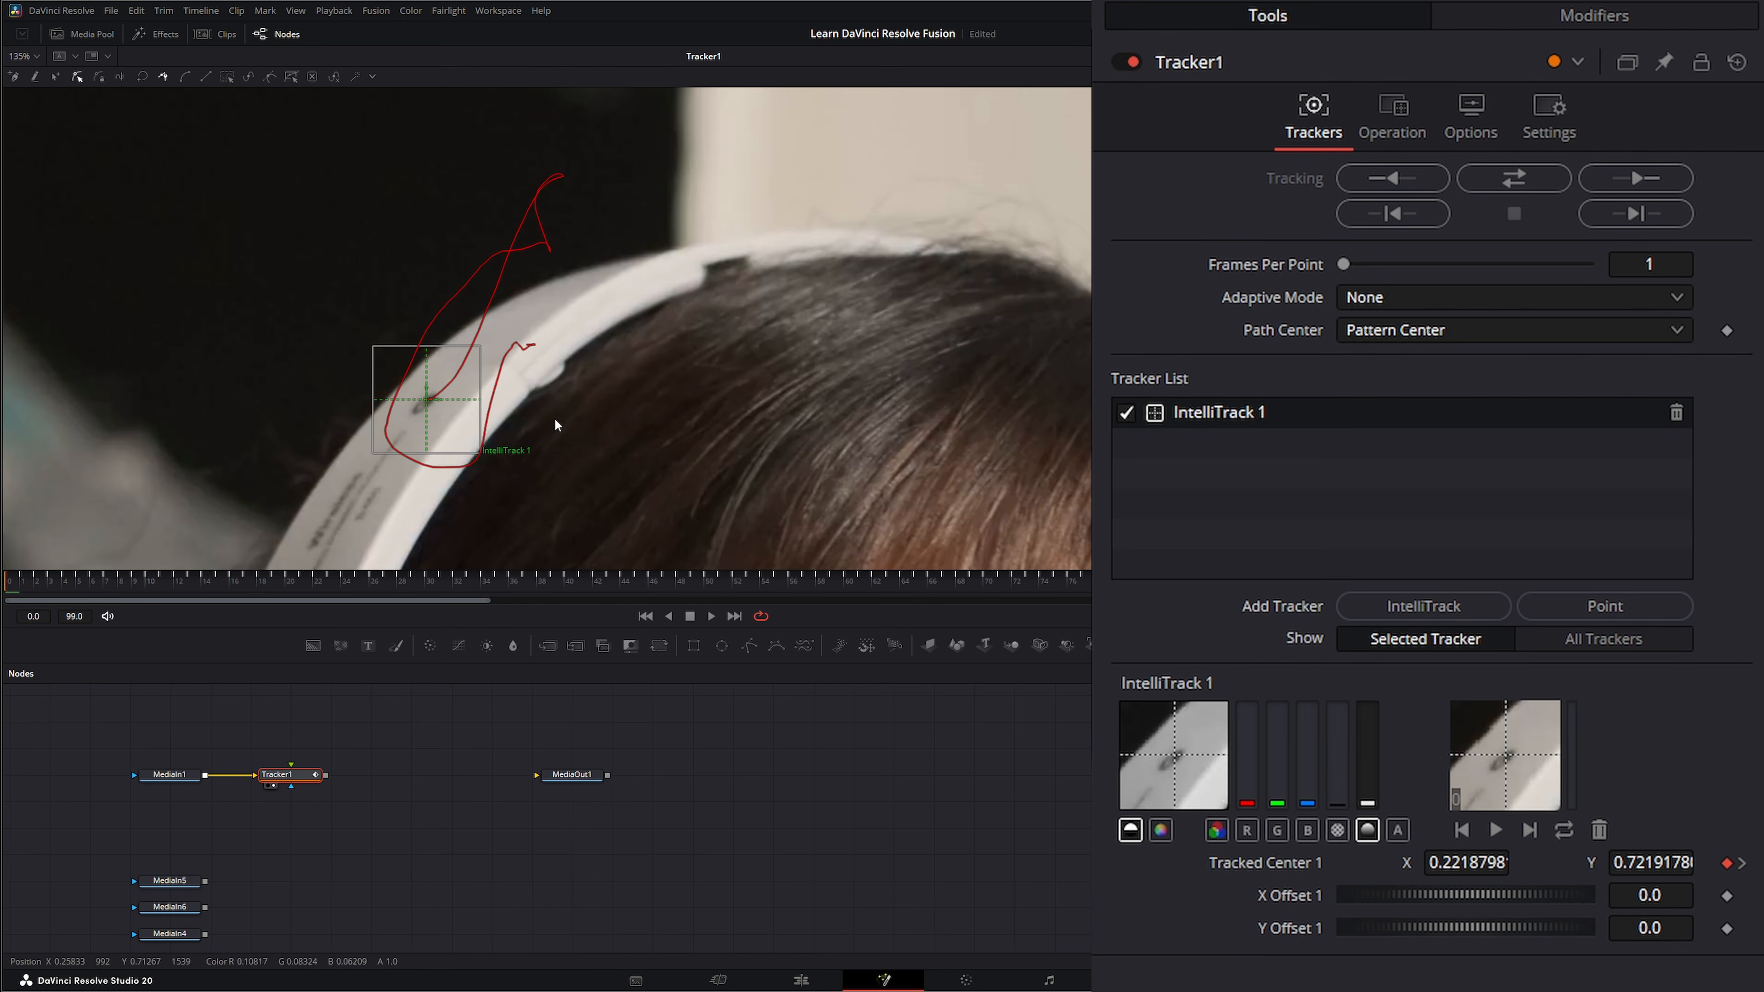
Play the clip to check how closely the tracker follows the mark on the headphone band.
{"action": "left_click", "coordinate": [709, 616]}
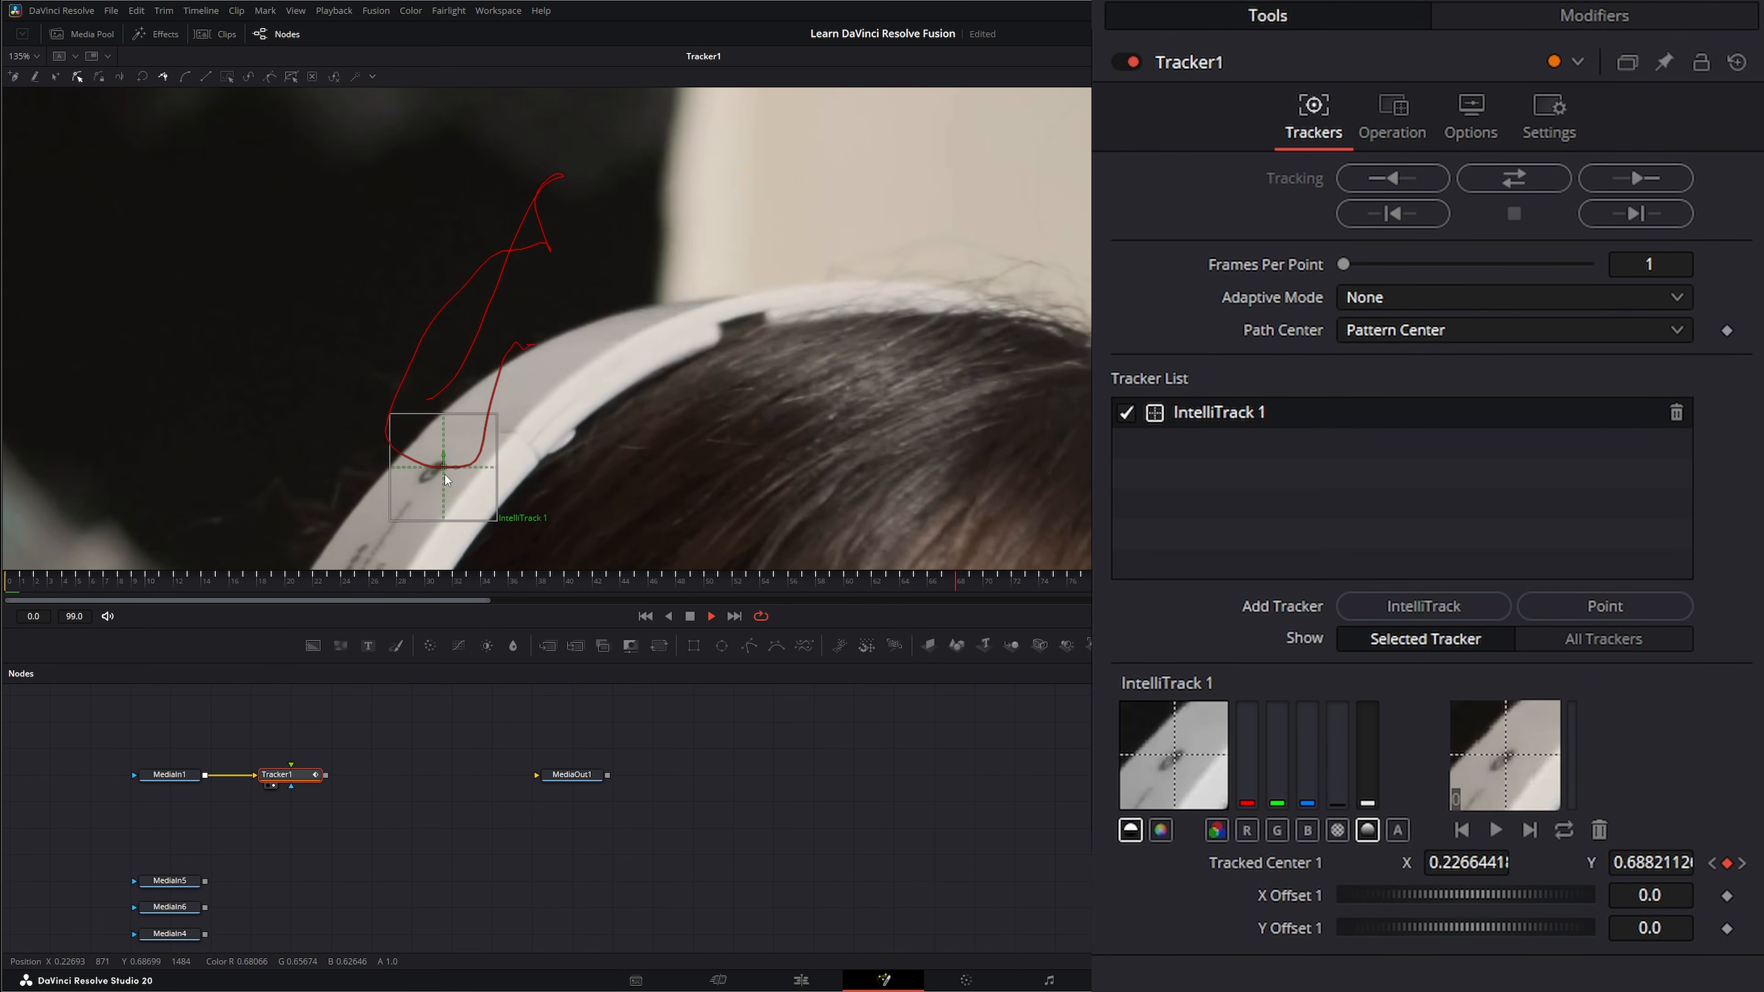
{"action": "key", "text": "space"}
{"action": "scroll", "coordinate": [684, 485], "scroll_direction": "down", "scroll_amount": 5}
{"action": "left_click_drag", "start_coordinate": [685, 485], "coordinate": [639, 332]}
{"action": "left_click", "coordinate": [27, 55]}
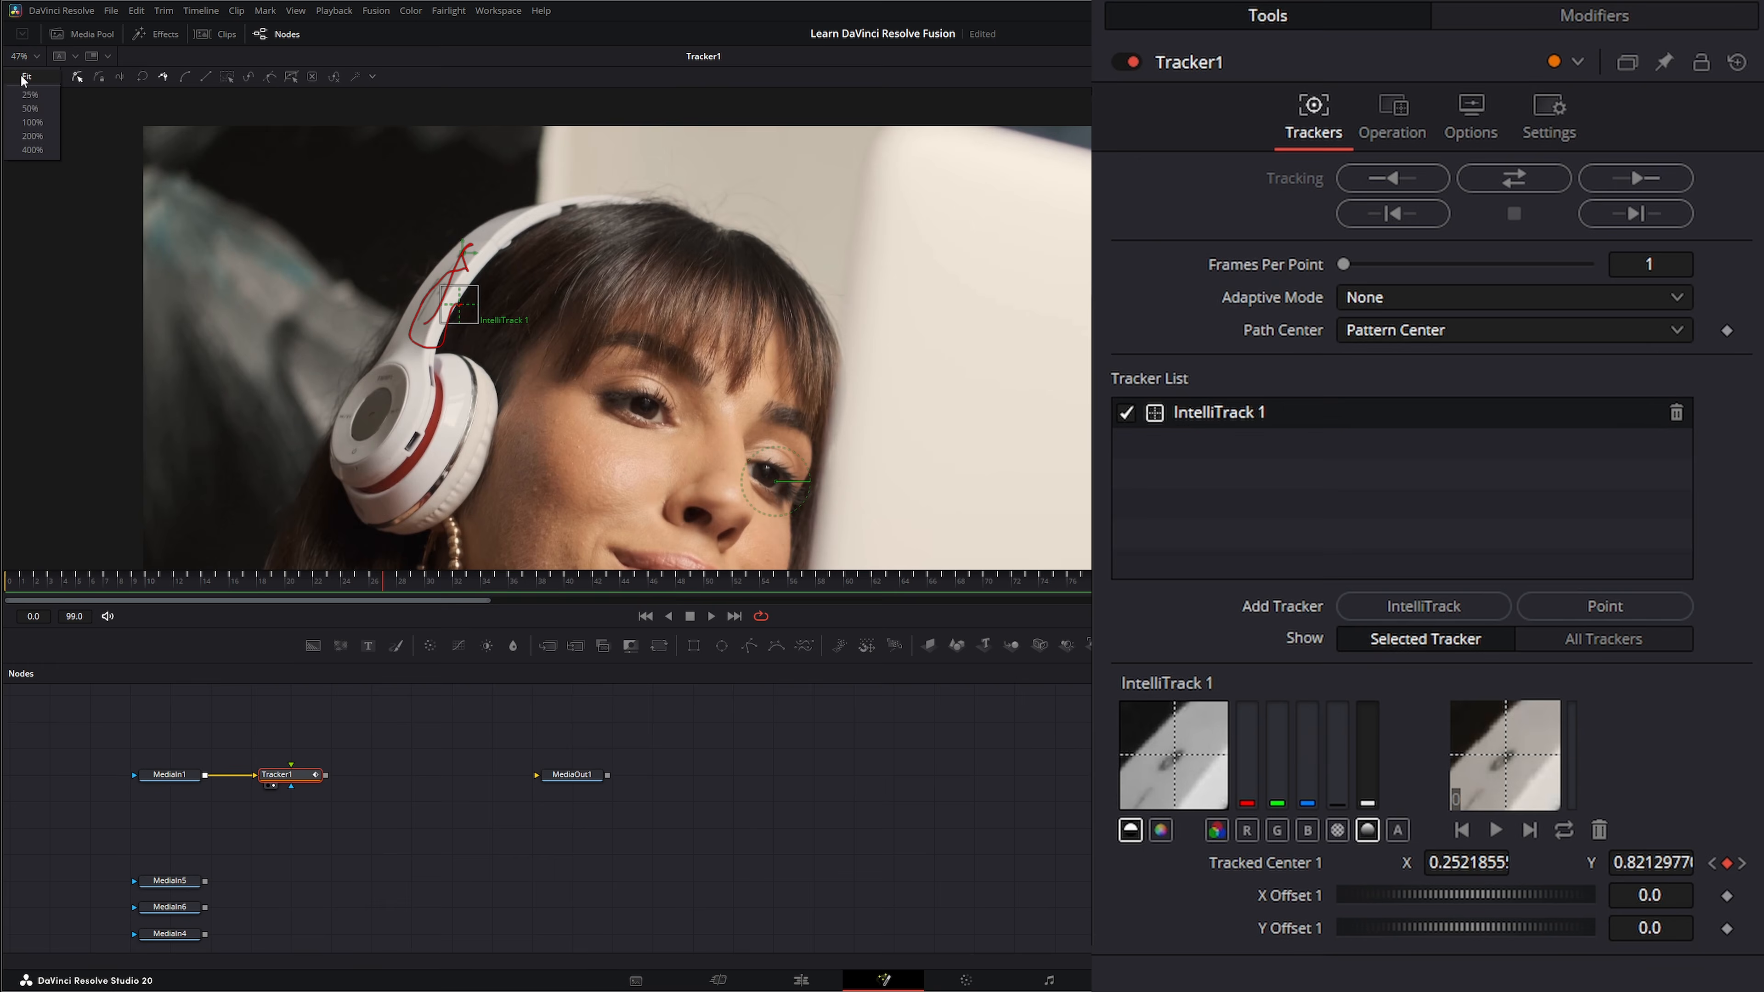
{"action": "left_click", "coordinate": [28, 97]}
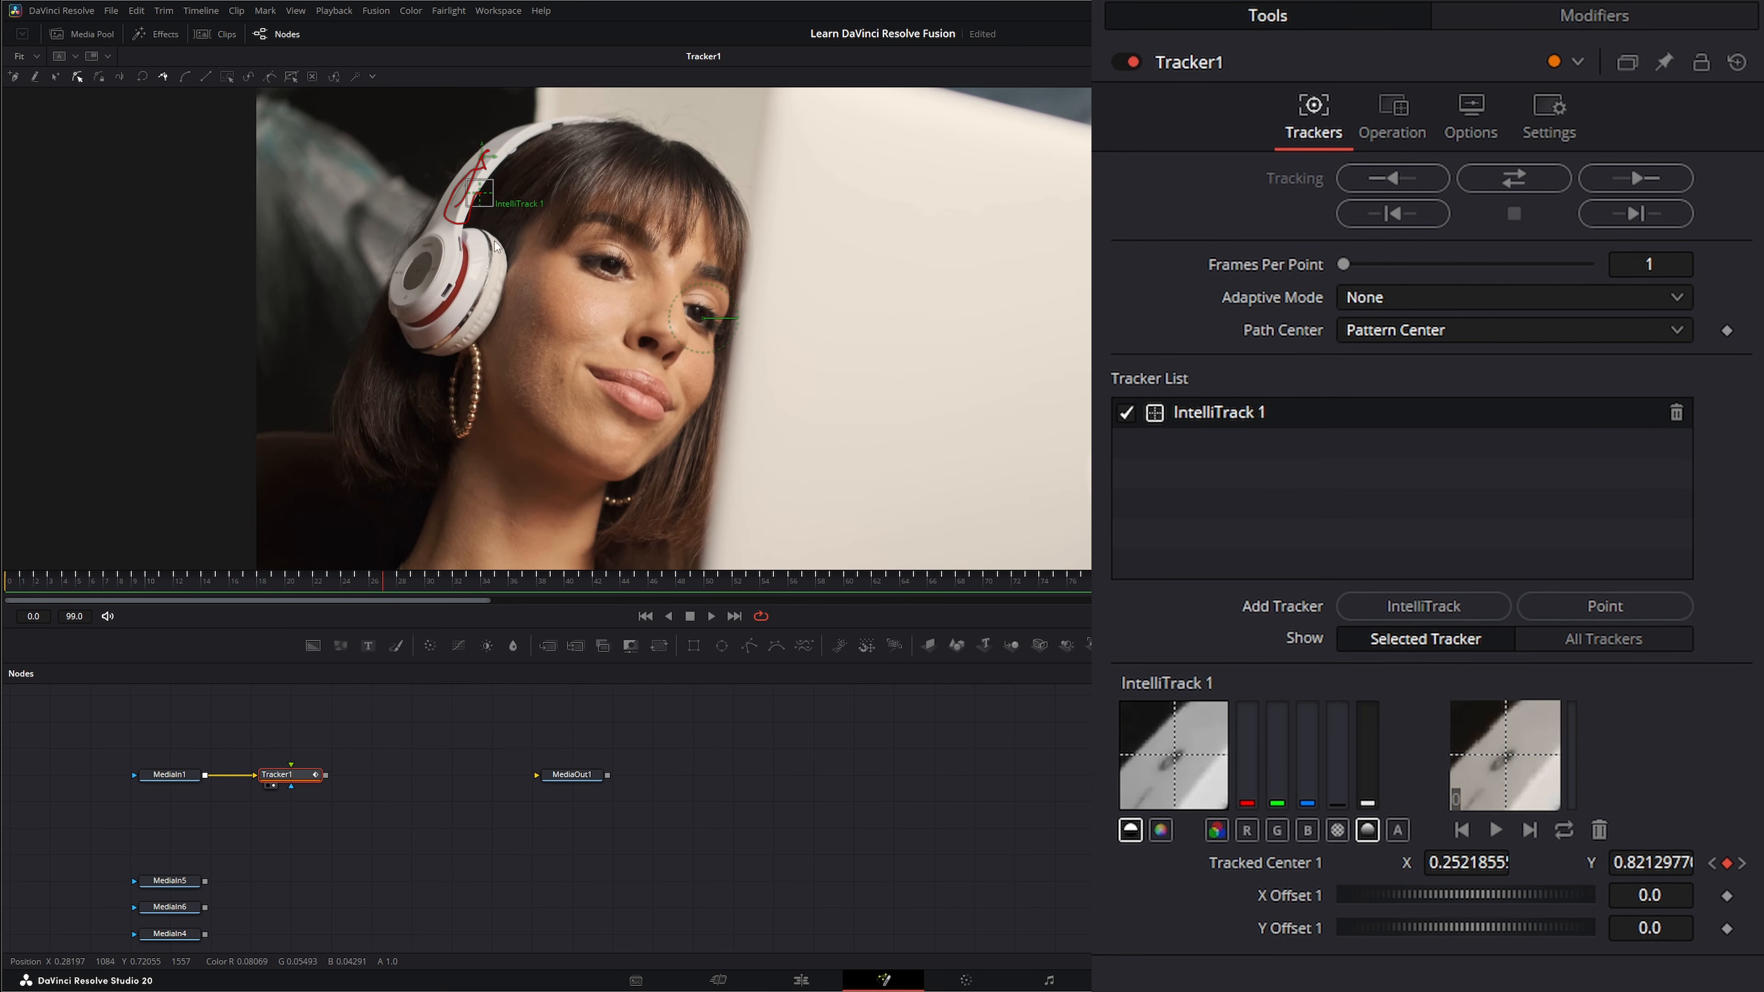
Add a Background node masked by an Ellipse and connect it to the foreground input of Tracker1.
{"action": "left_click", "coordinate": [285, 776]}
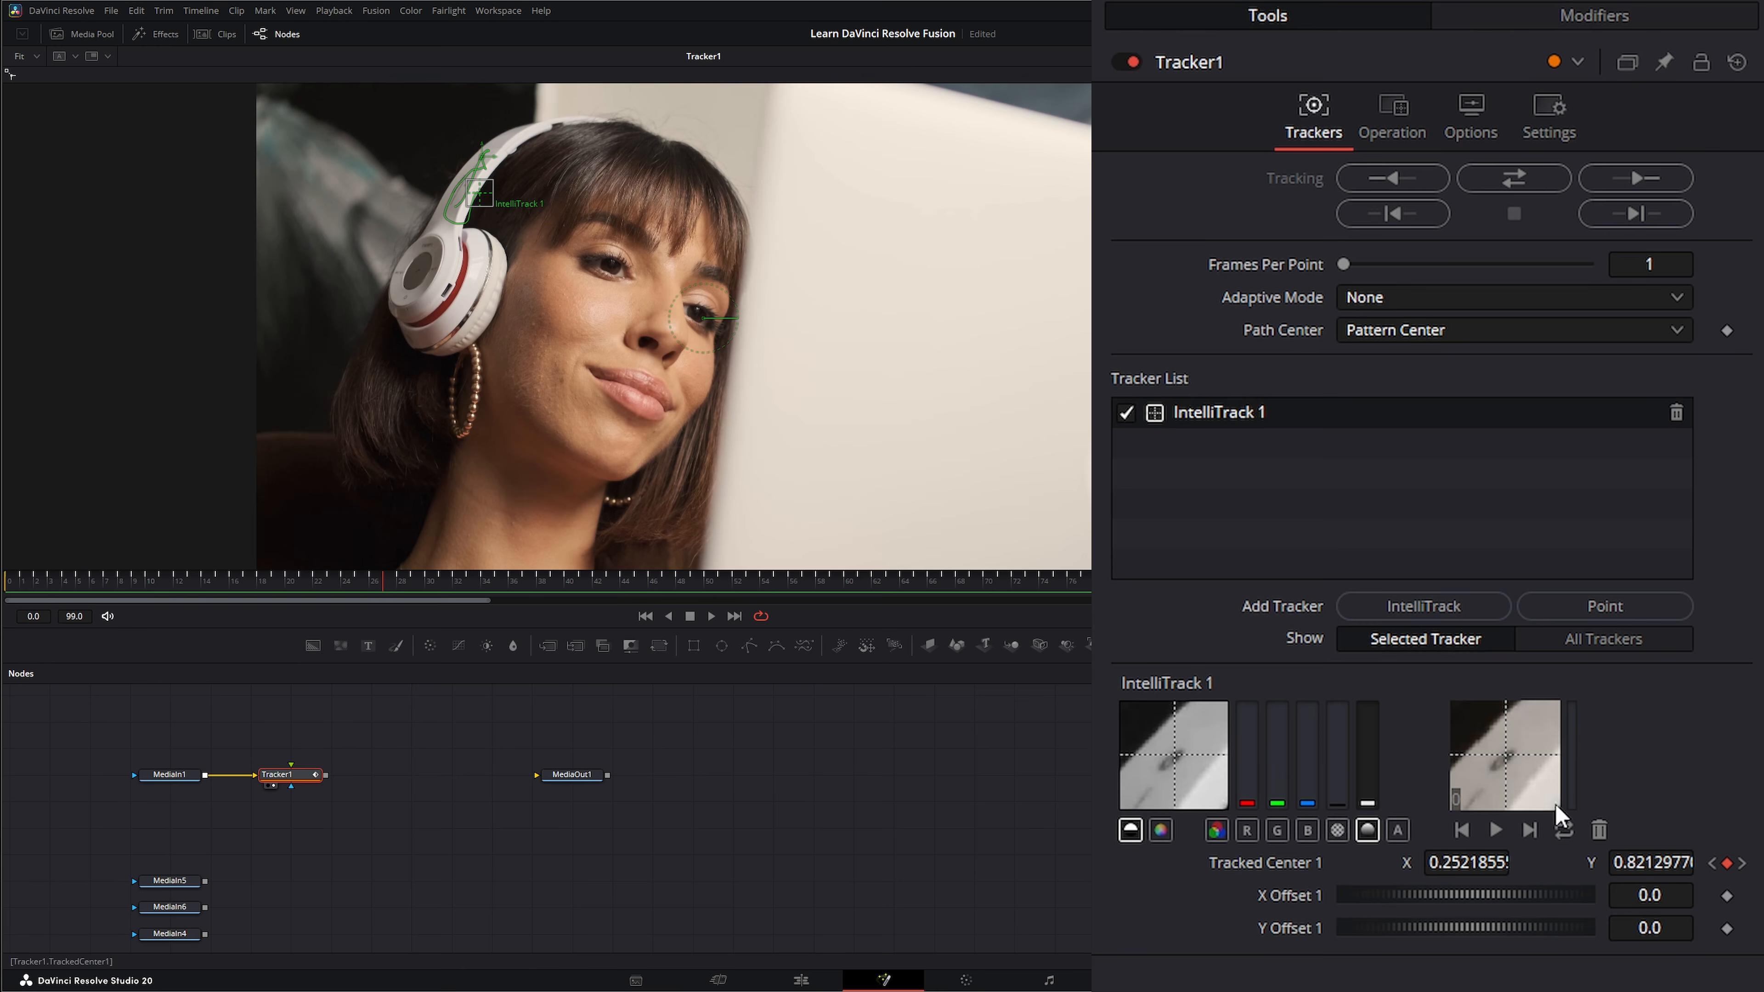
{"action": "left_click_drag", "start_coordinate": [298, 719], "coordinate": [299, 719]}
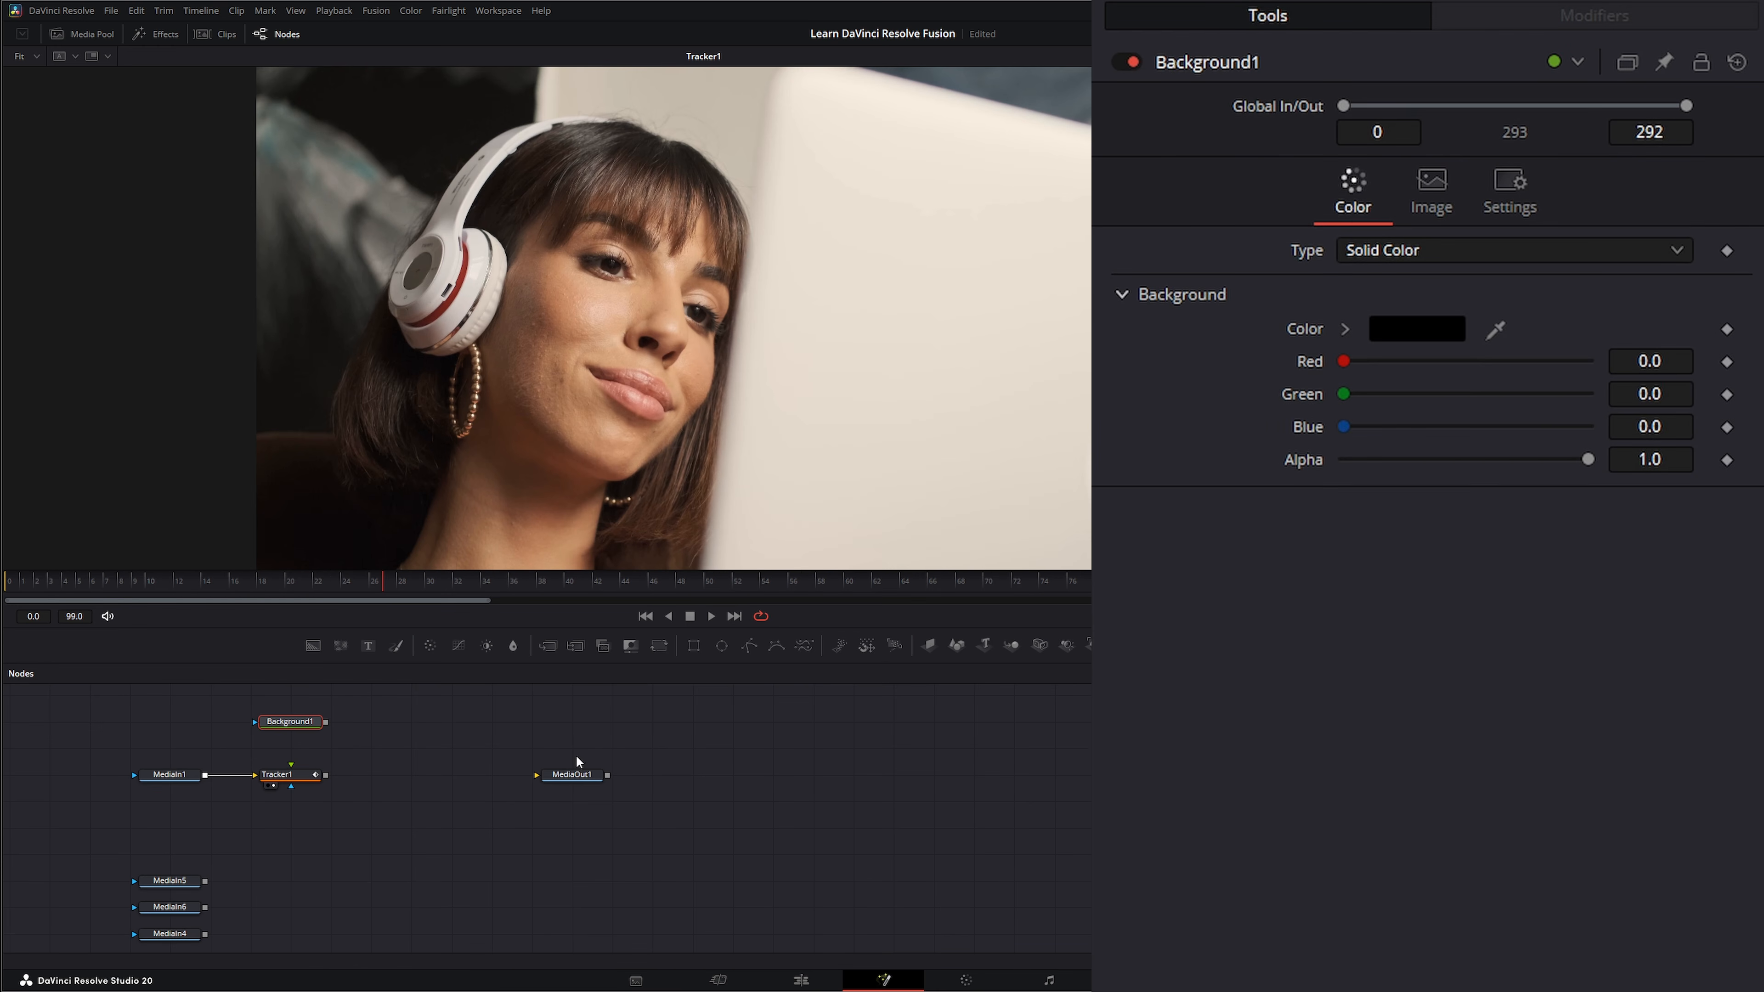
{"action": "left_click_drag", "start_coordinate": [721, 646], "coordinate": [209, 724]}
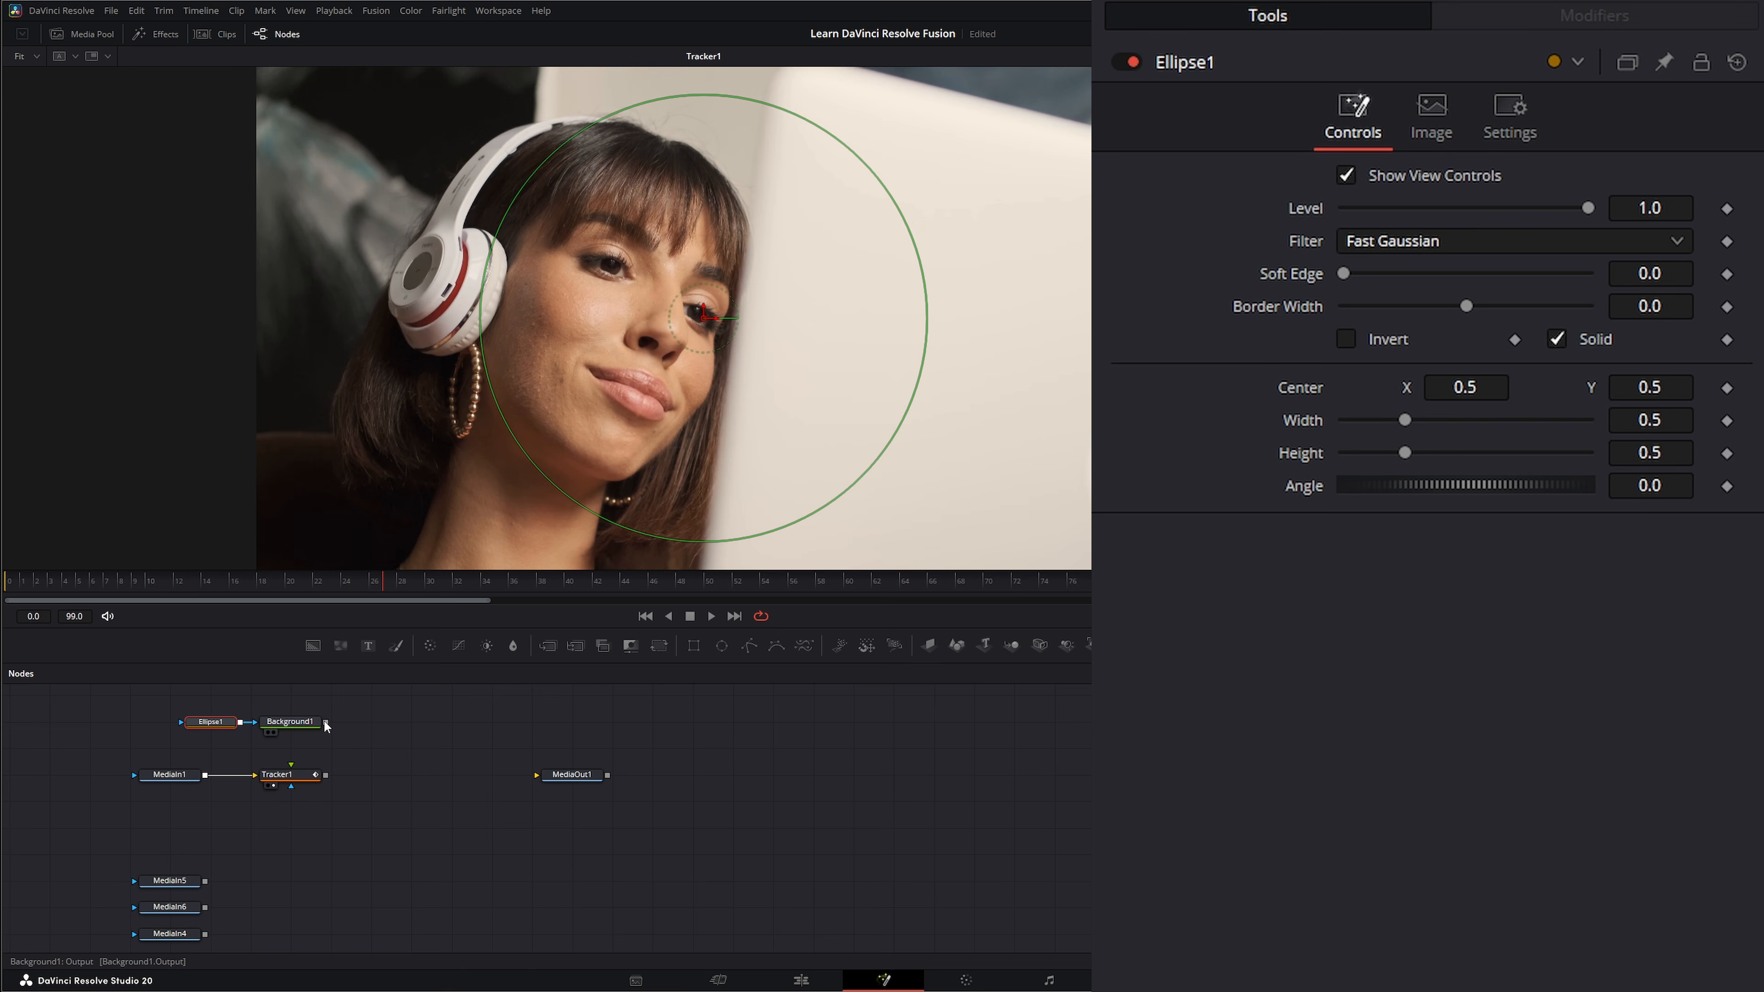
{"action": "left_click_drag", "start_coordinate": [326, 722], "coordinate": [291, 767]}
Shrink the ellipse mask to a small circle about 0.054 in width and height.
{"action": "left_click", "coordinate": [290, 723]}
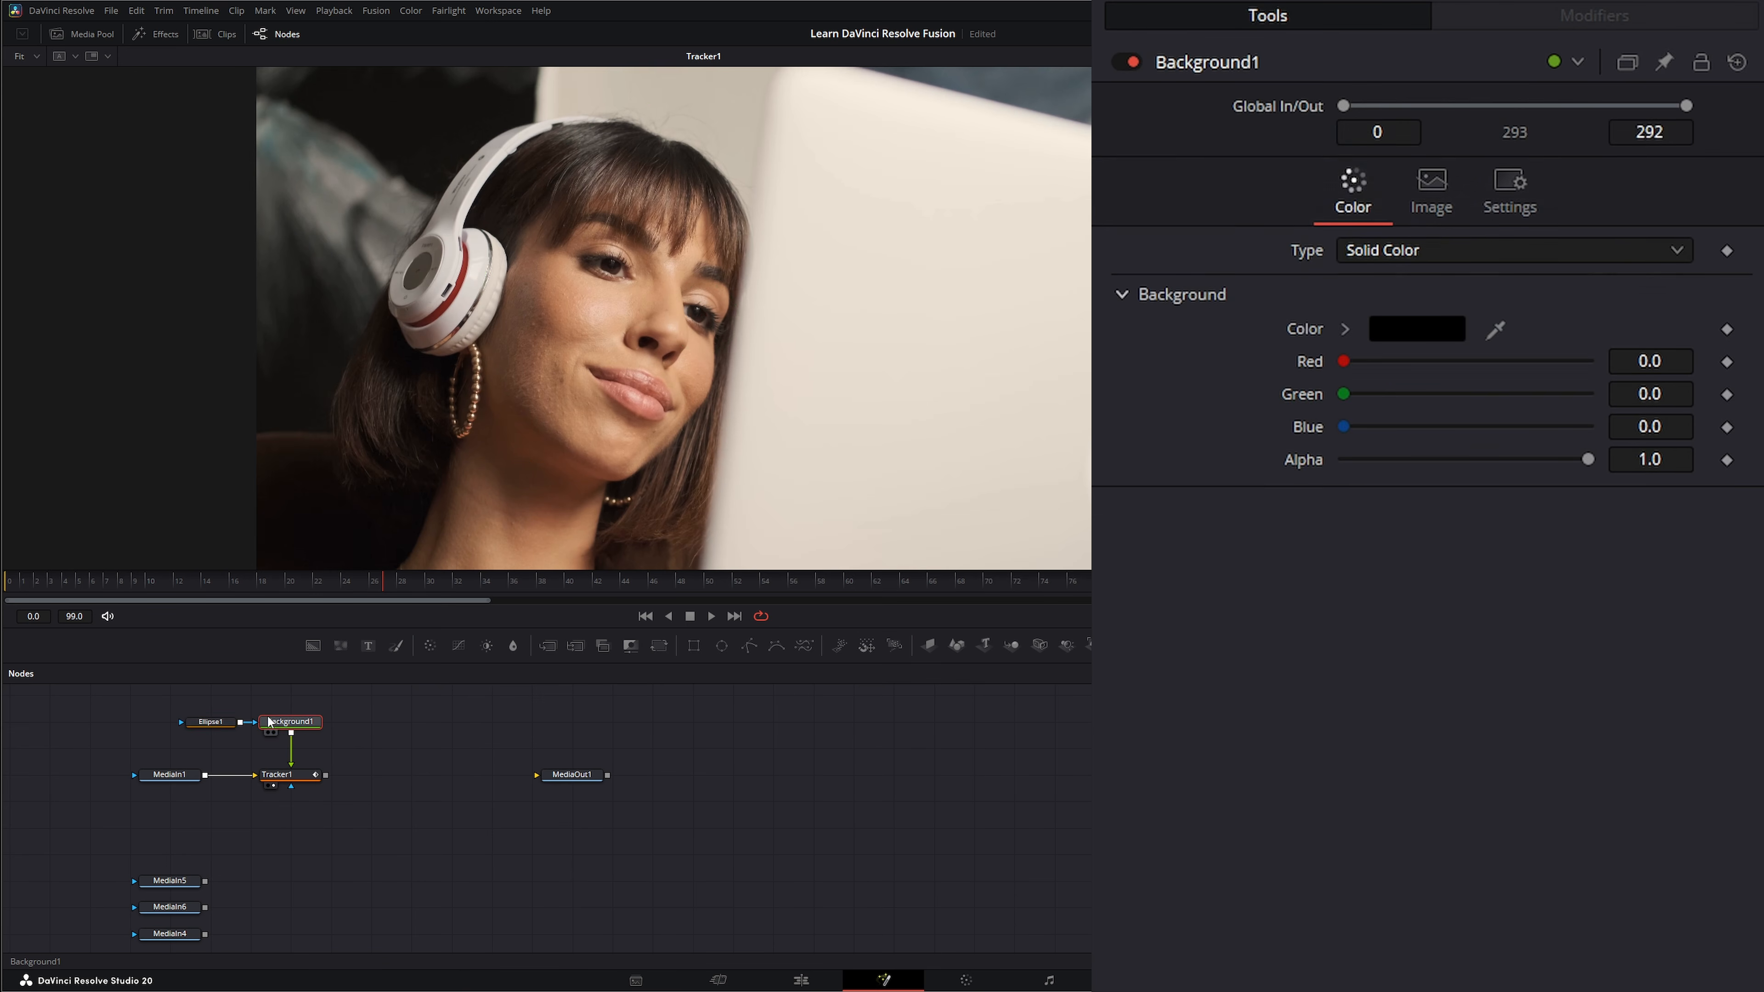
{"action": "left_click", "coordinate": [210, 722]}
{"action": "left_click_drag", "start_coordinate": [868, 469], "coordinate": [727, 319]}
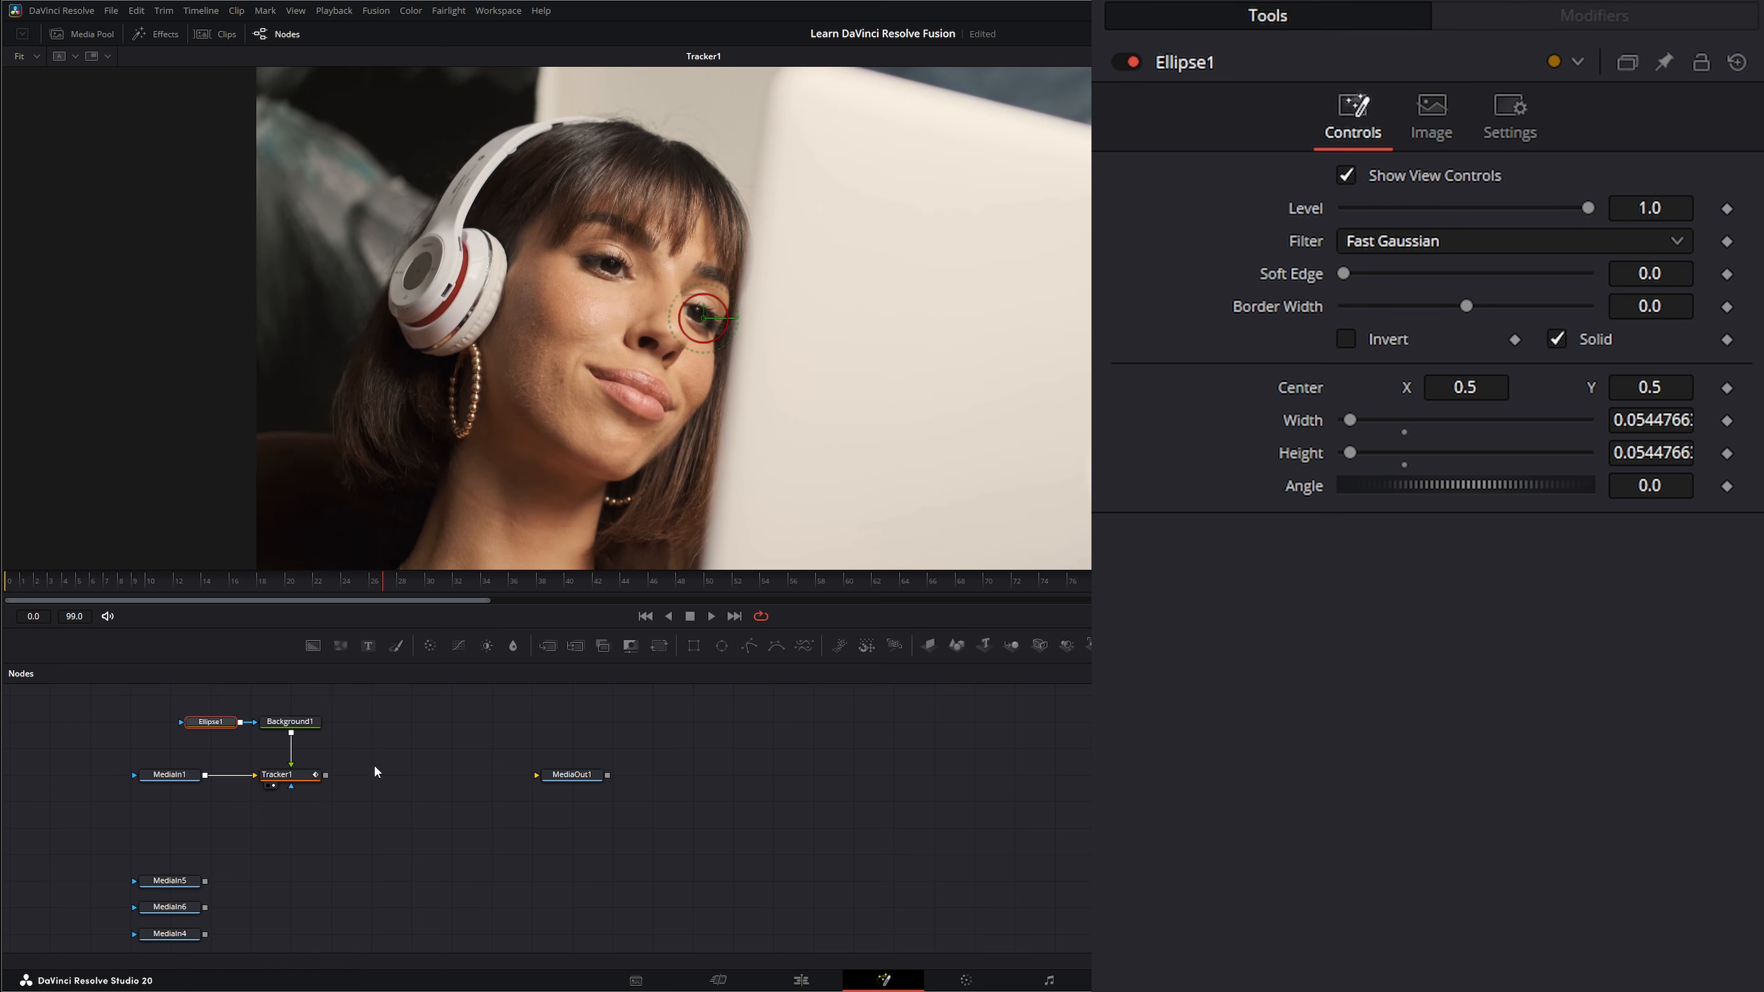
Set the operation of Tracker1 to Match Move.
{"action": "left_click", "coordinate": [288, 775]}
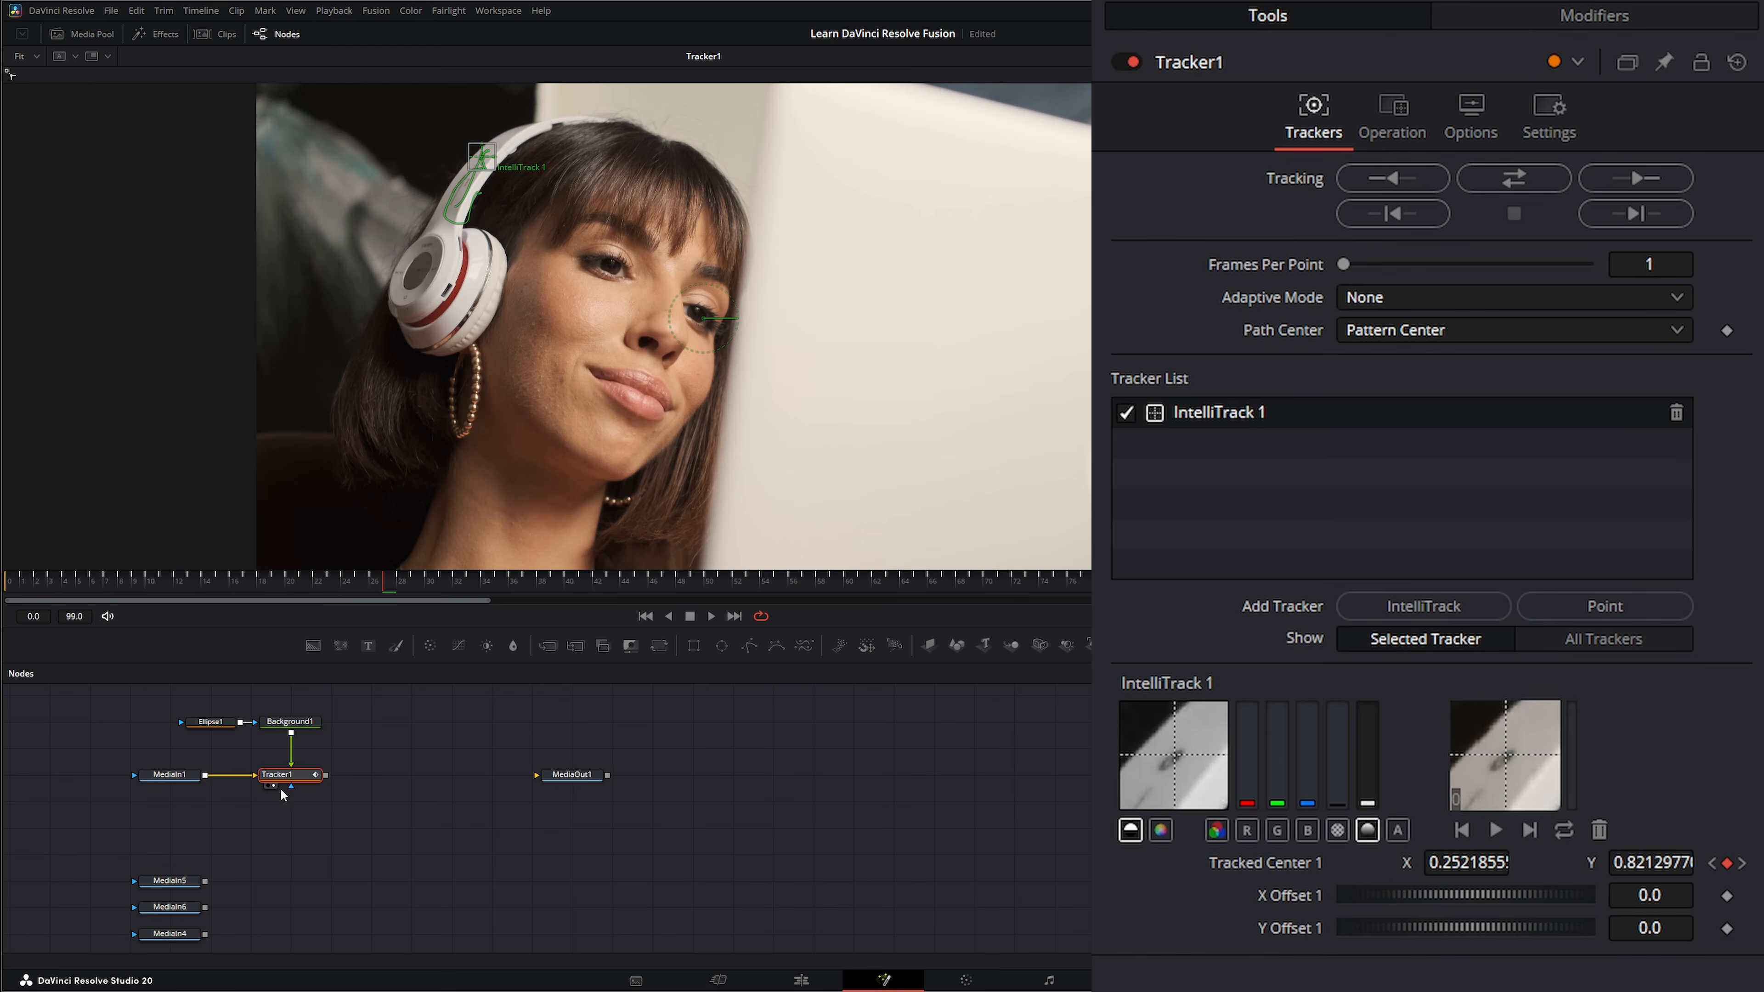
{"action": "left_click", "coordinate": [1377, 125]}
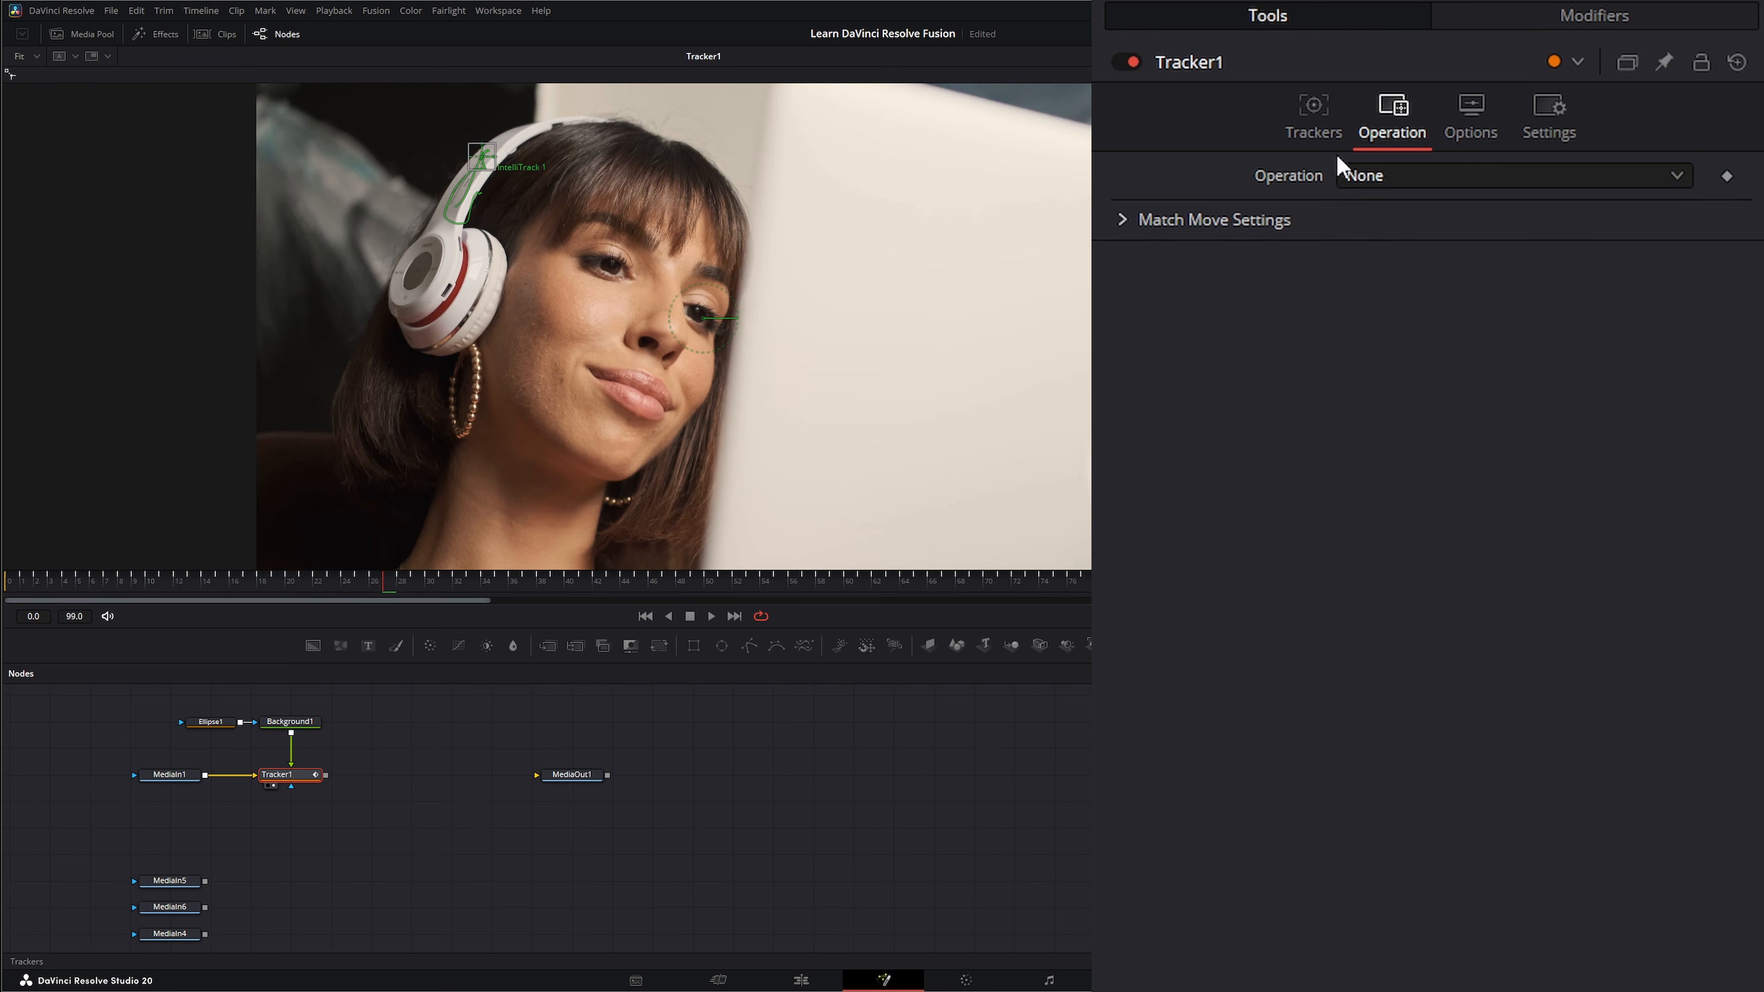
{"action": "left_click", "coordinate": [1387, 176]}
{"action": "left_click", "coordinate": [1398, 237]}
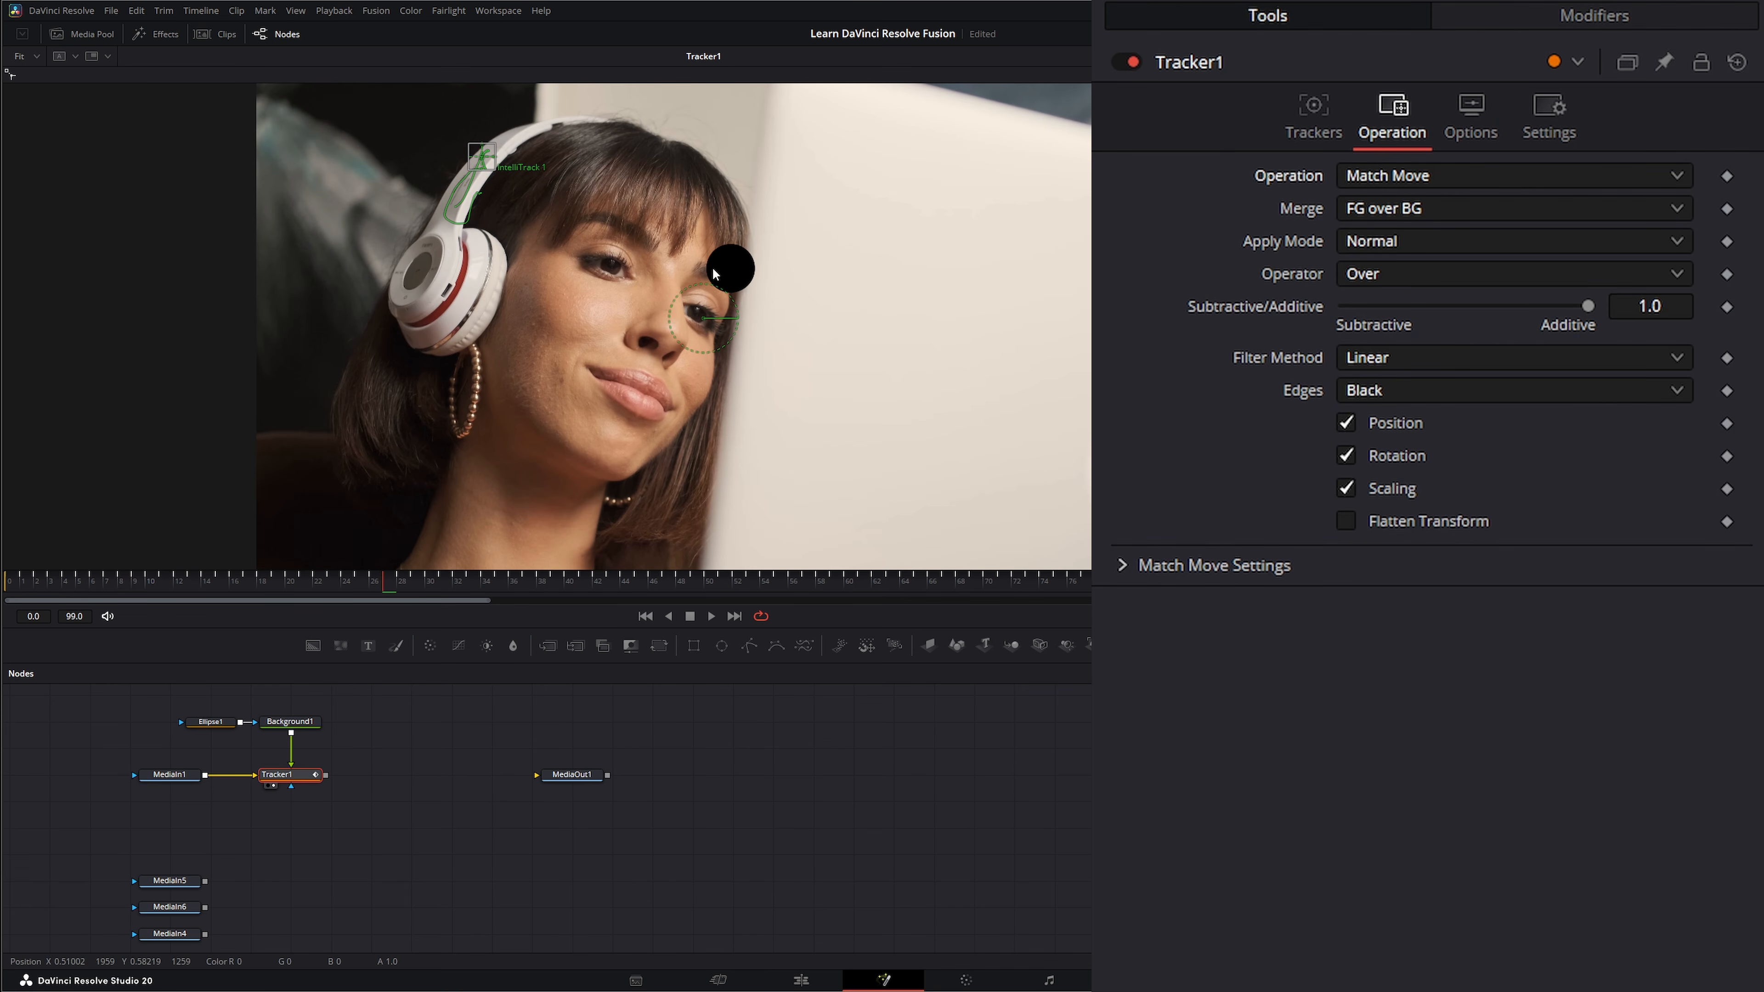
Change the Background1 color to the purple basic color swatch.
{"action": "left_click", "coordinate": [290, 723]}
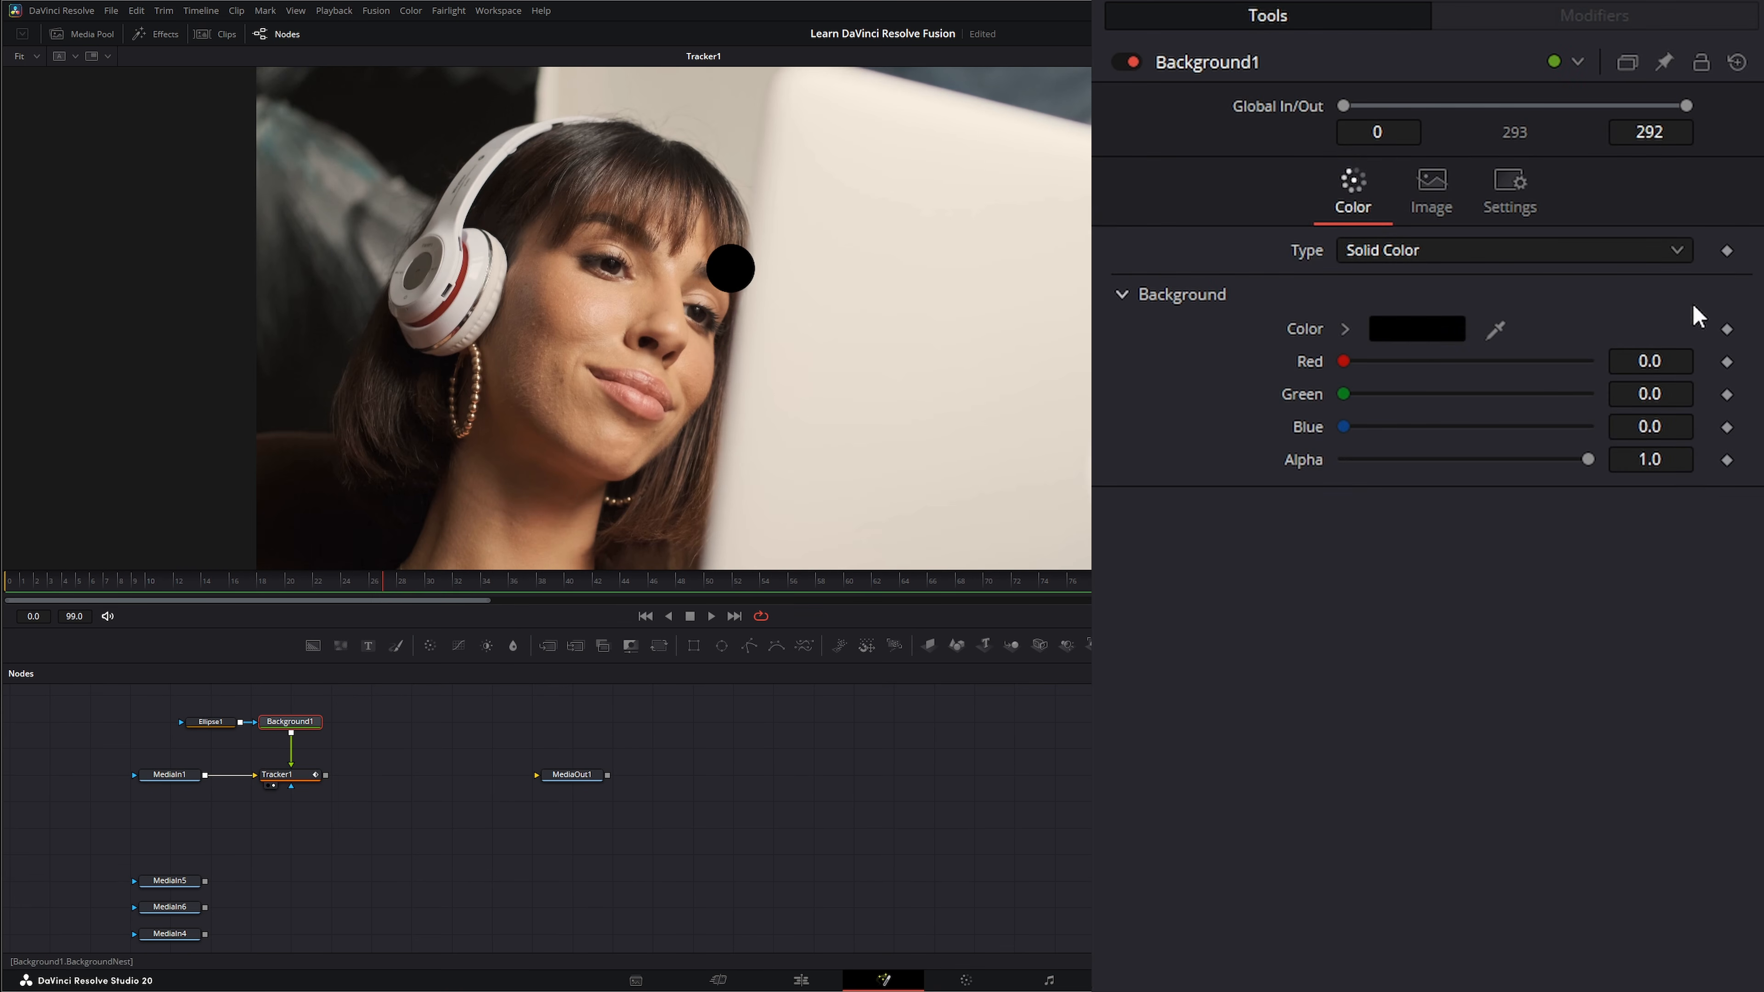
{"action": "left_click", "coordinate": [1408, 334]}
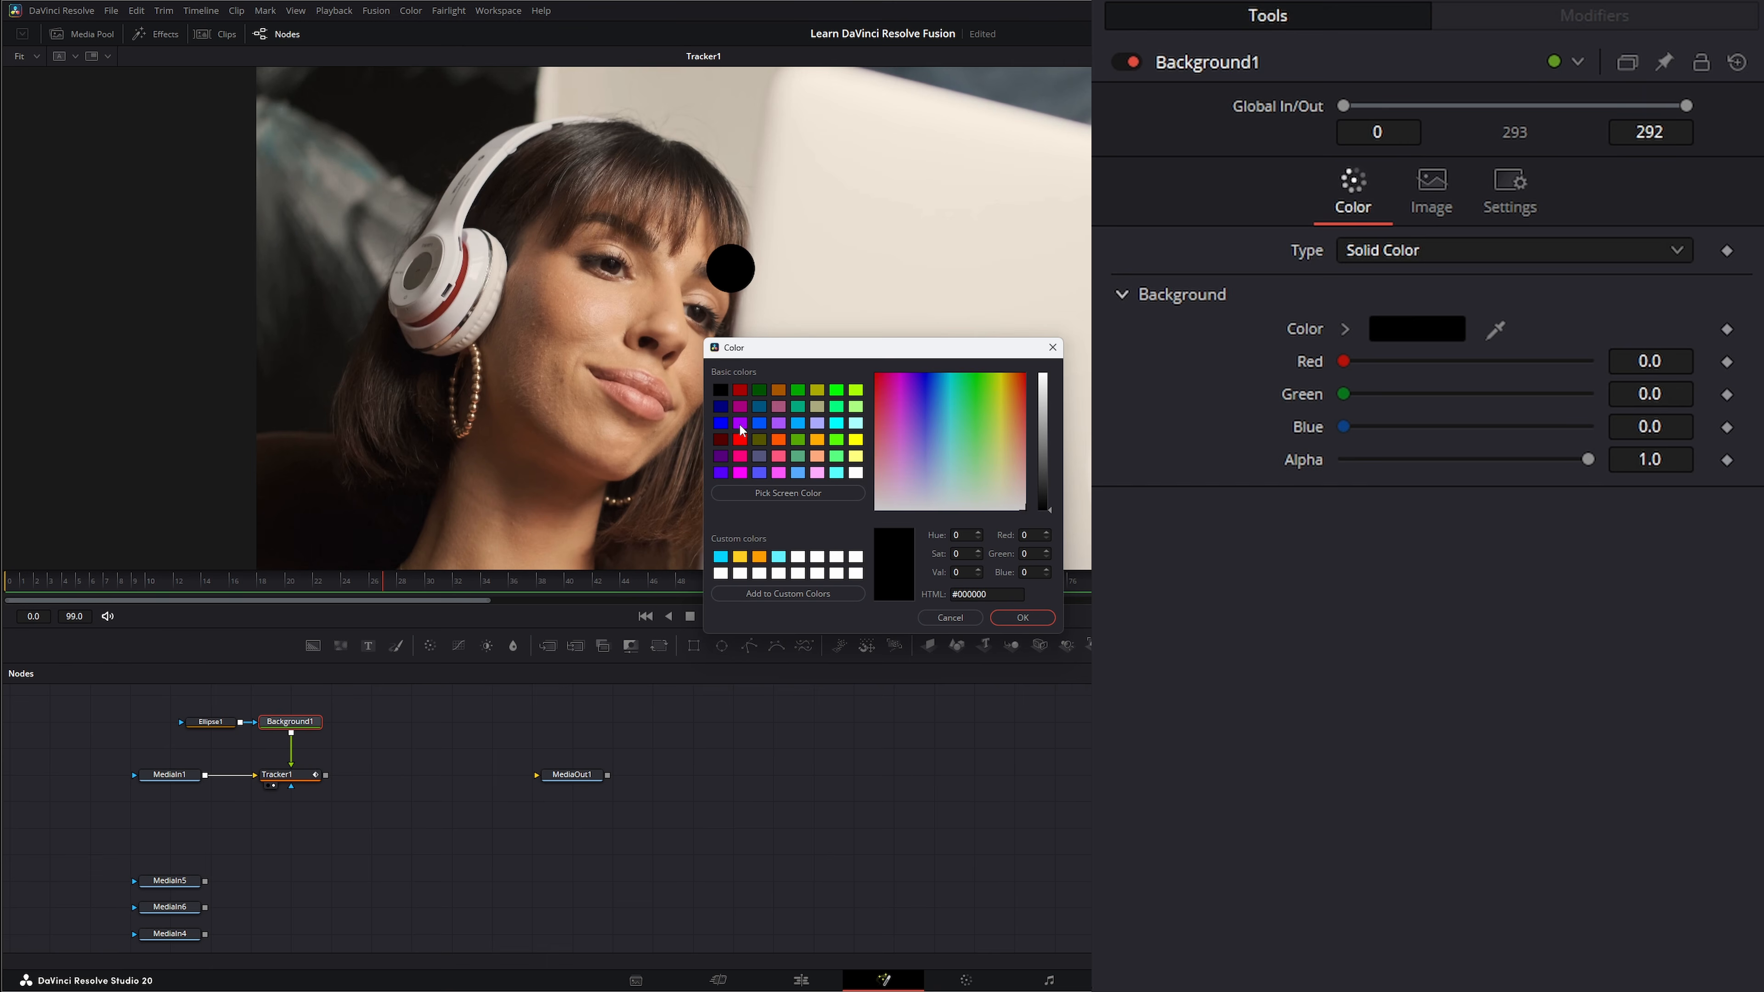
{"action": "left_click", "coordinate": [740, 425]}
{"action": "left_click", "coordinate": [1035, 616]}
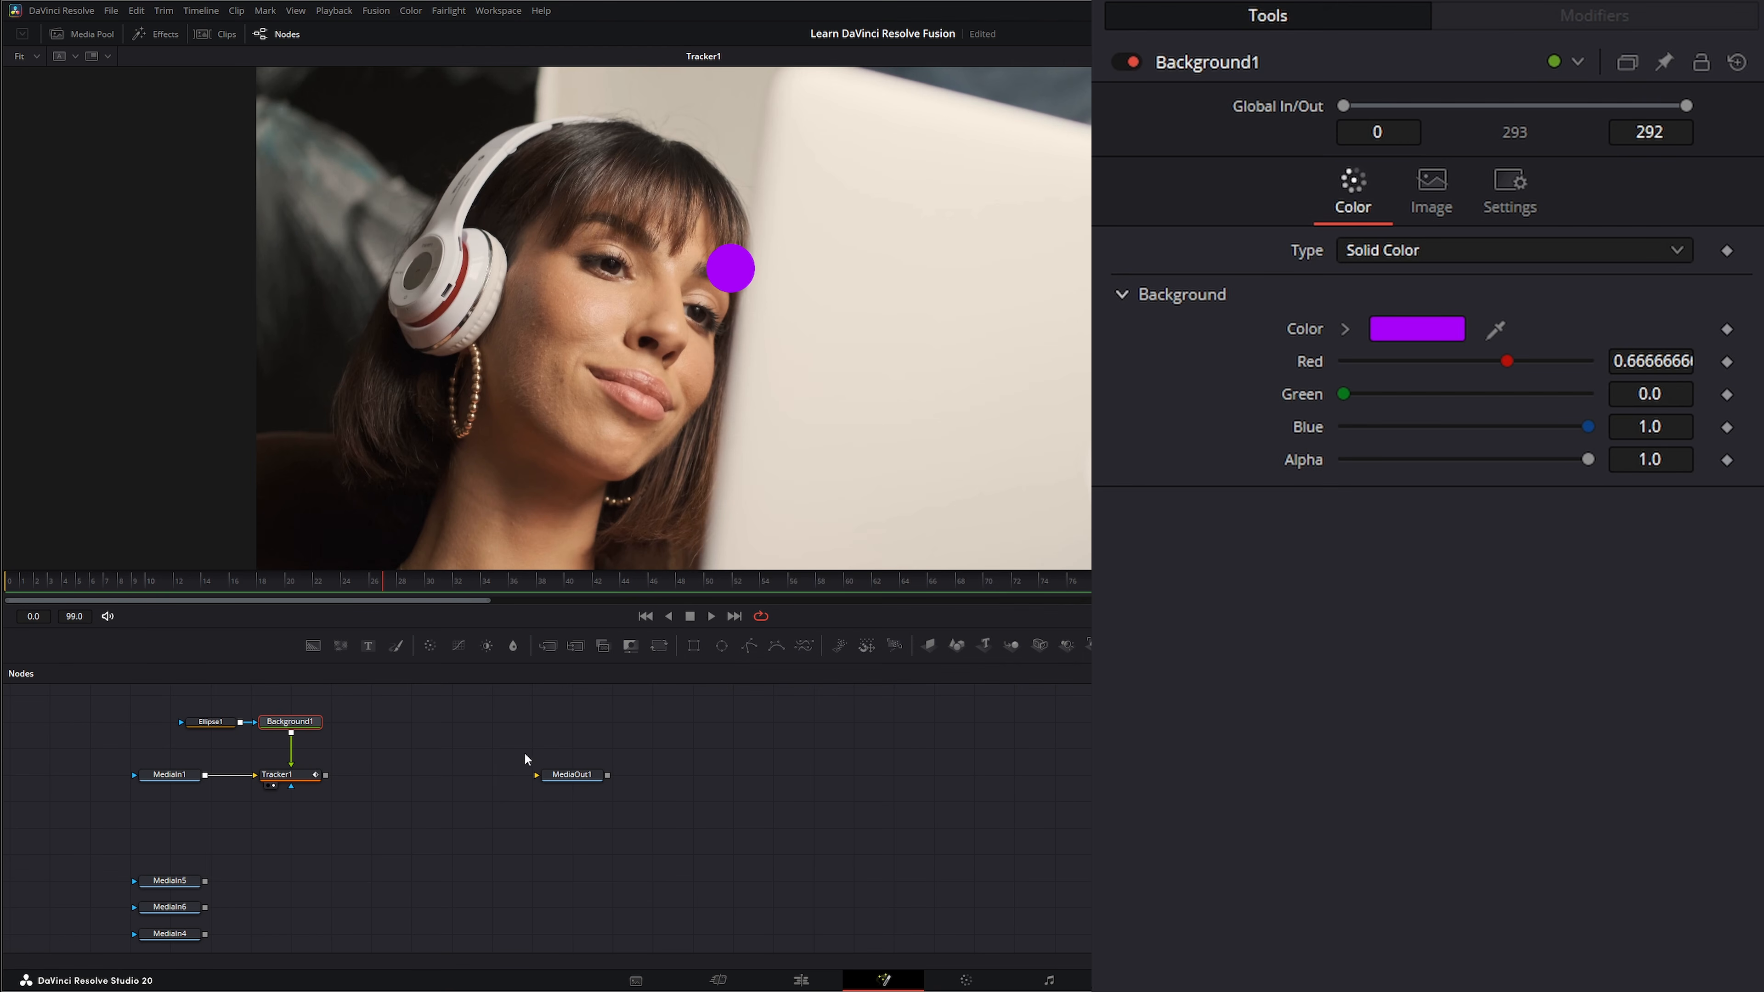
Play the clip to check the purple circle's match-moved motion against the head, and return to the first frame.
{"action": "left_click", "coordinate": [711, 616]}
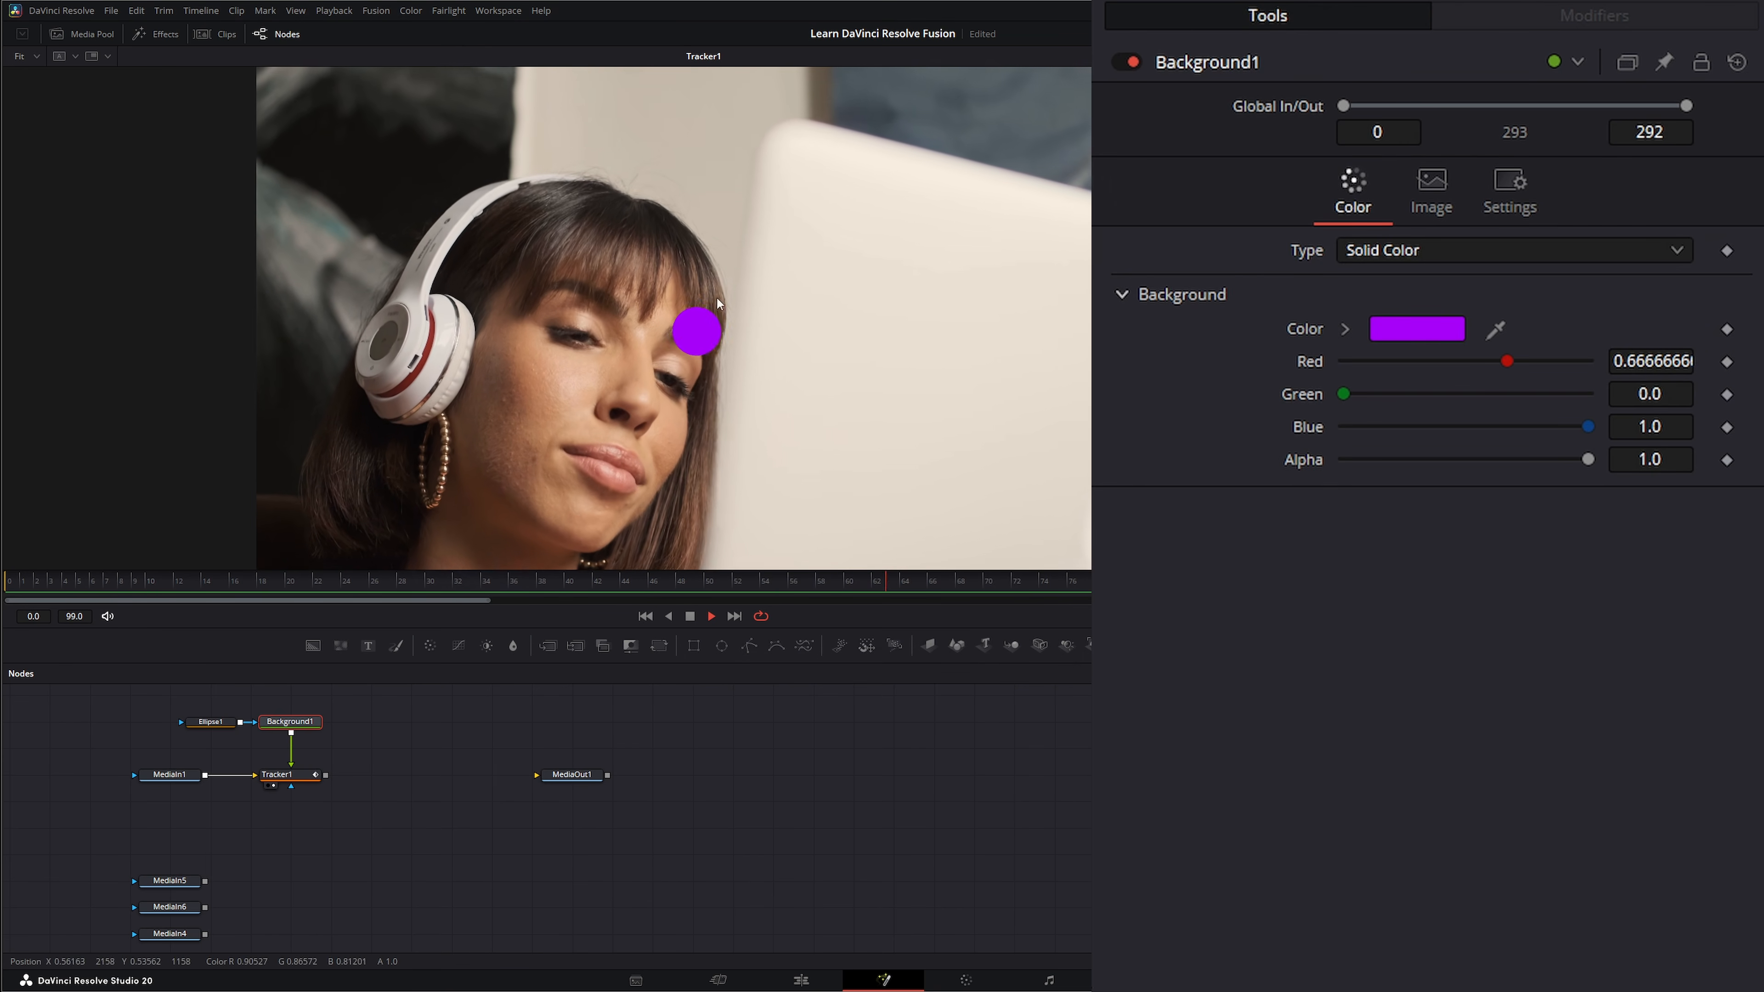
{"action": "left_click", "coordinate": [646, 616]}
{"action": "left_click", "coordinate": [279, 774]}
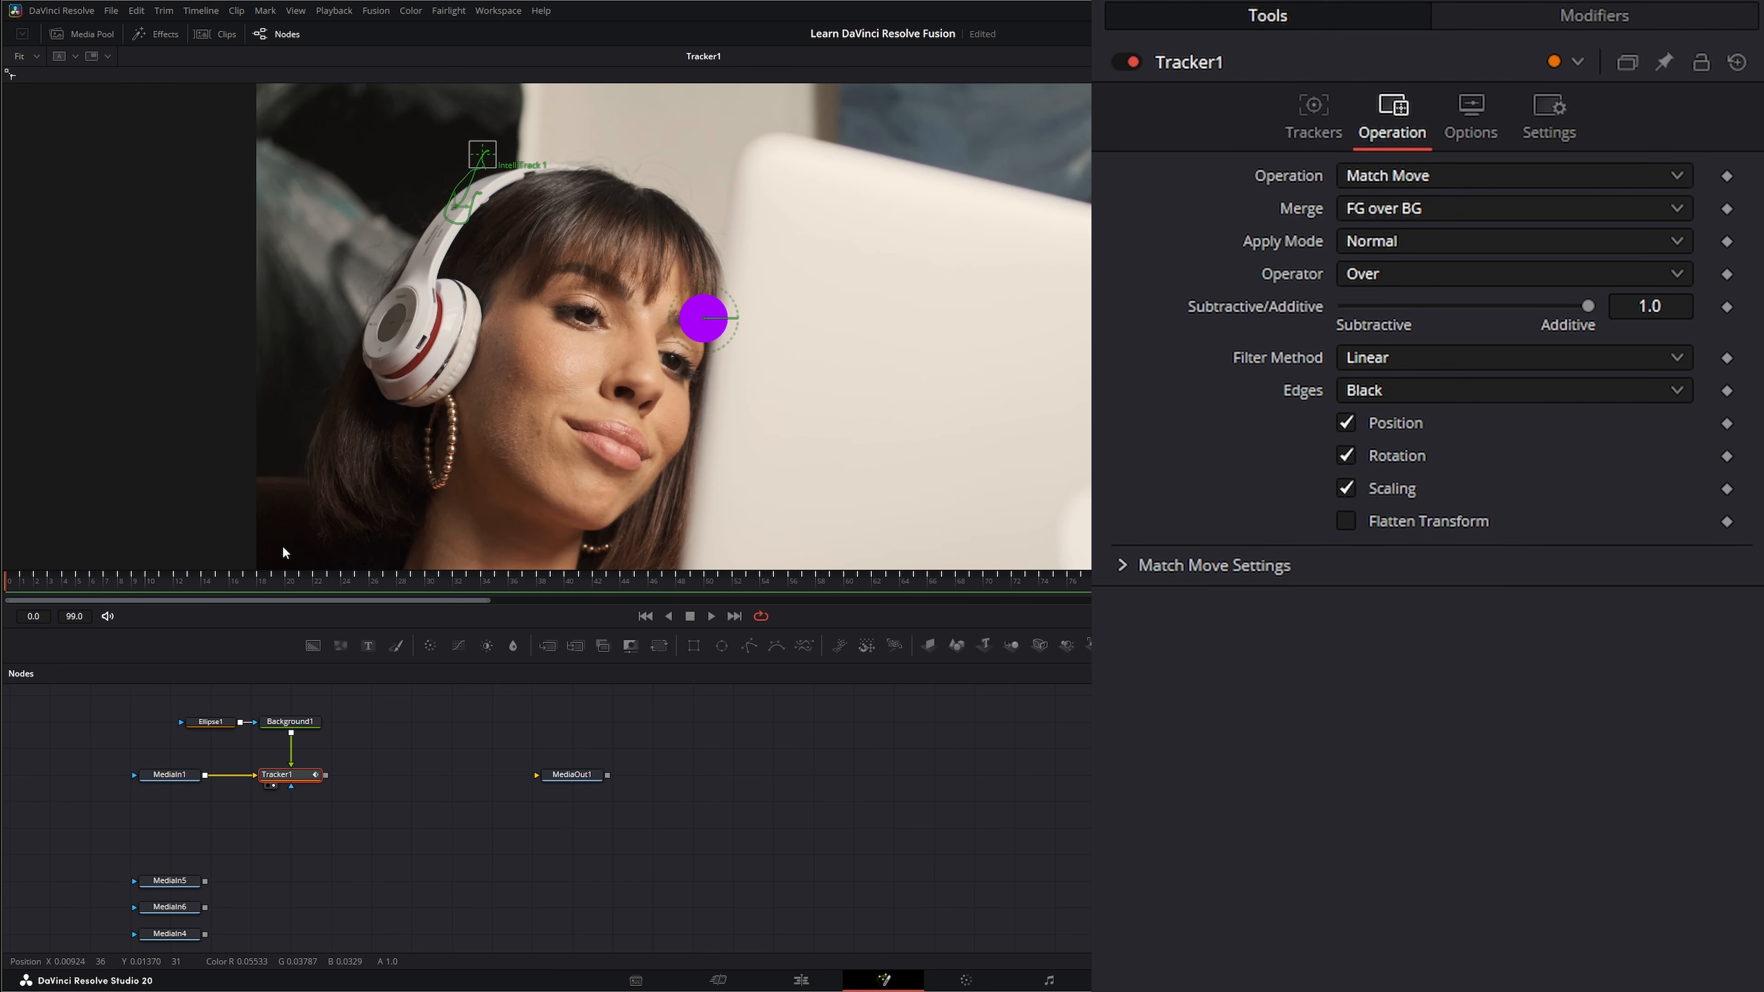
{"action": "left_click", "coordinate": [711, 615]}
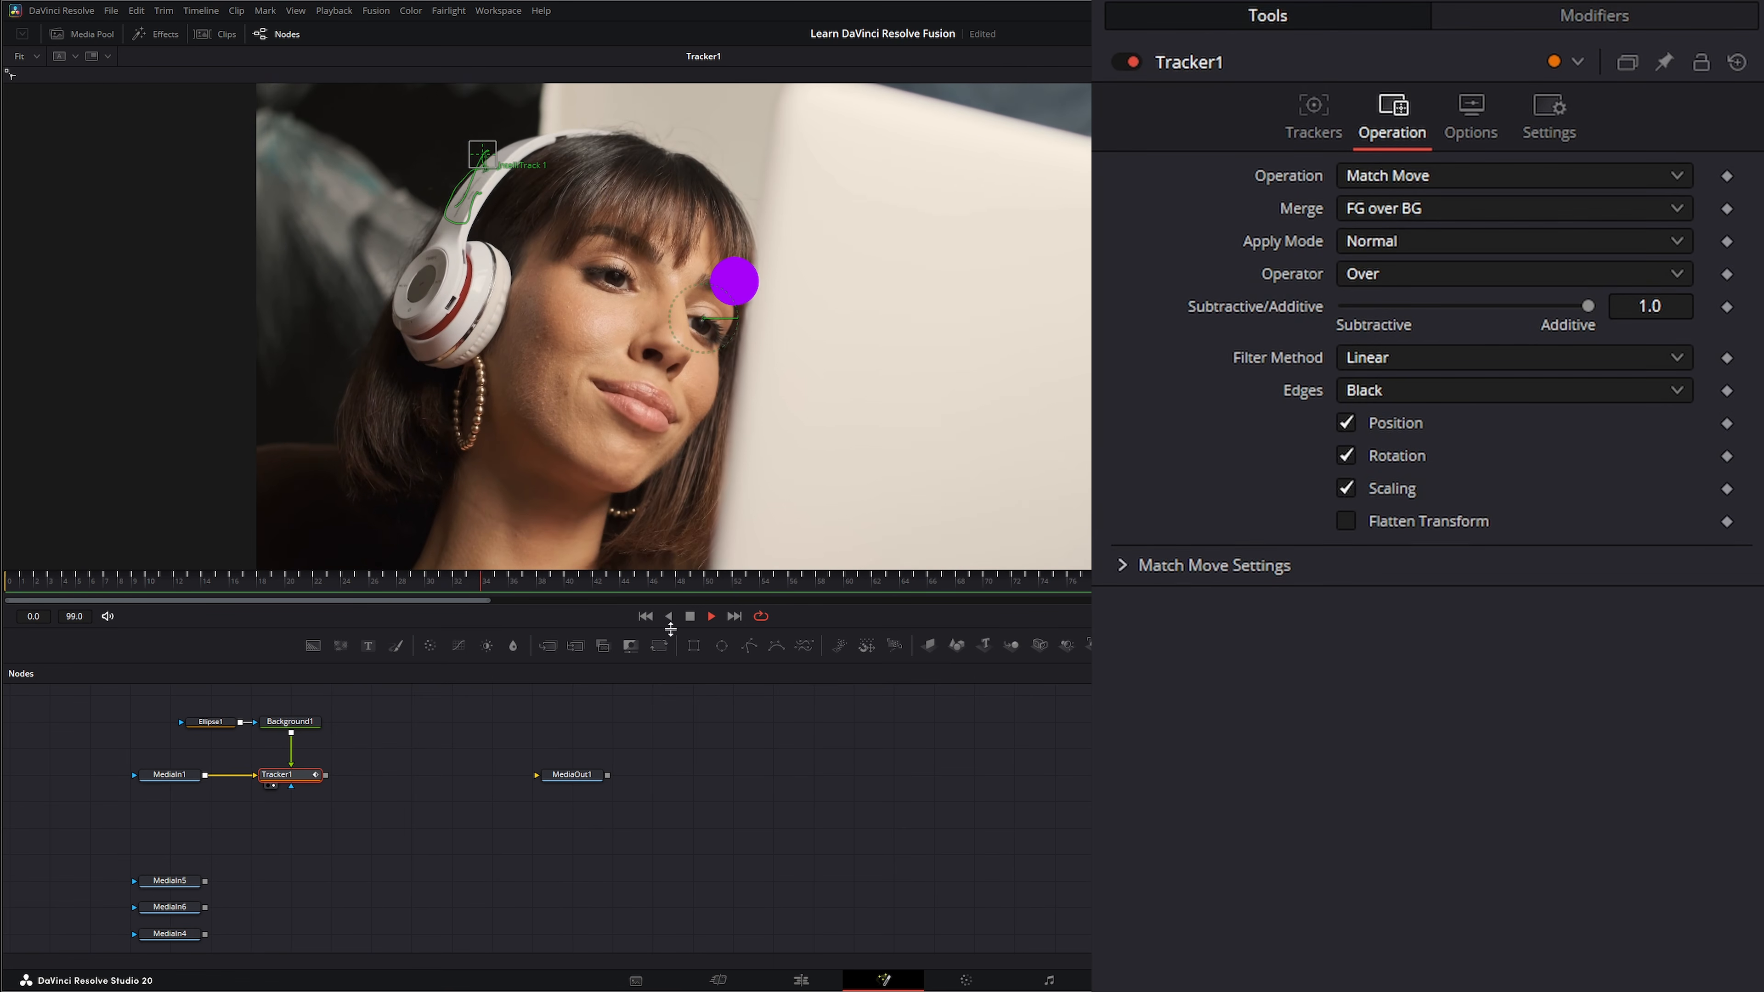
{"action": "left_click", "coordinate": [710, 615]}
{"action": "left_click", "coordinate": [644, 616]}
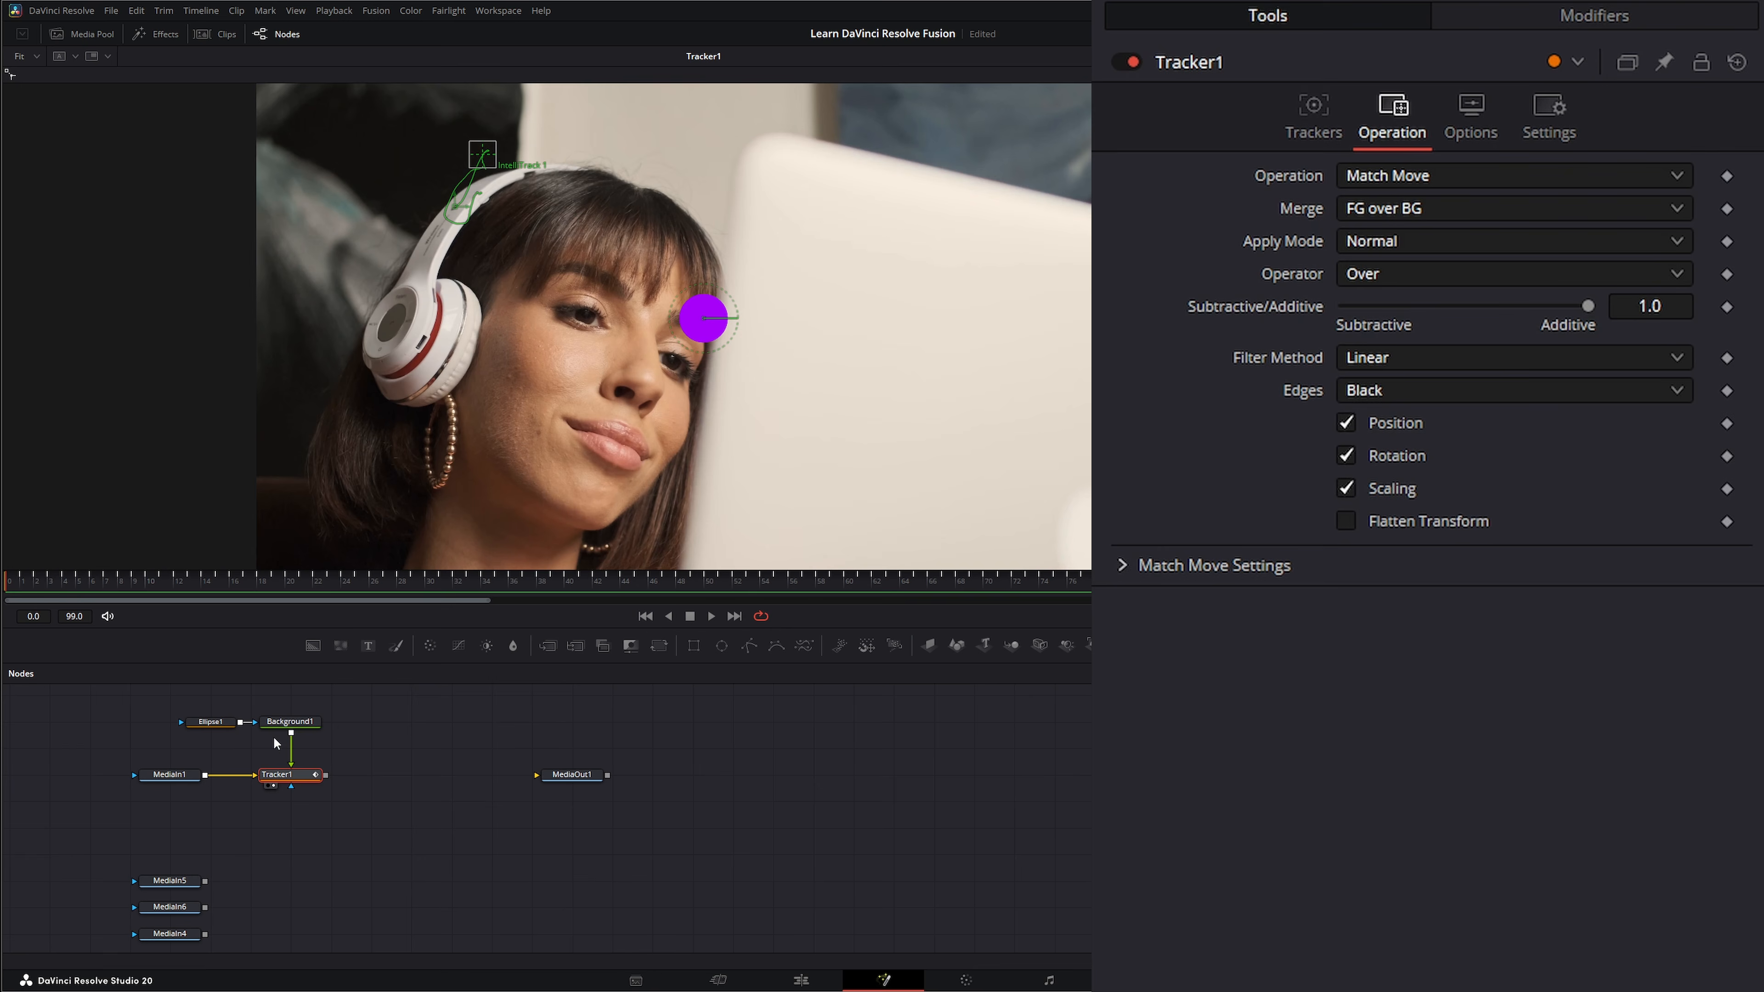
Insert a Transform node after Background1 and move the purple circle onto the headphone band, centered at about X 0.221, Y 0.718.
{"action": "left_click", "coordinate": [274, 723]}
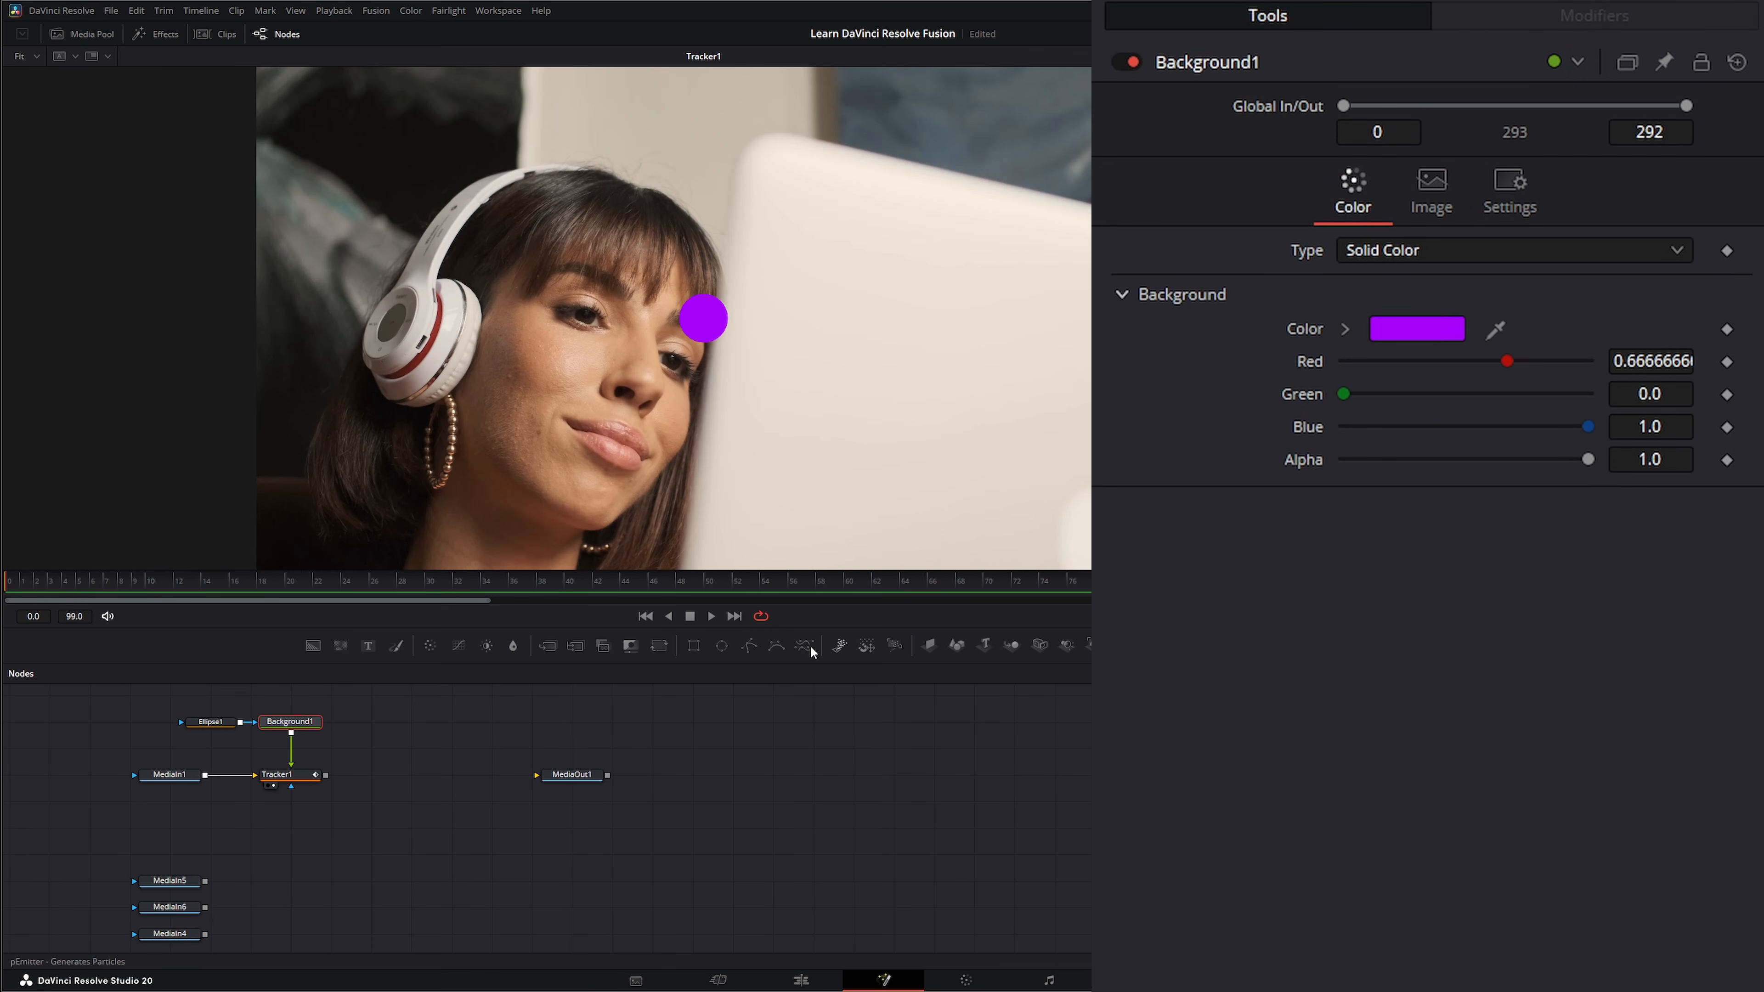
{"action": "left_click", "coordinate": [659, 643]}
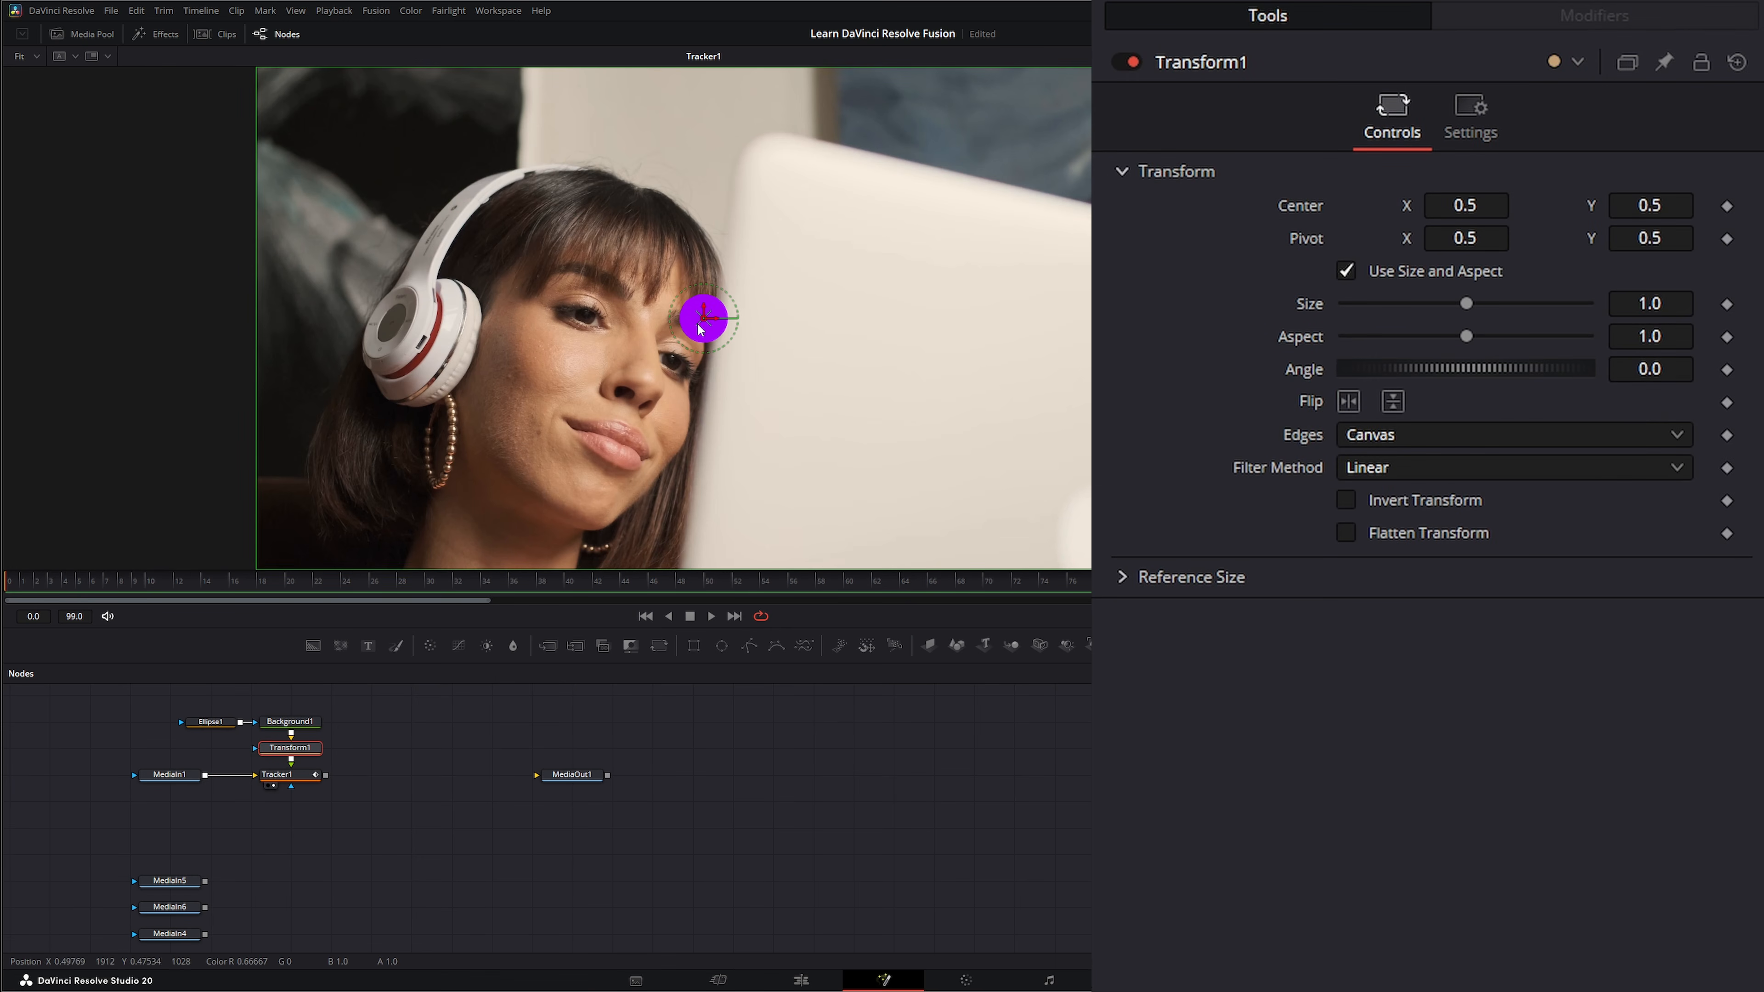
{"action": "mouse_move", "coordinate": [703, 318]}
{"action": "left_mouse_down"}
{"action": "mouse_move", "coordinate": [703, 333]}
{"action": "mouse_move", "coordinate": [698, 314]}
{"action": "left_mouse_up"}
{"action": "left_click_drag", "start_coordinate": [450, 212], "coordinate": [454, 208]}
{"action": "left_click", "coordinate": [440, 741]}
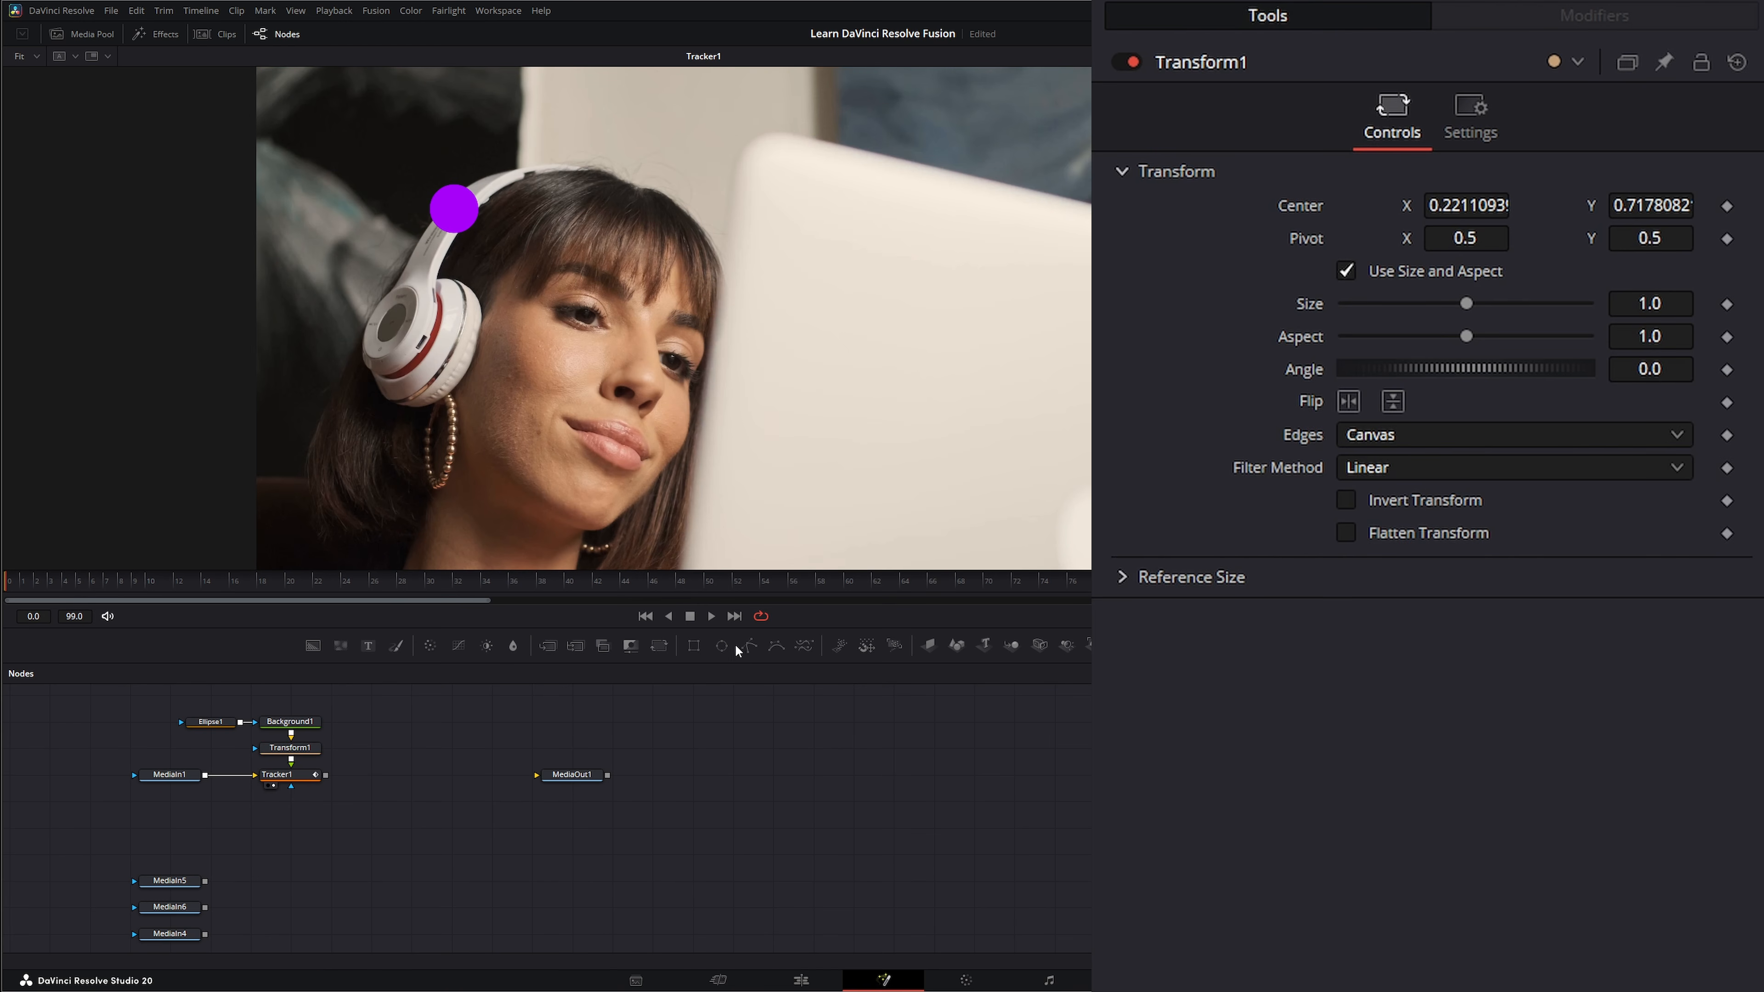
Play back the repositioned purple circle against the headphone band and return to the first frame.
{"action": "left_click", "coordinate": [708, 614]}
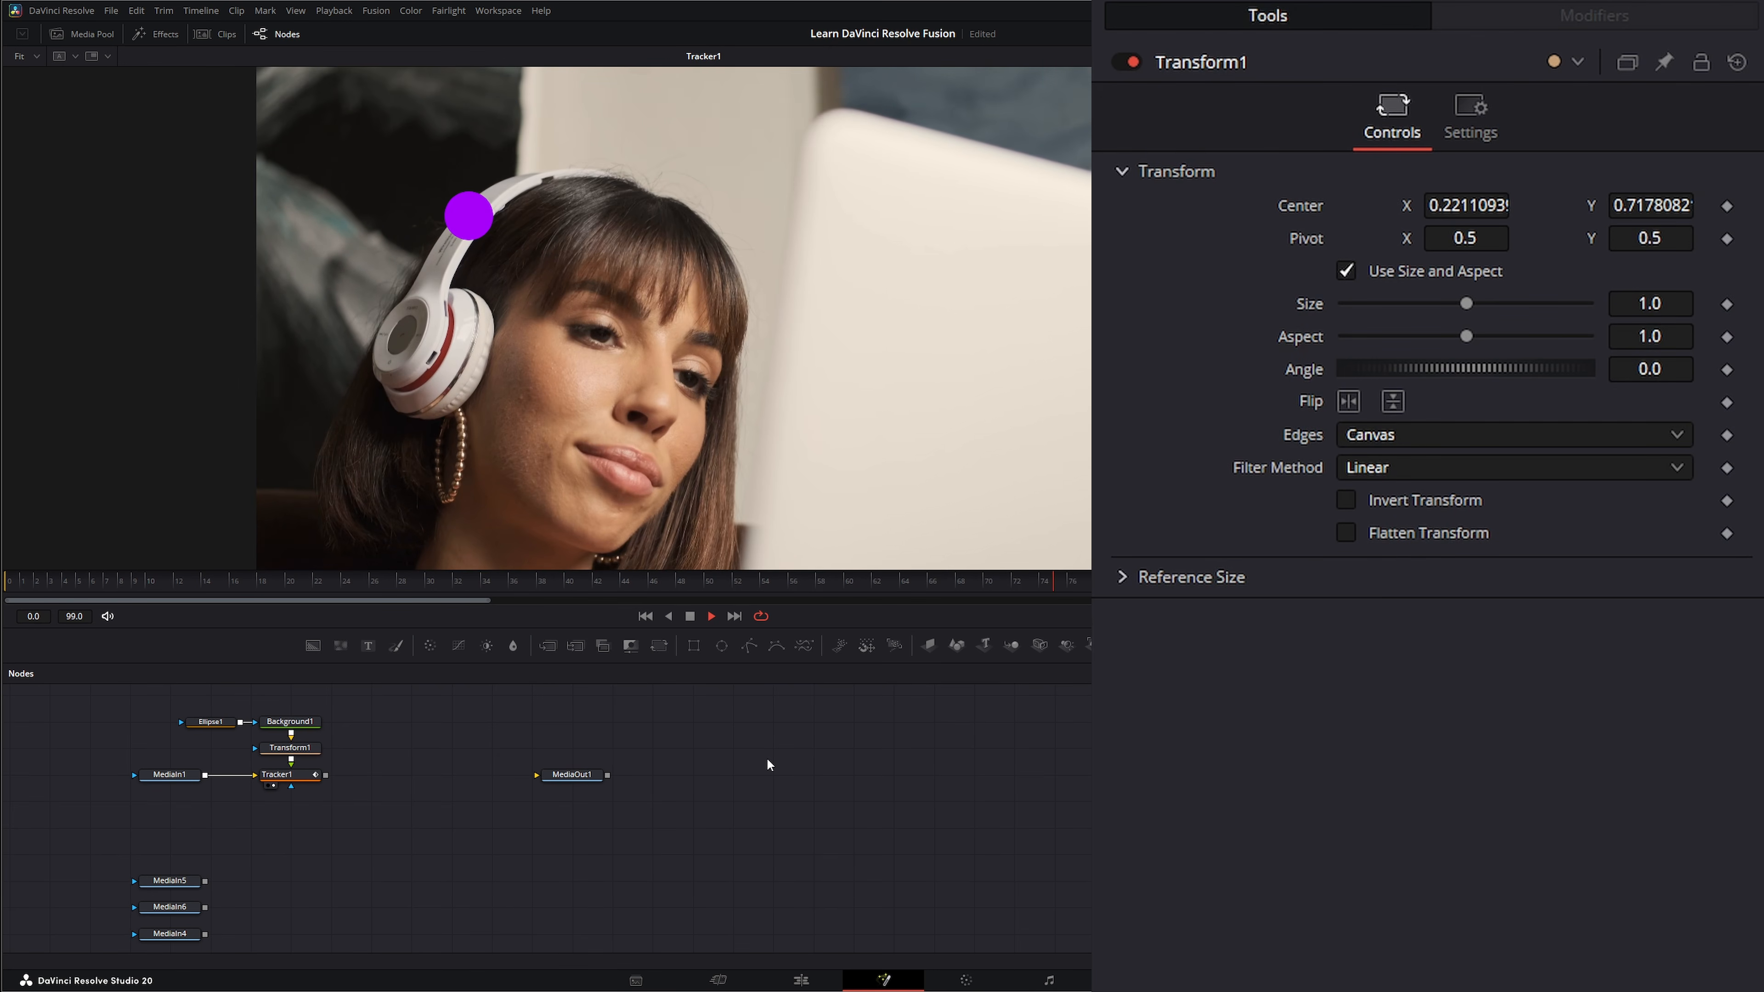
{"action": "left_click", "coordinate": [689, 617]}
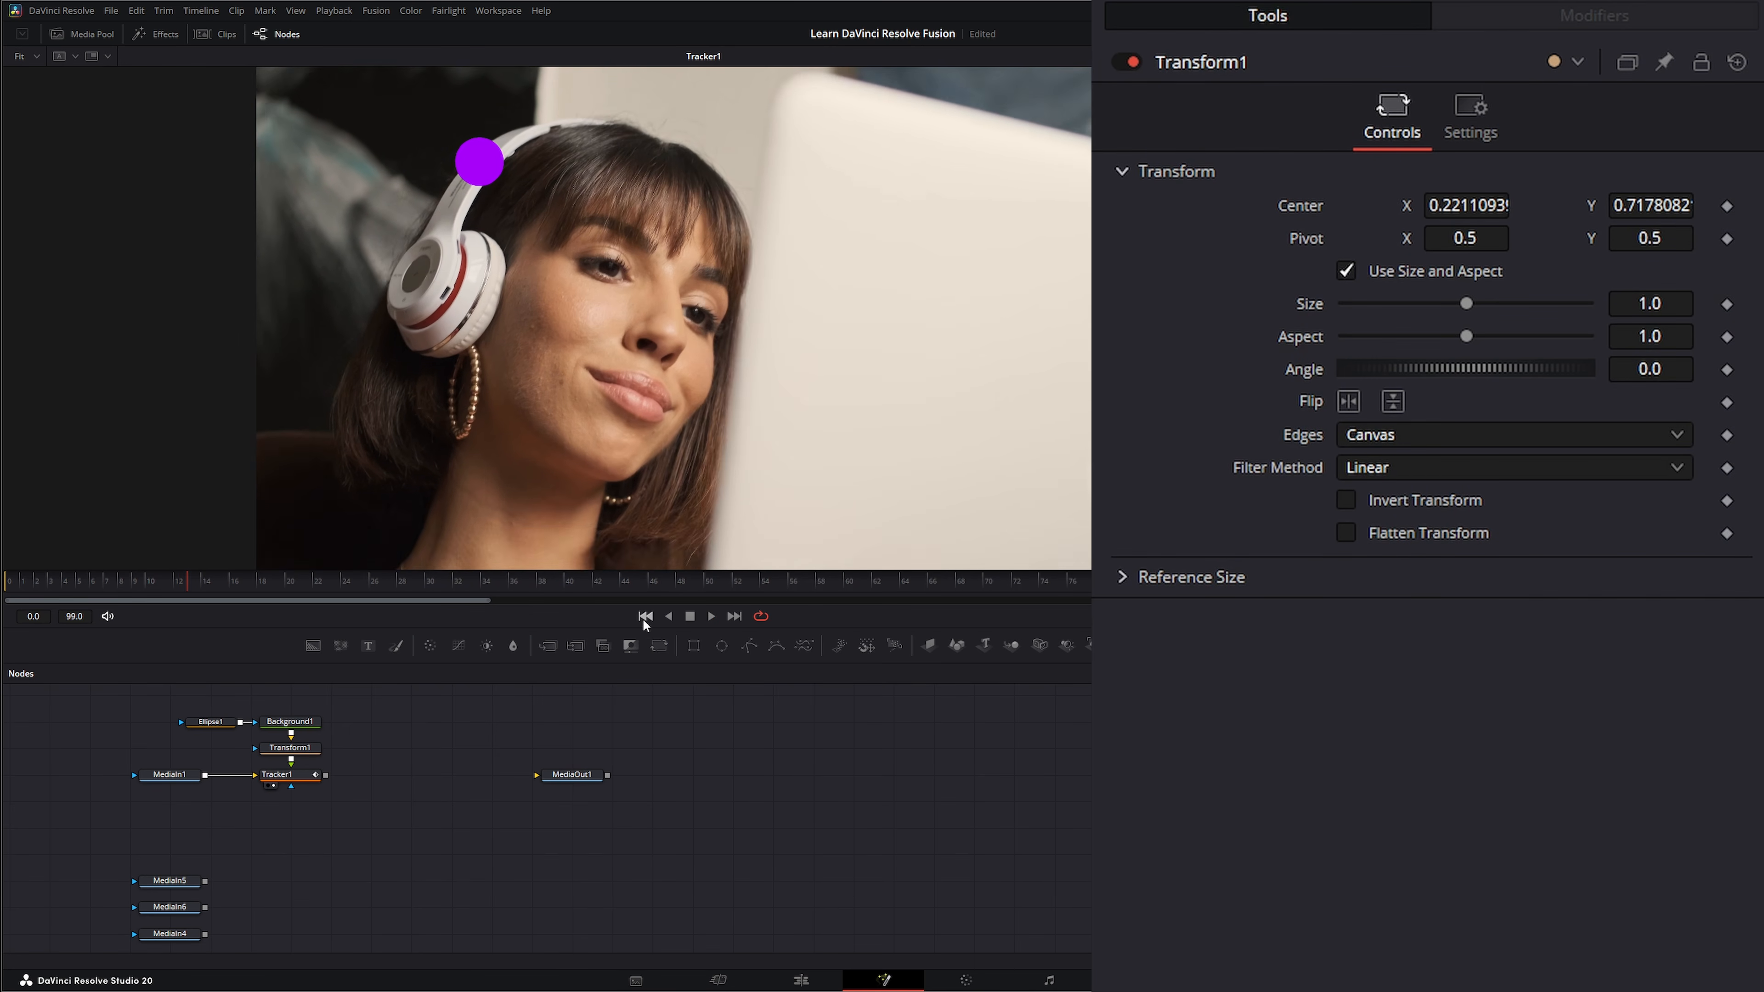
{"action": "left_click", "coordinate": [644, 617]}
Delete Transform1 and detach Tracker1 from the node chain, placing it unconnected above MediaIn1 with the circle's nodes beside it.
{"action": "left_click", "coordinate": [299, 781]}
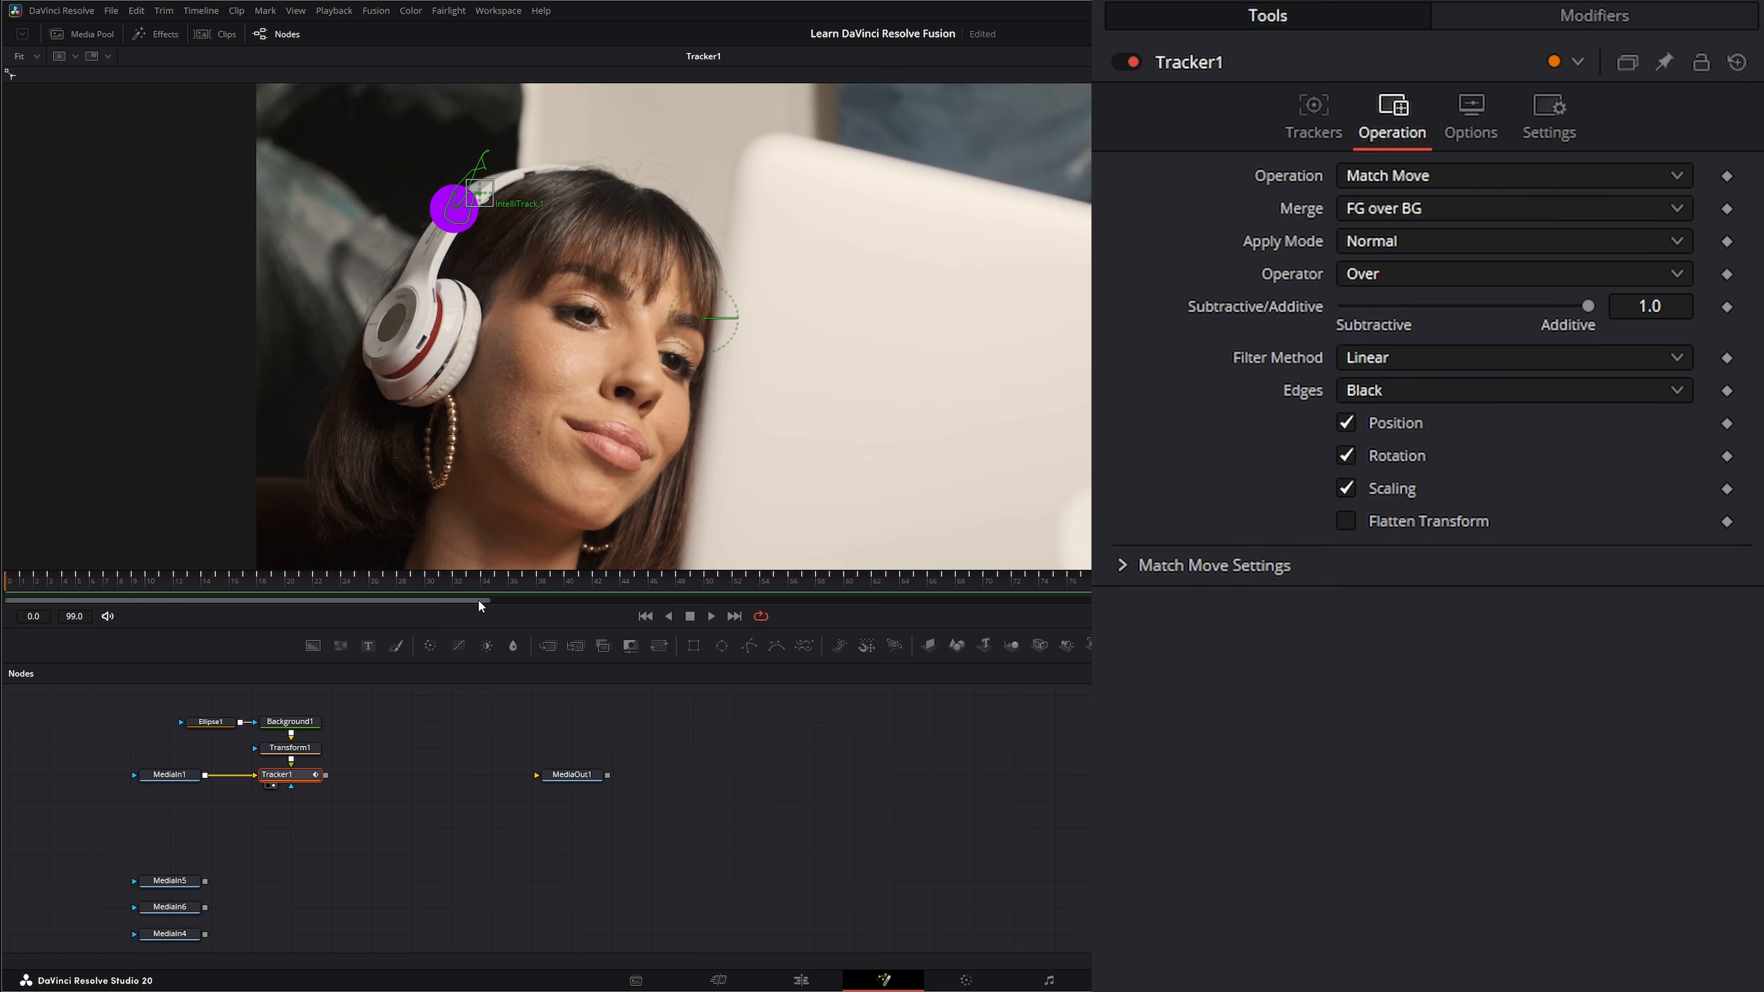
{"action": "left_click_drag", "start_coordinate": [176, 703], "coordinate": [326, 756]}
{"action": "left_click", "coordinate": [290, 748]}
{"action": "key", "text": "Delete"}
{"action": "left_click_drag", "start_coordinate": [166, 709], "coordinate": [406, 721]}
{"action": "left_click_drag", "start_coordinate": [281, 775], "coordinate": [327, 500]}
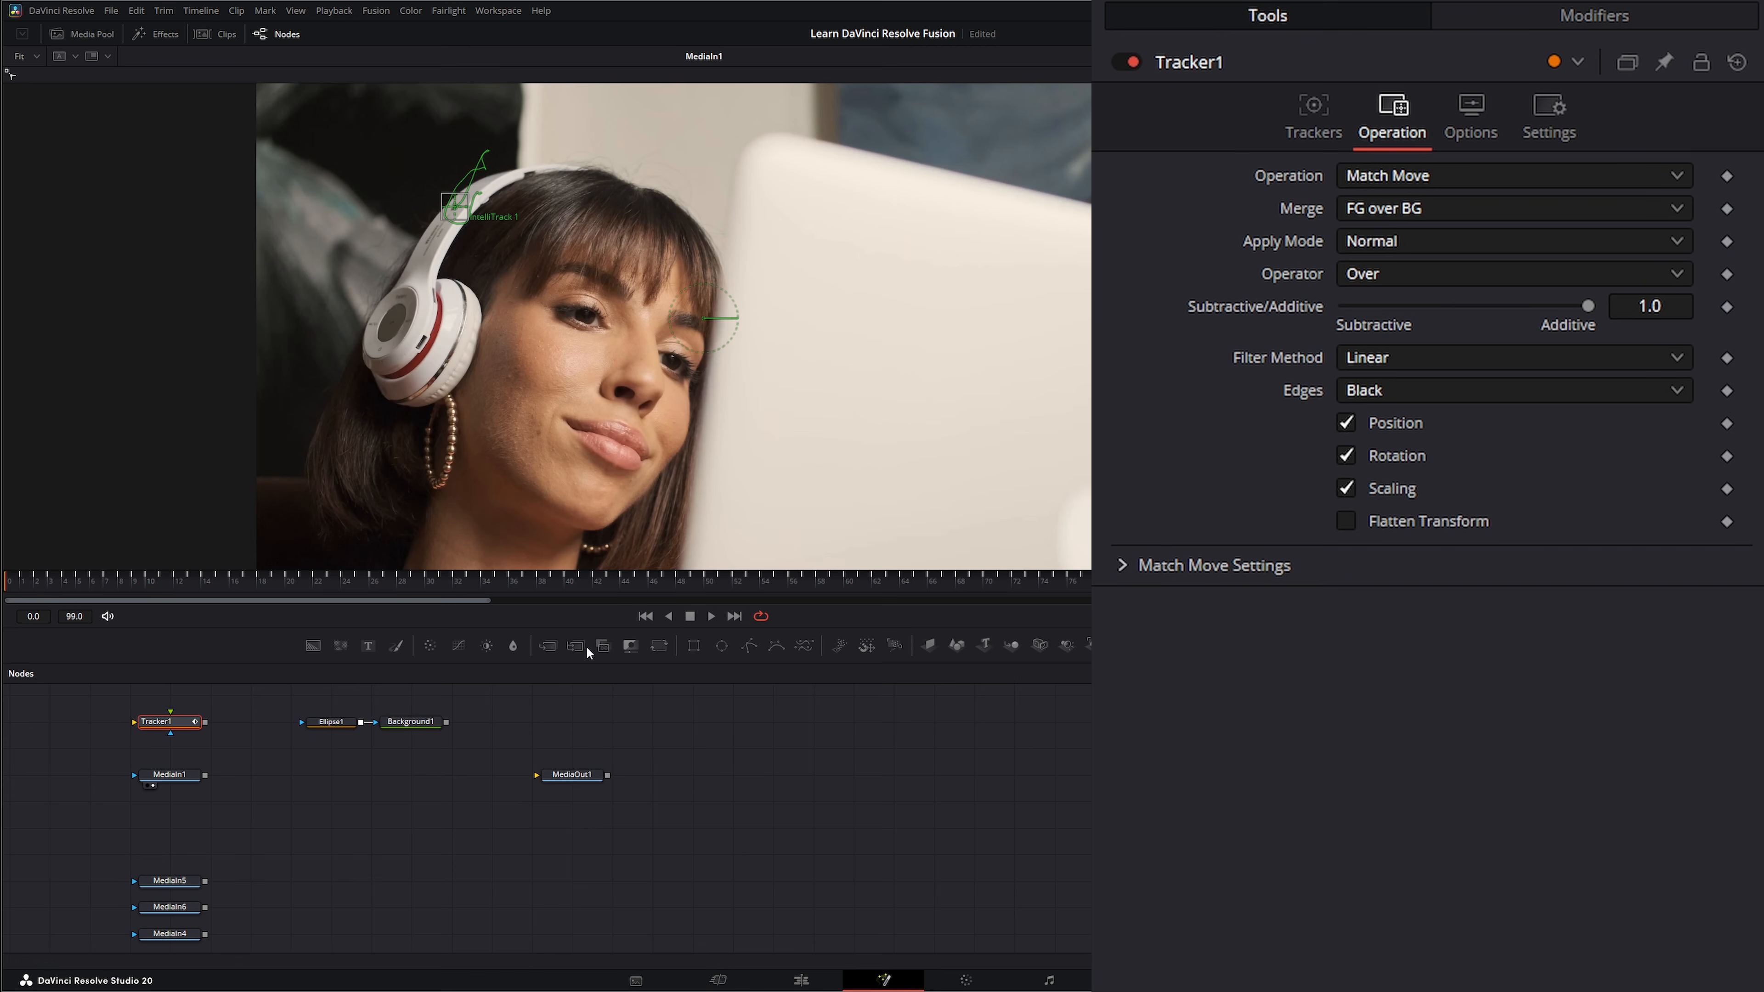
Add a Merge node with MediaIn1 as background and Background1 as foreground, and show it in the viewer.
{"action": "left_click_drag", "start_coordinate": [549, 645], "coordinate": [356, 766]}
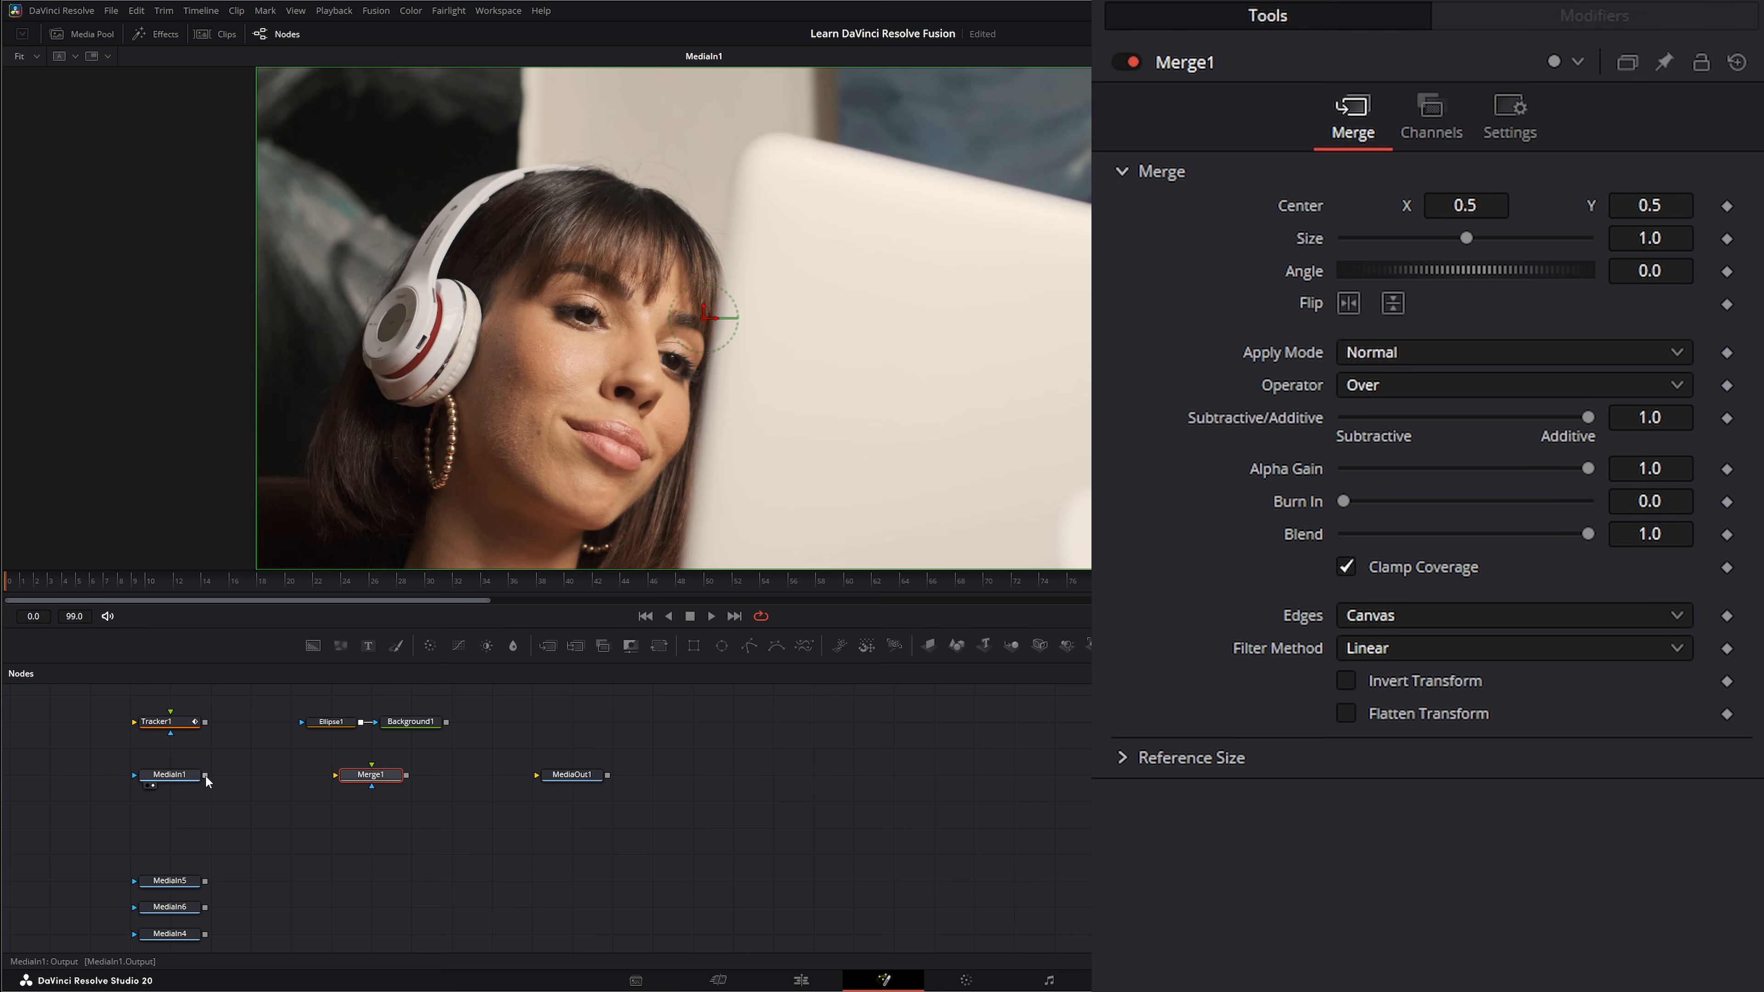
{"action": "left_click_drag", "start_coordinate": [206, 779], "coordinate": [325, 780]}
{"action": "left_click_drag", "start_coordinate": [446, 722], "coordinate": [372, 764]}
{"action": "key", "text": "1"}
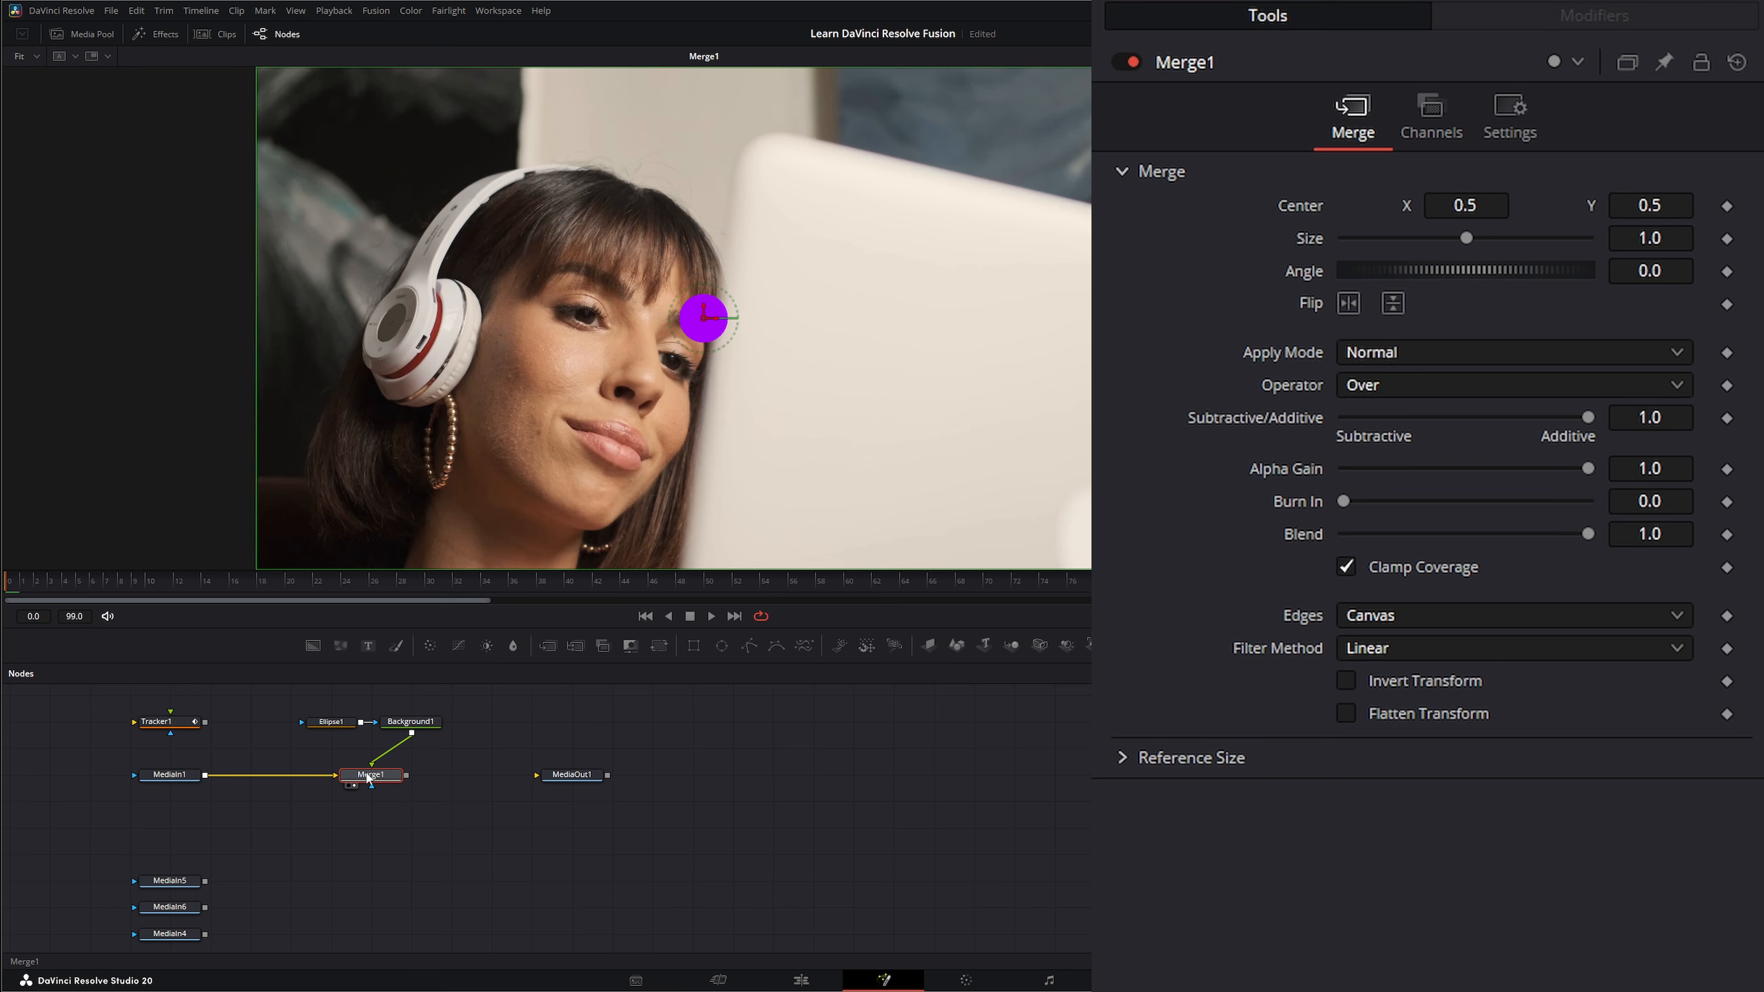
Connect Merge1's Center to Tracker1IntelliTrack1Path and play the clip to check the circle's motion.
{"action": "right_click", "coordinate": [1289, 214]}
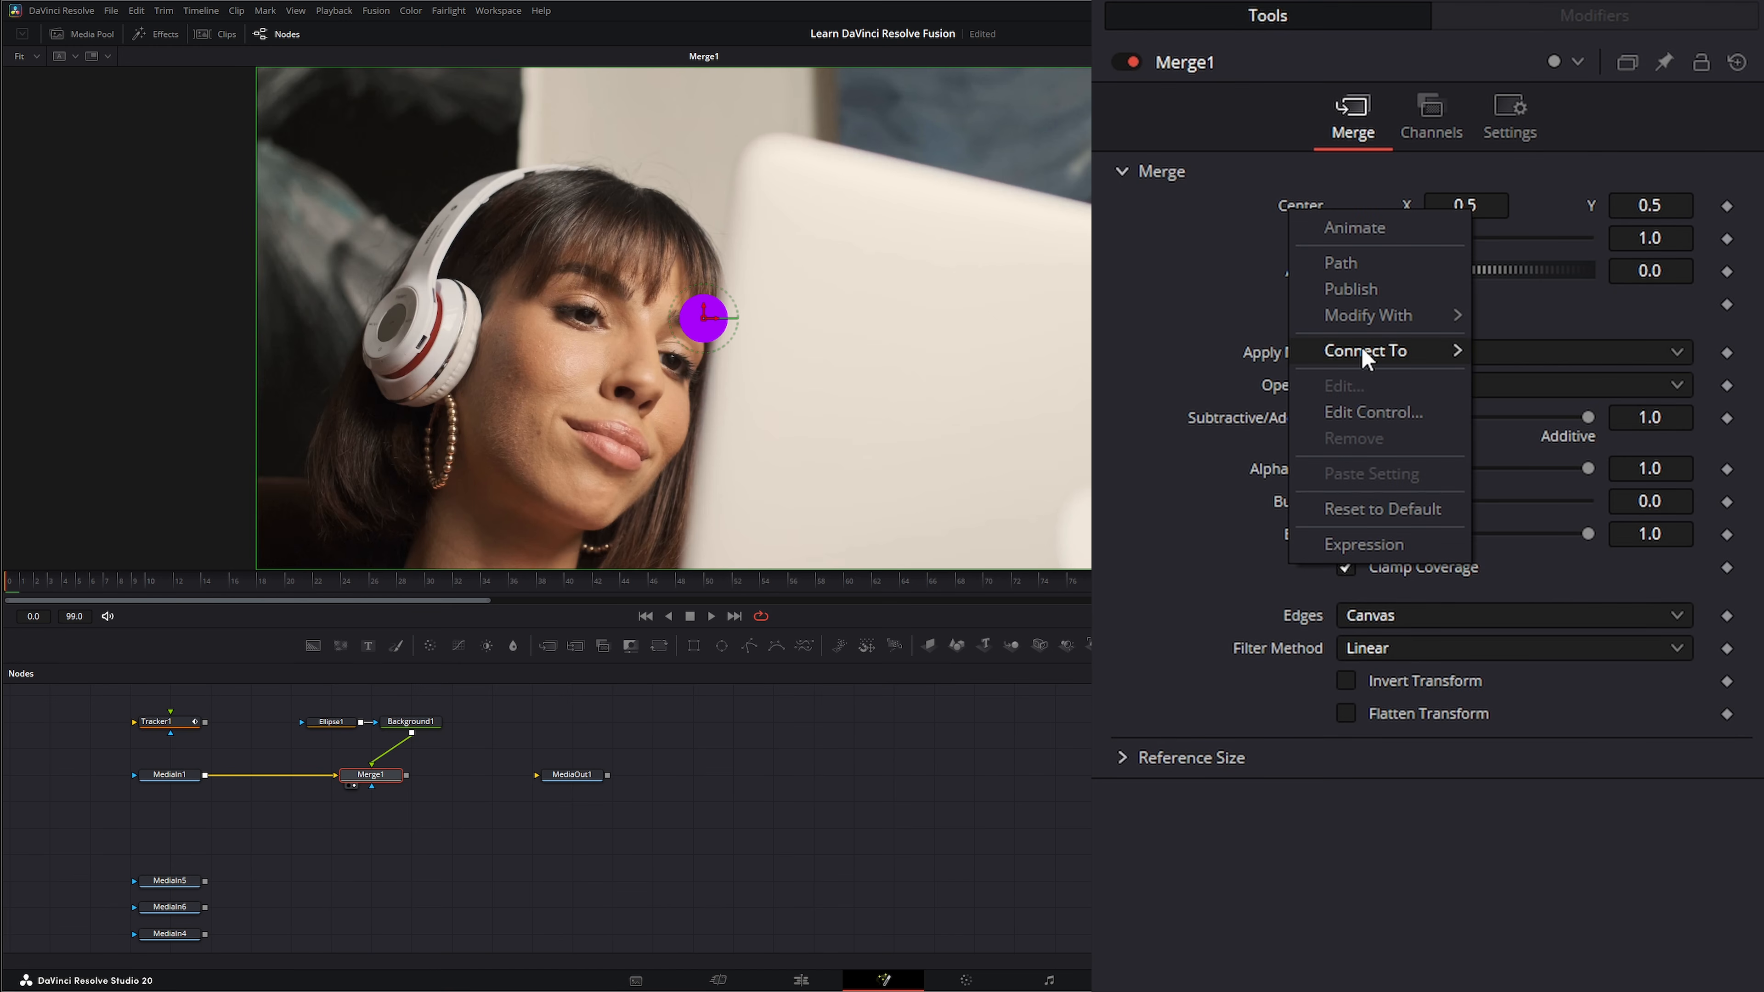
{"action": "mouse_move", "coordinate": [1362, 349]}
{"action": "mouse_move", "coordinate": [1537, 380]}
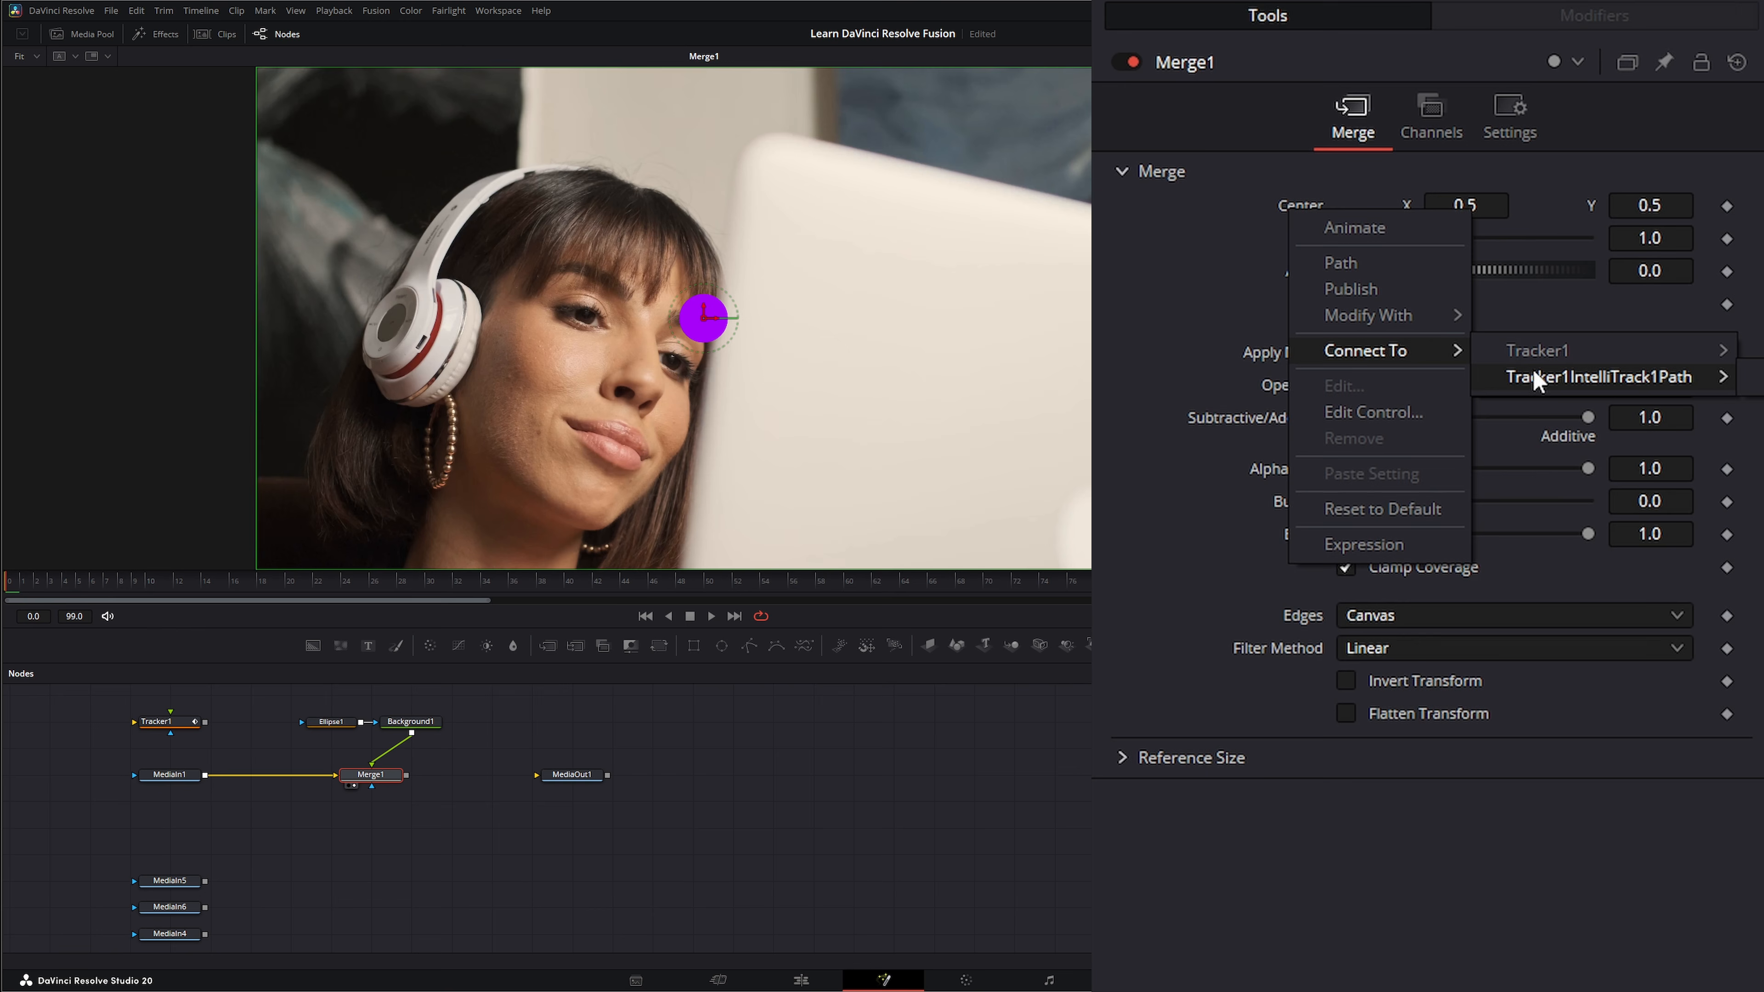
{"action": "left_click", "coordinate": [1750, 376]}
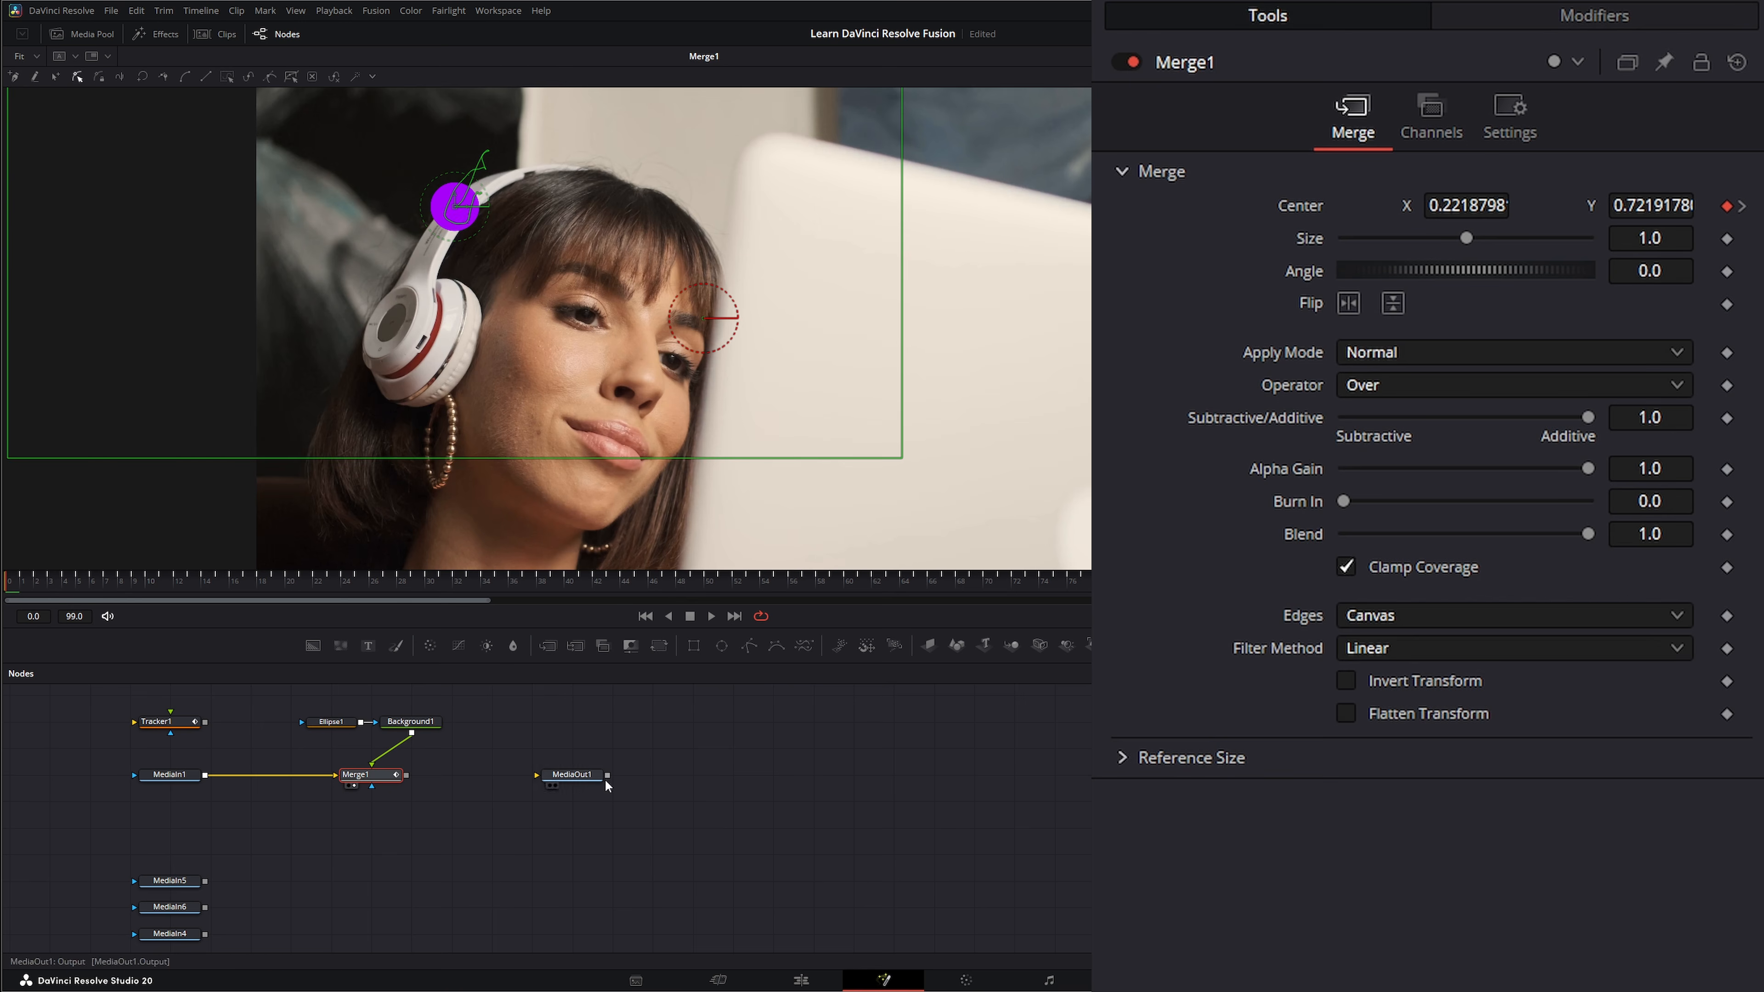
{"action": "left_click", "coordinate": [709, 615]}
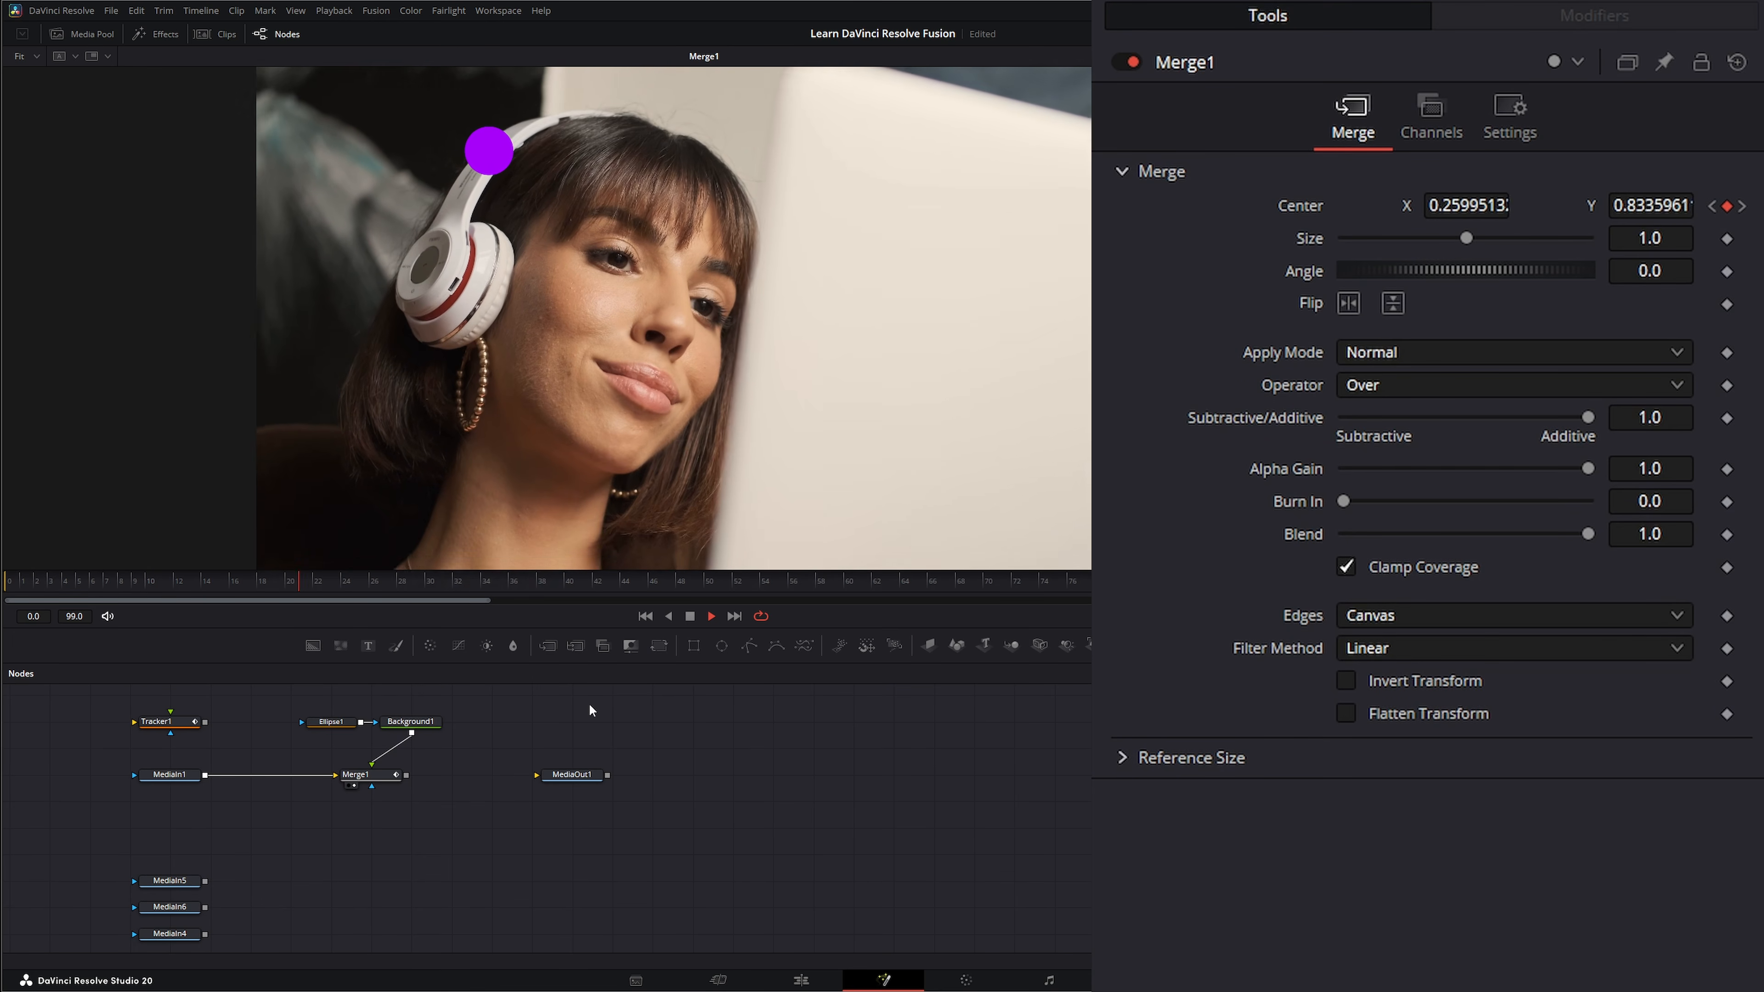
{"action": "left_click", "coordinate": [690, 616]}
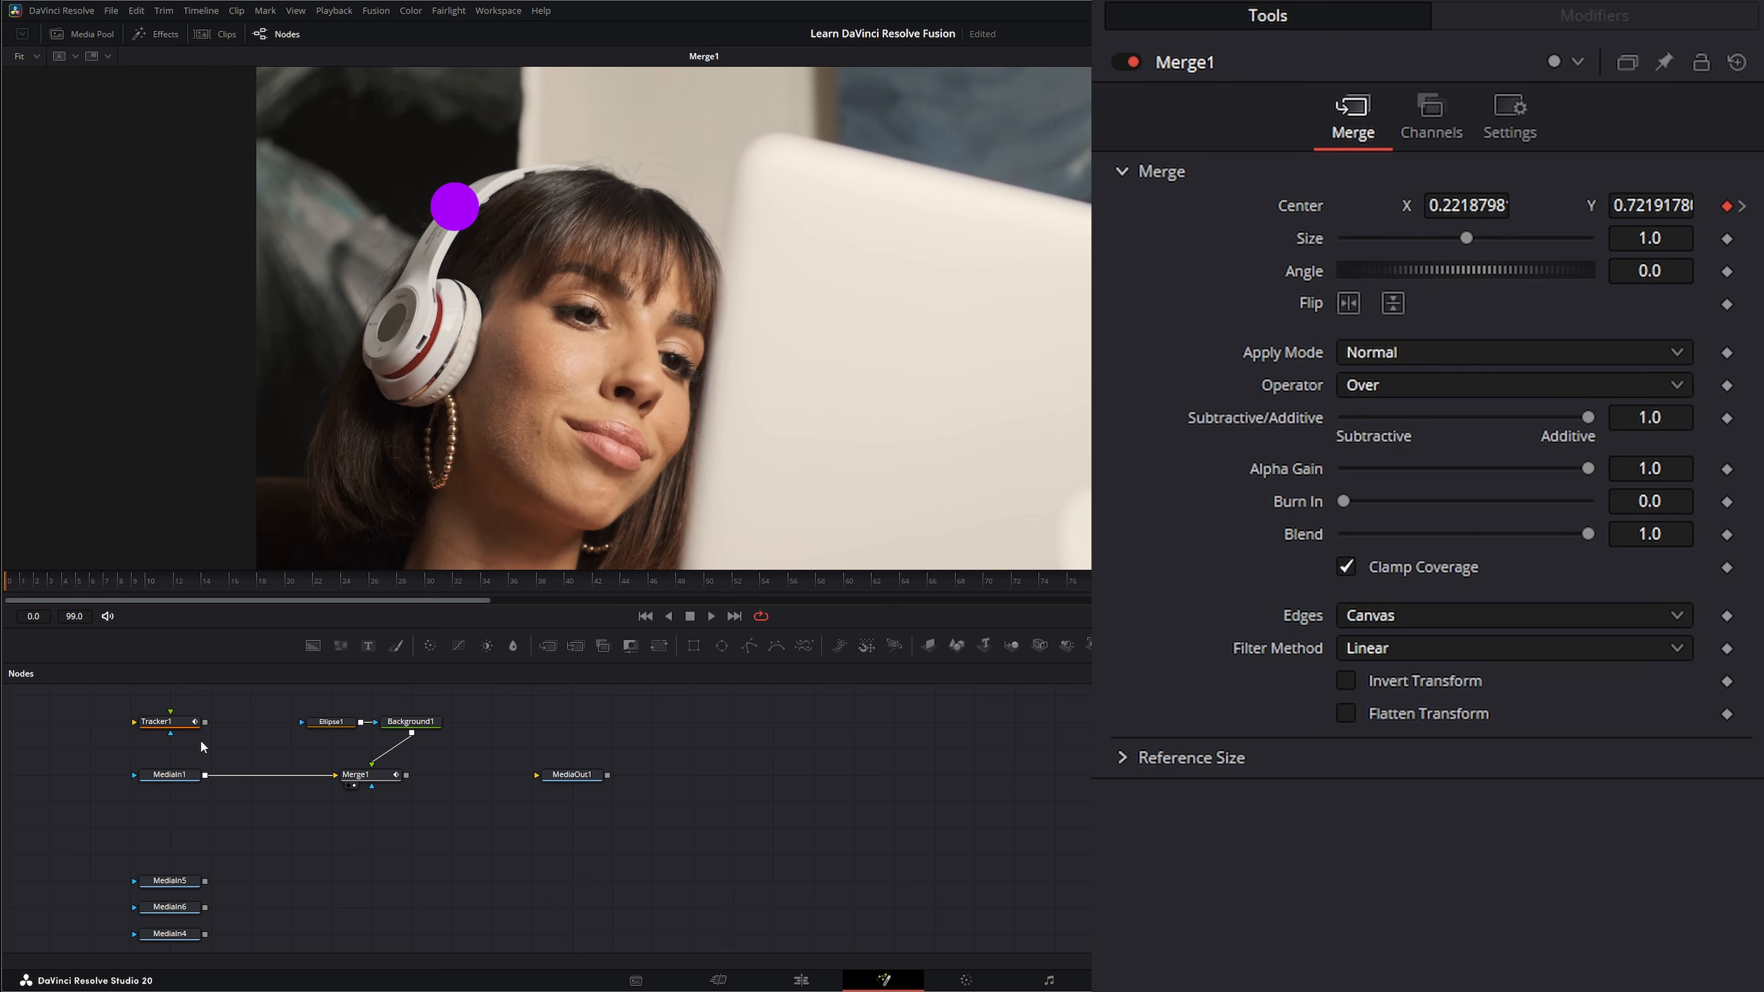
{"action": "left_click_drag", "start_coordinate": [165, 722], "coordinate": [162, 715]}
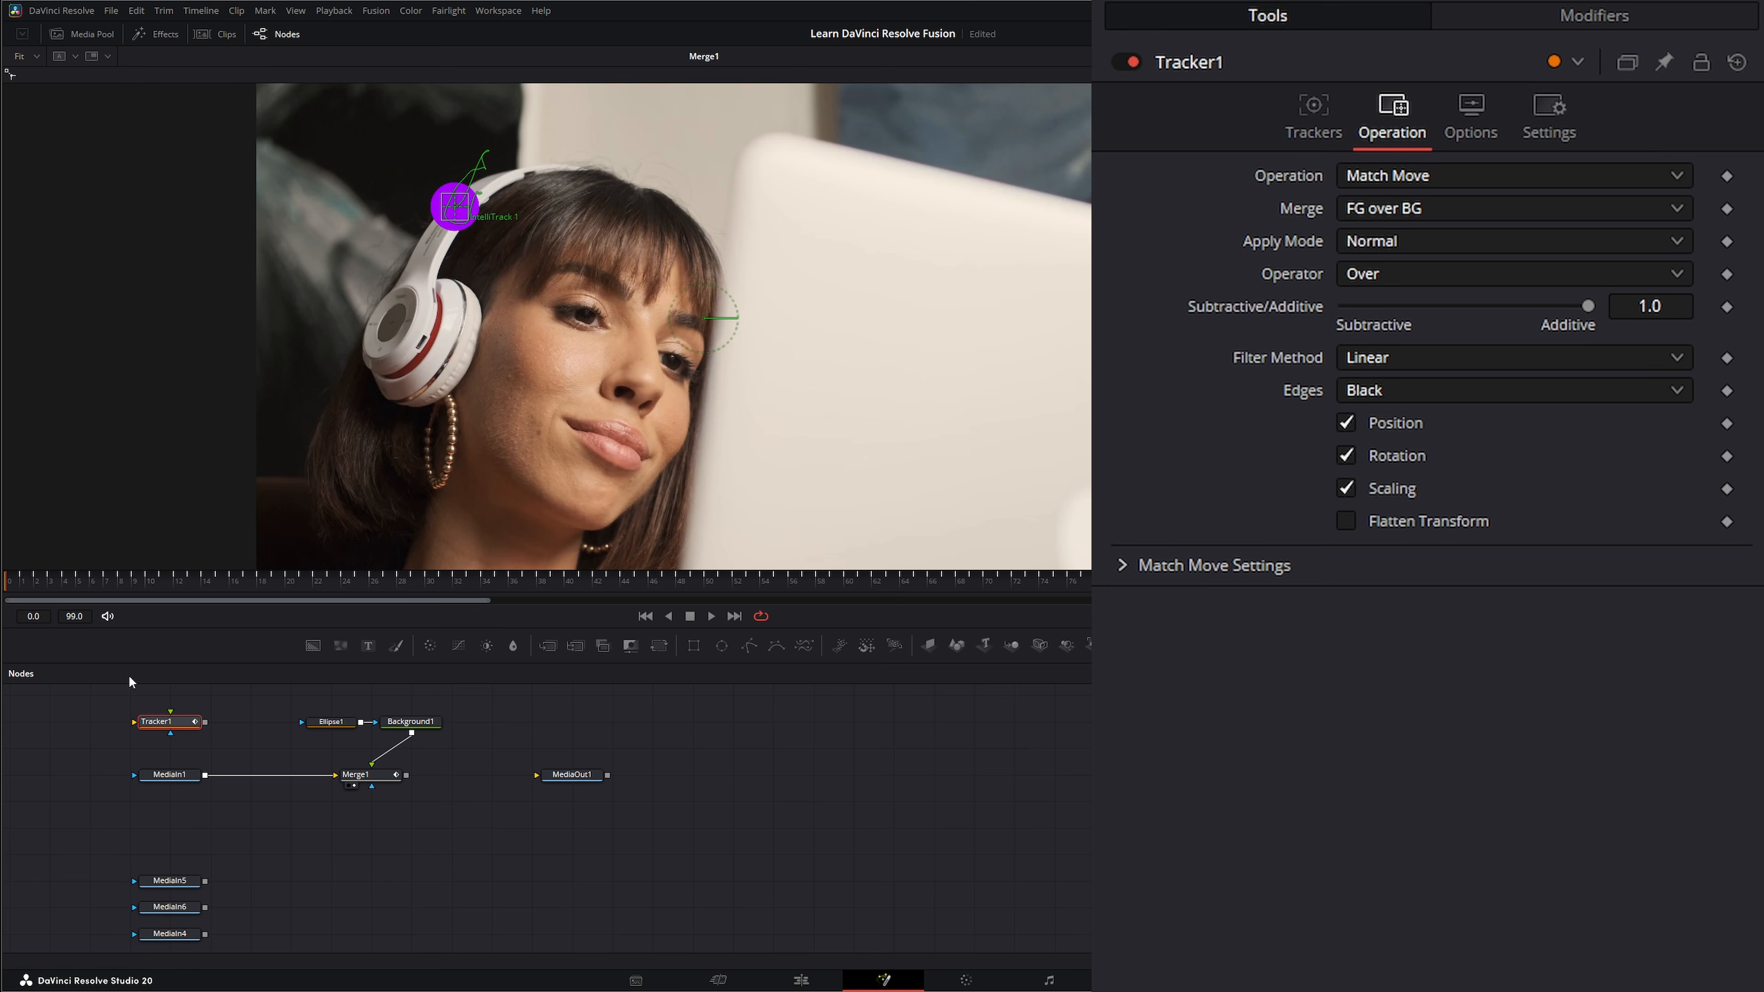
{"action": "left_click_drag", "start_coordinate": [176, 730], "coordinate": [217, 729]}
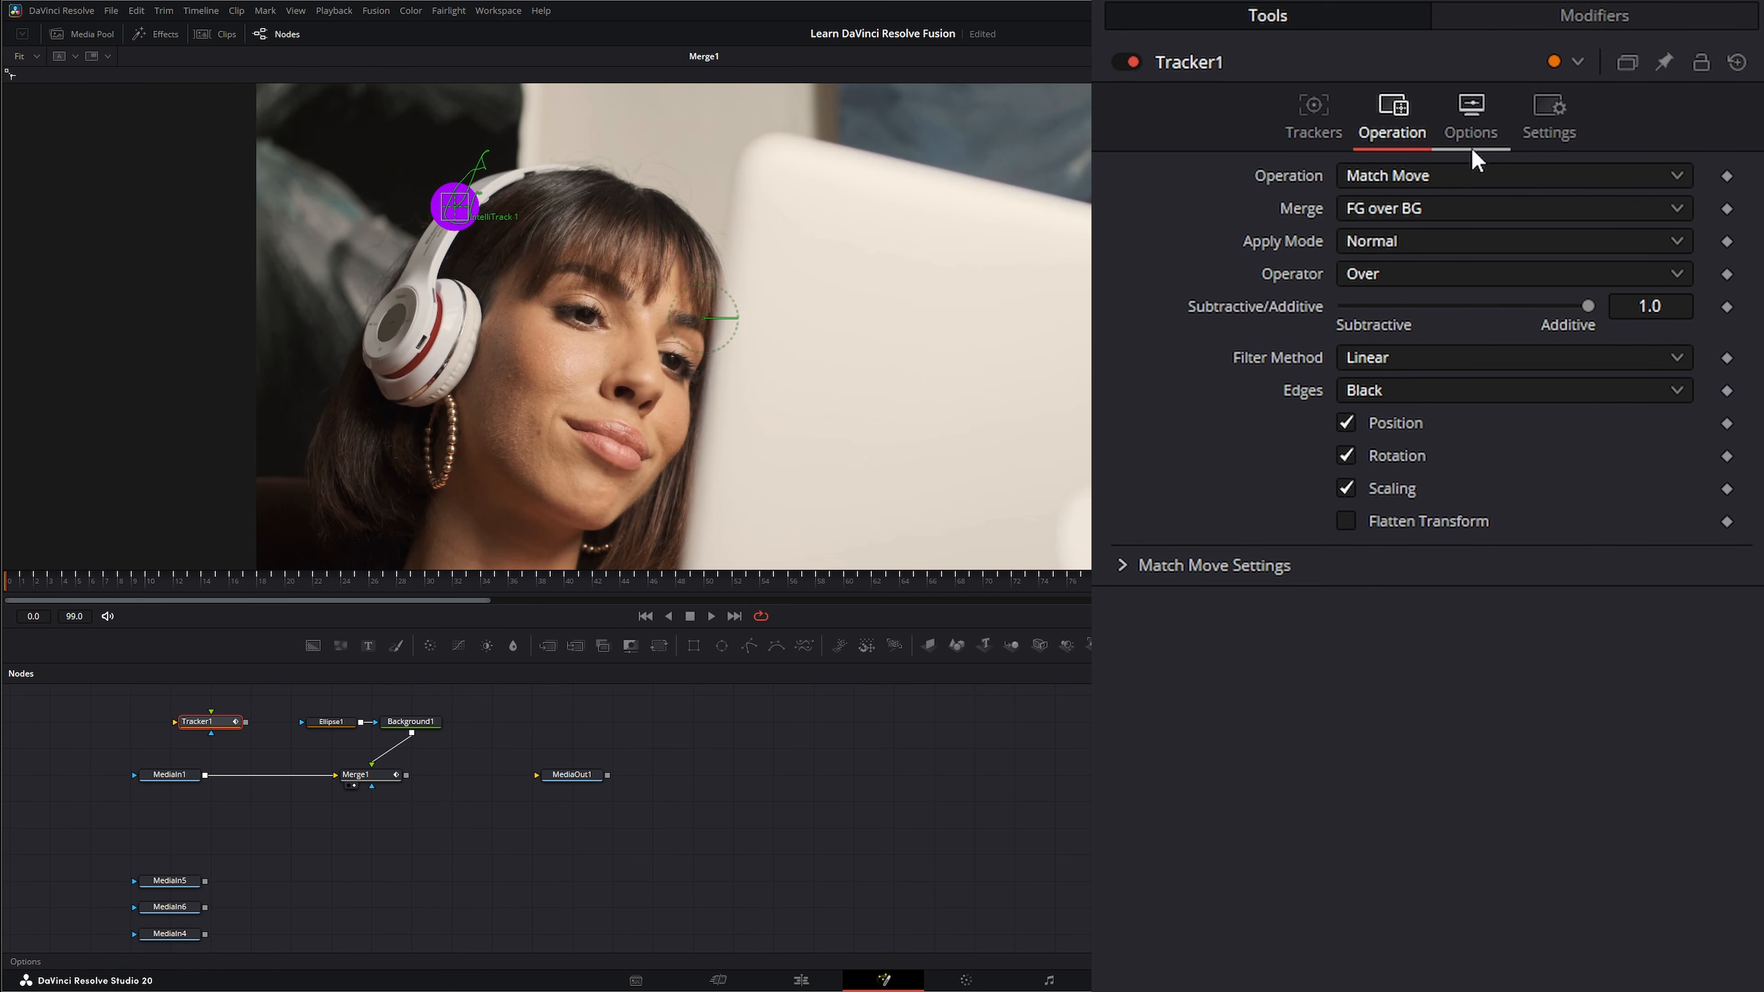
{"action": "left_click", "coordinate": [1408, 173]}
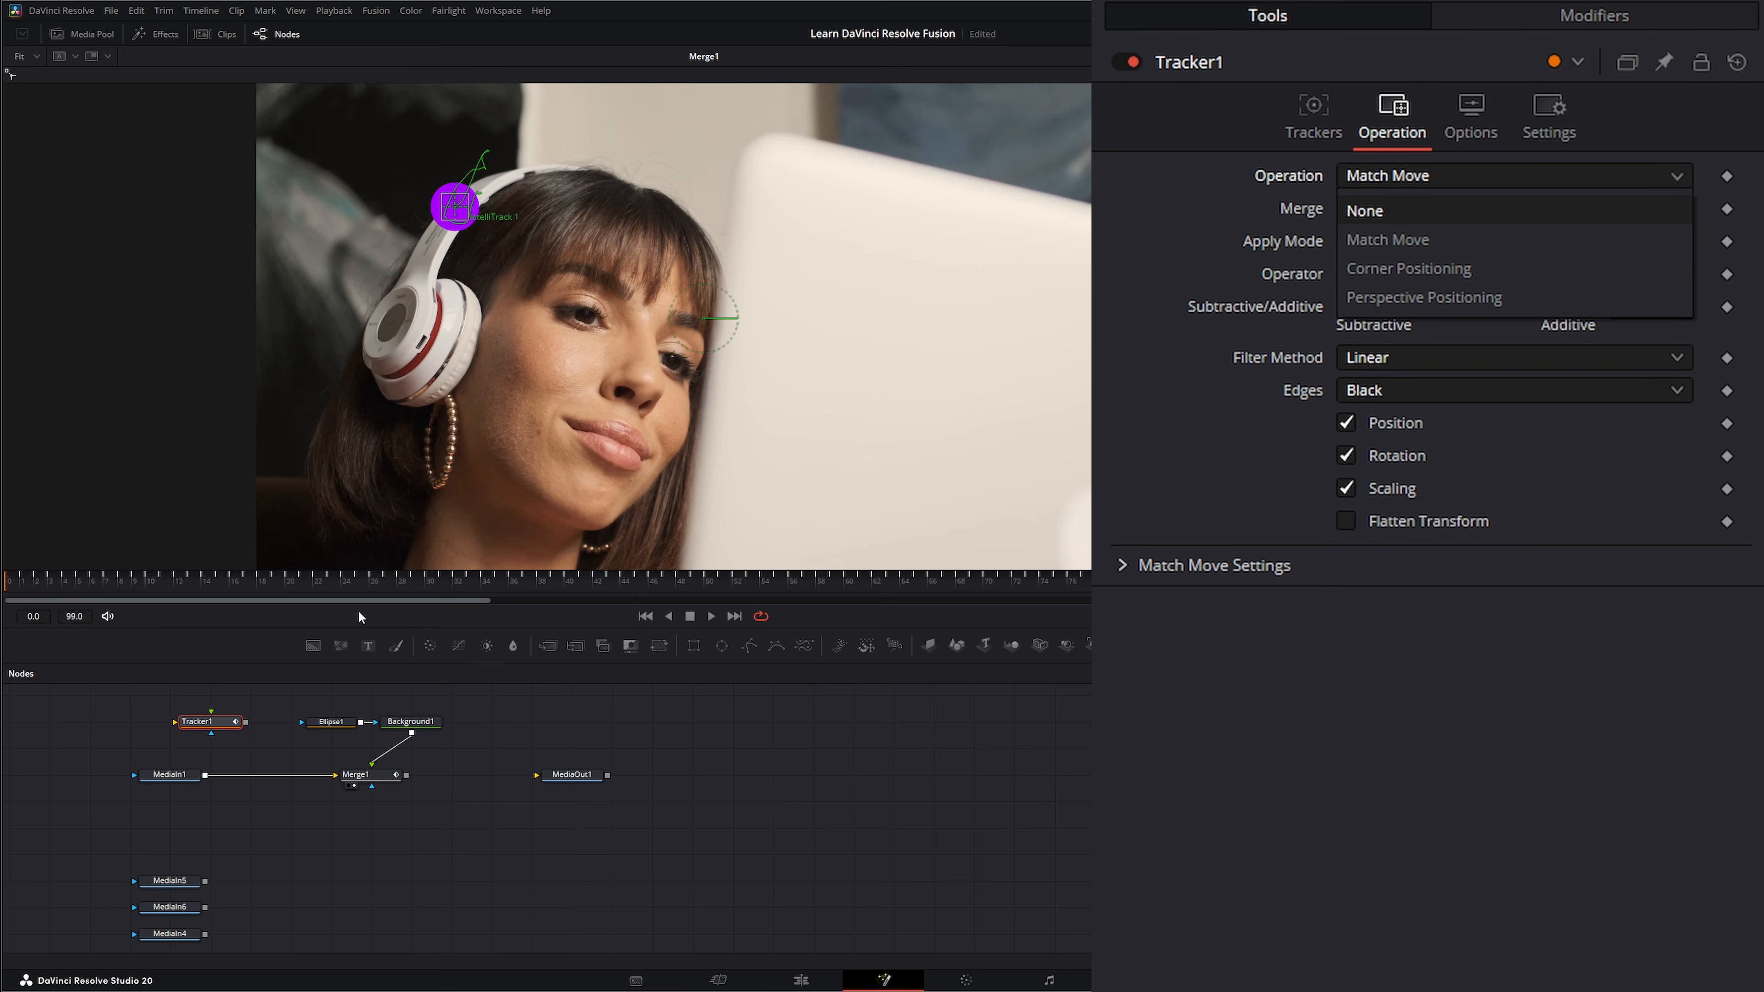
{"action": "left_click", "coordinate": [193, 729]}
{"action": "left_click_drag", "start_coordinate": [191, 726], "coordinate": [151, 725]}
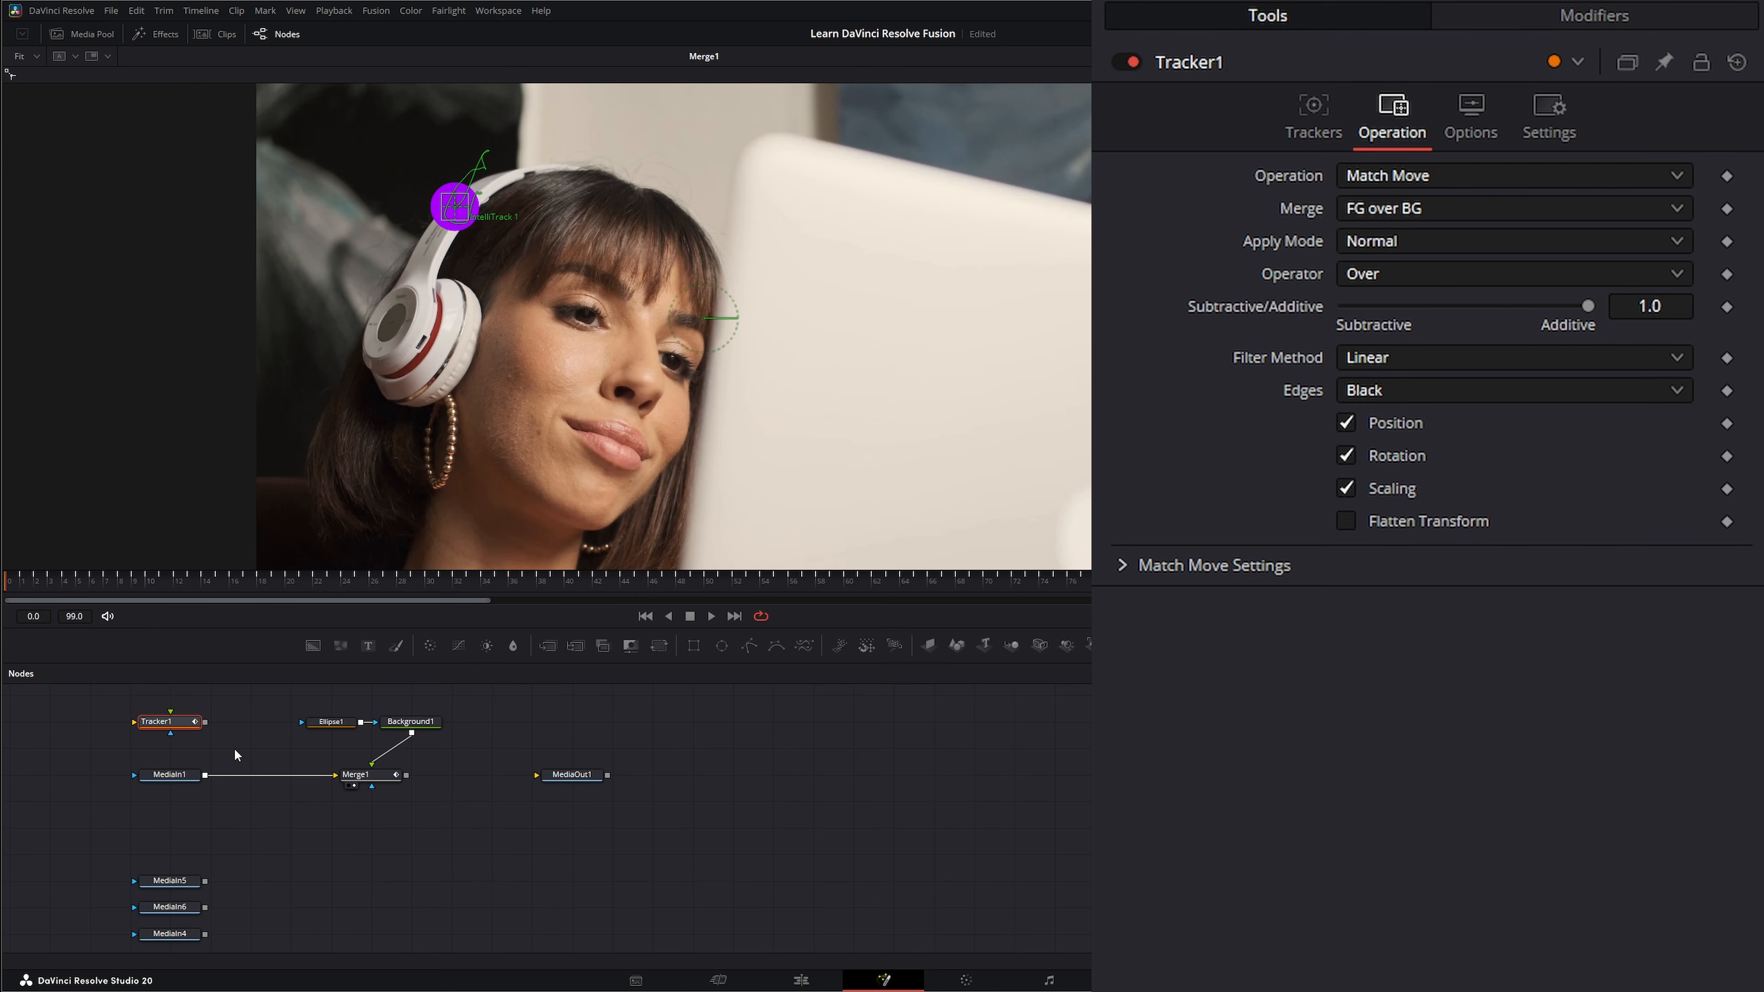
{"action": "left_click", "coordinate": [281, 723]}
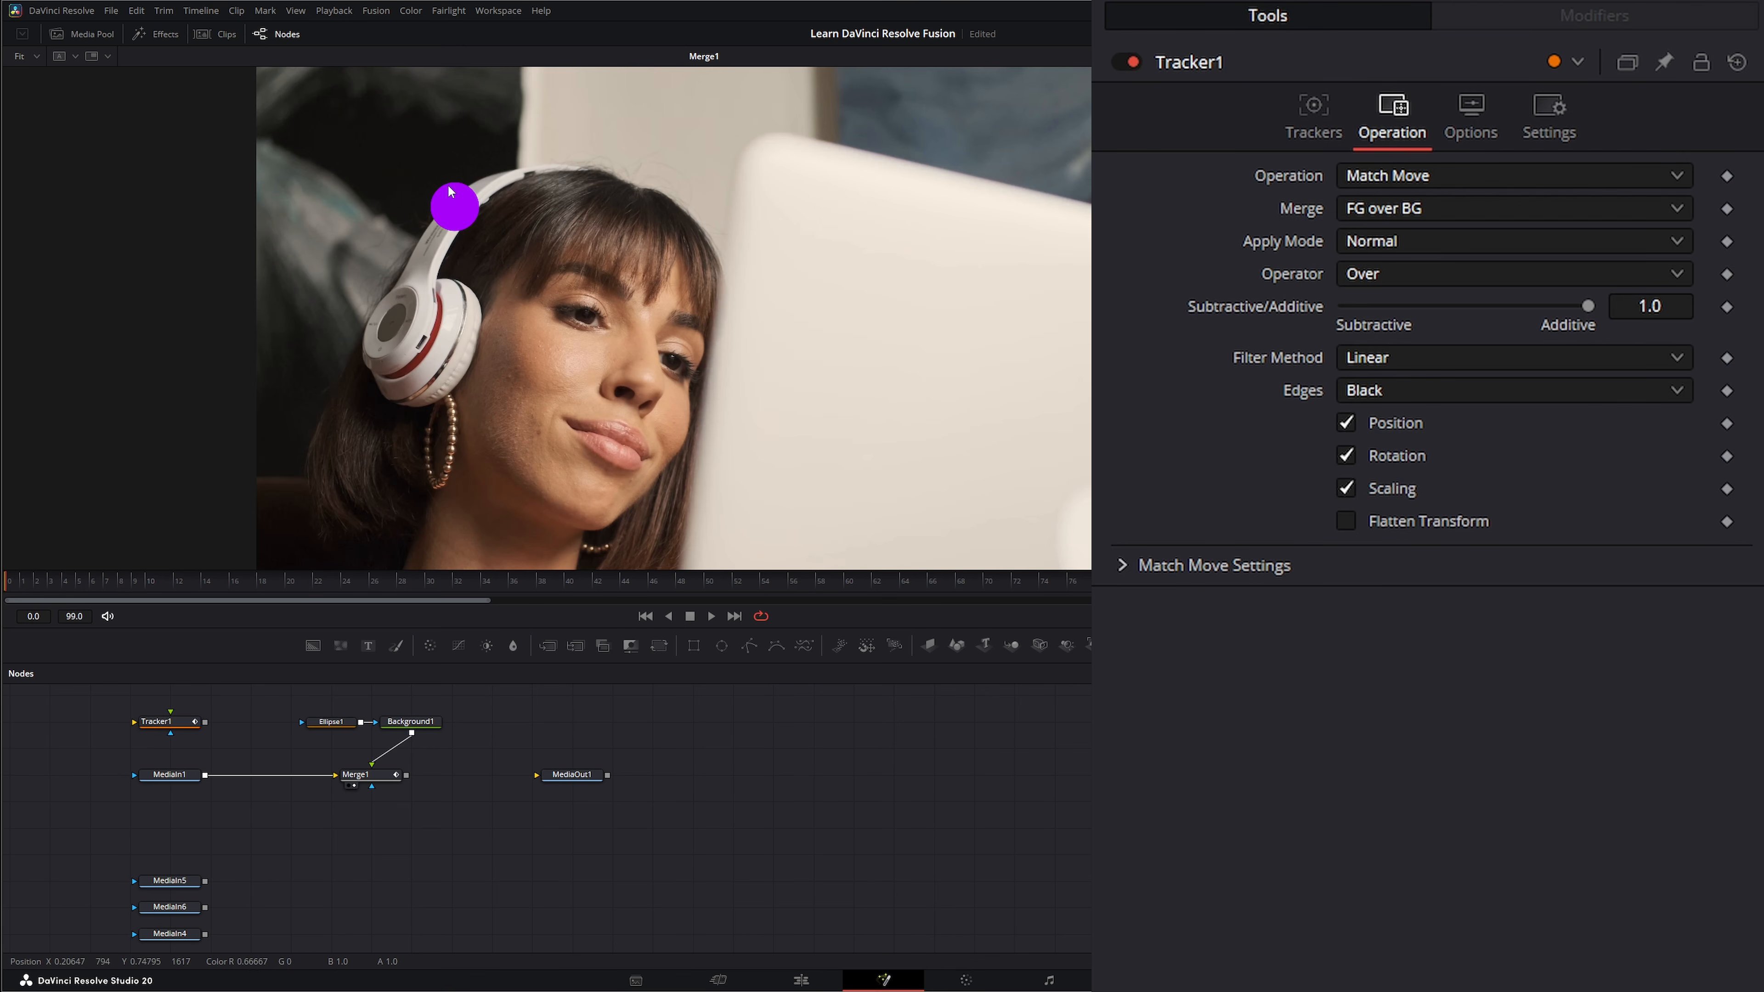
Reset Merge1's Center to its default position of X 0.5, Y 0.5.
{"action": "left_click_drag", "start_coordinate": [361, 739], "coordinate": [445, 806]}
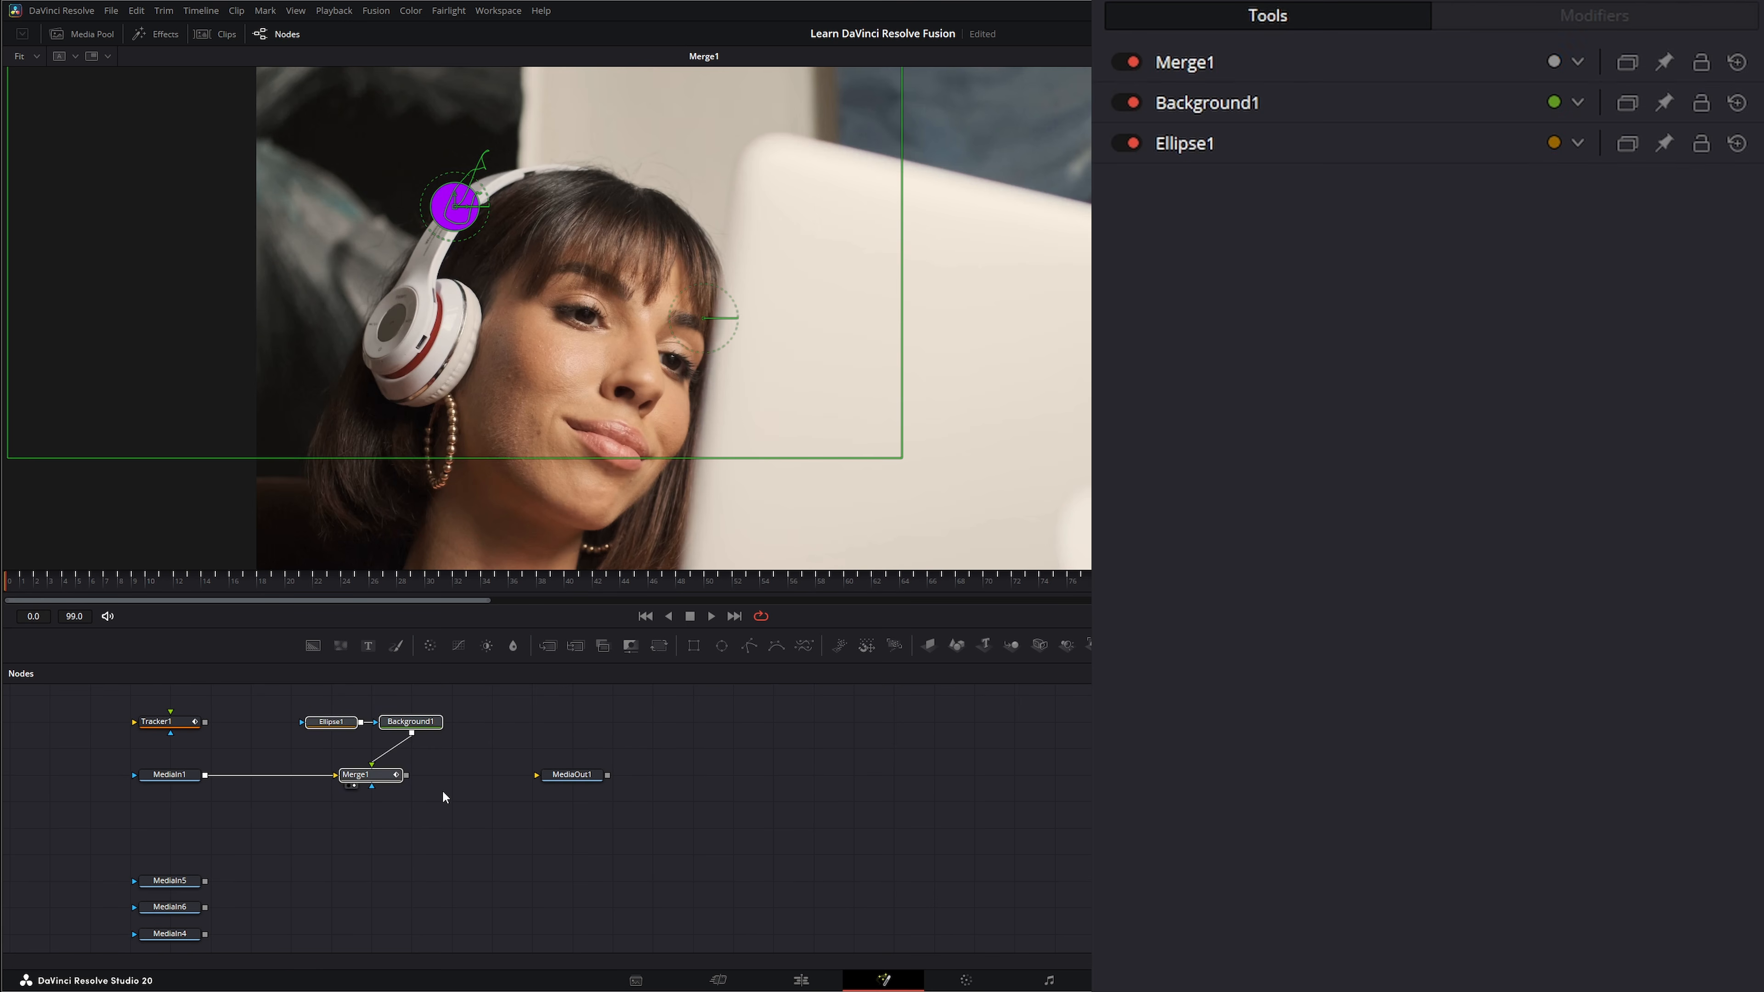
{"action": "left_click", "coordinate": [370, 780]}
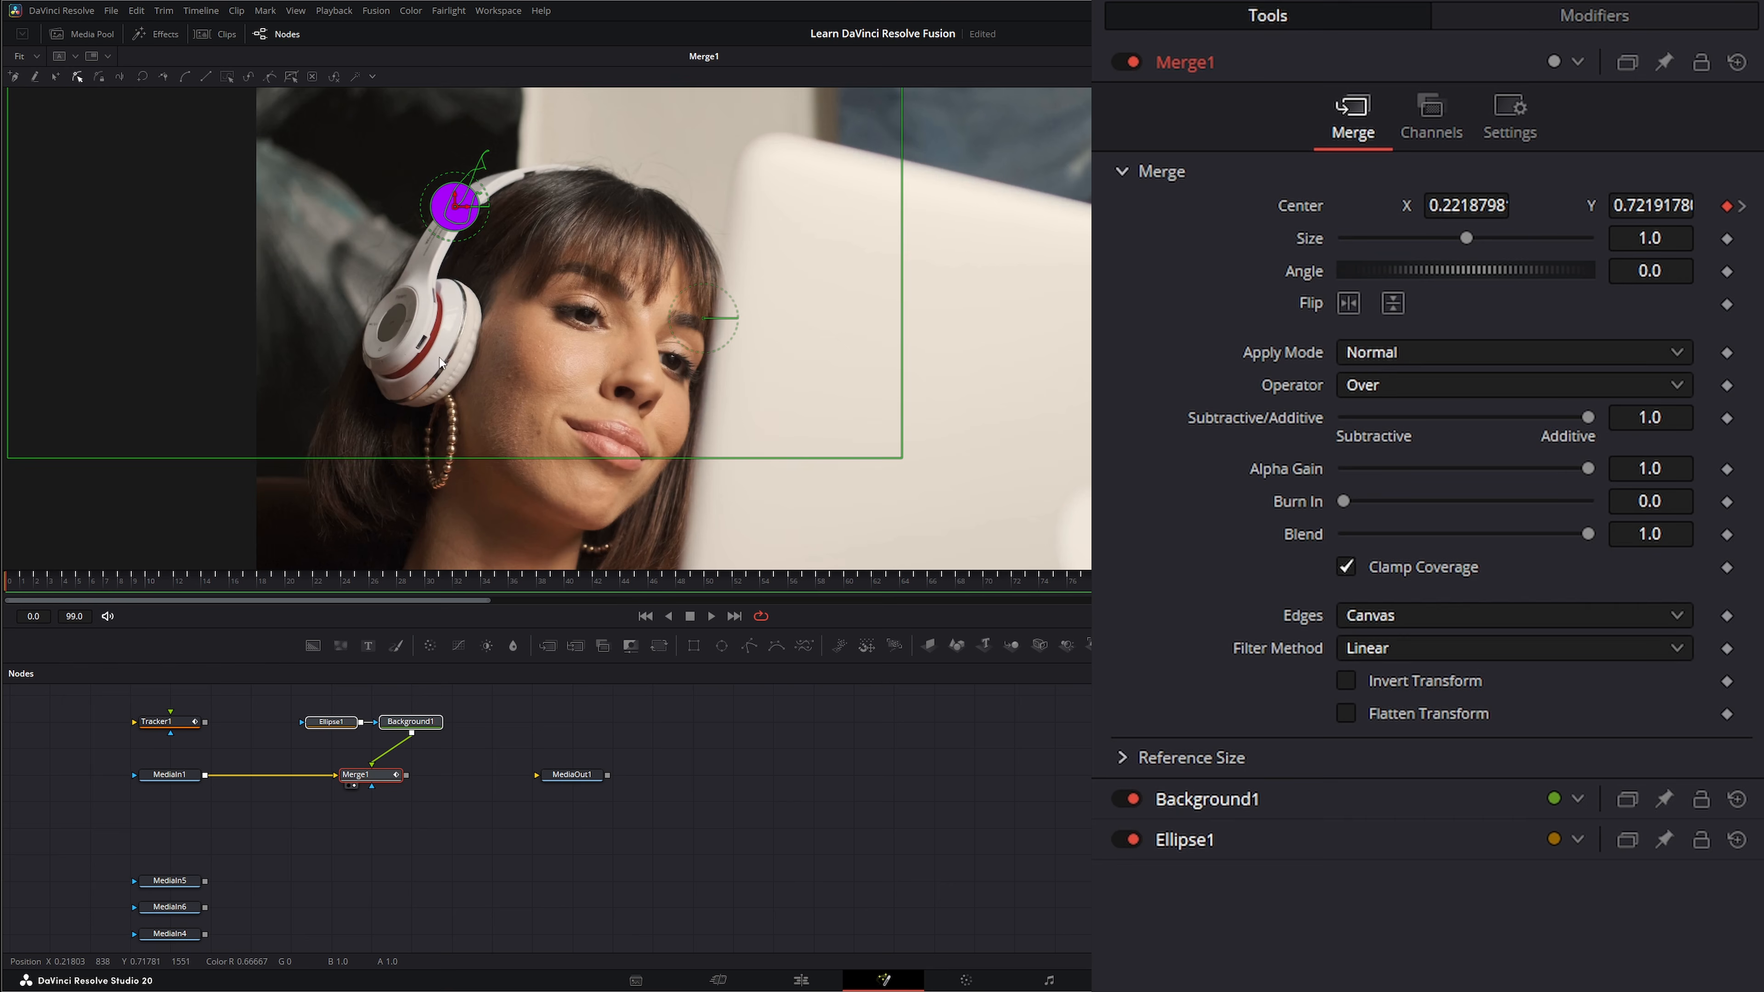
{"action": "double_click", "coordinate": [1302, 207]}
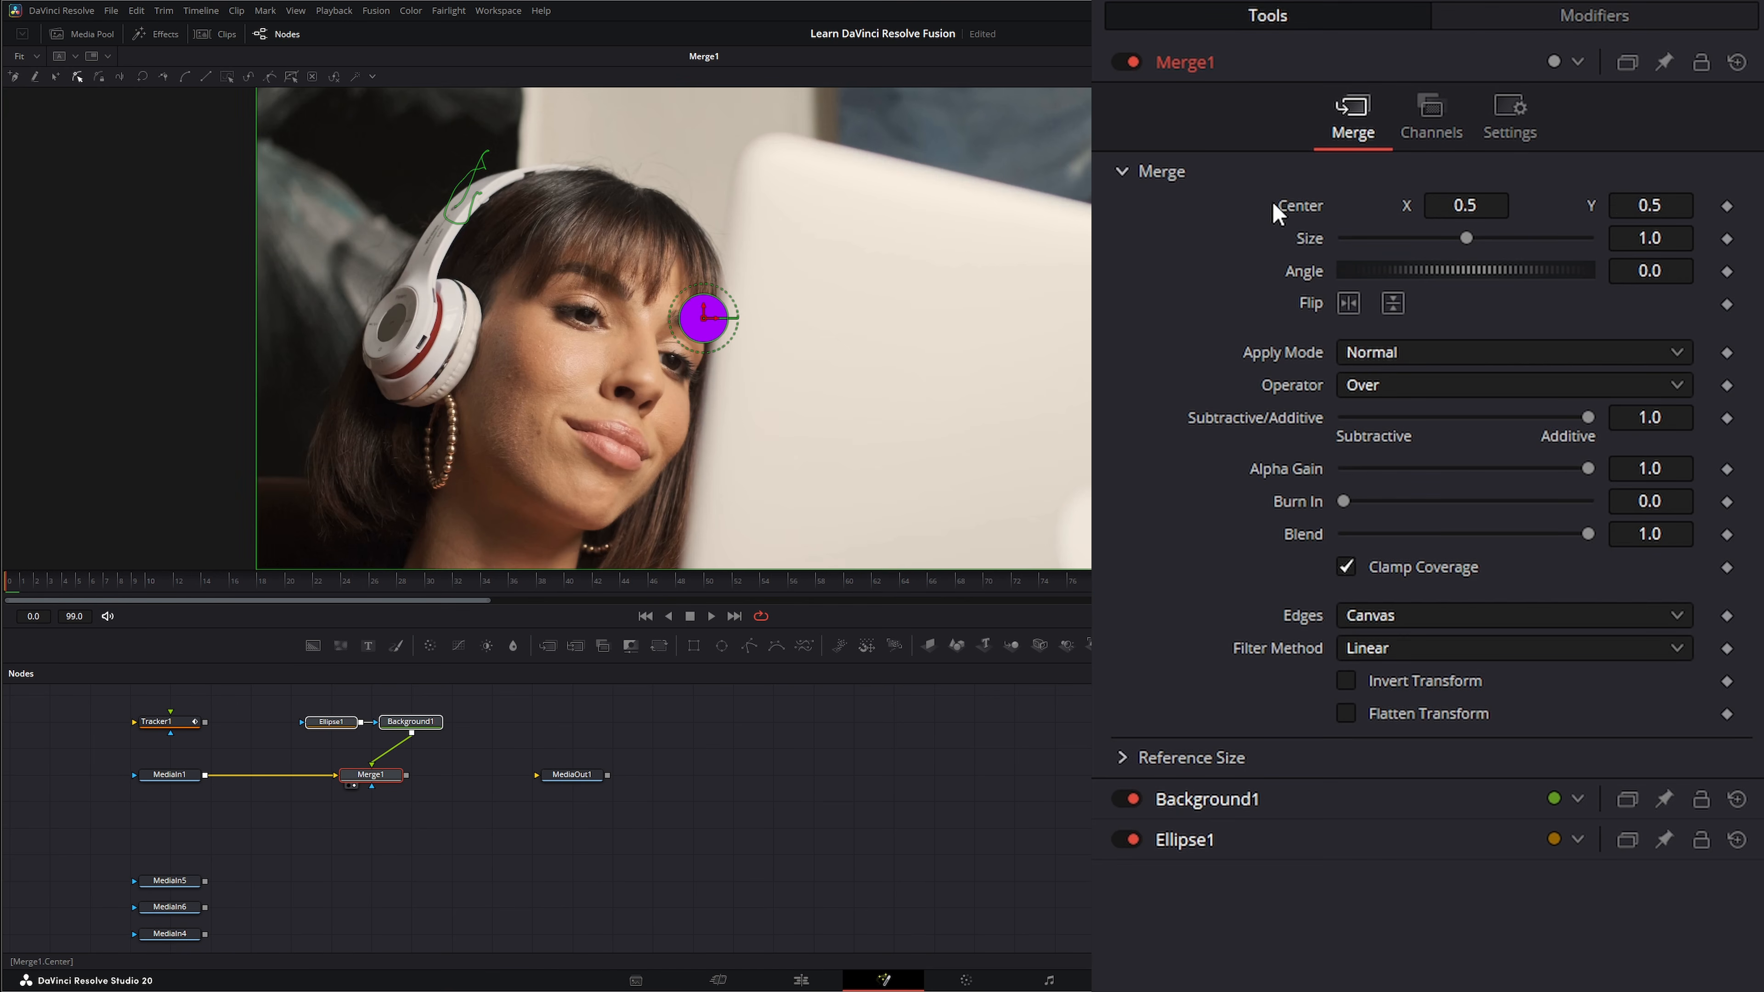
Narrow the program window and examine the Tracker1 outputs available for connecting to Merge1's Center.
{"action": "right_click", "coordinate": [1285, 201]}
{"action": "mouse_move", "coordinate": [1359, 345]}
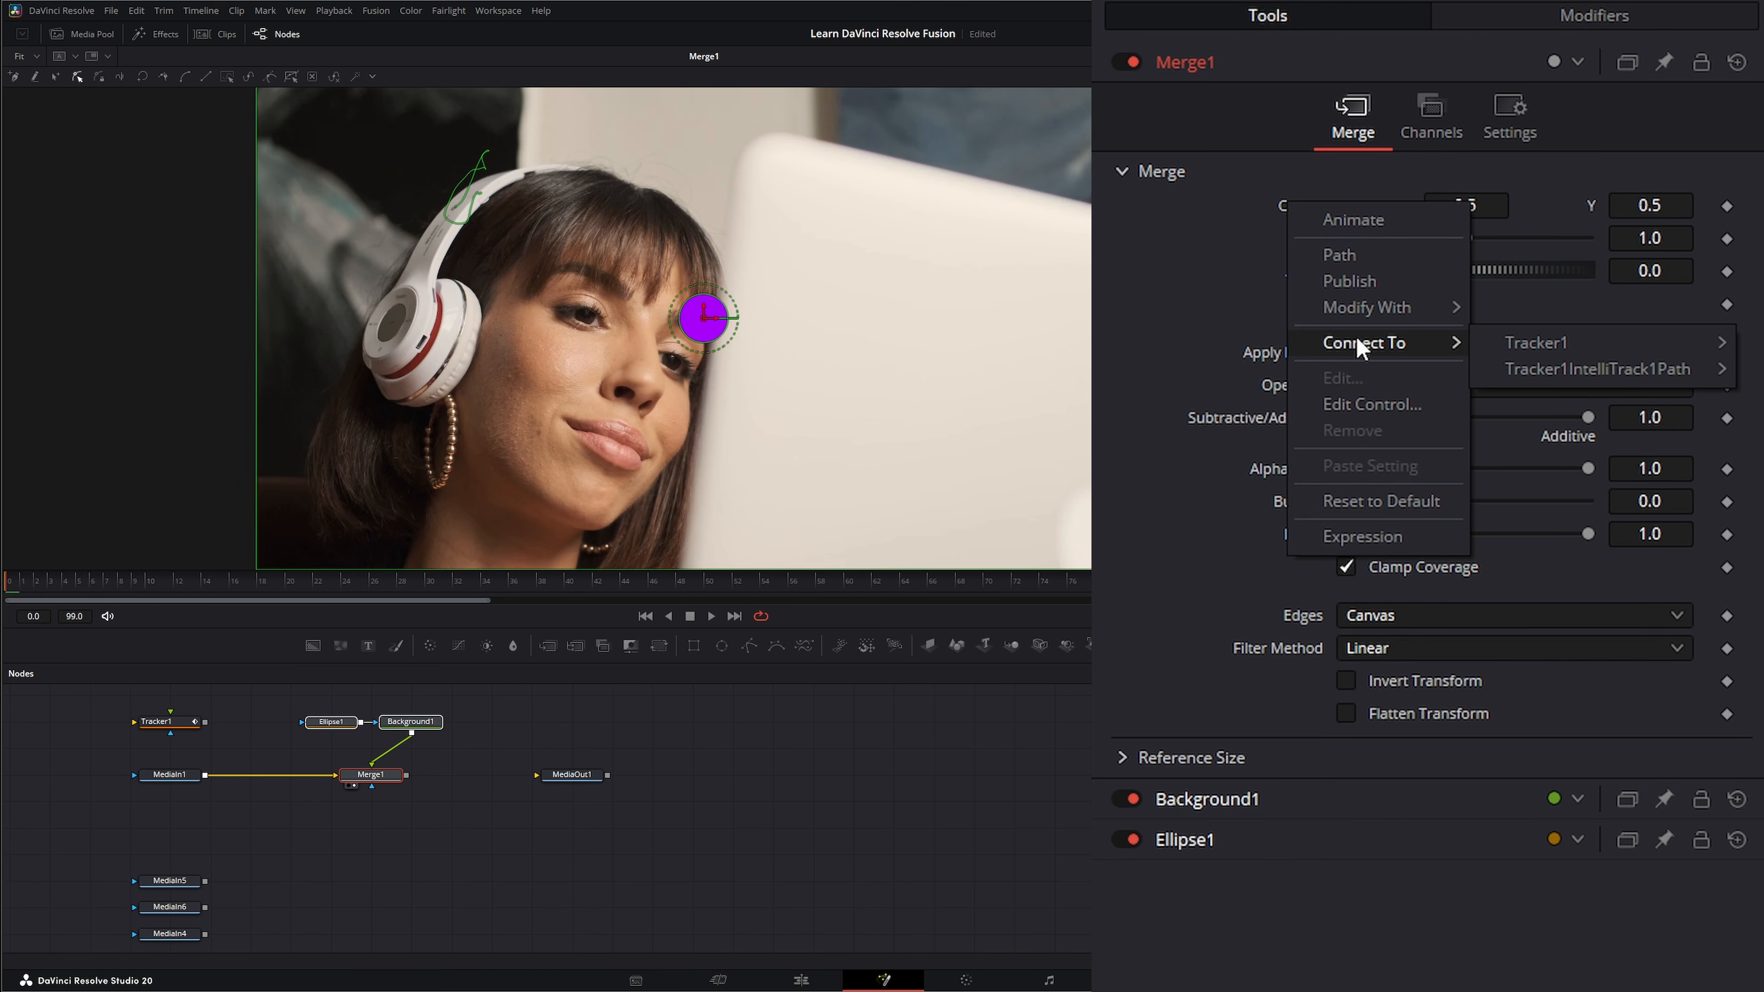
{"action": "mouse_move", "coordinate": [1513, 343]}
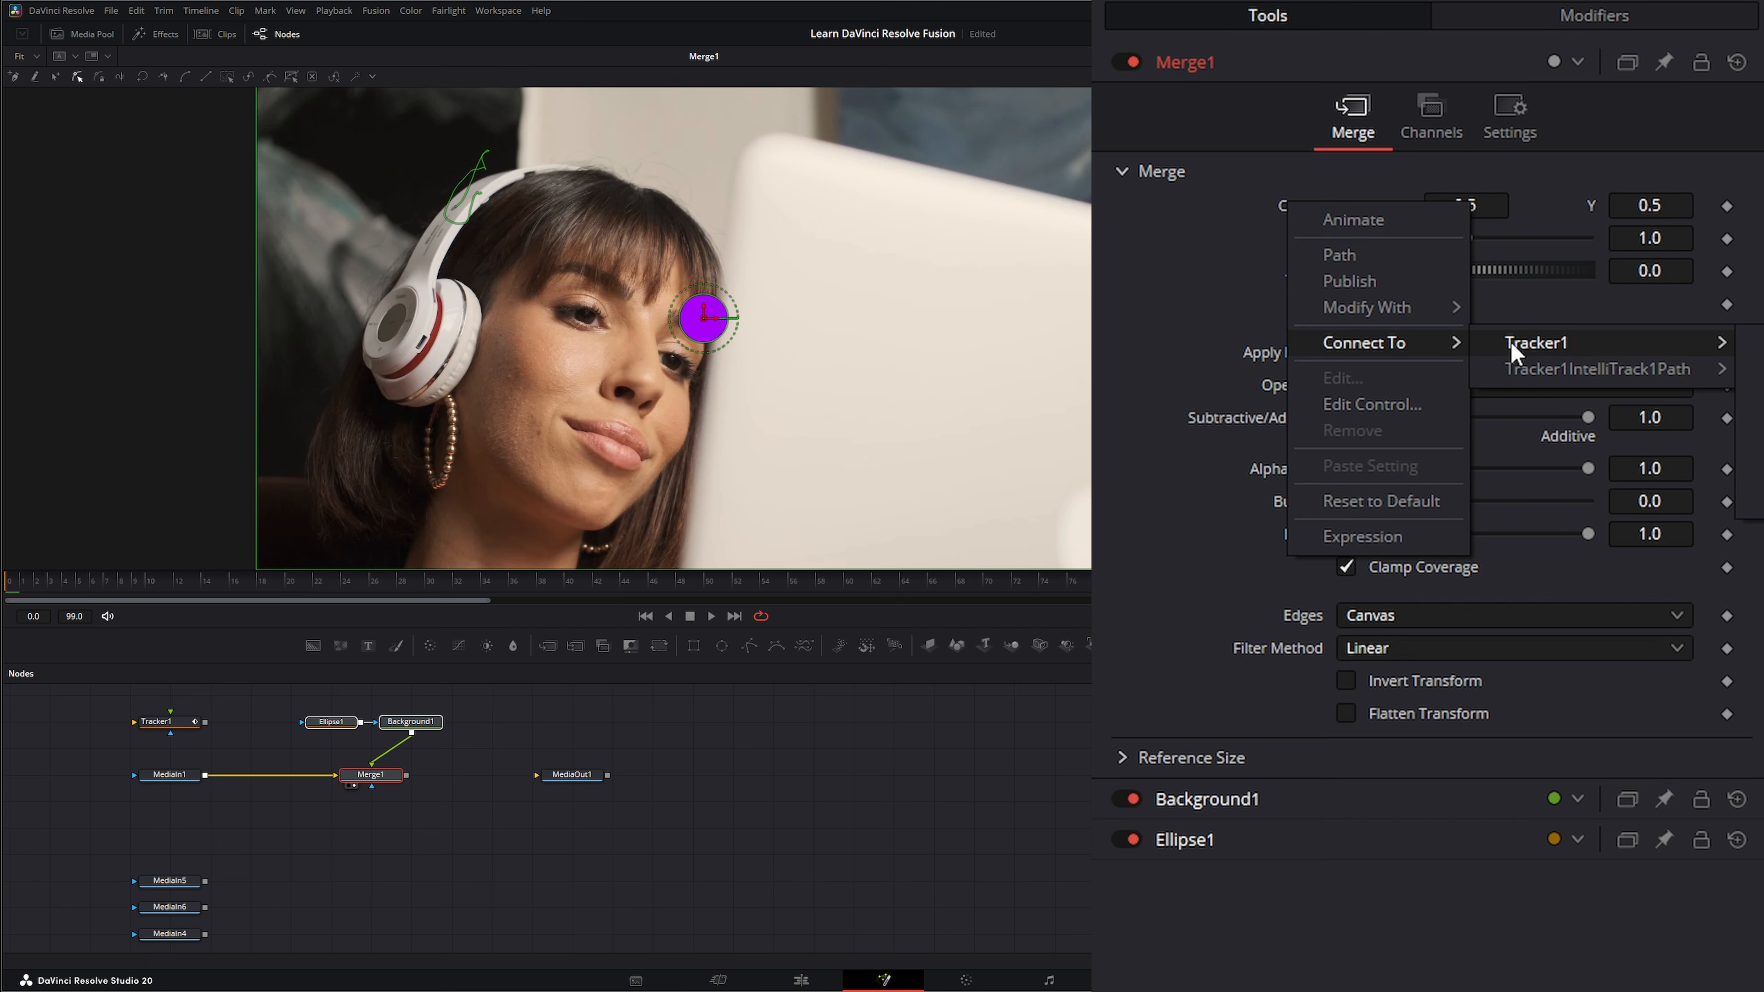
{"action": "left_click", "coordinate": [1761, 368]}
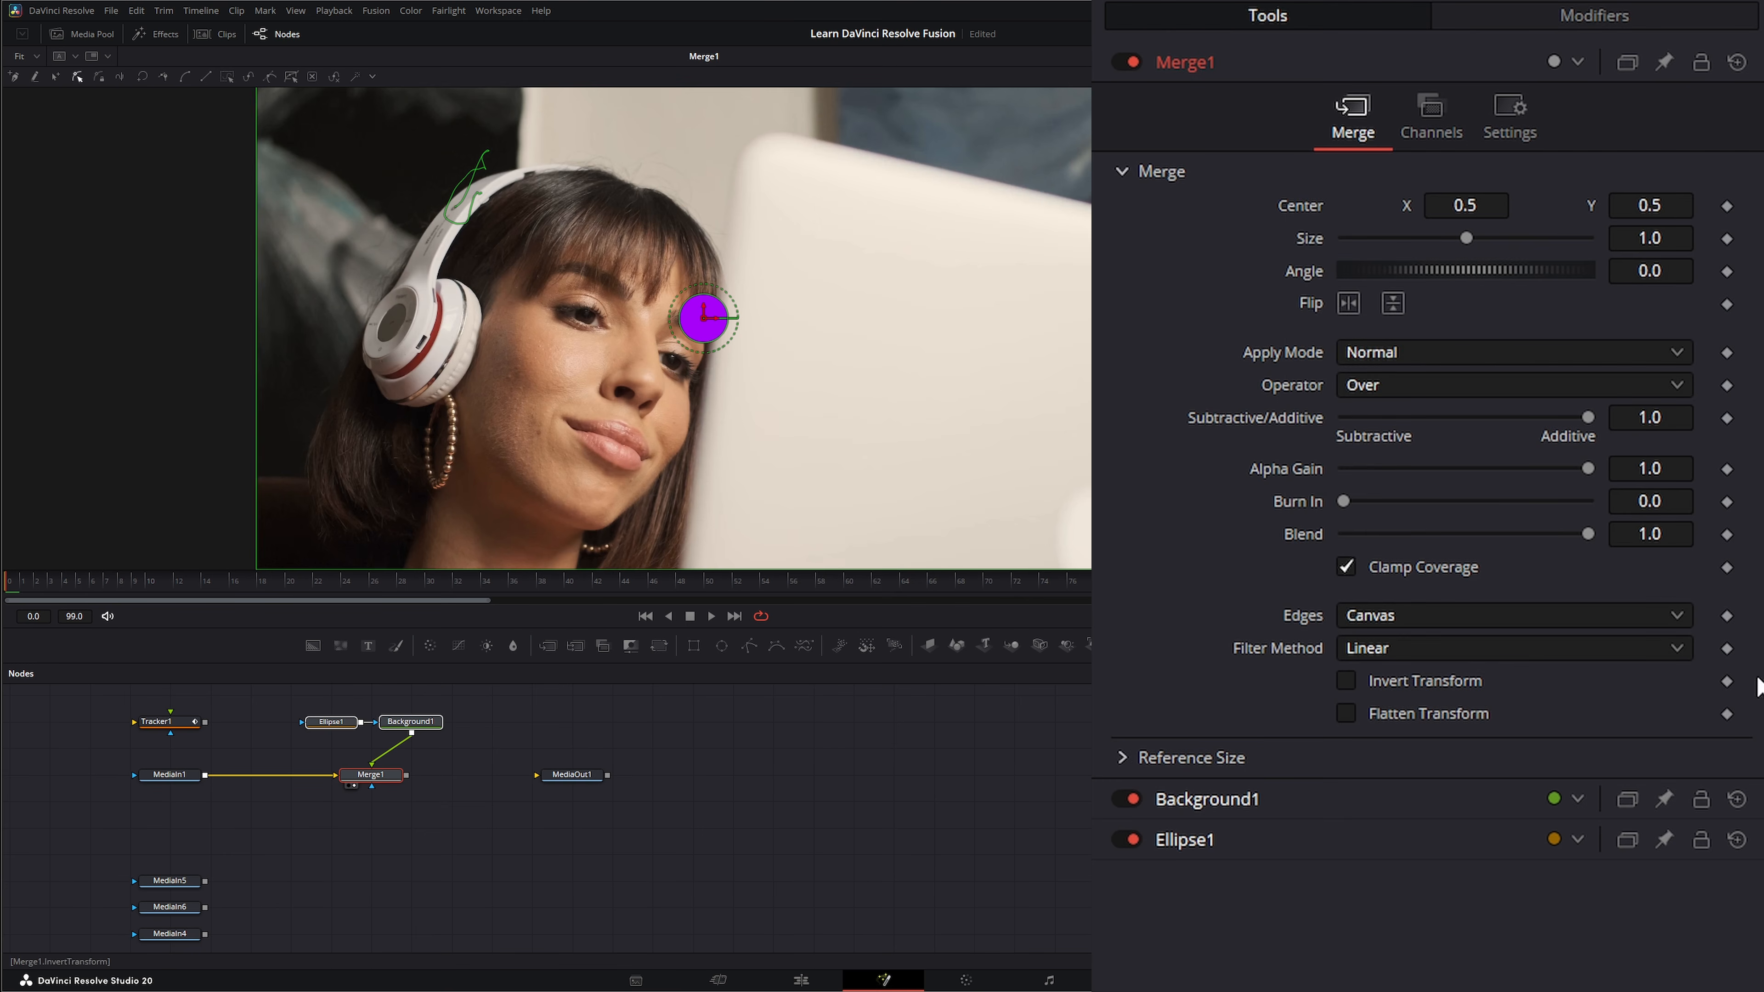
{"action": "left_click_drag", "start_coordinate": [1758, 378], "coordinate": [1518, 411]}
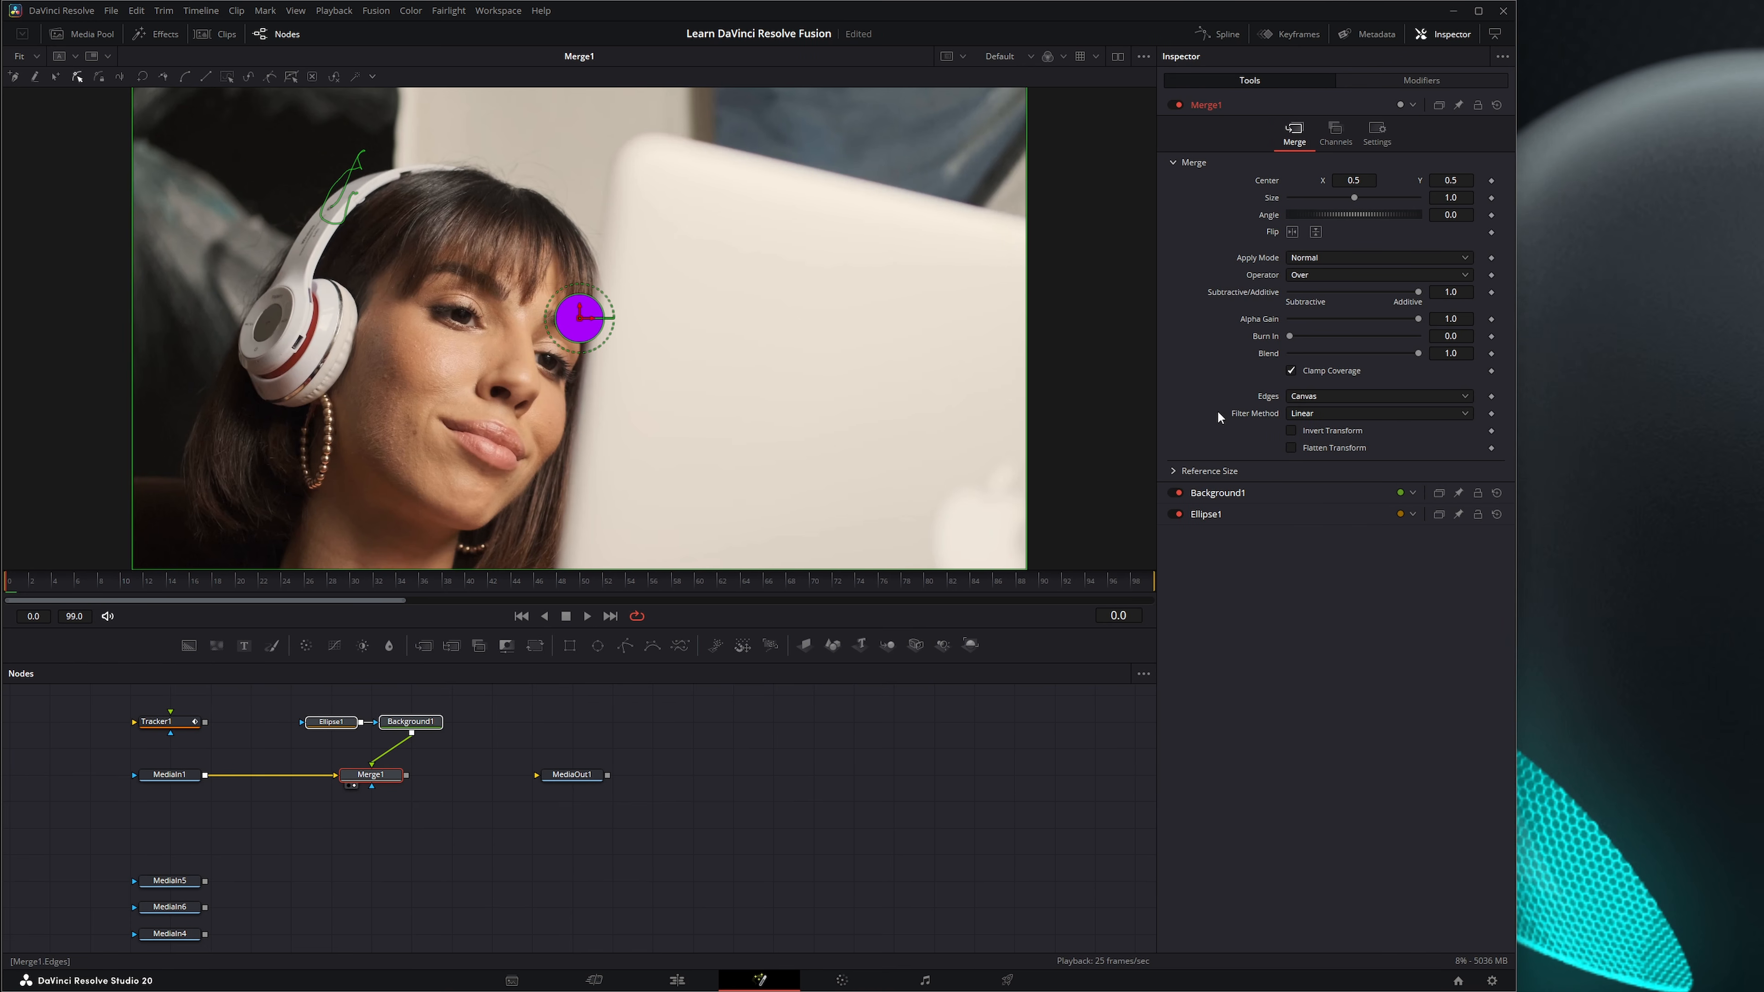
{"action": "right_click", "coordinate": [1262, 178]}
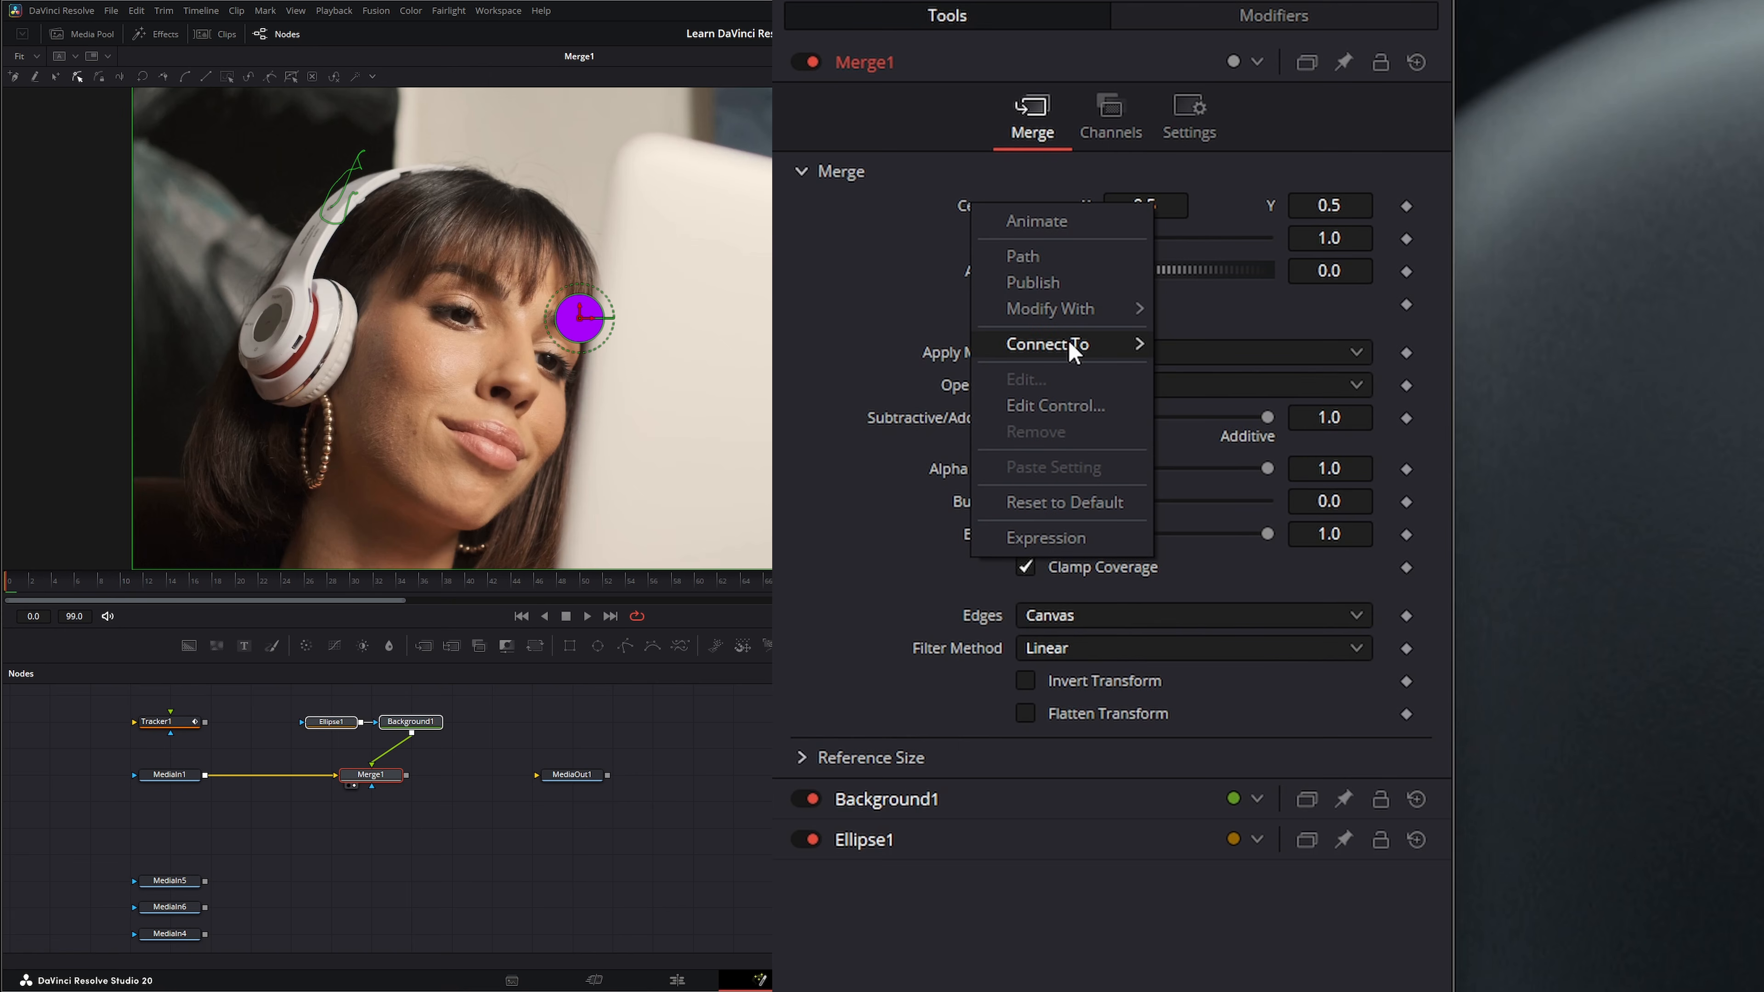
{"action": "mouse_move", "coordinate": [1070, 345]}
{"action": "mouse_move", "coordinate": [1233, 345]}
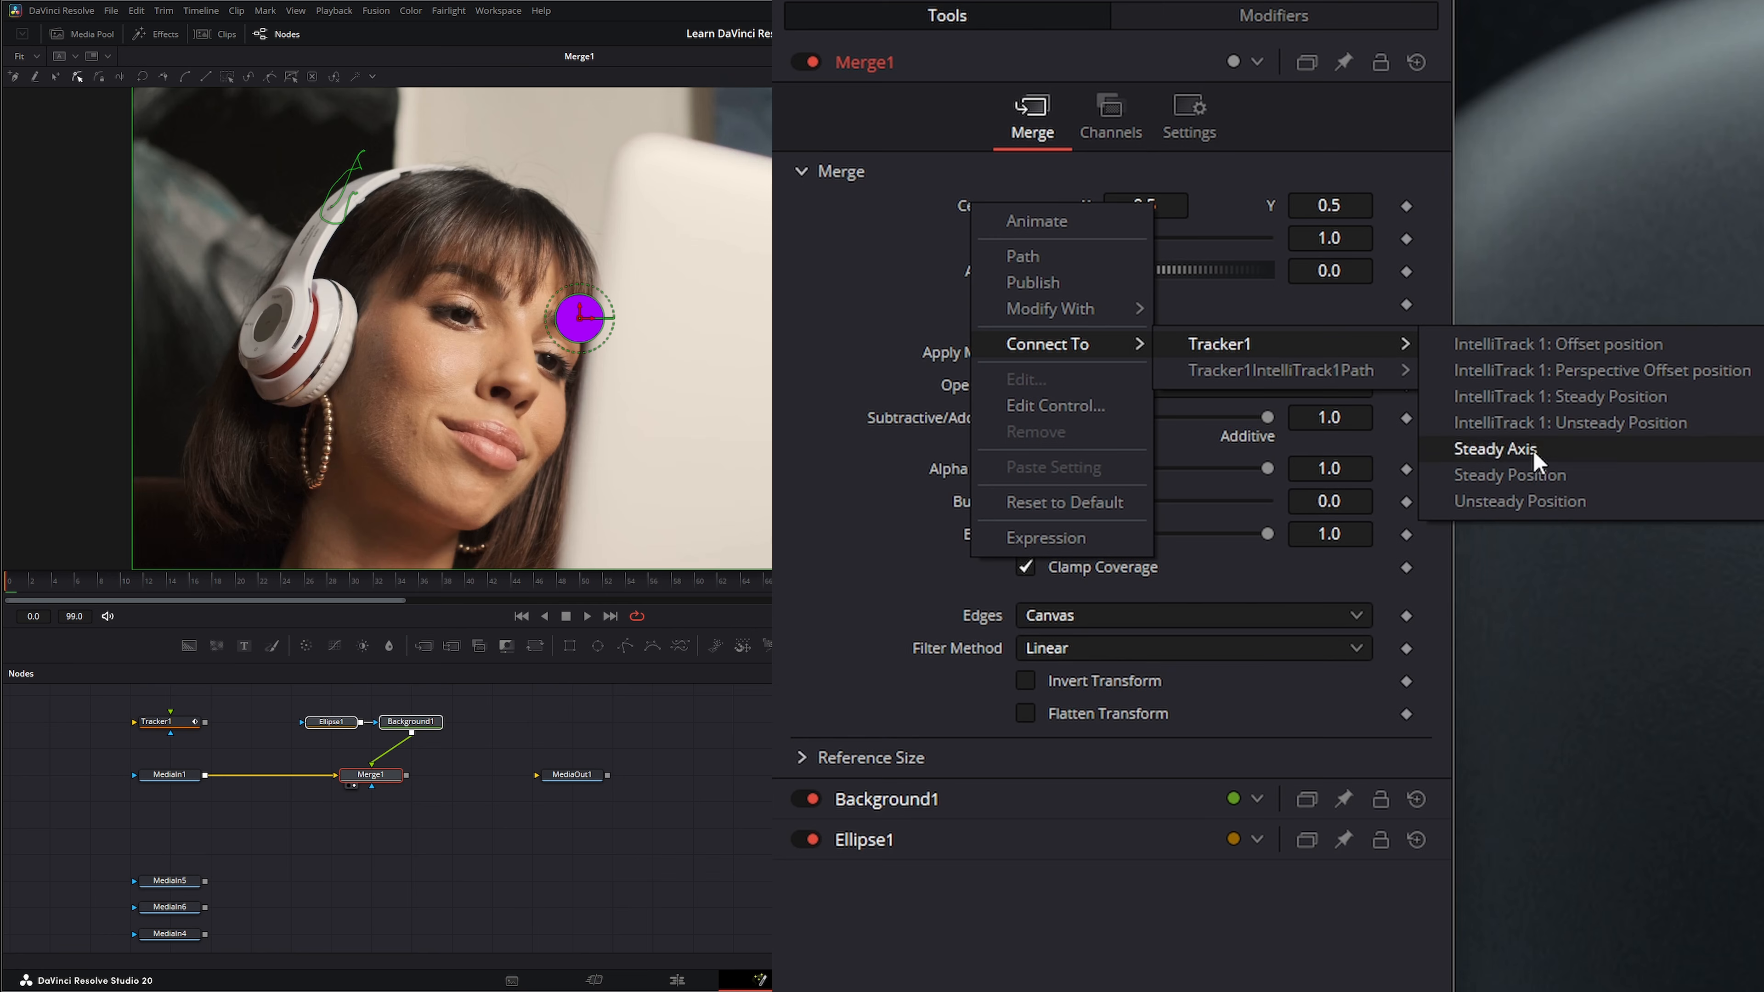
{"action": "left_click", "coordinate": [722, 803]}
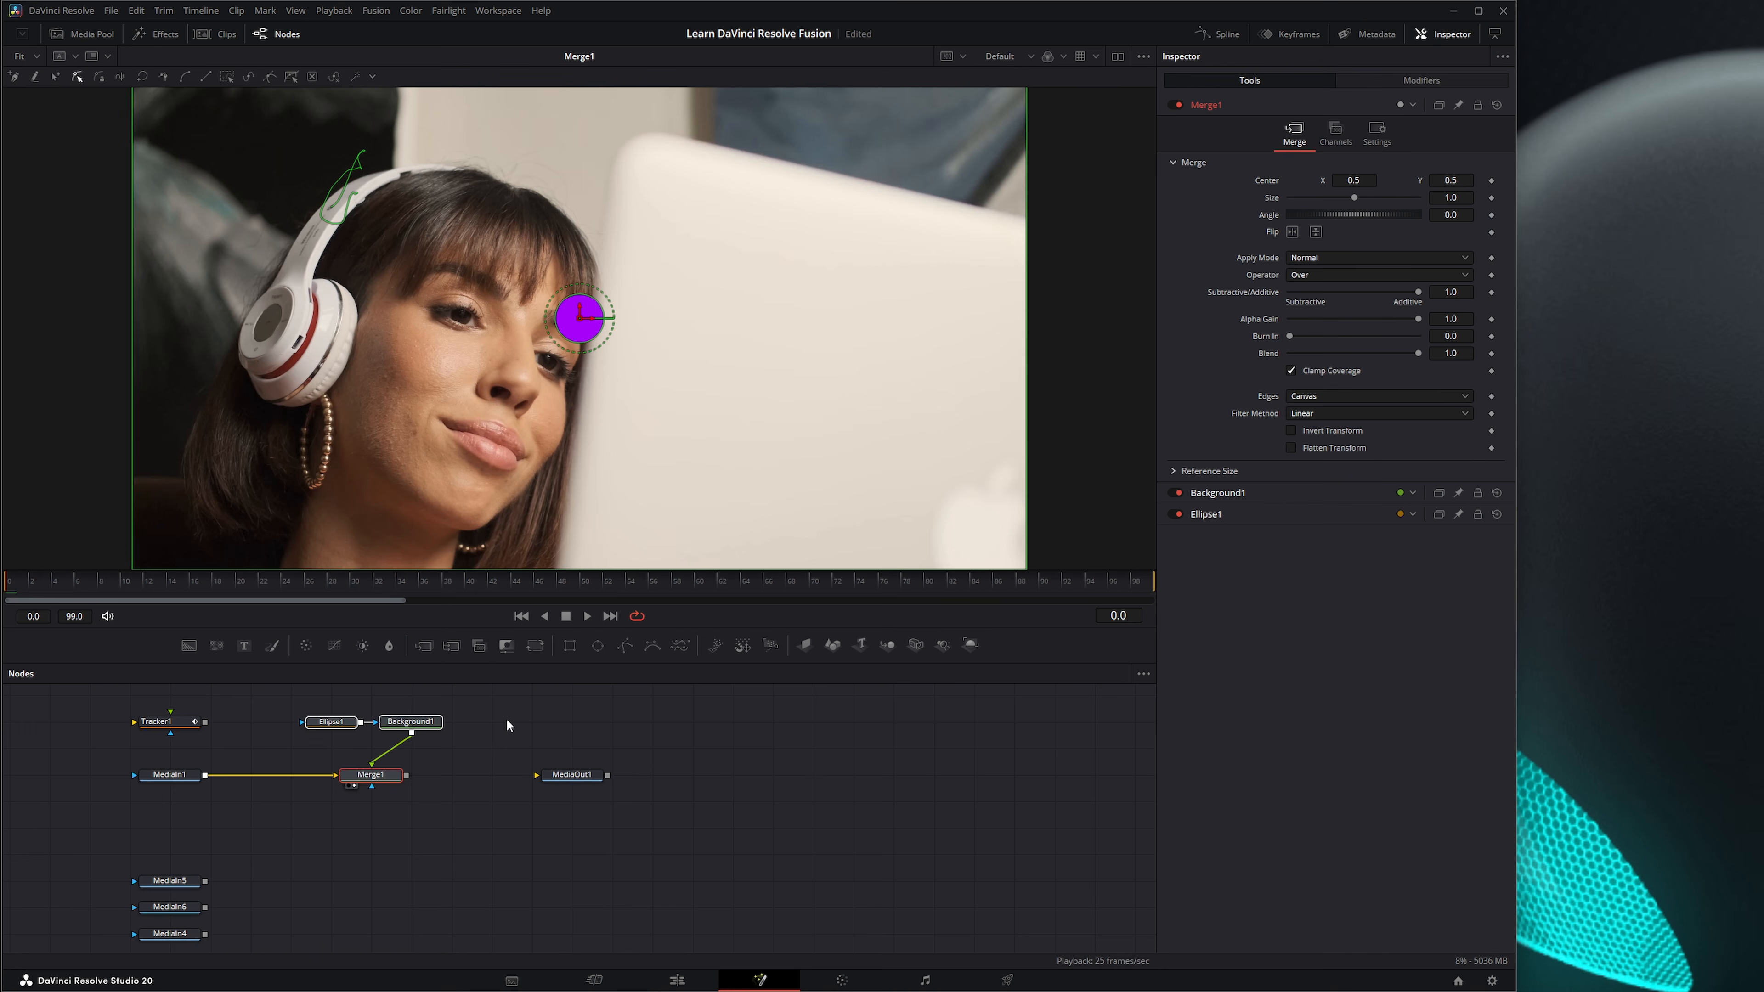
Disconnect MediaIn1 from Merge1 and replace Tracker1 with a fresh Tracker node connected after MediaIn1.
{"action": "left_click_drag", "start_coordinate": [336, 773], "coordinate": [287, 778]}
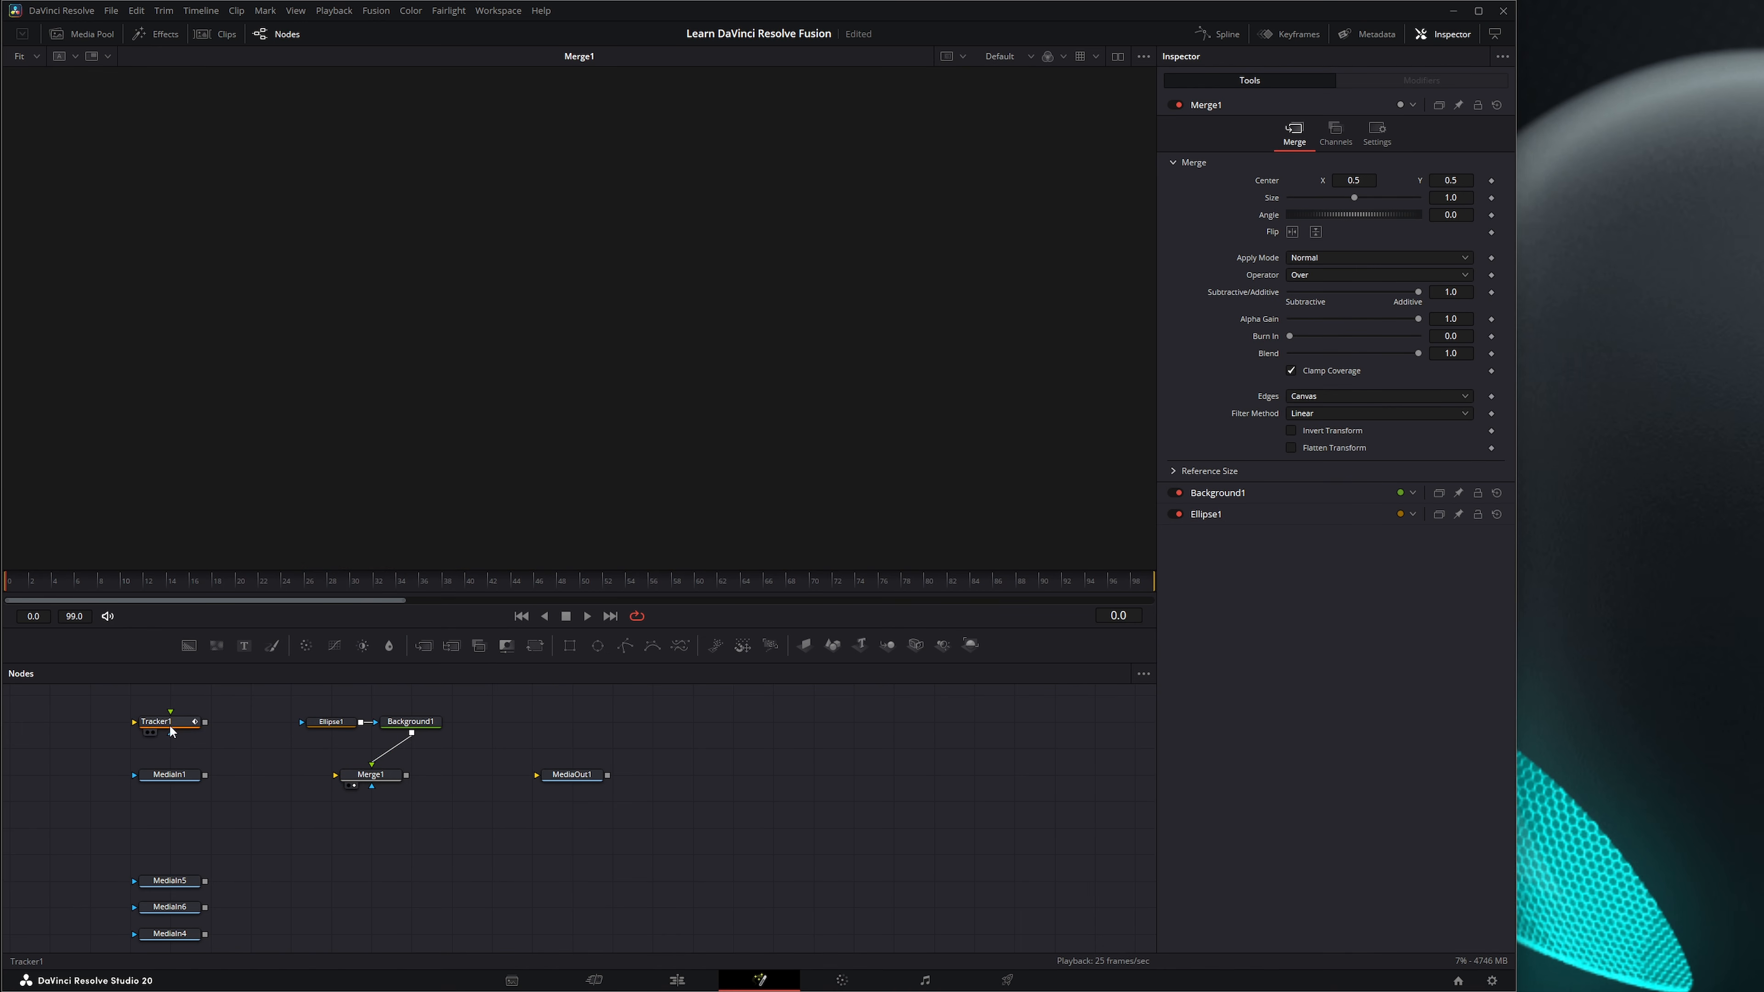
{"action": "left_click_drag", "start_coordinate": [158, 721], "coordinate": [239, 774]}
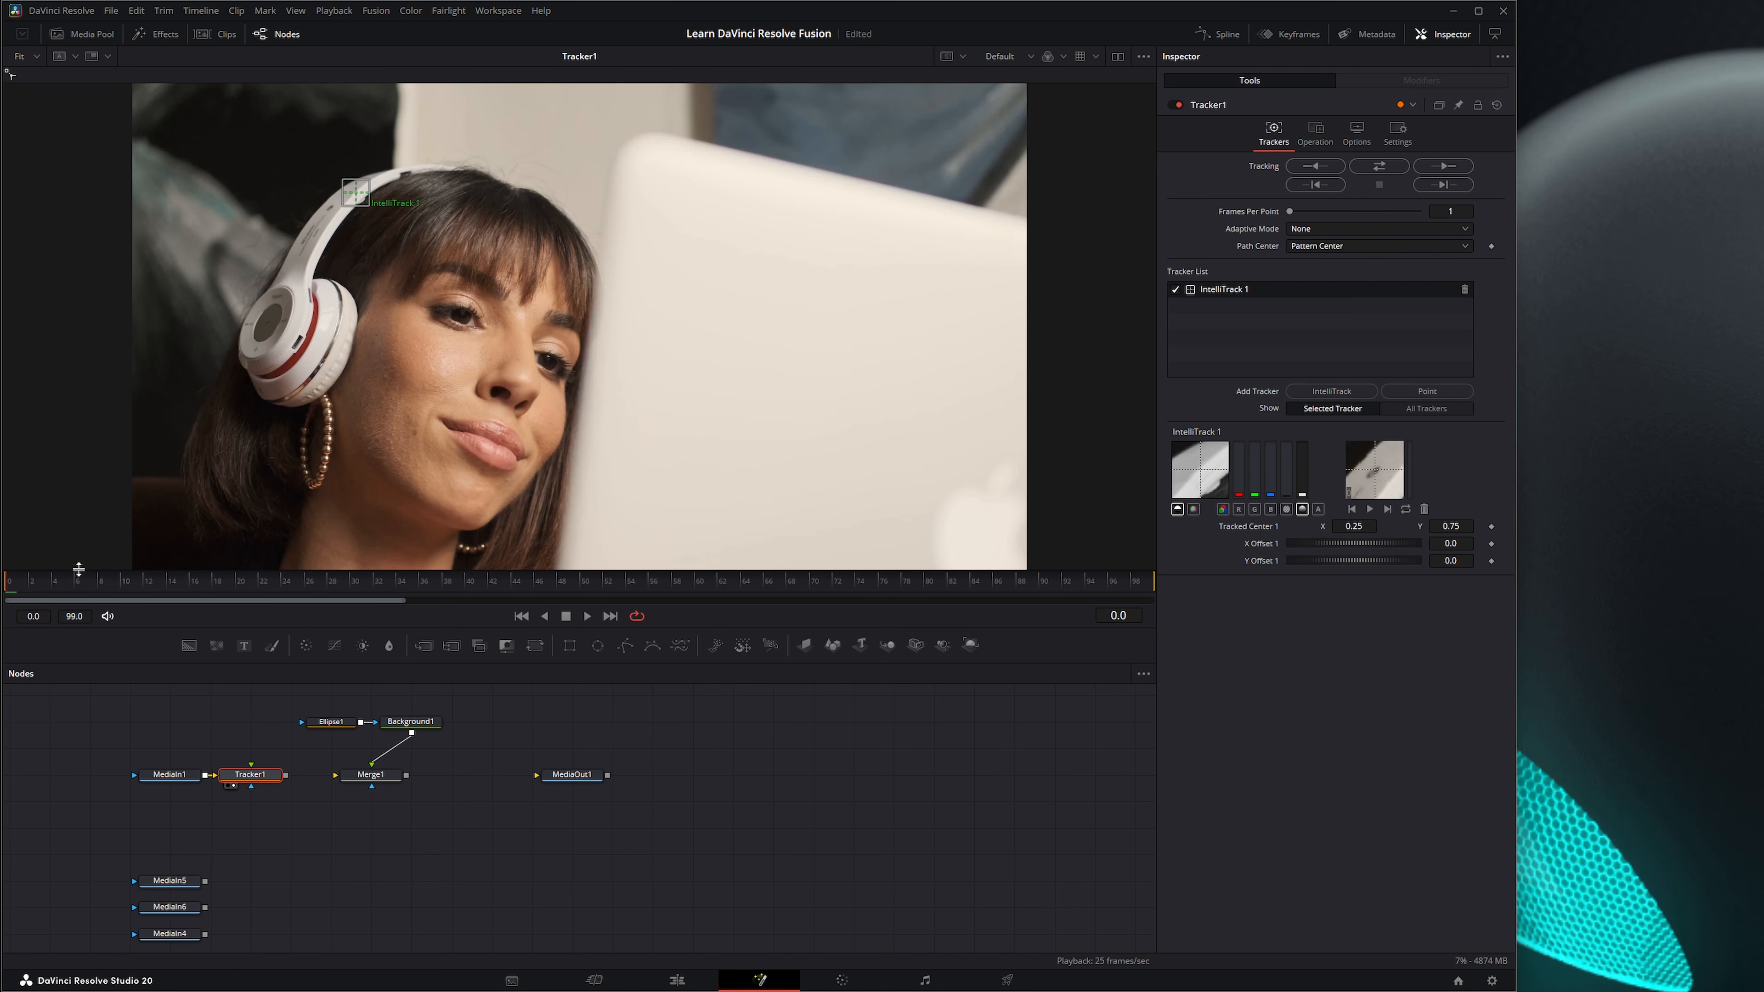
At frame 32, place the IntelliTrack 1 pattern on the dark backdrop beside the headphone band and track it in both directions.
{"action": "left_click_drag", "start_coordinate": [76, 579], "coordinate": [316, 604]}
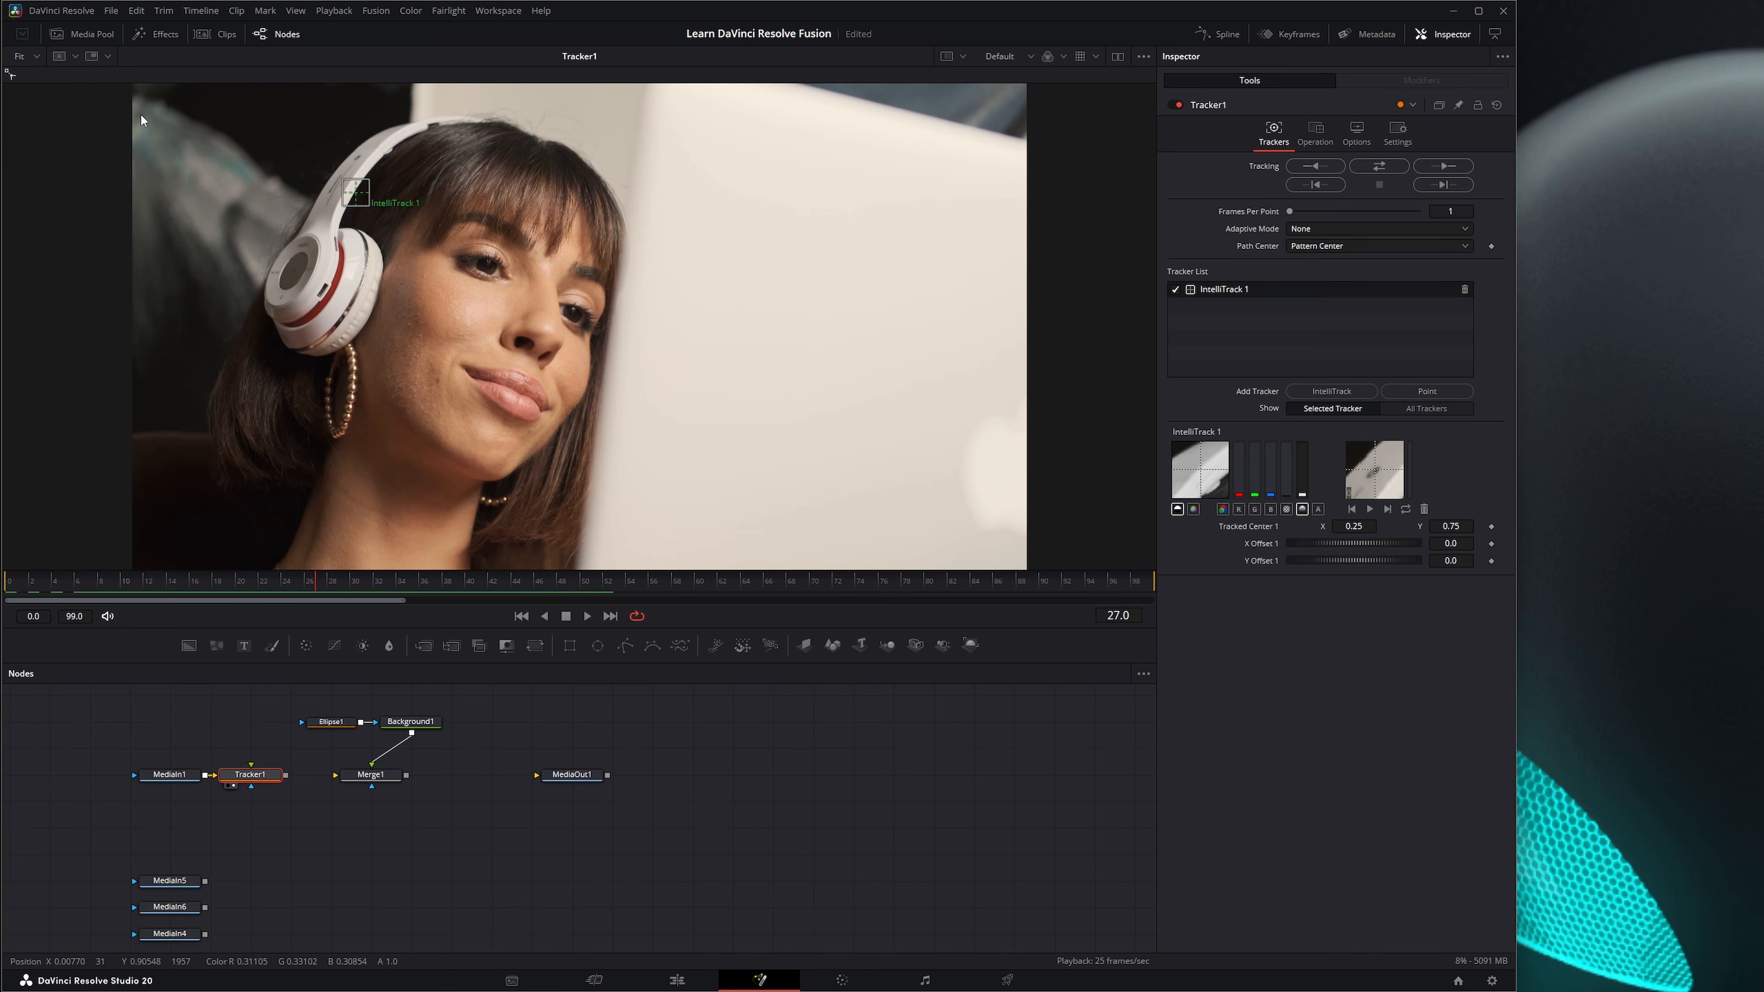
{"action": "left_click_drag", "start_coordinate": [315, 582], "coordinate": [373, 600]}
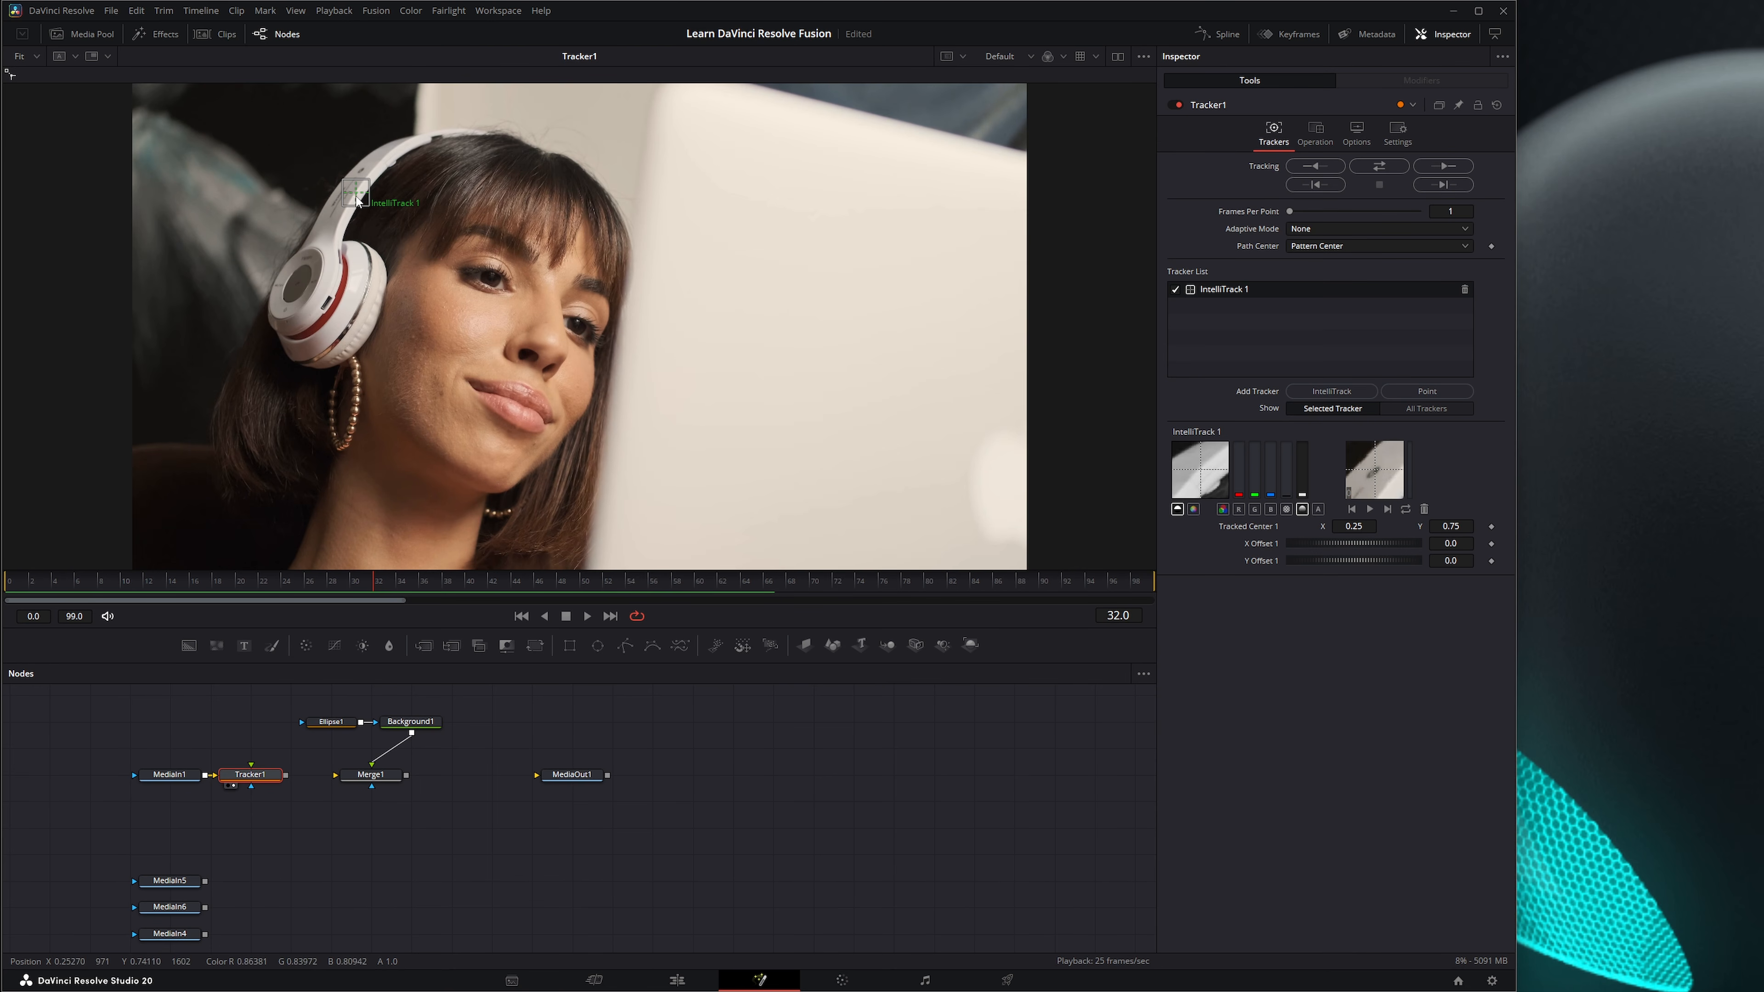
{"action": "mouse_move", "coordinate": [357, 201]}
{"action": "left_mouse_down"}
{"action": "mouse_move", "coordinate": [263, 186]}
{"action": "mouse_move", "coordinate": [281, 187]}
{"action": "left_mouse_up"}
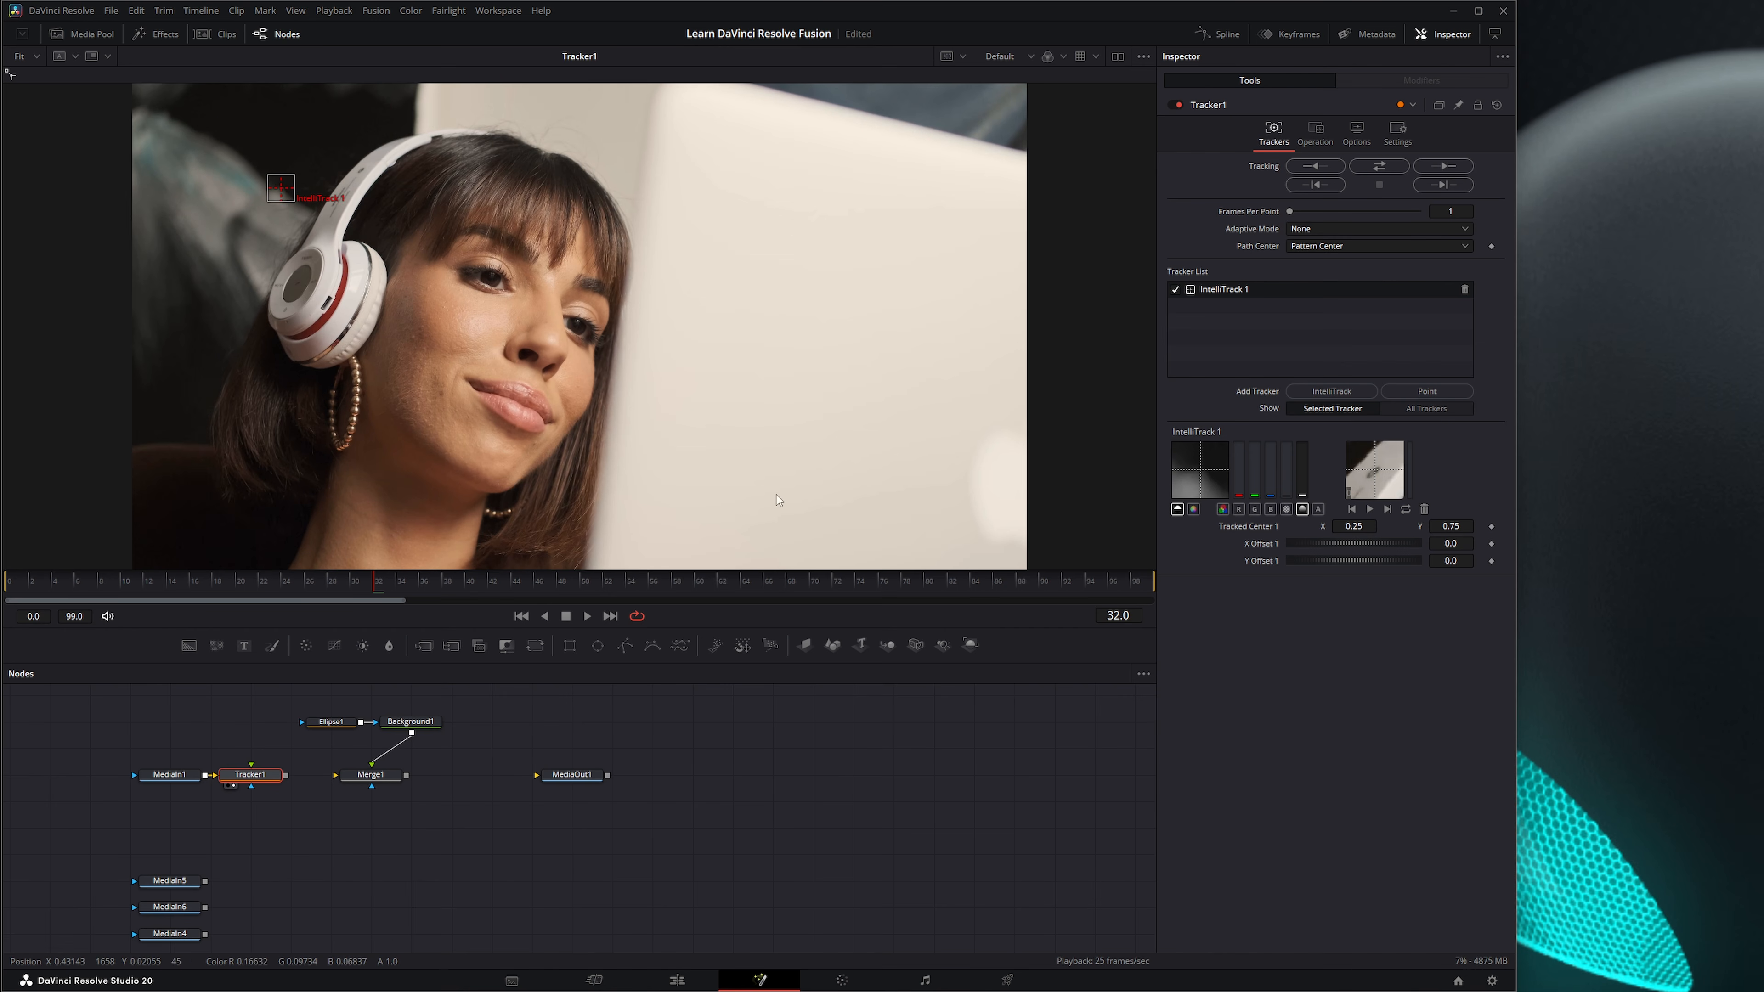
{"action": "left_click", "coordinate": [1379, 165]}
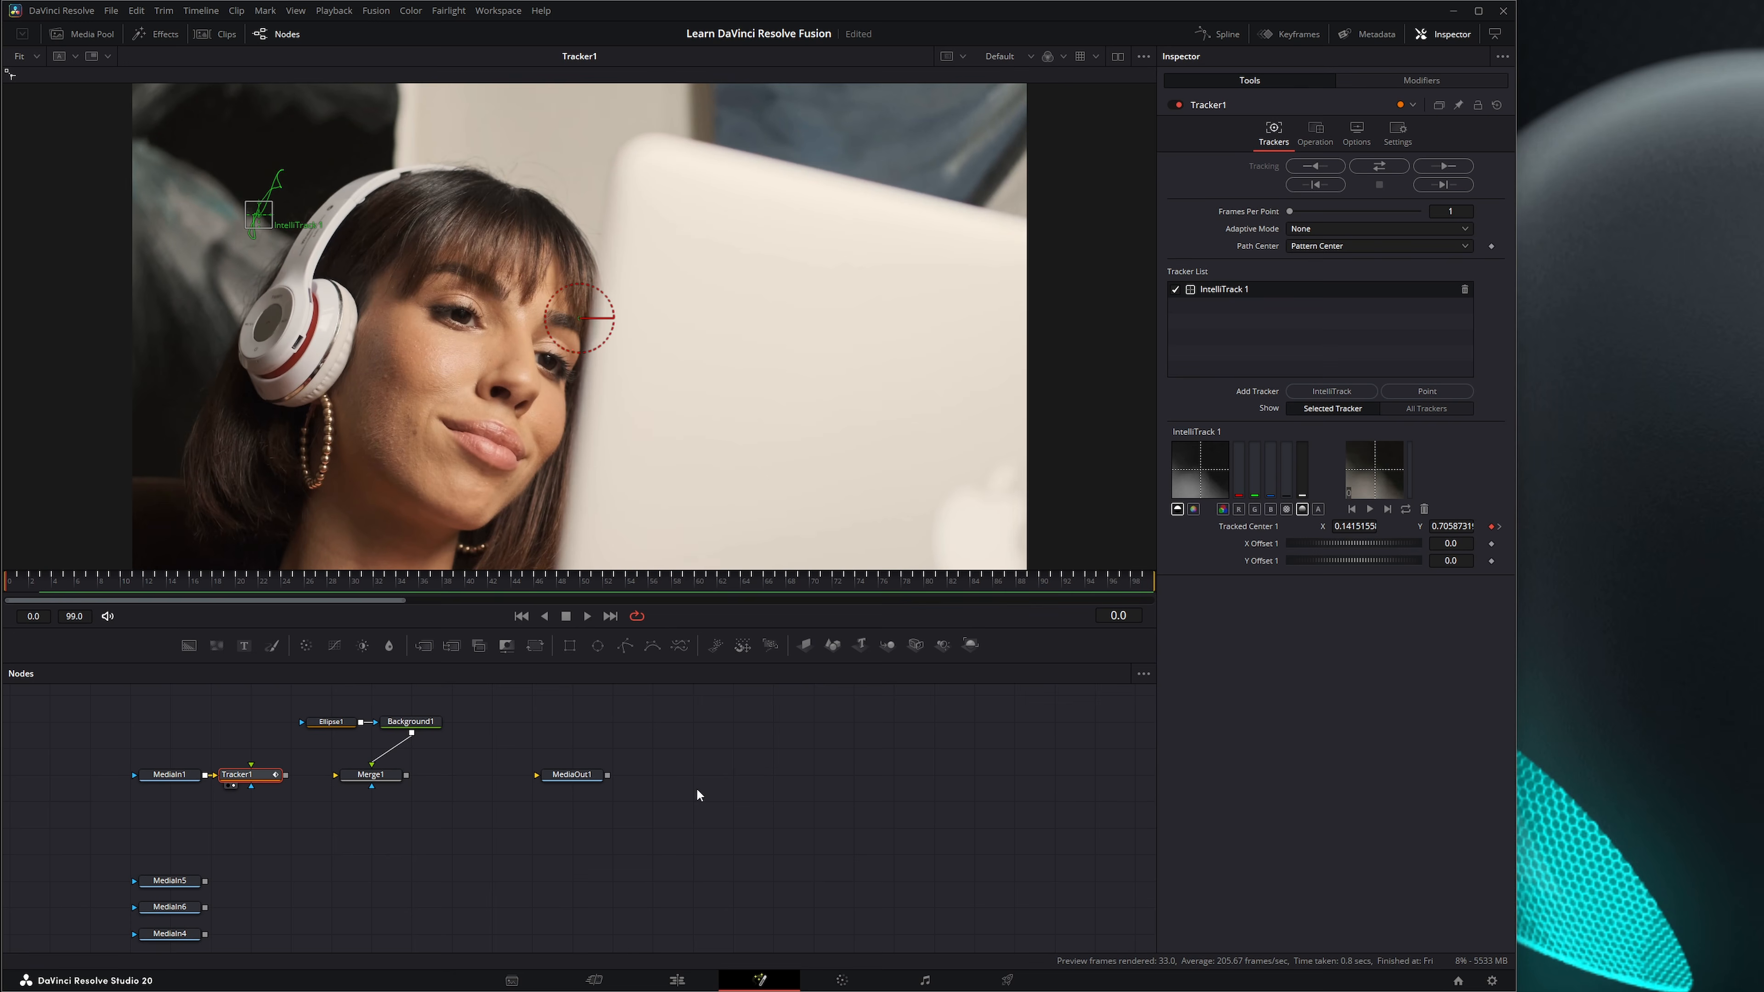
At frame 16, set IntelliTrack 1's X Offset 1 to -0.1534 and Y Offset 1 to 0.1191.
{"action": "left_click_drag", "start_coordinate": [242, 583], "coordinate": [2, 598]}
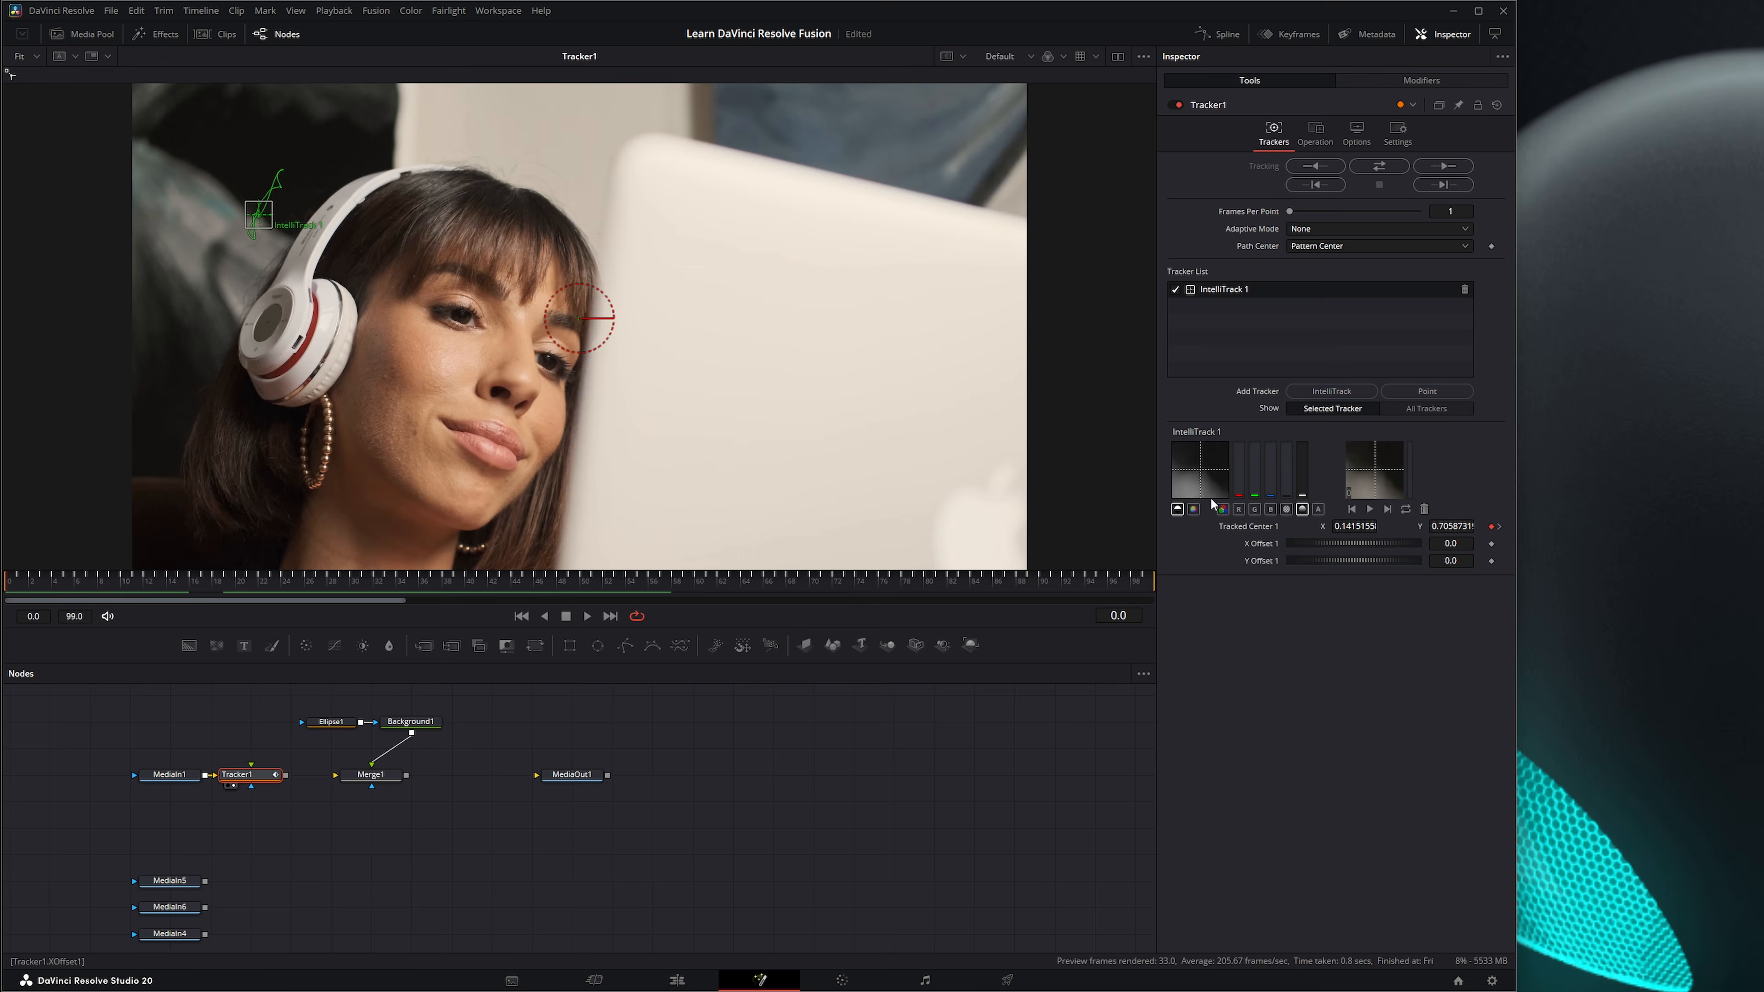
{"action": "left_click_drag", "start_coordinate": [1351, 888], "coordinate": [1398, 928]}
{"action": "mouse_move", "coordinate": [161, 586]}
{"action": "left_mouse_down"}
{"action": "mouse_move", "coordinate": [329, 586]}
{"action": "mouse_move", "coordinate": [189, 587]}
{"action": "left_mouse_up"}
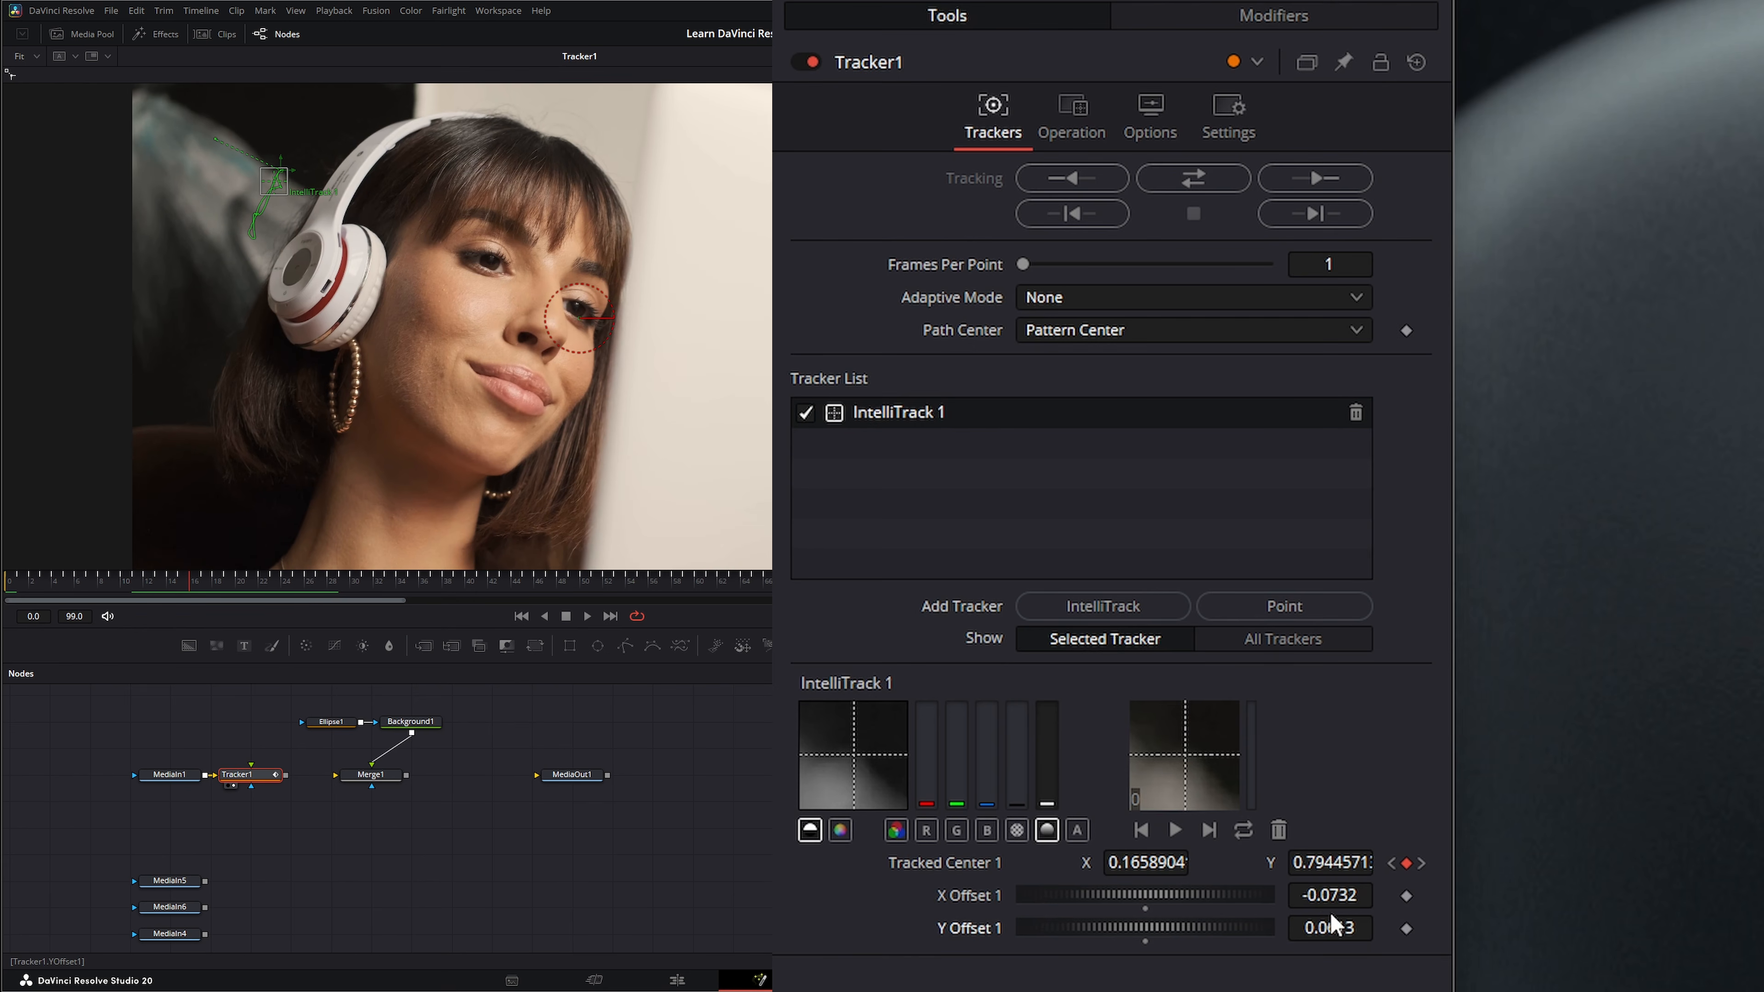
{"action": "left_click_drag", "start_coordinate": [1357, 896], "coordinate": [1384, 927]}
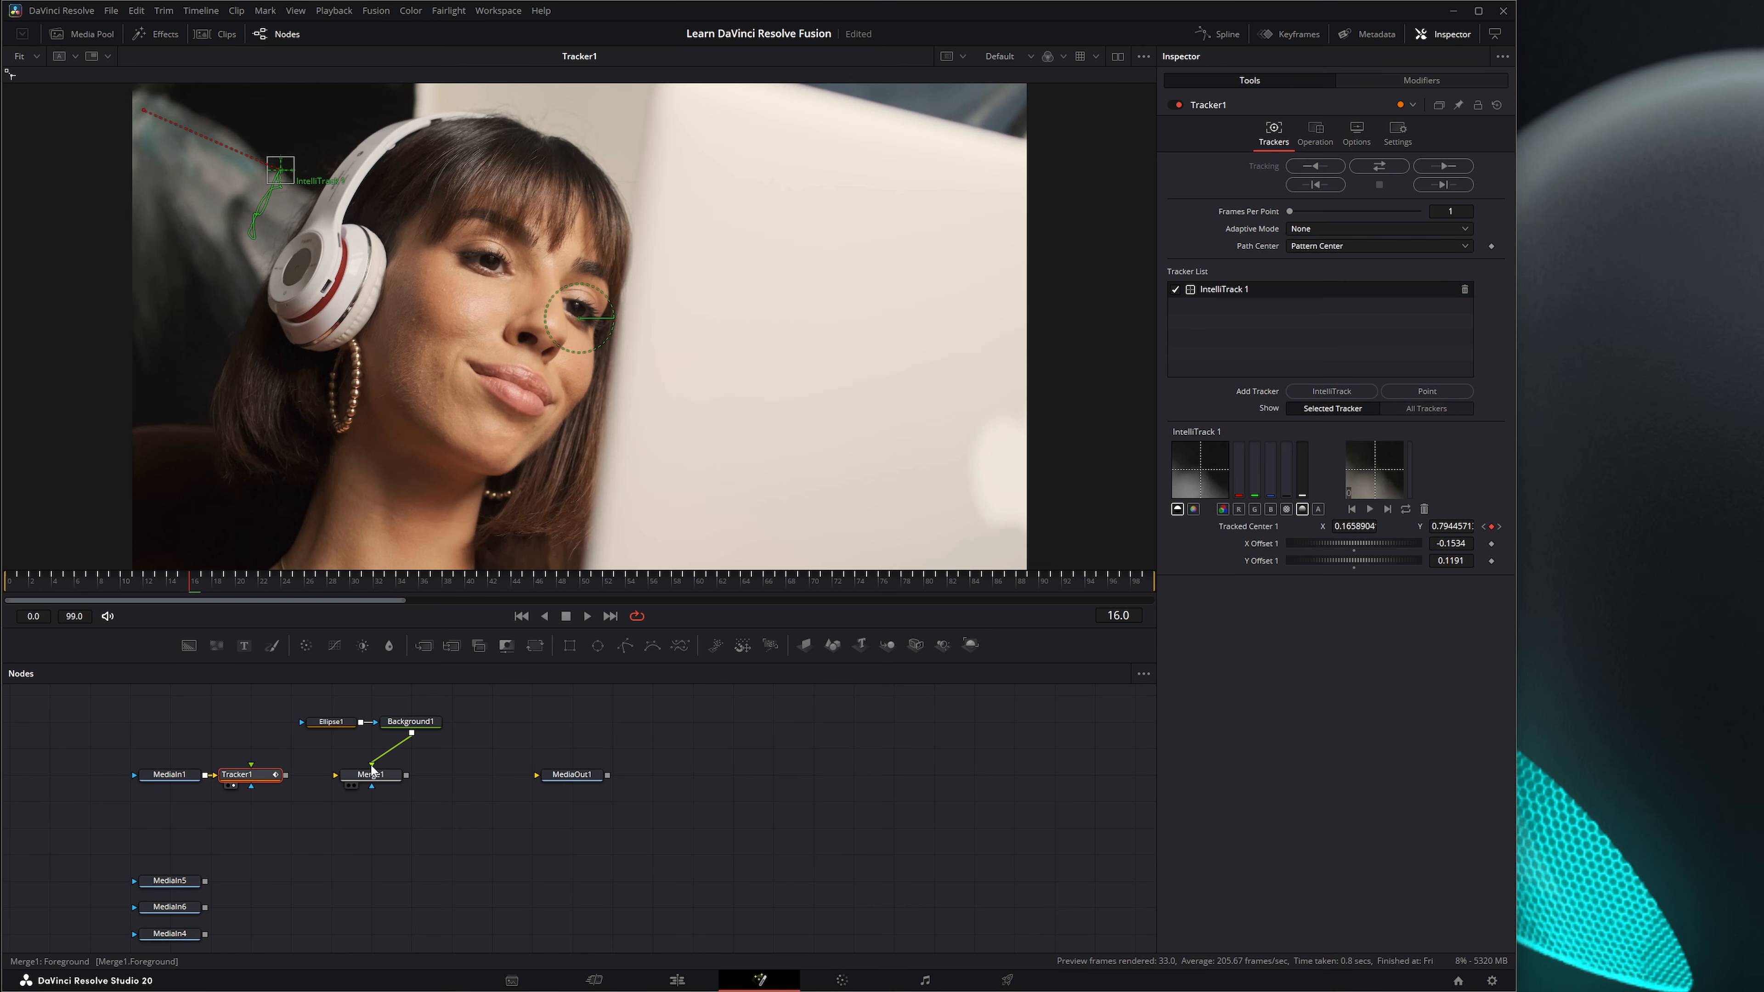
Reroute Background1 into Tracker1's foreground input and set Tracker1's operation to Match Move.
{"action": "left_click_drag", "start_coordinate": [373, 768], "coordinate": [259, 750]}
{"action": "left_click_drag", "start_coordinate": [252, 761], "coordinate": [253, 763]}
{"action": "left_click", "coordinate": [1321, 131]}
{"action": "left_click", "coordinate": [1346, 199]}
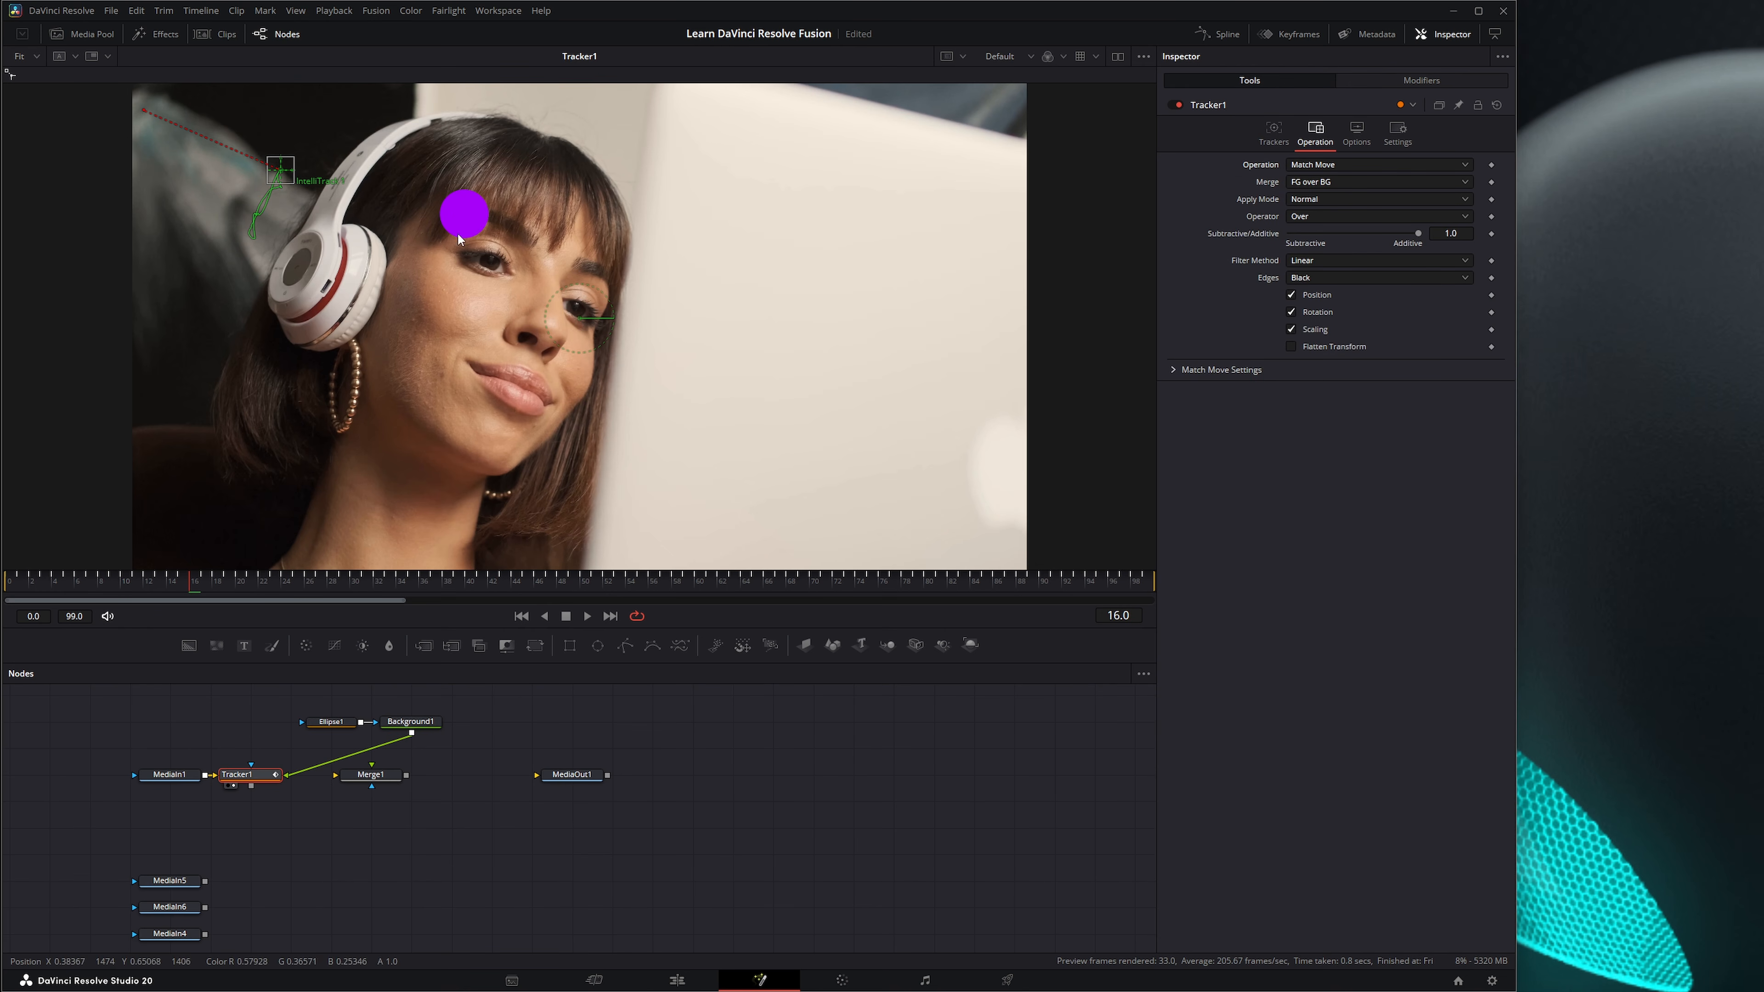
Set IntelliTrack 1's X Offset 1 to -0.1505.
{"action": "left_click", "coordinate": [1273, 132]}
{"action": "left_click_drag", "start_coordinate": [1452, 543], "coordinate": [1455, 543]}
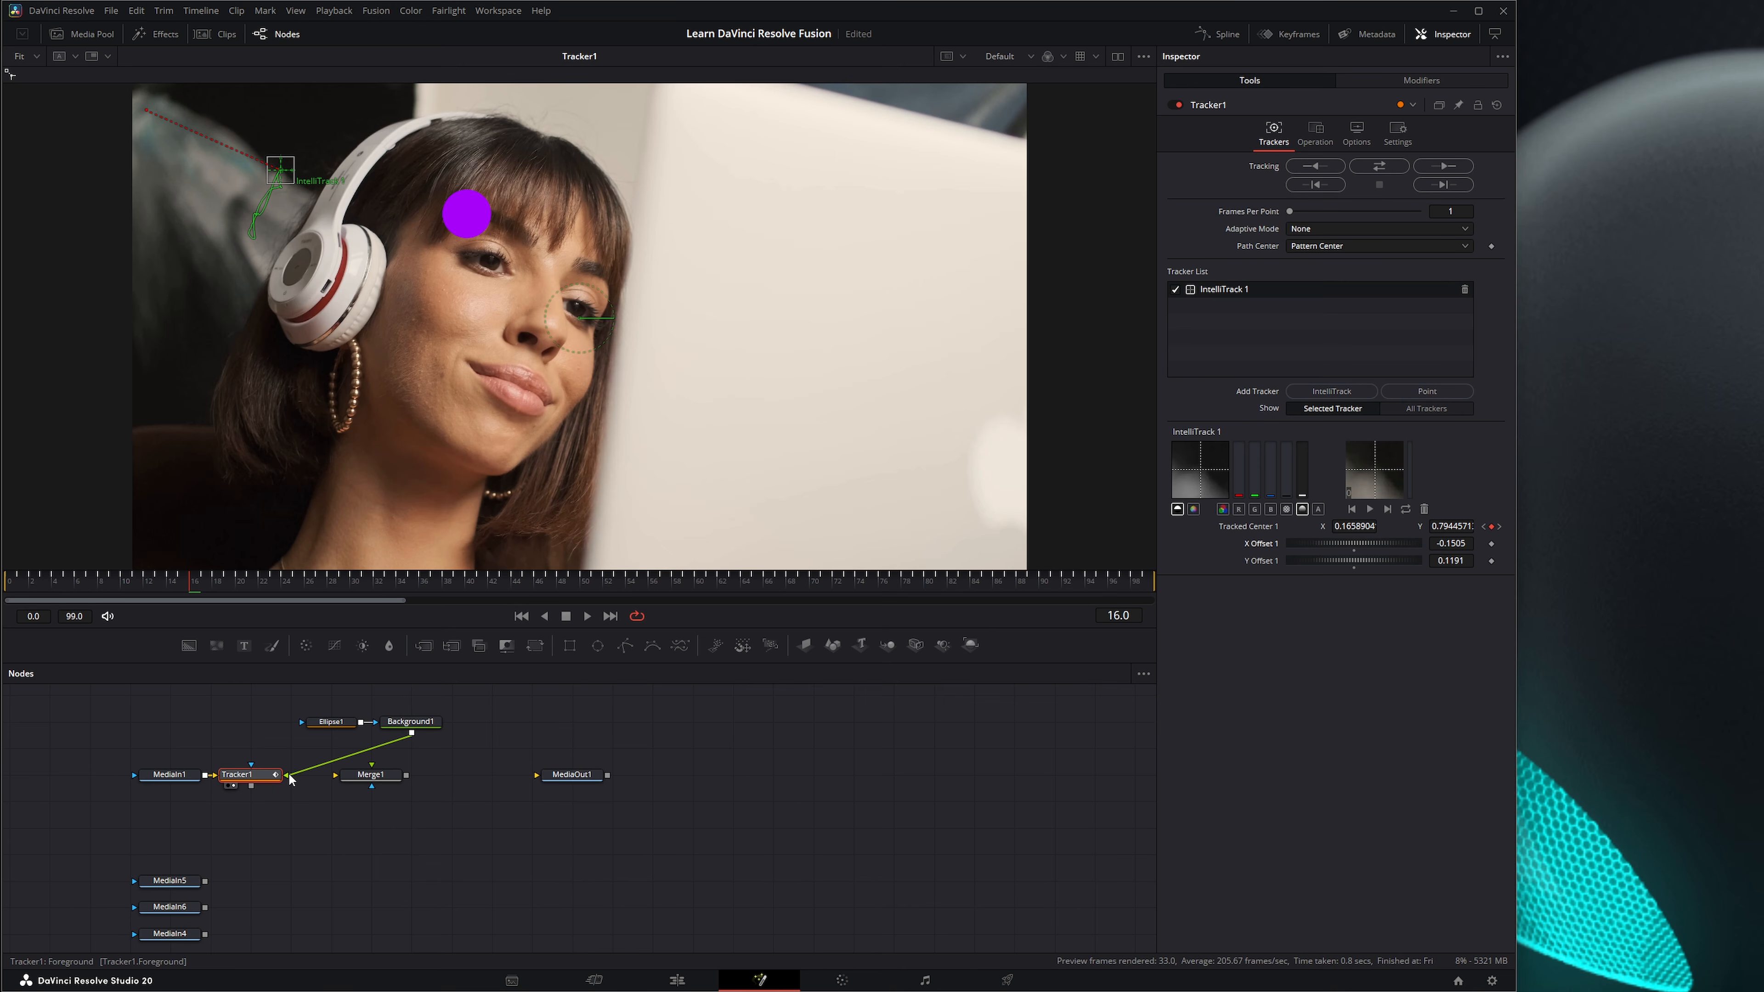
Reconnect Background1 to Merge1's foreground and feed MediaIn1 into Merge1's background, leaving Tracker1 as a side branch above MediaIn1.
{"action": "left_click_drag", "start_coordinate": [288, 775], "coordinate": [371, 764]}
{"action": "left_click_drag", "start_coordinate": [250, 772], "coordinate": [336, 776]}
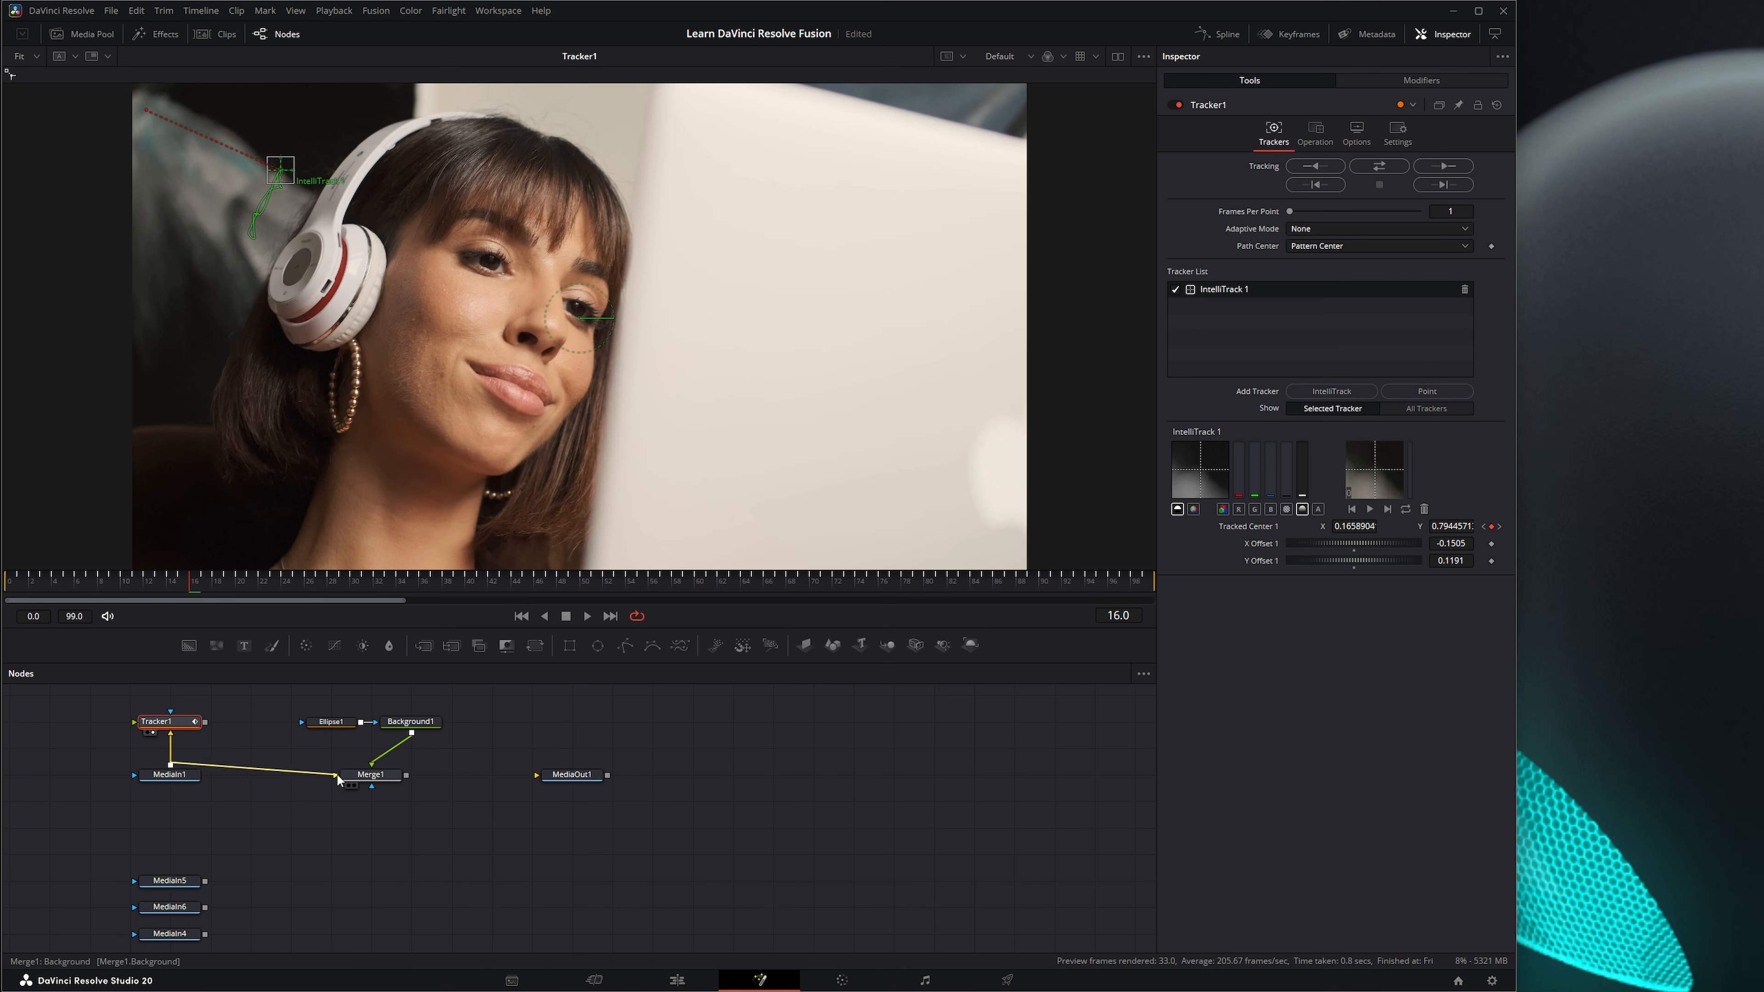
Connect Merge1's Center to Tracker1's IntelliTrack 1 offset position and play back the circle's motion.
{"action": "left_click", "coordinate": [361, 774]}
{"action": "right_click", "coordinate": [1256, 179]}
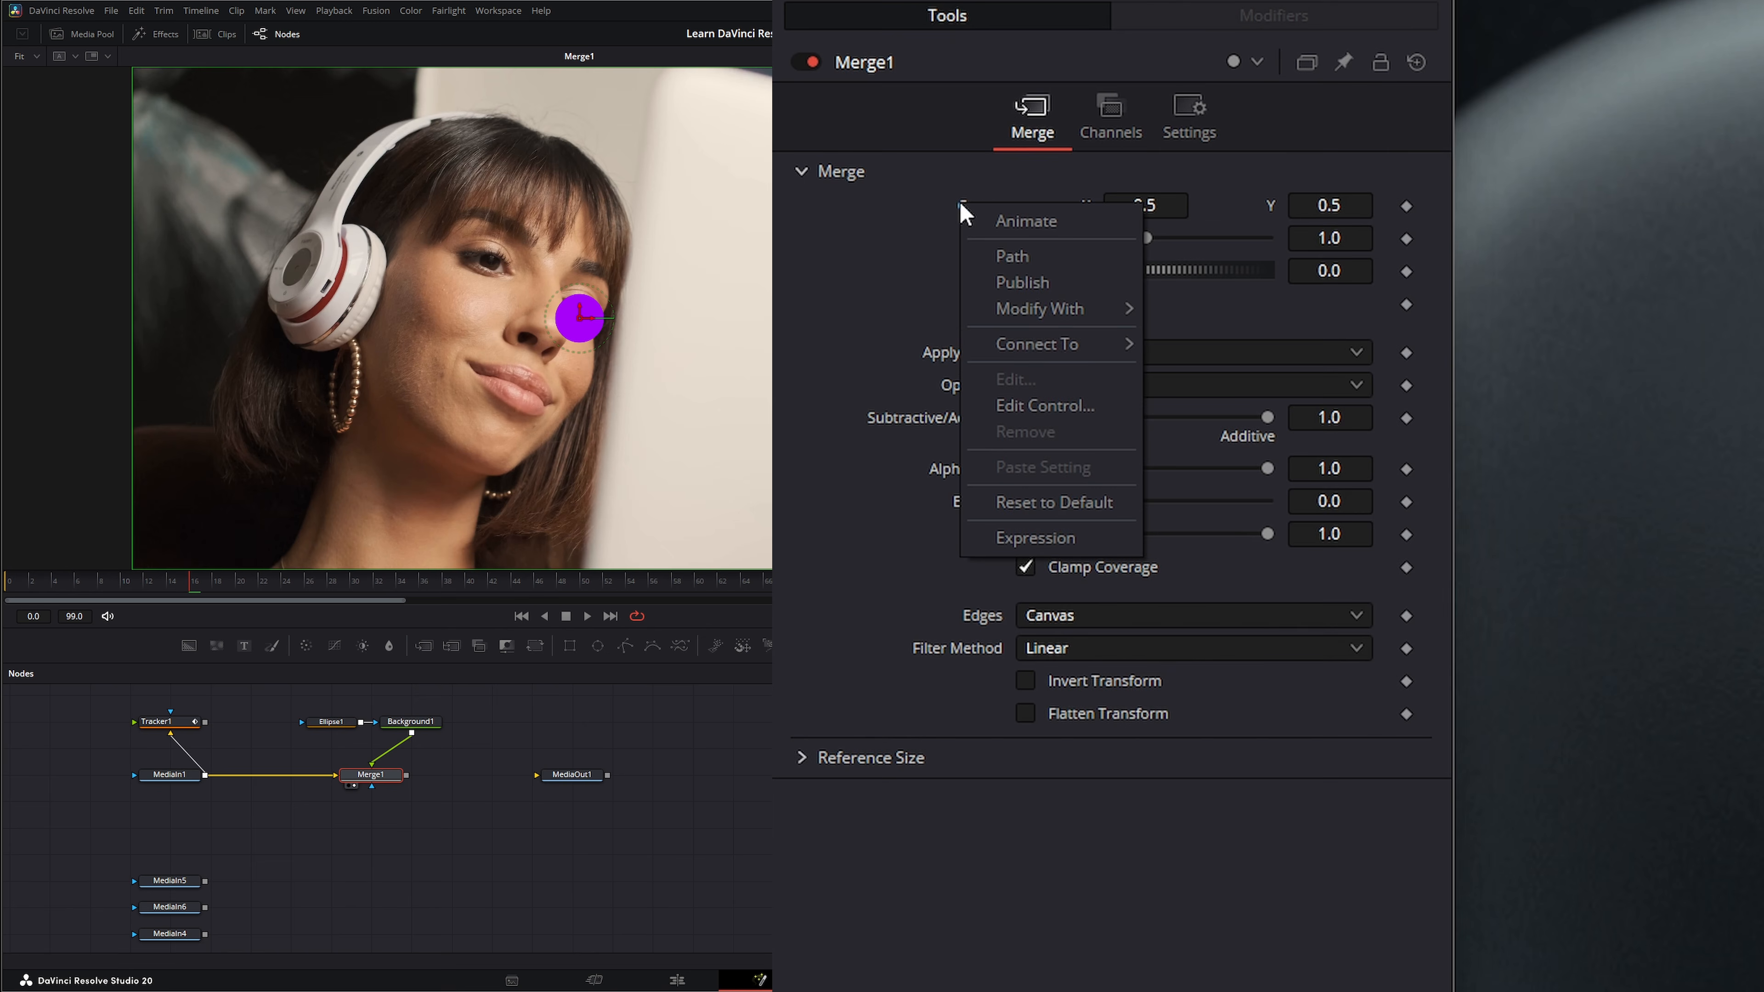
{"action": "mouse_move", "coordinate": [1026, 344]}
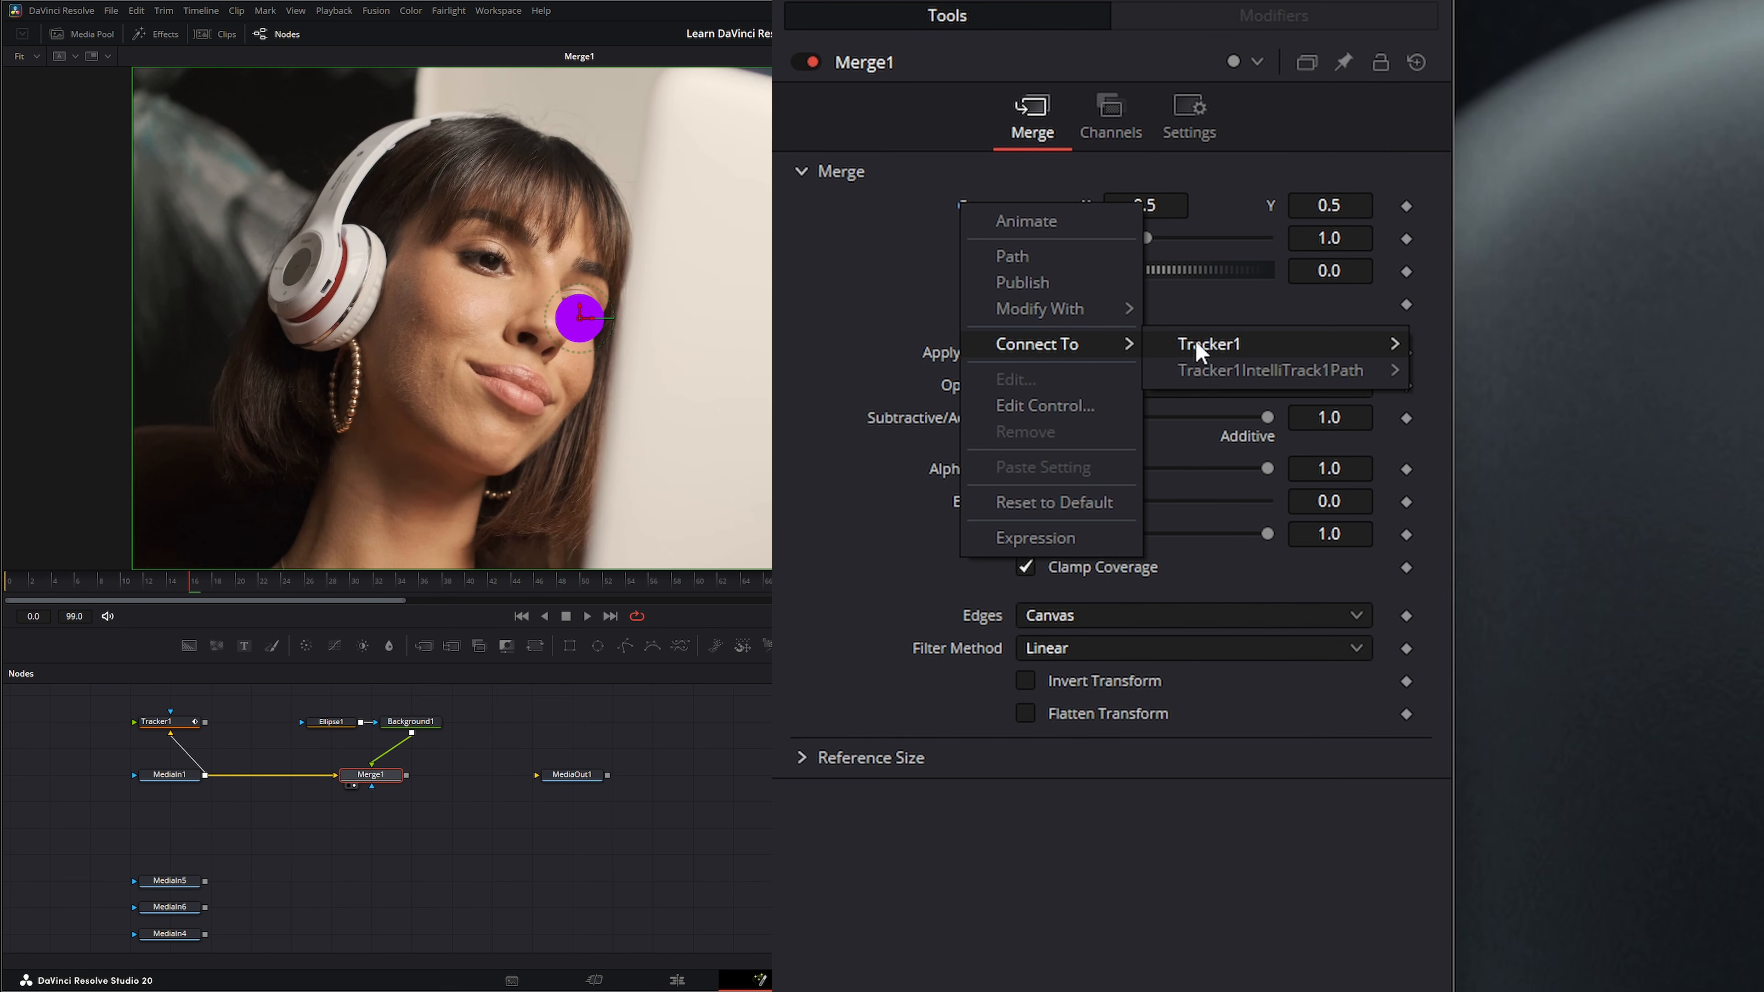
{"action": "mouse_move", "coordinate": [1309, 344]}
{"action": "left_click", "coordinate": [1587, 347]}
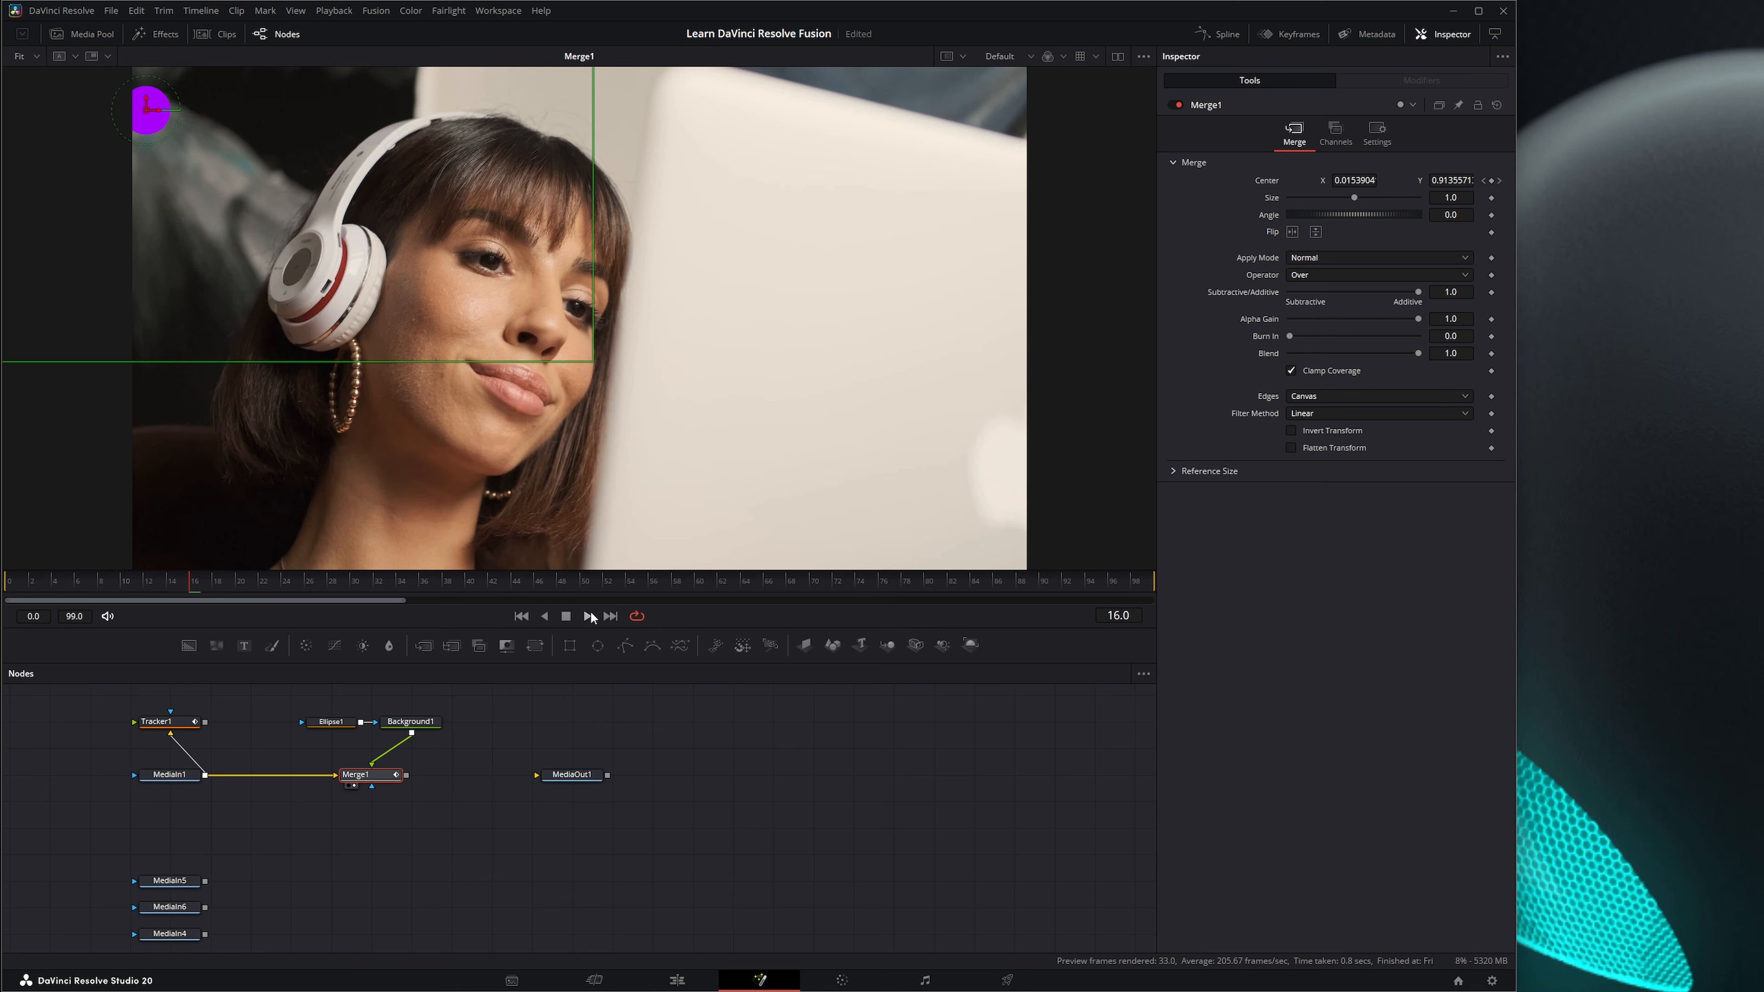
{"action": "left_click", "coordinate": [589, 615]}
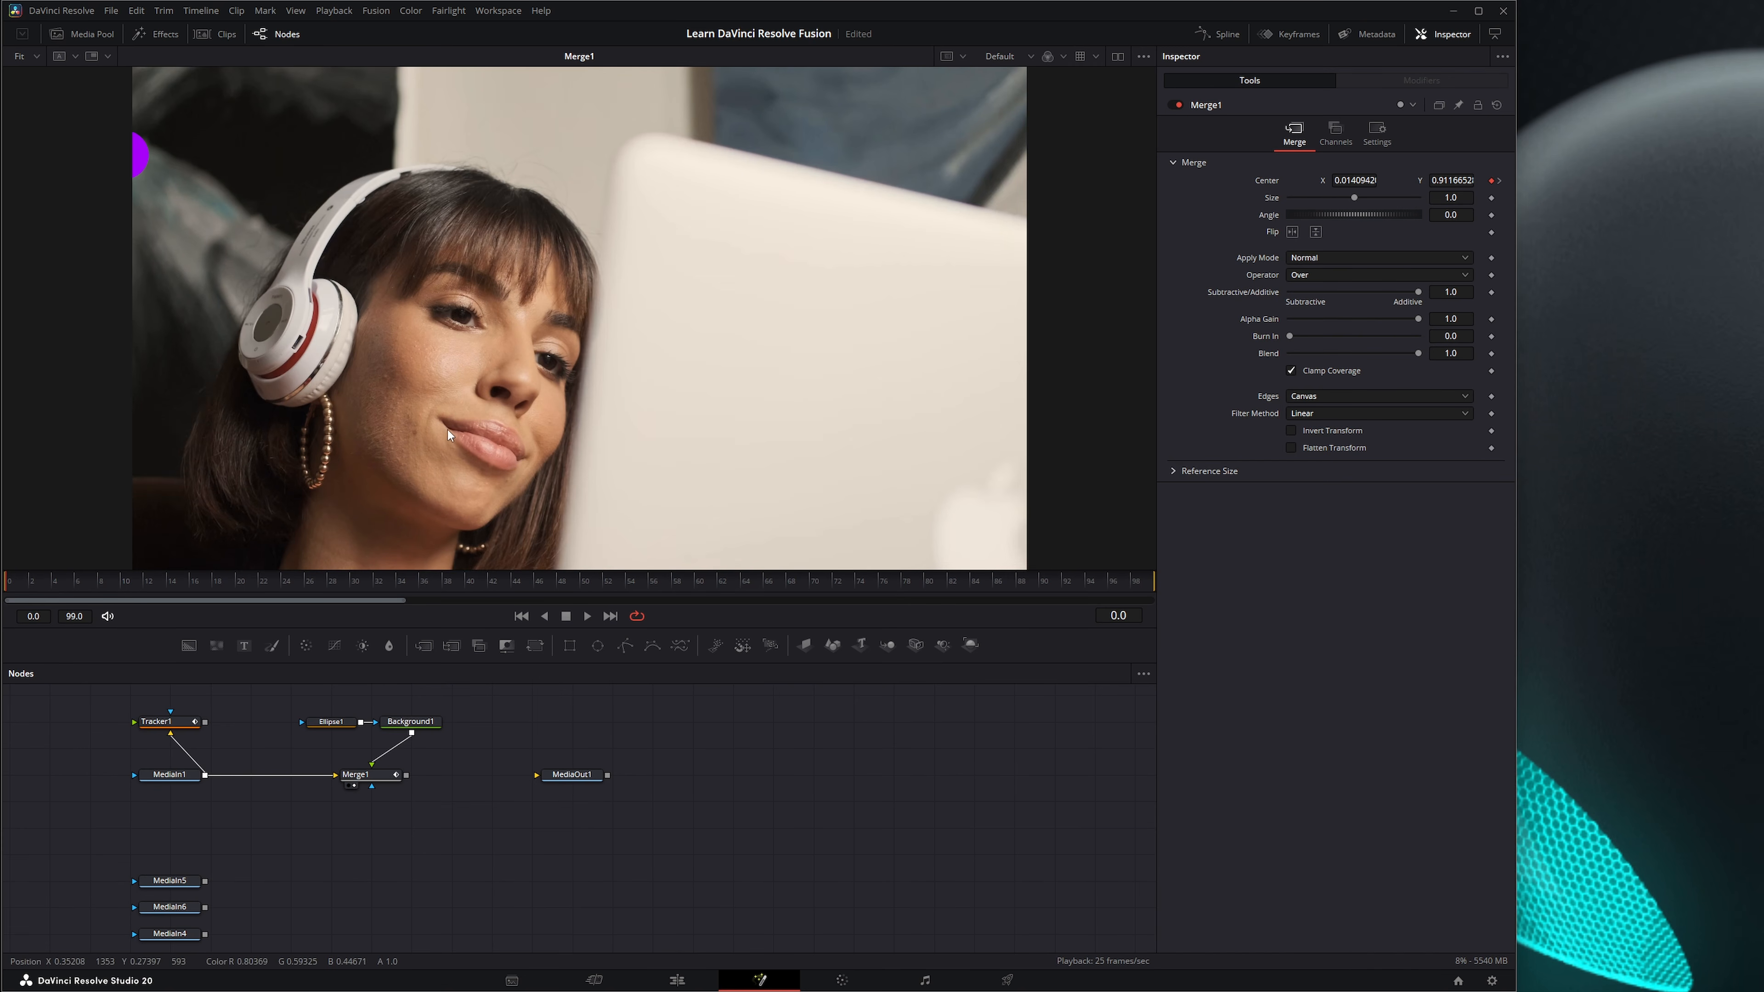
Delete Tracker1 along with the Ellipse1, Background1 and Merge1 nodes.
{"action": "left_click_drag", "start_coordinate": [89, 706], "coordinate": [252, 736]}
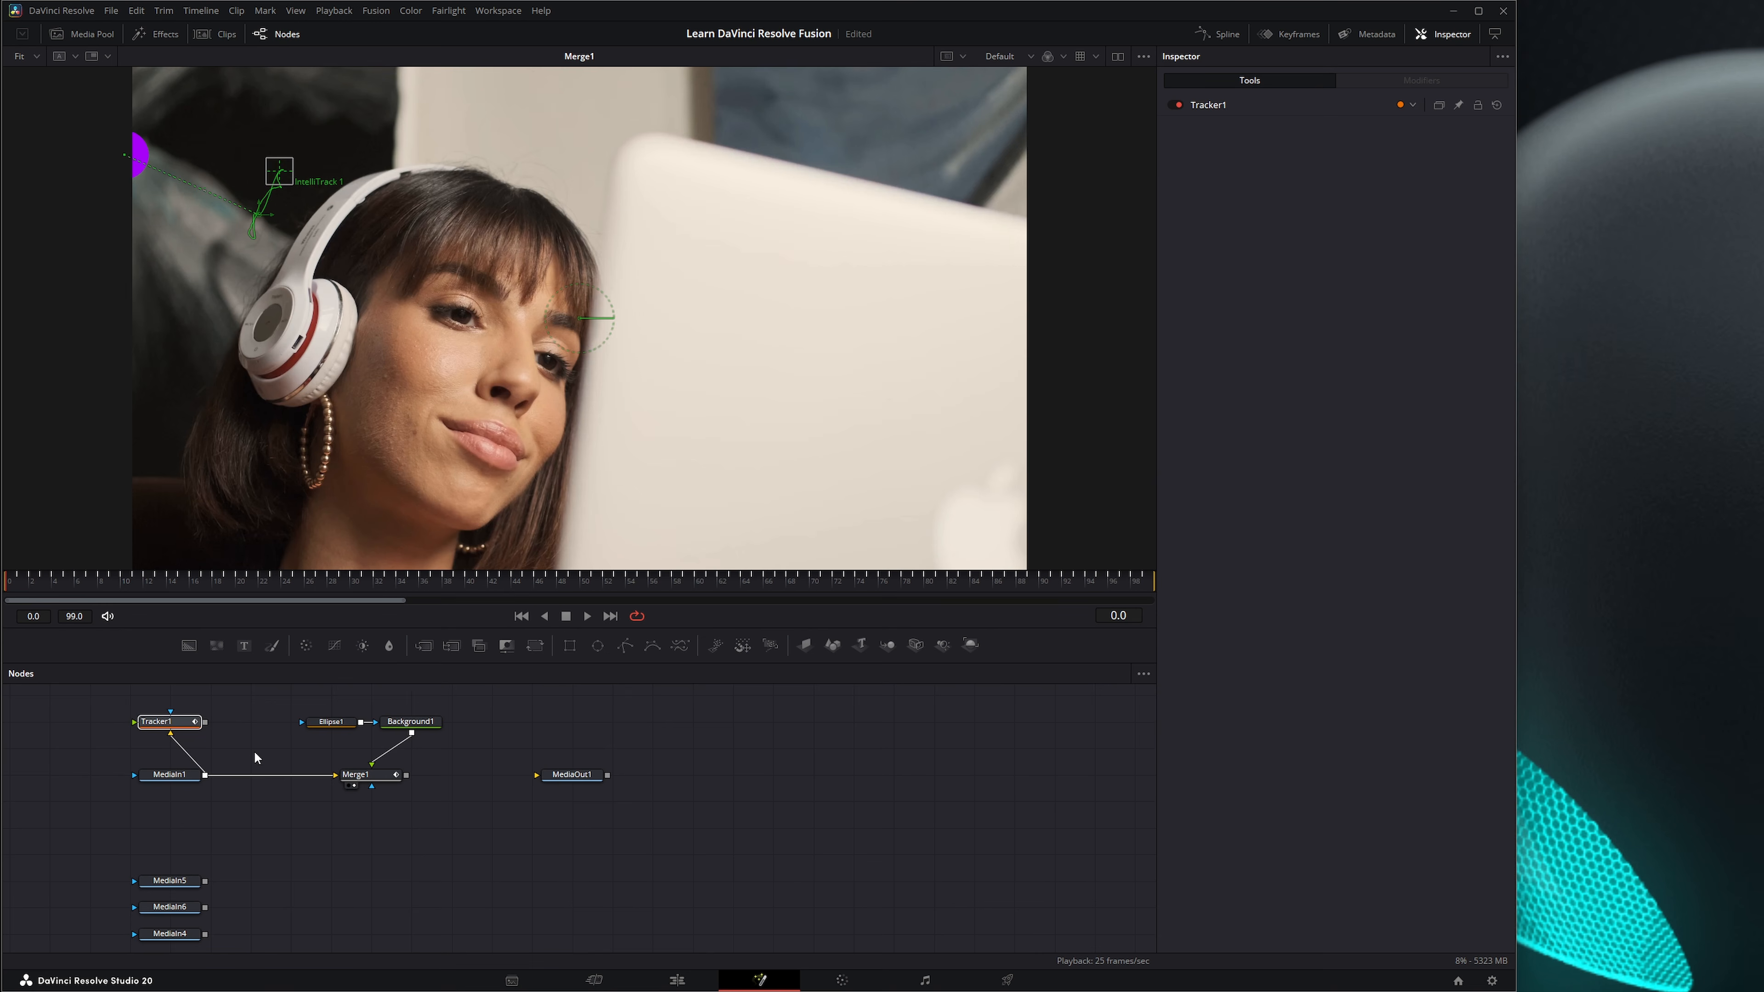
{"action": "key", "text": "Delete"}
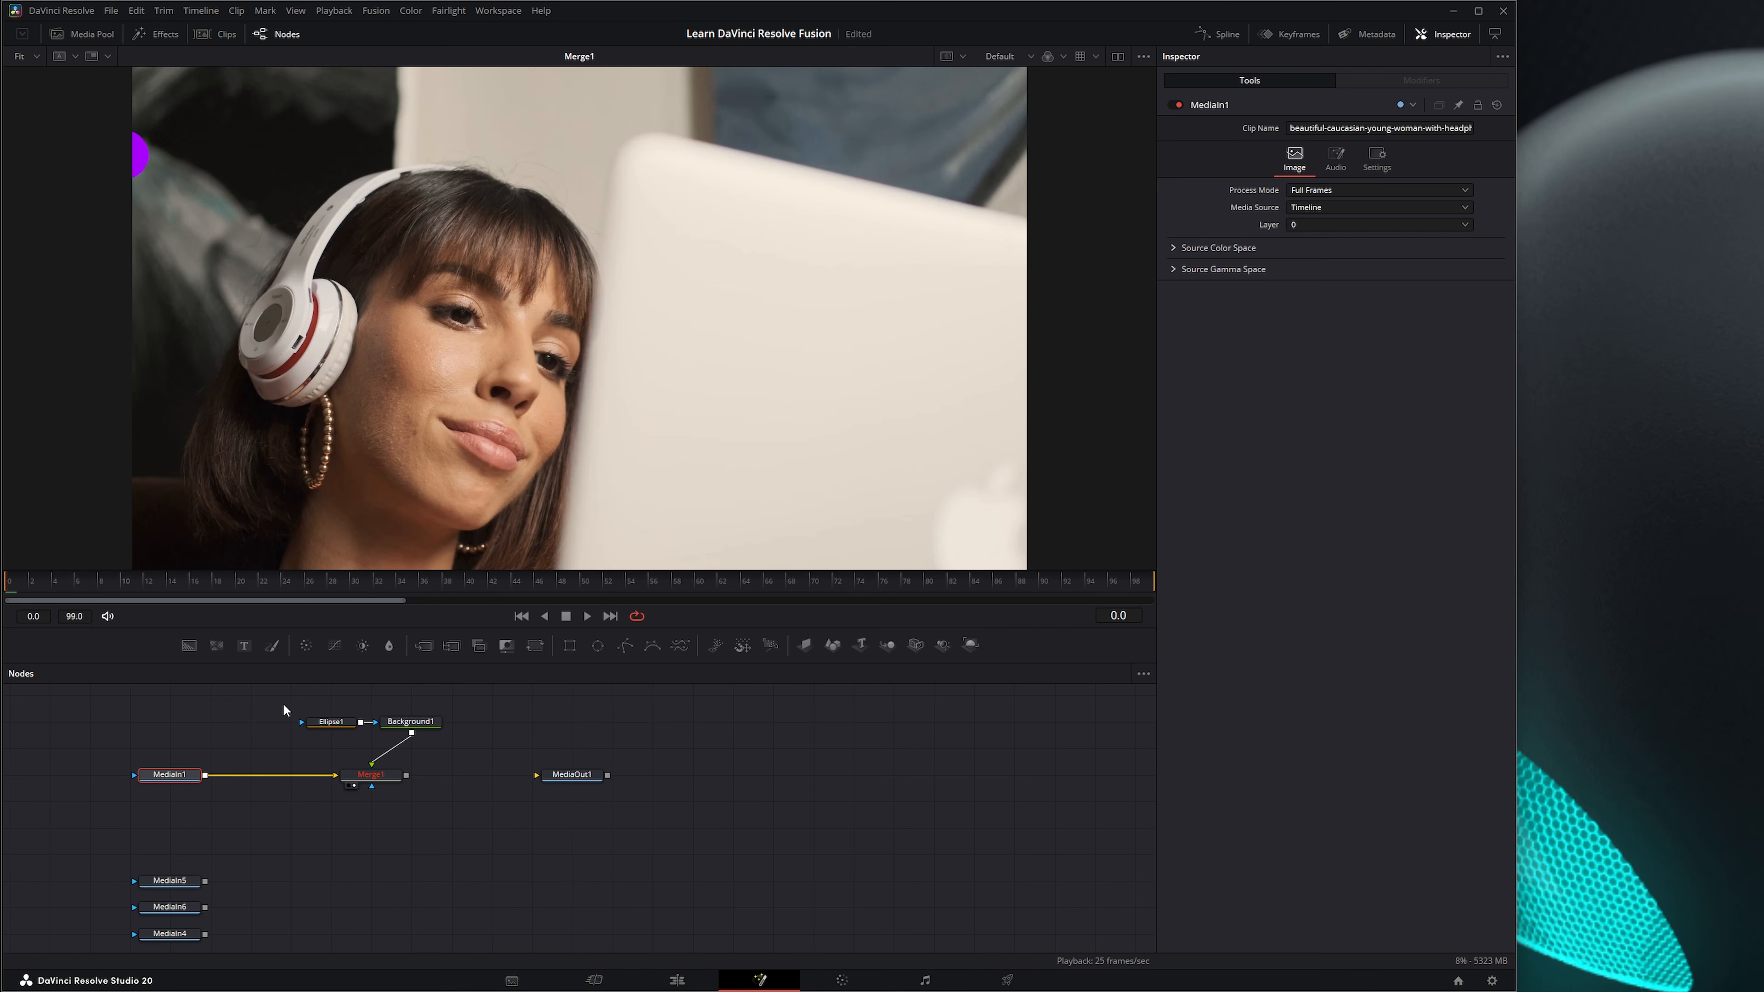
{"action": "left_click_drag", "start_coordinate": [284, 703], "coordinate": [461, 808]}
{"action": "key", "text": "Delete"}
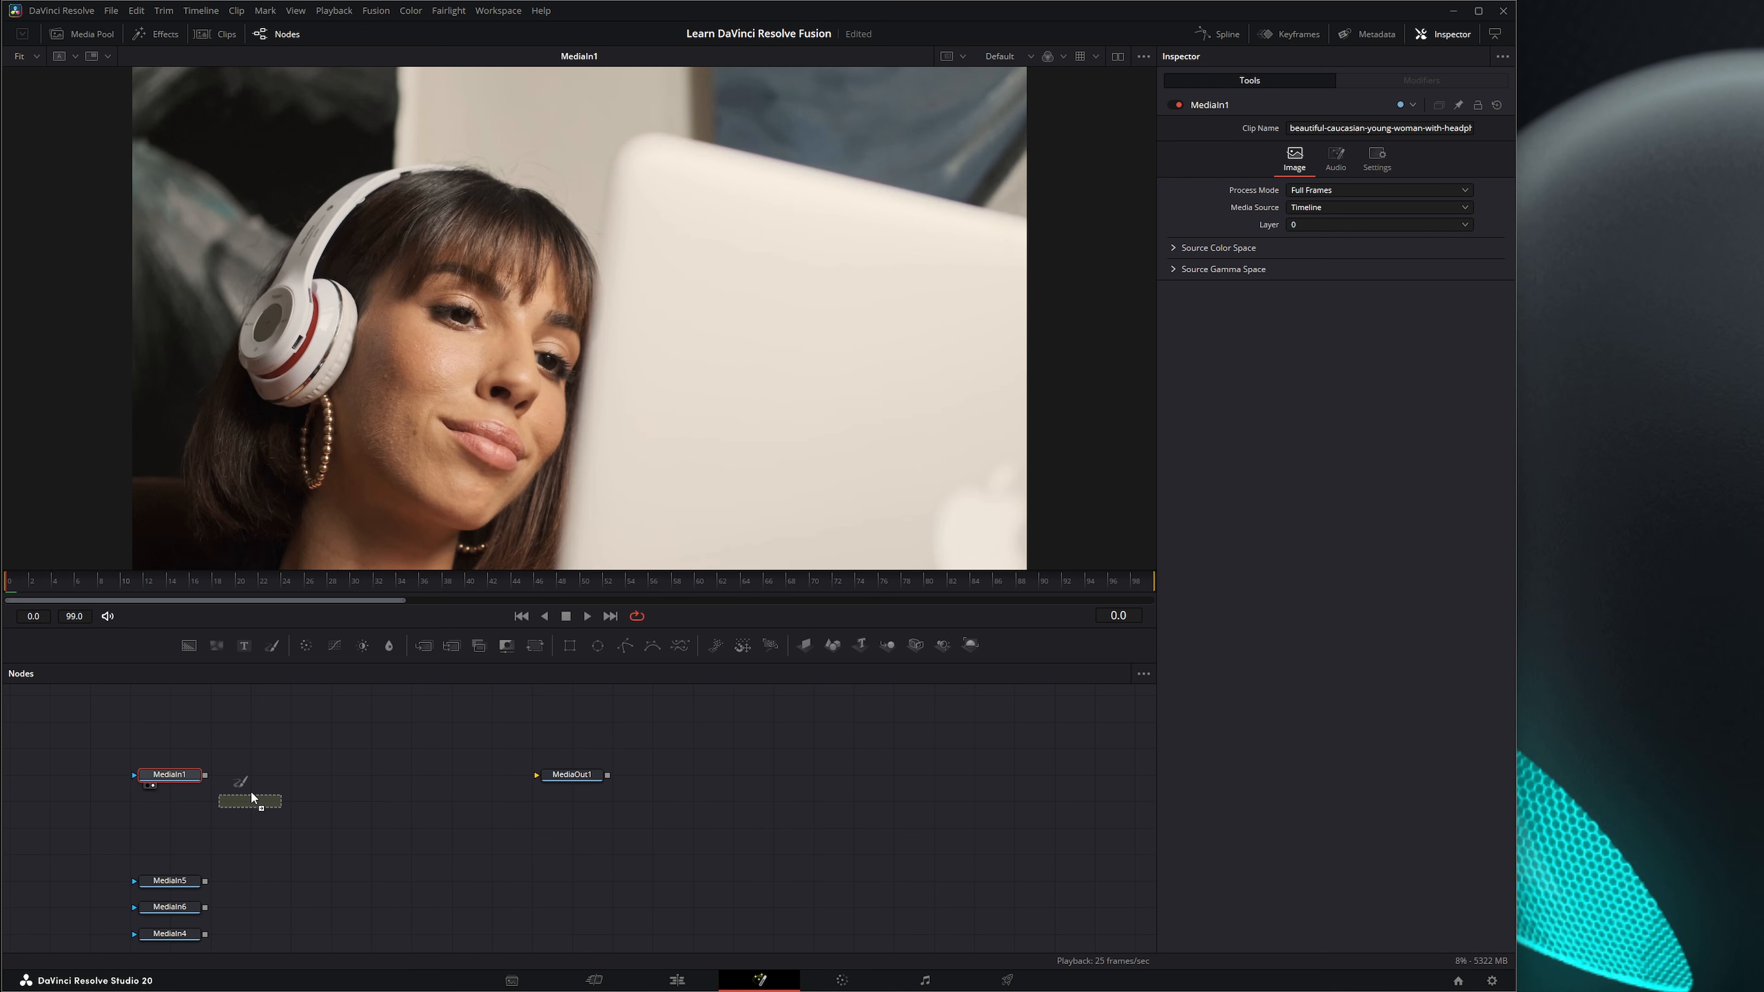
Add a Paint node after MediaIn1 and set up its Stroke tool with the Clone apply mode.
{"action": "left_click_drag", "start_coordinate": [251, 790], "coordinate": [313, 393]}
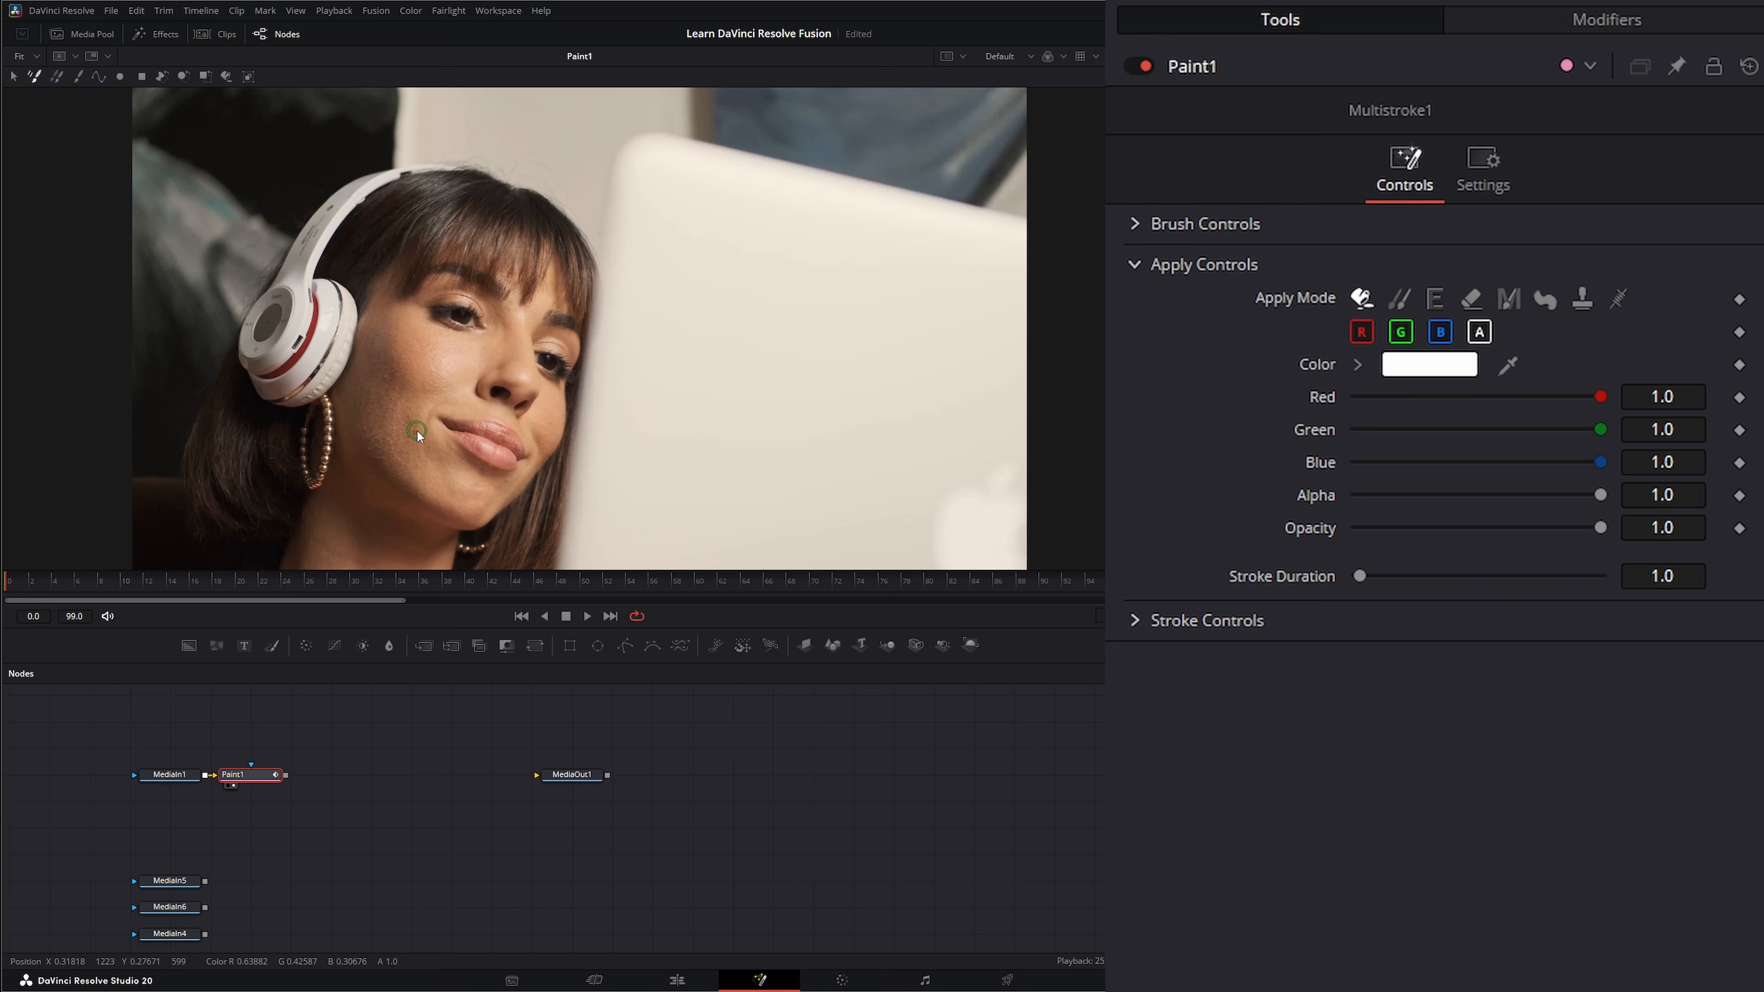
{"action": "left_click", "coordinate": [77, 78]}
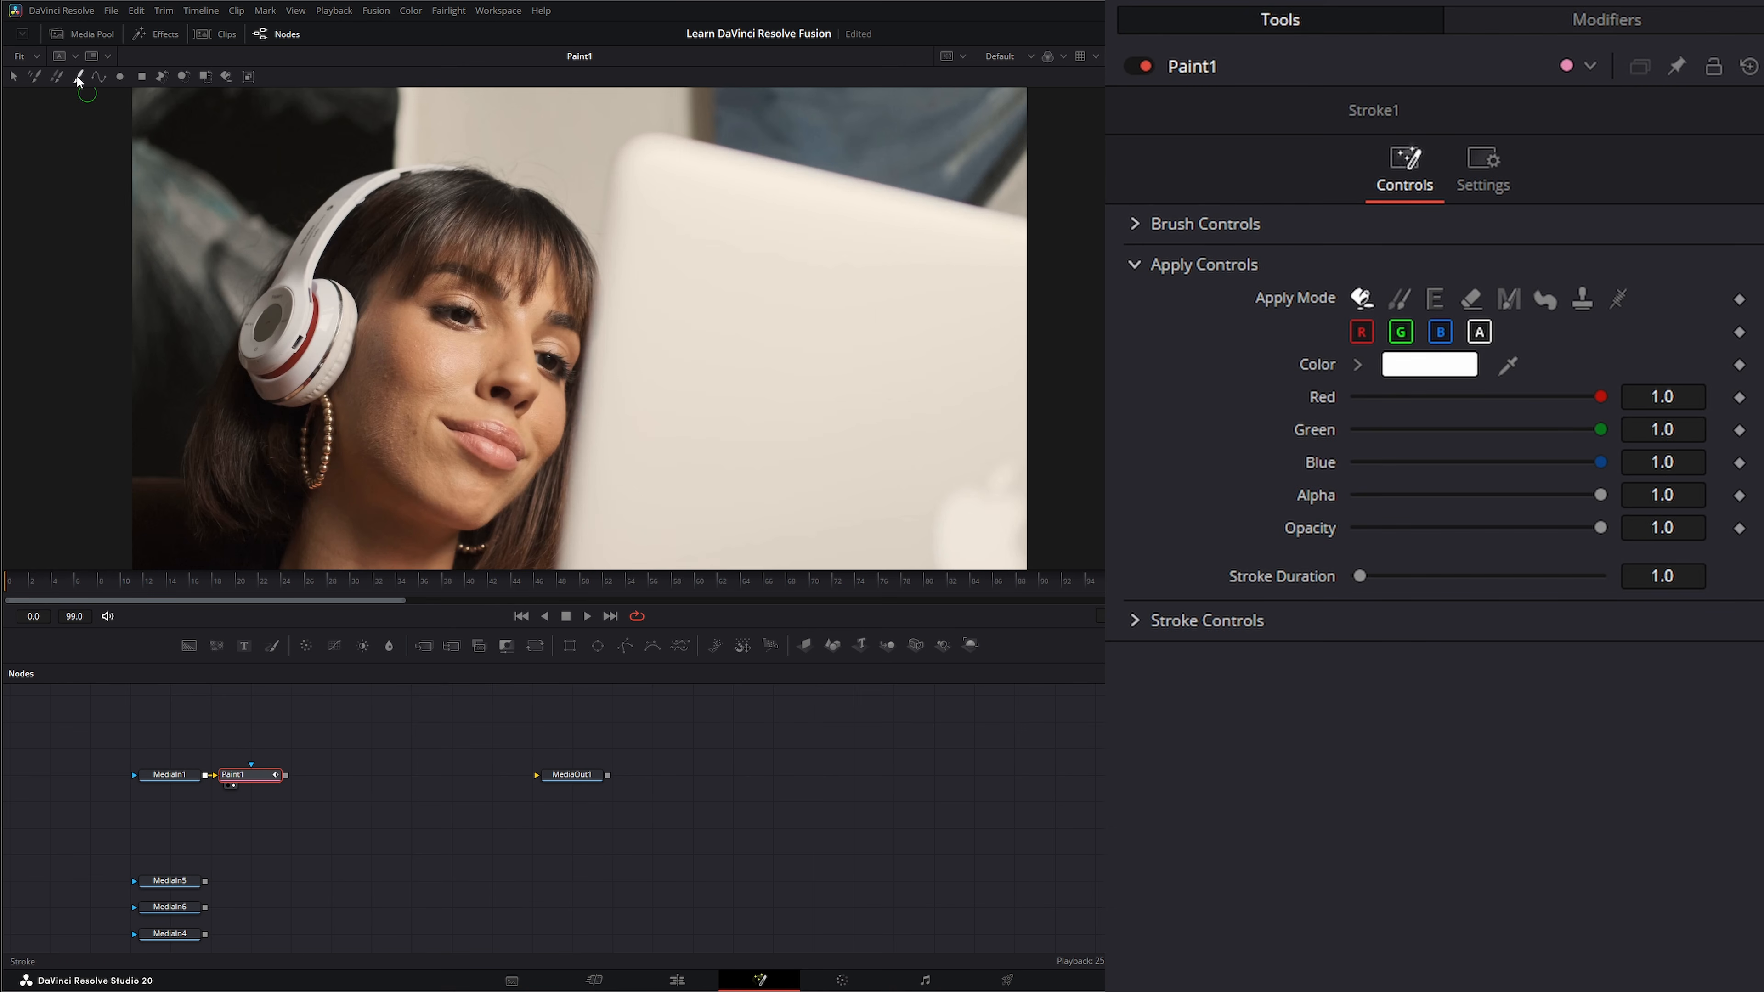
{"action": "left_click", "coordinate": [1394, 299]}
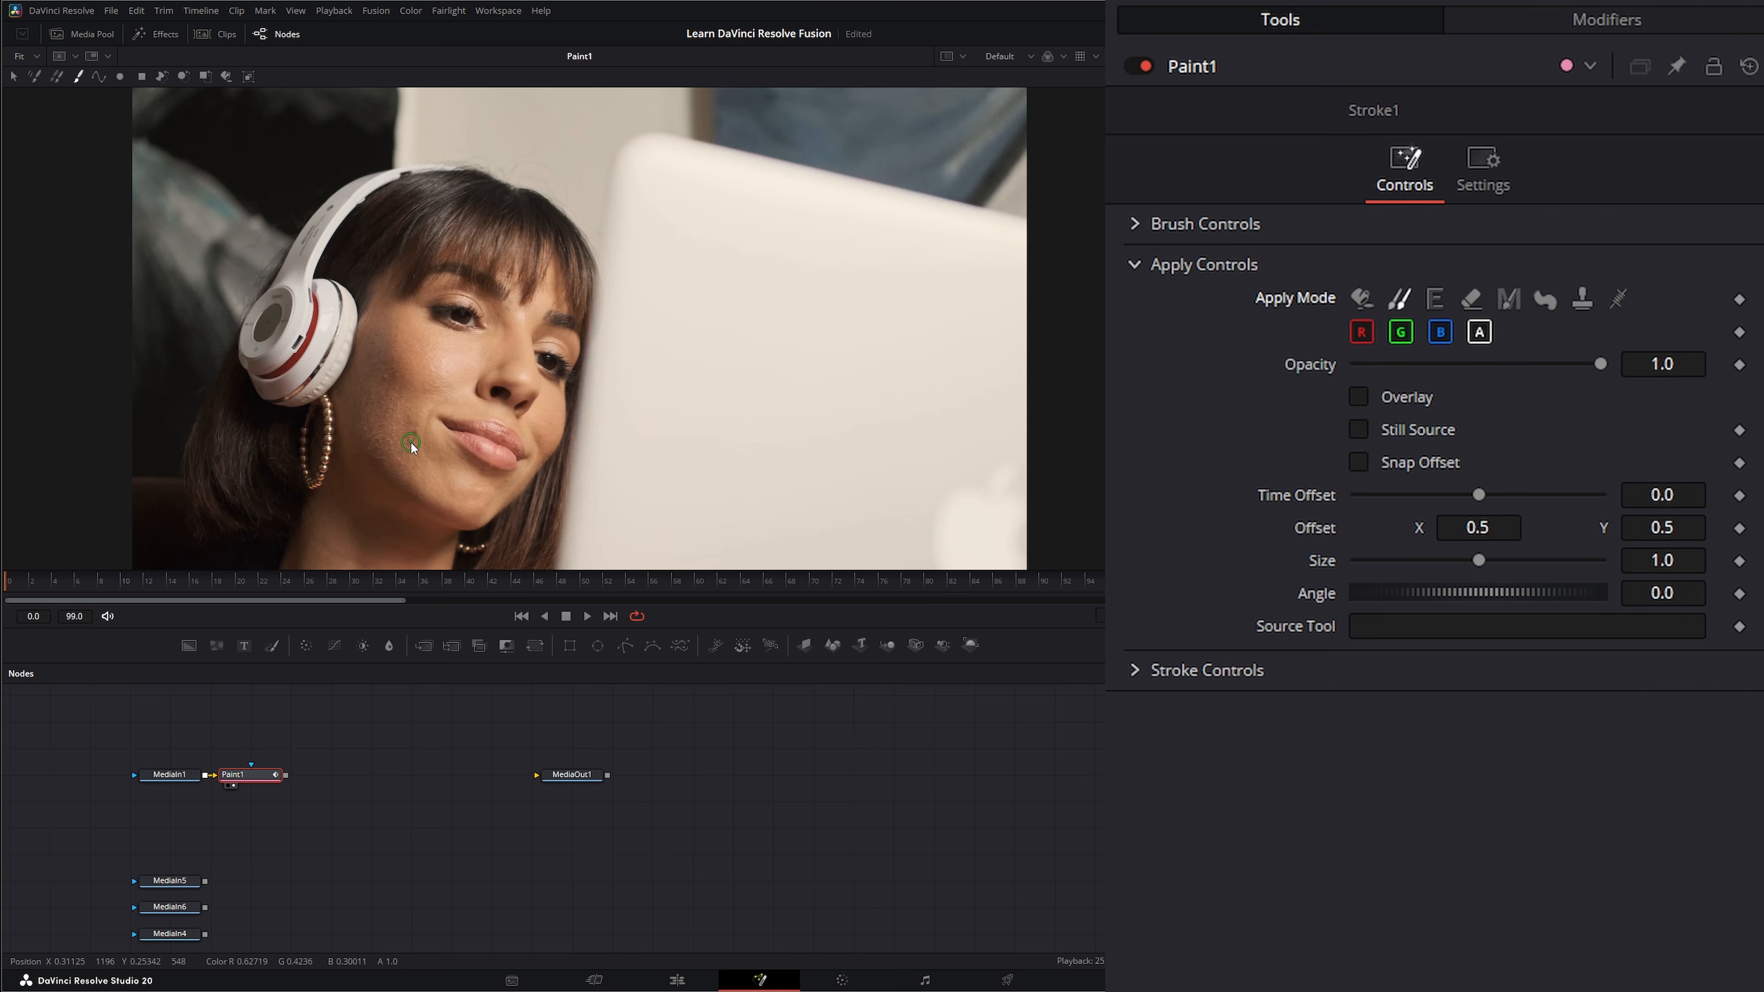
Clone nearby skin over the spot on the cheek beside the corner of the mouth at frame 0.
{"action": "scroll", "coordinate": [410, 445], "scroll_direction": "up", "scroll_amount": 2}
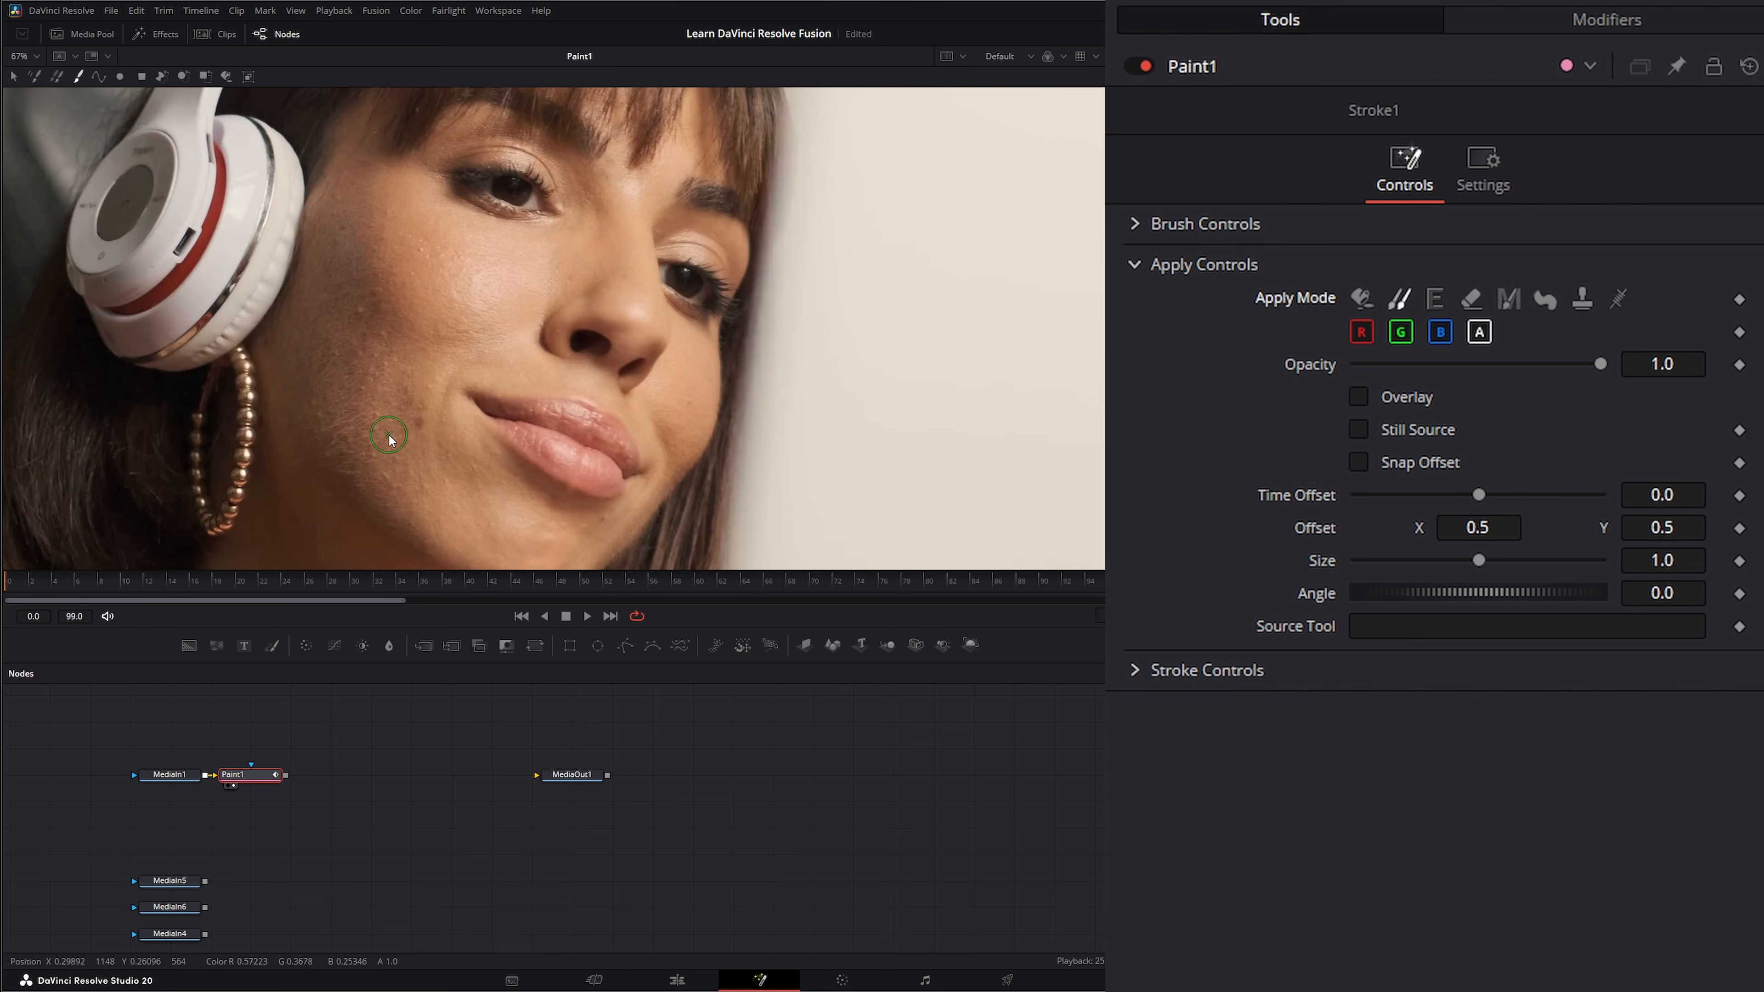
{"action": "left_click", "coordinate": [389, 436], "text": "alt"}
{"action": "left_click", "coordinate": [415, 424]}
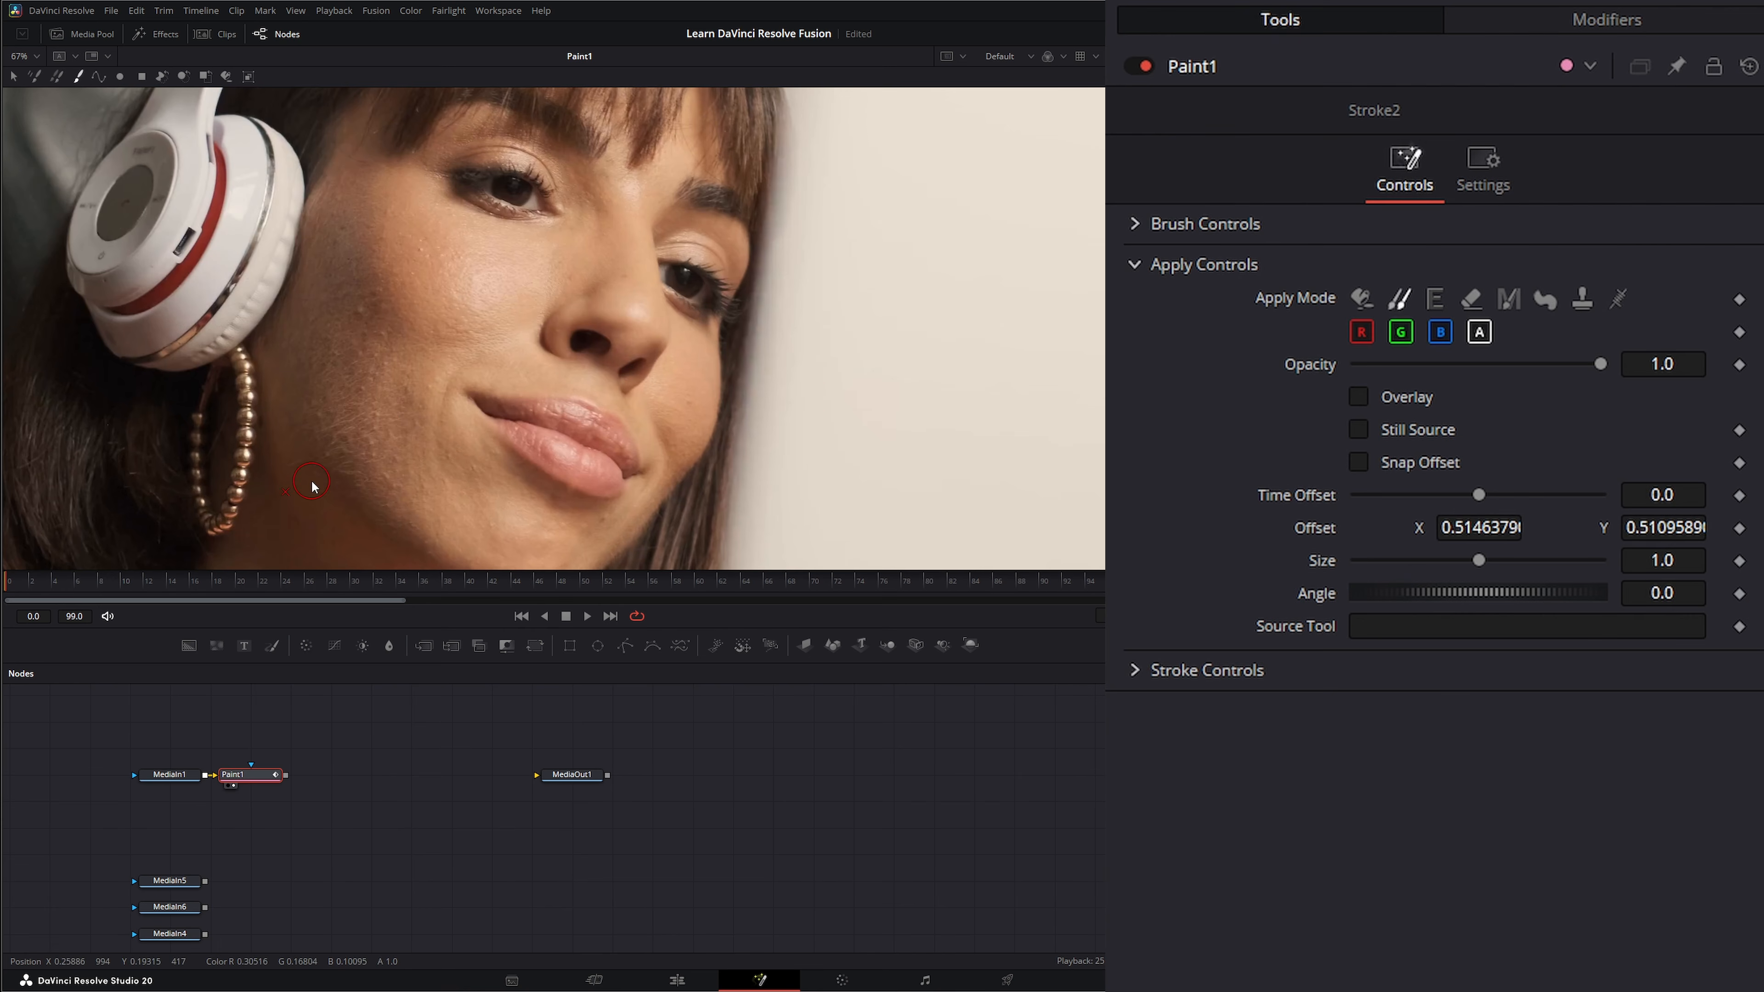
Select the clone stroke on the cheek and put it into a paint group.
{"action": "left_click", "coordinate": [13, 78]}
{"action": "mouse_move", "coordinate": [300, 308]}
{"action": "left_mouse_down"}
{"action": "mouse_move", "coordinate": [558, 561]}
{"action": "mouse_move", "coordinate": [581, 539]}
{"action": "left_mouse_up"}
{"action": "key", "text": "ctrl+g"}
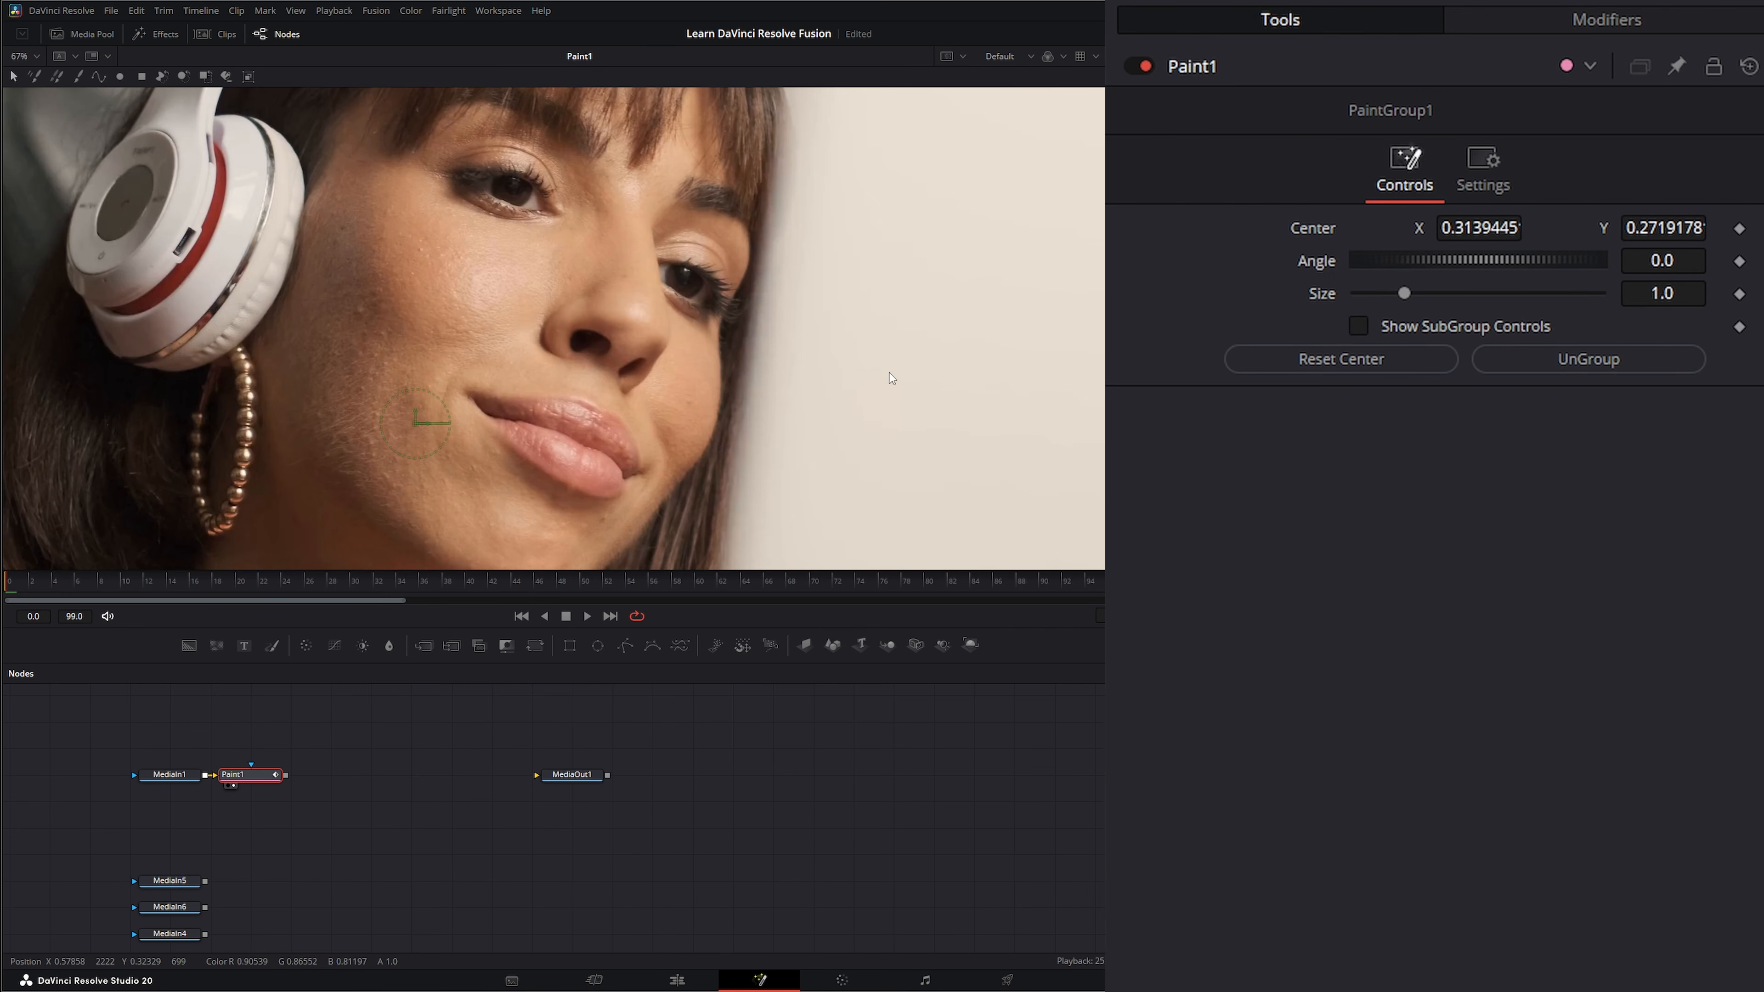
Modify the paint group's Center with Tracker position.
{"action": "right_click", "coordinate": [1317, 234]}
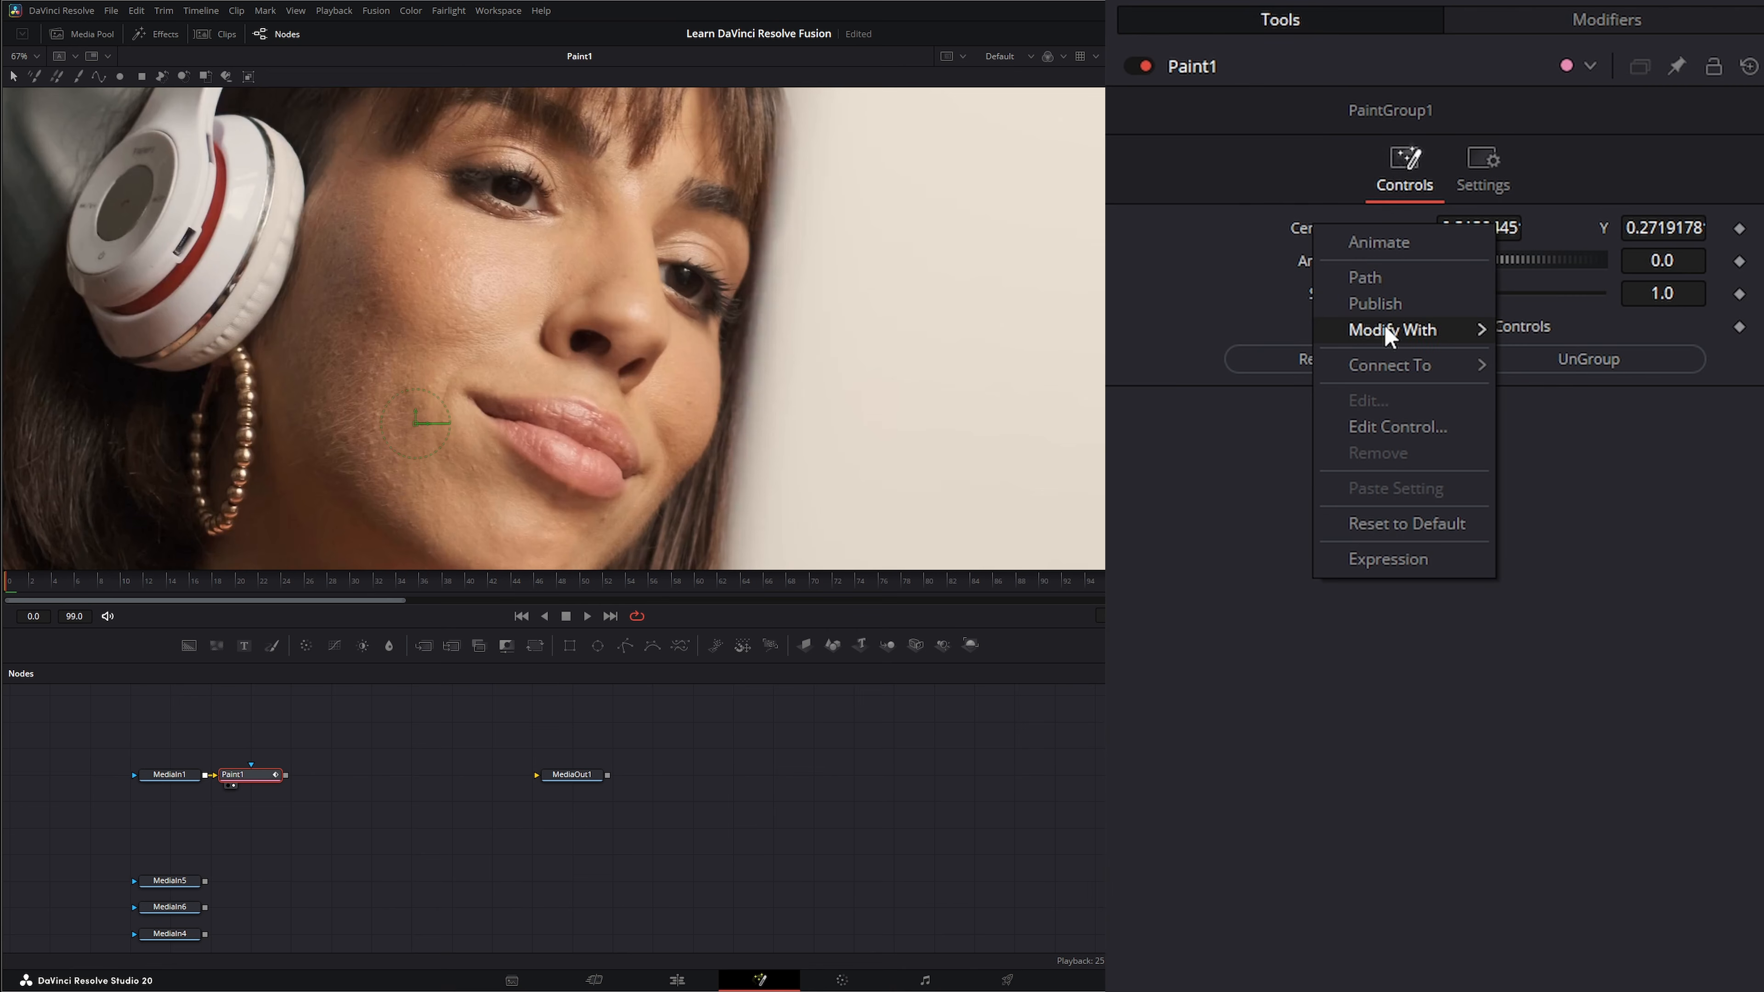
{"action": "mouse_move", "coordinate": [1396, 329]}
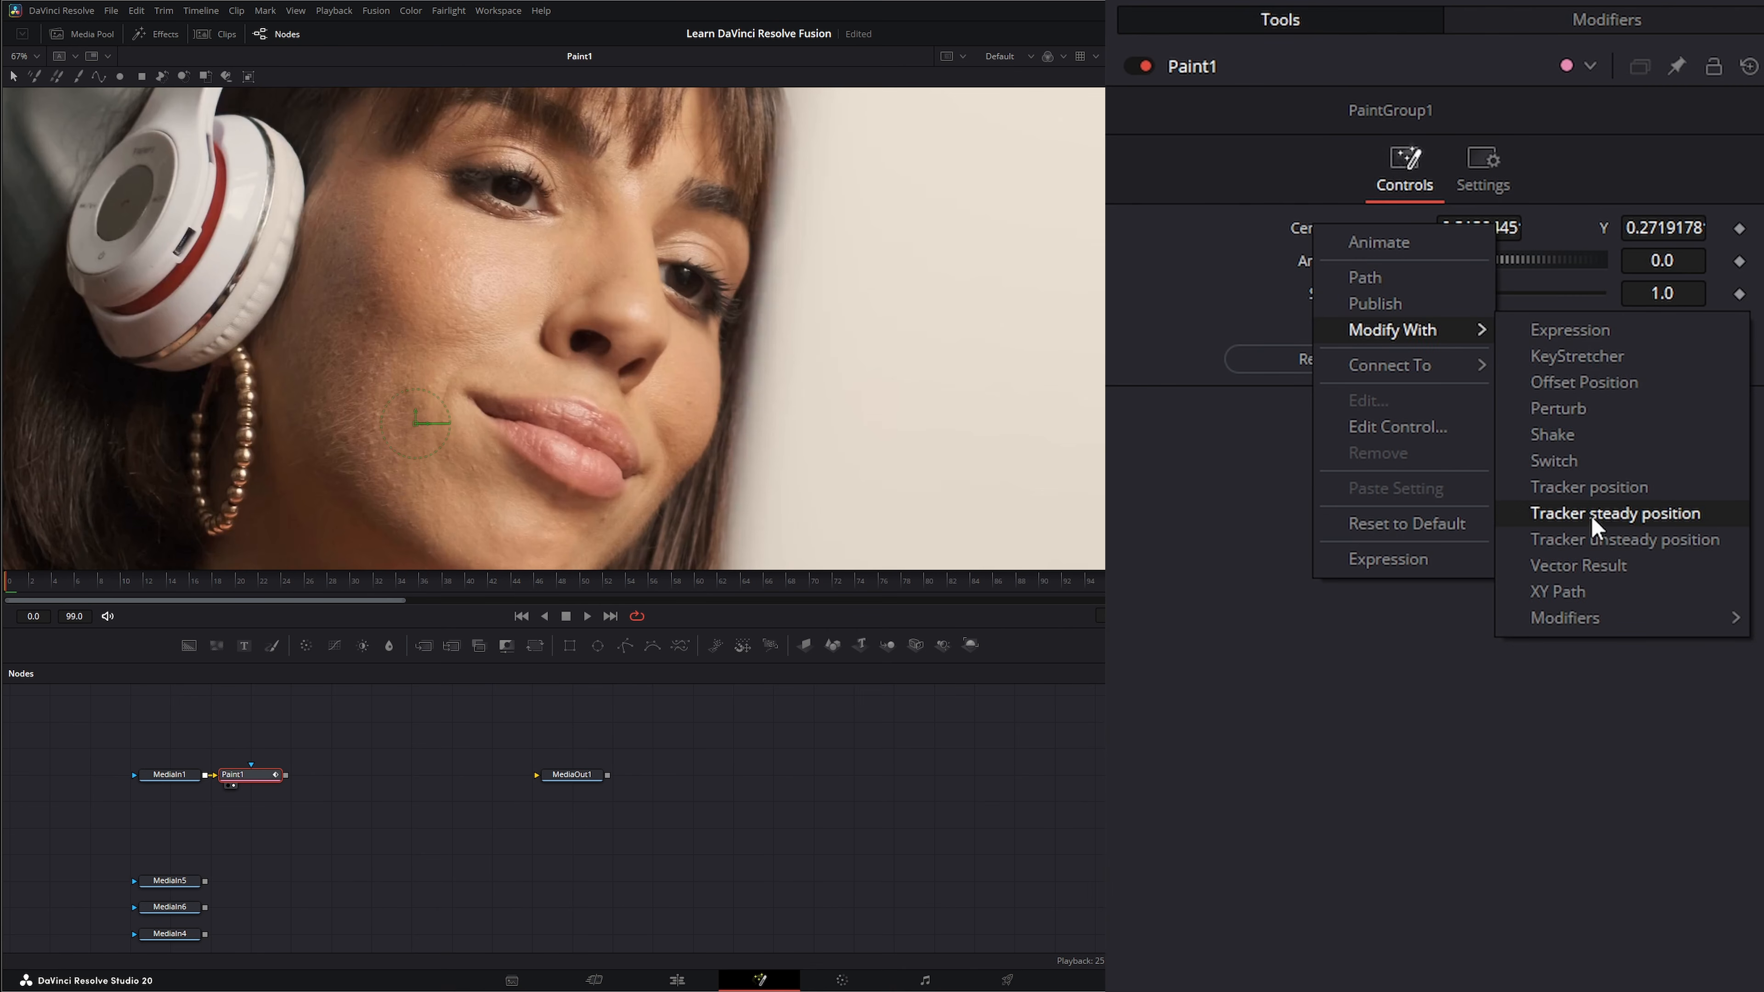
{"action": "left_click", "coordinate": [1590, 488]}
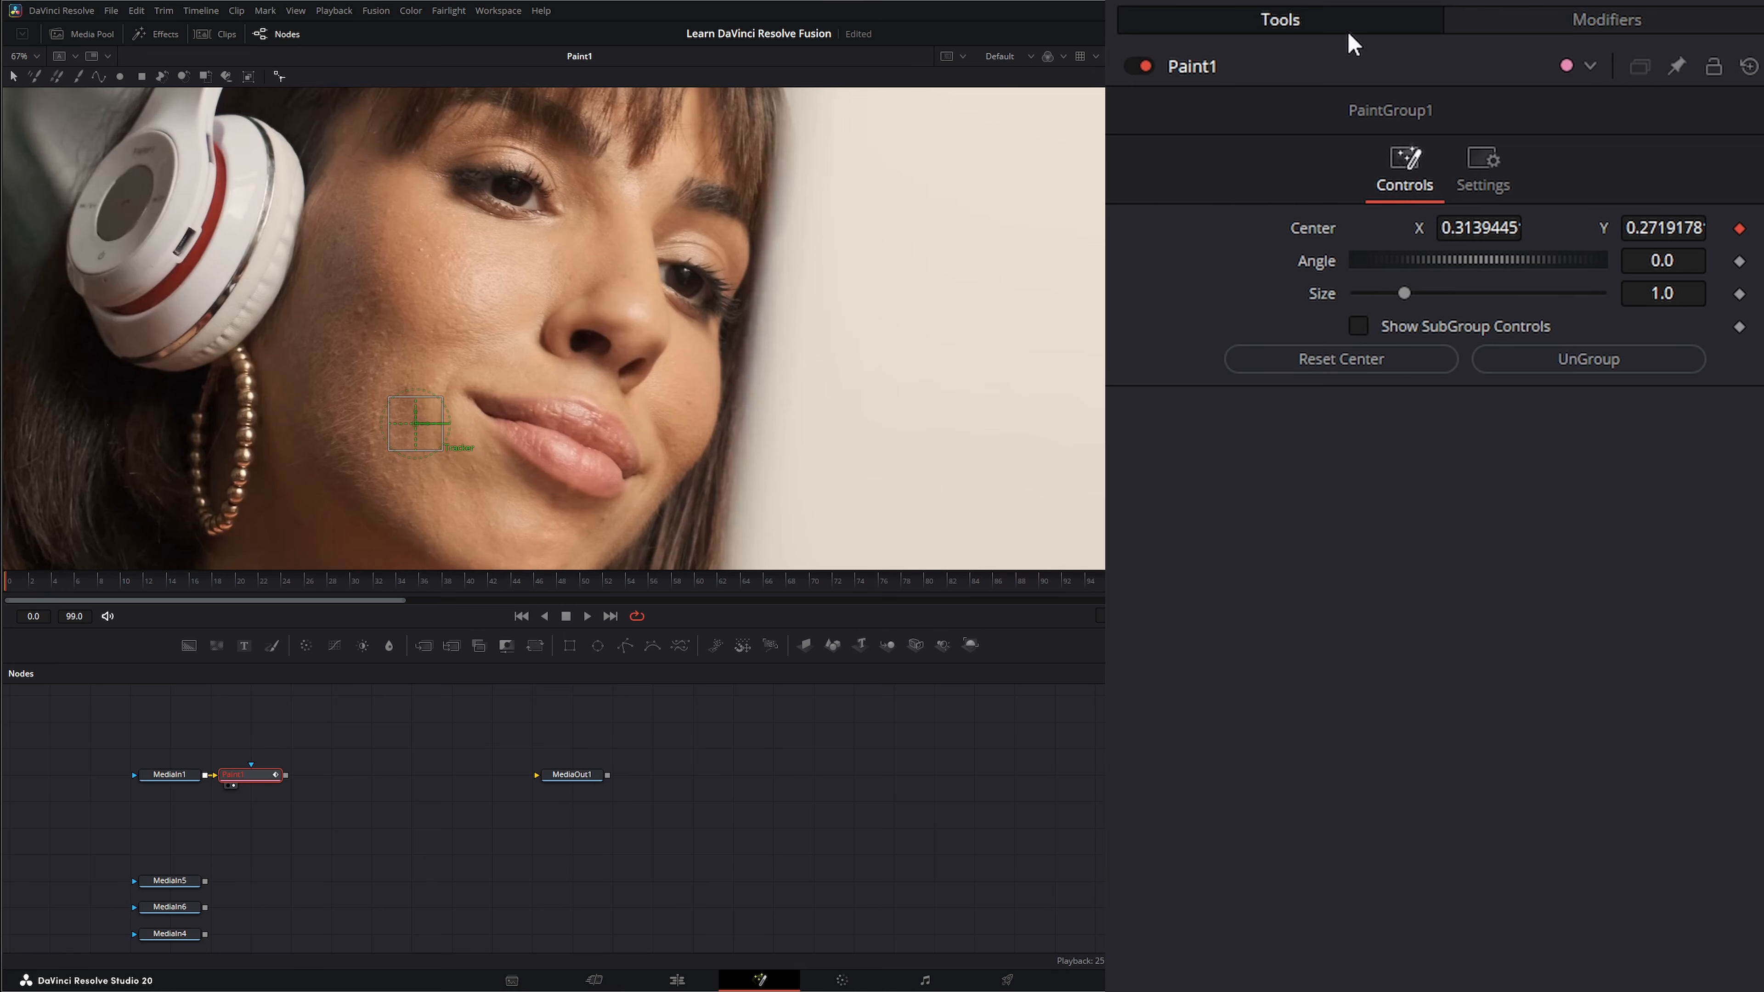
Set the Track1 modifier's tracker source to MediaIn1 and track the cheek pattern forward from frame 0.
{"action": "left_click", "coordinate": [1583, 28]}
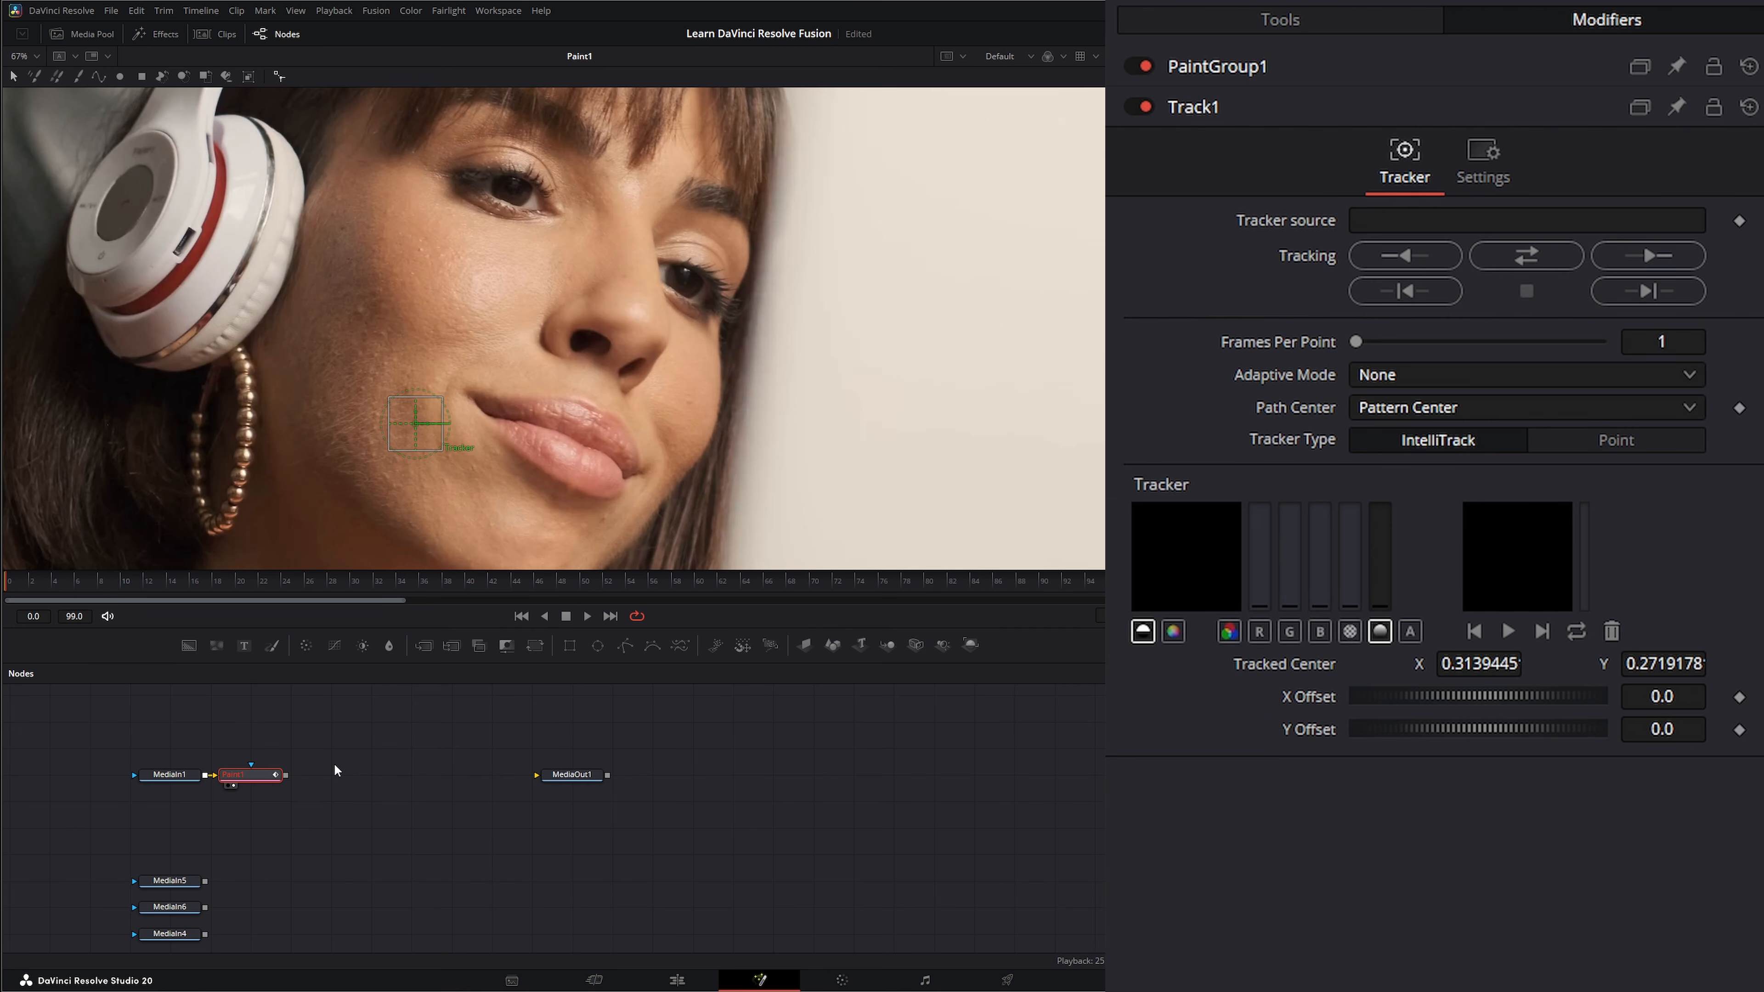
{"action": "left_click", "coordinate": [169, 774]}
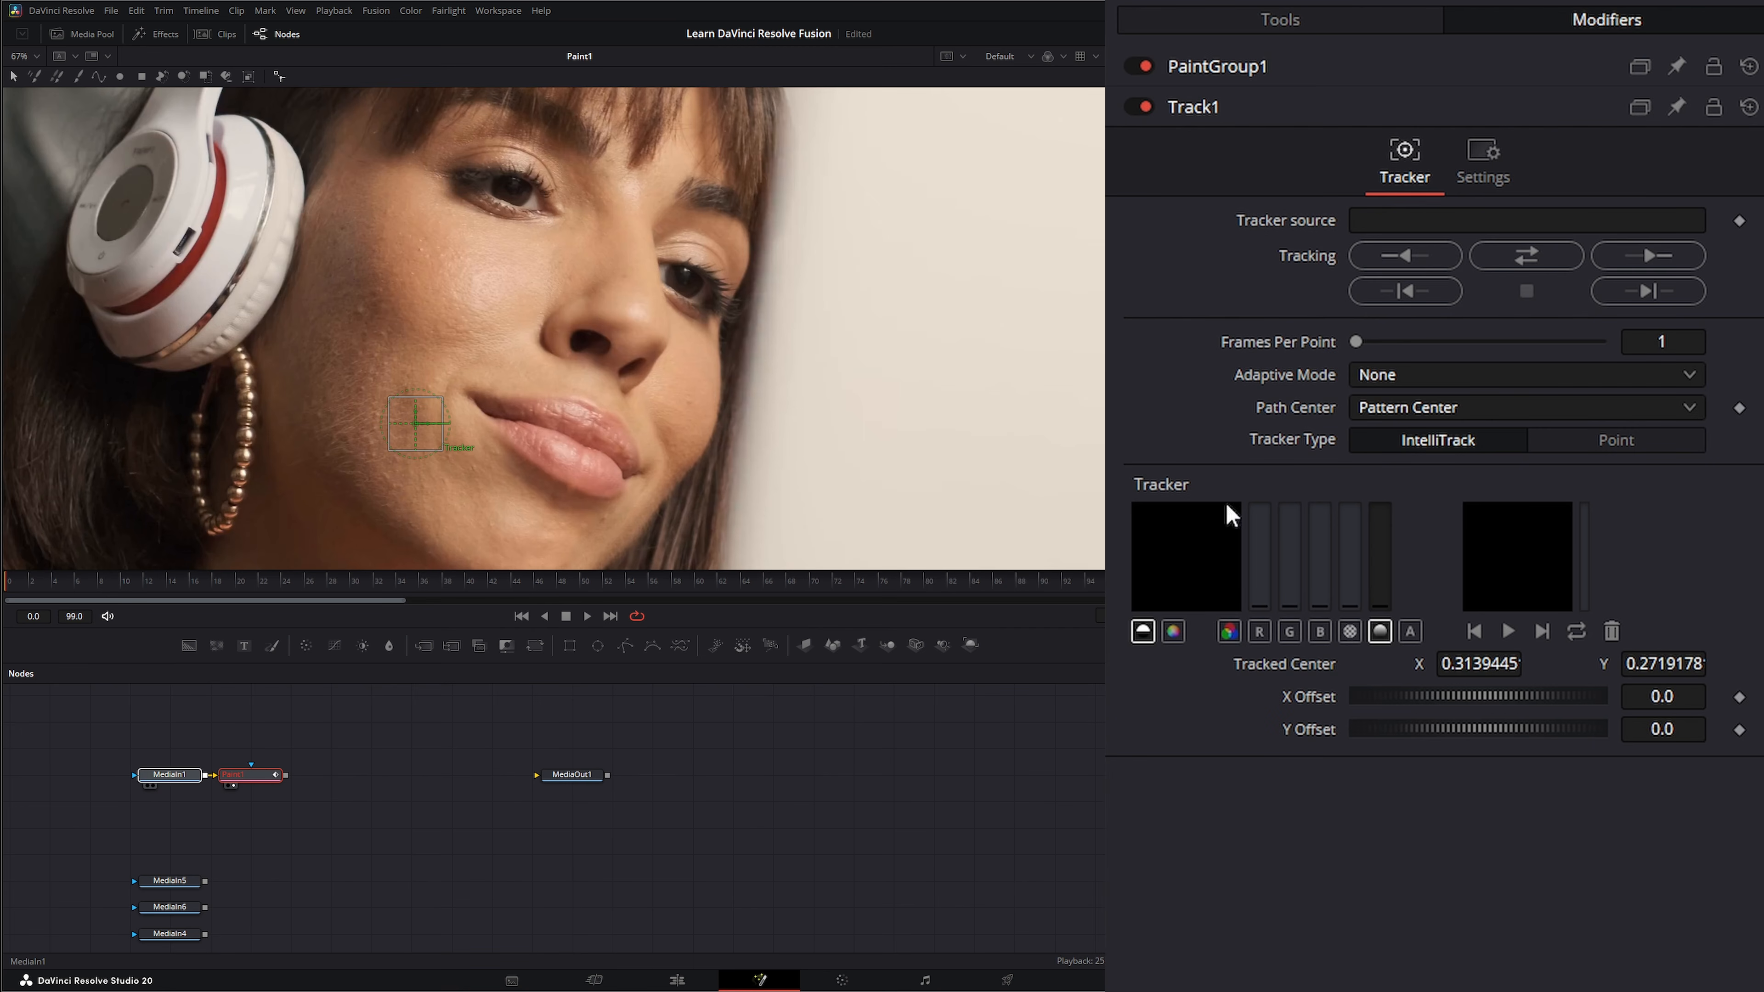
{"action": "left_click_drag", "start_coordinate": [1455, 260], "coordinate": [1484, 219]}
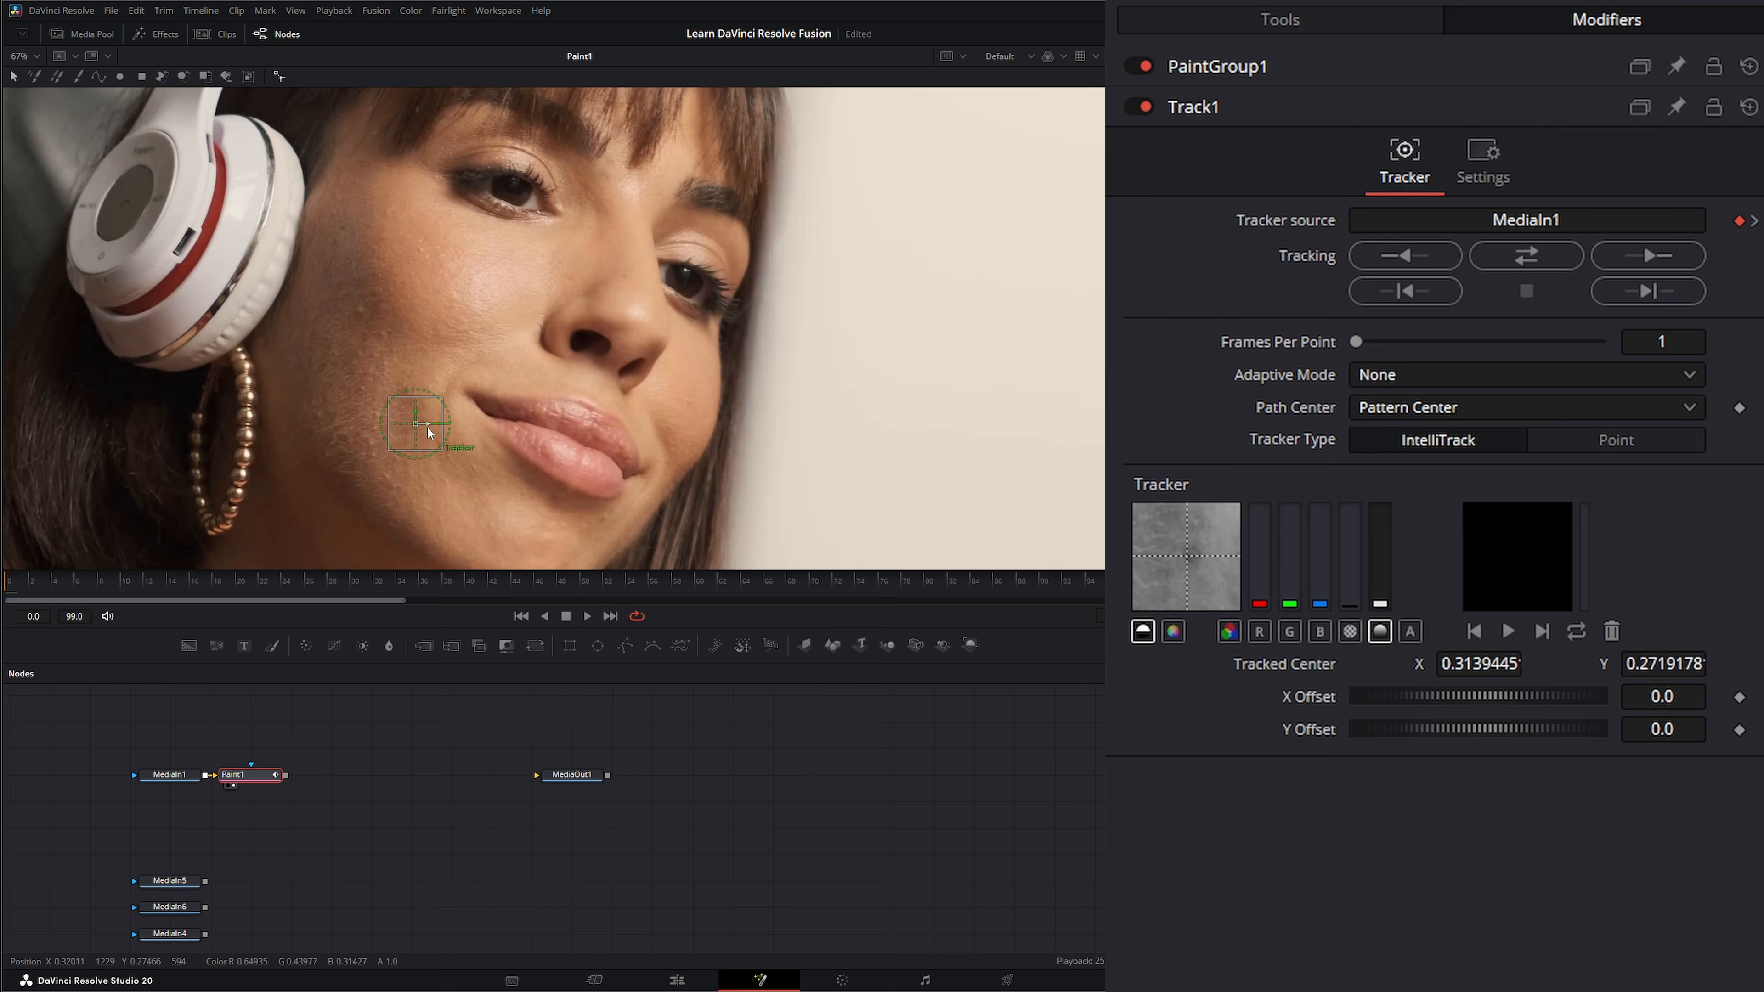
{"action": "left_click", "coordinate": [1664, 251]}
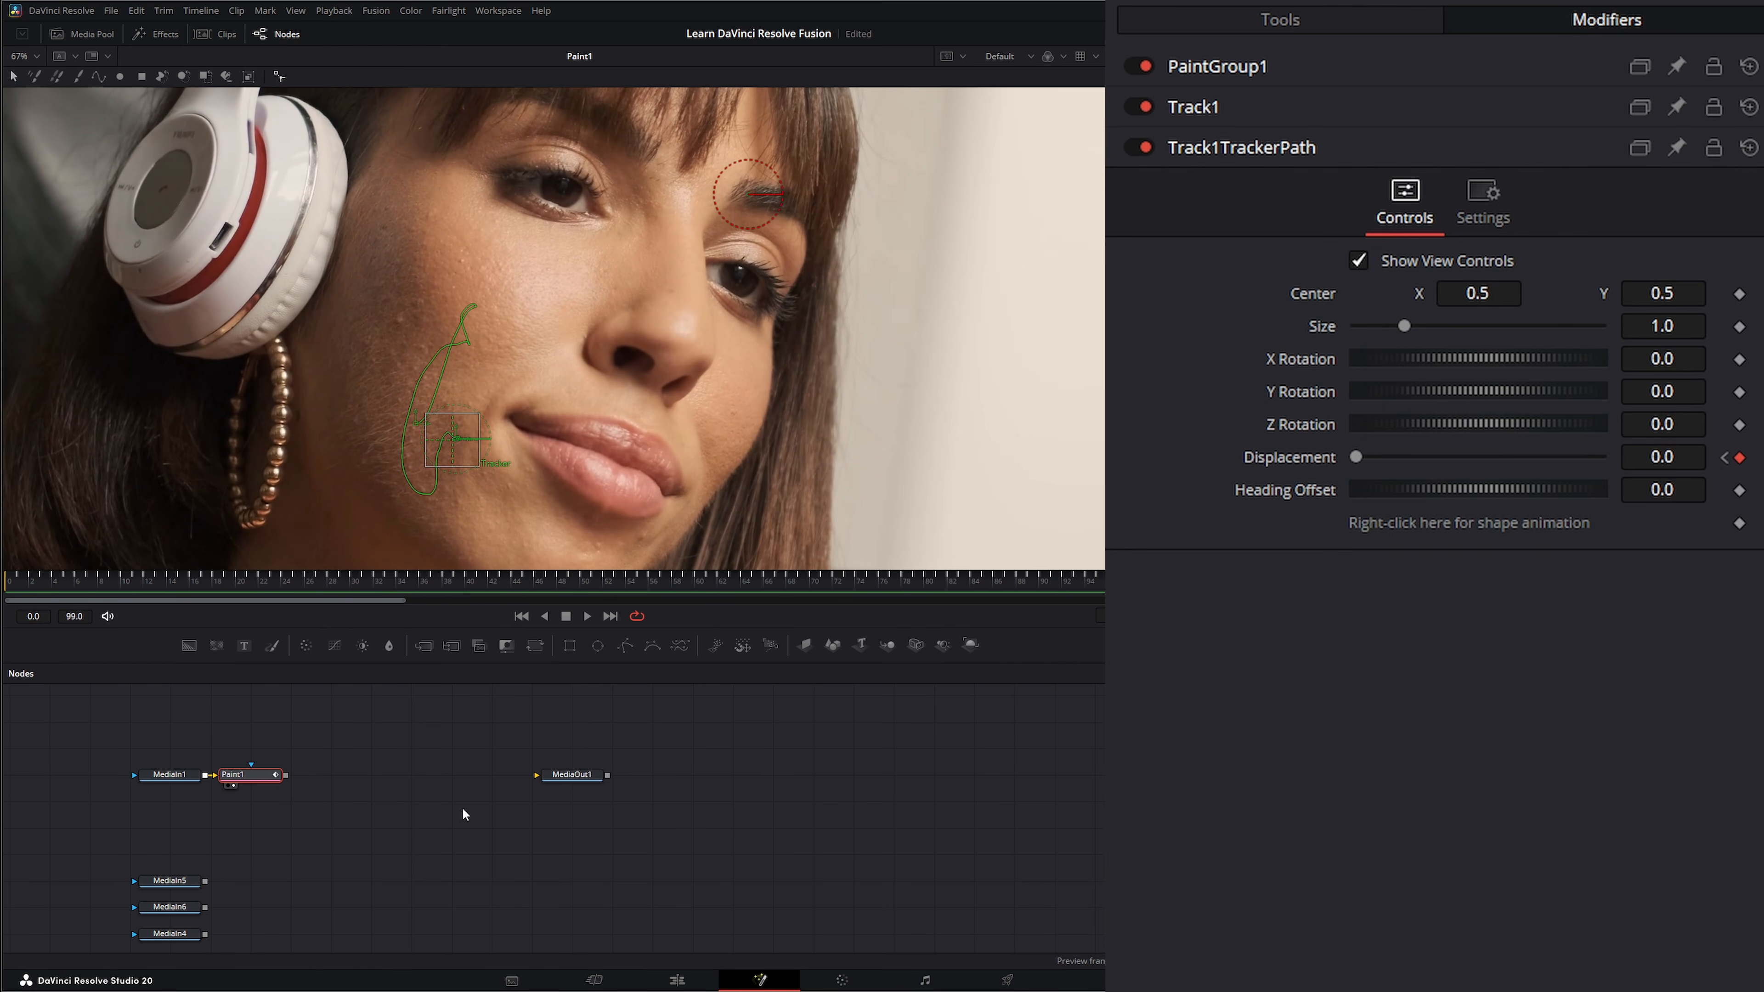
Play back the tracked cheek retouch, fit the whole frame in the viewer, and return to the first frame.
{"action": "left_click", "coordinate": [391, 767]}
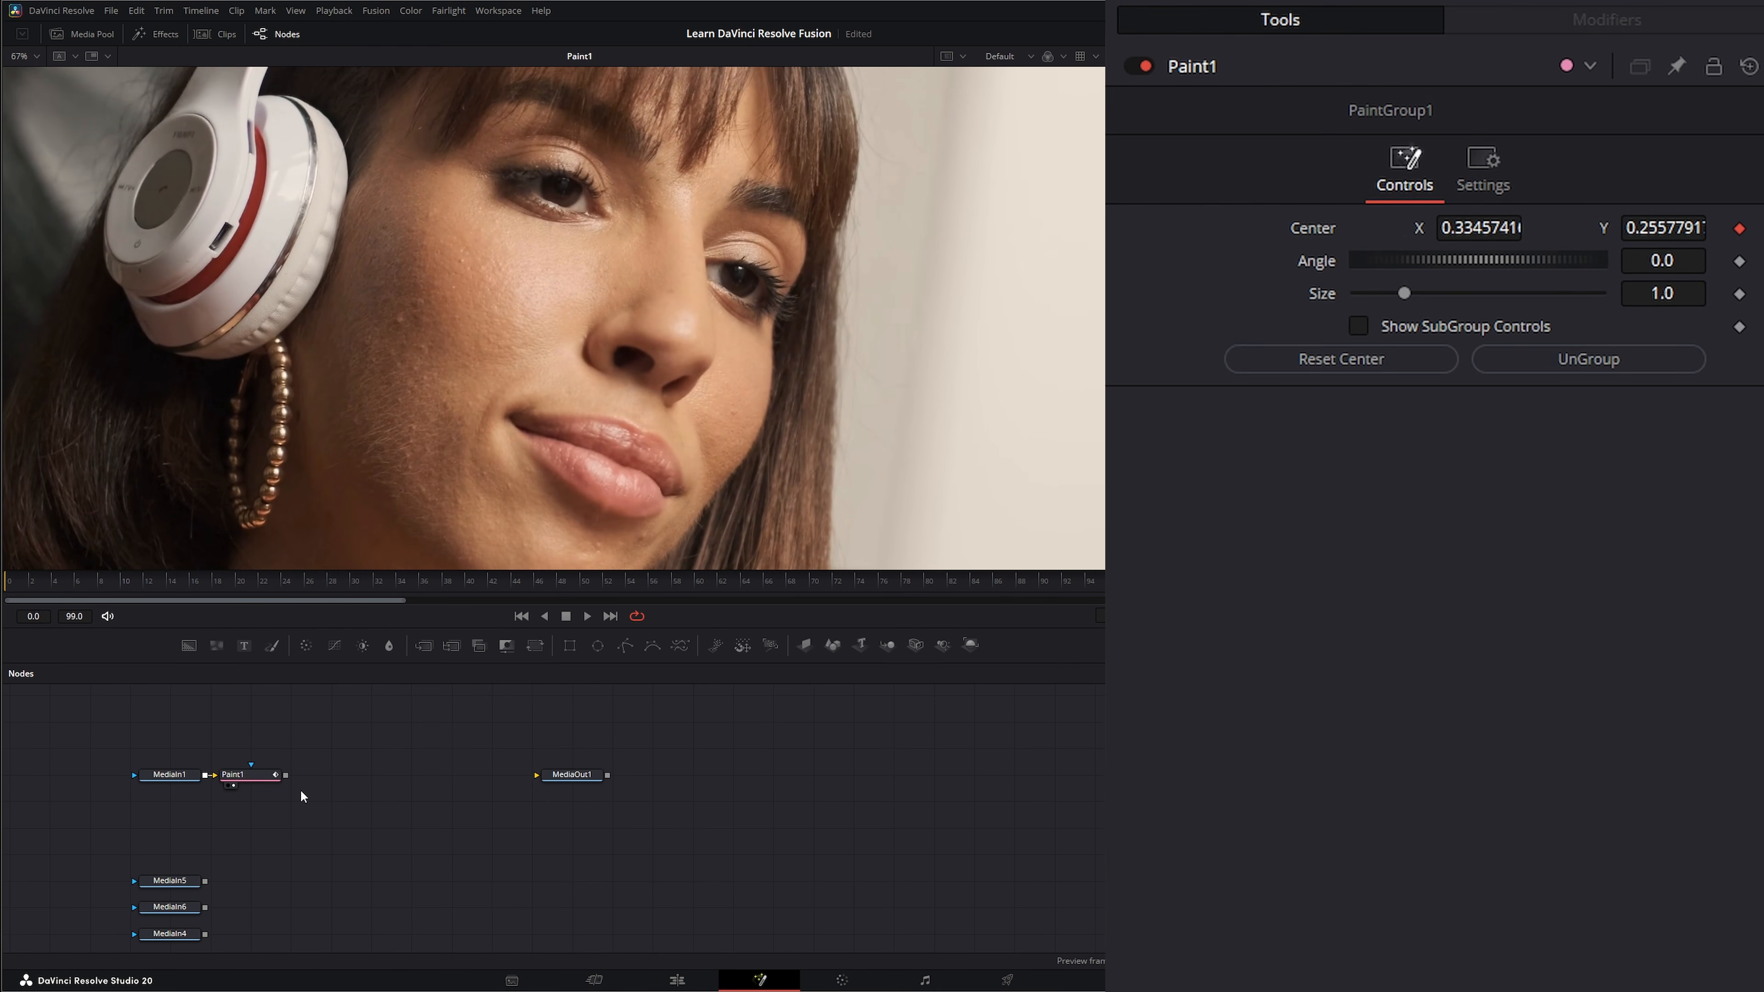
{"action": "left_click", "coordinate": [586, 615]}
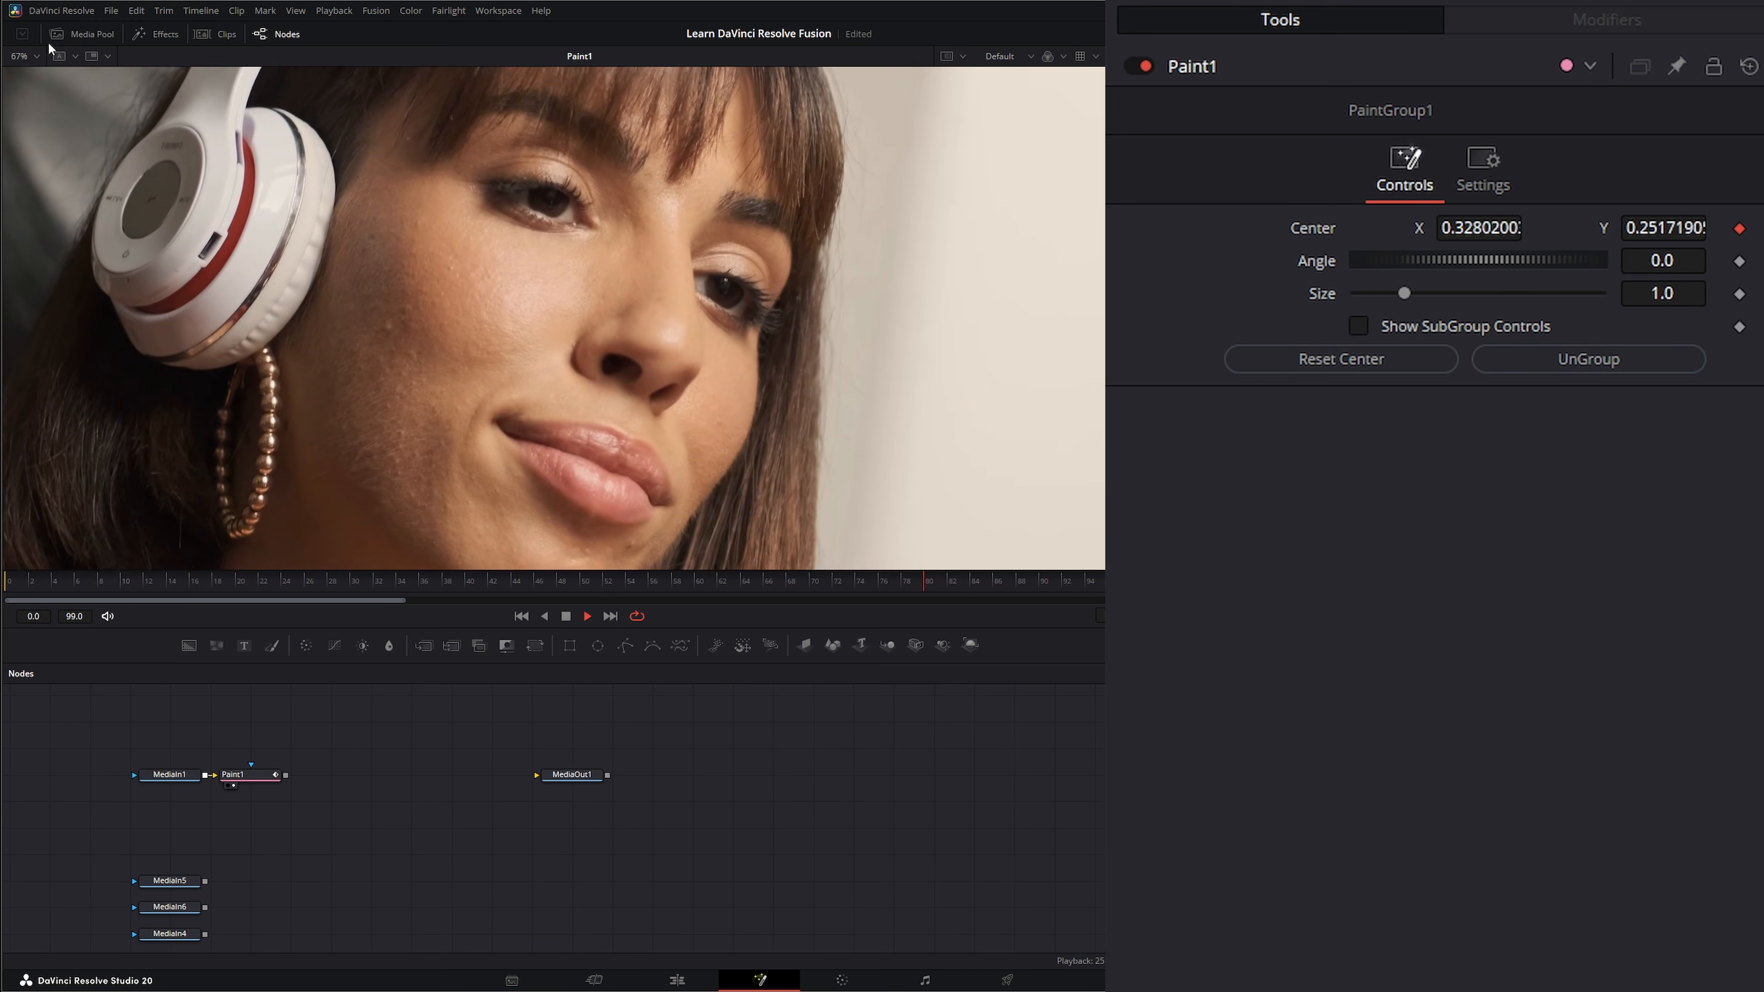
{"action": "left_click", "coordinate": [22, 56]}
{"action": "left_click", "coordinate": [24, 78]}
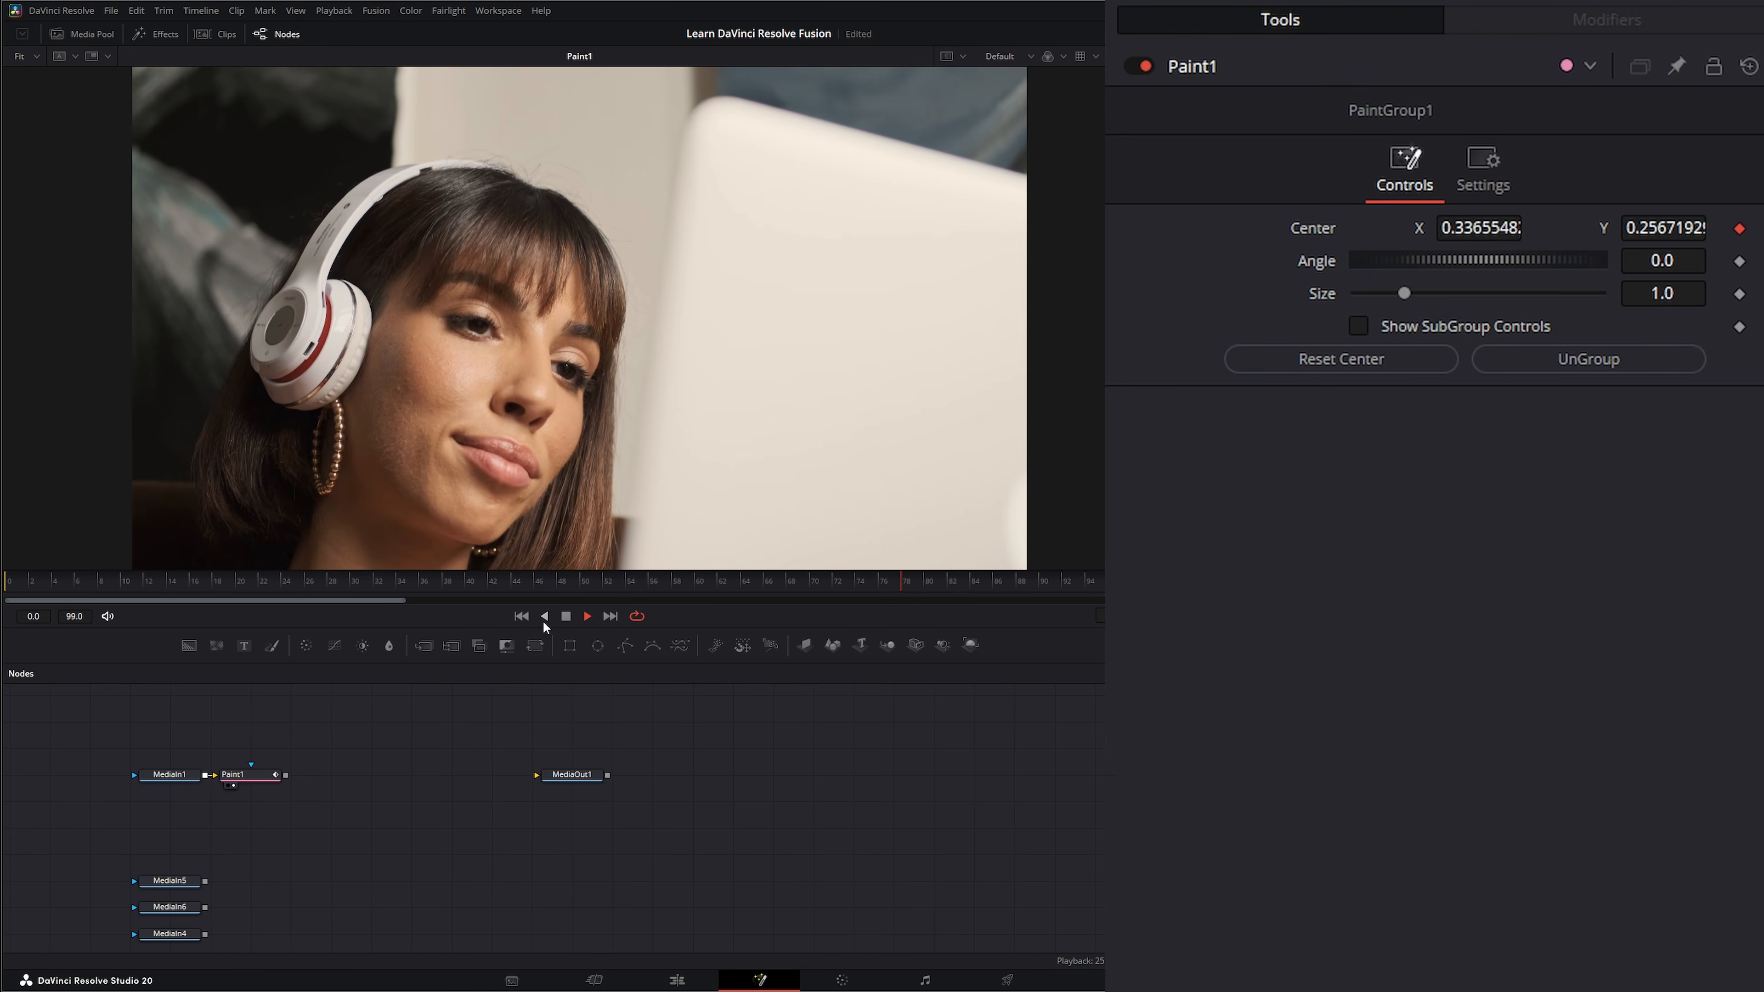
{"action": "left_click", "coordinate": [566, 616]}
{"action": "left_click", "coordinate": [522, 616]}
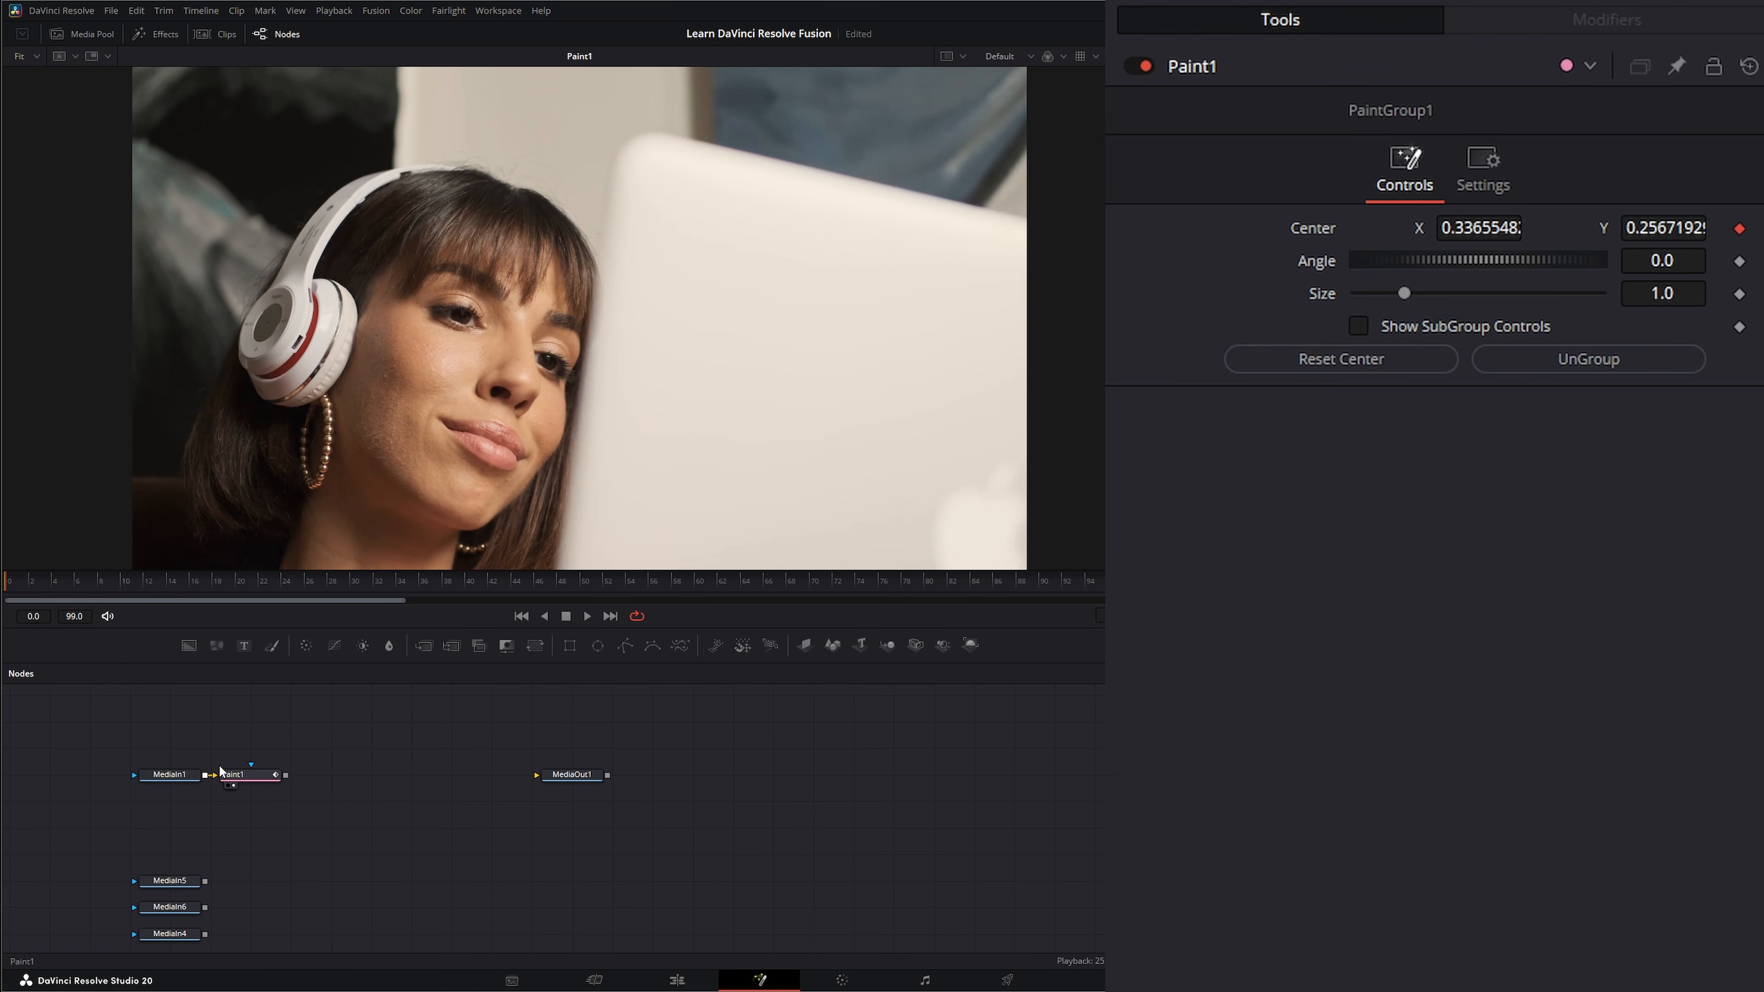
Examine the Track1 modifier's tracker settings on Paint1.
{"action": "left_click", "coordinate": [247, 772]}
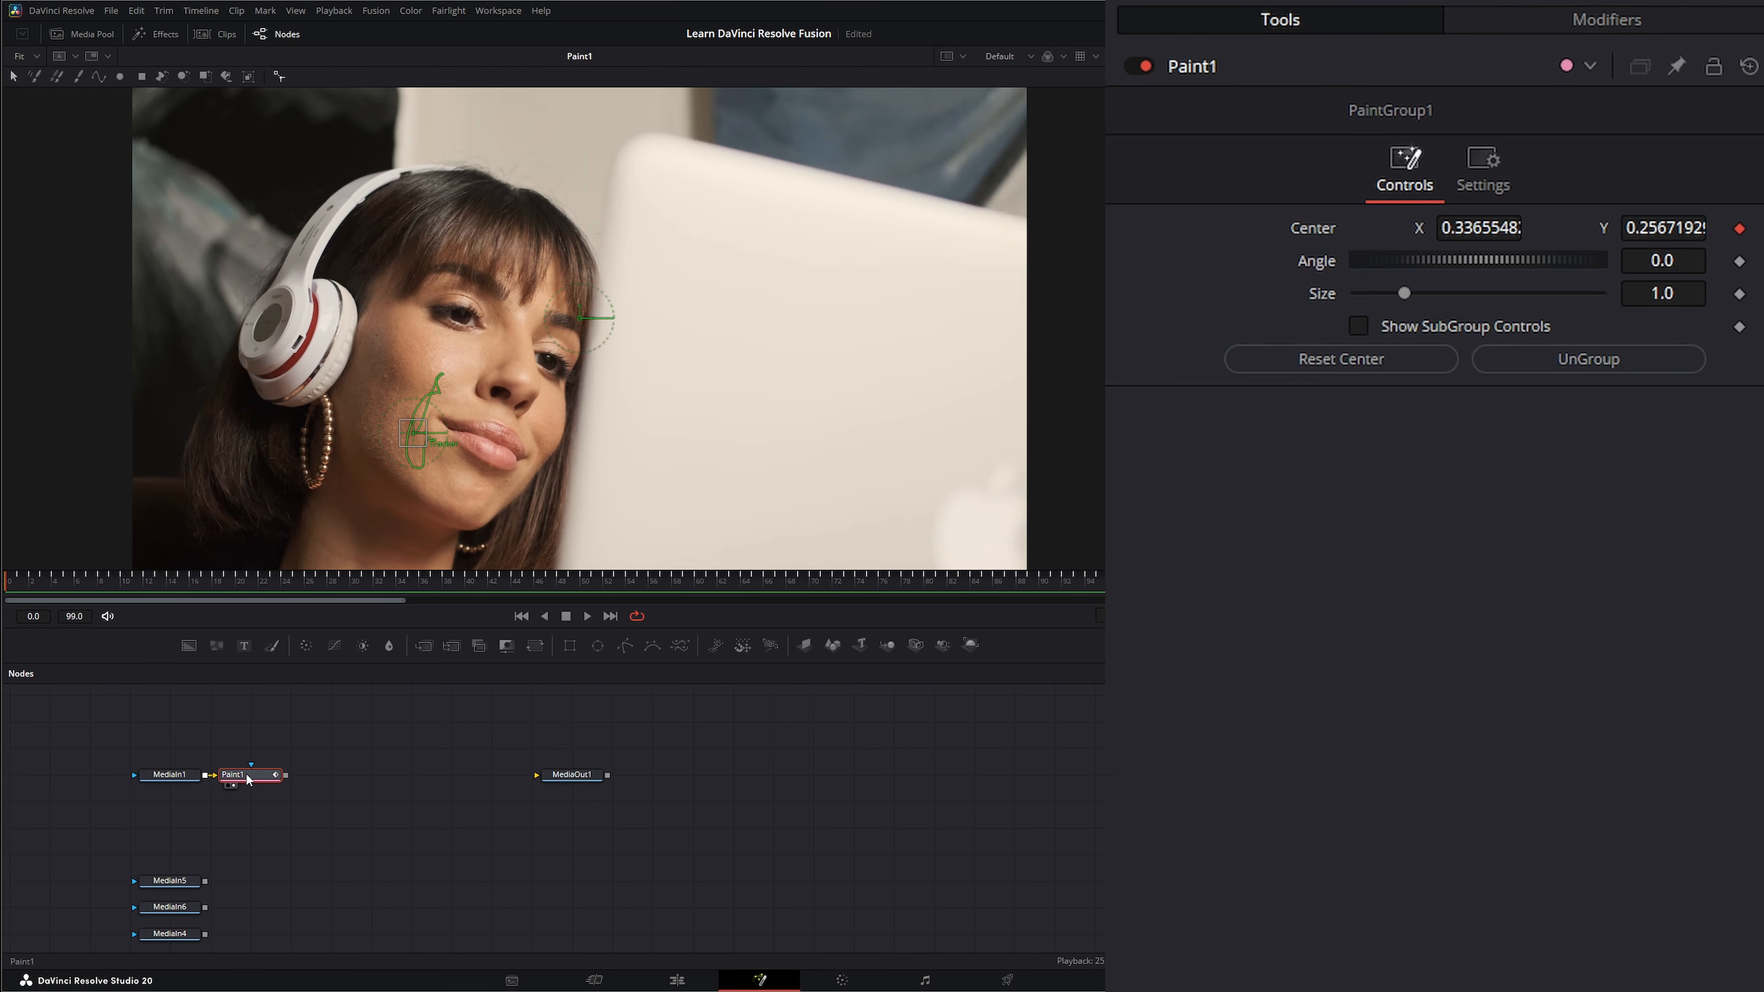
{"action": "left_click", "coordinate": [1575, 26]}
{"action": "left_click", "coordinate": [1198, 492]}
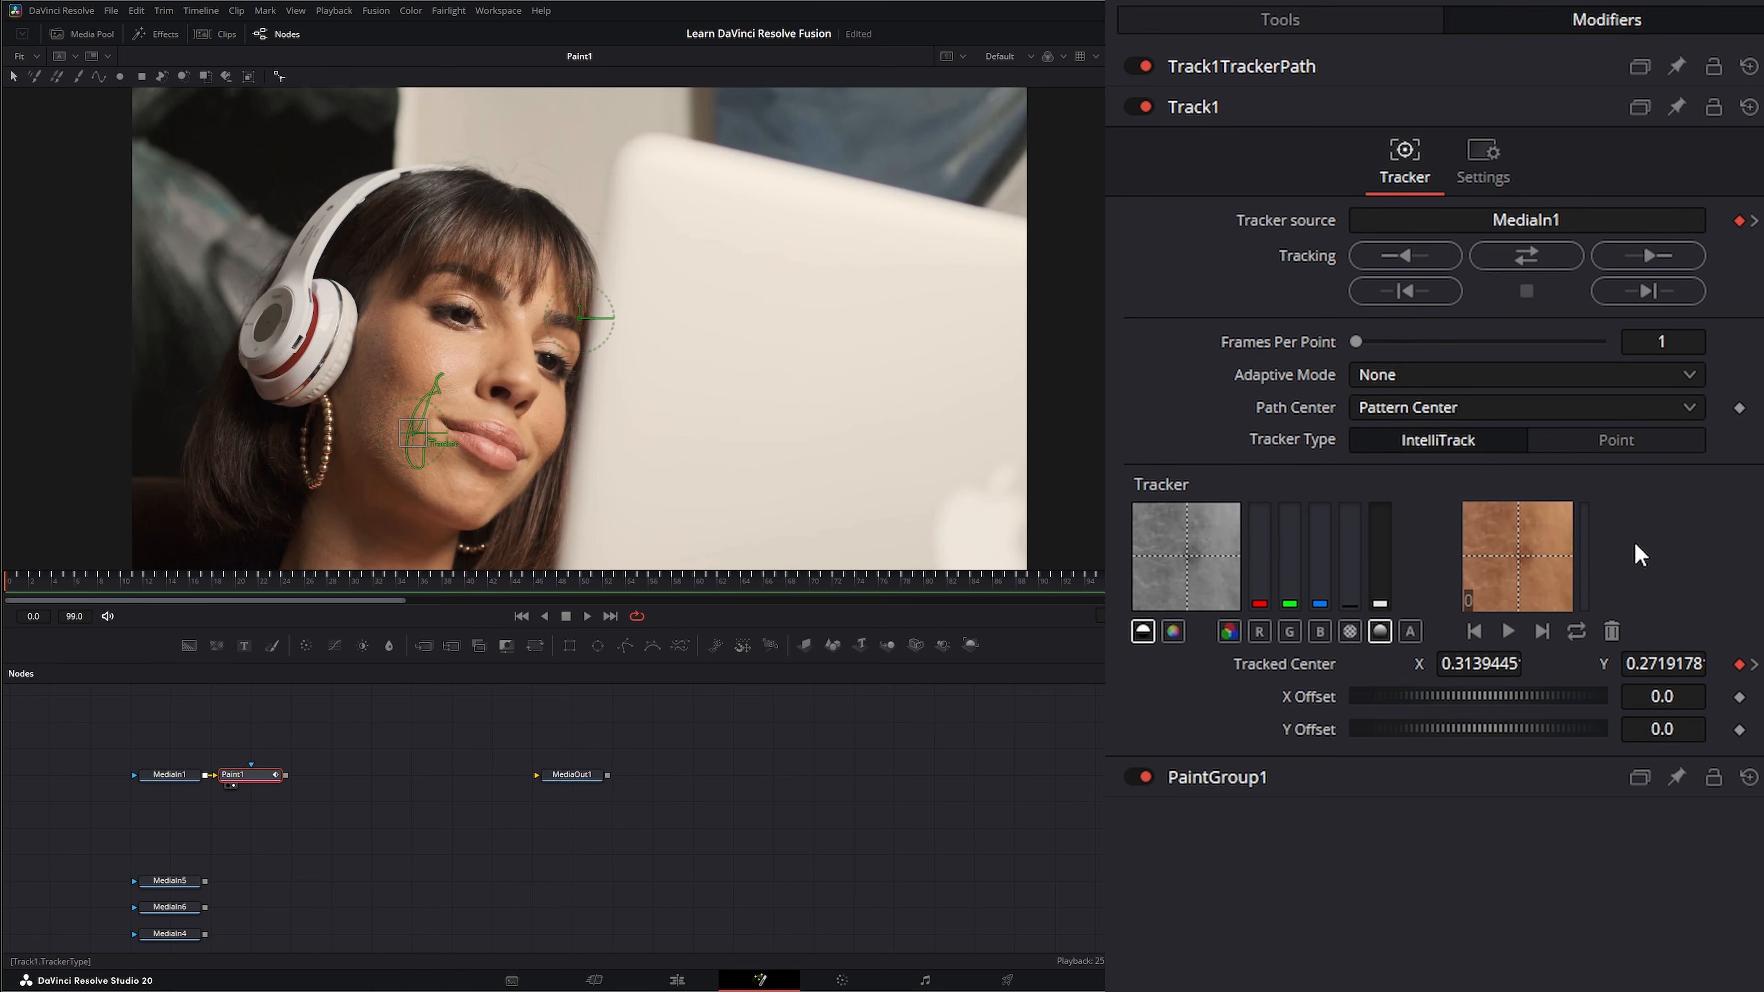
Delete the Paint1 node and show the MediaIn5 dancers clip in the viewer.
{"action": "left_click", "coordinate": [325, 831]}
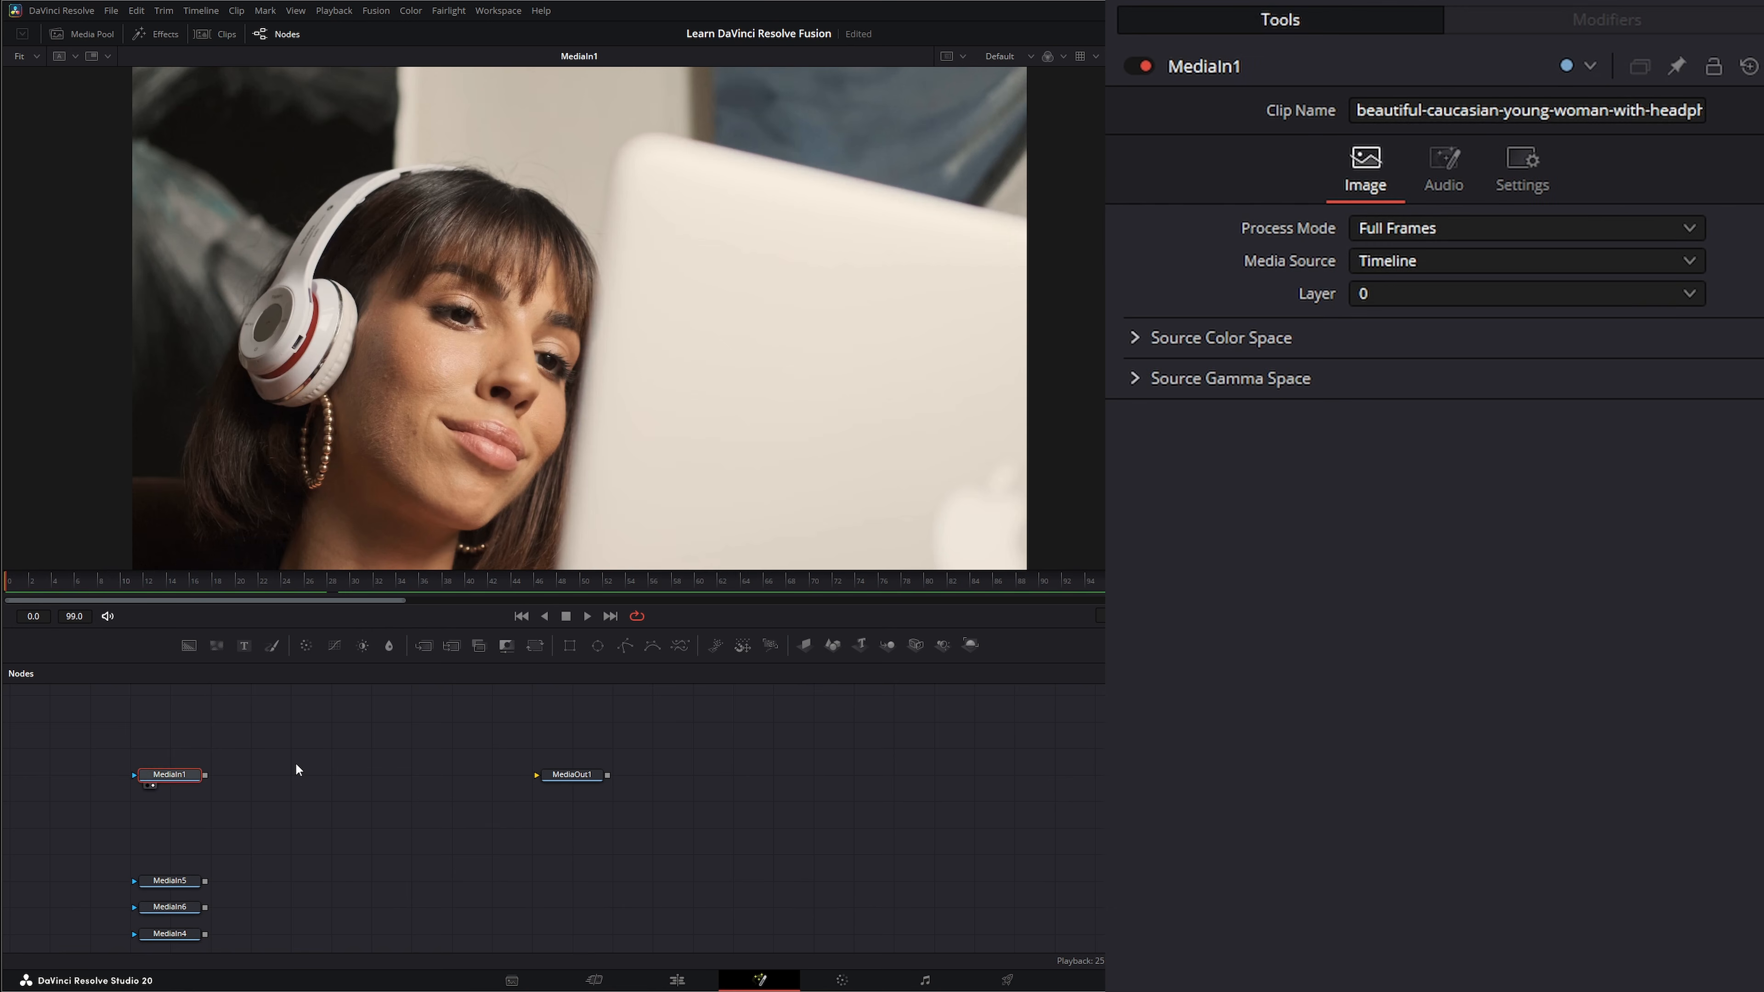
{"action": "left_click", "coordinate": [268, 847]}
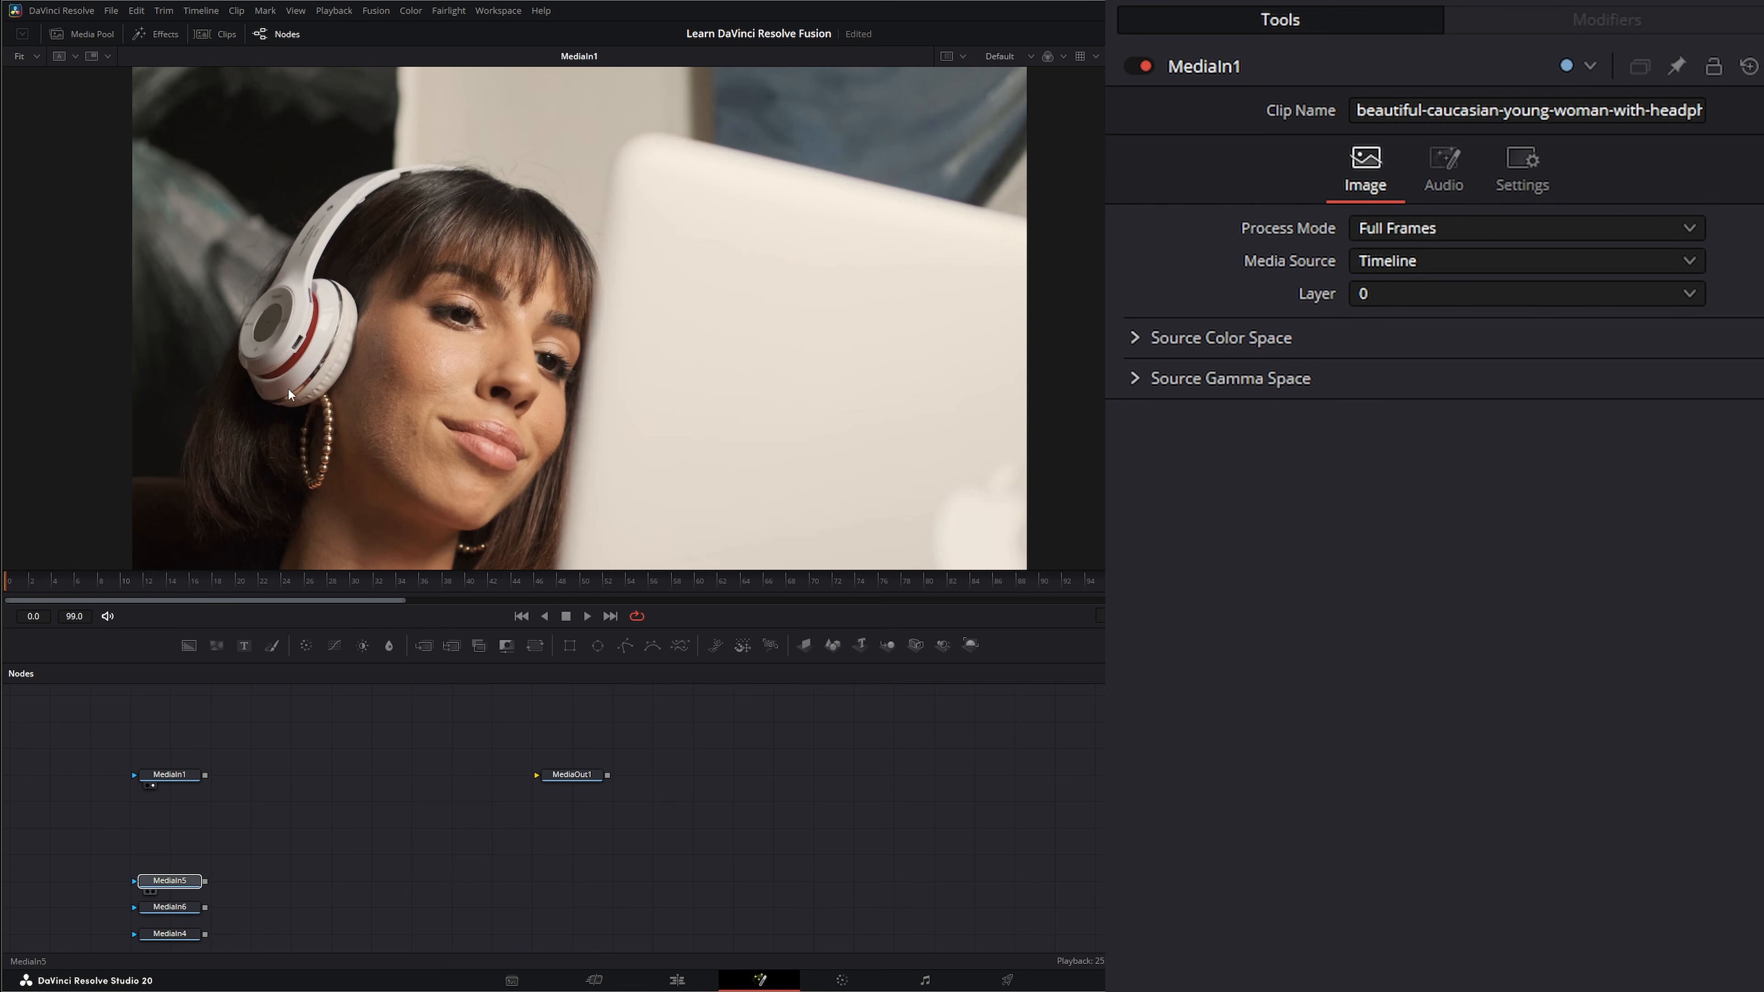
{"action": "key", "text": "1"}
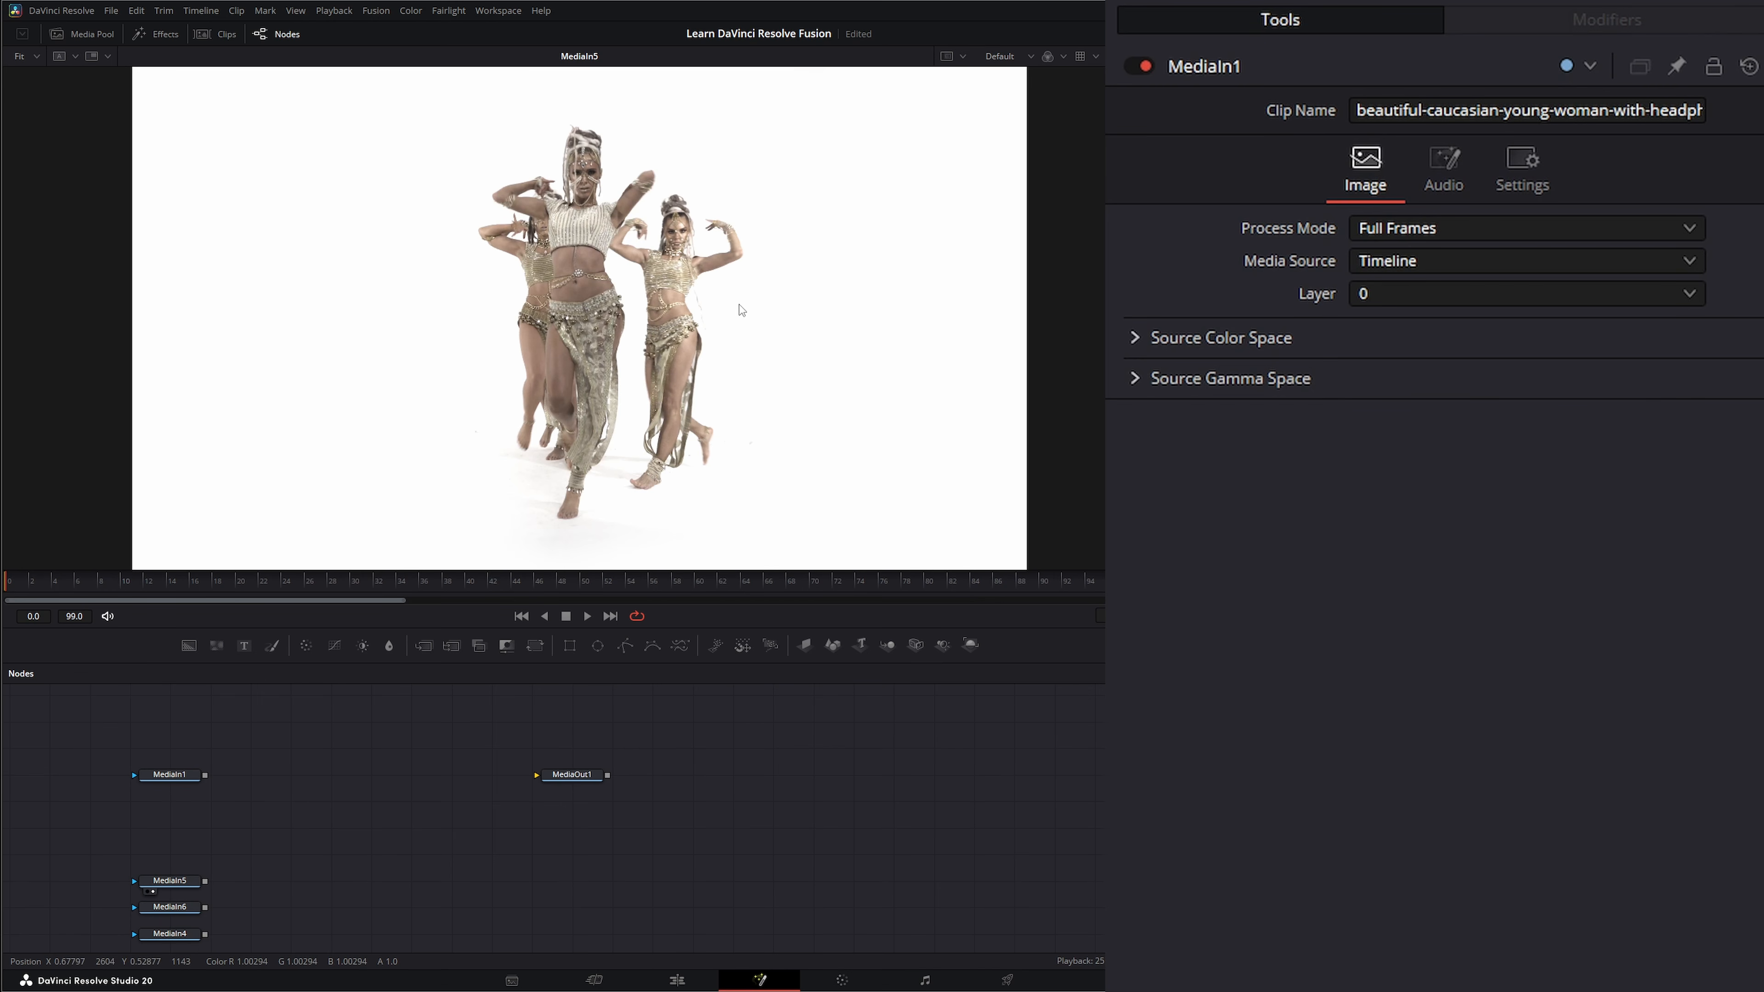
Add a Tracker node after MediaIn5 and place the IntelliTrack 1 pattern on the front dancer's midriff.
{"action": "left_click", "coordinate": [168, 881]}
{"action": "key", "text": "shift+space"}
{"action": "type", "text": "tra"}
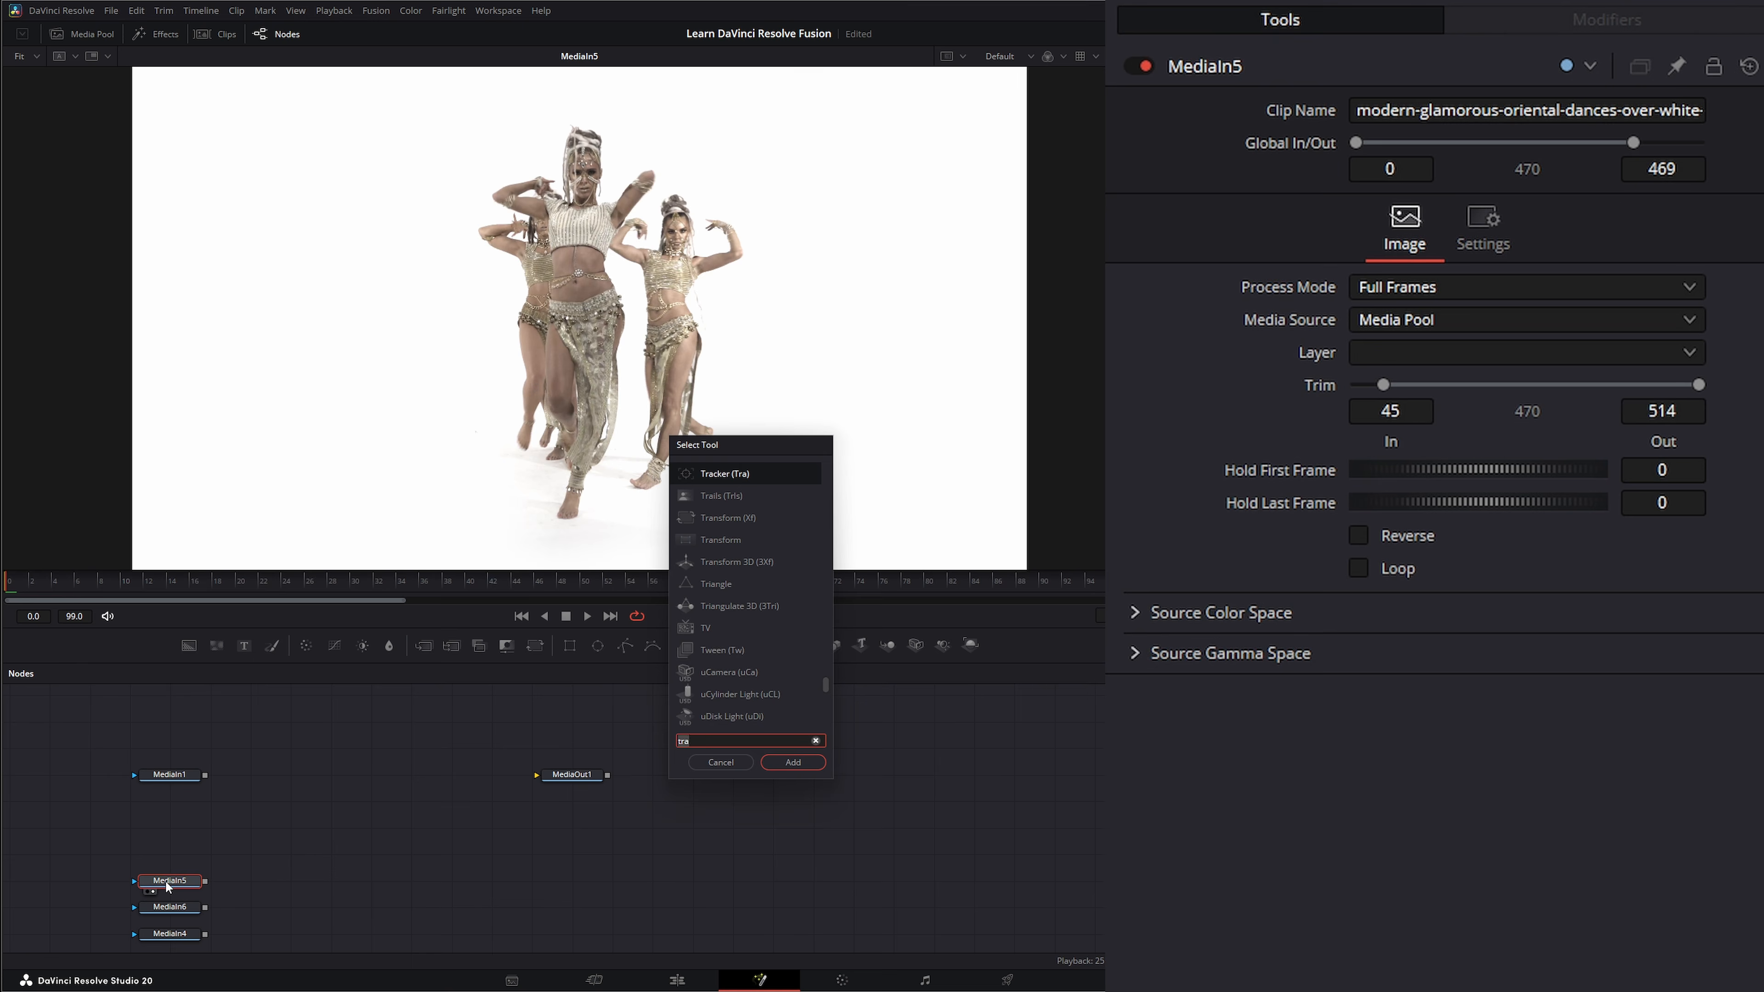
{"action": "key", "text": "Return"}
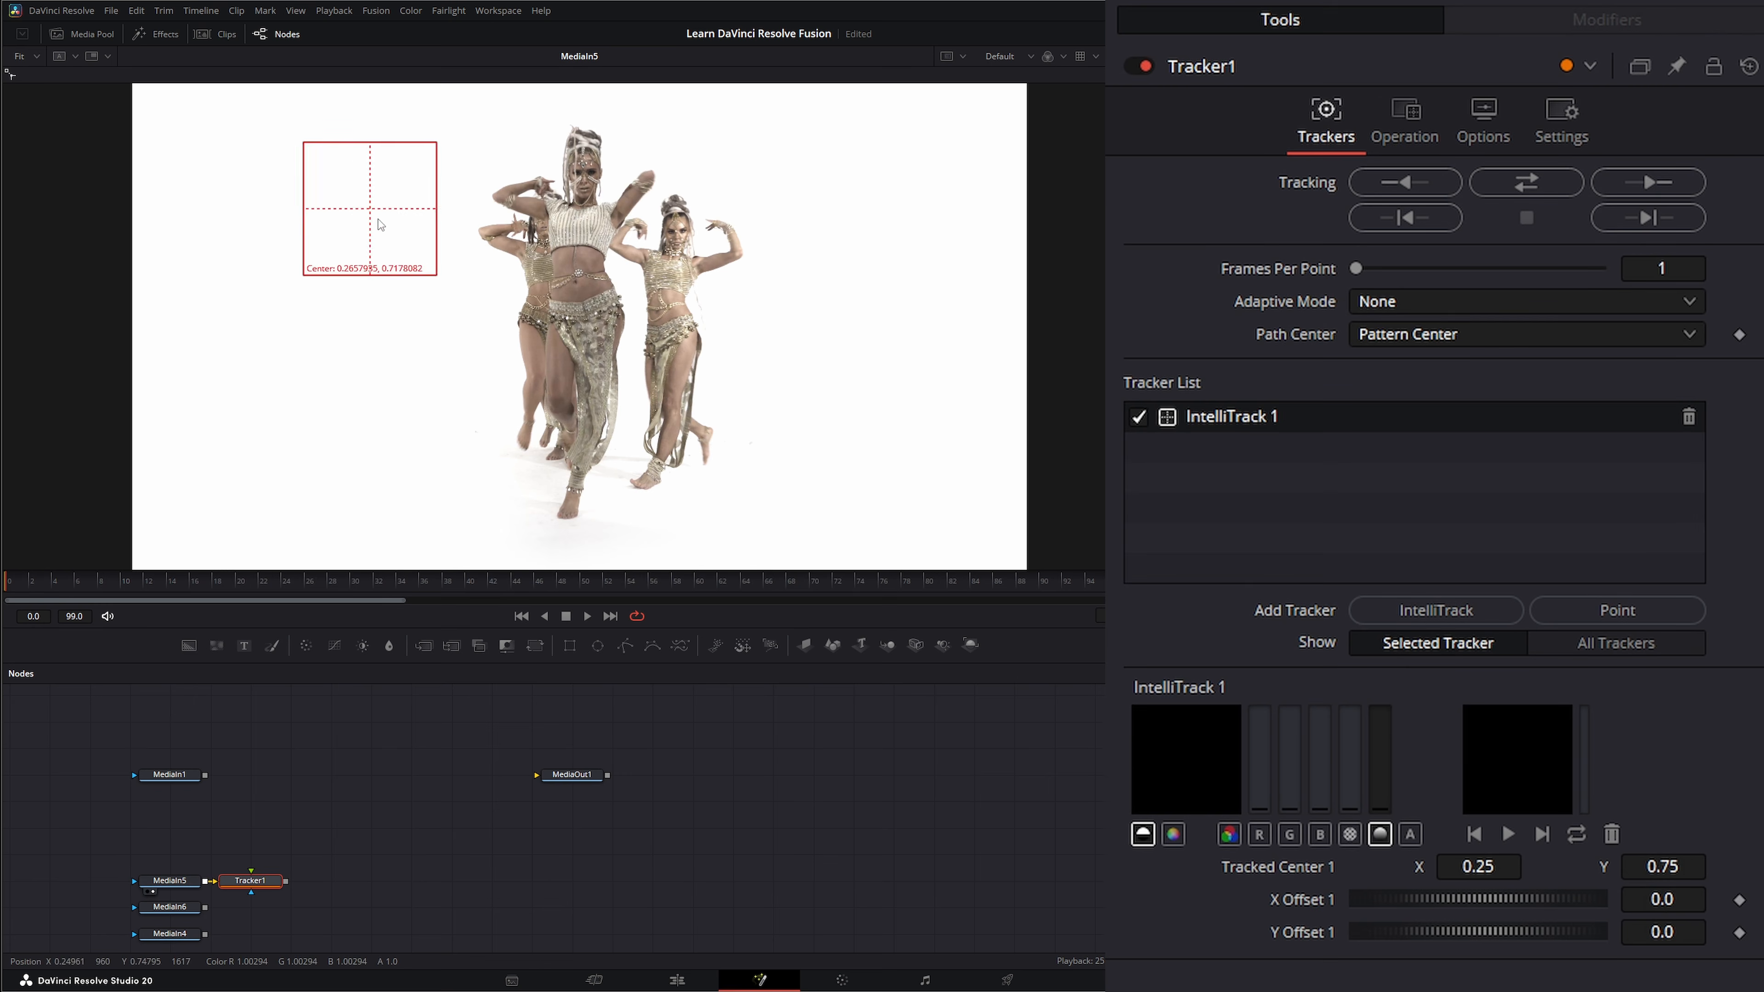
{"action": "left_click_drag", "start_coordinate": [380, 224], "coordinate": [581, 280]}
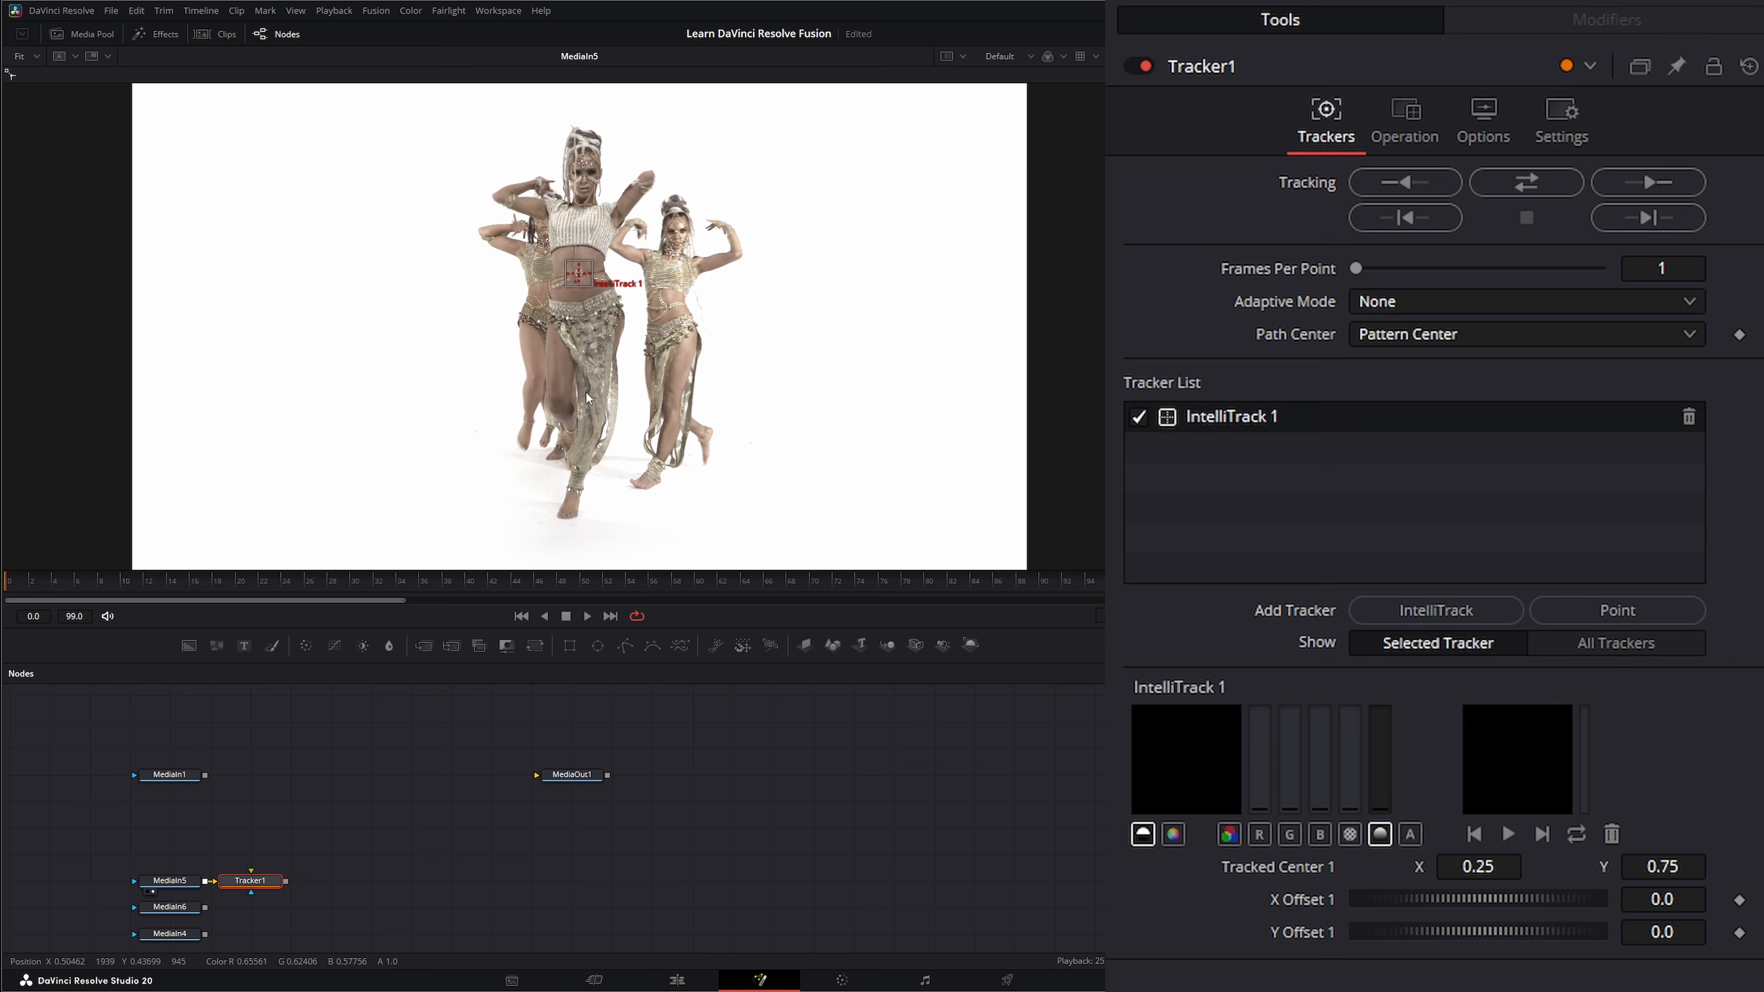
Track IntelliTrack 1 forward through the clip and scrub the tracked path on the front dancer's midriff.
{"action": "left_click", "coordinate": [1666, 191]}
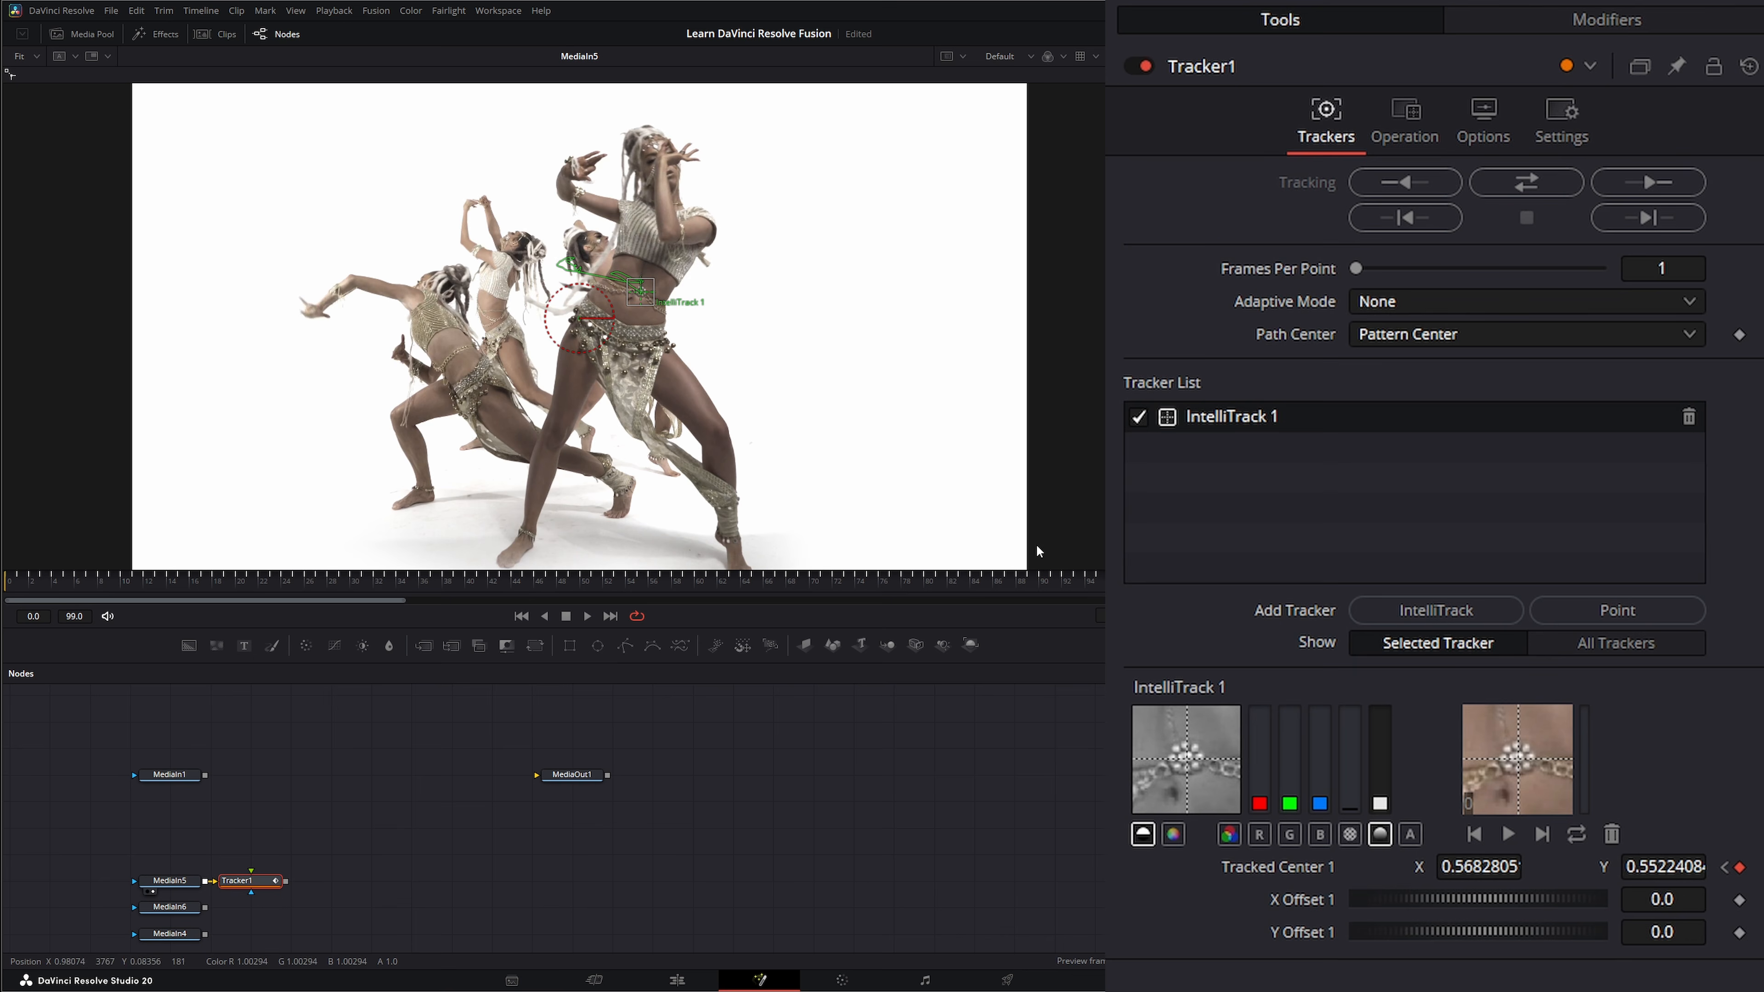
{"action": "scroll", "coordinate": [605, 340], "scroll_direction": "up", "scroll_amount": 5}
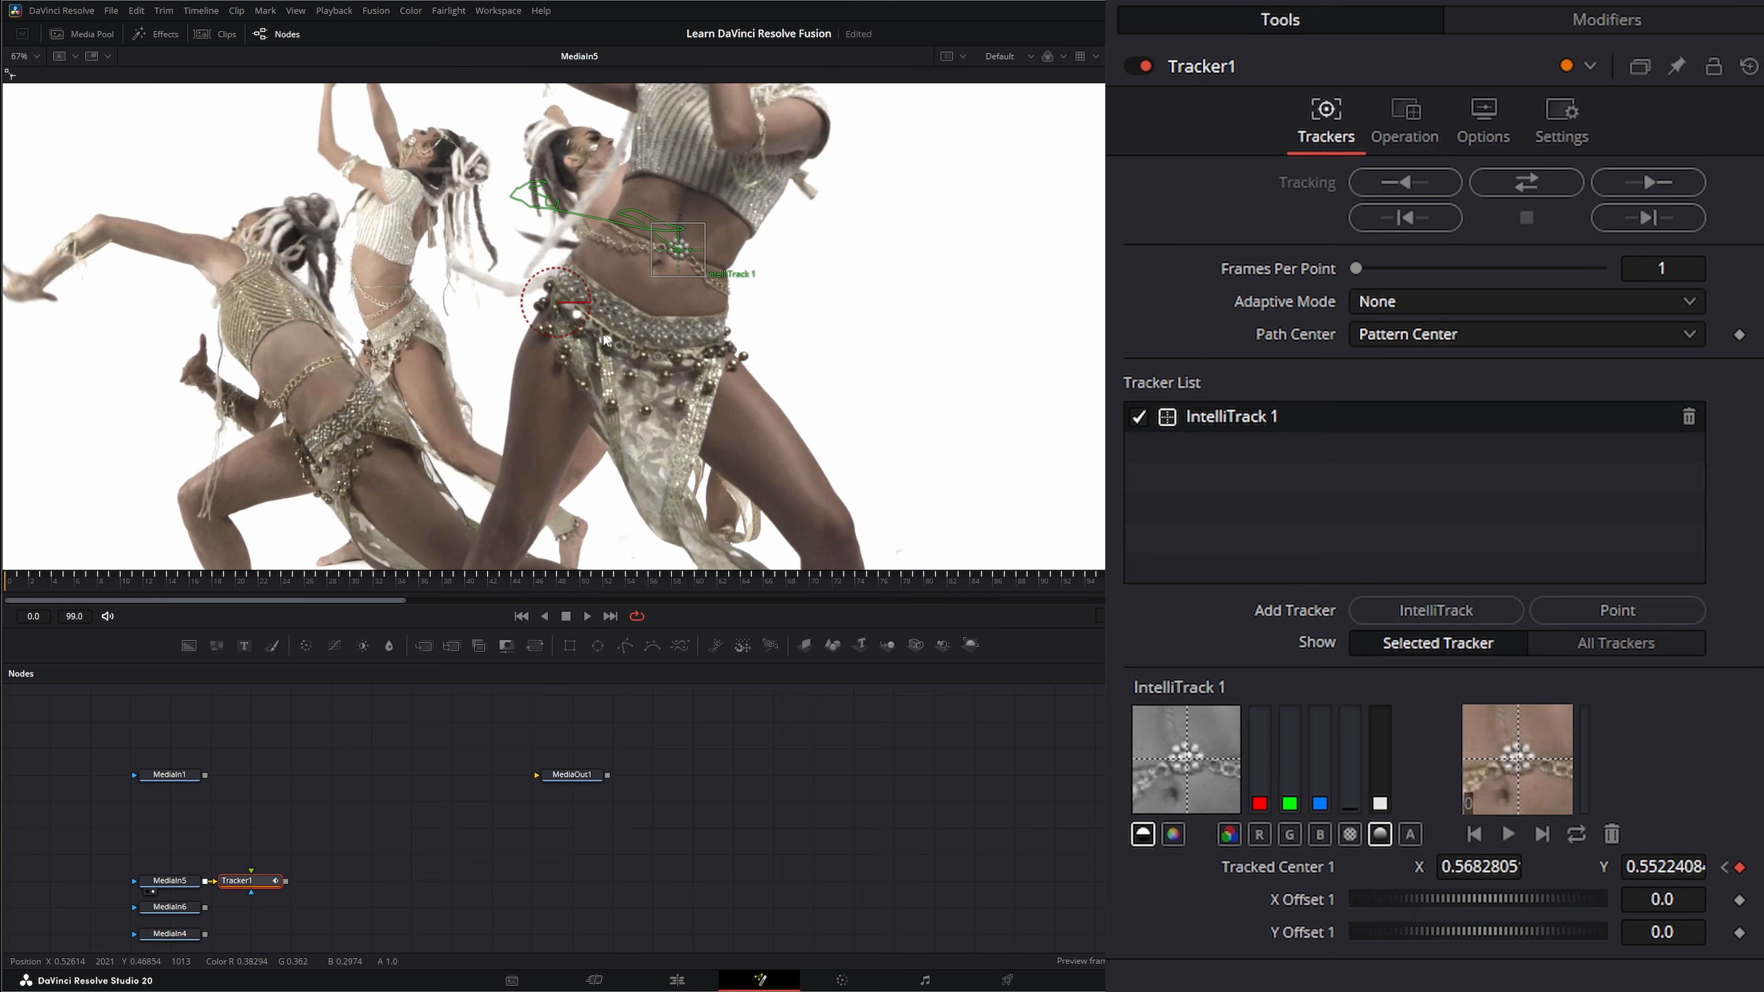
{"action": "left_click_drag", "start_coordinate": [1097, 582], "coordinate": [813, 596]}
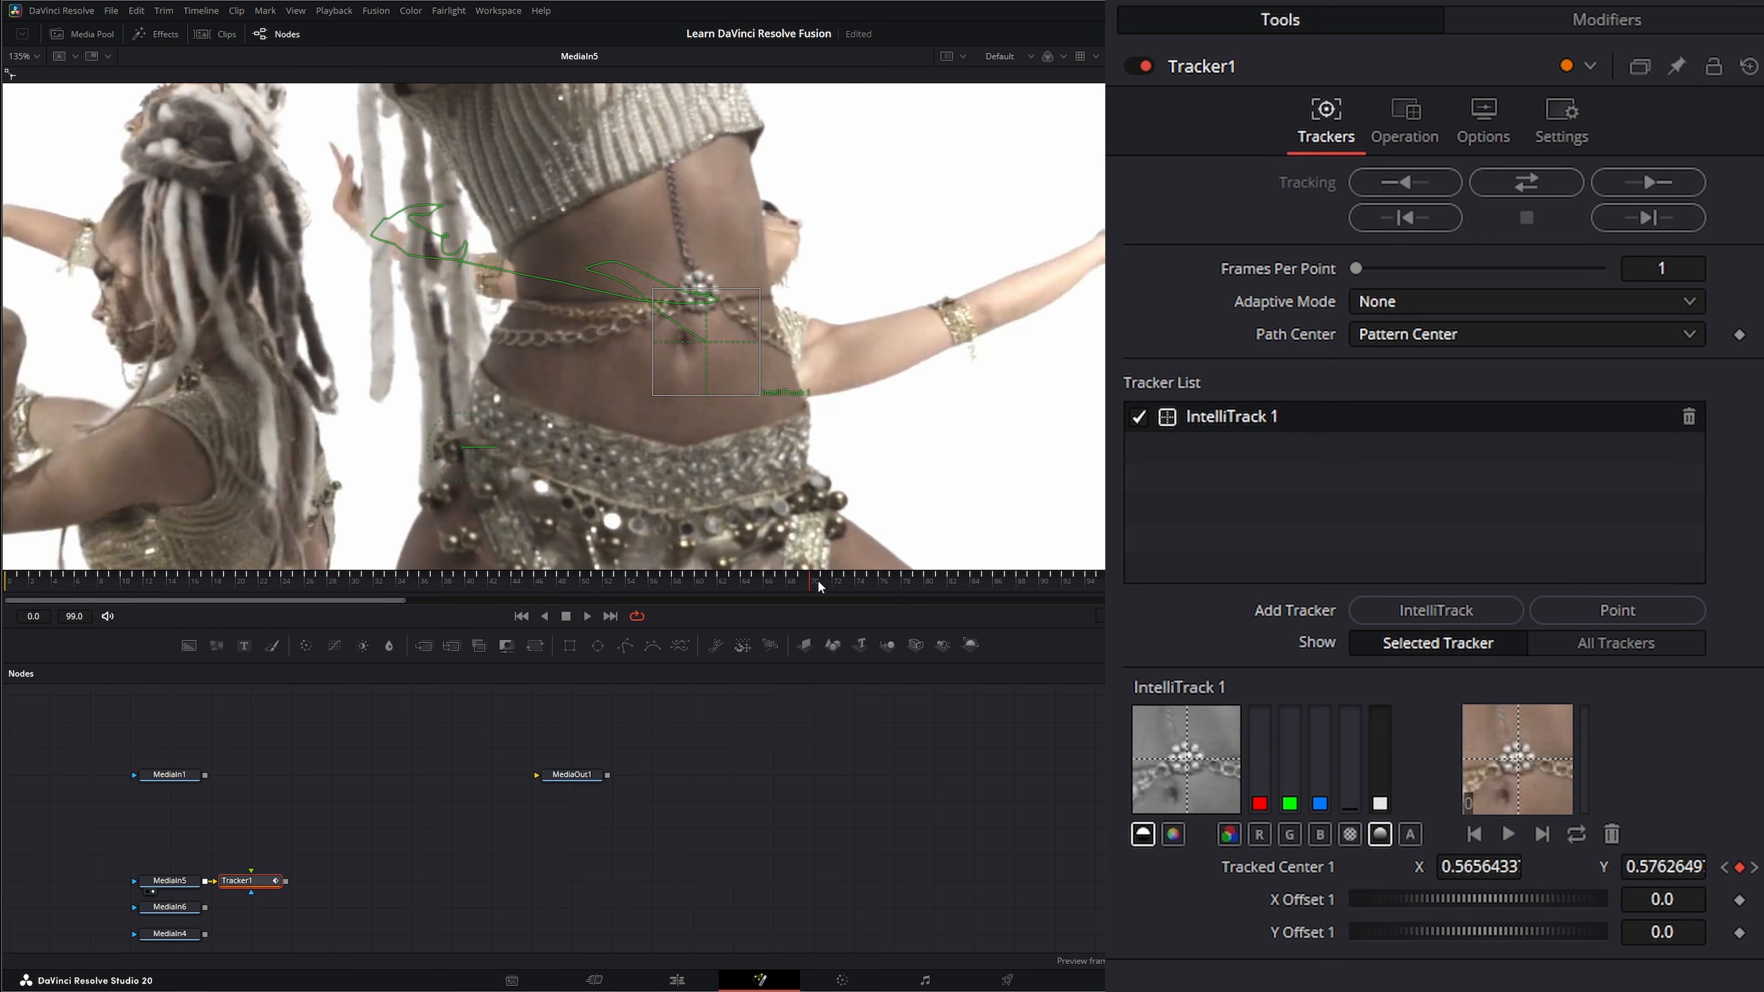
{"action": "left_click_drag", "start_coordinate": [818, 587], "coordinate": [1147, 592]}
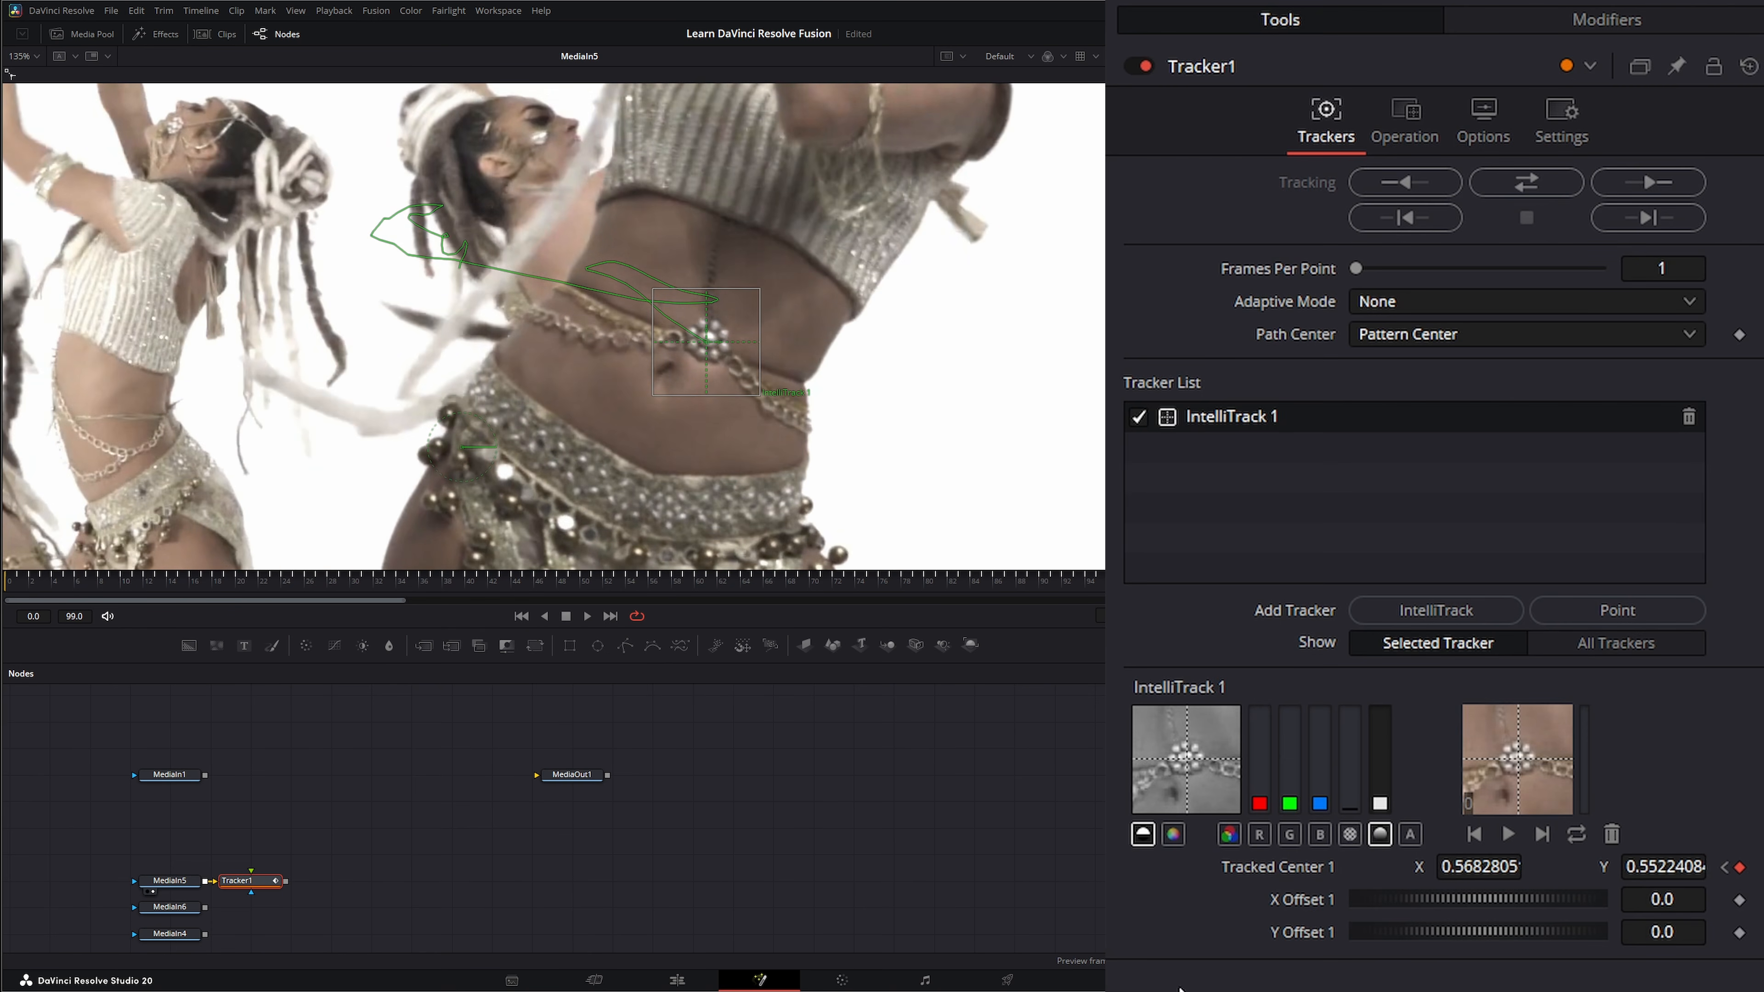
{"action": "left_click_drag", "start_coordinate": [1178, 987], "coordinate": [683, 588]}
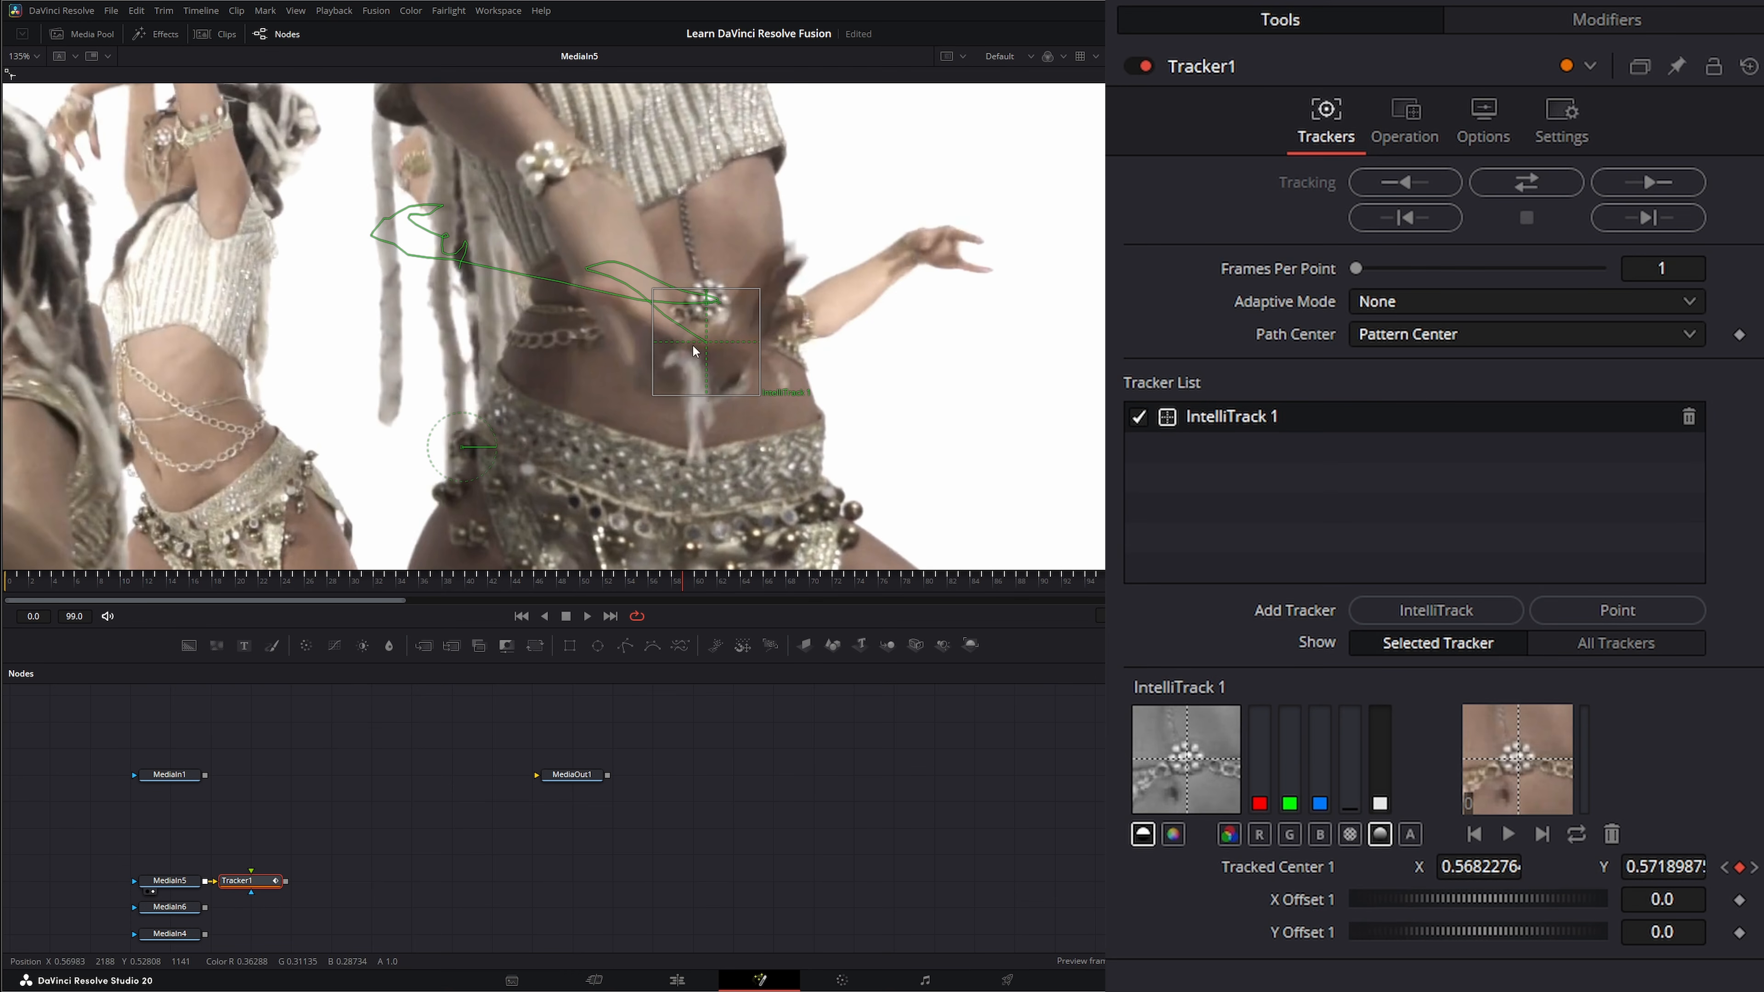
Nudge the drifting IntelliTrack 1 path points back toward the belly jewel on consecutive frames near the arm crossing.
{"action": "scroll", "coordinate": [708, 317], "scroll_direction": "up", "scroll_amount": 2}
{"action": "scroll", "coordinate": [709, 318], "scroll_direction": "up", "scroll_amount": 4}
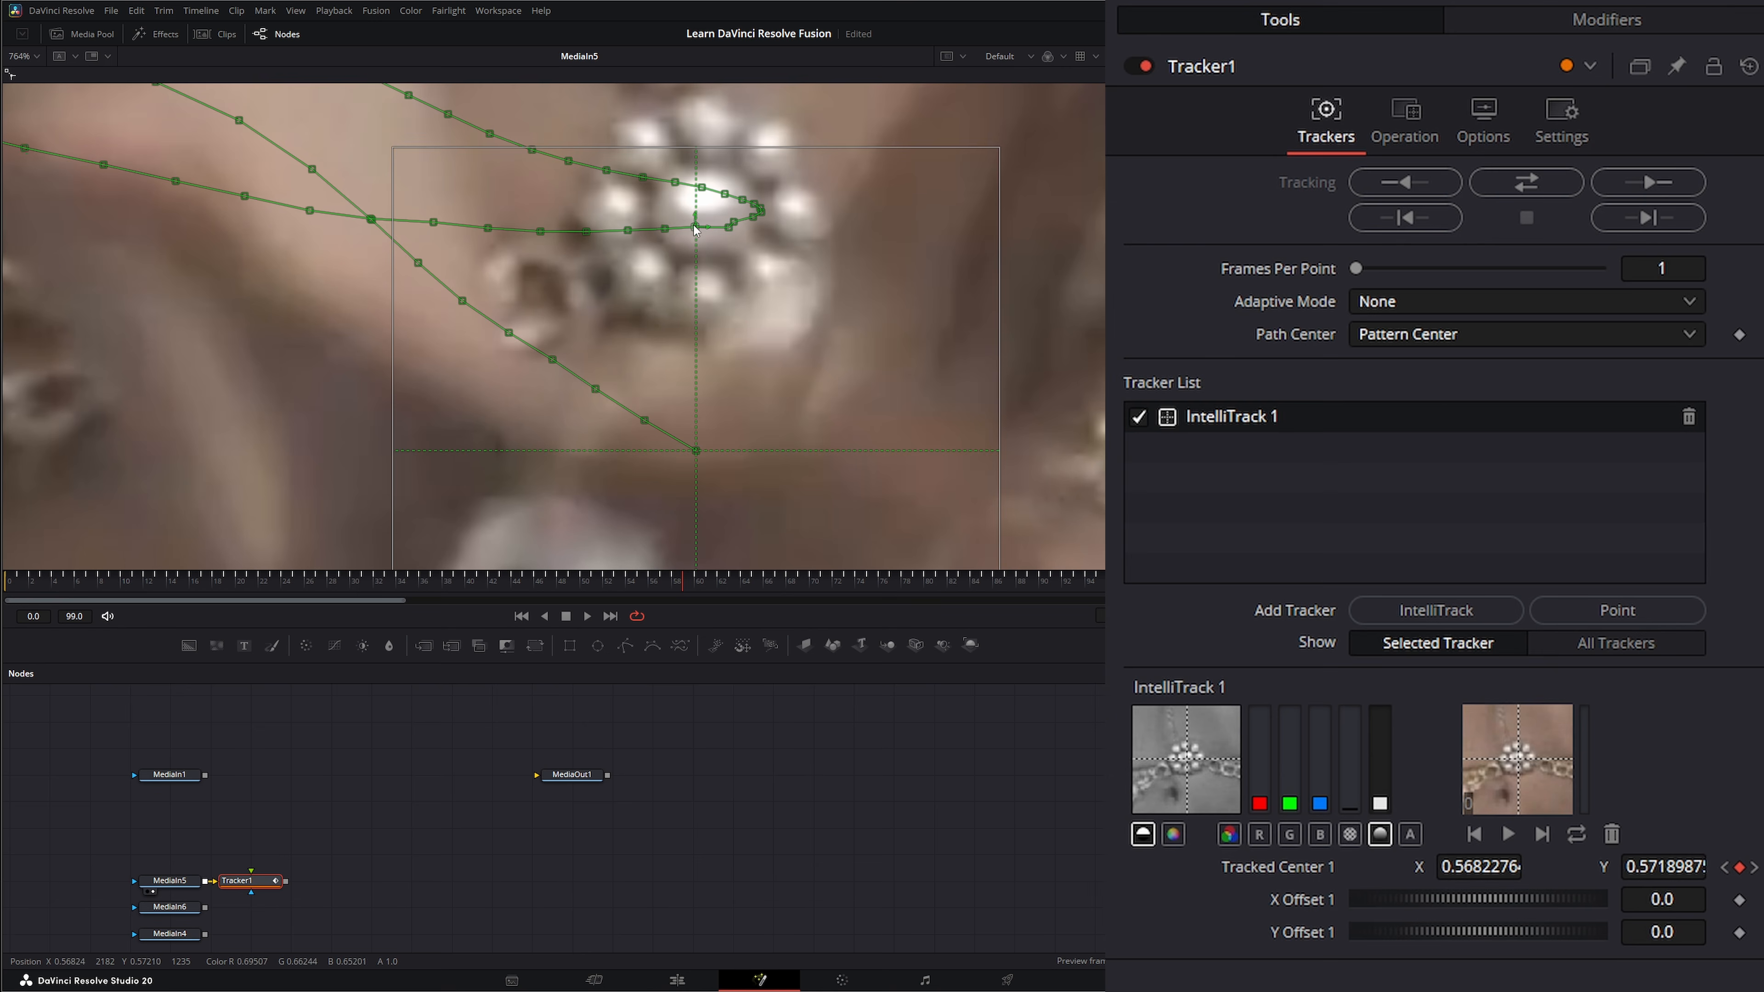
{"action": "mouse_move", "coordinate": [695, 228]}
{"action": "left_mouse_down"}
{"action": "mouse_move", "coordinate": [685, 241]}
{"action": "mouse_move", "coordinate": [700, 226]}
{"action": "left_mouse_up"}
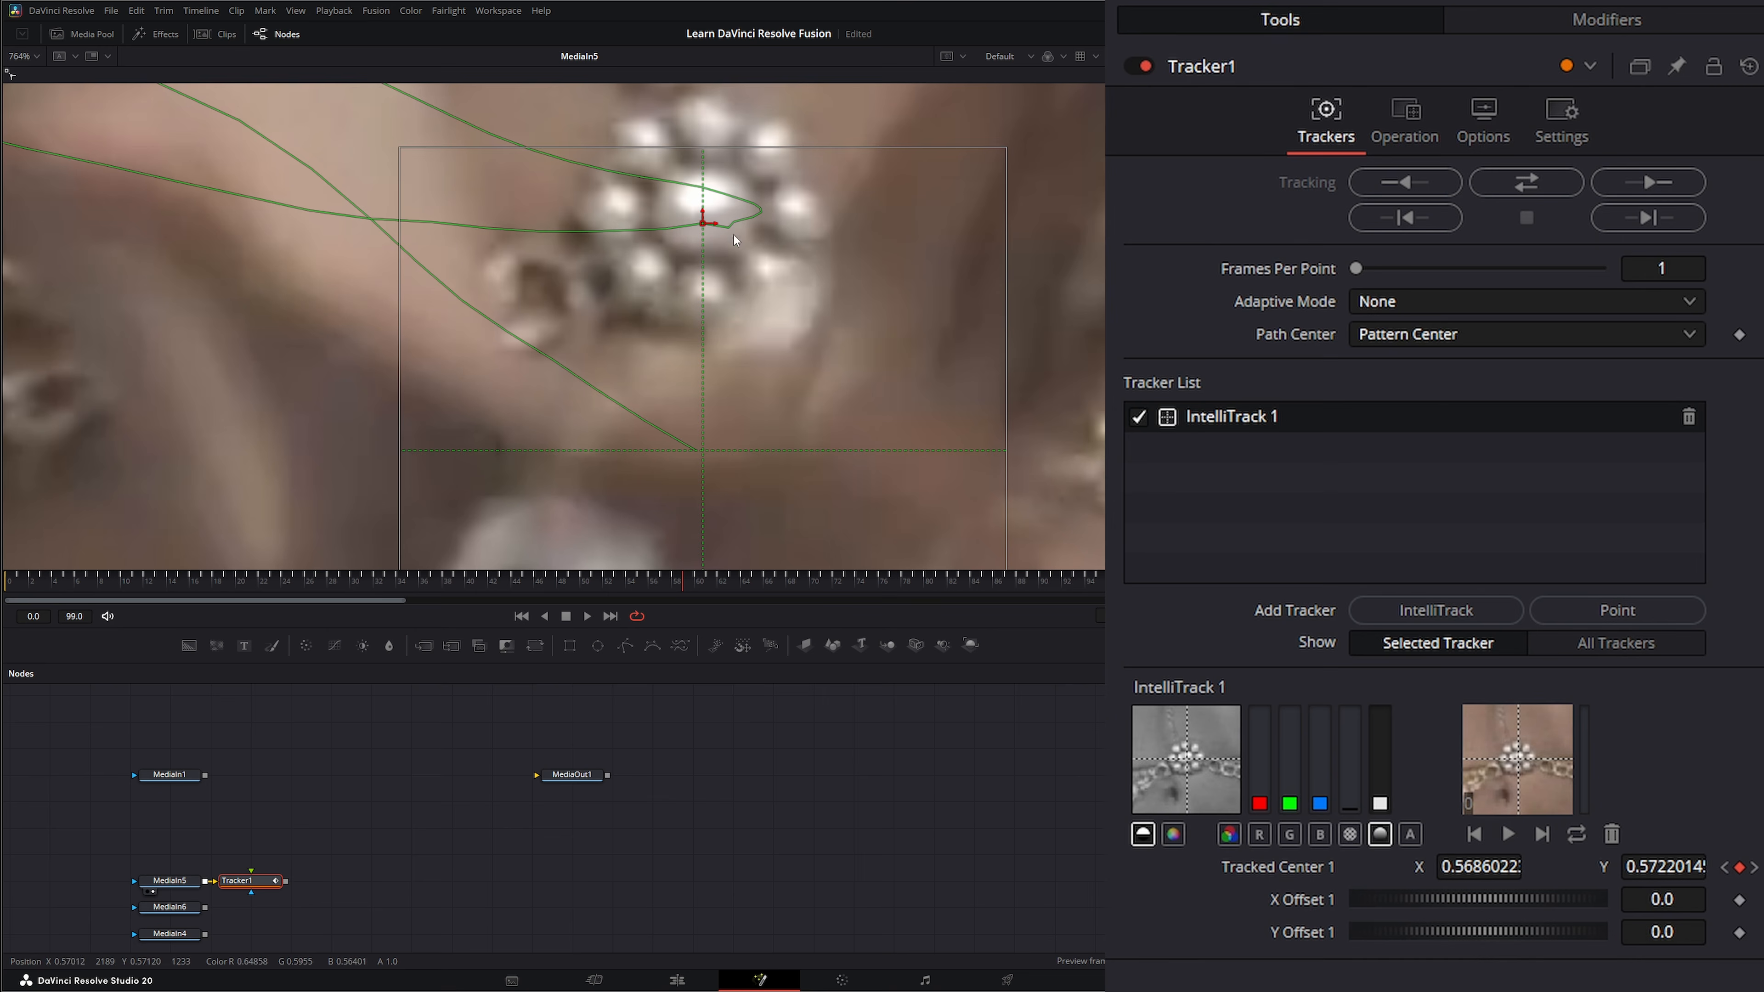
{"action": "left_click", "coordinate": [694, 582]}
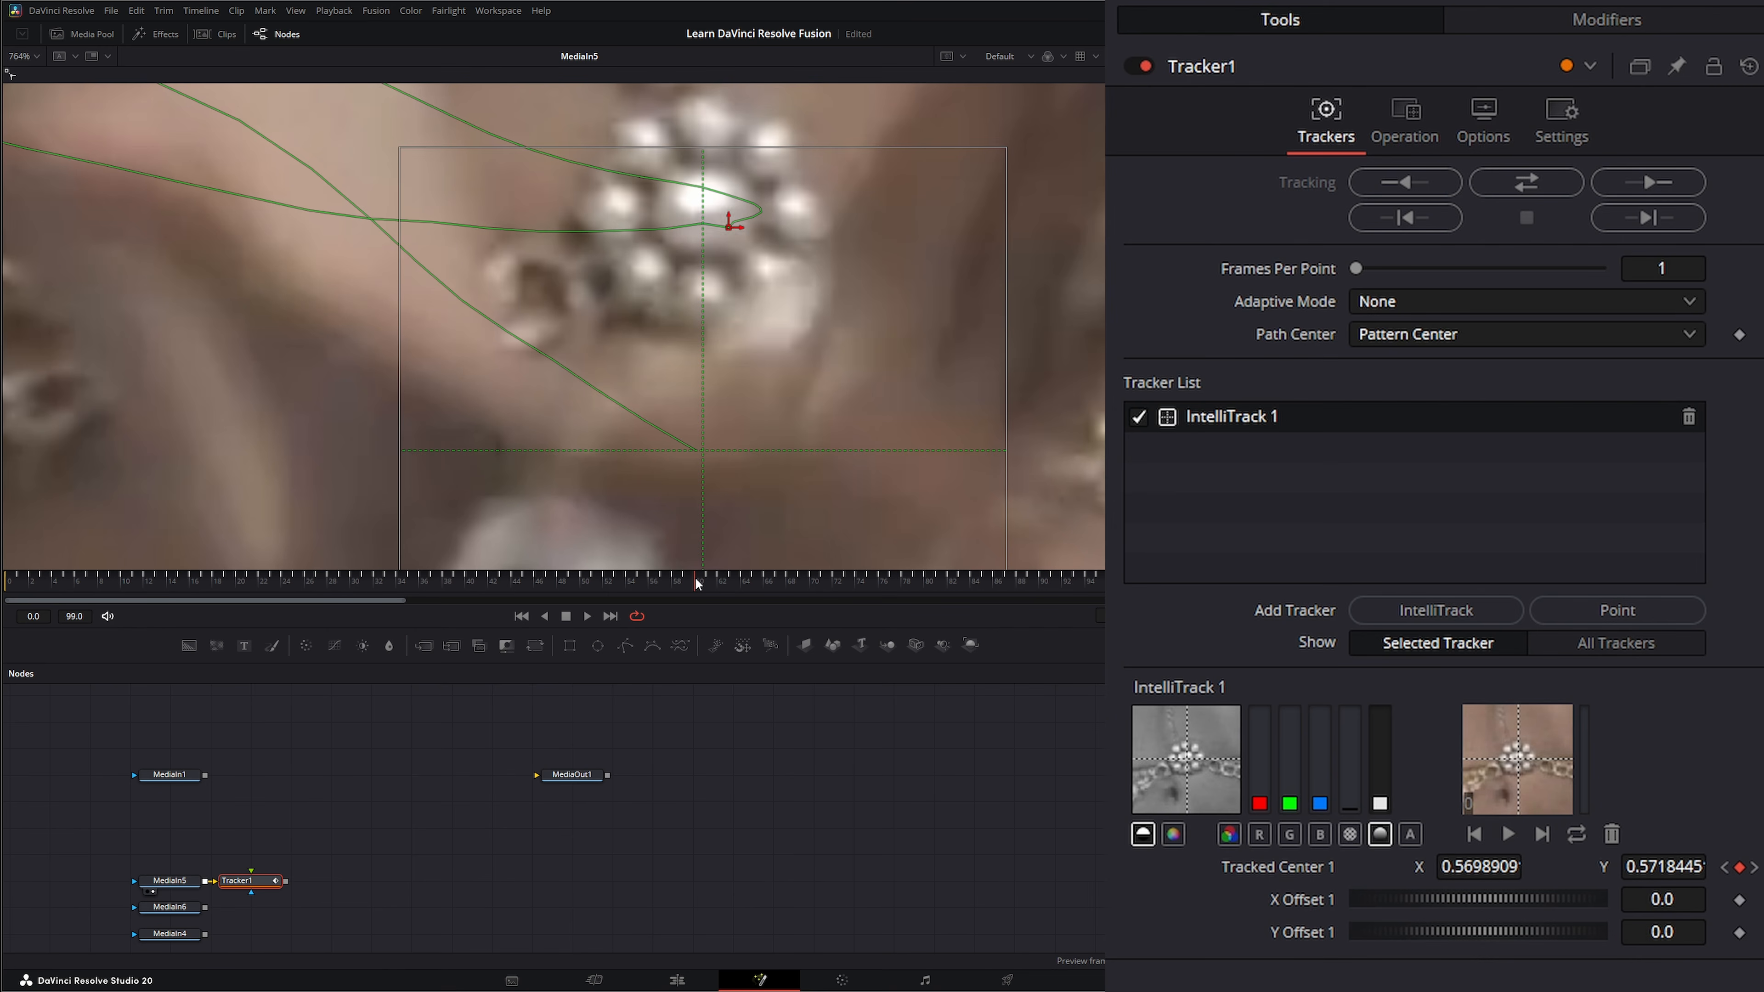
{"action": "left_click", "coordinate": [732, 227]}
{"action": "left_click", "coordinate": [728, 228]}
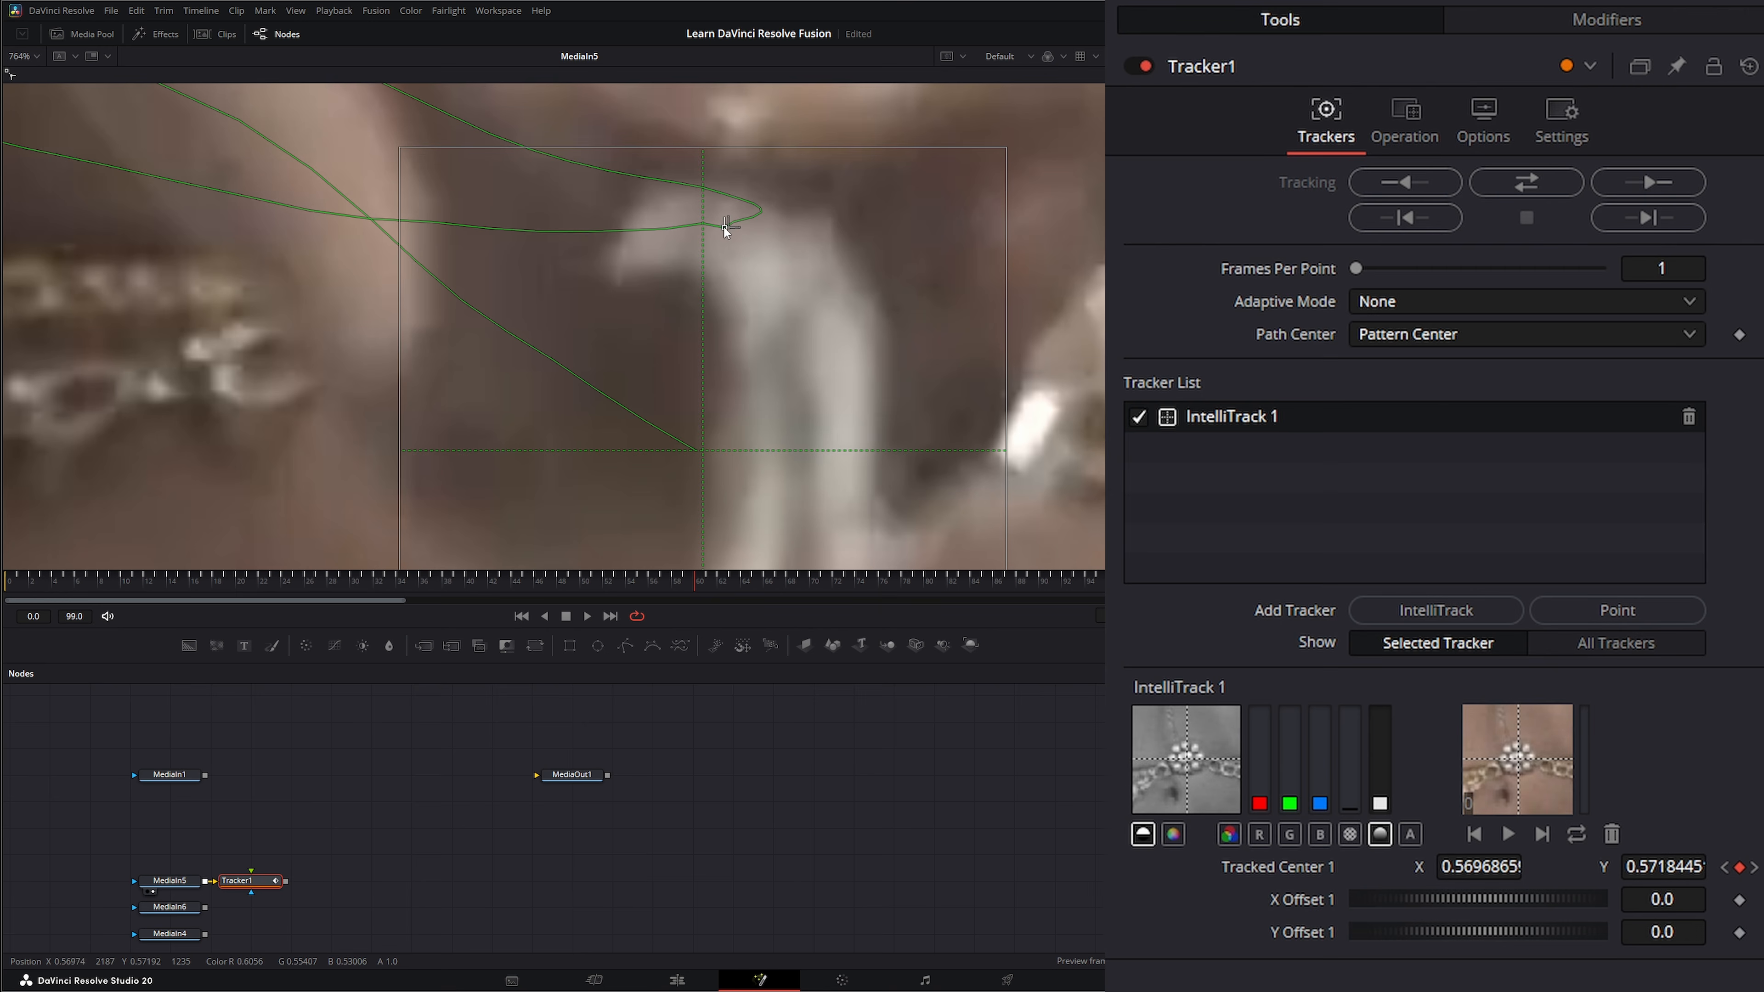
{"action": "left_click_drag", "start_coordinate": [724, 228], "coordinate": [720, 224]}
Check the track point against the belly jewel on the following frames, ending in a wider view.
{"action": "left_click", "coordinate": [710, 577]}
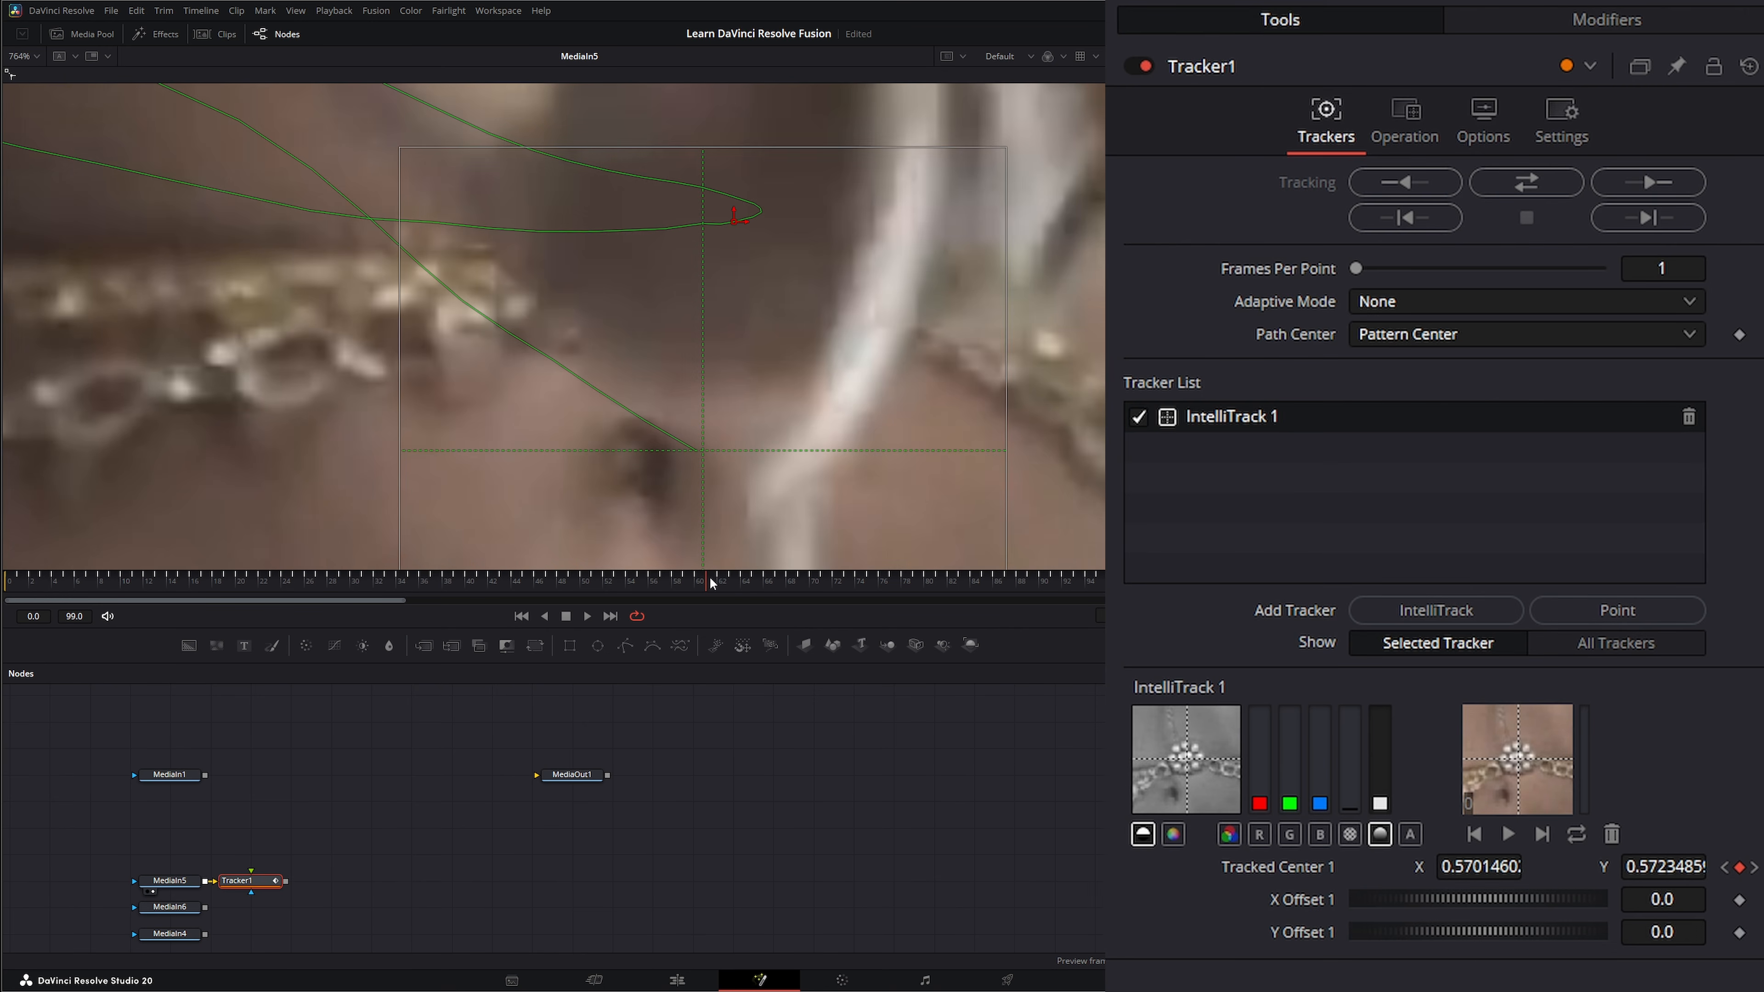
{"action": "left_click", "coordinate": [721, 578]}
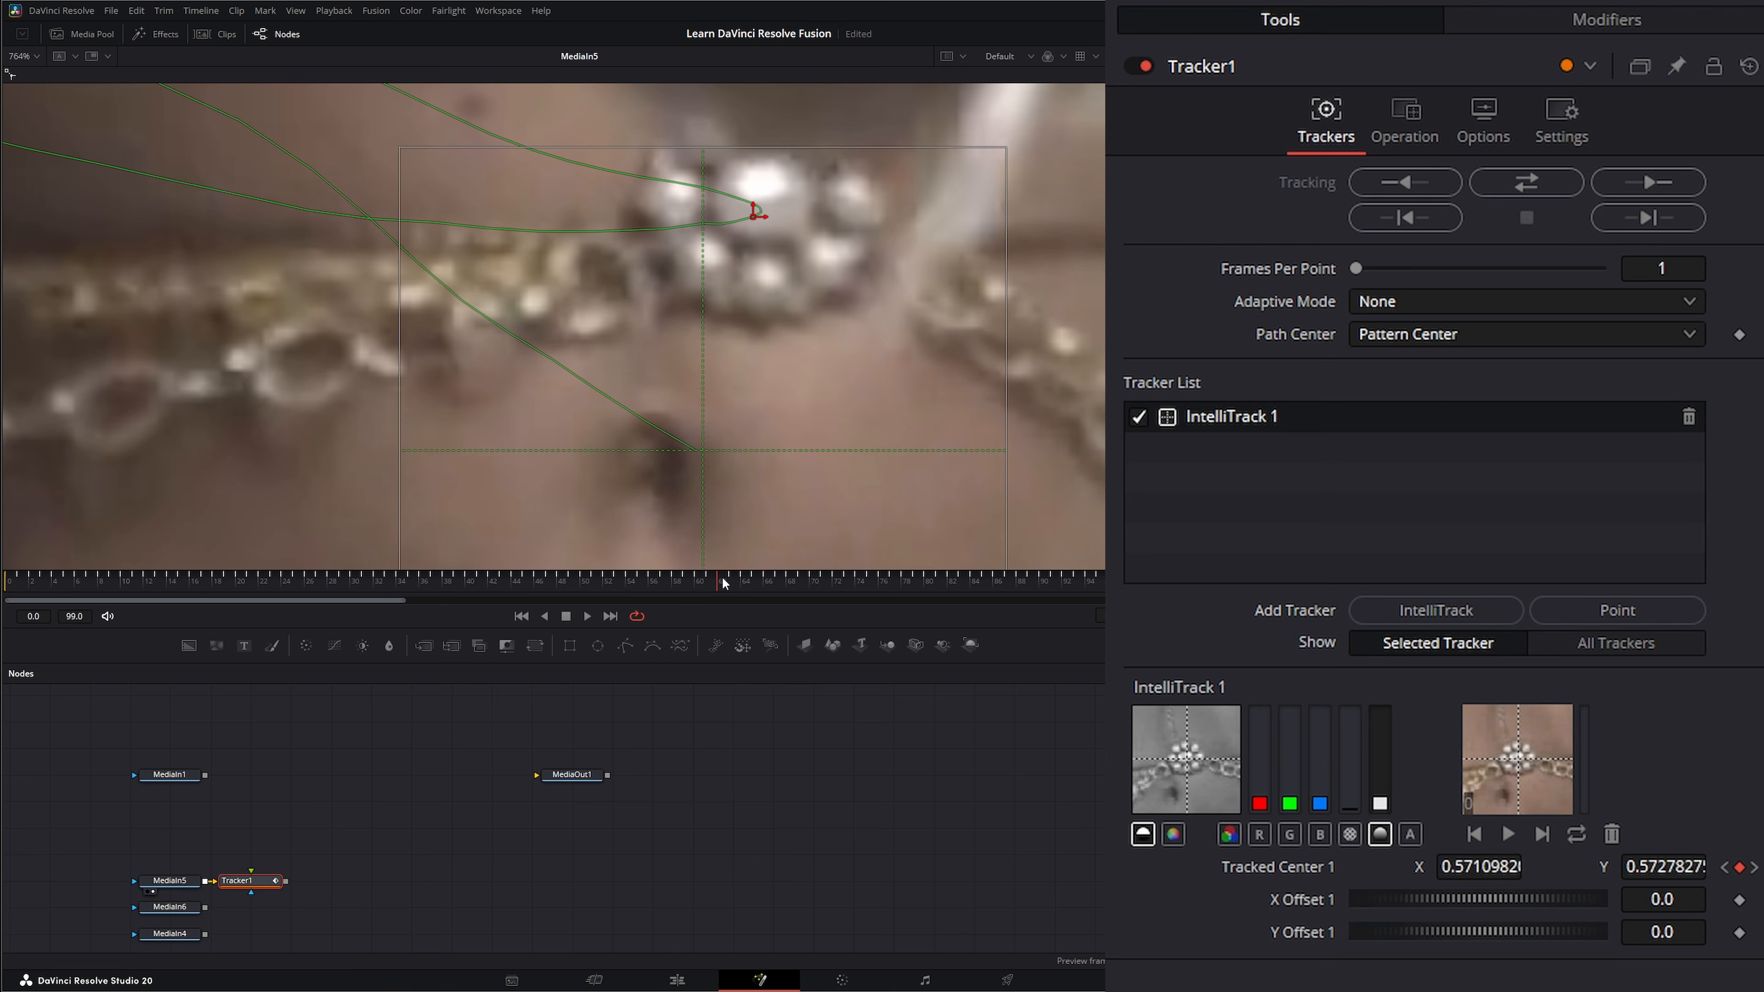
{"action": "left_click", "coordinate": [736, 581]}
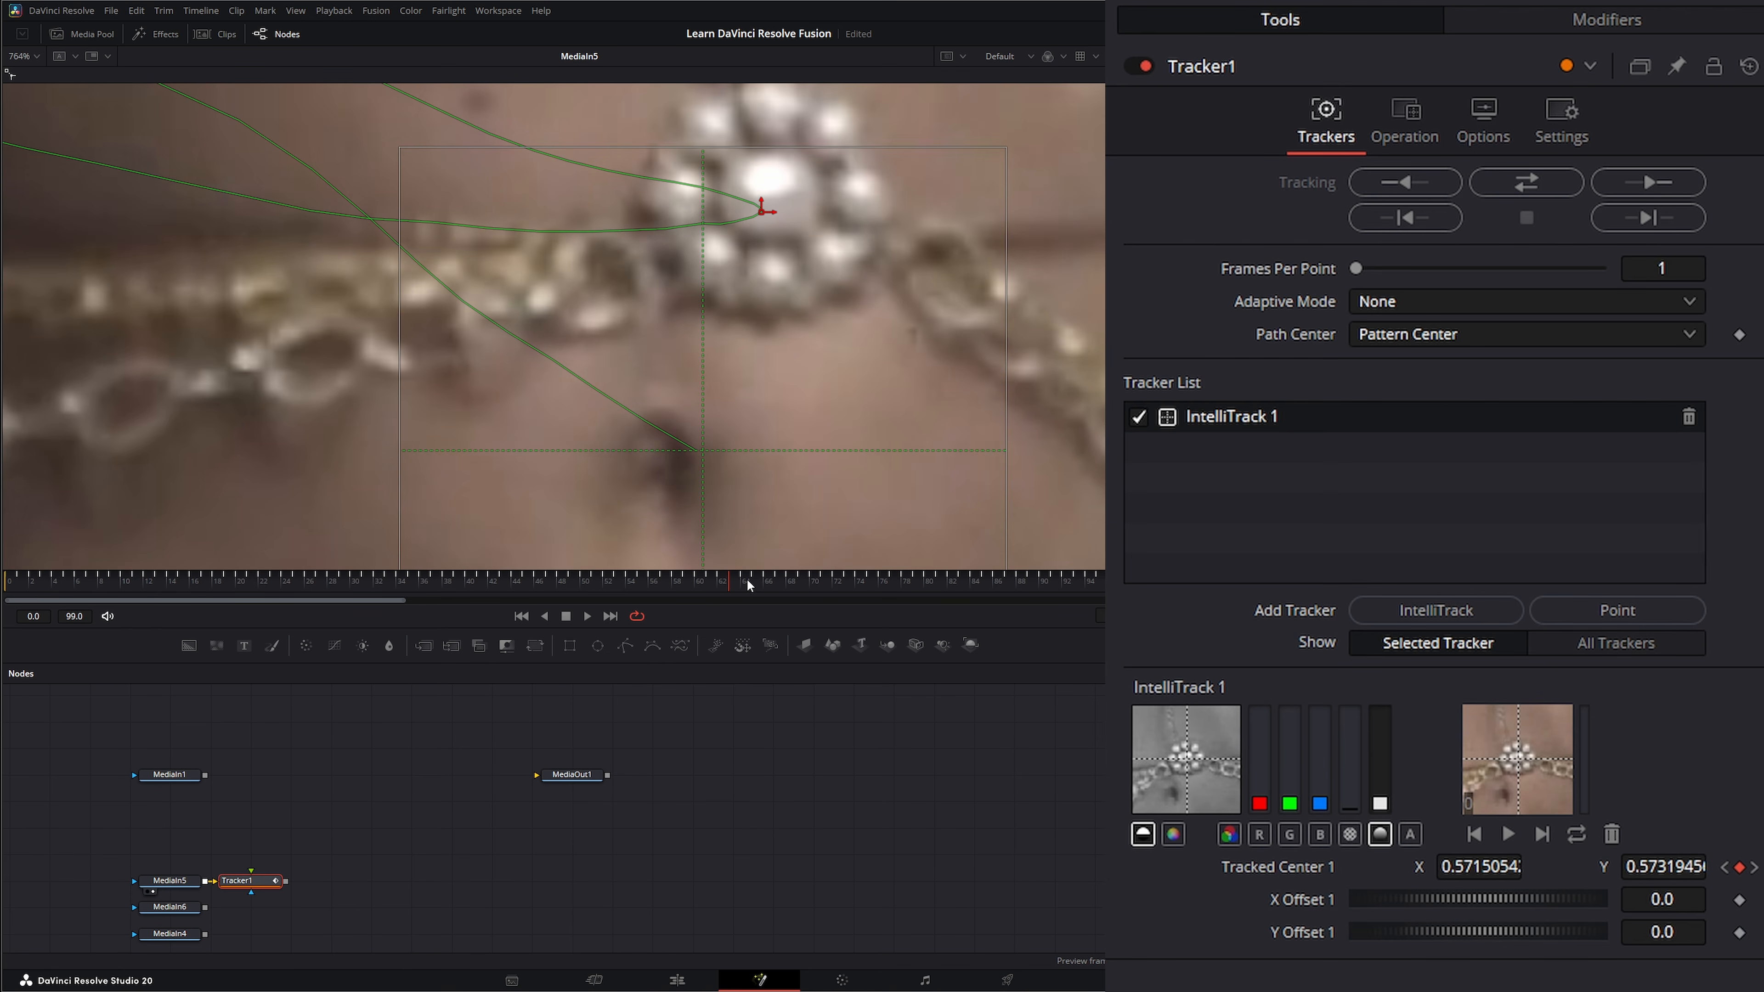
{"action": "left_click", "coordinate": [746, 582]}
{"action": "left_click", "coordinate": [752, 573]}
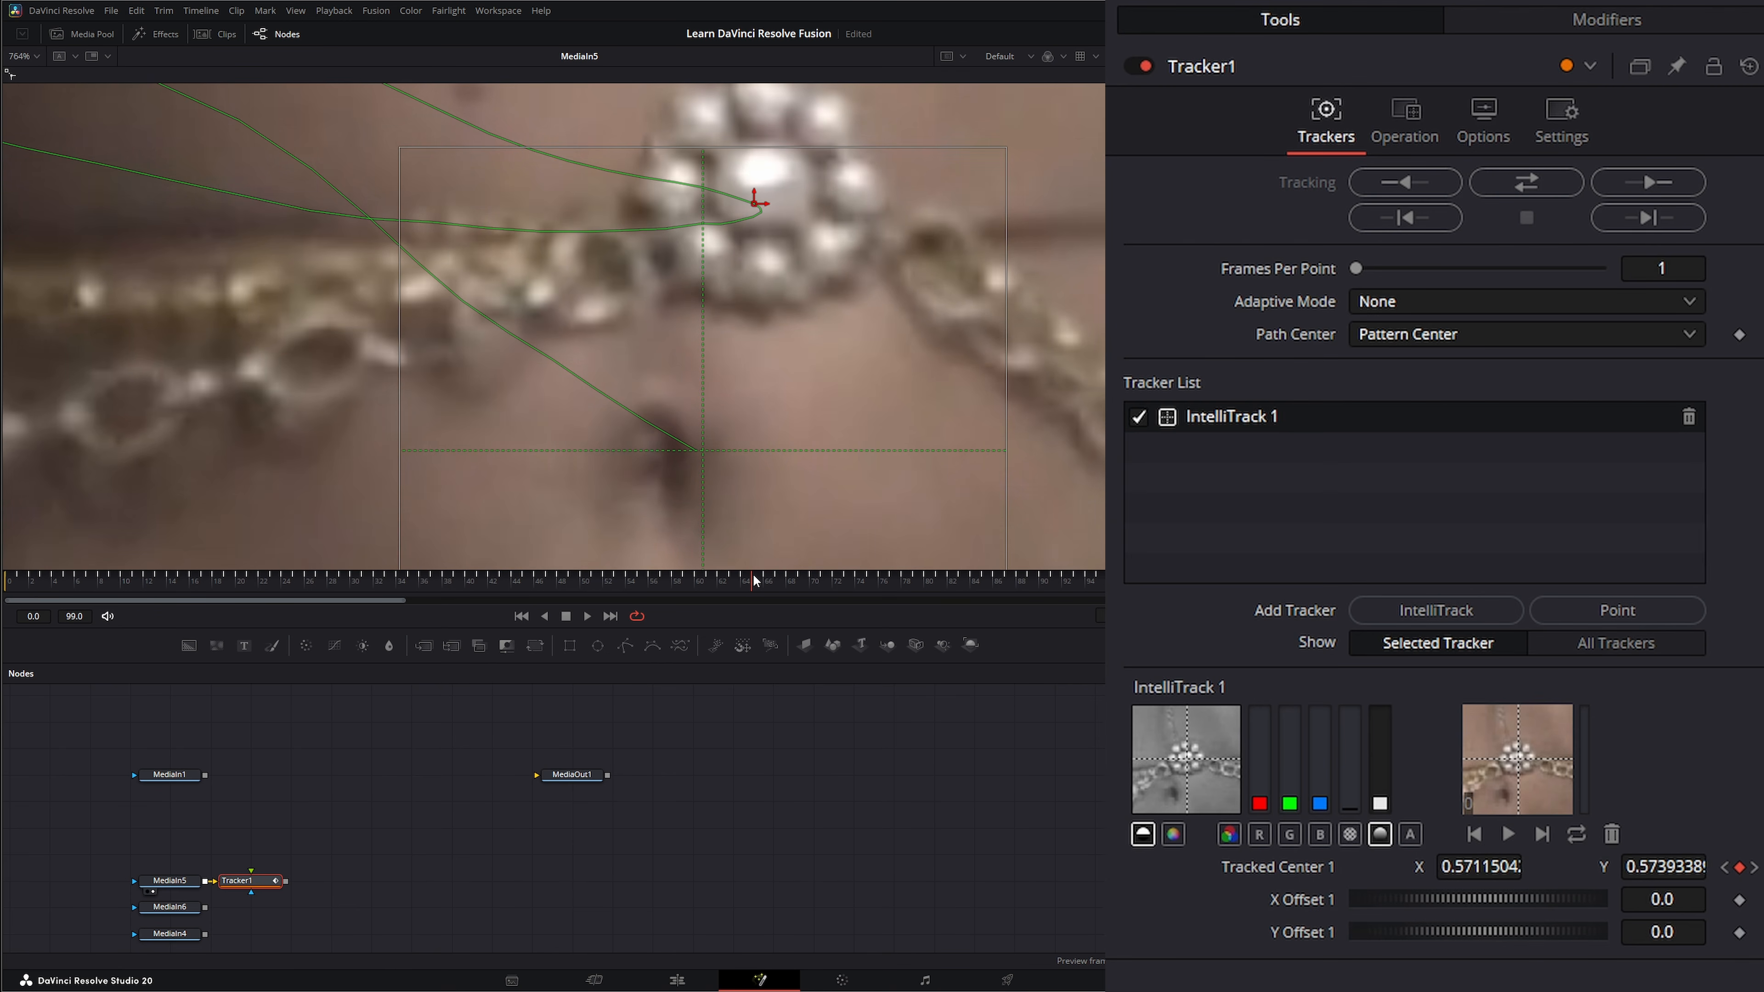
{"action": "key", "text": "ctrl+f"}
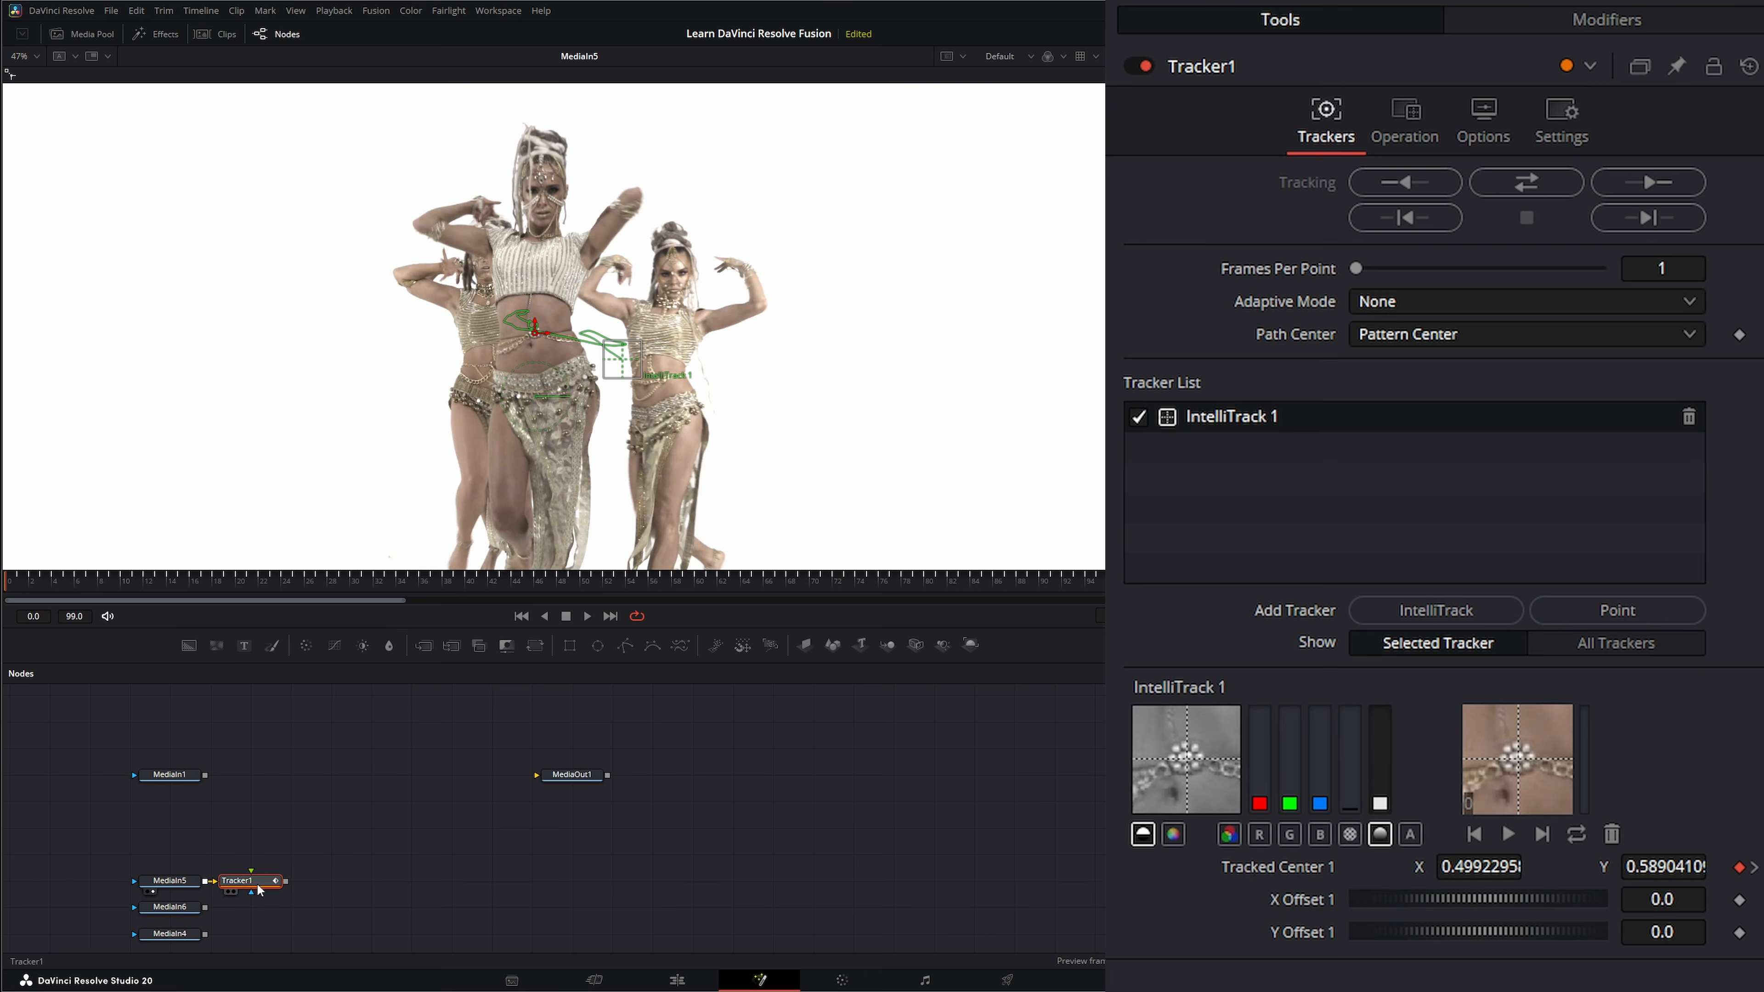
Move Tracker1 above MediaIn5, add a Merge node with MediaIn5 as its background, and show it in the viewer.
{"action": "left_click_drag", "start_coordinate": [254, 884], "coordinate": [171, 831]}
{"action": "left_click", "coordinate": [313, 842]}
{"action": "left_click", "coordinate": [171, 880]}
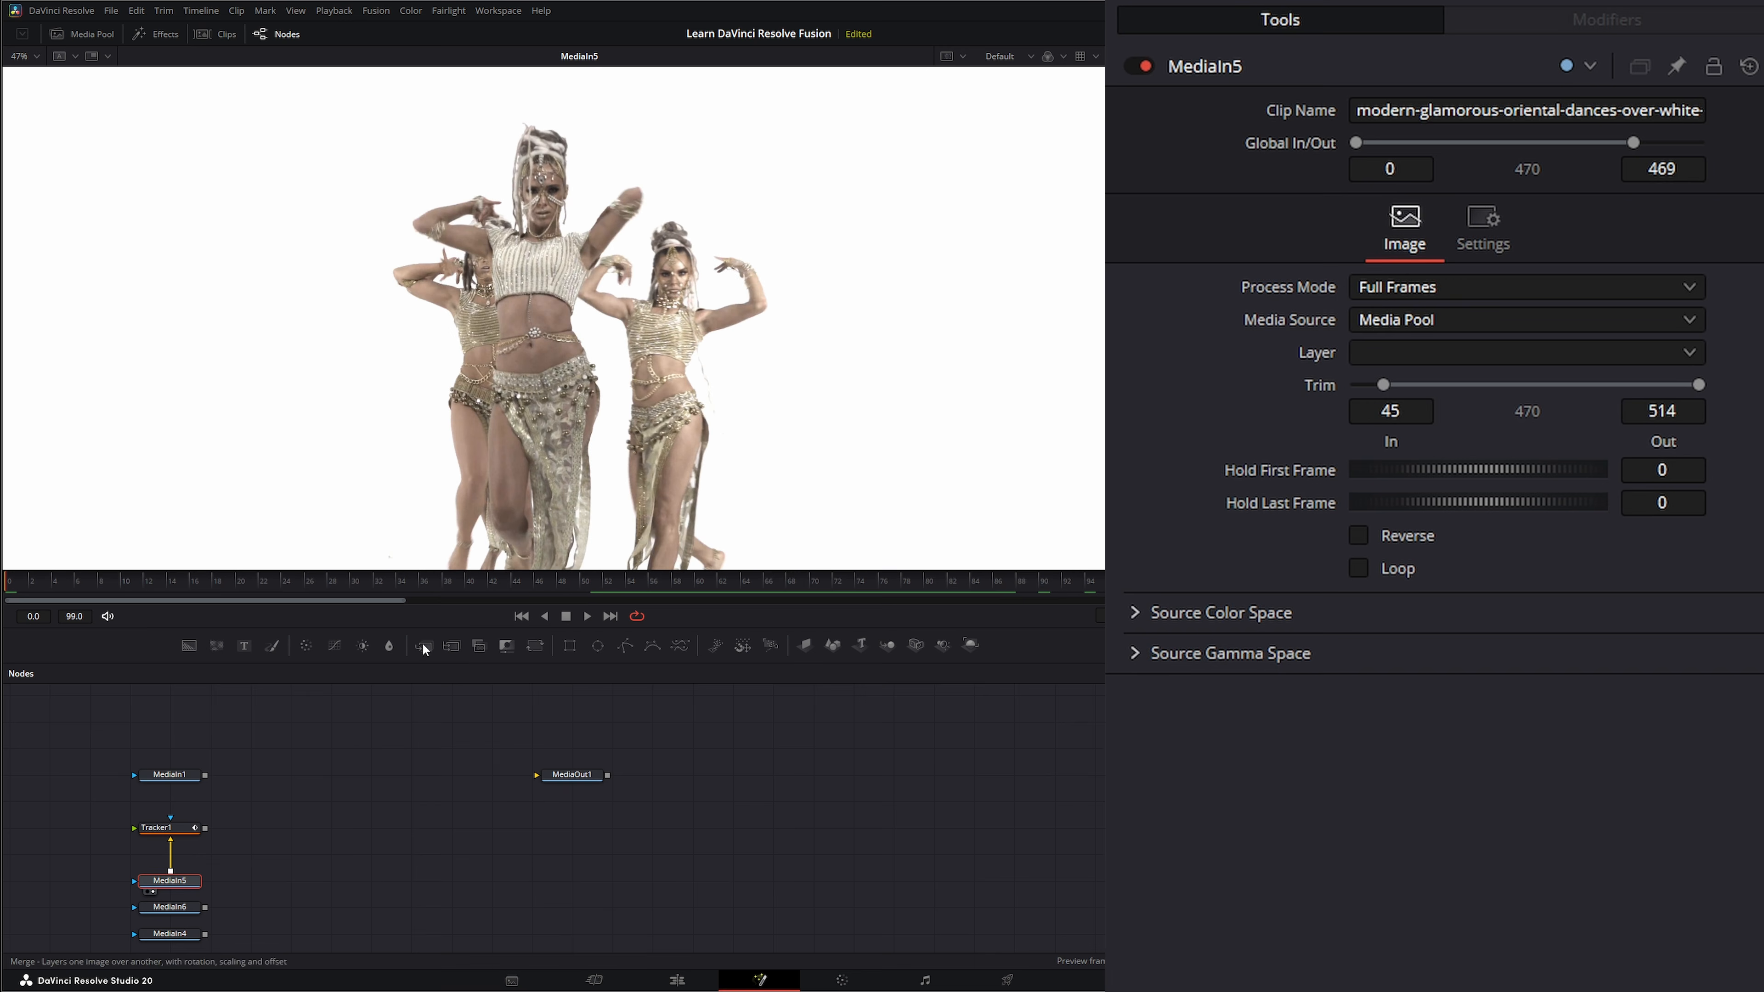
{"action": "left_click_drag", "start_coordinate": [421, 645], "coordinate": [366, 877]}
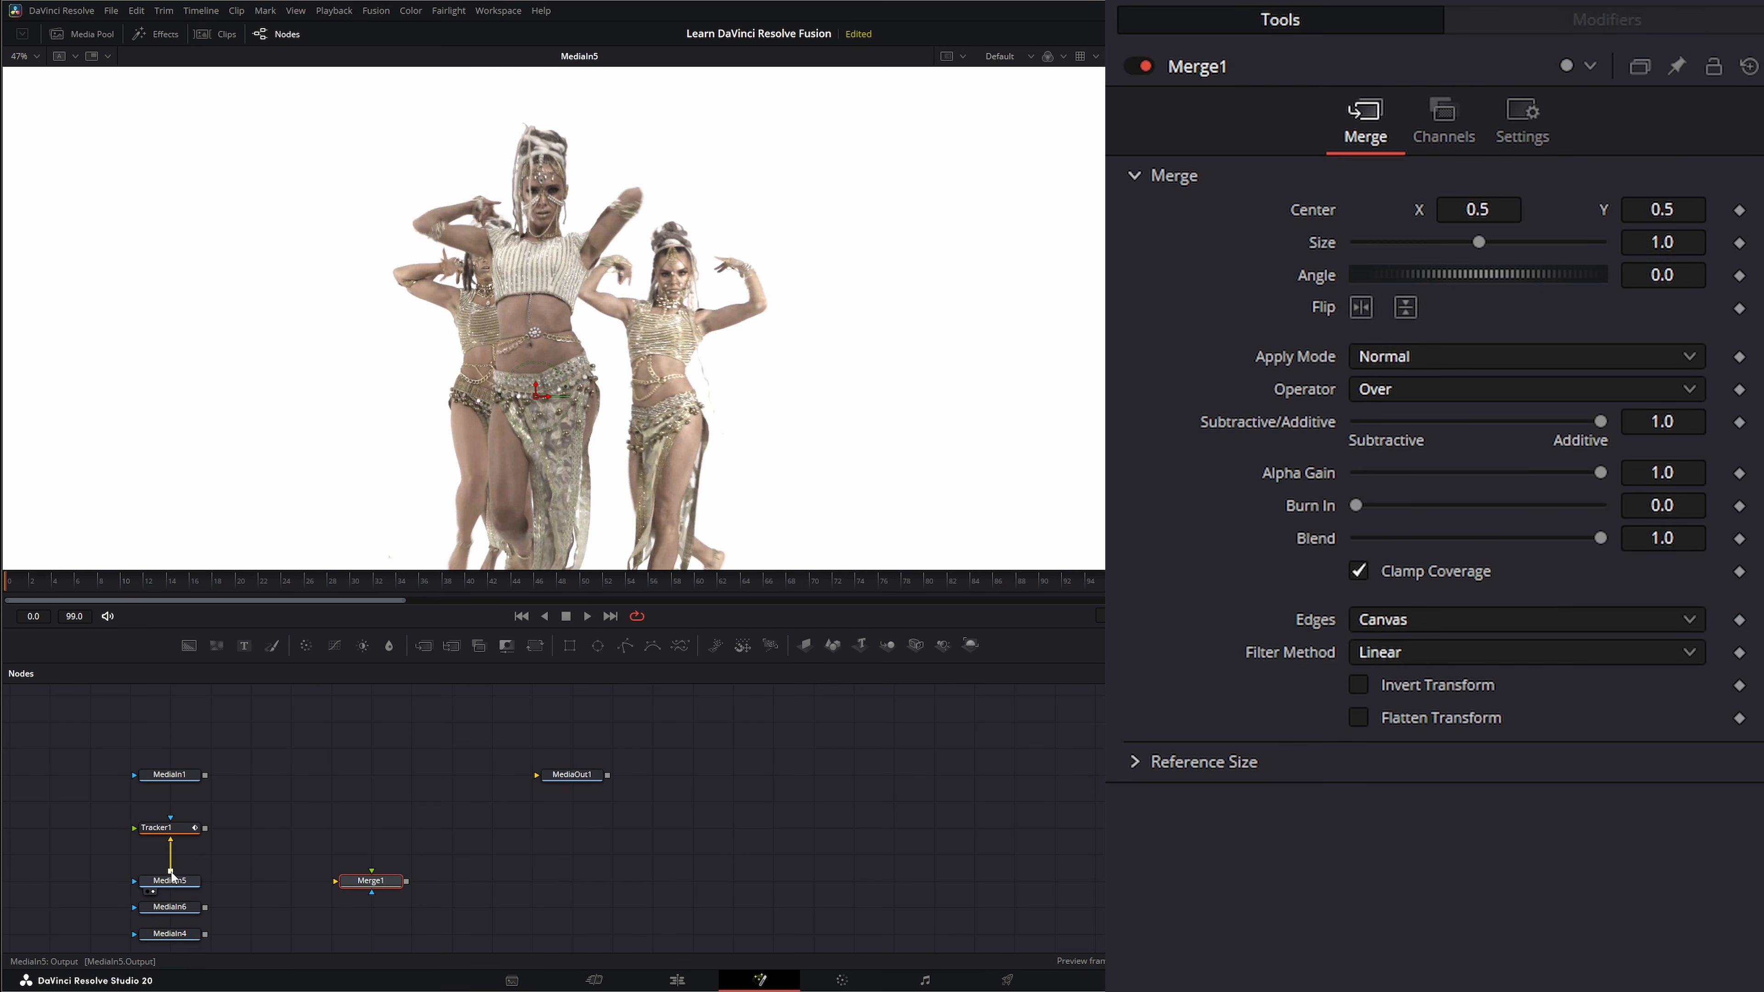
{"action": "left_click_drag", "start_coordinate": [204, 881], "coordinate": [467, 354]}
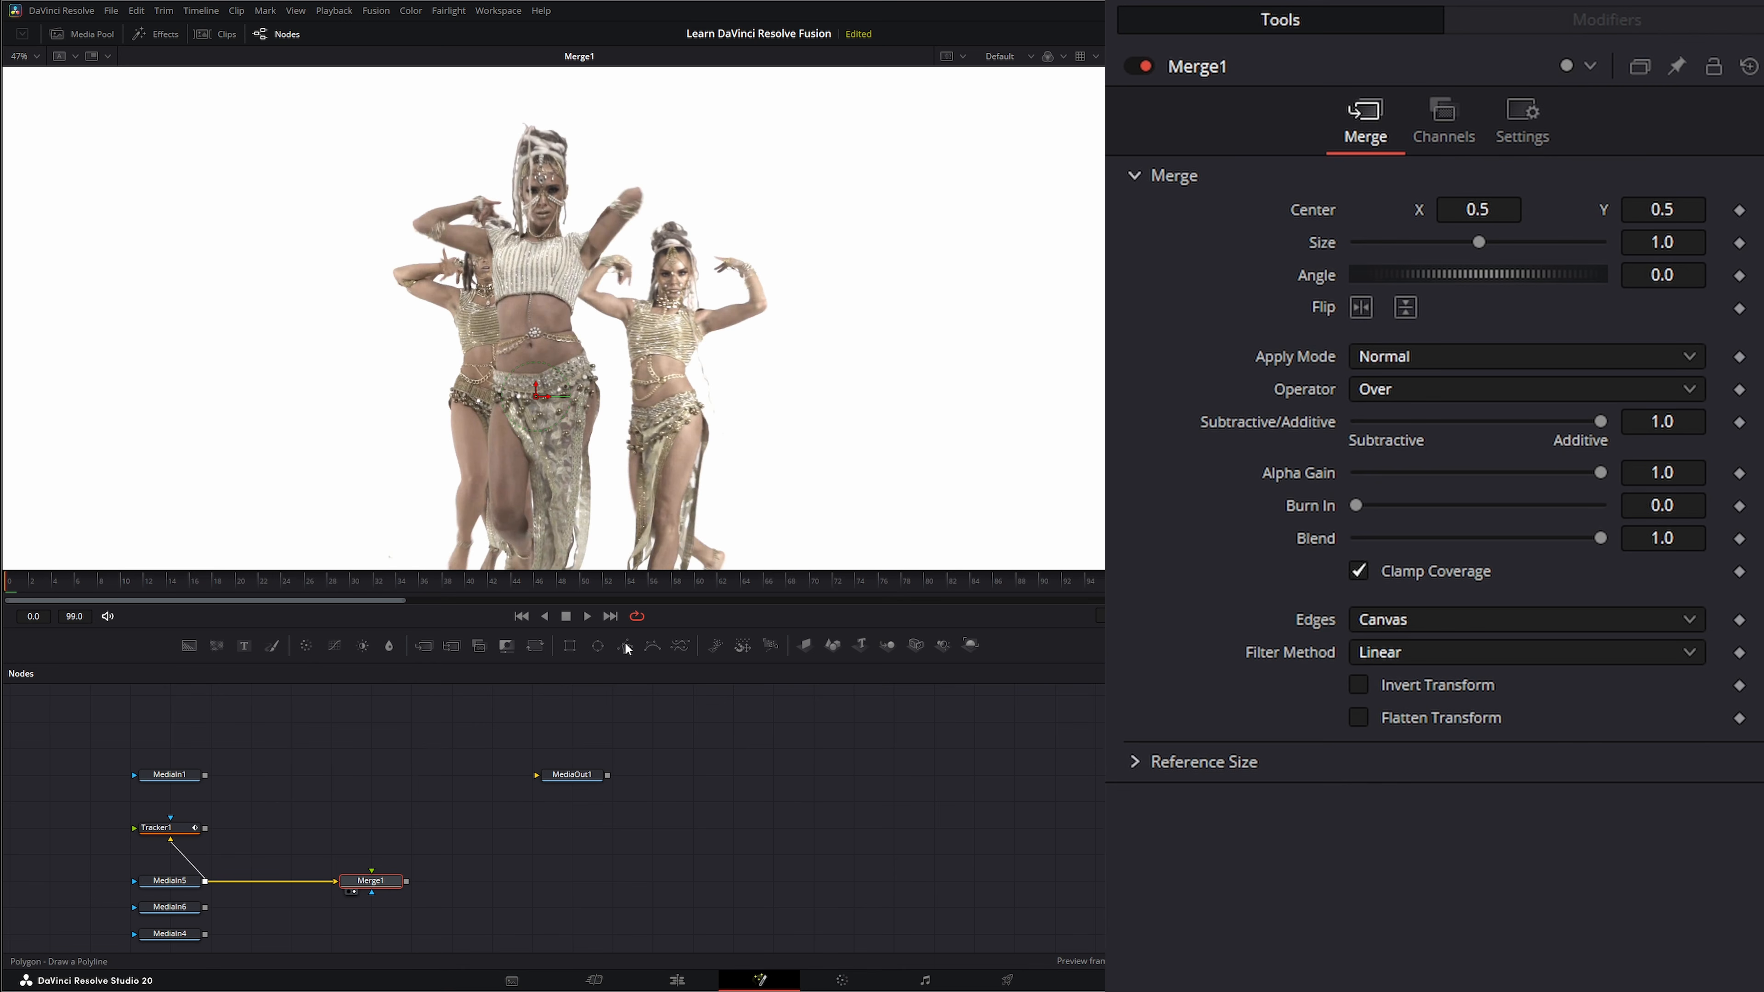
Add a Polygon node above Merge1 and create a preset arrow shape in its polyline.
{"action": "left_click_drag", "start_coordinate": [624, 646], "coordinate": [367, 825]}
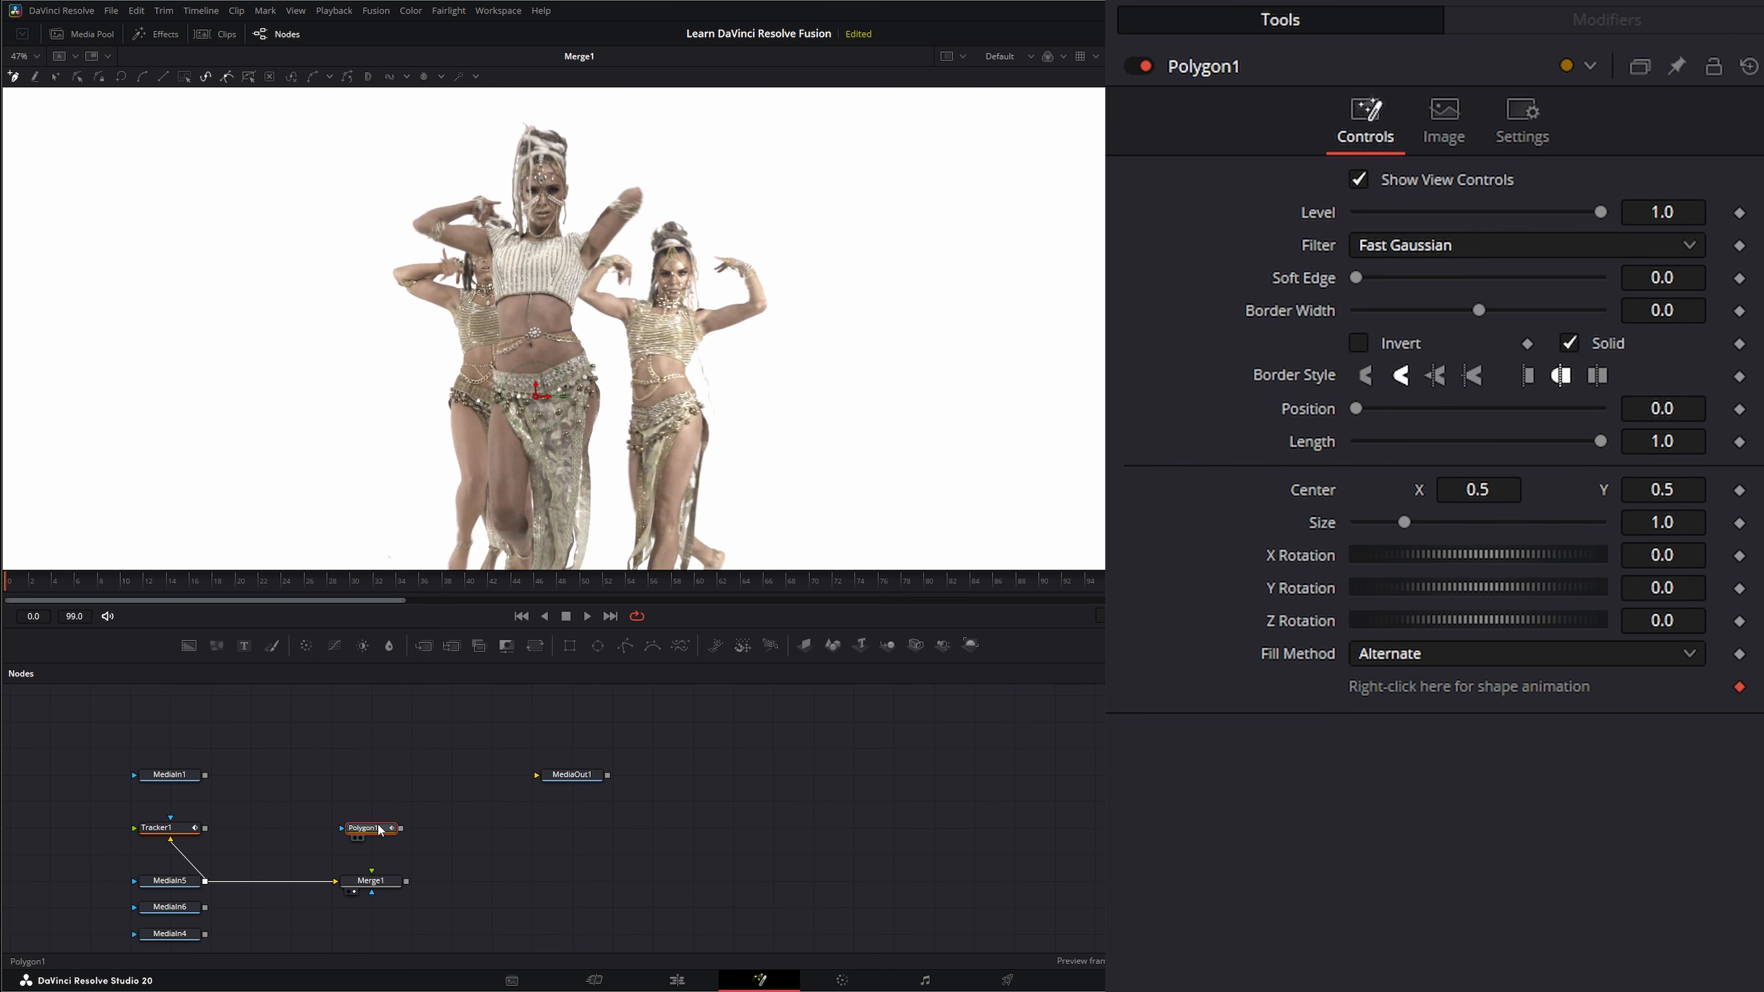
{"action": "right_click", "coordinate": [458, 404]}
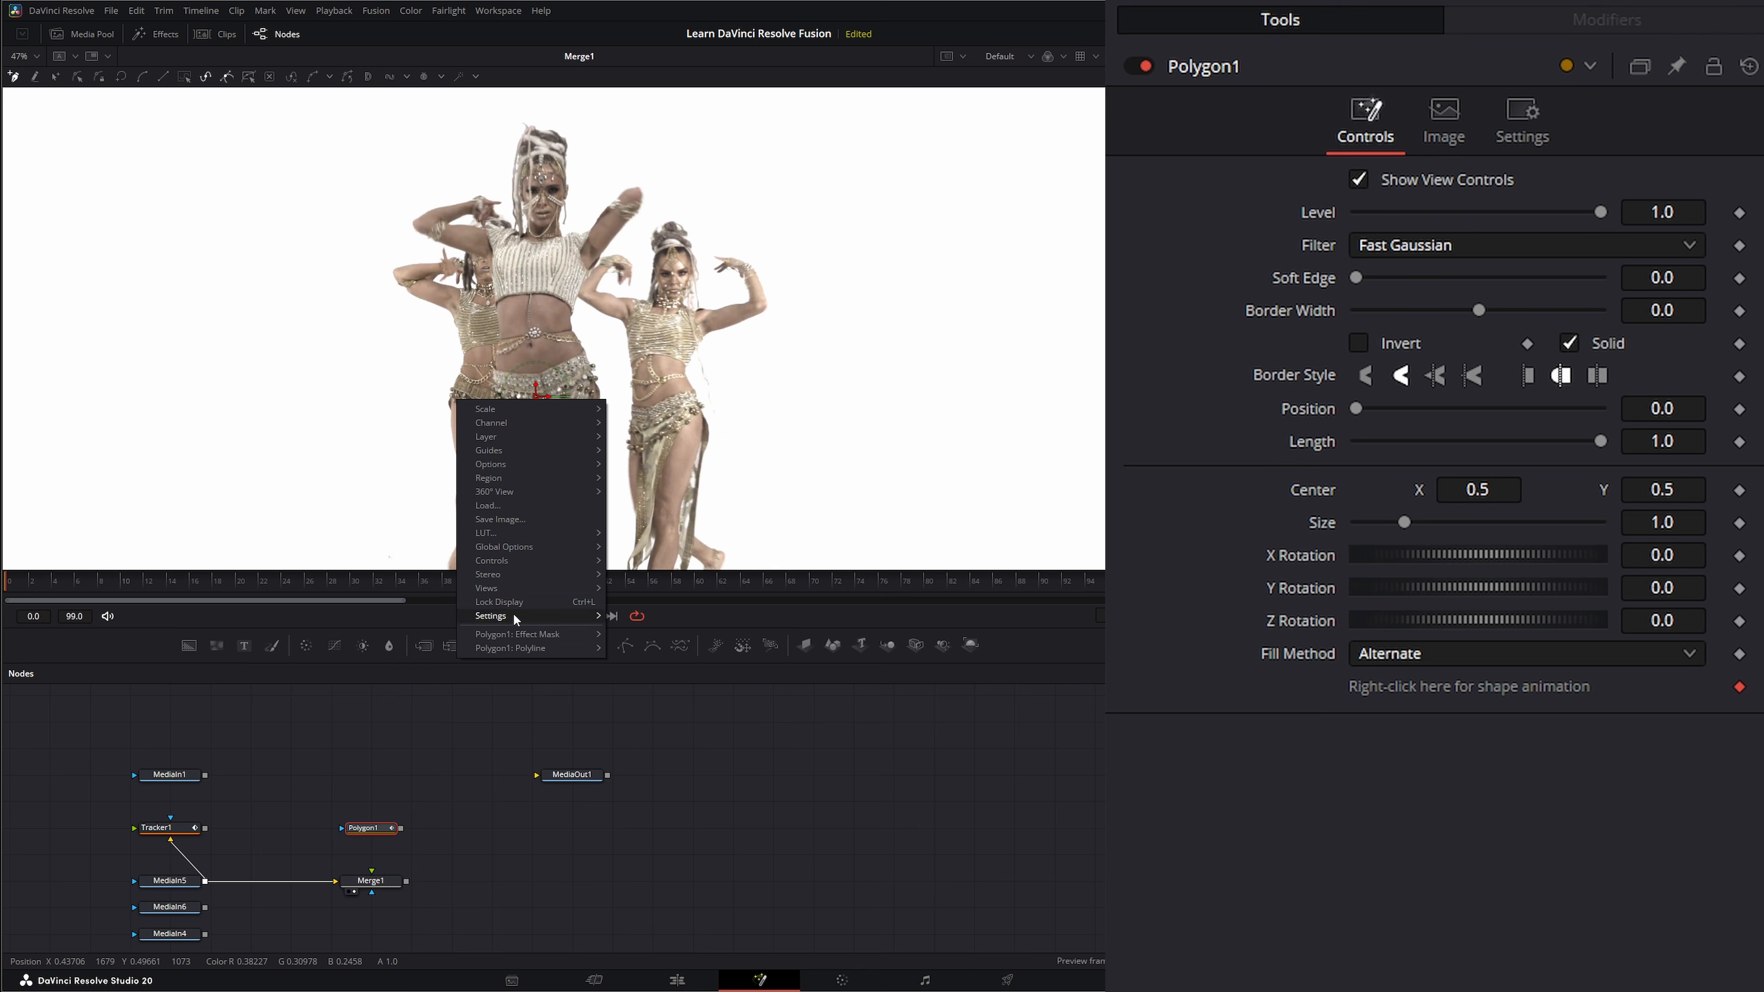
{"action": "mouse_move", "coordinate": [499, 643]}
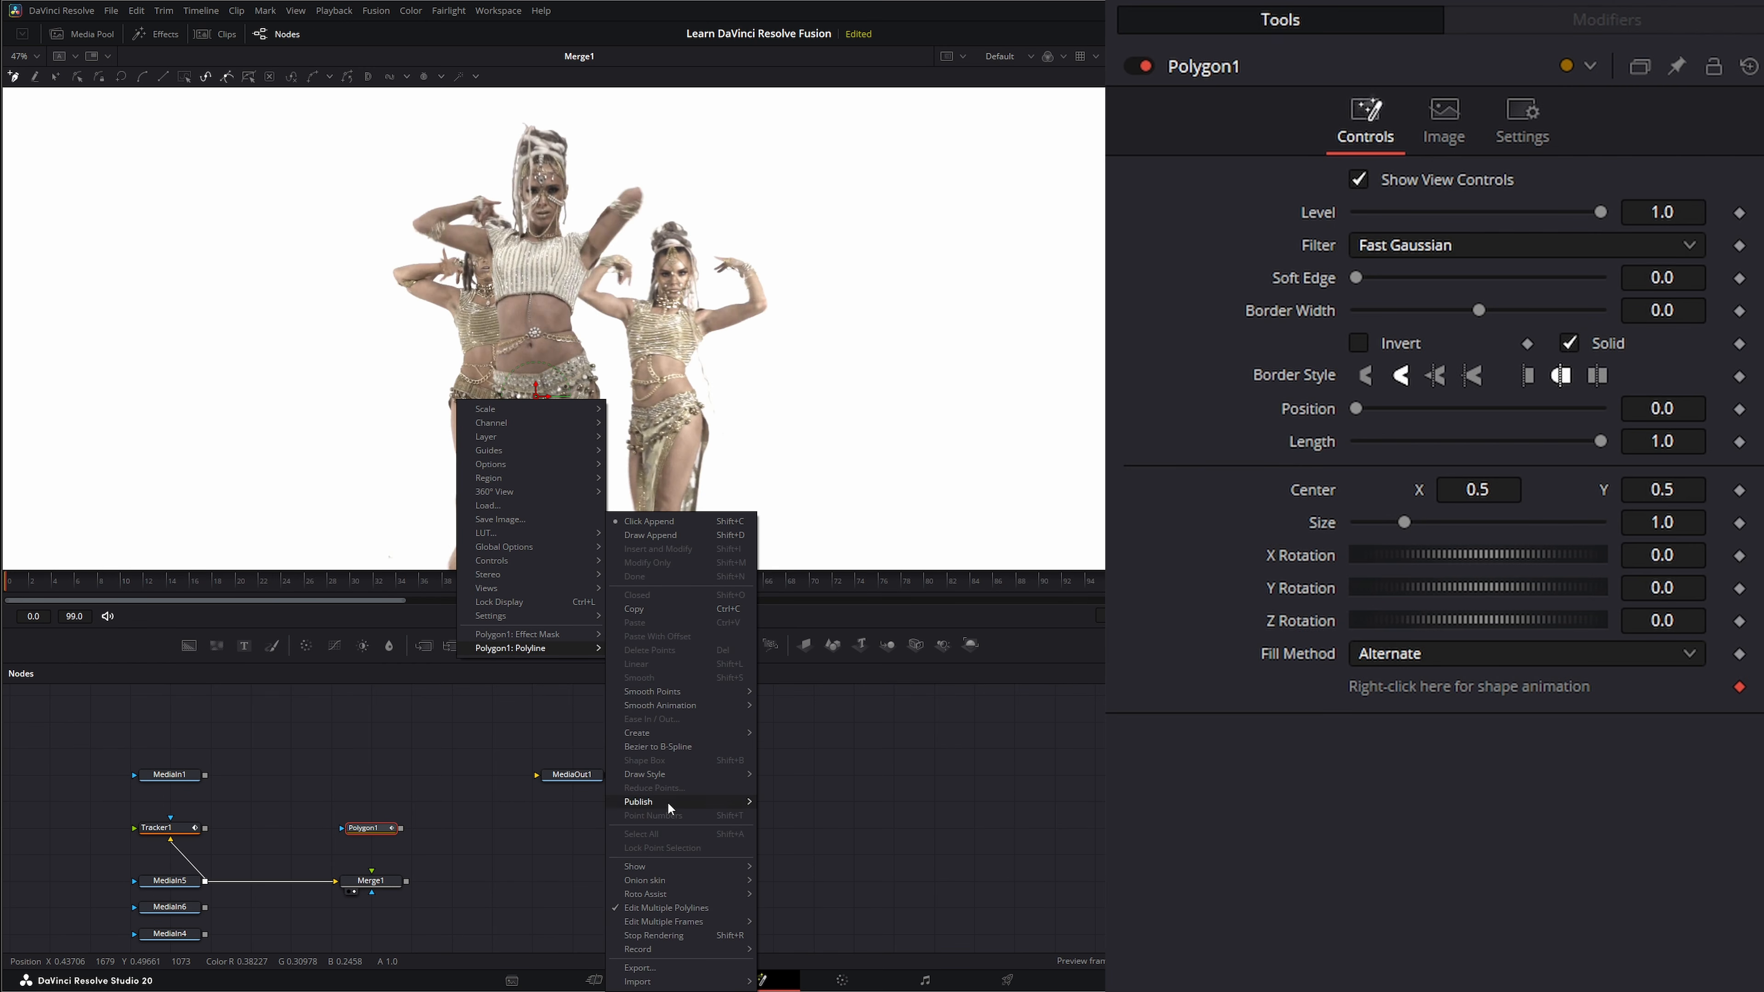
{"action": "mouse_move", "coordinate": [668, 733]}
{"action": "left_click", "coordinate": [790, 760]}
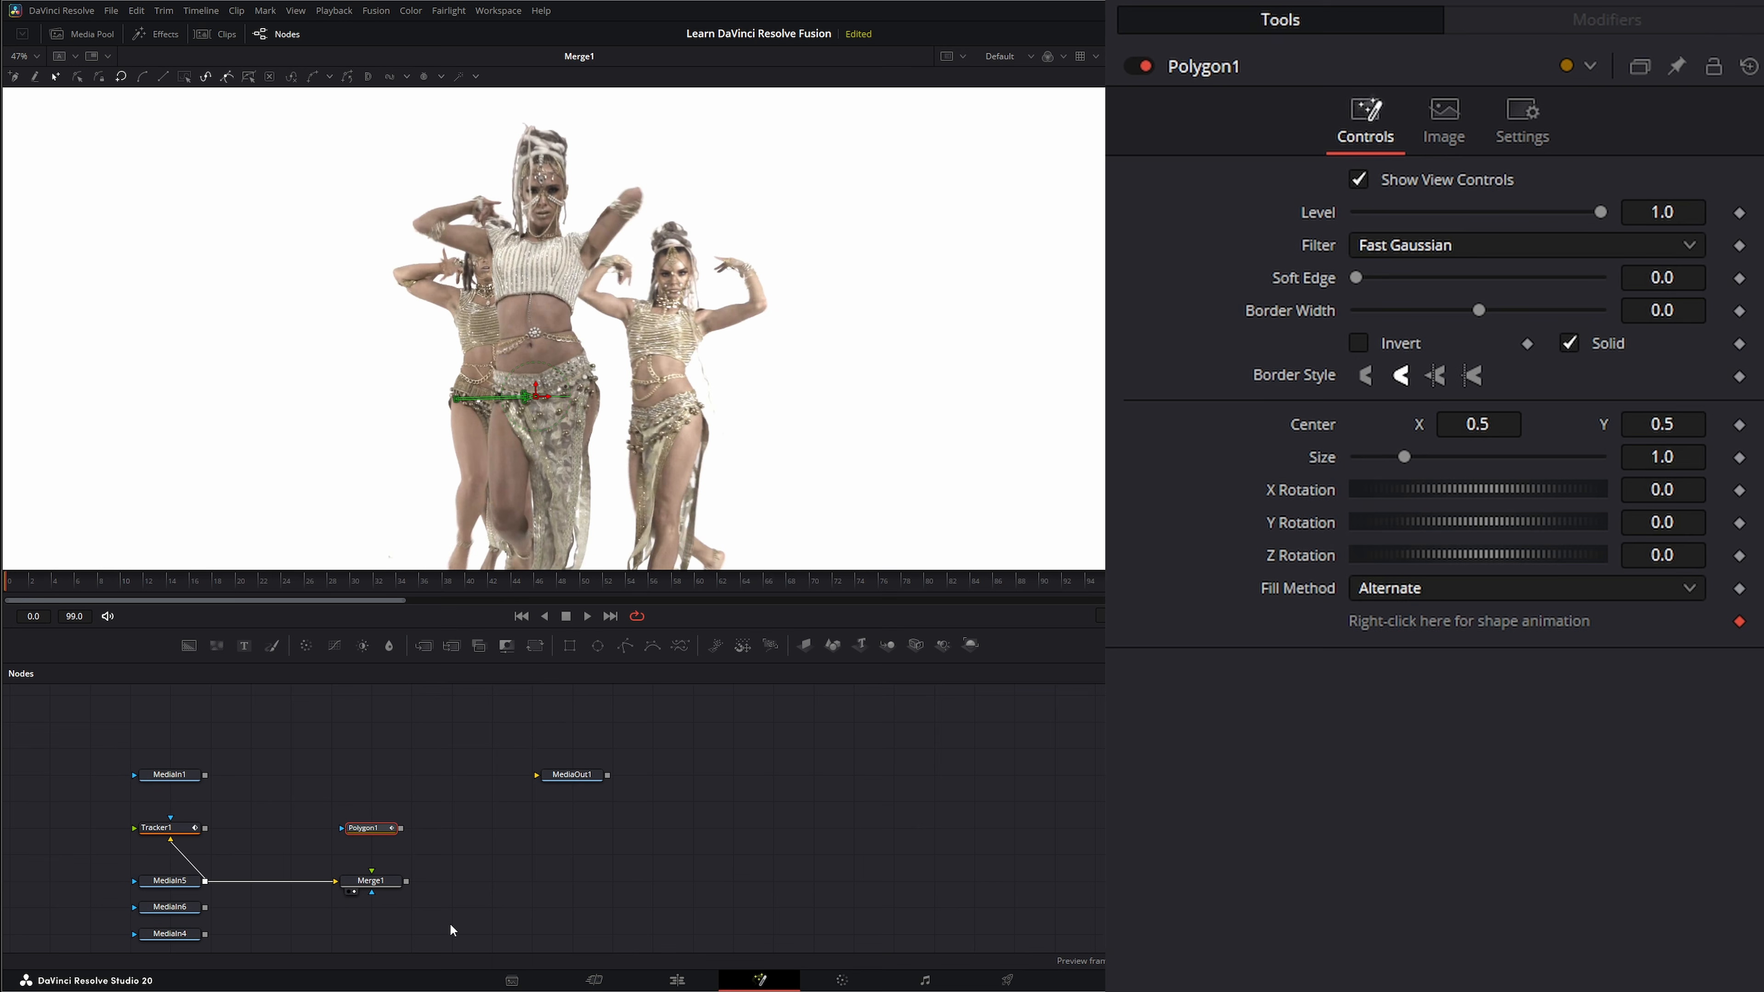
Add a Background node masked by Polygon1 and connect it to Merge1's foreground.
{"action": "left_click_drag", "start_coordinate": [379, 832], "coordinate": [345, 808]}
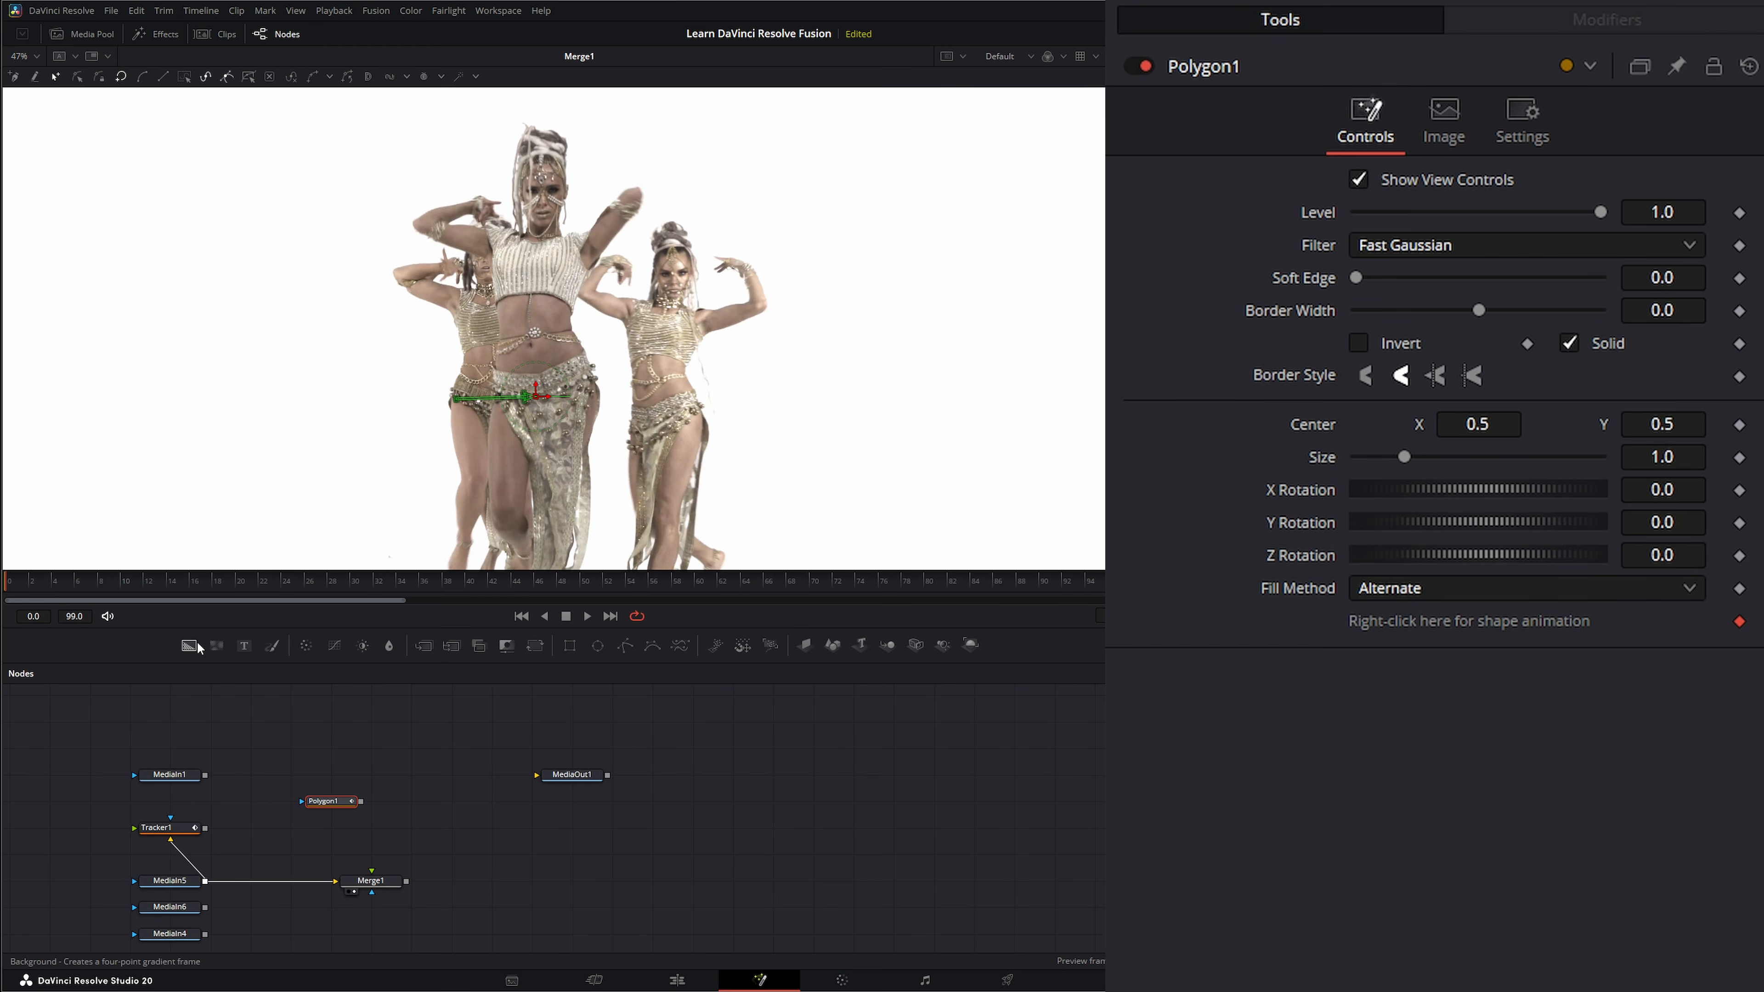
{"action": "left_click_drag", "start_coordinate": [191, 646], "coordinate": [375, 801]}
{"action": "left_click_drag", "start_coordinate": [412, 811], "coordinate": [372, 870]}
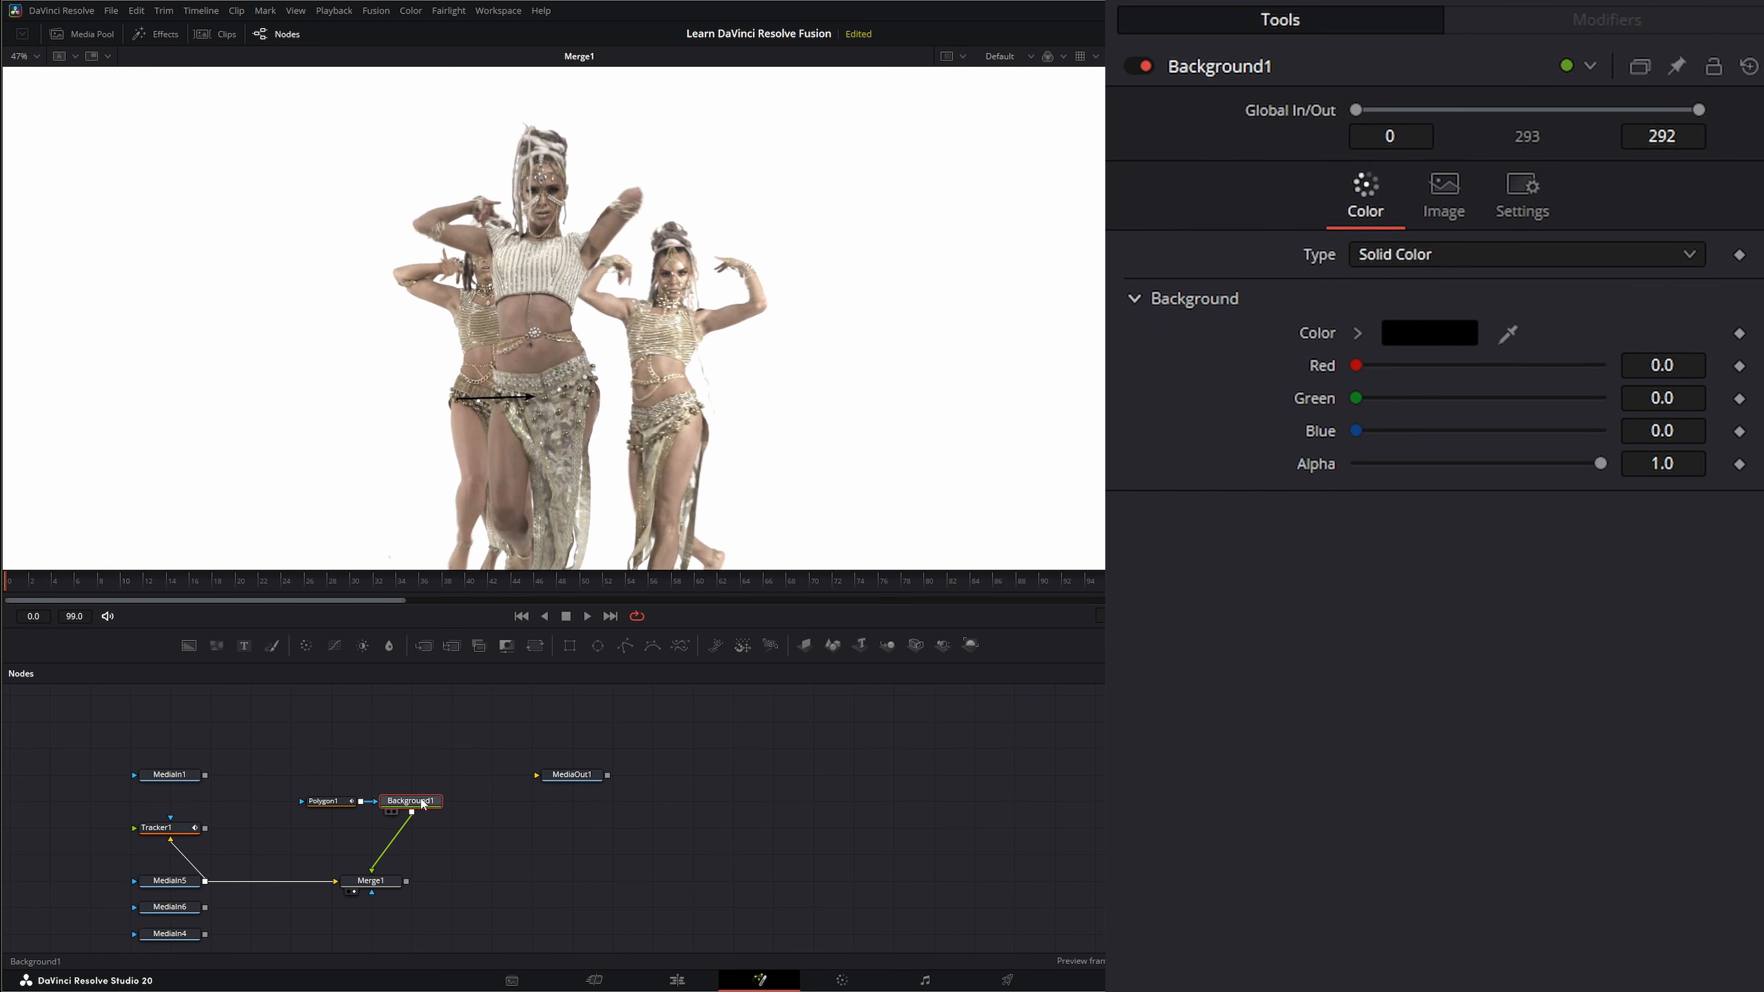
Color Background1 orange (#ff5500) and set Polygon1's size to 2.069.
{"action": "left_click", "coordinate": [1436, 338]}
{"action": "left_click", "coordinate": [654, 439]}
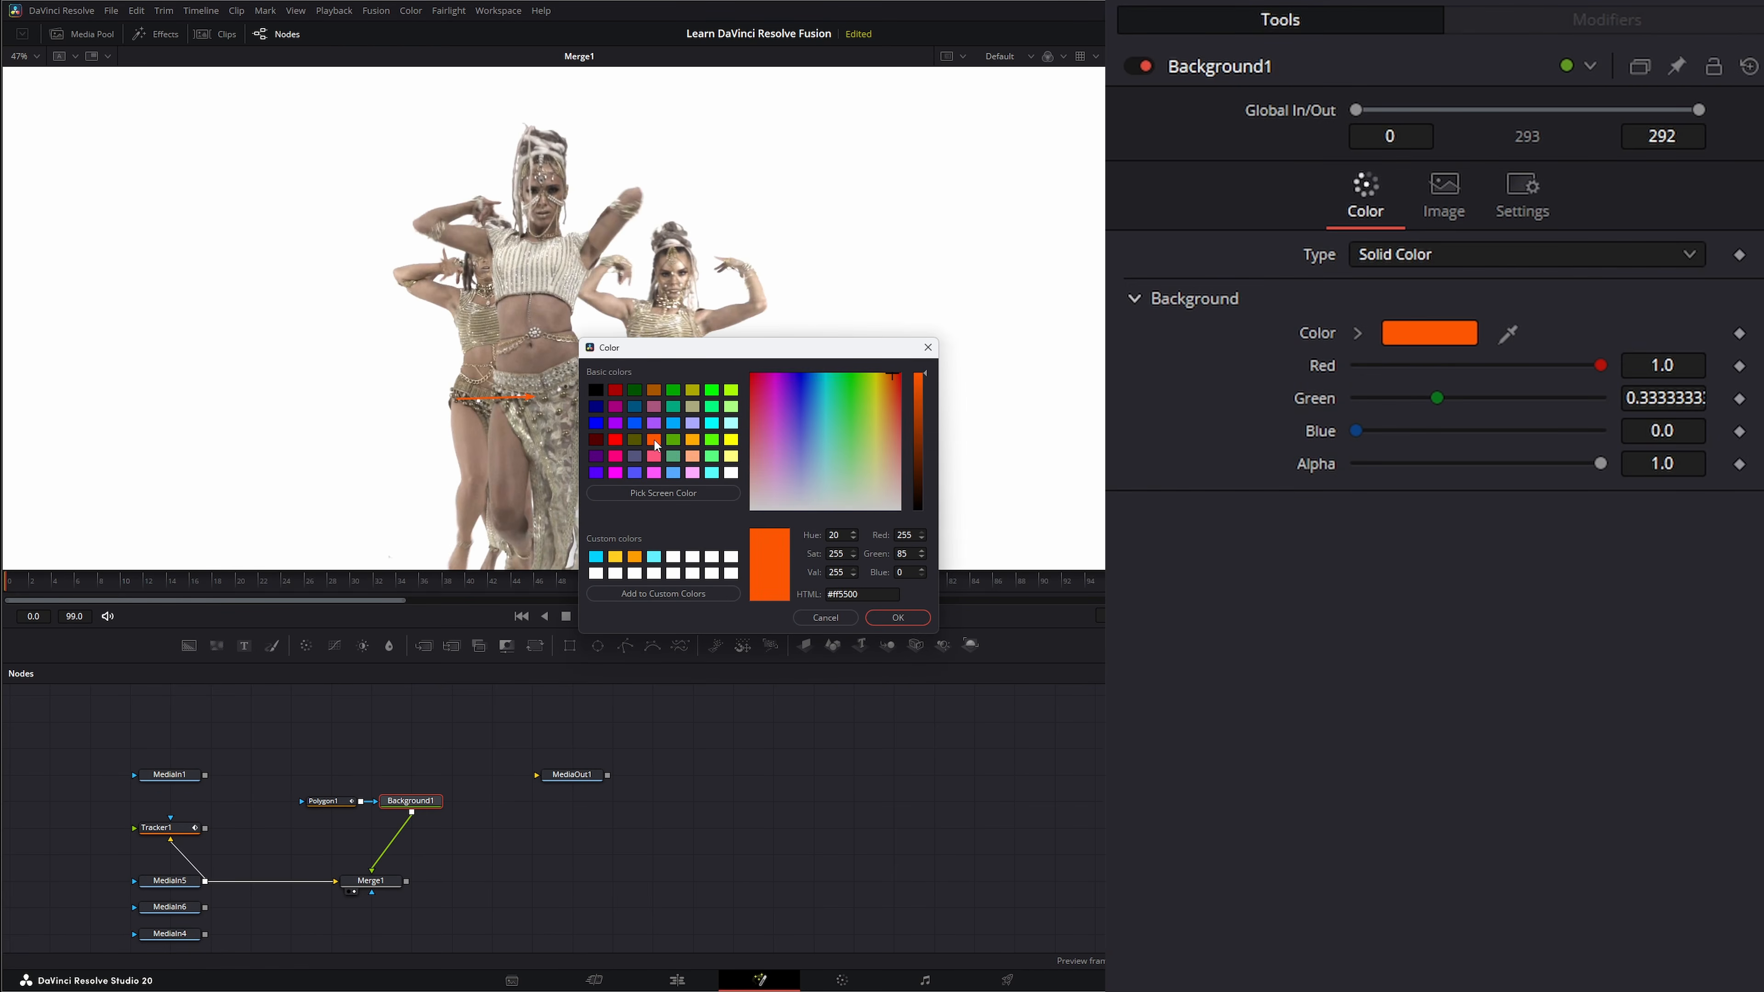
{"action": "left_click", "coordinate": [897, 618]}
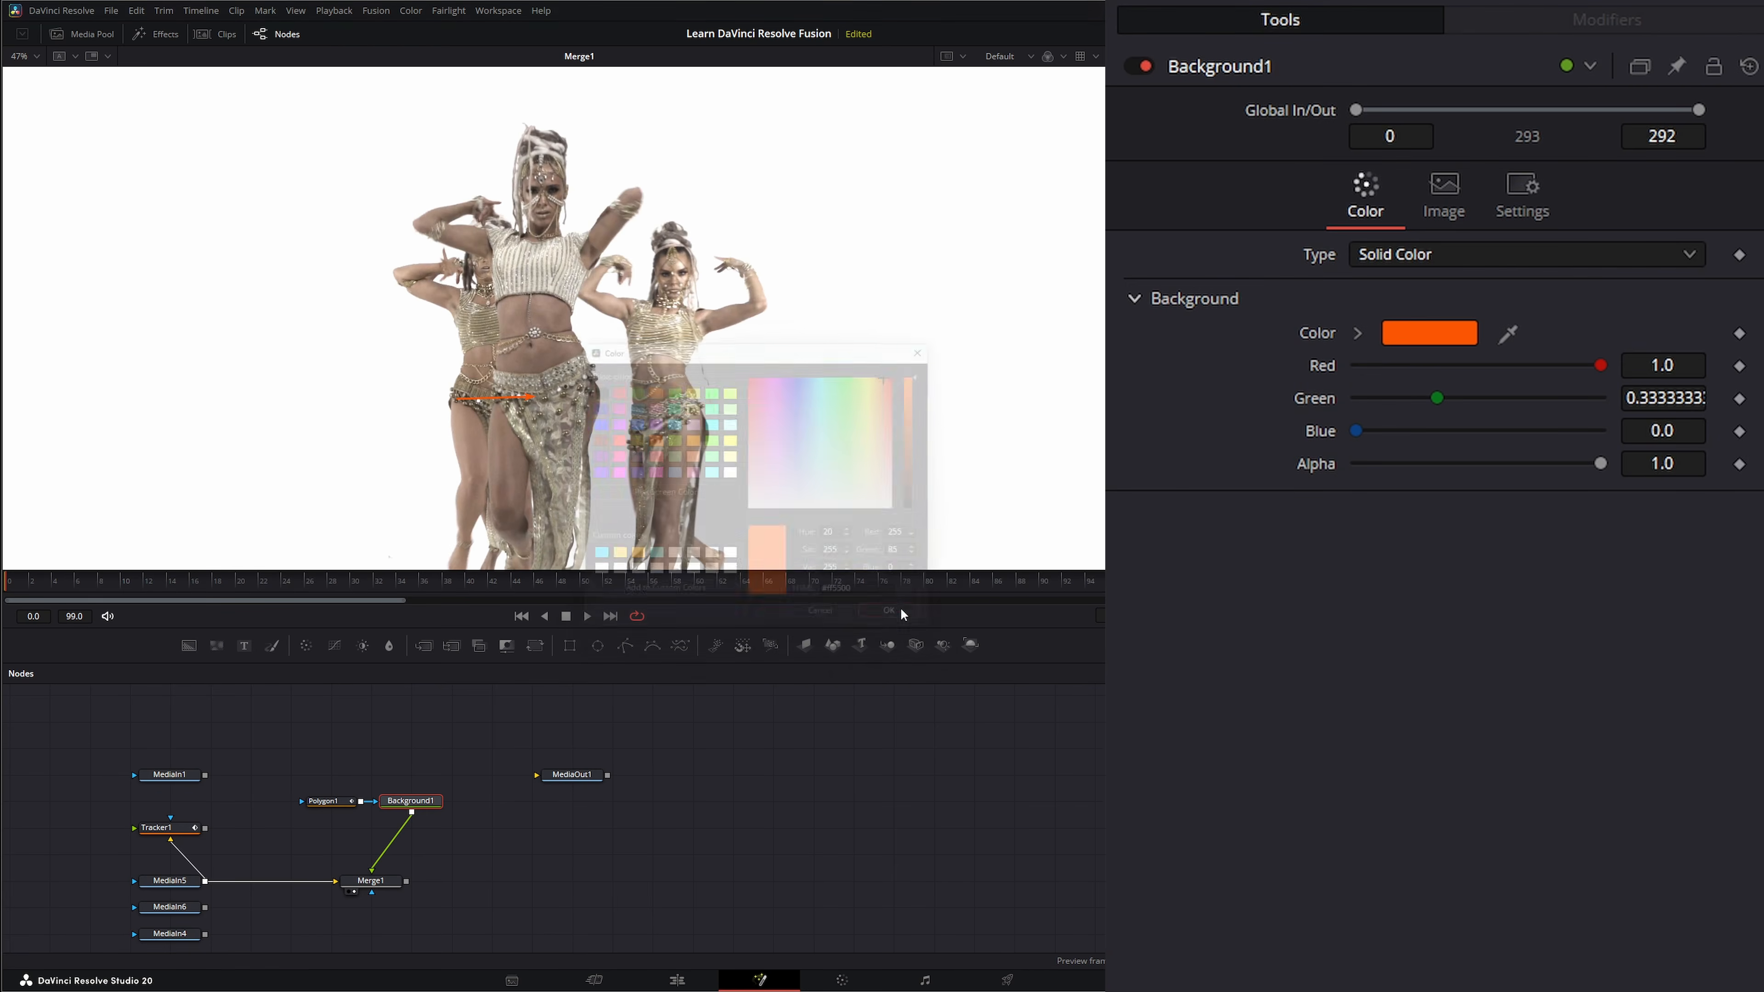
{"action": "left_click", "coordinate": [323, 801]}
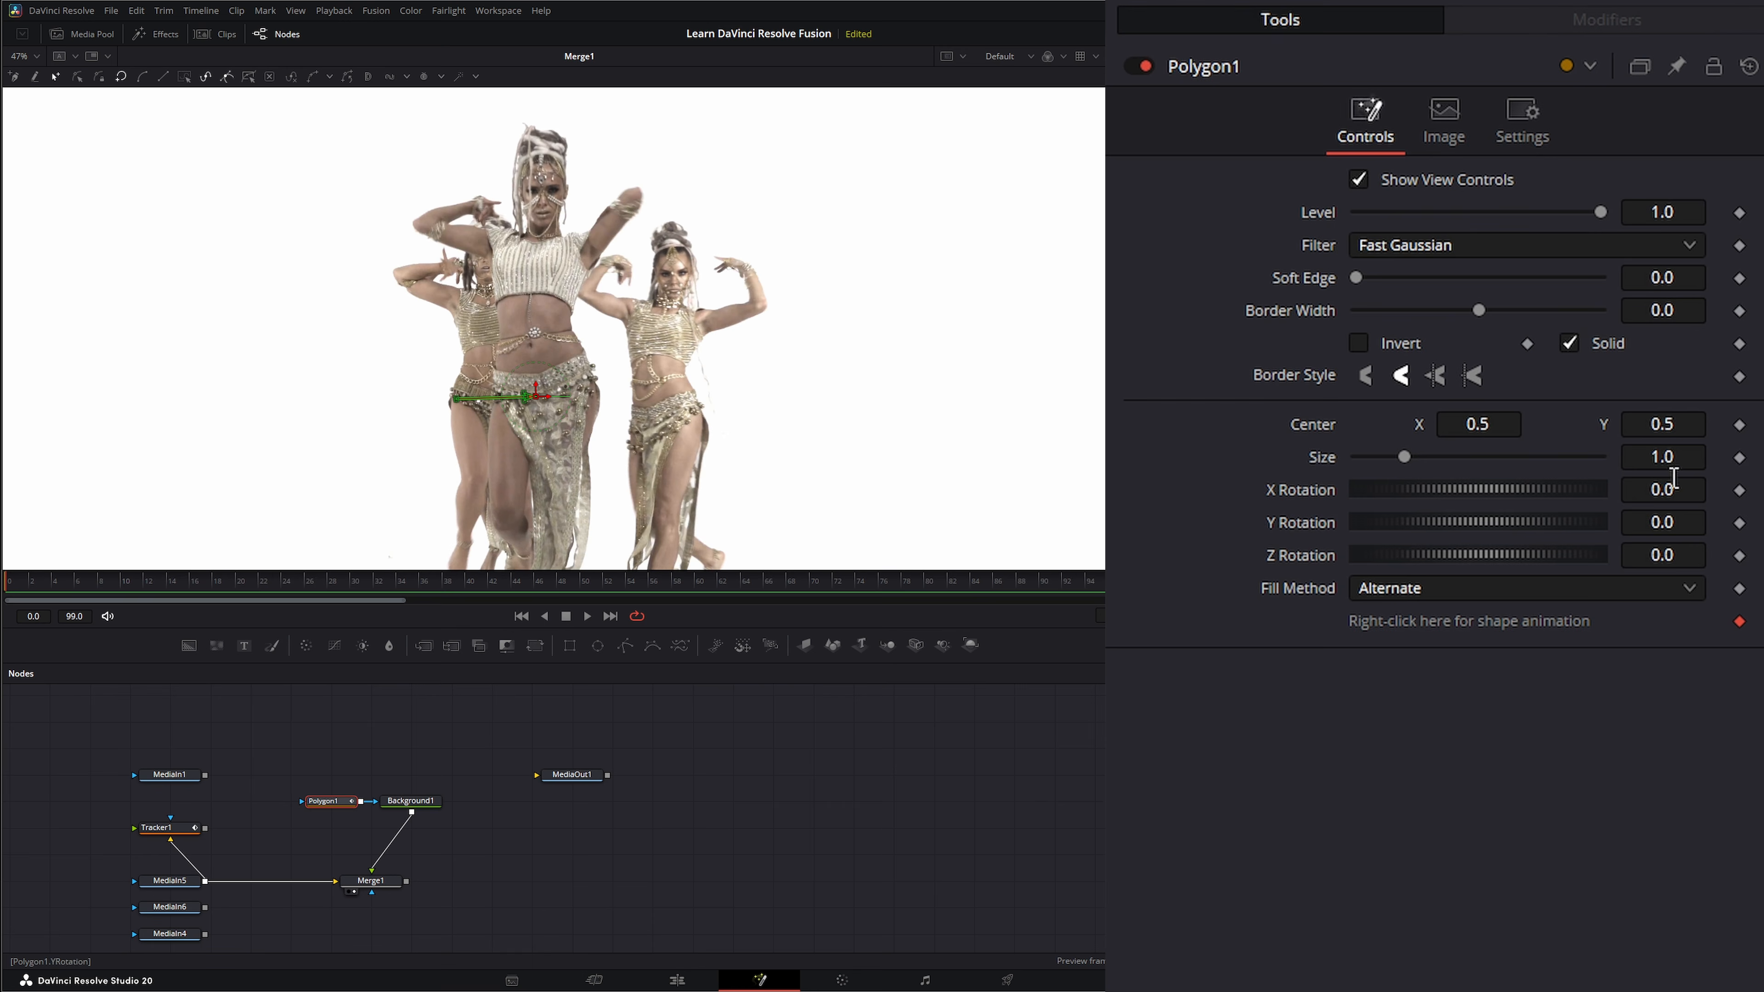
{"action": "left_click_drag", "start_coordinate": [1666, 457], "coordinate": [1389, 465]}
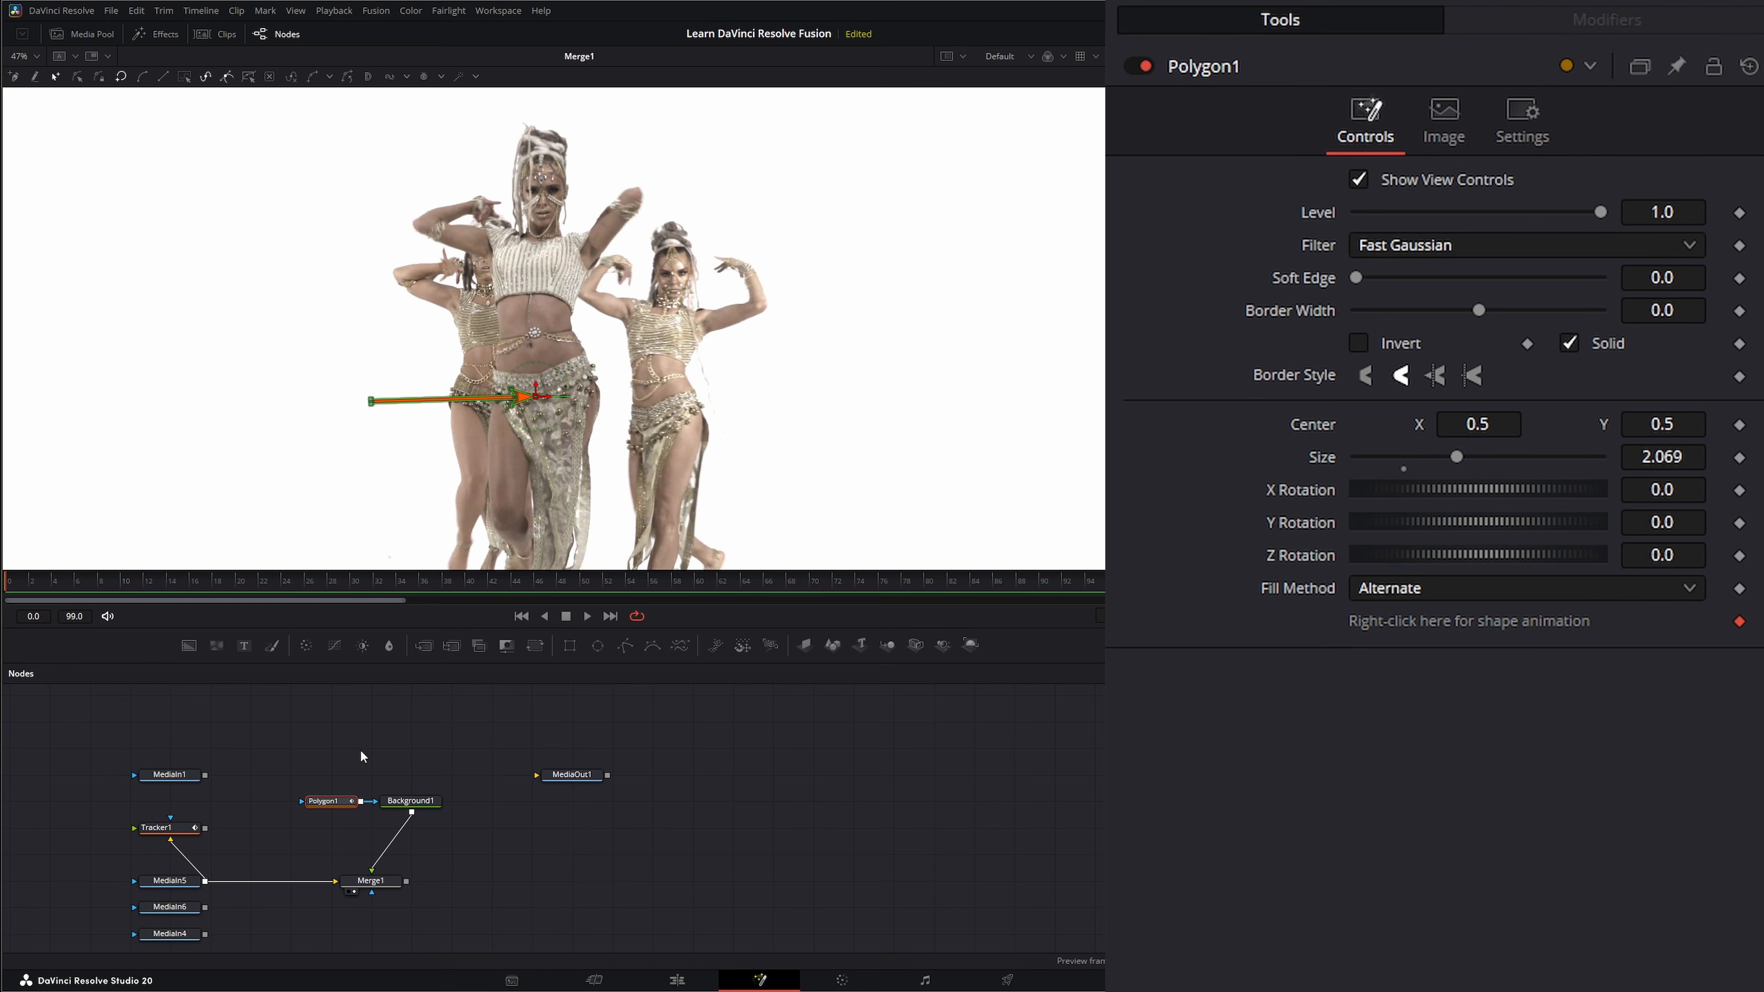
Connect Merge1's Center to the position of Tracker1IntelliTrack1Path and play back the arrow following the dancer.
{"action": "left_click", "coordinate": [370, 880]}
{"action": "right_click", "coordinate": [1313, 211]}
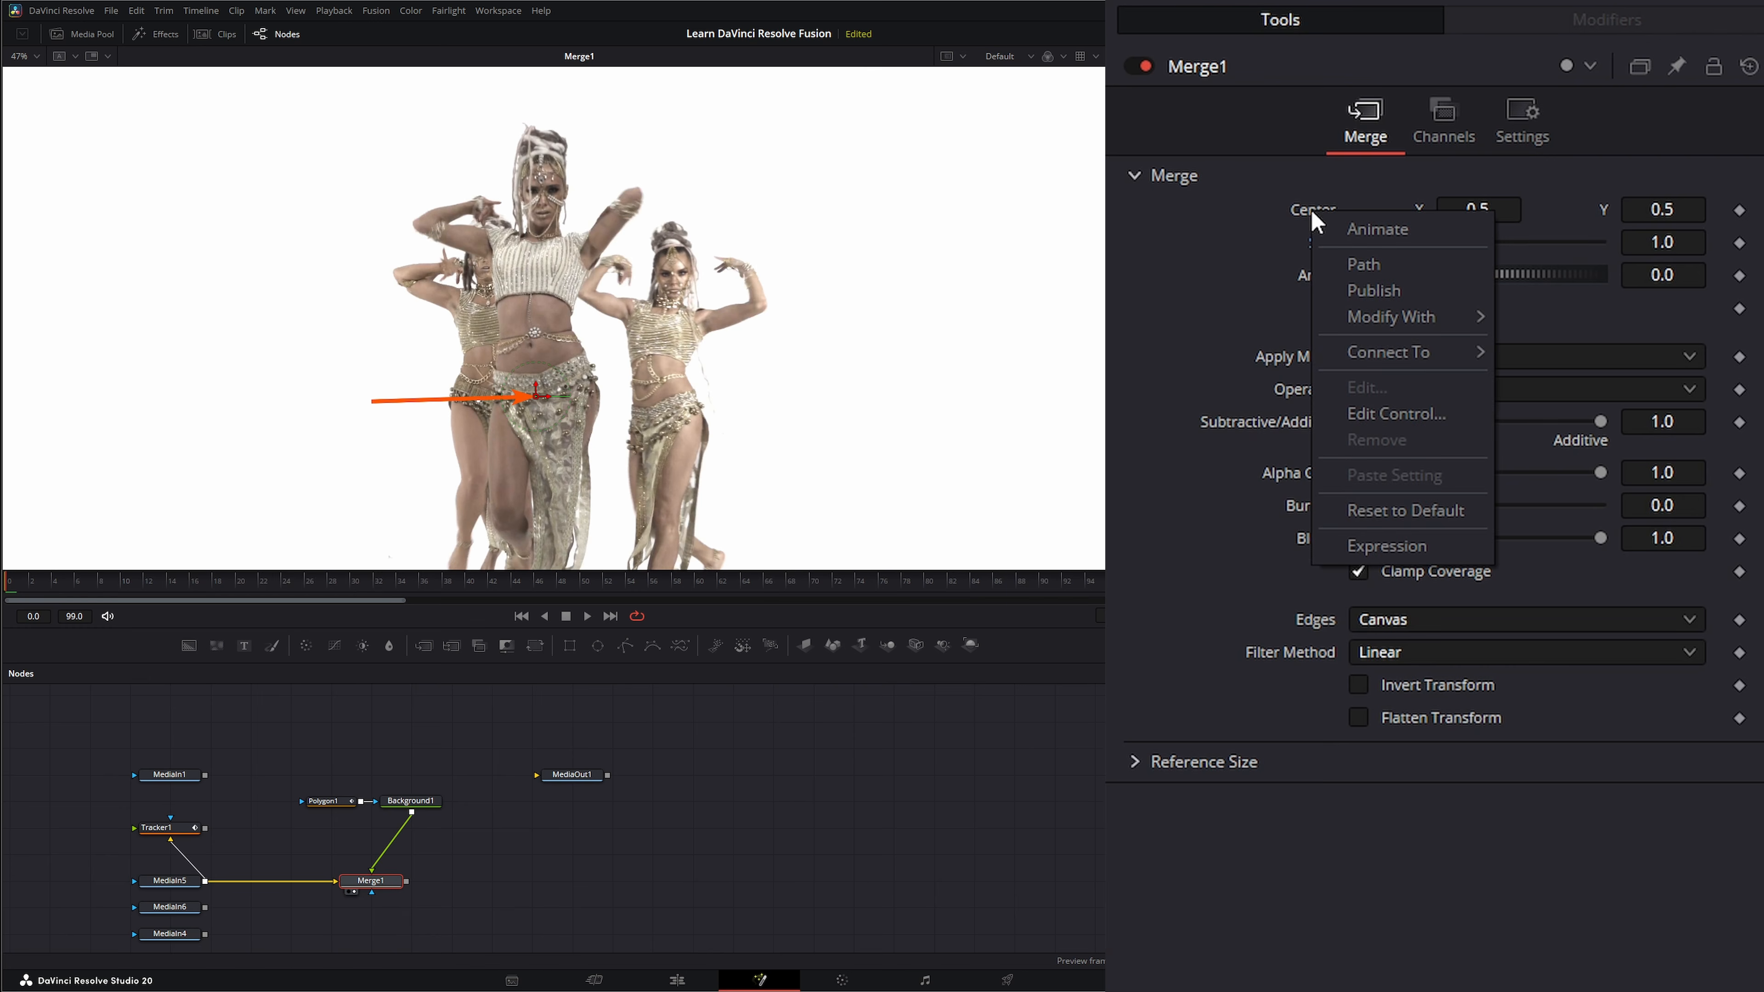
{"action": "mouse_move", "coordinate": [1389, 352]}
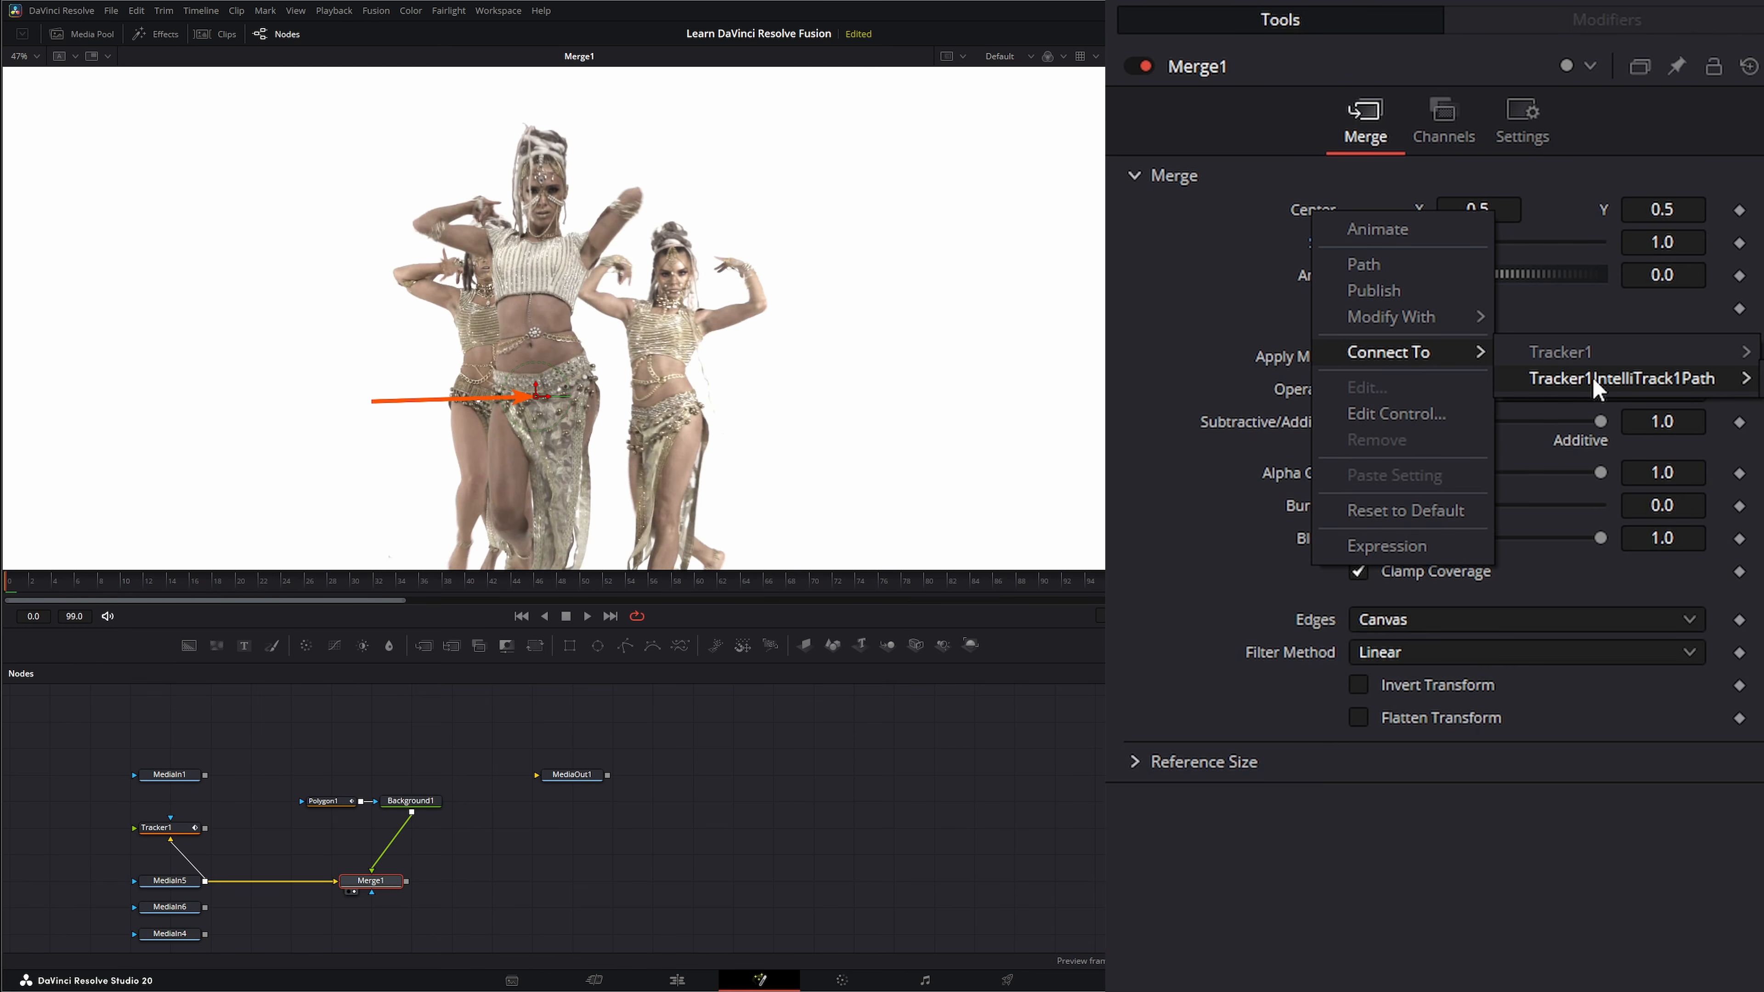
{"action": "left_click", "coordinate": [1593, 378]}
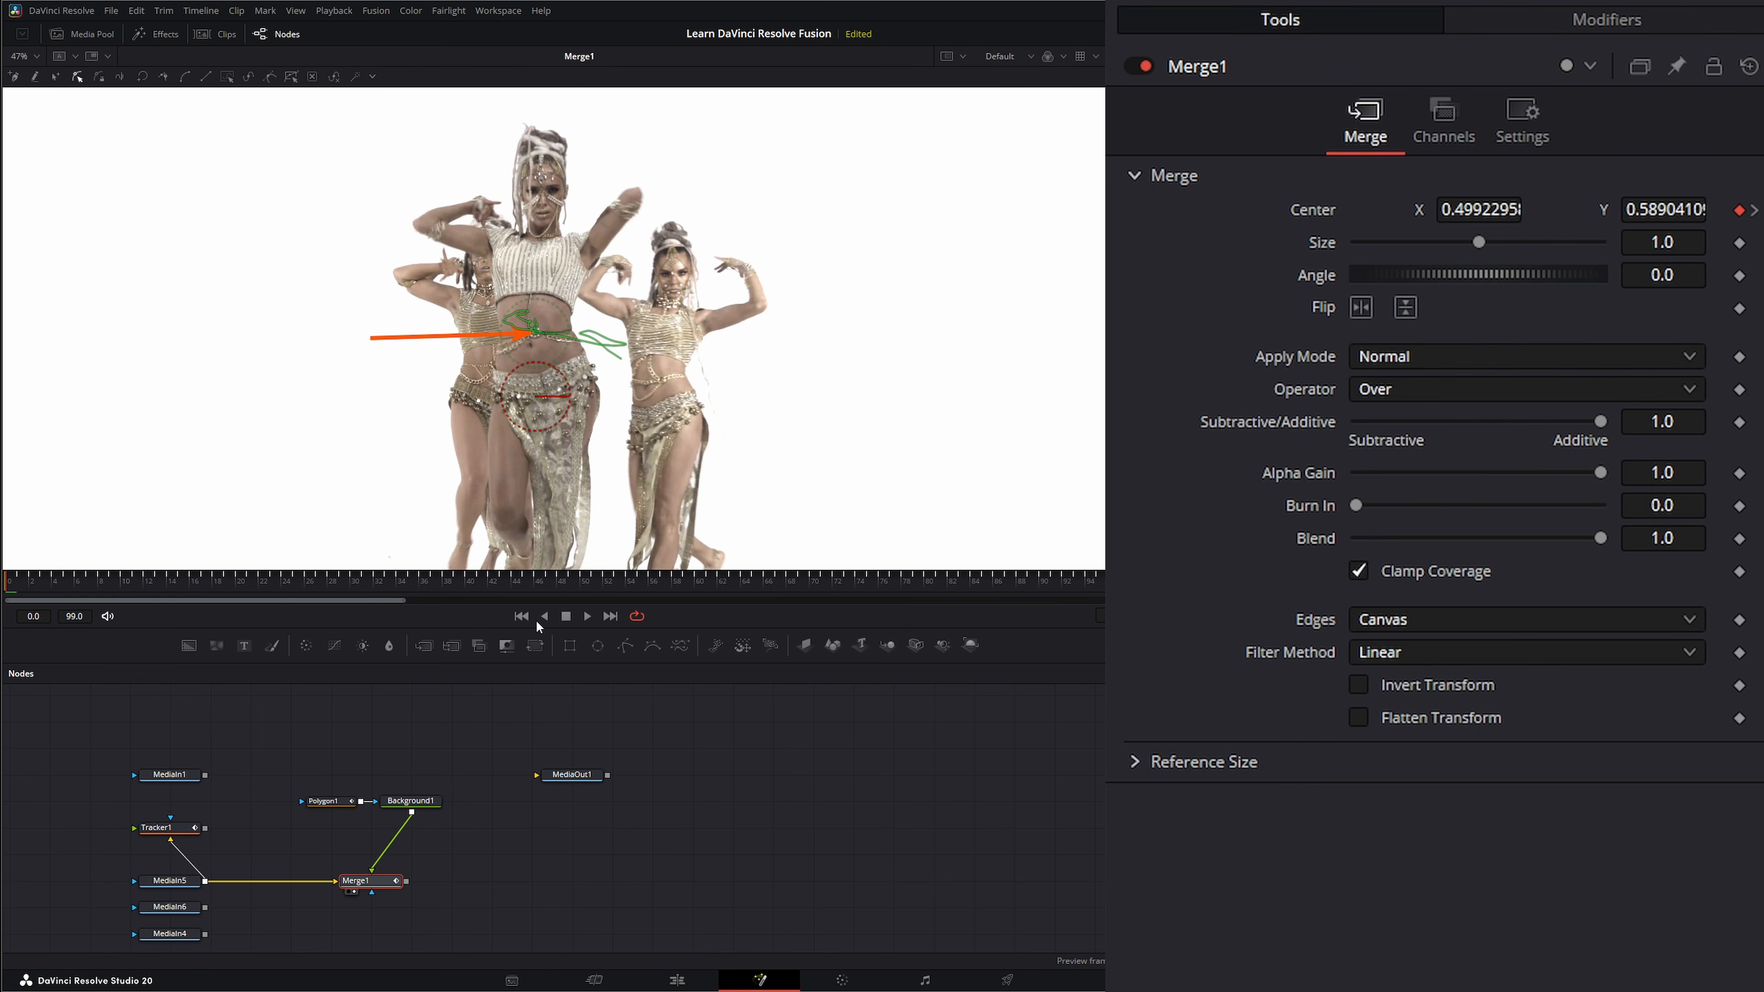
{"action": "left_click", "coordinate": [586, 616]}
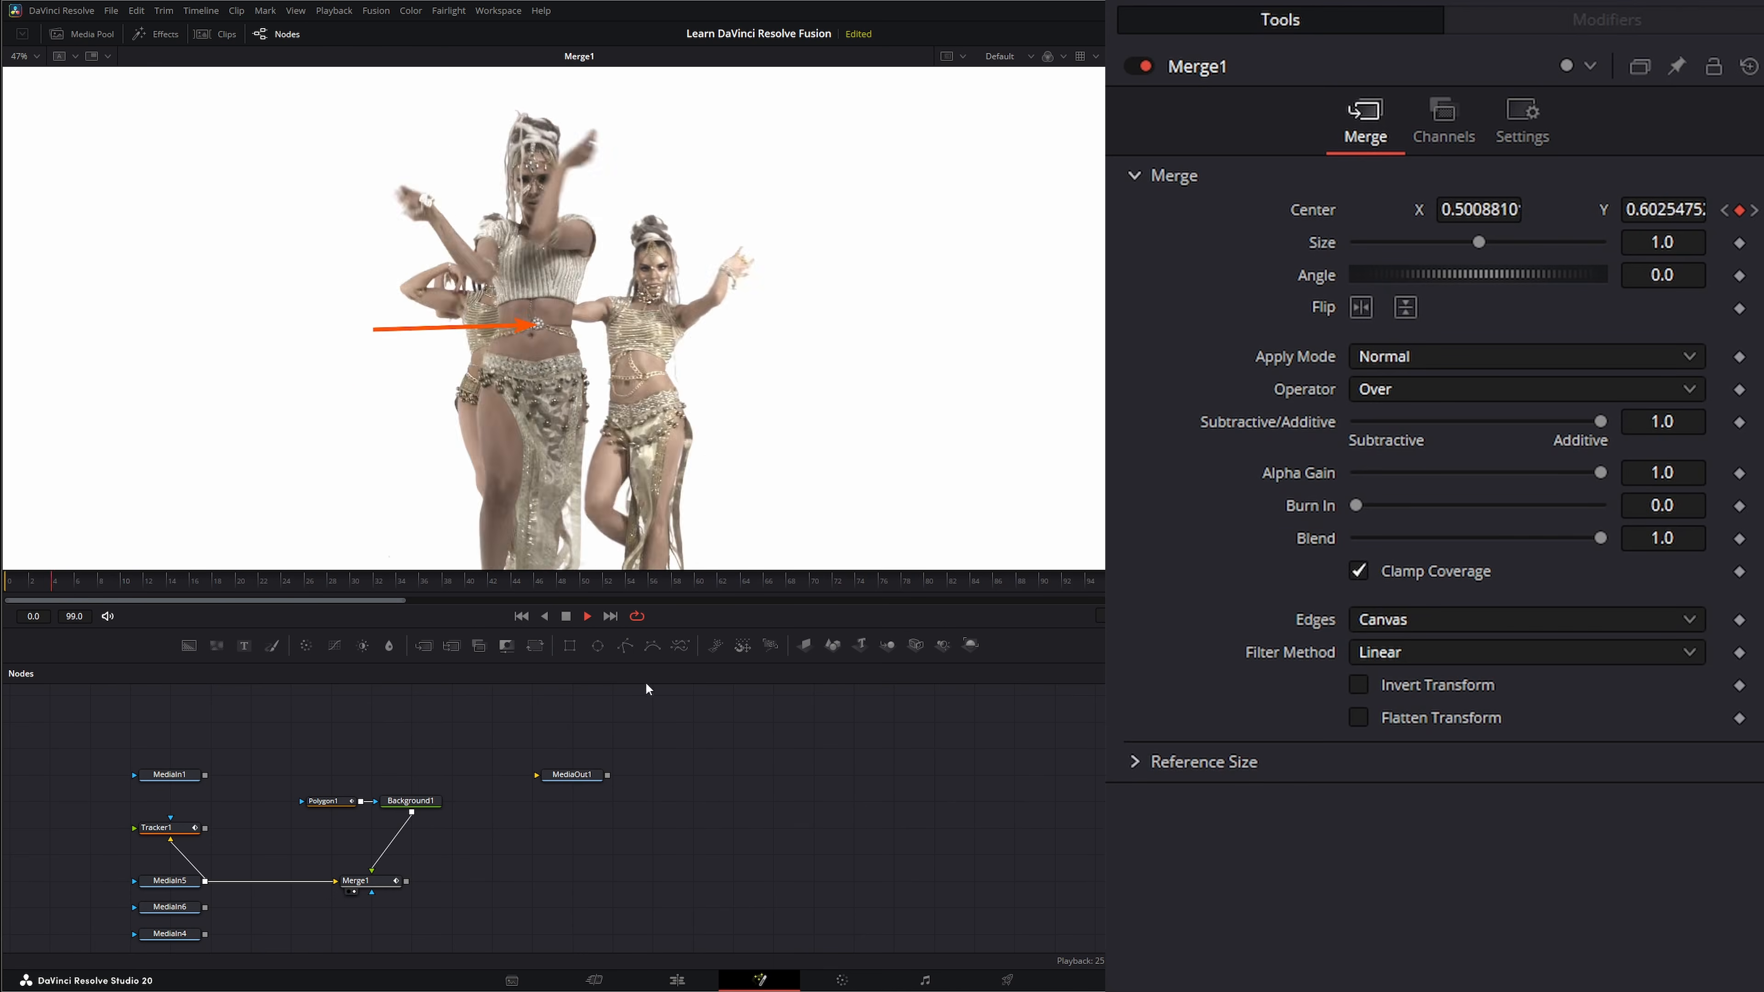
{"action": "left_click", "coordinate": [566, 615]}
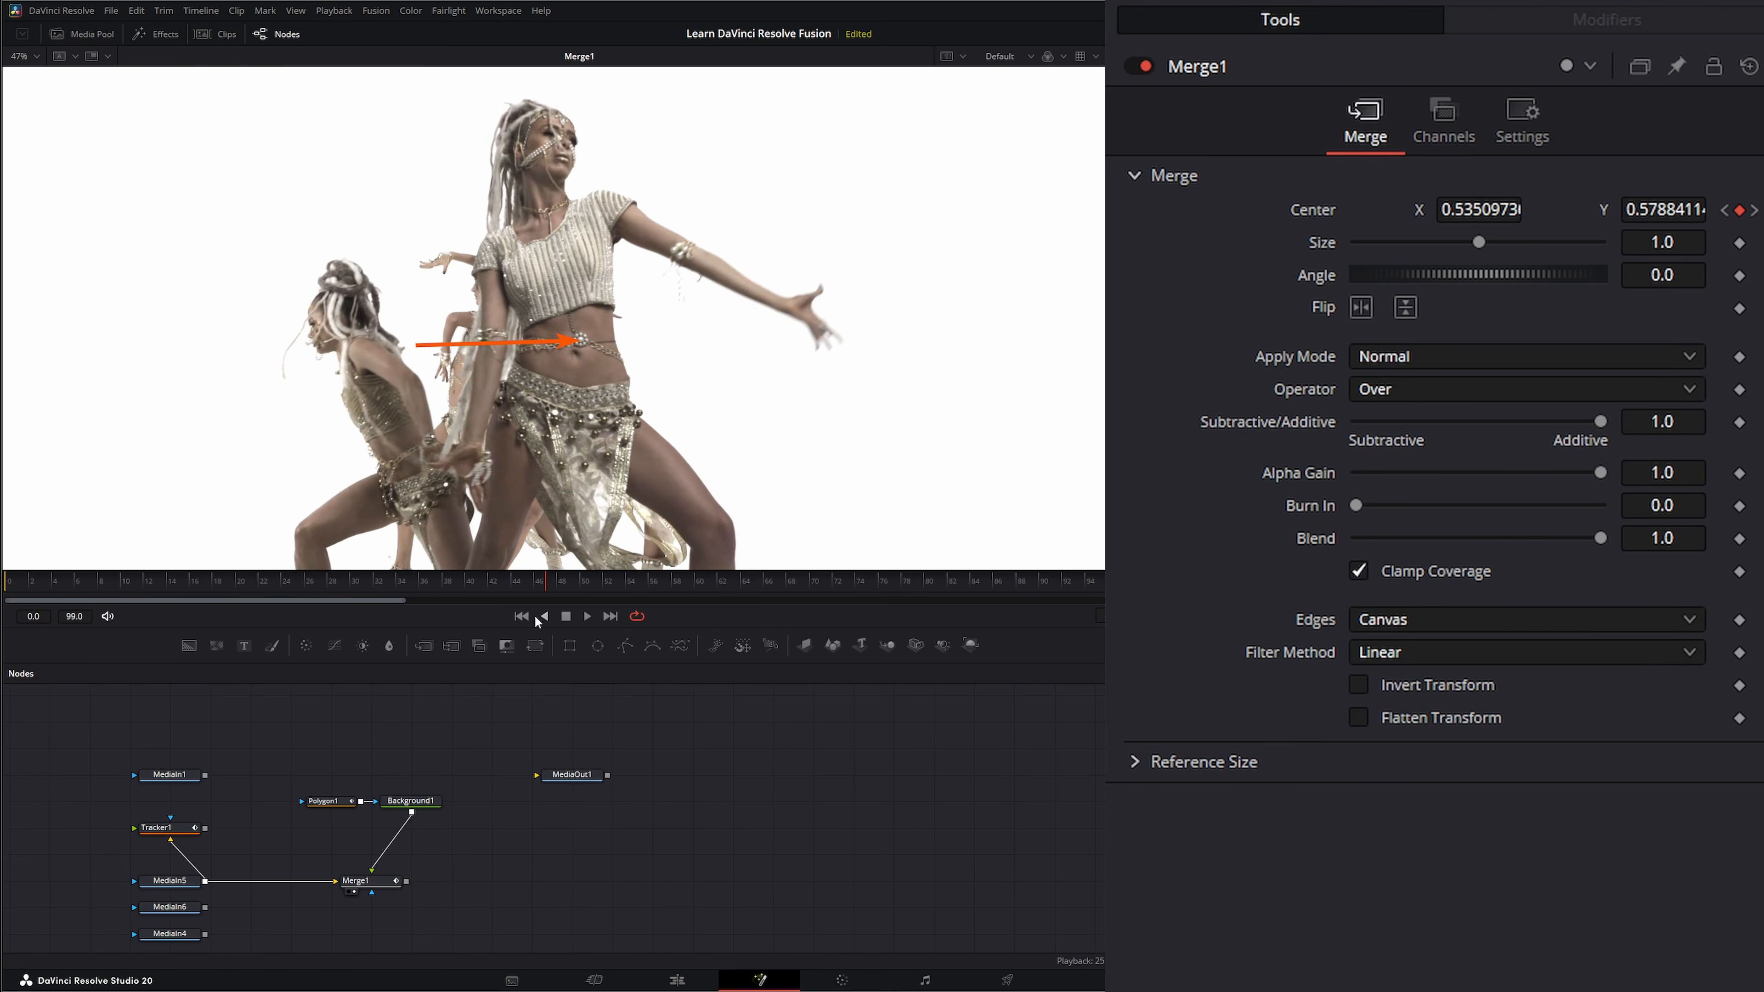
Move the lower MediaIn nodes away from MediaIn5 and show the MediaIn6 clip fitted in the viewer.
{"action": "mouse_move", "coordinate": [473, 854]}
{"action": "left_mouse_down"}
{"action": "mouse_move", "coordinate": [500, 808]}
{"action": "mouse_move", "coordinate": [461, 840]}
{"action": "left_mouse_up"}
{"action": "left_click", "coordinate": [226, 891]}
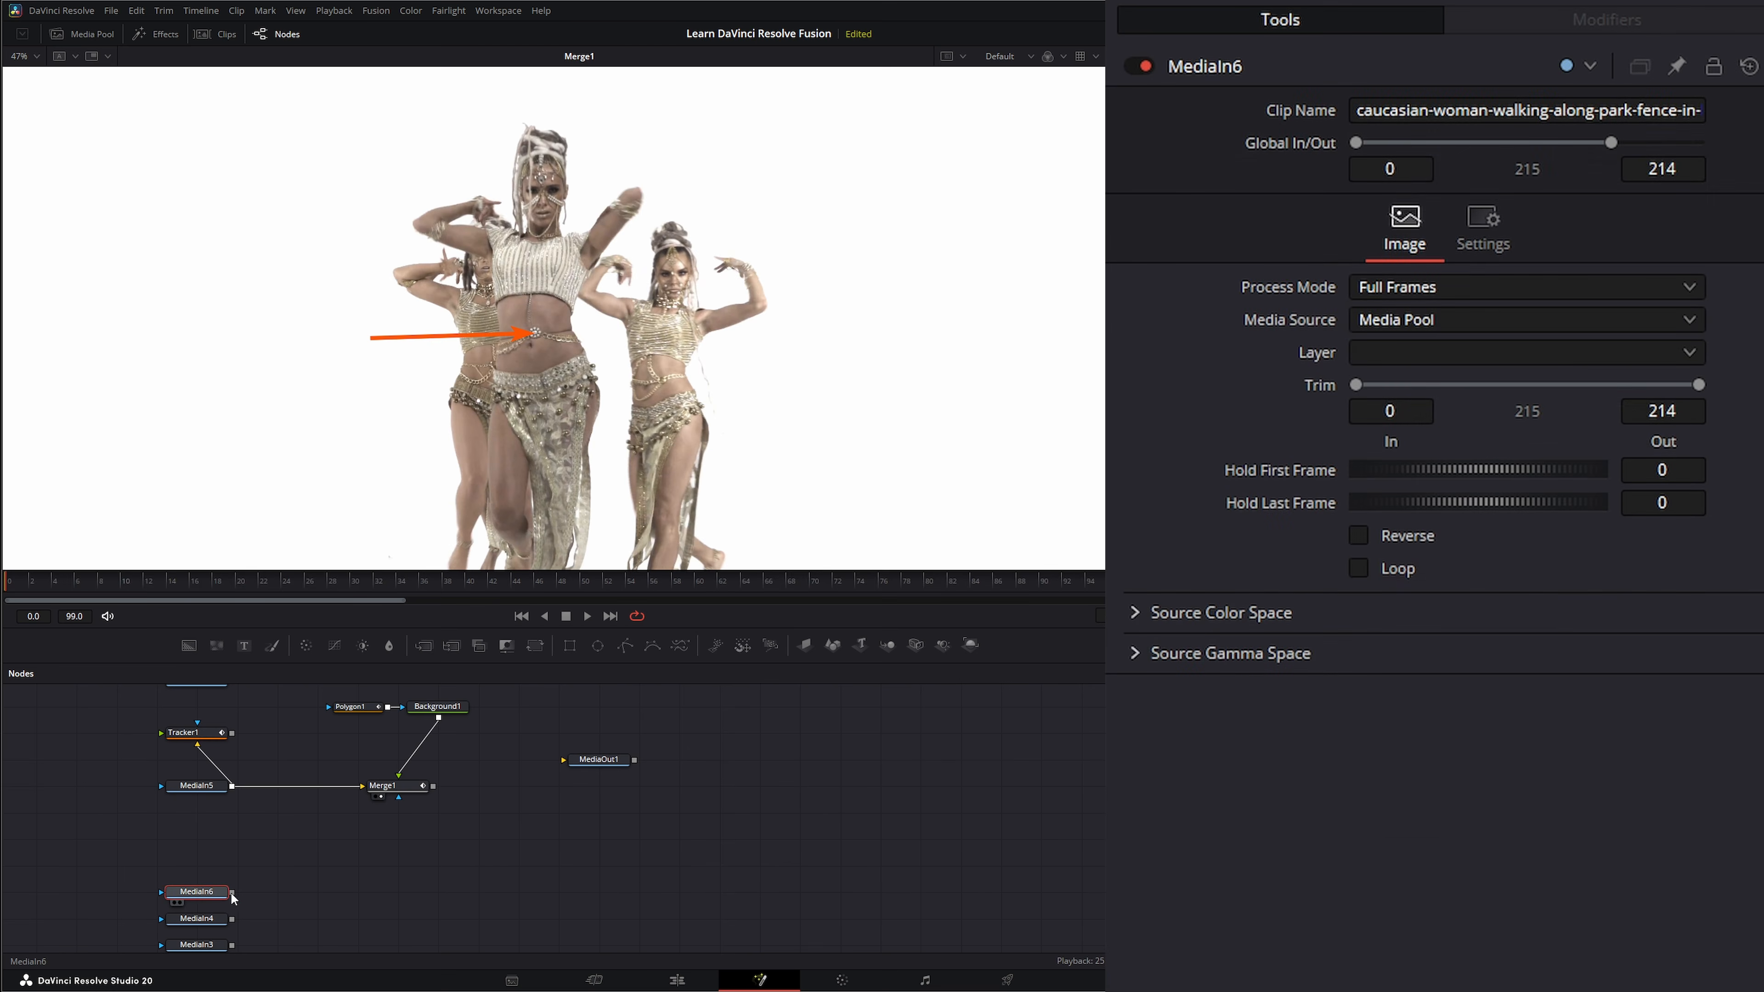
{"action": "key", "text": "1"}
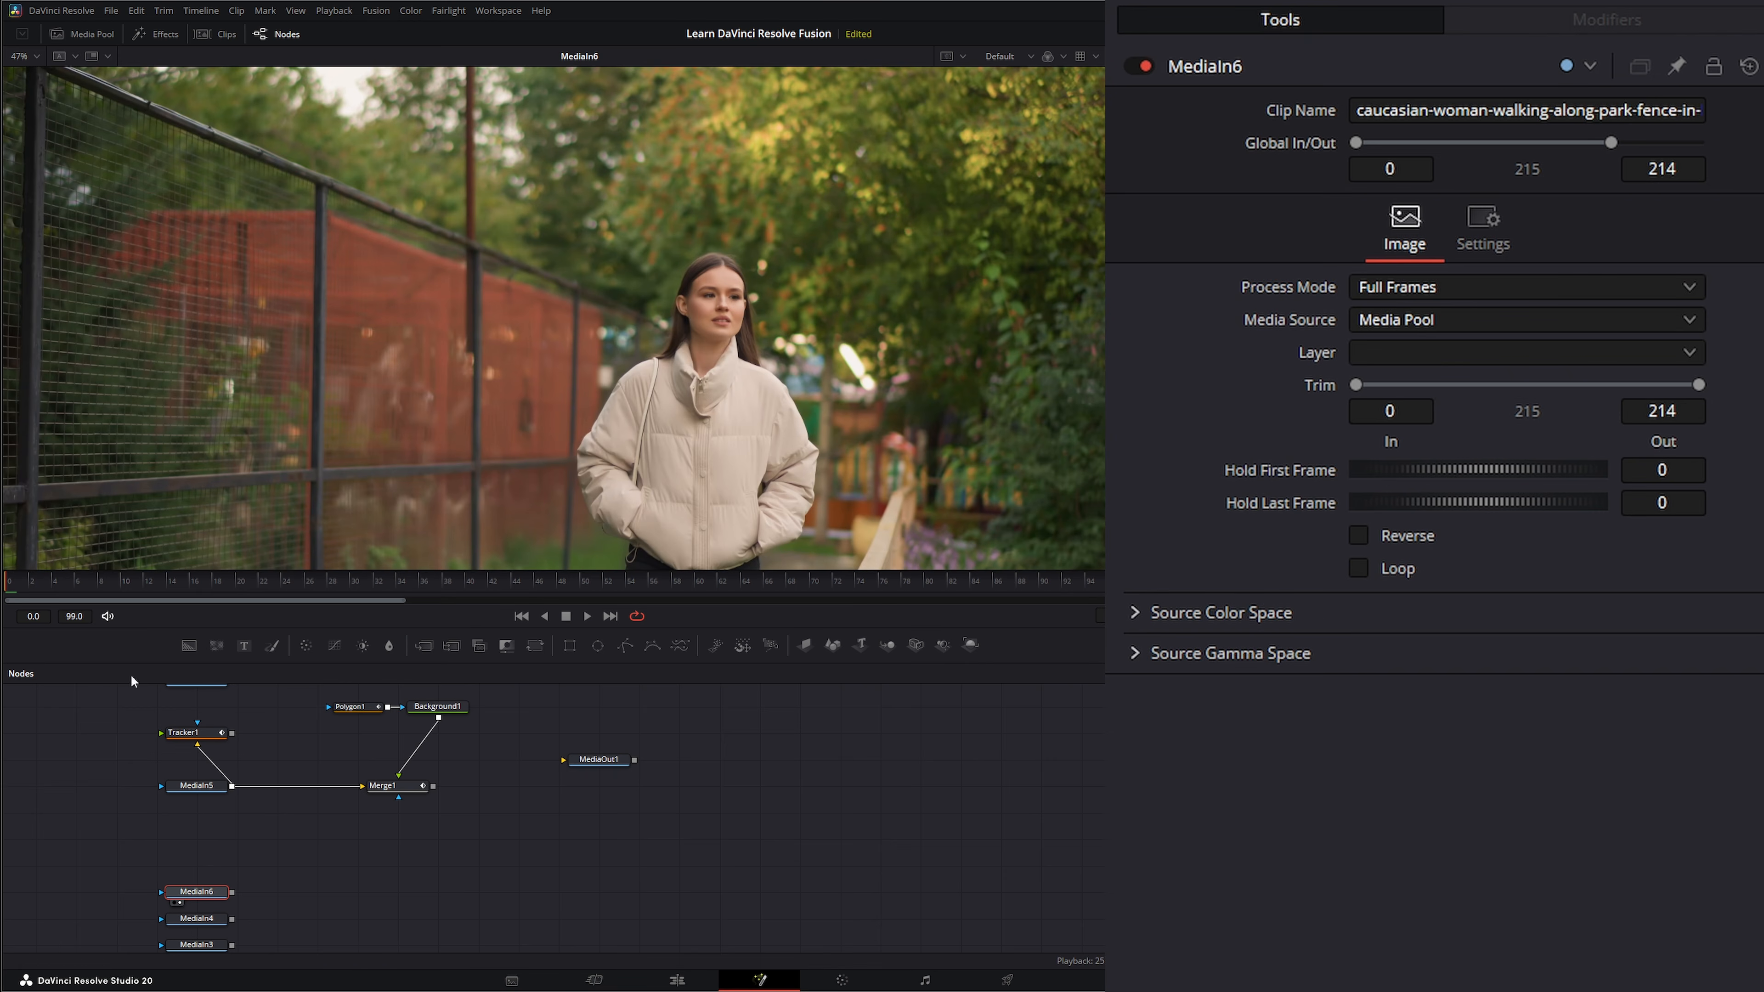
{"action": "left_click", "coordinate": [18, 56]}
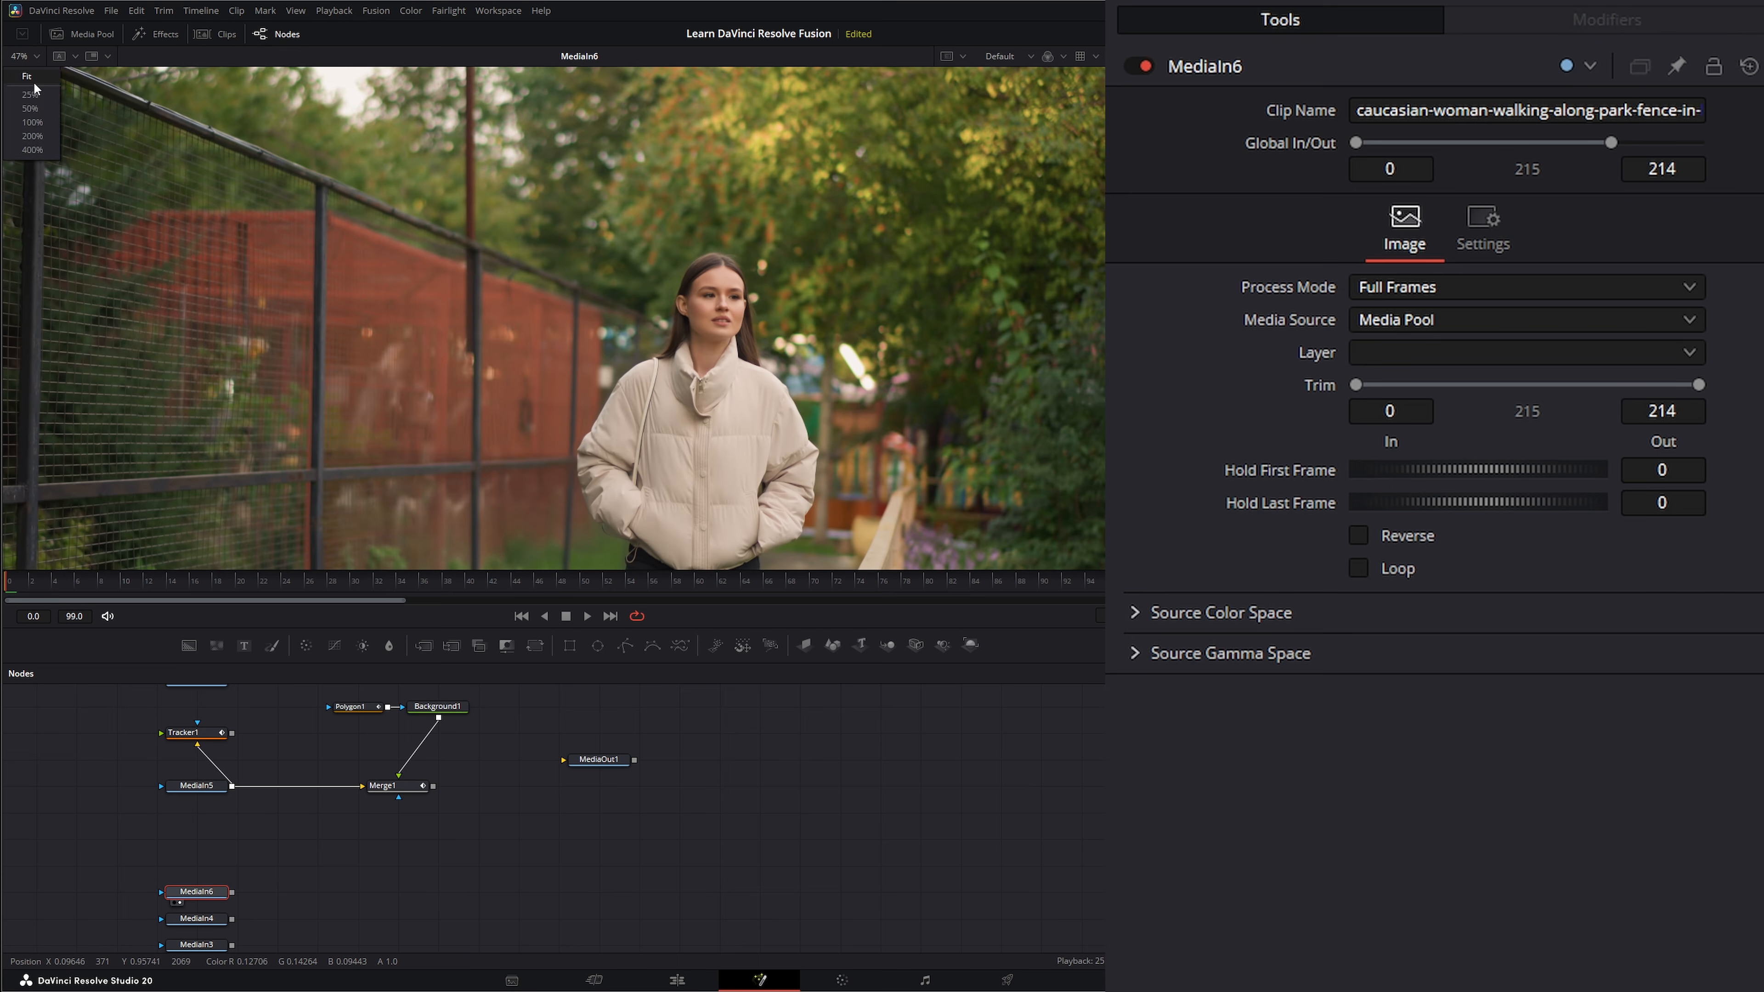
{"action": "left_click", "coordinate": [33, 87]}
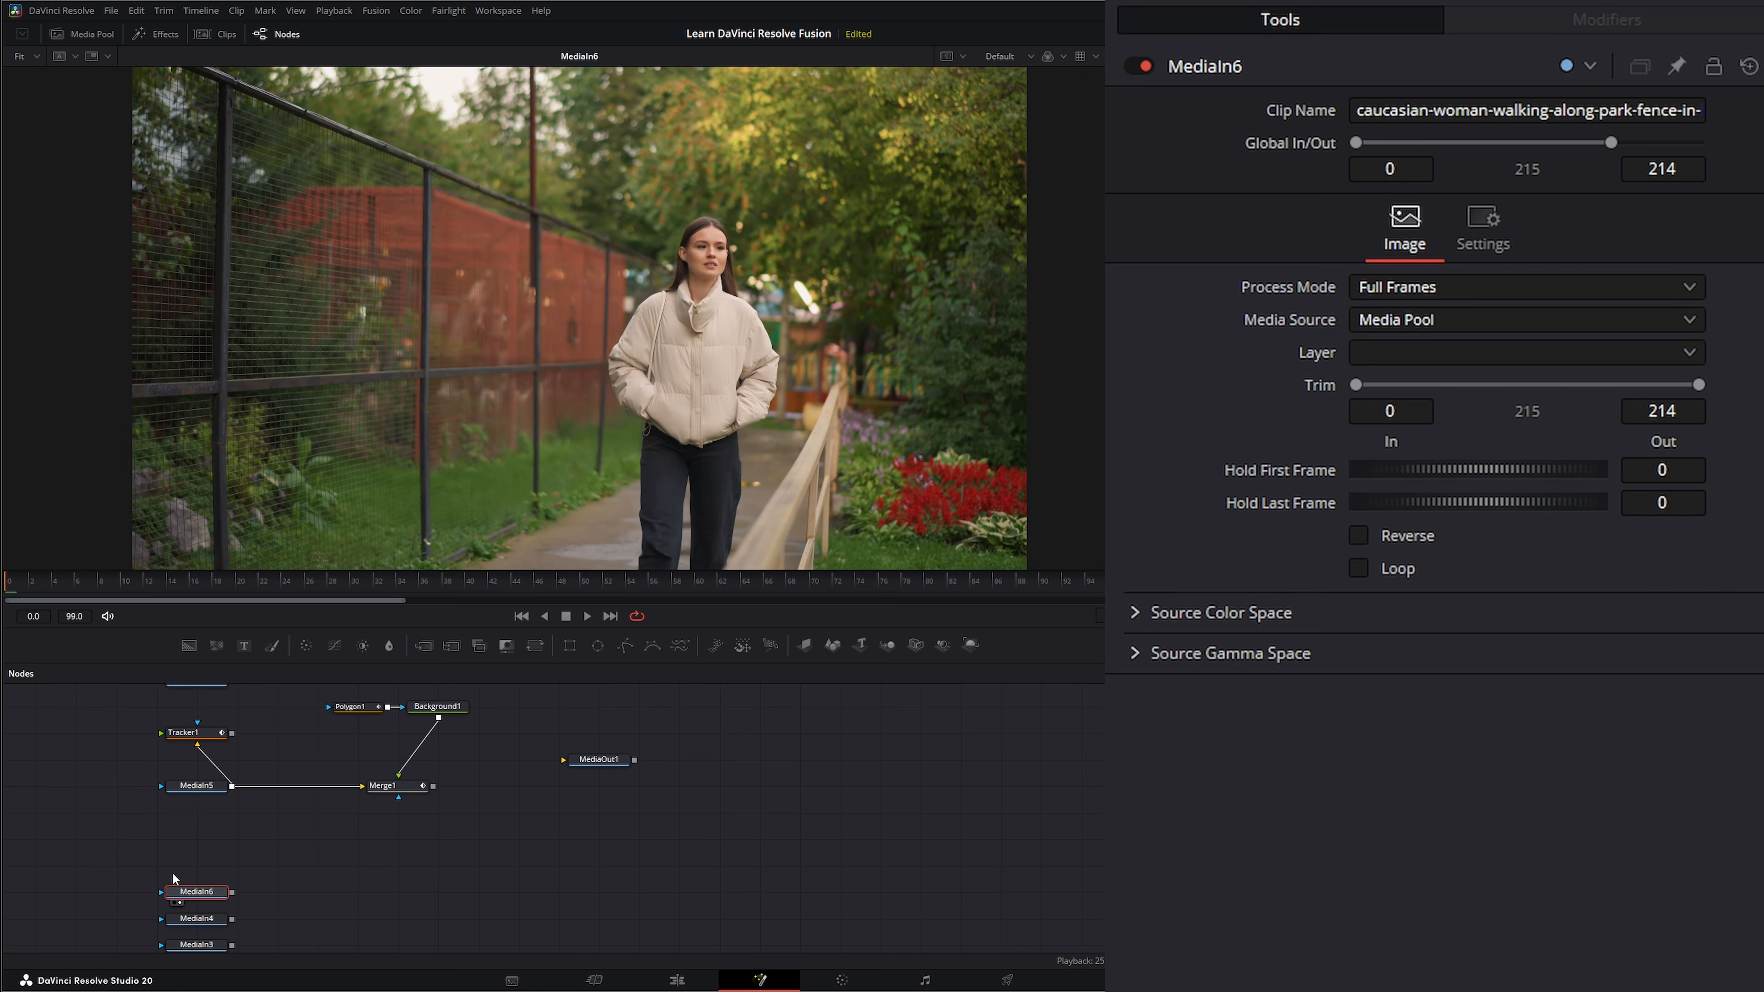
Add a Tracker node after MediaIn6 and place IntelliTrack 1 on the fence's upper rail near the first post.
{"action": "left_click_drag", "start_coordinate": [236, 904], "coordinate": [236, 905]}
{"action": "key", "text": "shift+space"}
{"action": "type", "text": "tr"}
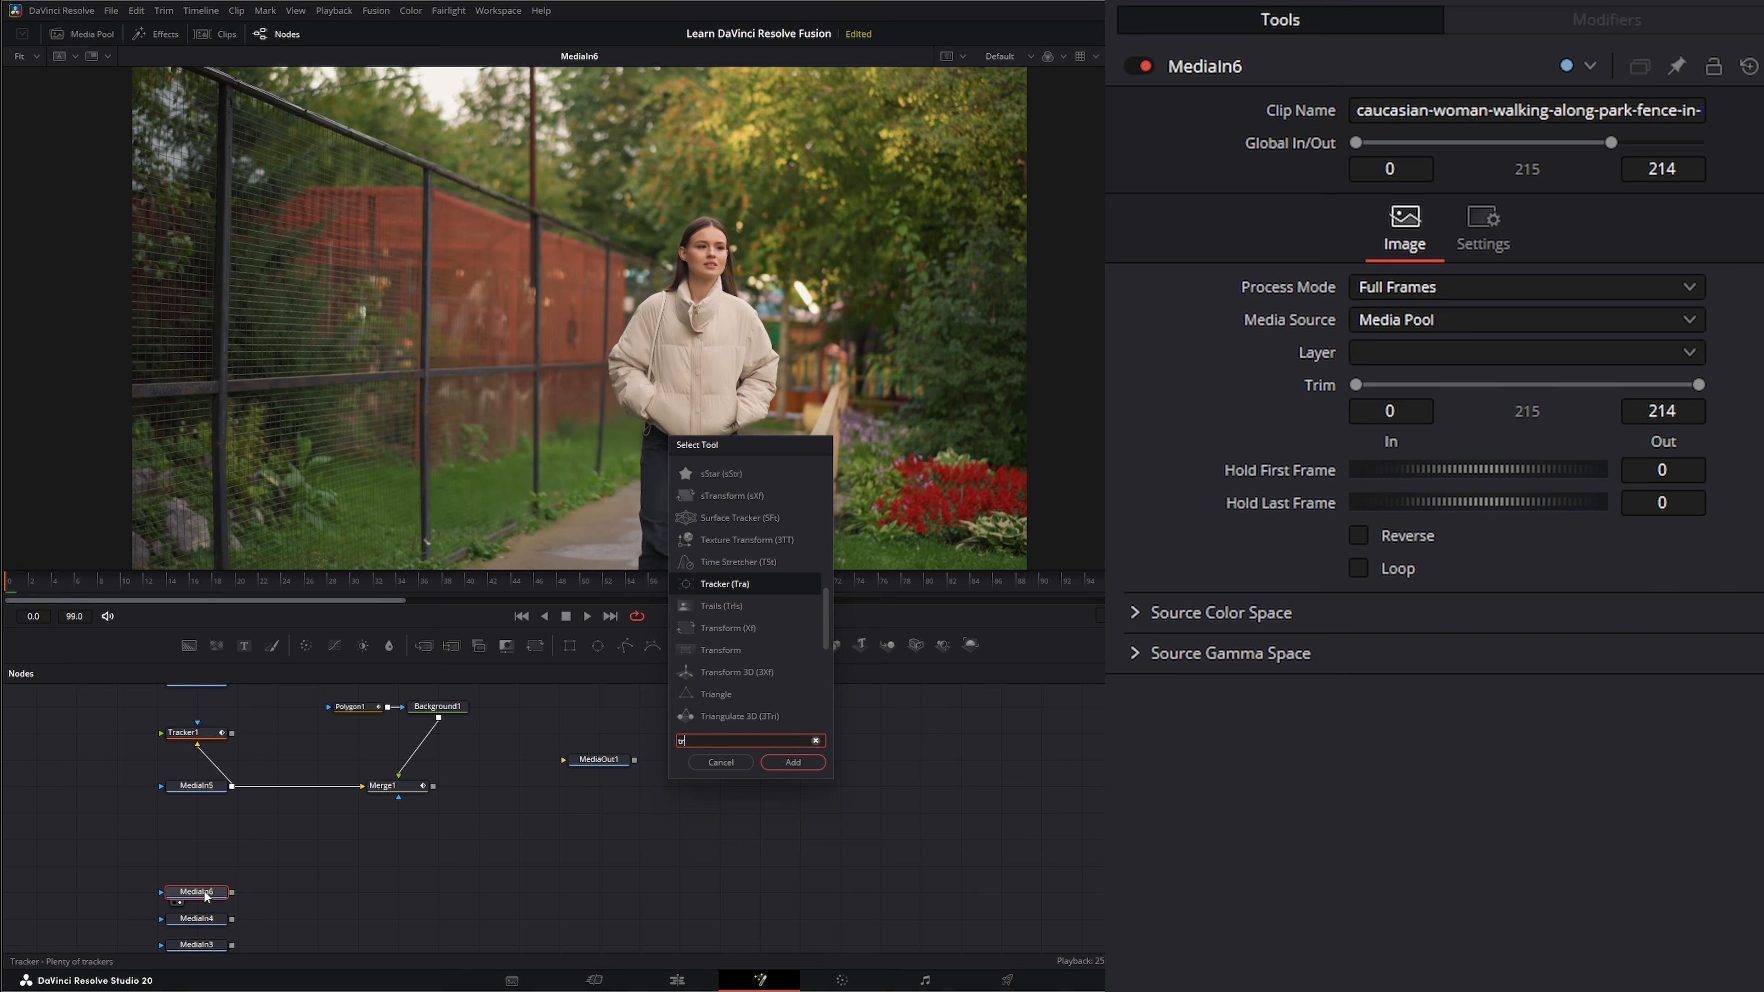
{"action": "key", "text": "Return"}
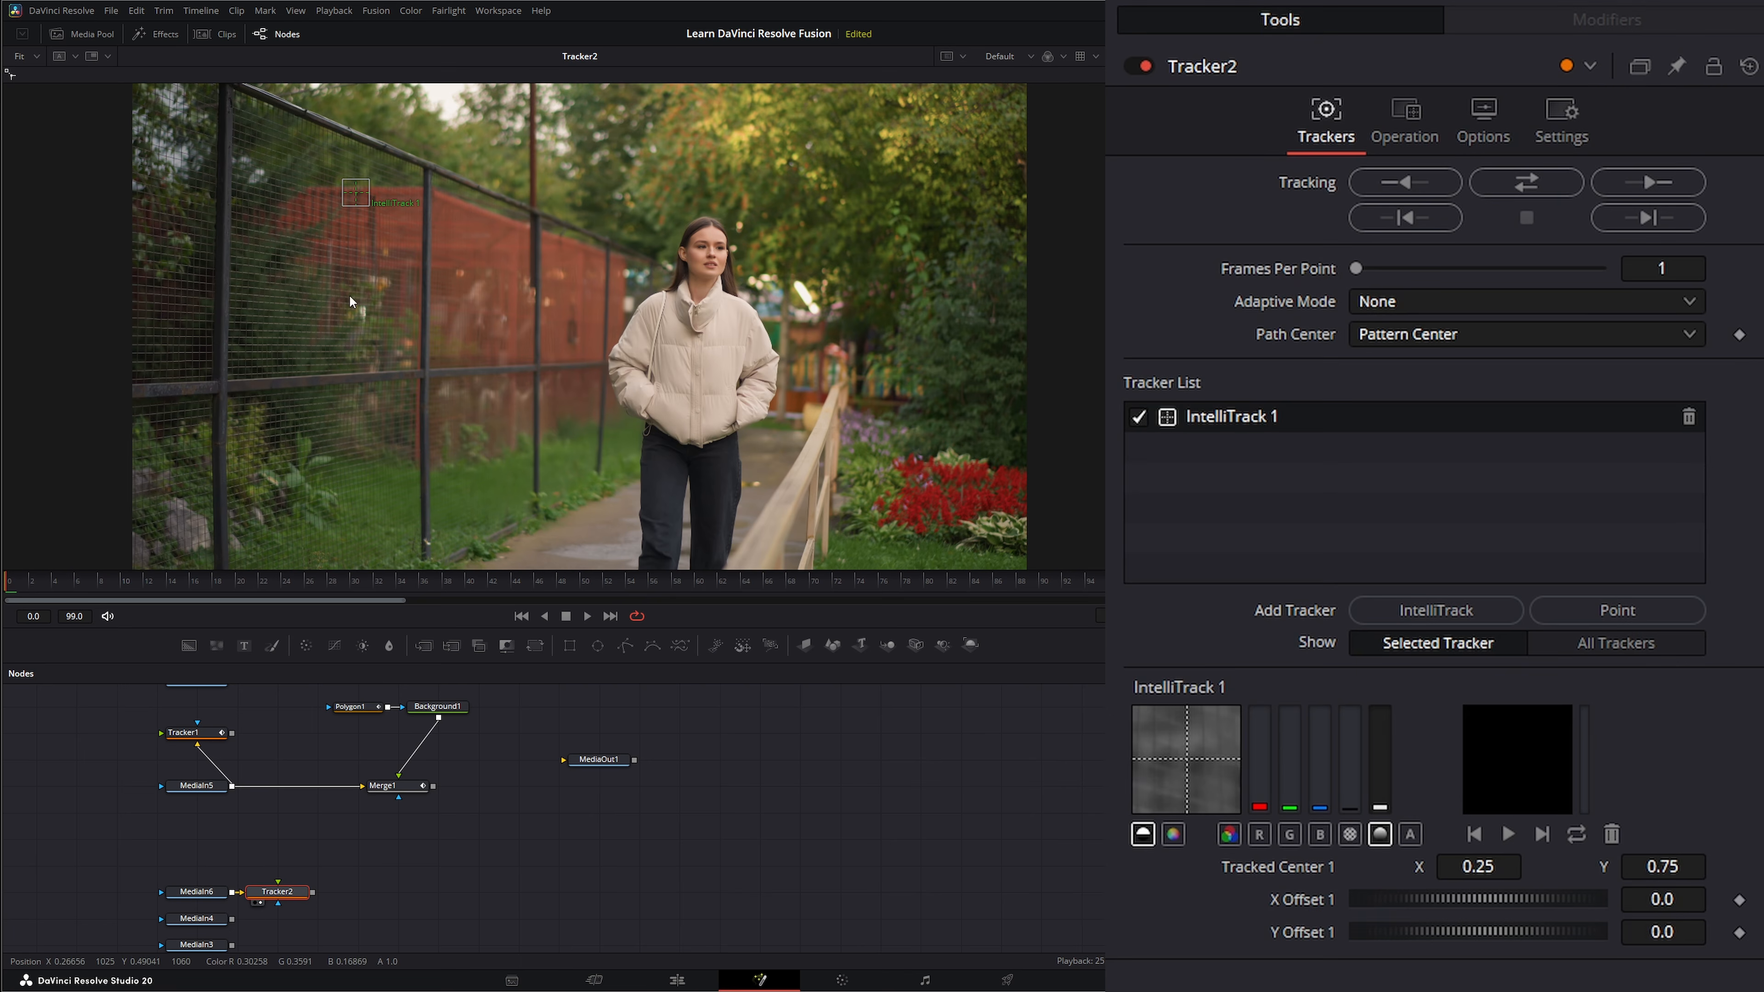
{"action": "mouse_move", "coordinate": [361, 199]}
{"action": "left_mouse_down"}
{"action": "mouse_move", "coordinate": [291, 139]}
{"action": "mouse_move", "coordinate": [308, 115]}
{"action": "left_mouse_up"}
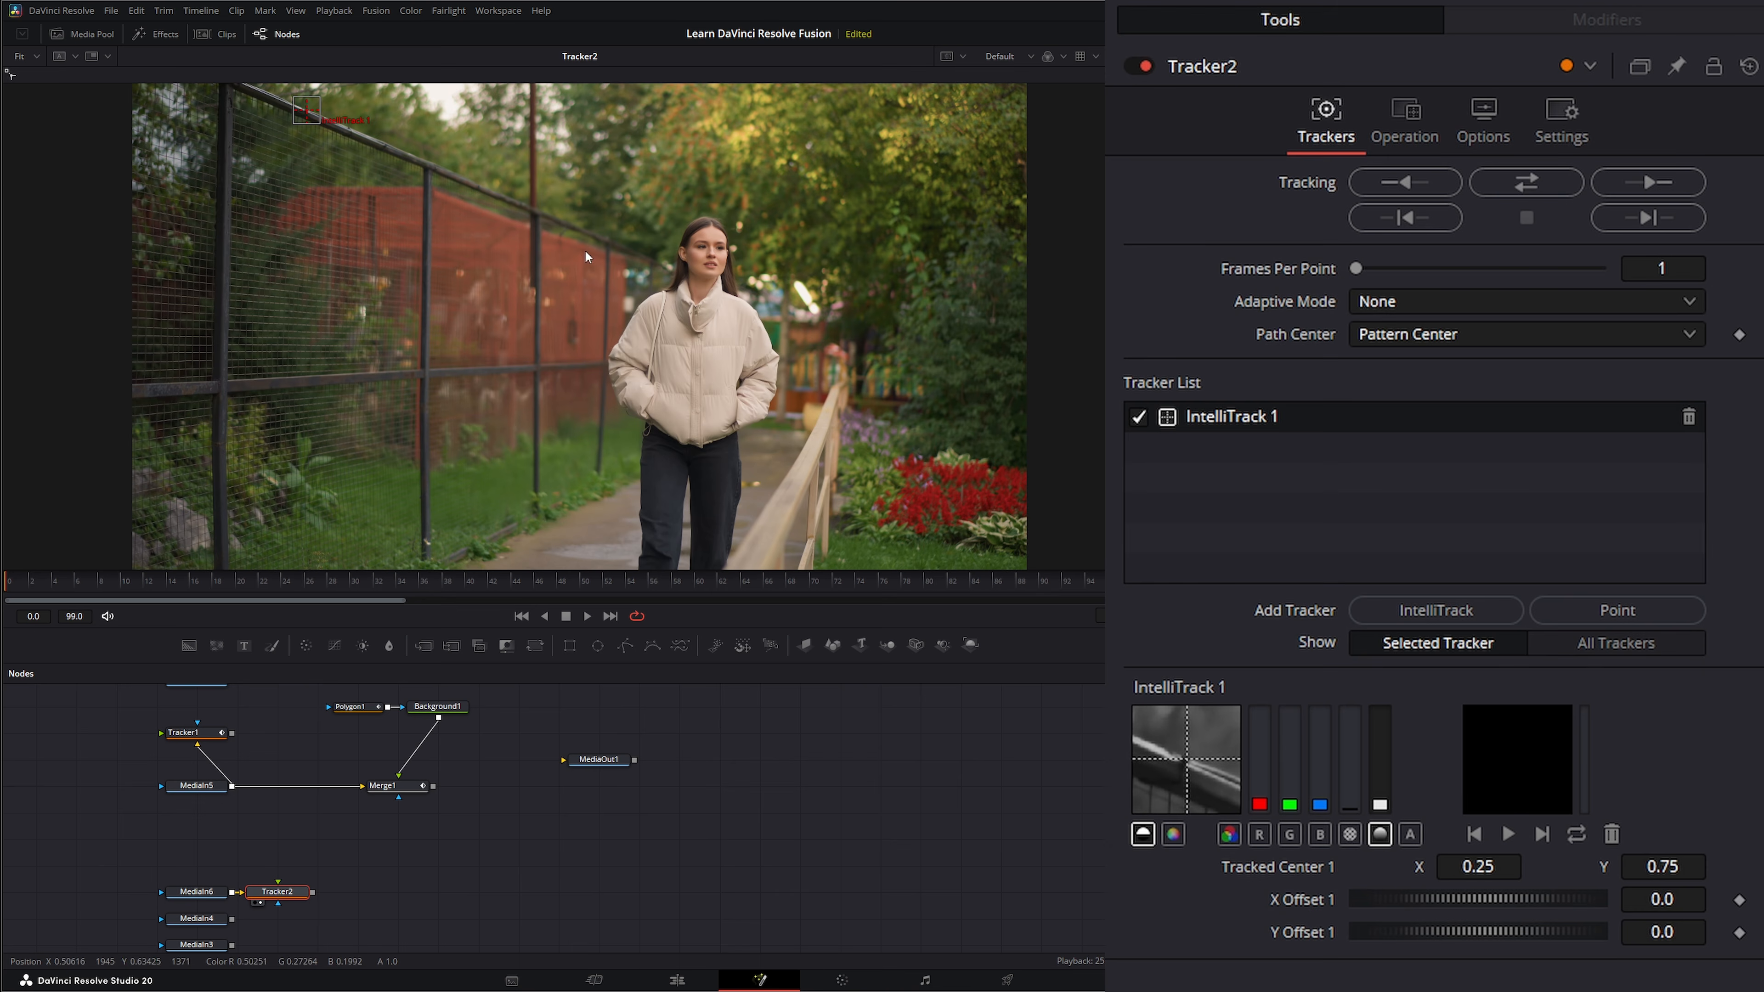
Add IntelliTrack 2 farther along the upper rail and IntelliTrack 3 and 4 on the middle rail, and track all points forward.
{"action": "left_click", "coordinate": [1436, 611]}
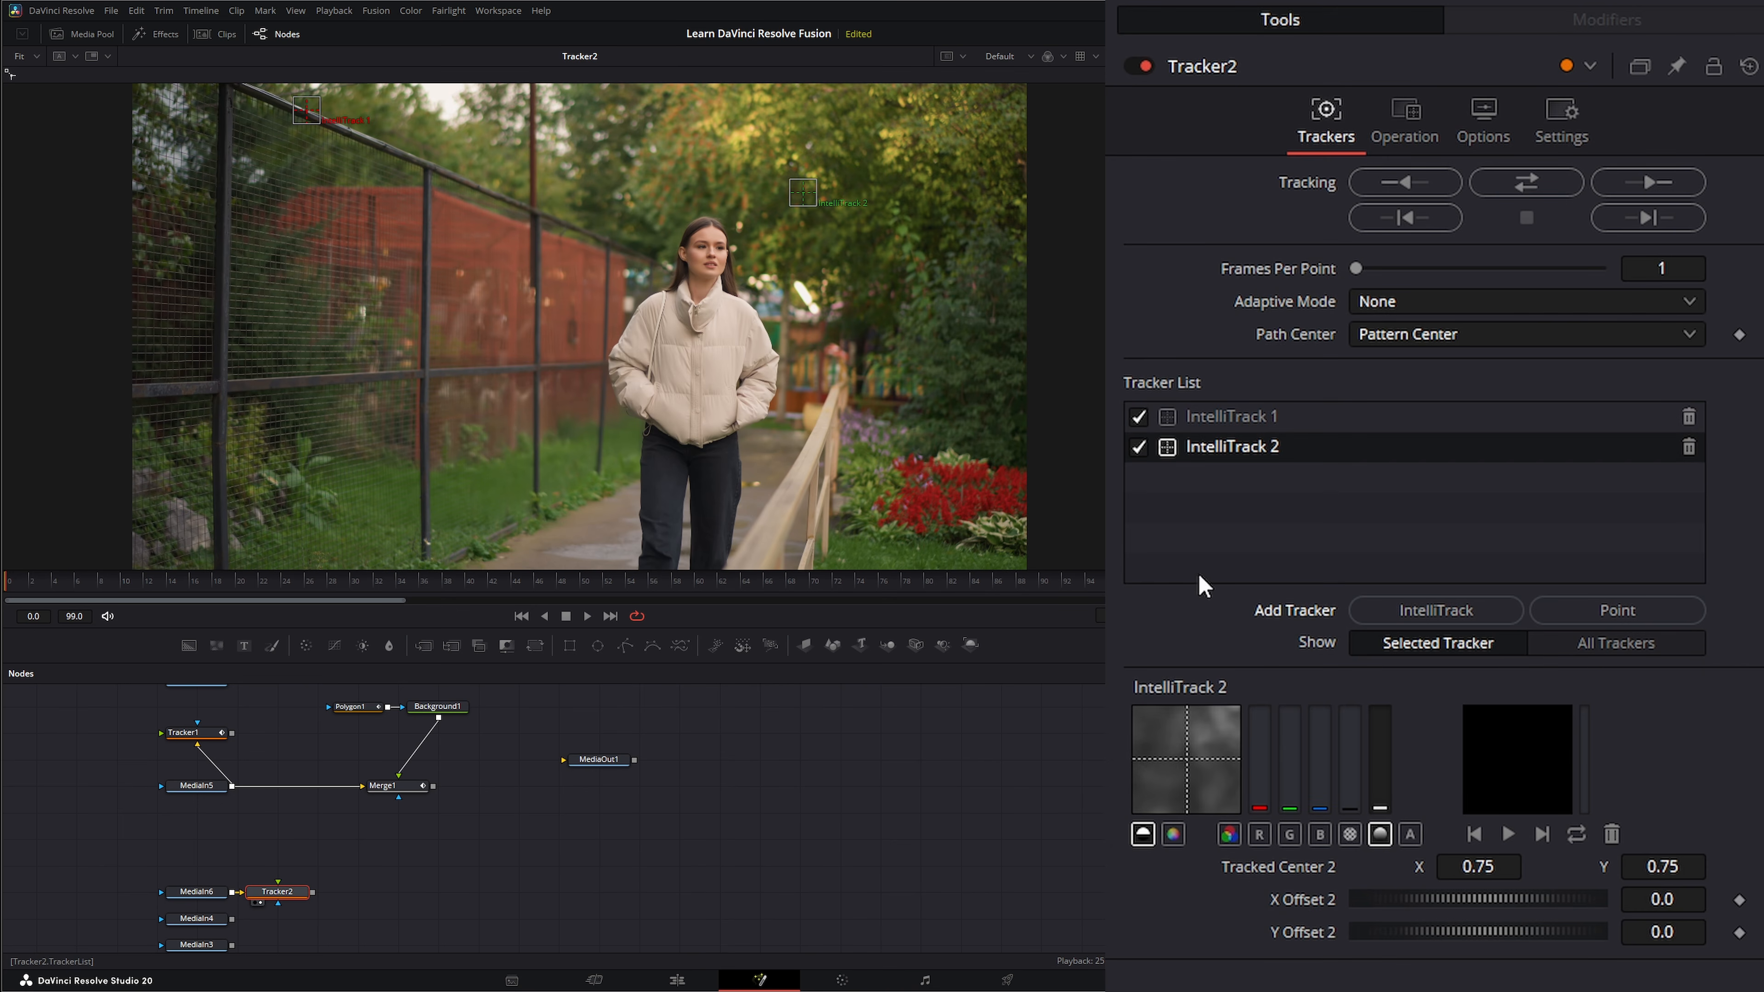
{"action": "left_click_drag", "start_coordinate": [805, 198], "coordinate": [388, 150]}
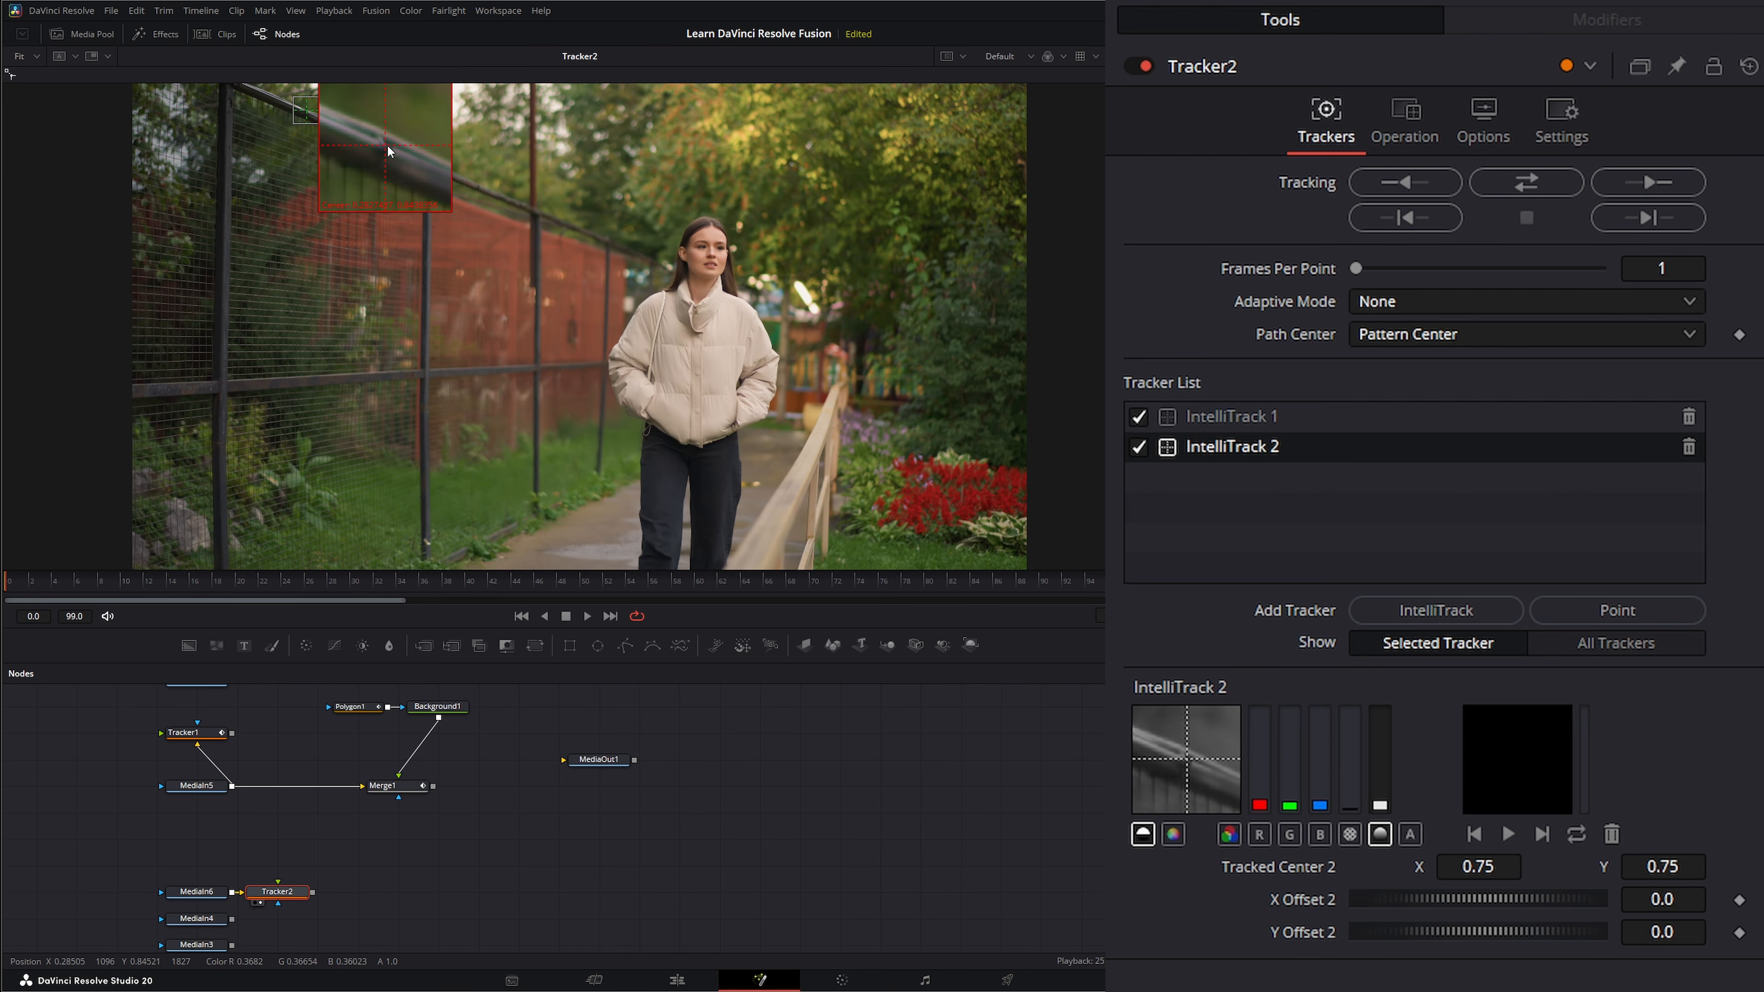
{"action": "left_click", "coordinate": [1353, 611]}
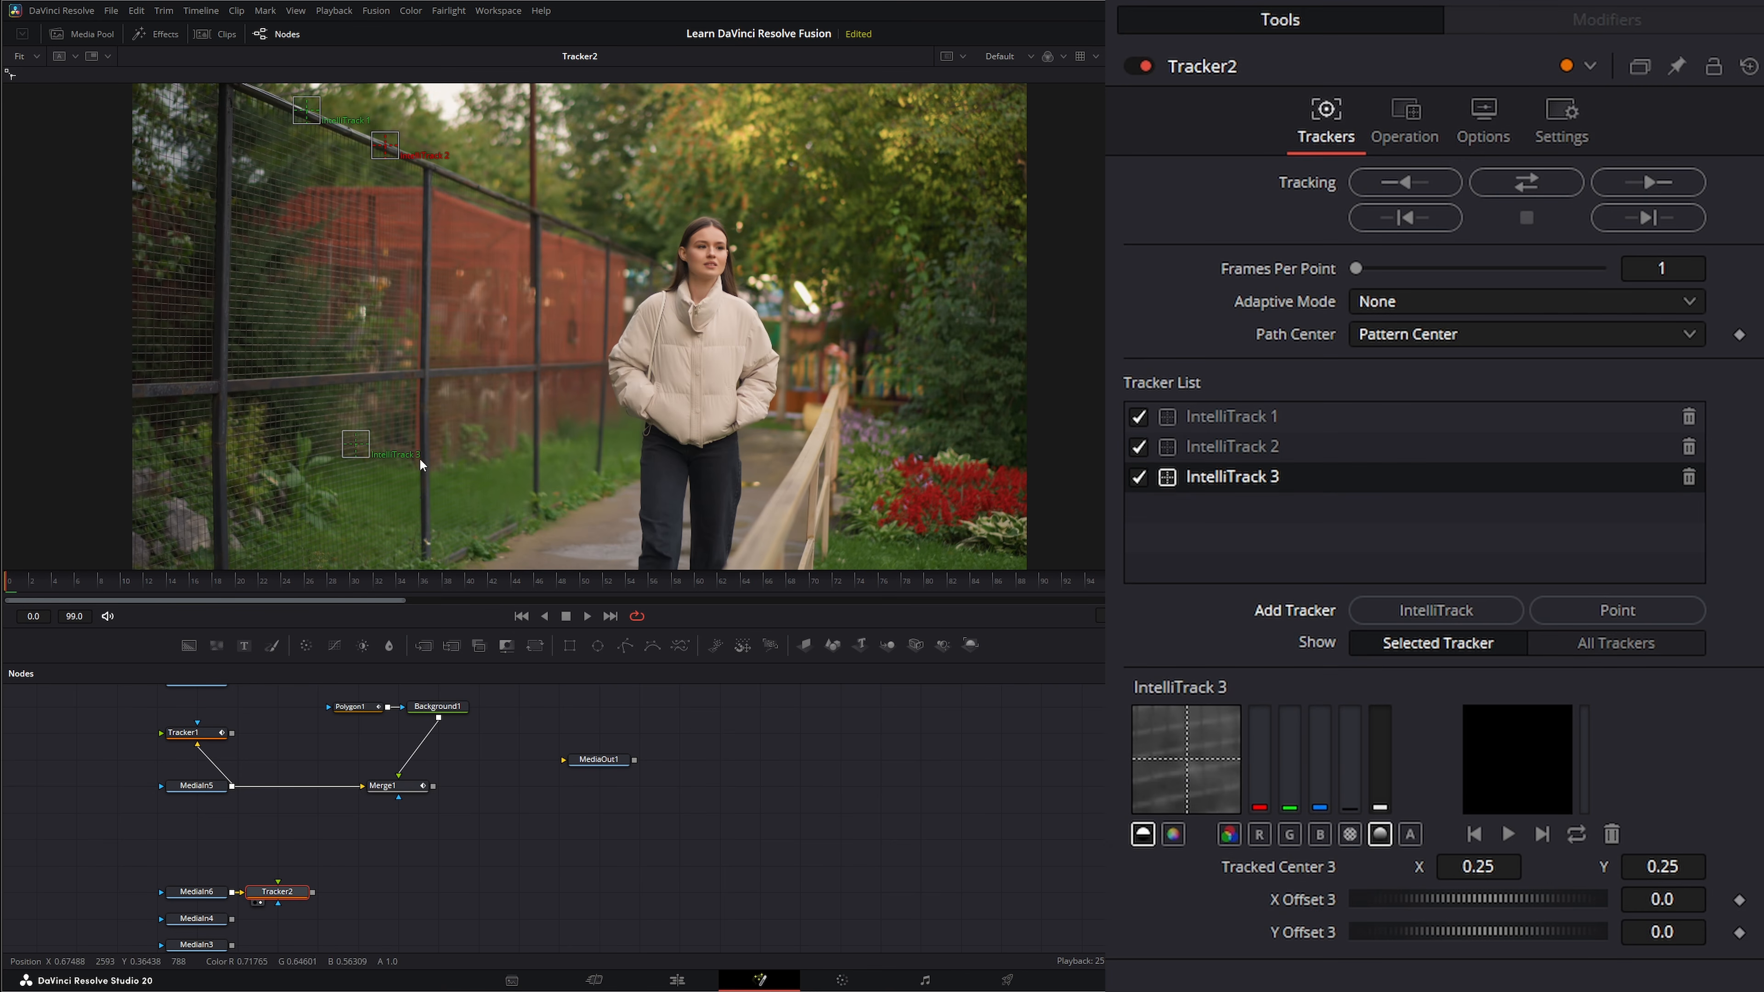
{"action": "left_click_drag", "start_coordinate": [354, 446], "coordinate": [212, 394]}
{"action": "left_click", "coordinate": [1440, 611]}
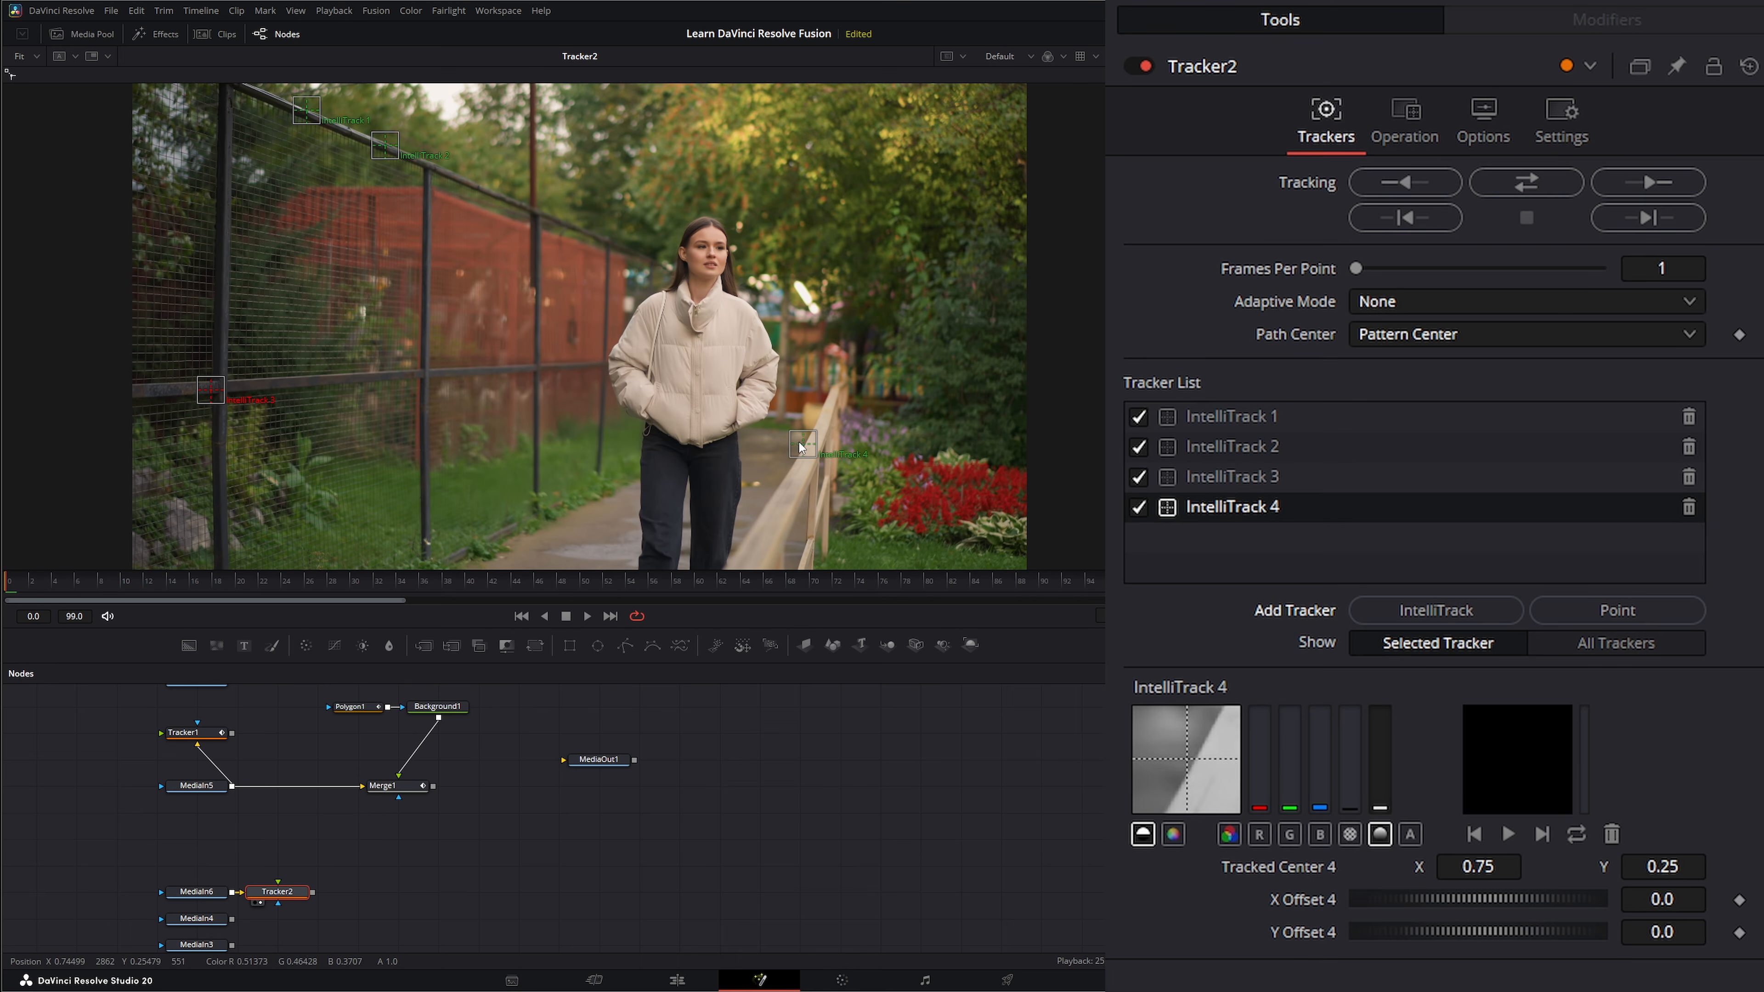
{"action": "left_click_drag", "start_coordinate": [802, 446], "coordinate": [413, 373]}
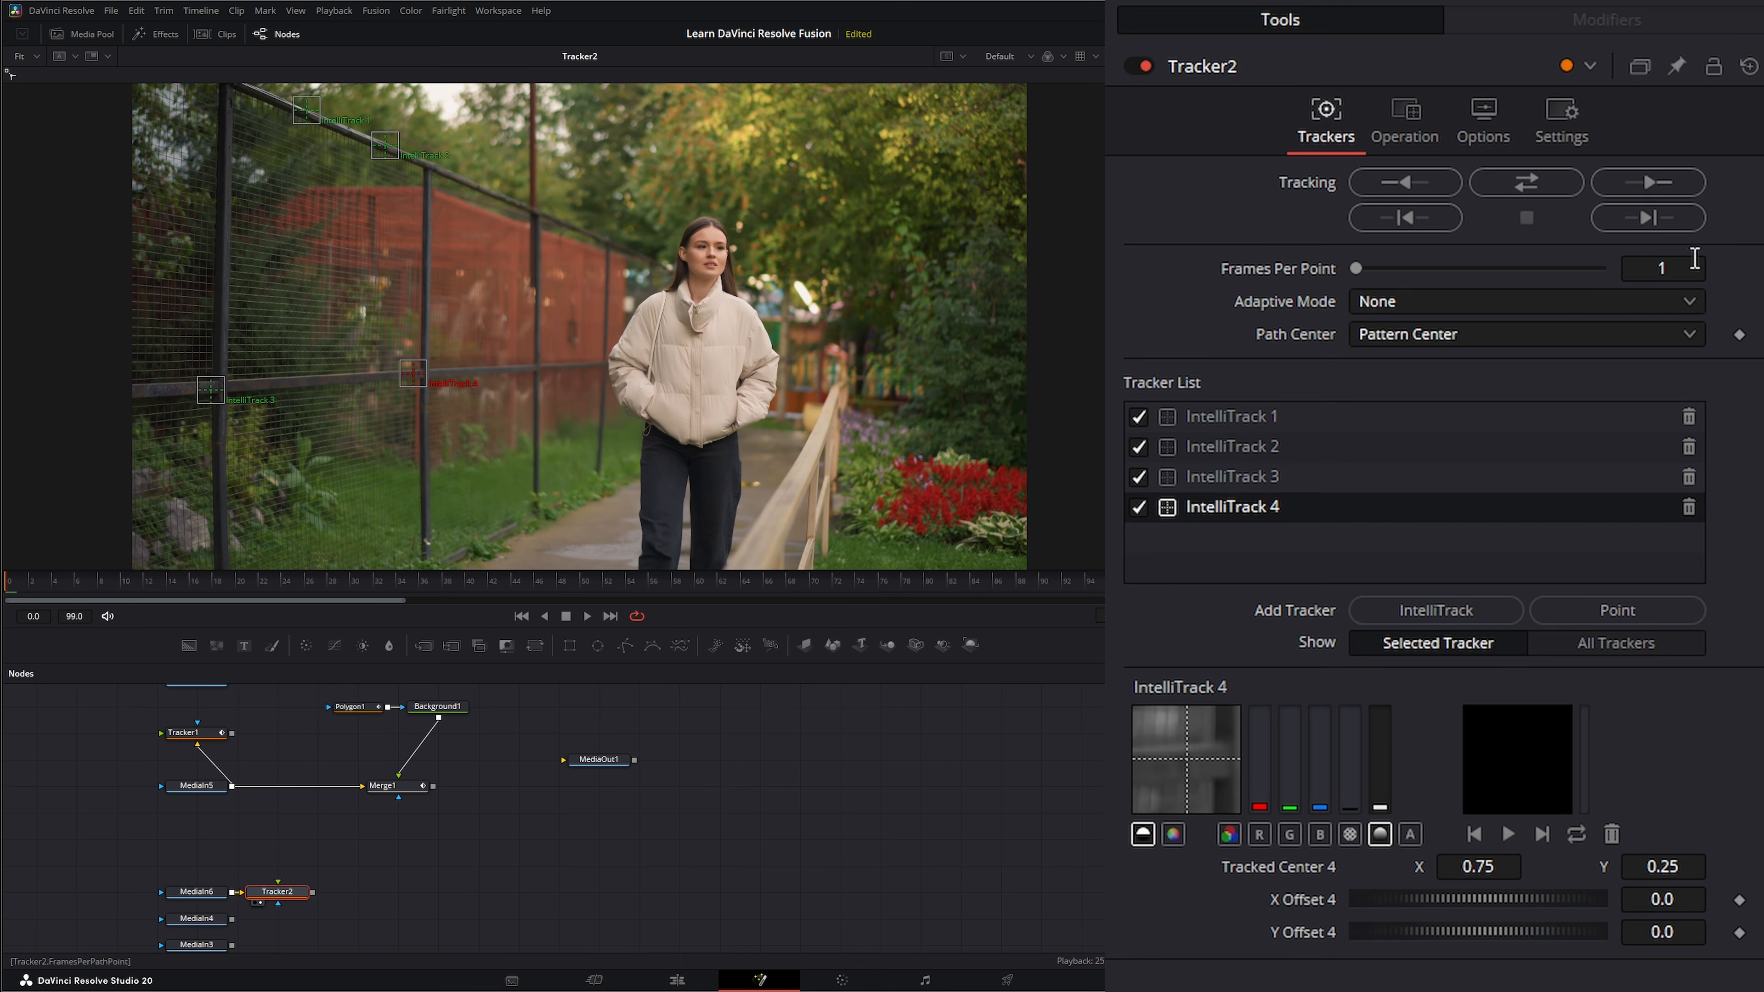
{"action": "left_click", "coordinate": [1660, 184]}
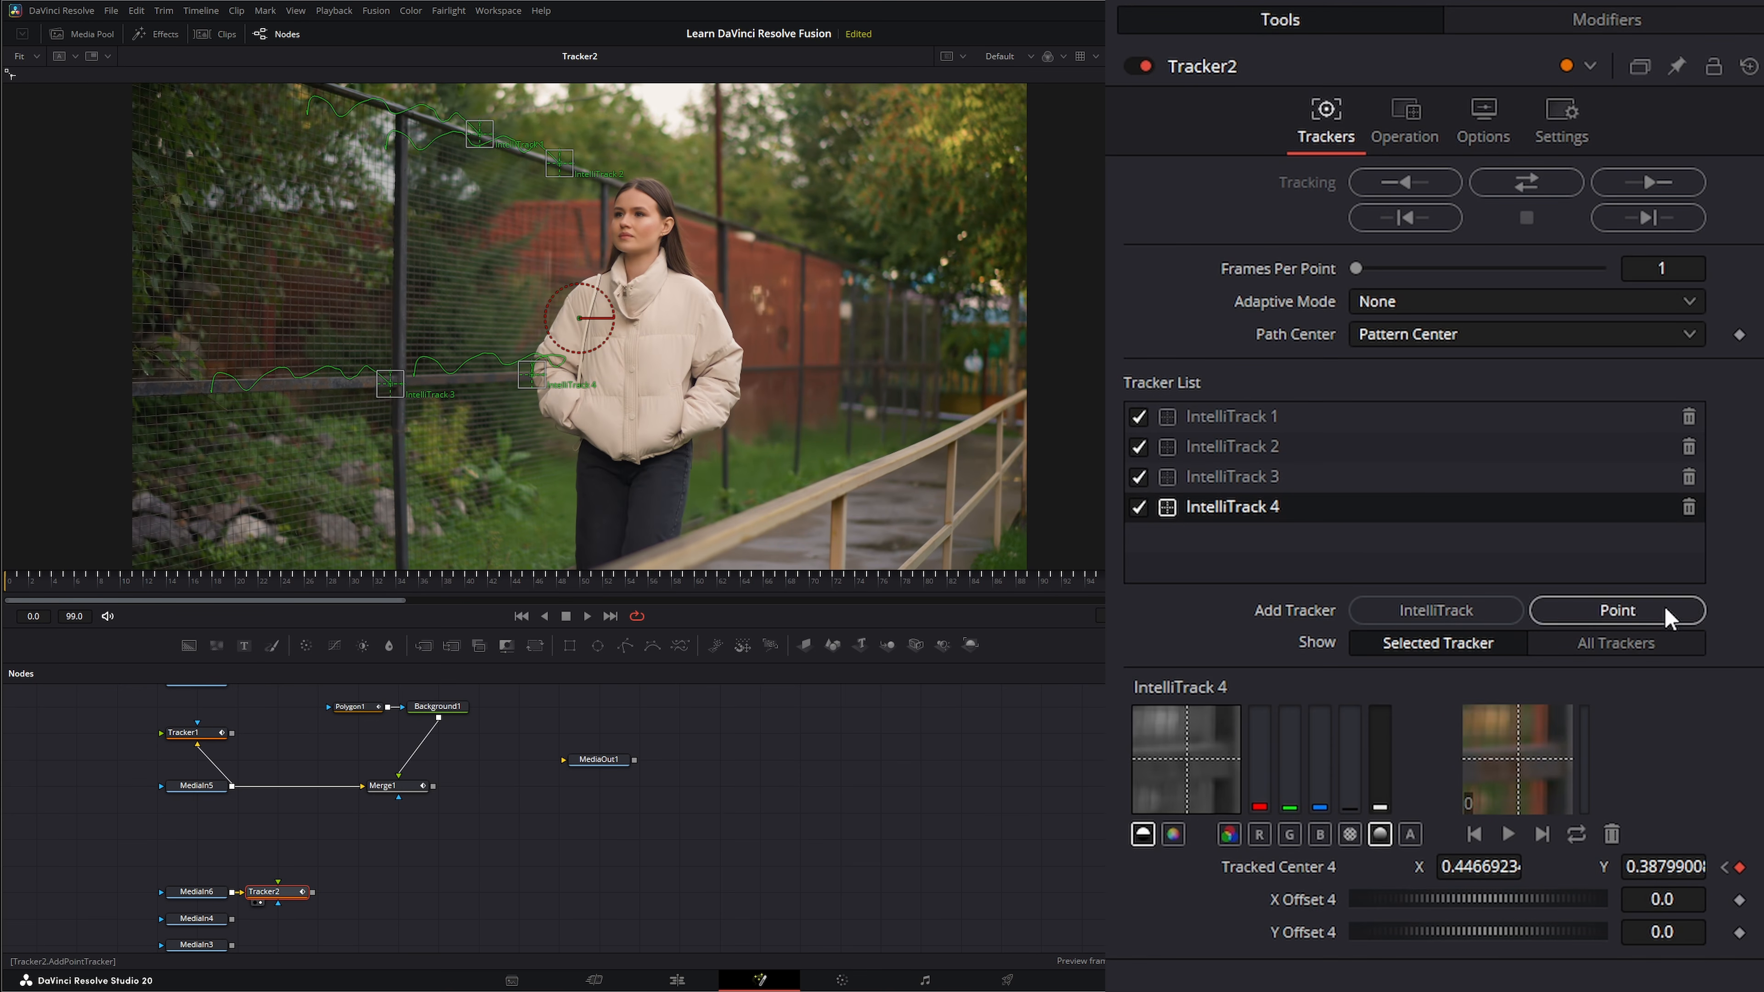
Delete IntelliTrack 4 from Tracker2 and play back the clip from the start to check the remaining tracks.
{"action": "left_click", "coordinate": [1688, 507]}
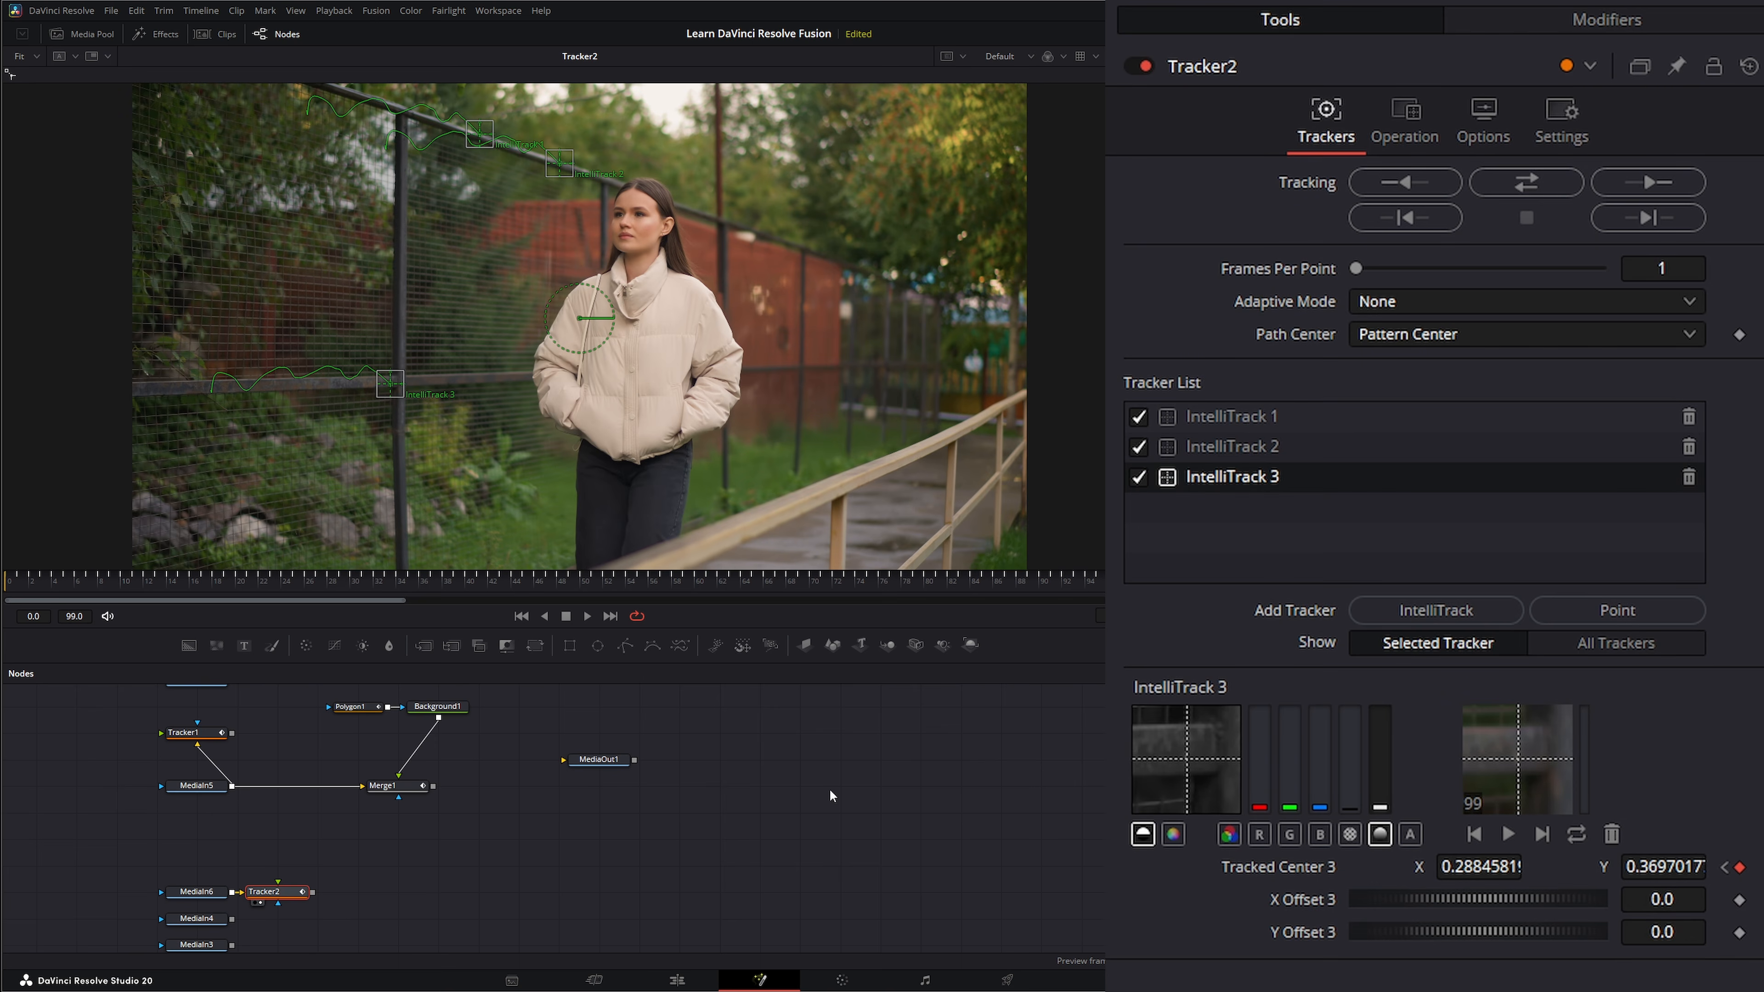
{"action": "left_click", "coordinate": [521, 615]}
{"action": "left_click", "coordinate": [587, 614]}
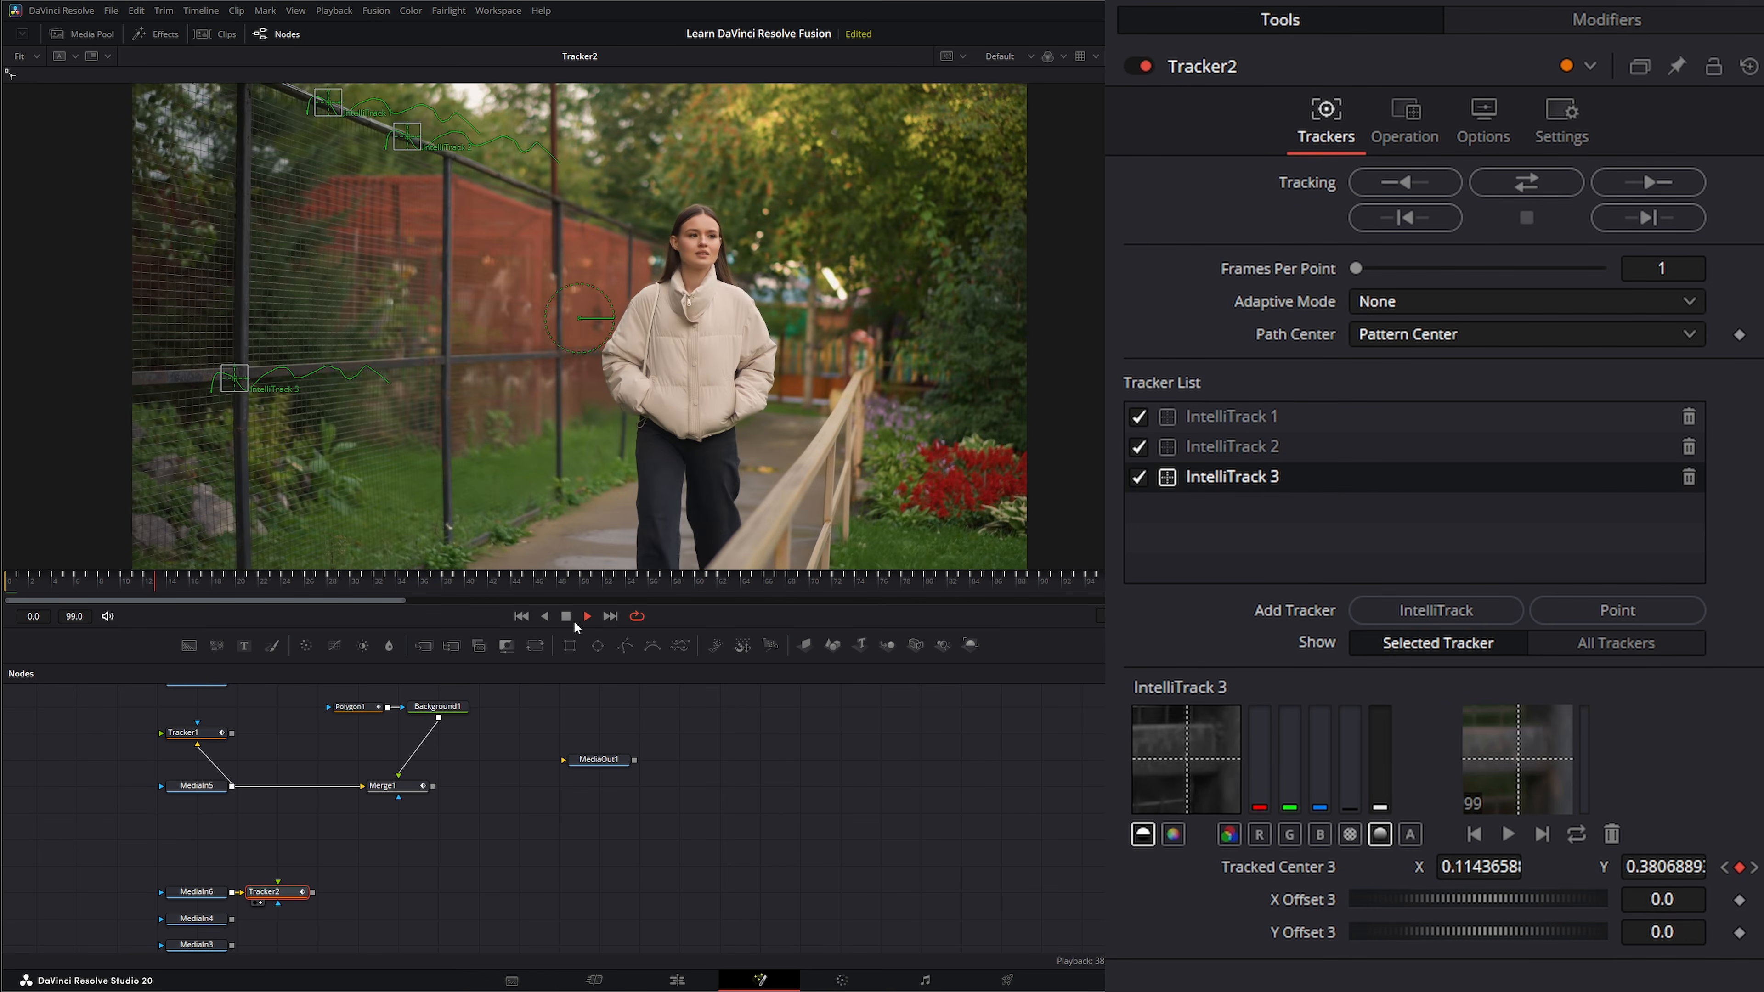
{"action": "left_click", "coordinate": [567, 616]}
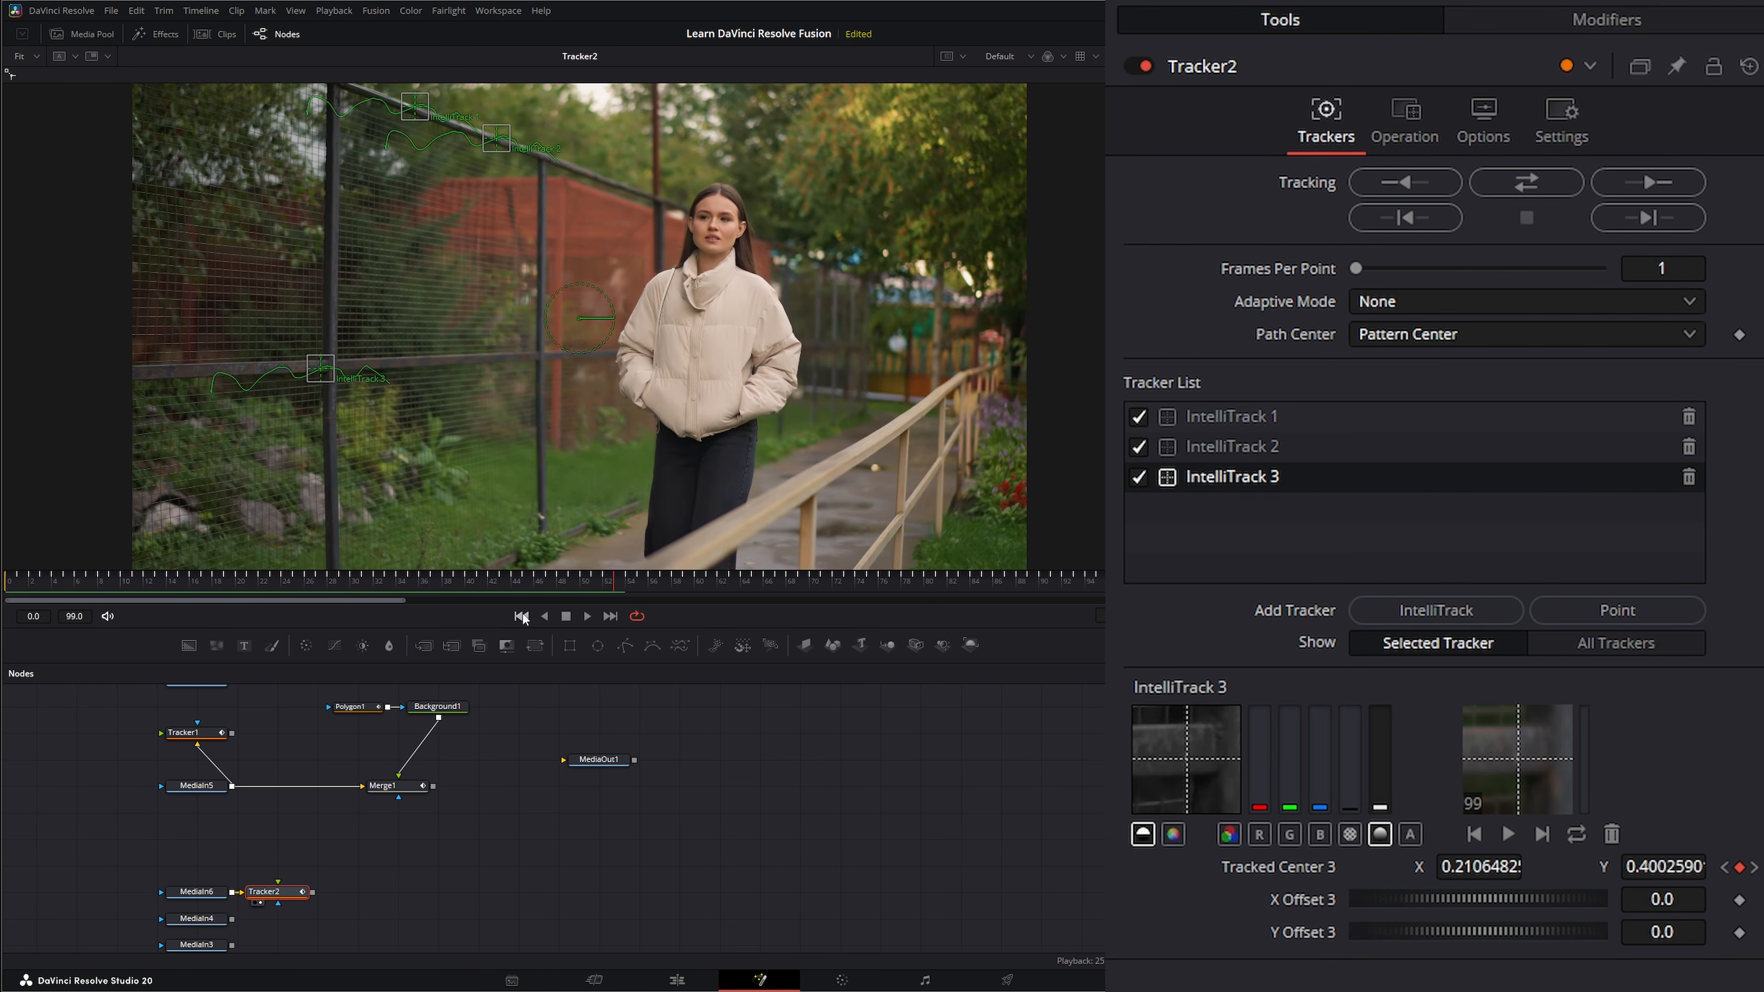
{"action": "left_click", "coordinate": [521, 615]}
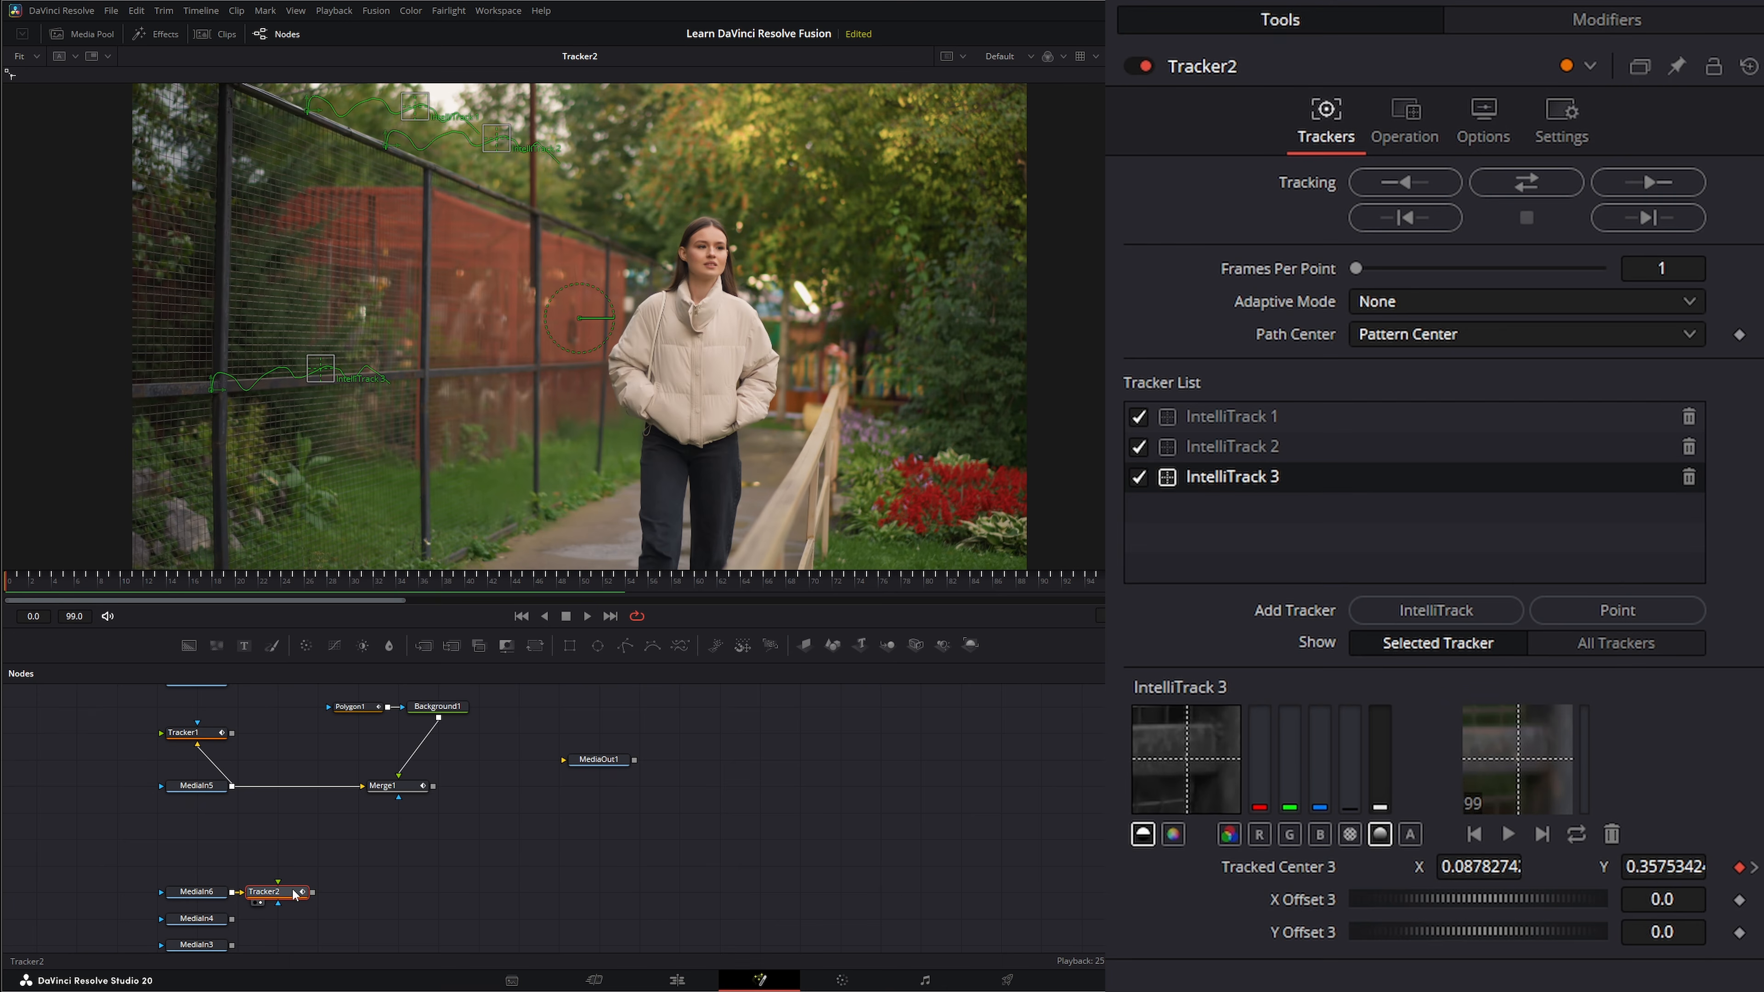
Set Tracker2's operation to Match Move with Merge on BG only, and play back the clip.
{"action": "left_click", "coordinate": [1410, 129]}
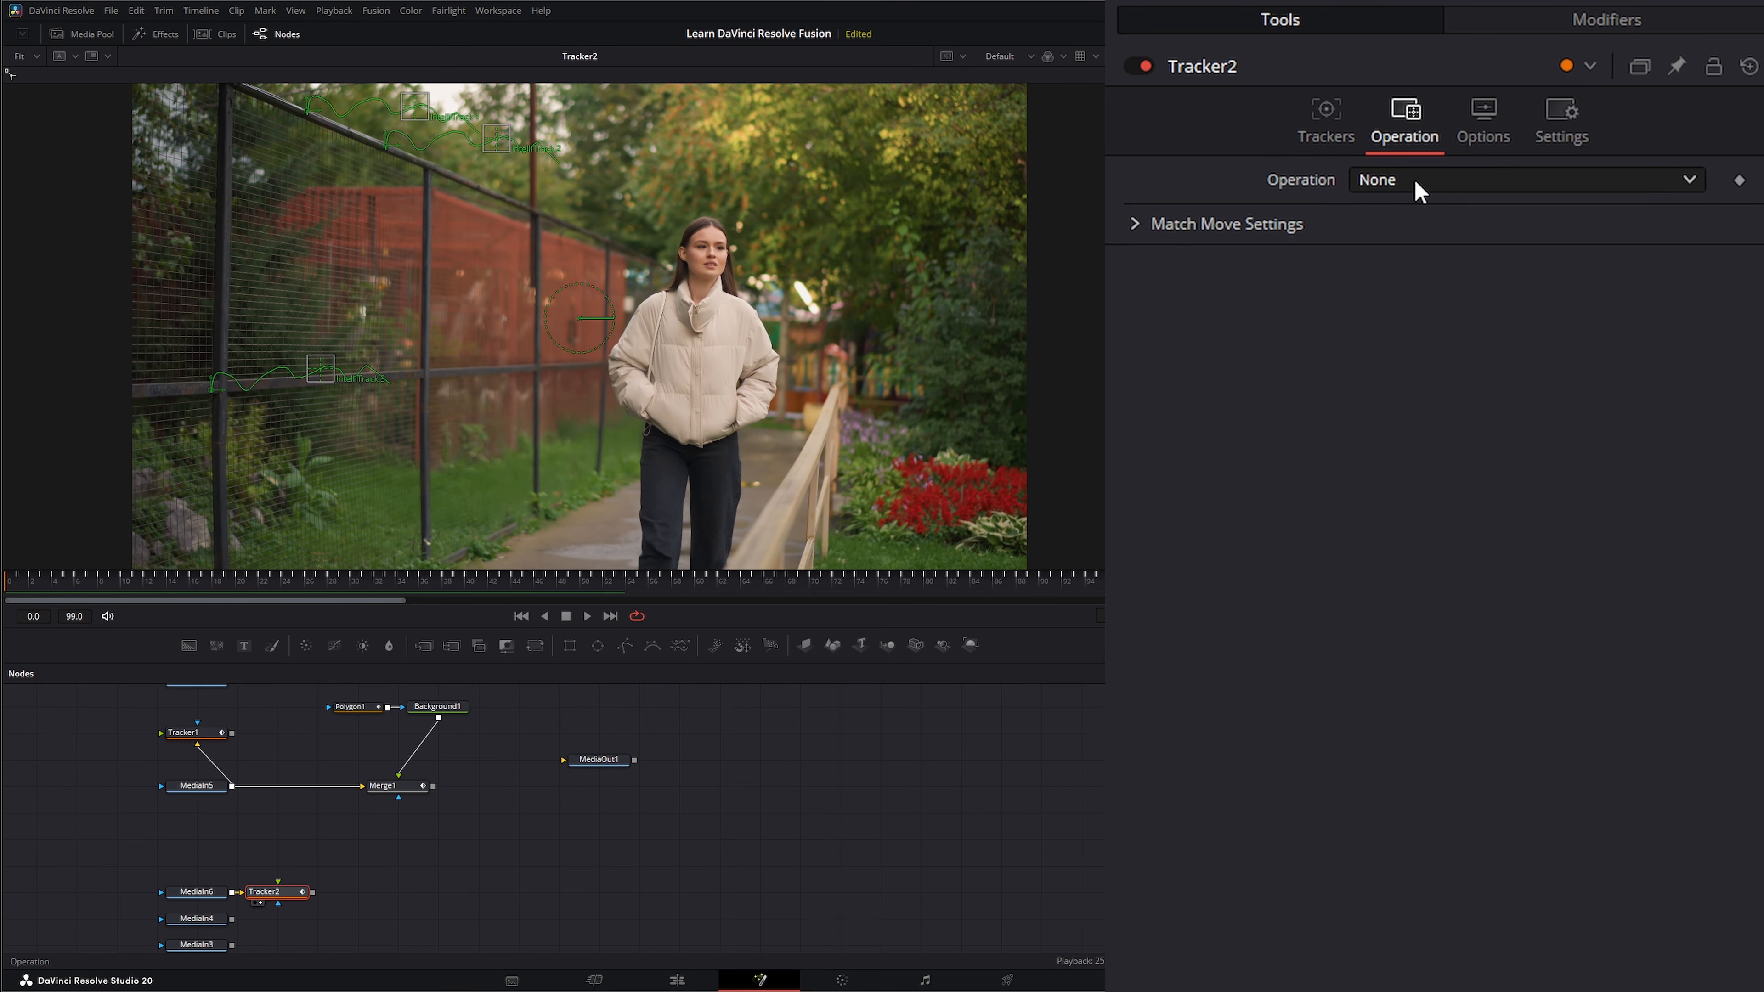
{"action": "left_click", "coordinate": [1417, 184]}
{"action": "left_click", "coordinate": [1415, 244]}
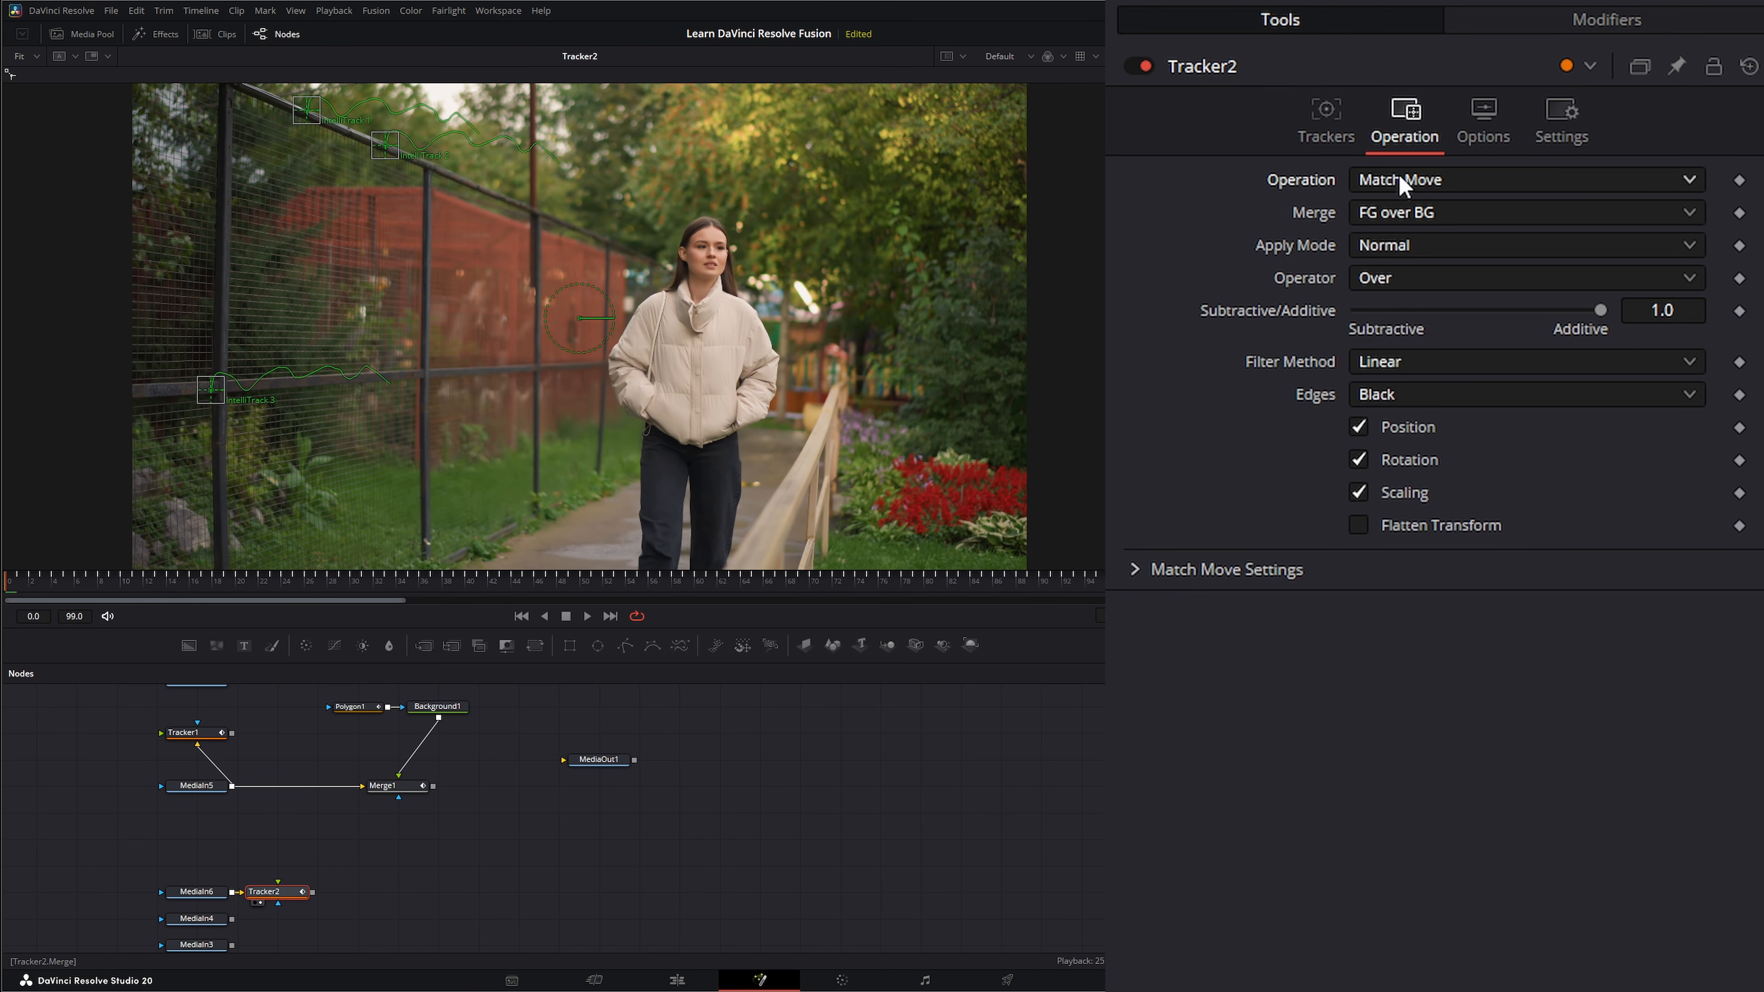
{"action": "left_click", "coordinate": [1403, 212]}
{"action": "left_click", "coordinate": [1416, 247]}
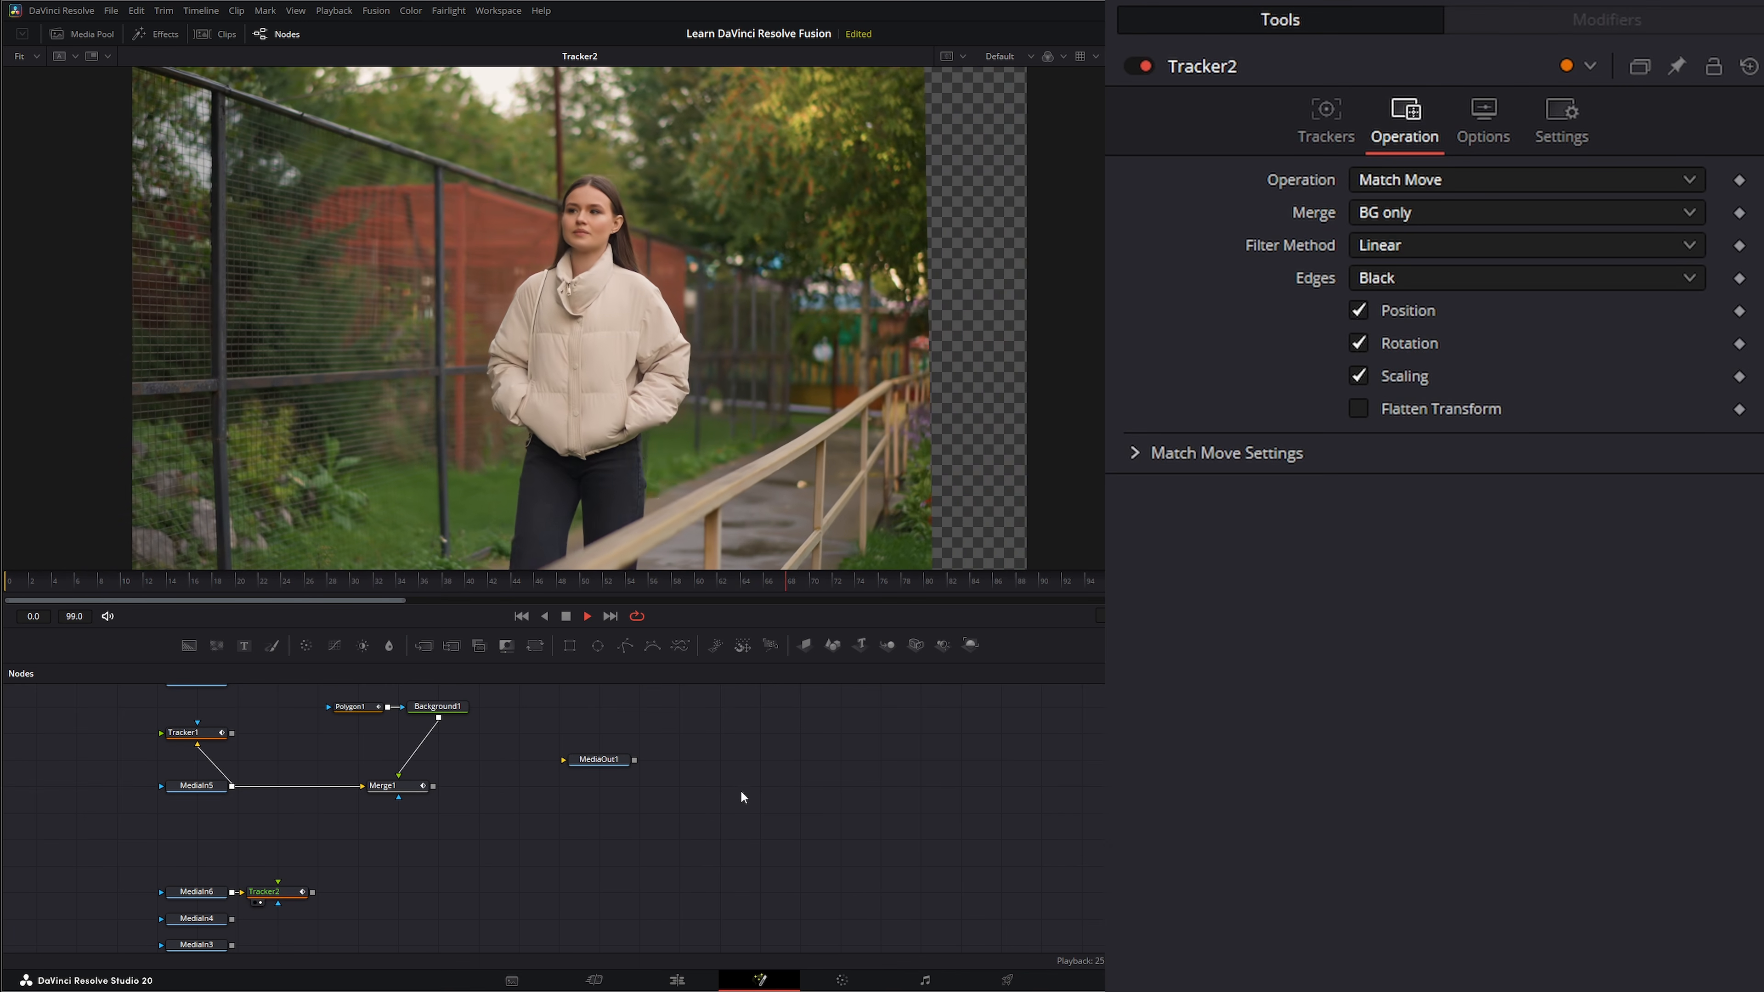
Try a Transform node after Tracker2 with Size 1.34 and Center X 0.557 to fill the frame, and delete it.
{"action": "left_click", "coordinate": [271, 891]}
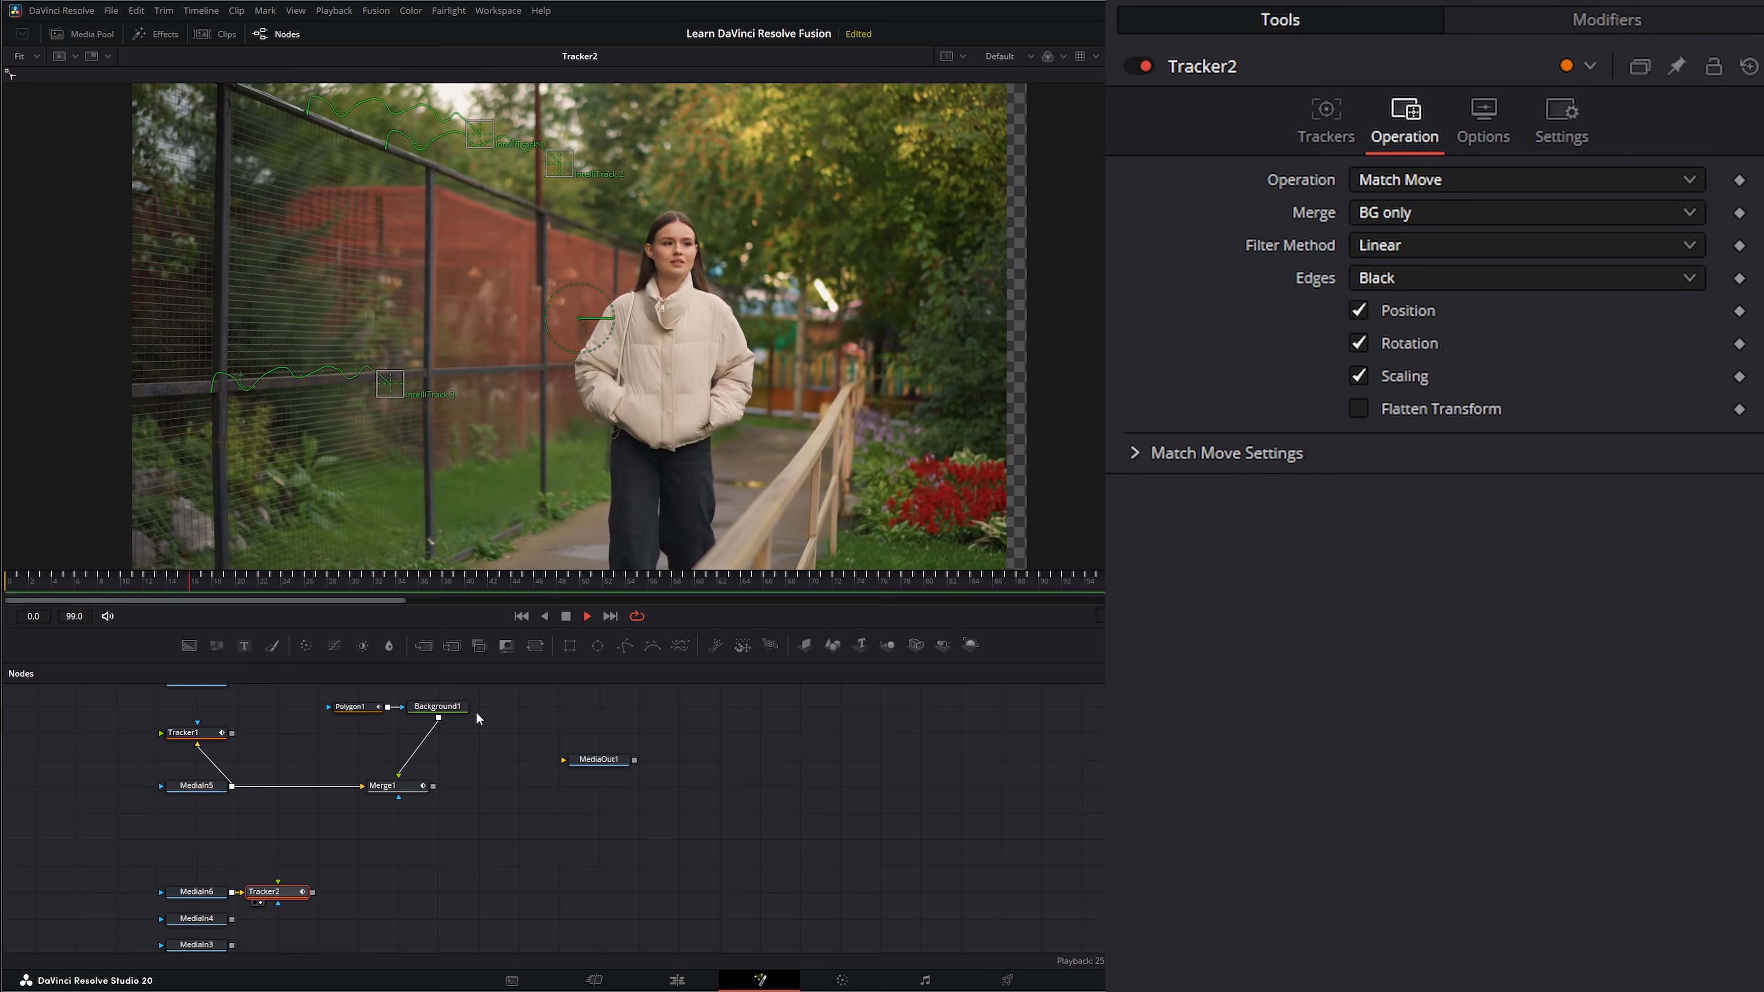
{"action": "left_click", "coordinate": [536, 645]}
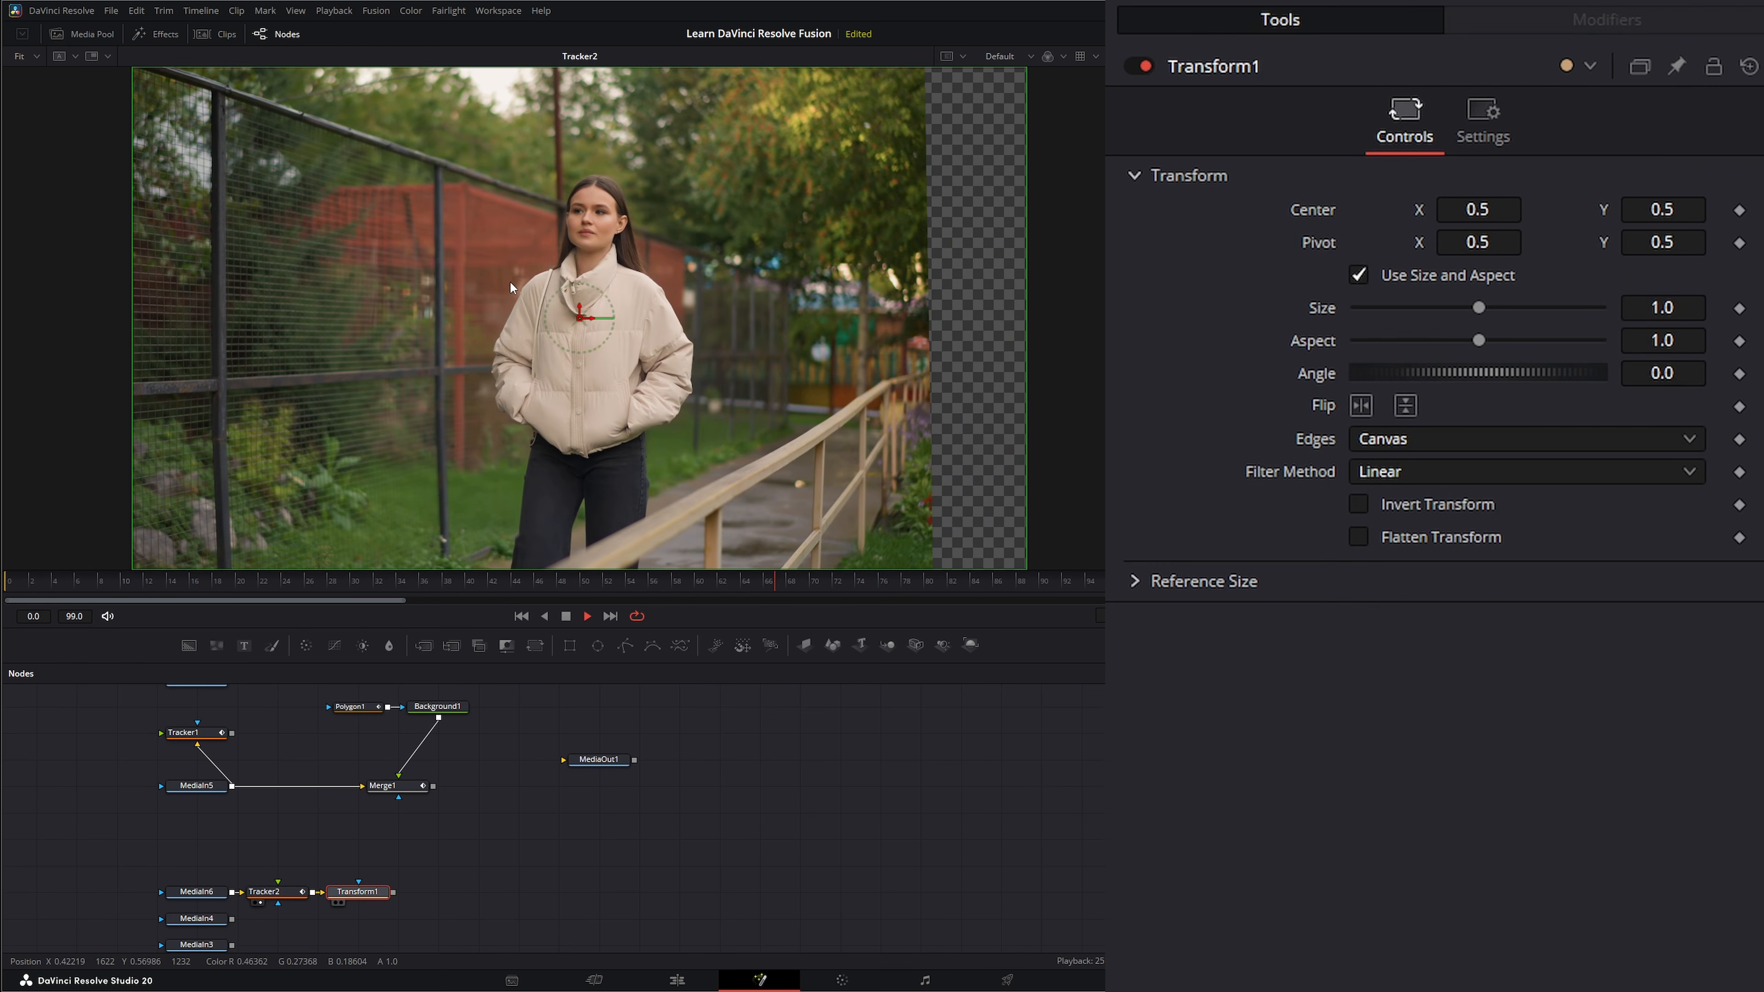
{"action": "key", "text": "1"}
{"action": "scroll", "coordinate": [632, 407], "scroll_direction": "down", "scroll_amount": 1}
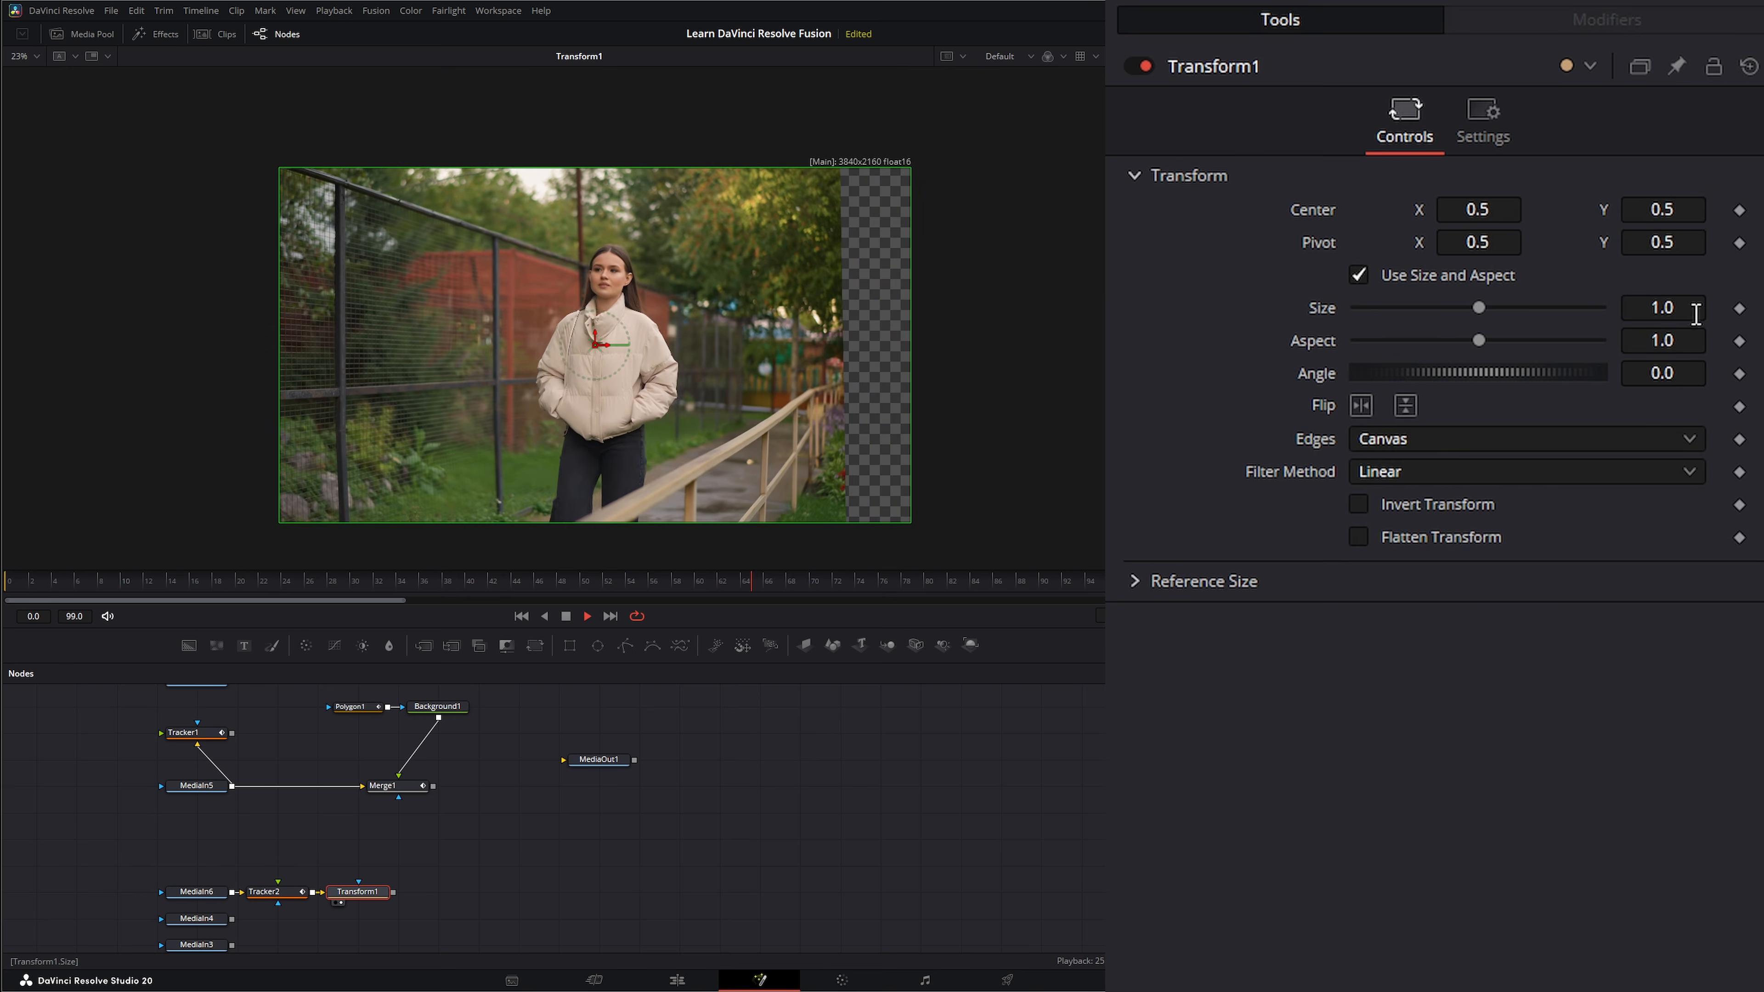
{"action": "left_click_drag", "start_coordinate": [1656, 308], "coordinate": [1718, 307]}
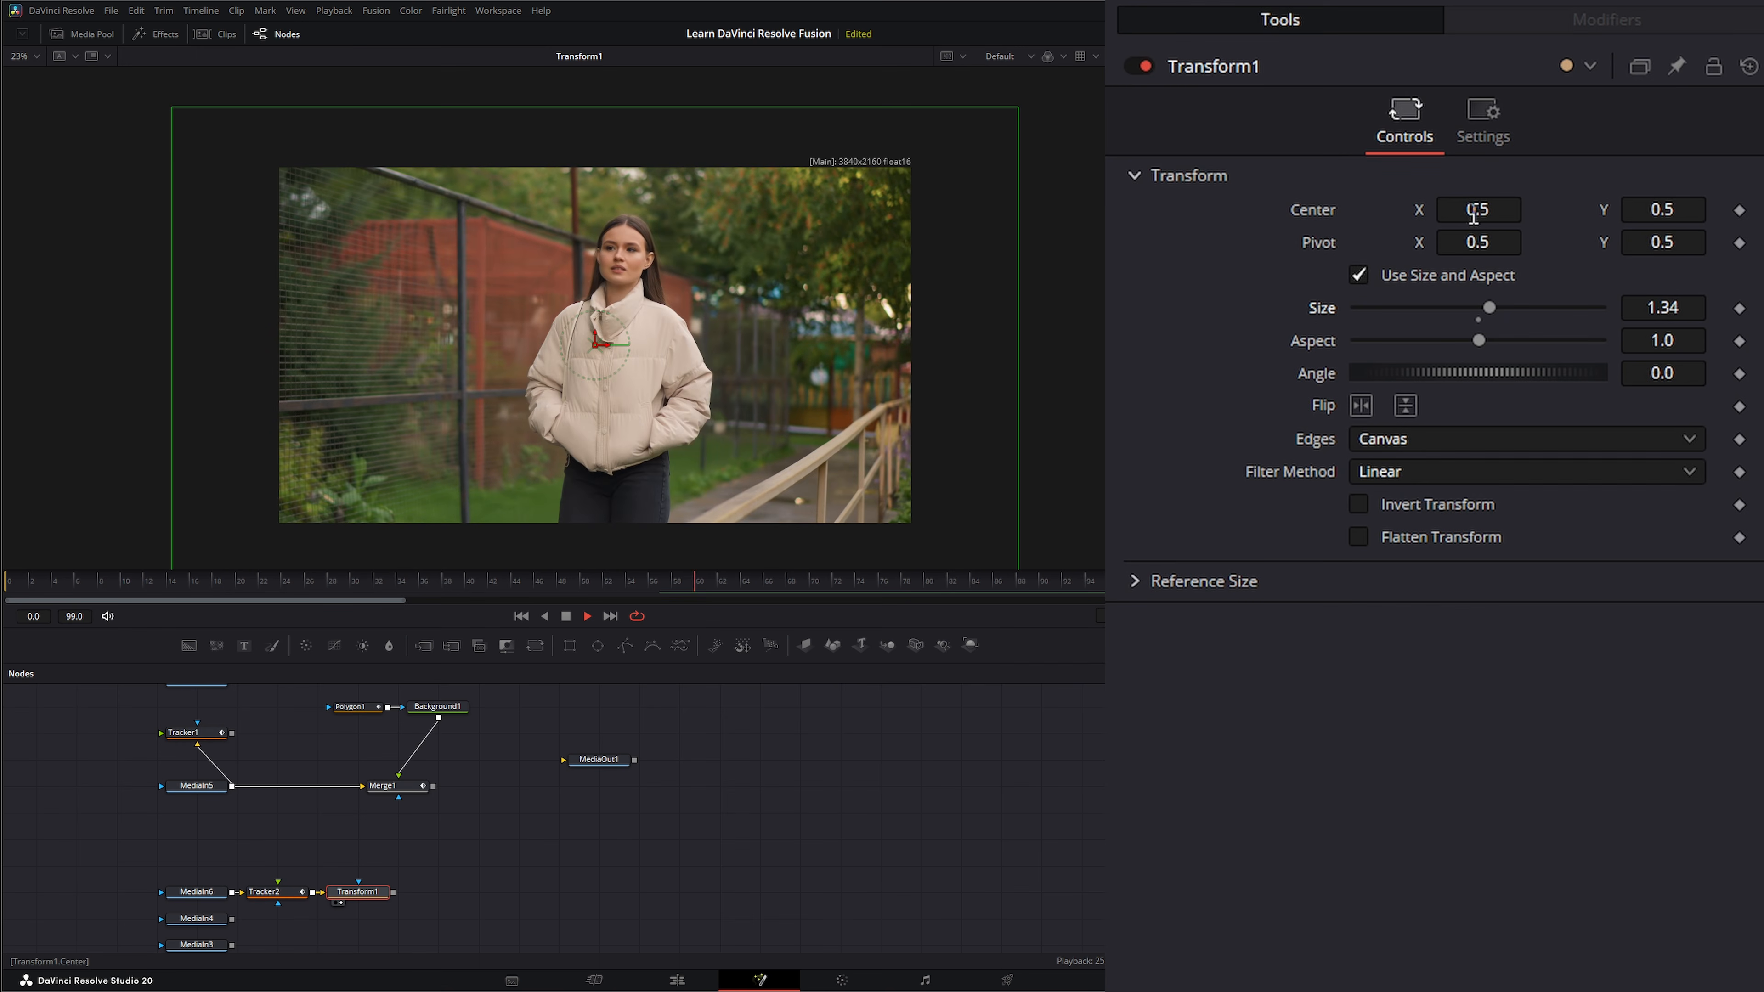
{"action": "left_click_drag", "start_coordinate": [1477, 209], "coordinate": [1506, 209]}
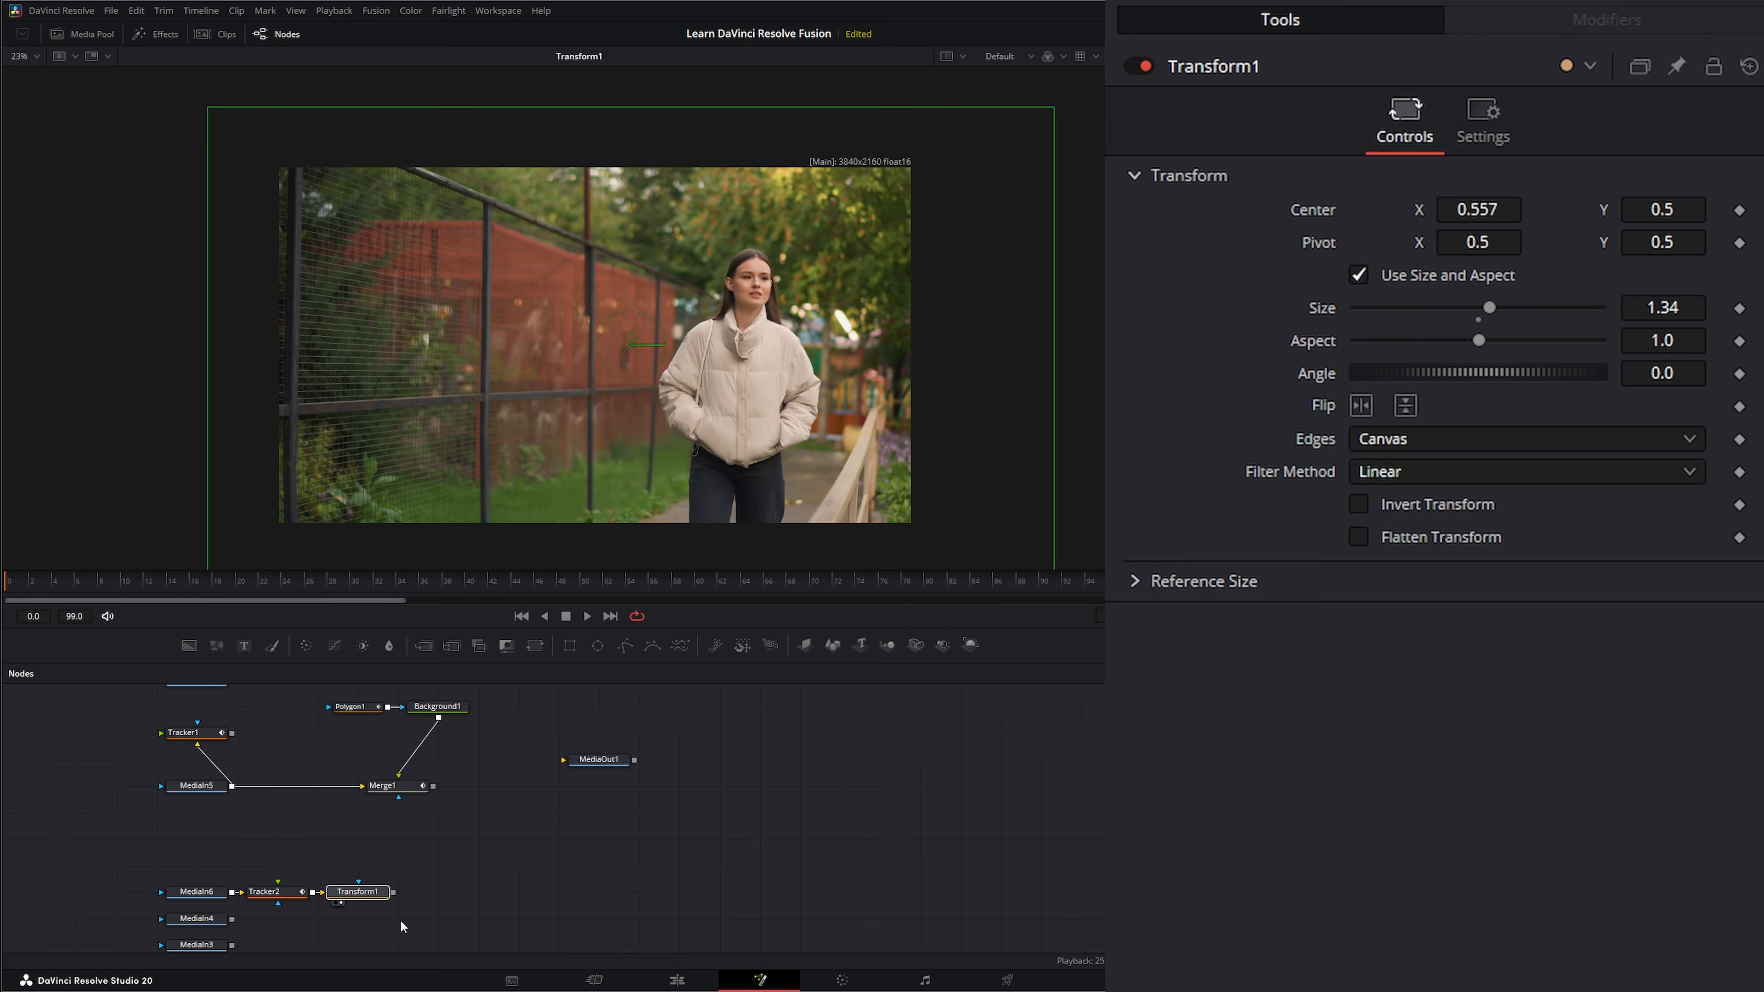
{"action": "key", "text": "Delete"}
Add a Merge node after Tracker2 and connect a Text node as its foreground.
{"action": "left_click", "coordinate": [278, 891]}
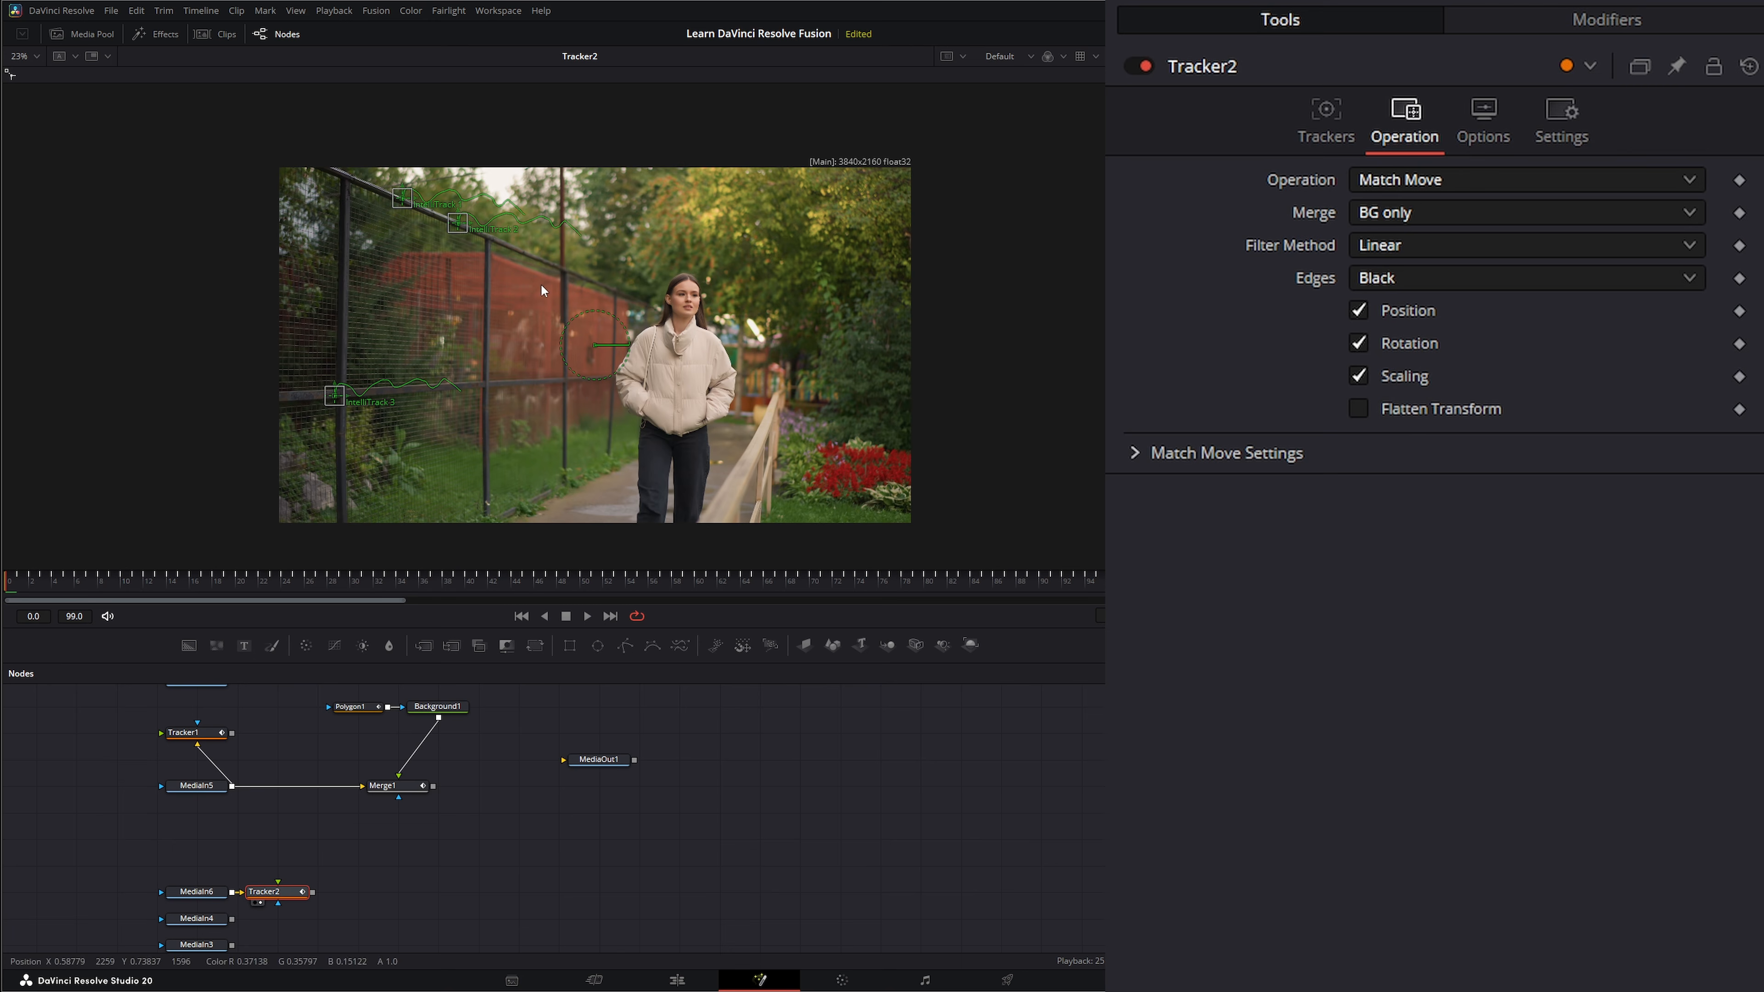
{"action": "left_click", "coordinate": [424, 647]}
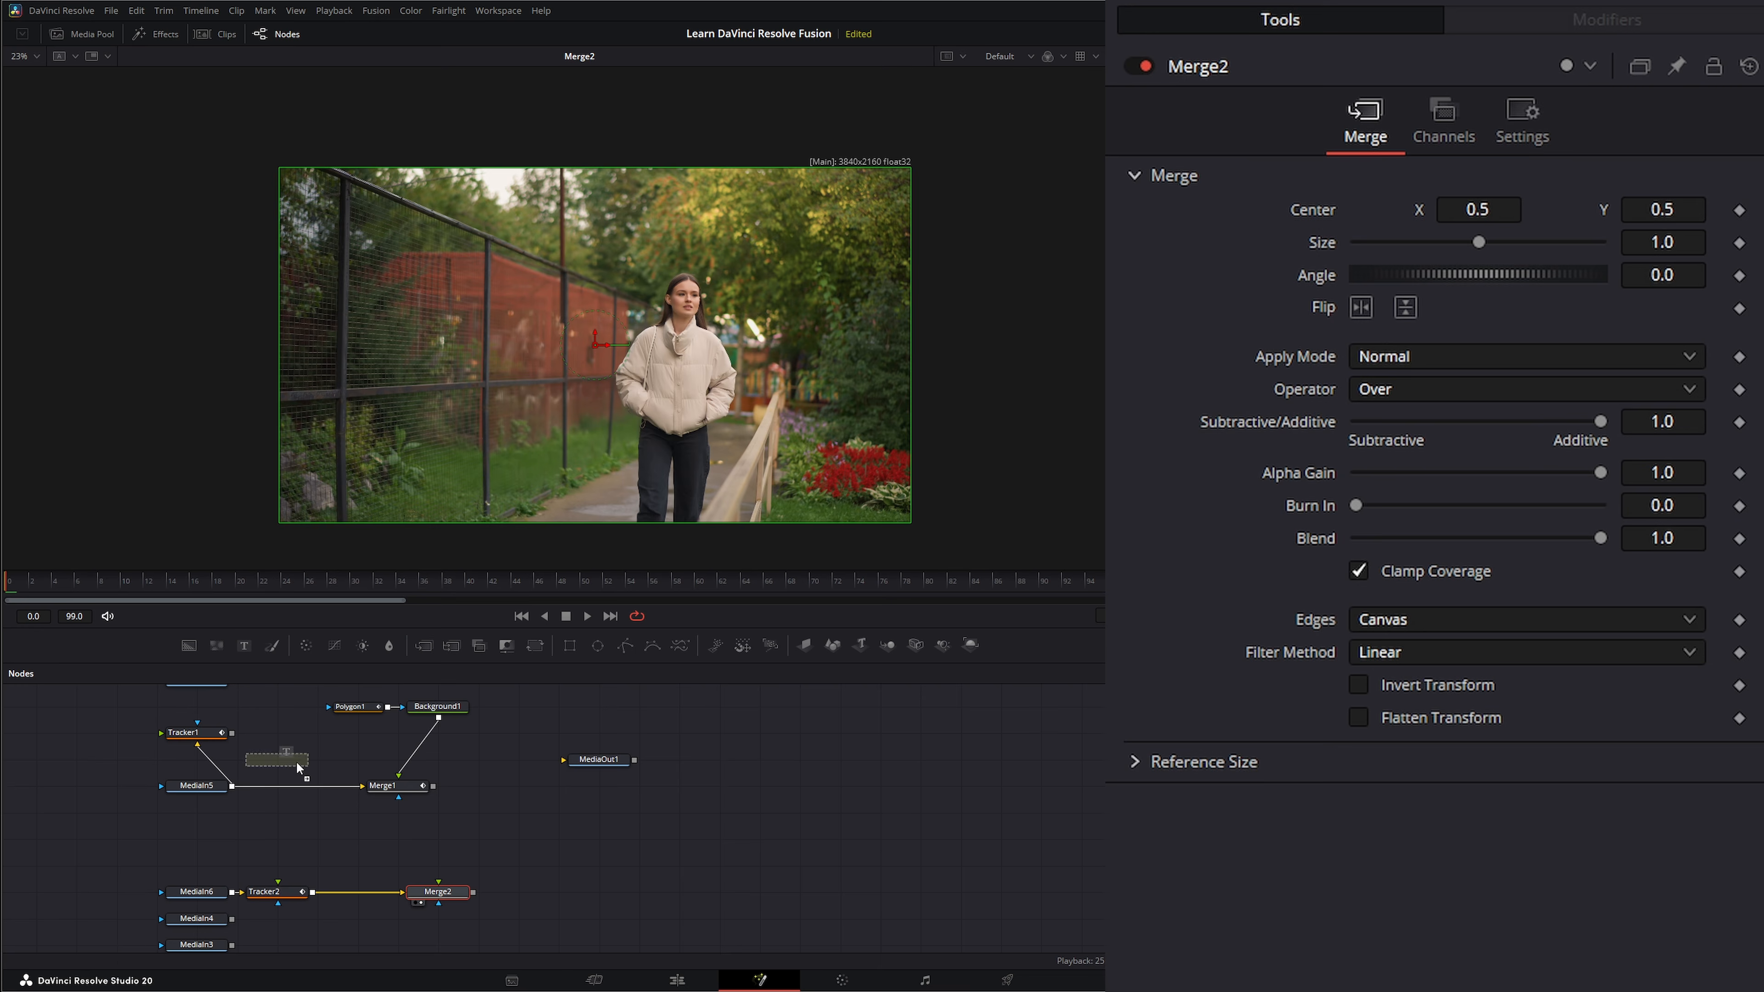
{"action": "left_click_drag", "start_coordinate": [434, 837], "coordinate": [435, 838]}
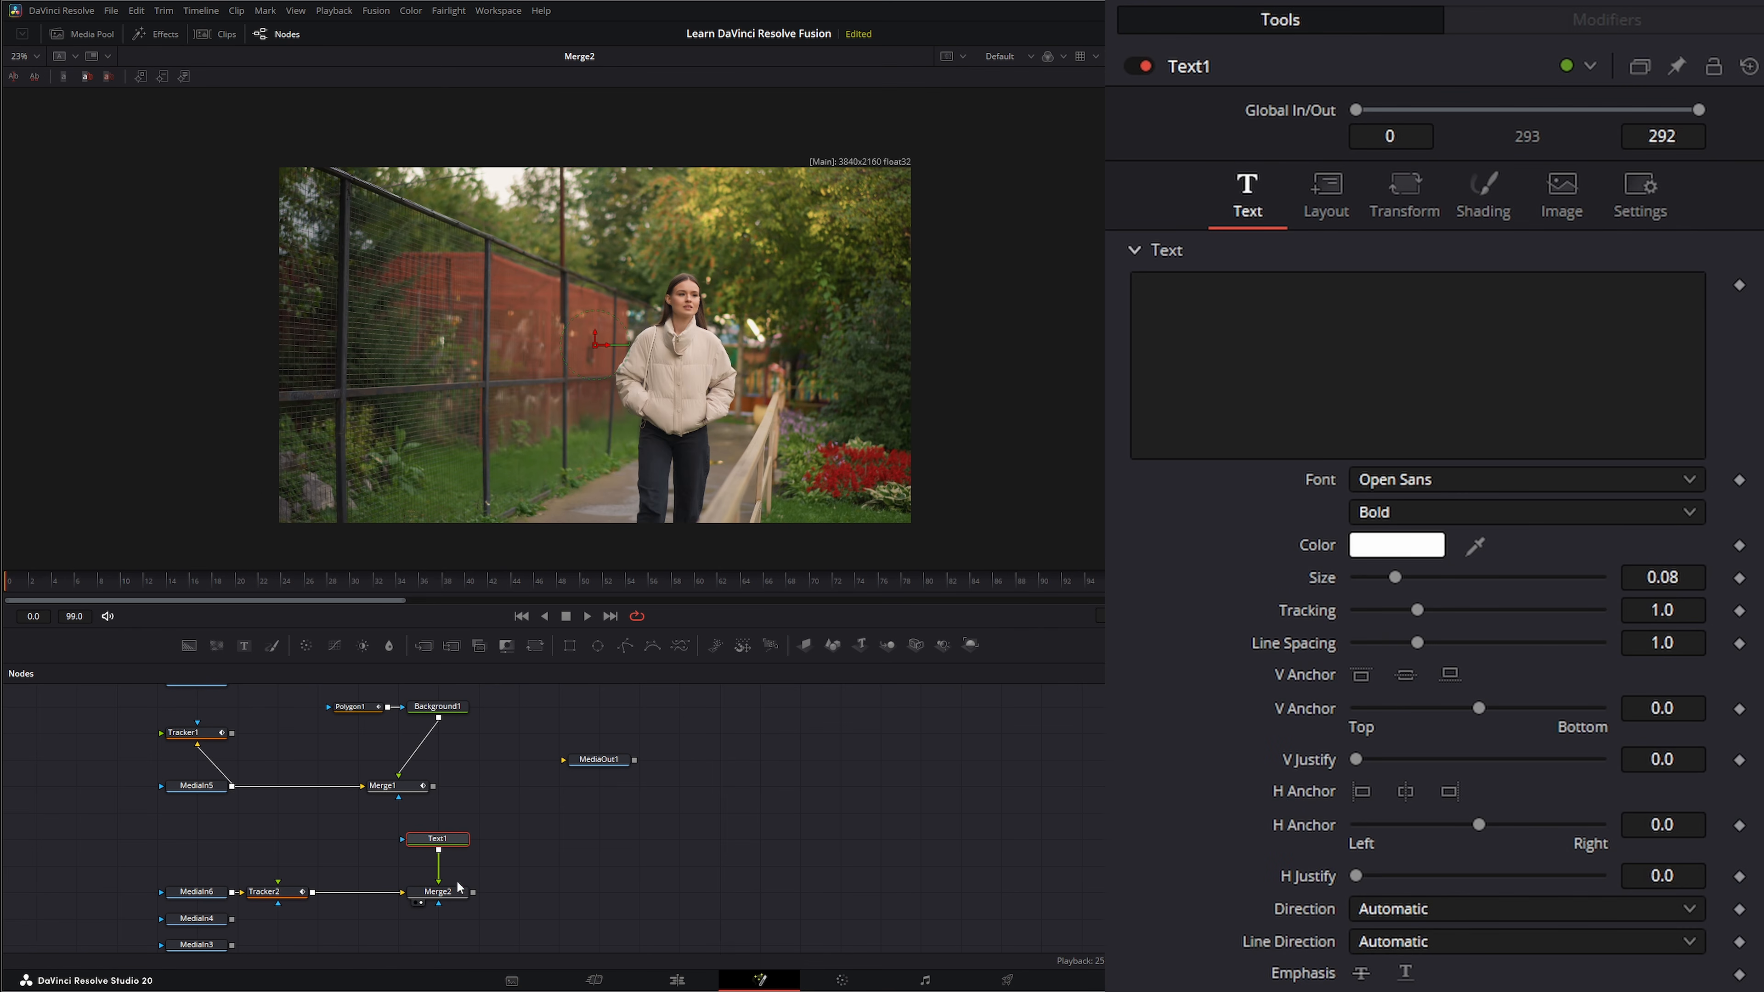
Enter WALKING as the text of Text1, place it over the fence, and fit the image in the viewer.
{"action": "left_click", "coordinate": [1304, 326]}
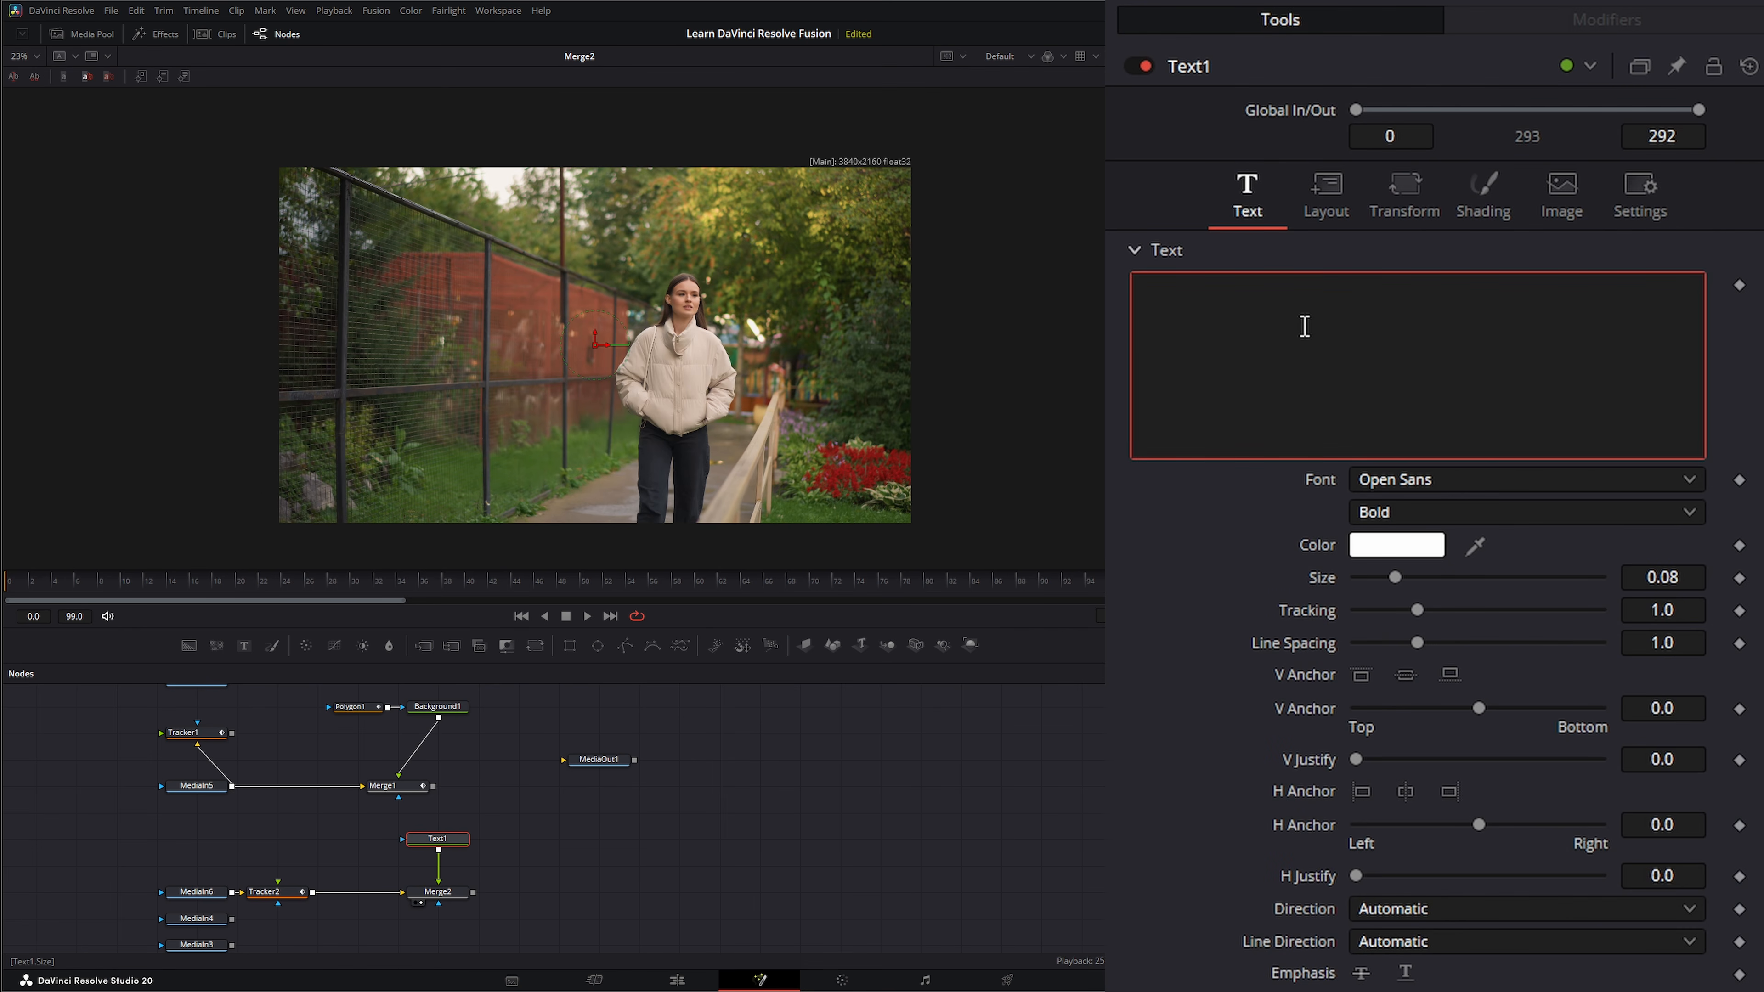
{"action": "type", "text": "WALKING"}
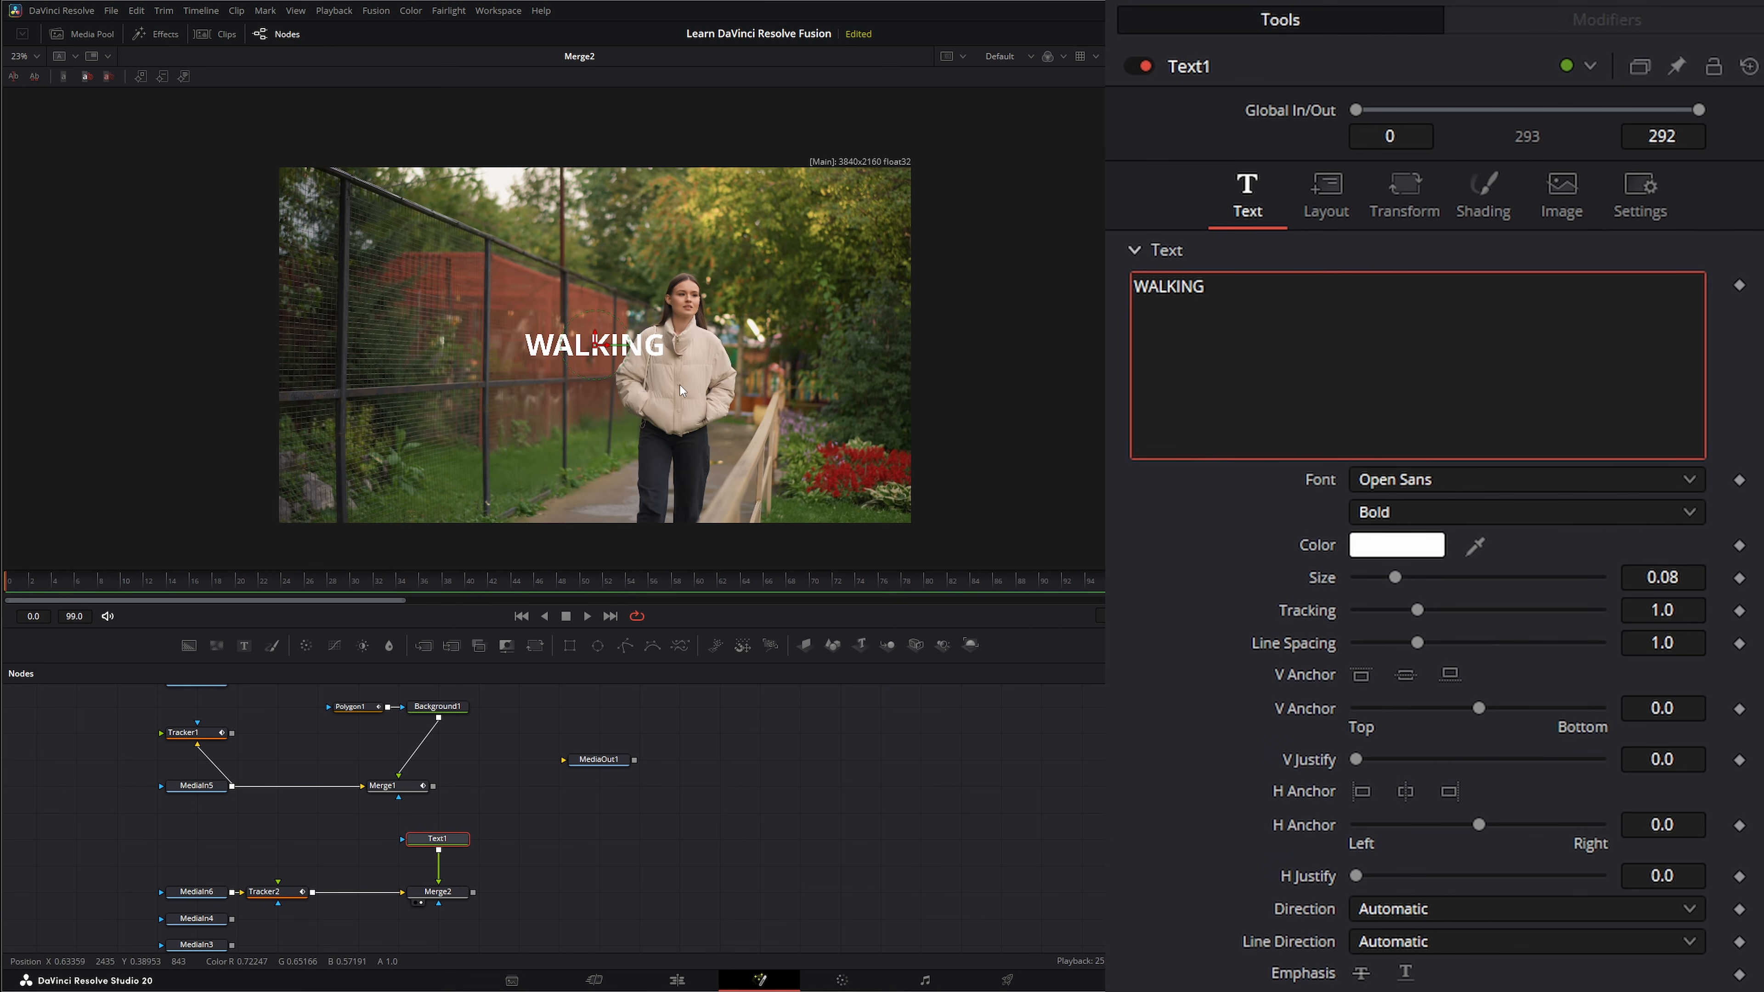
{"action": "left_click_drag", "start_coordinate": [615, 349], "coordinate": [553, 359]}
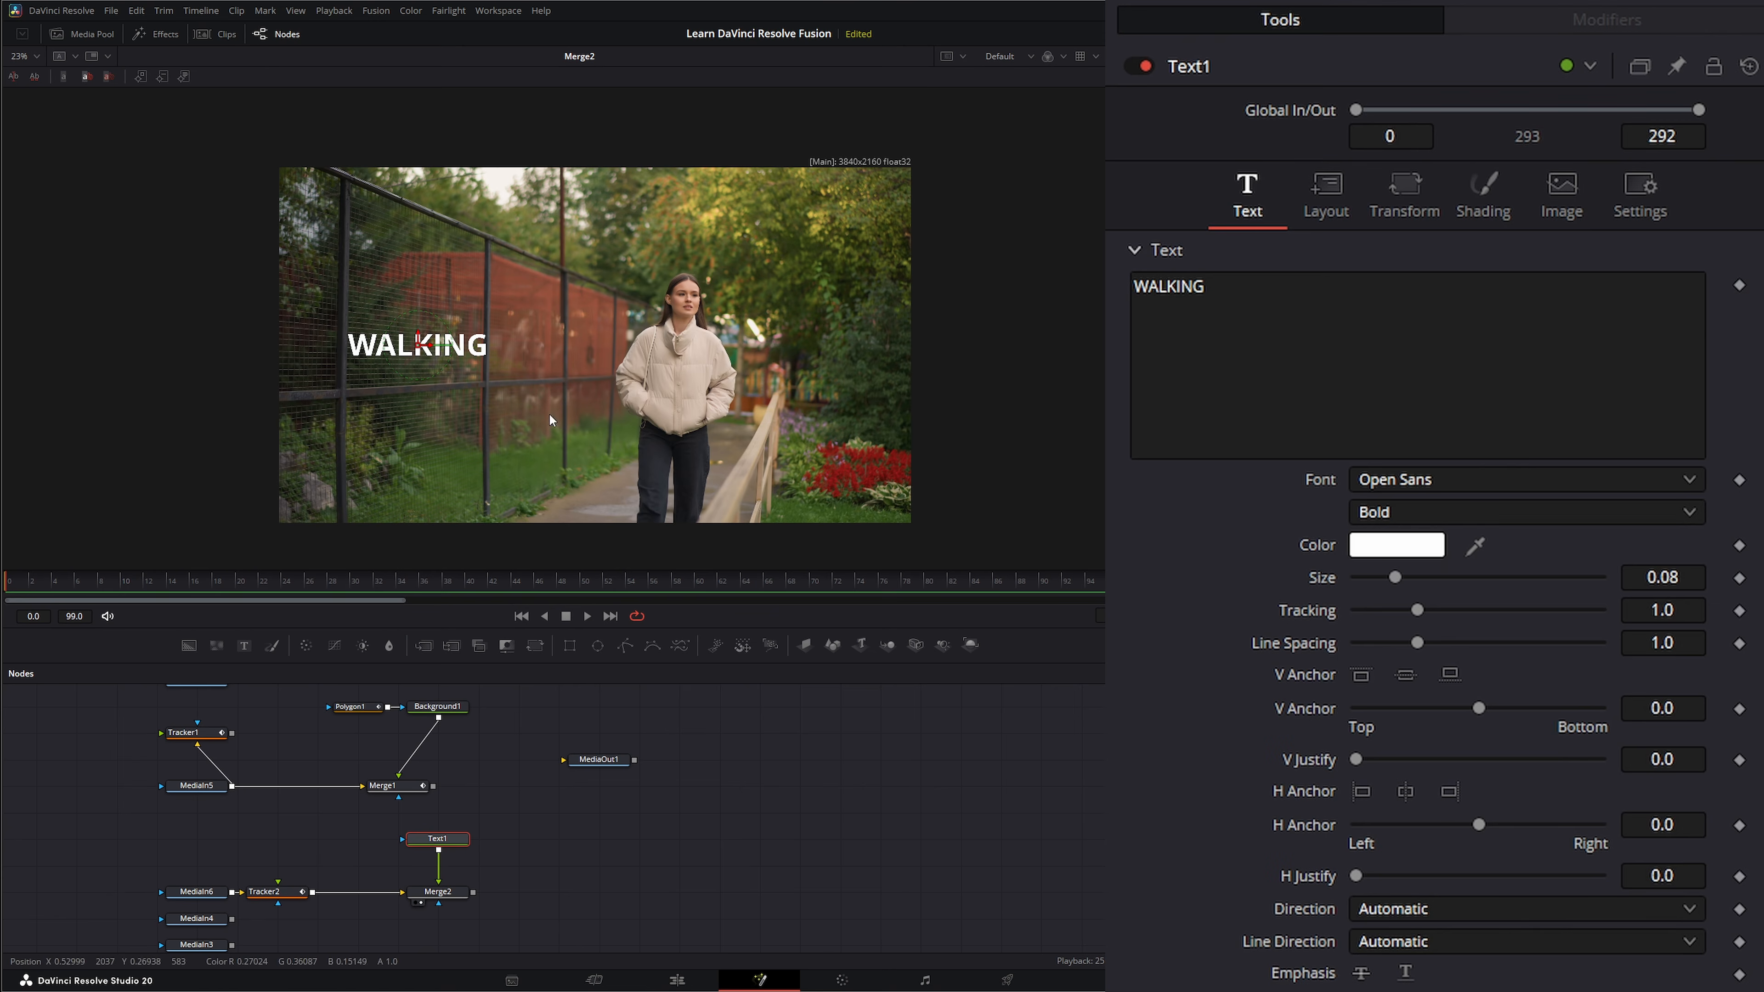
{"action": "left_click", "coordinate": [18, 58]}
{"action": "left_click", "coordinate": [23, 94]}
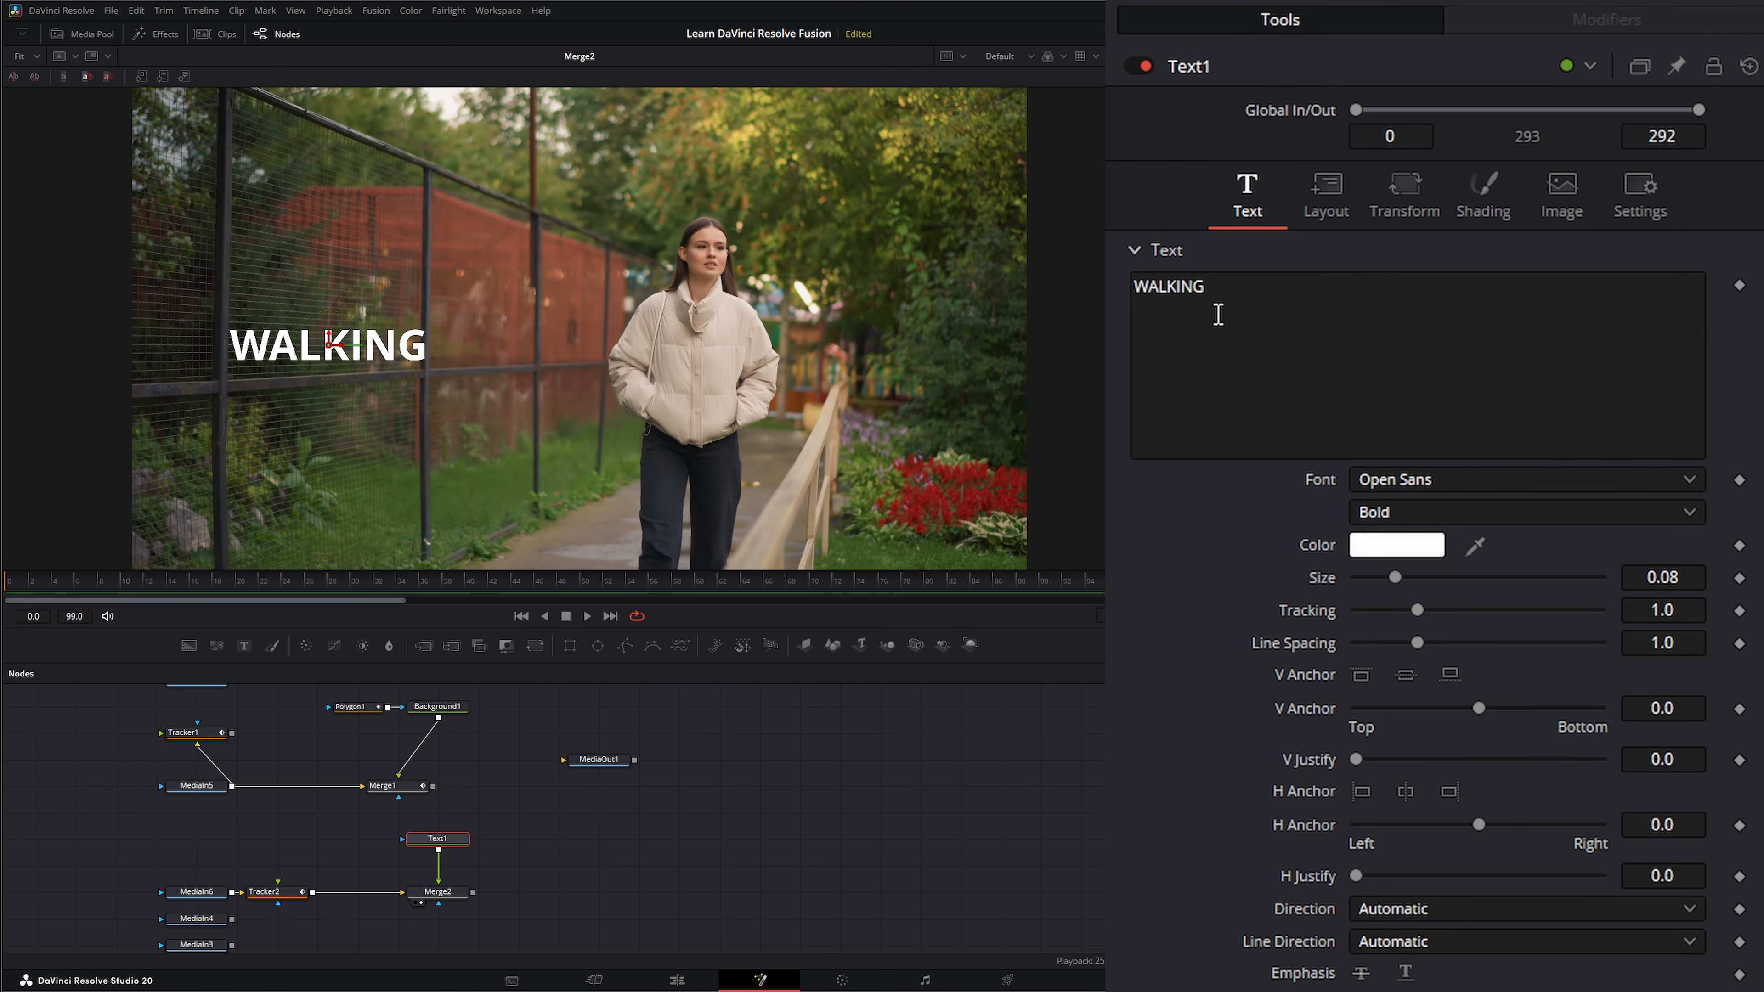
Transform the WALKING text by Words with Y rotation -31.8 and Z rotation 0.5, and tighten its letter tracking.
{"action": "left_click", "coordinate": [1410, 196]}
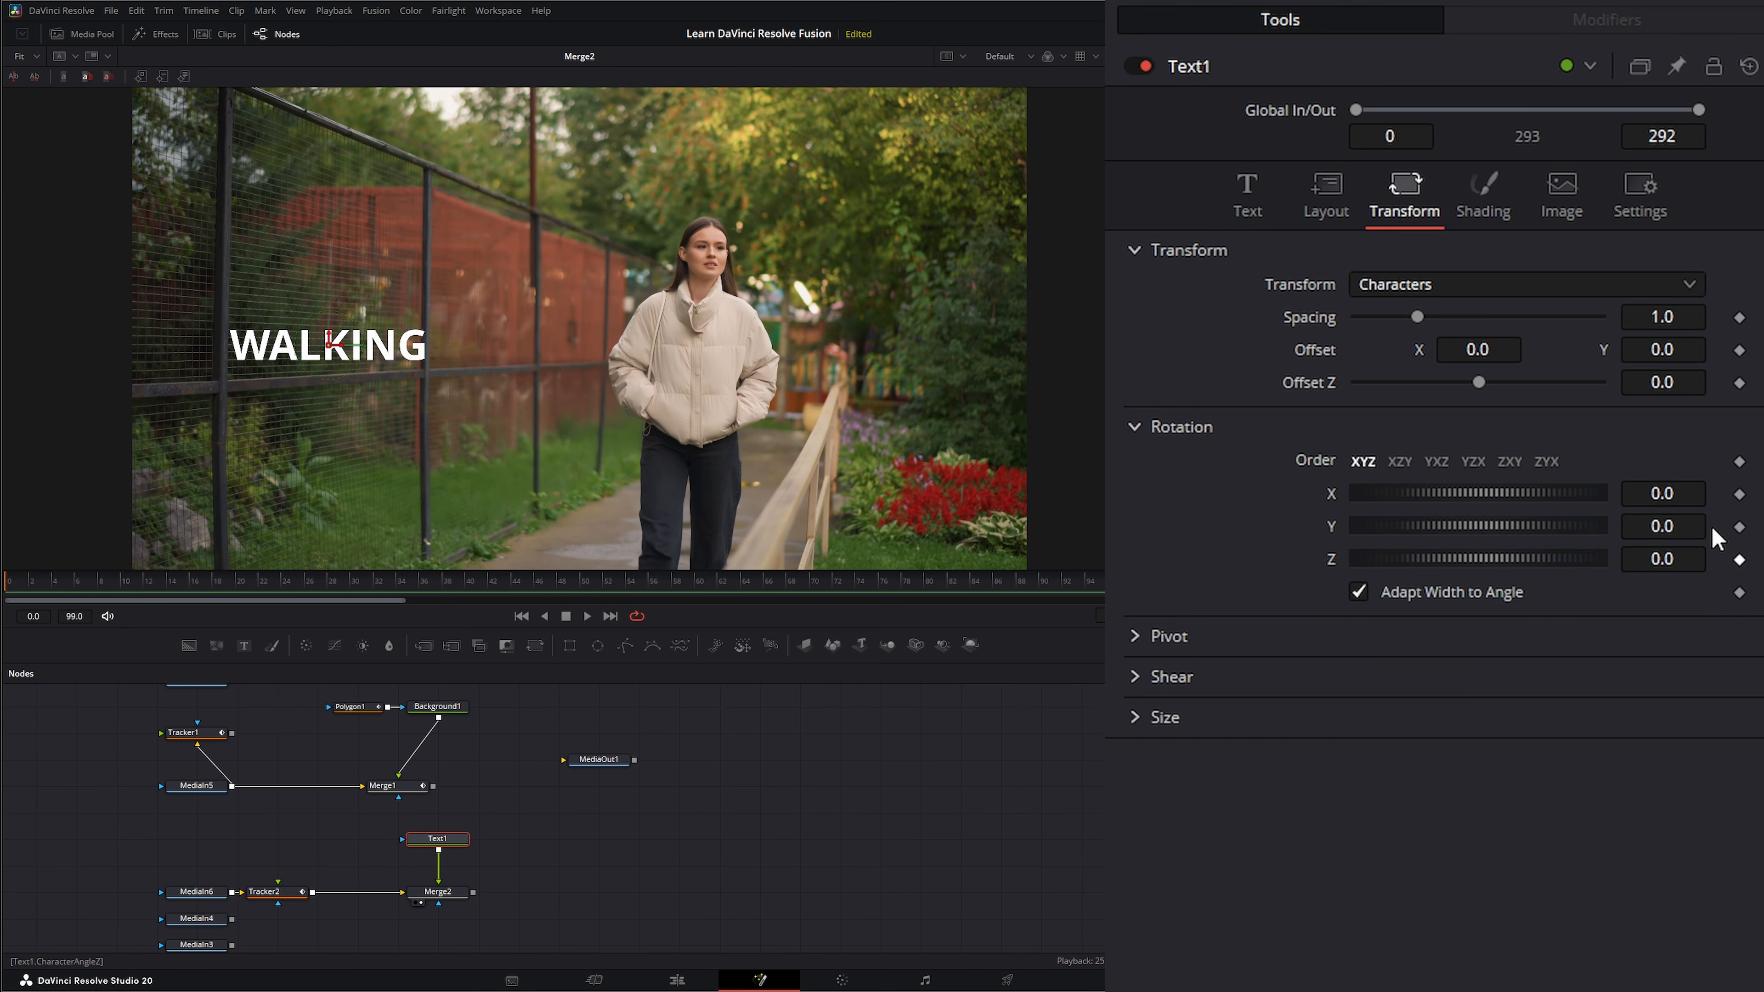
{"action": "left_click_drag", "start_coordinate": [1661, 528], "coordinate": [1680, 529]}
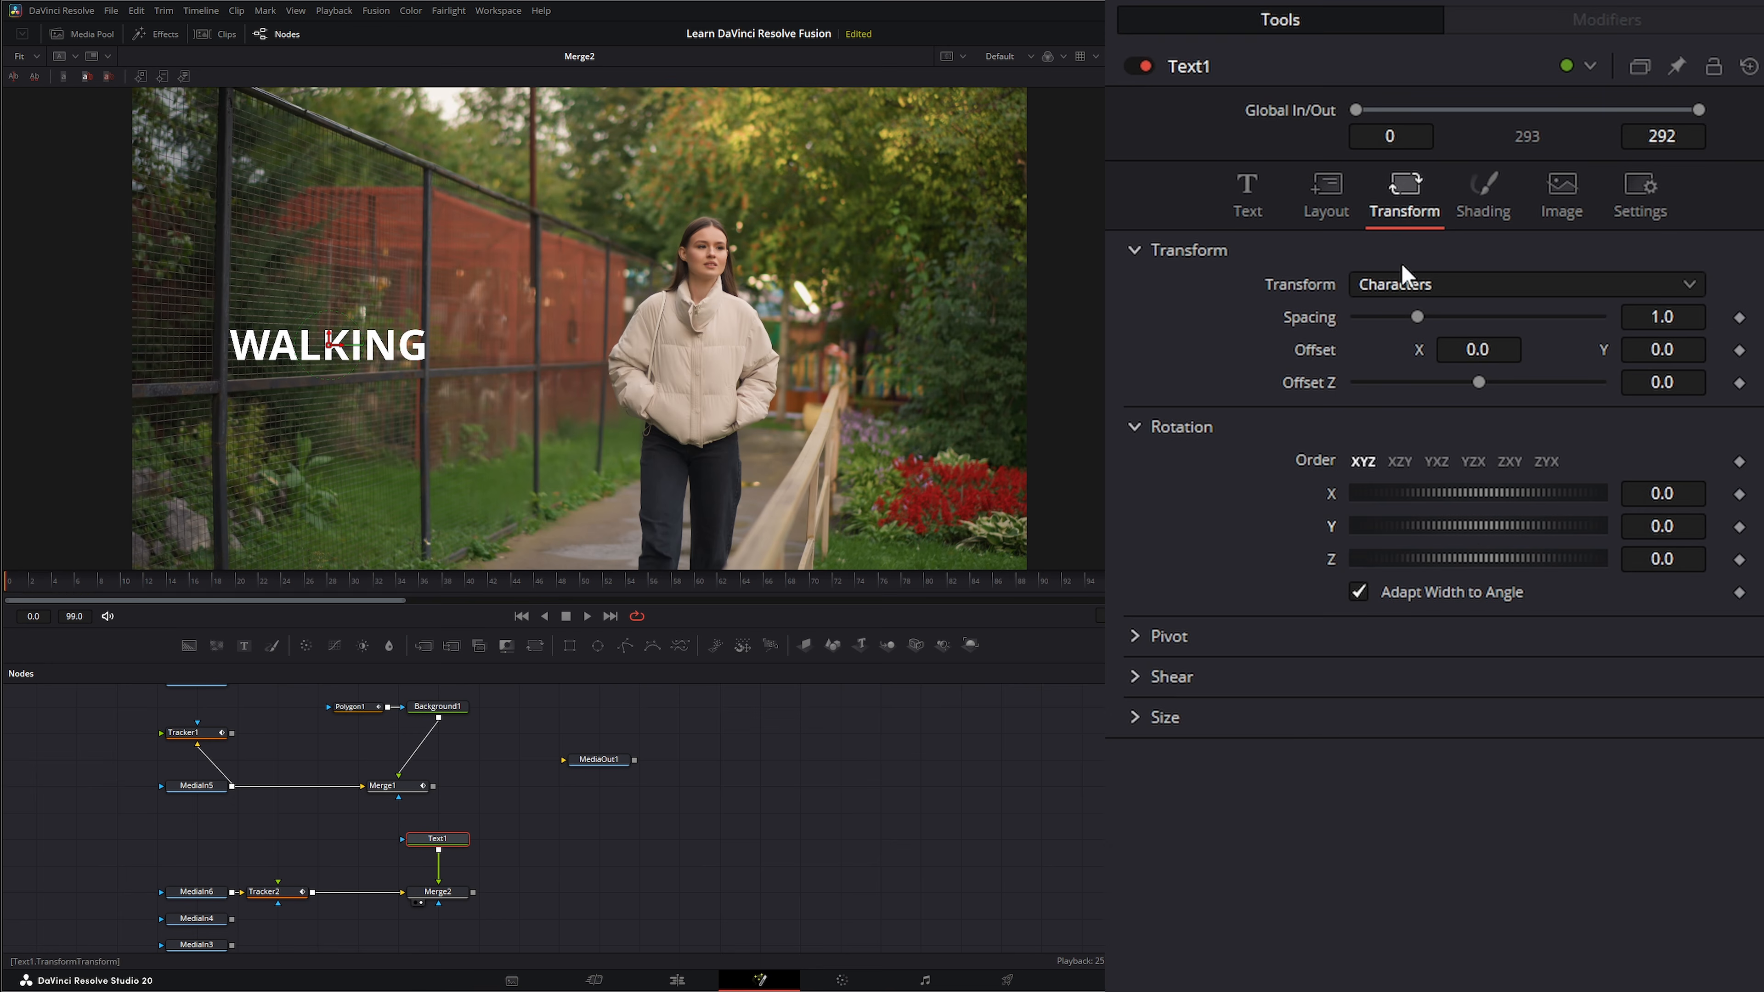
{"action": "left_click", "coordinate": [1397, 284]}
{"action": "left_click", "coordinate": [1410, 347]}
{"action": "left_click_drag", "start_coordinate": [1663, 526], "coordinate": [1660, 525]}
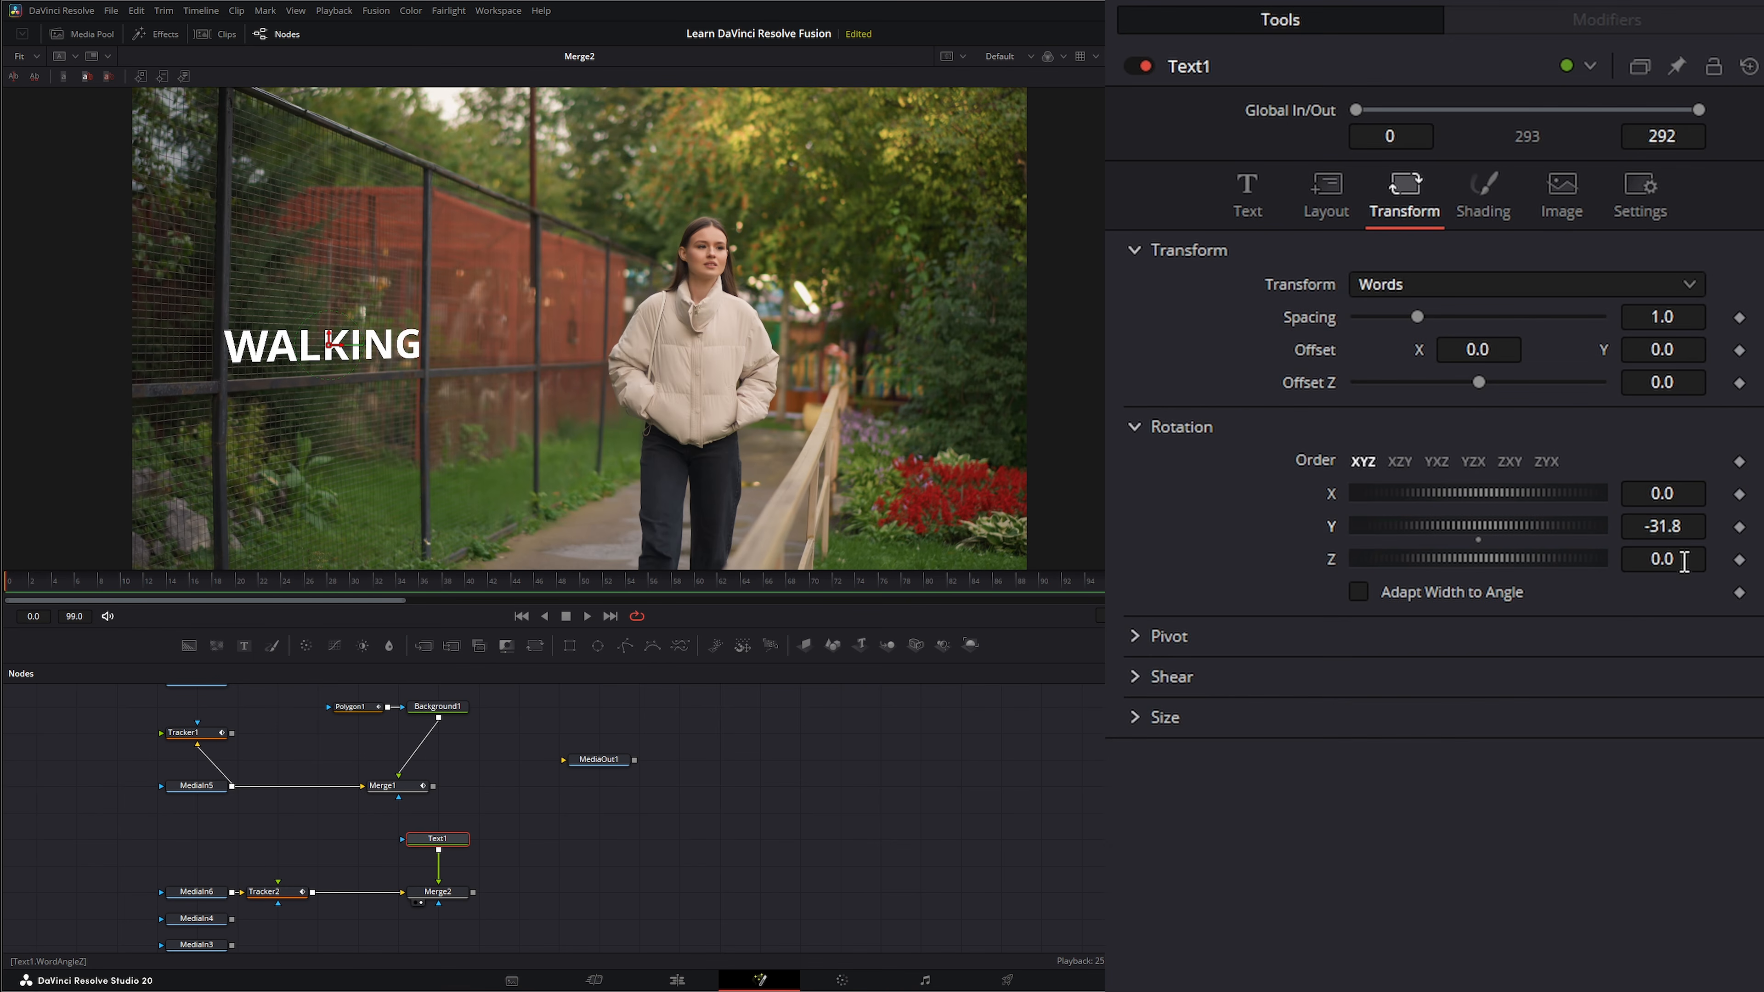
{"action": "left_click_drag", "start_coordinate": [1683, 562], "coordinate": [1682, 561]}
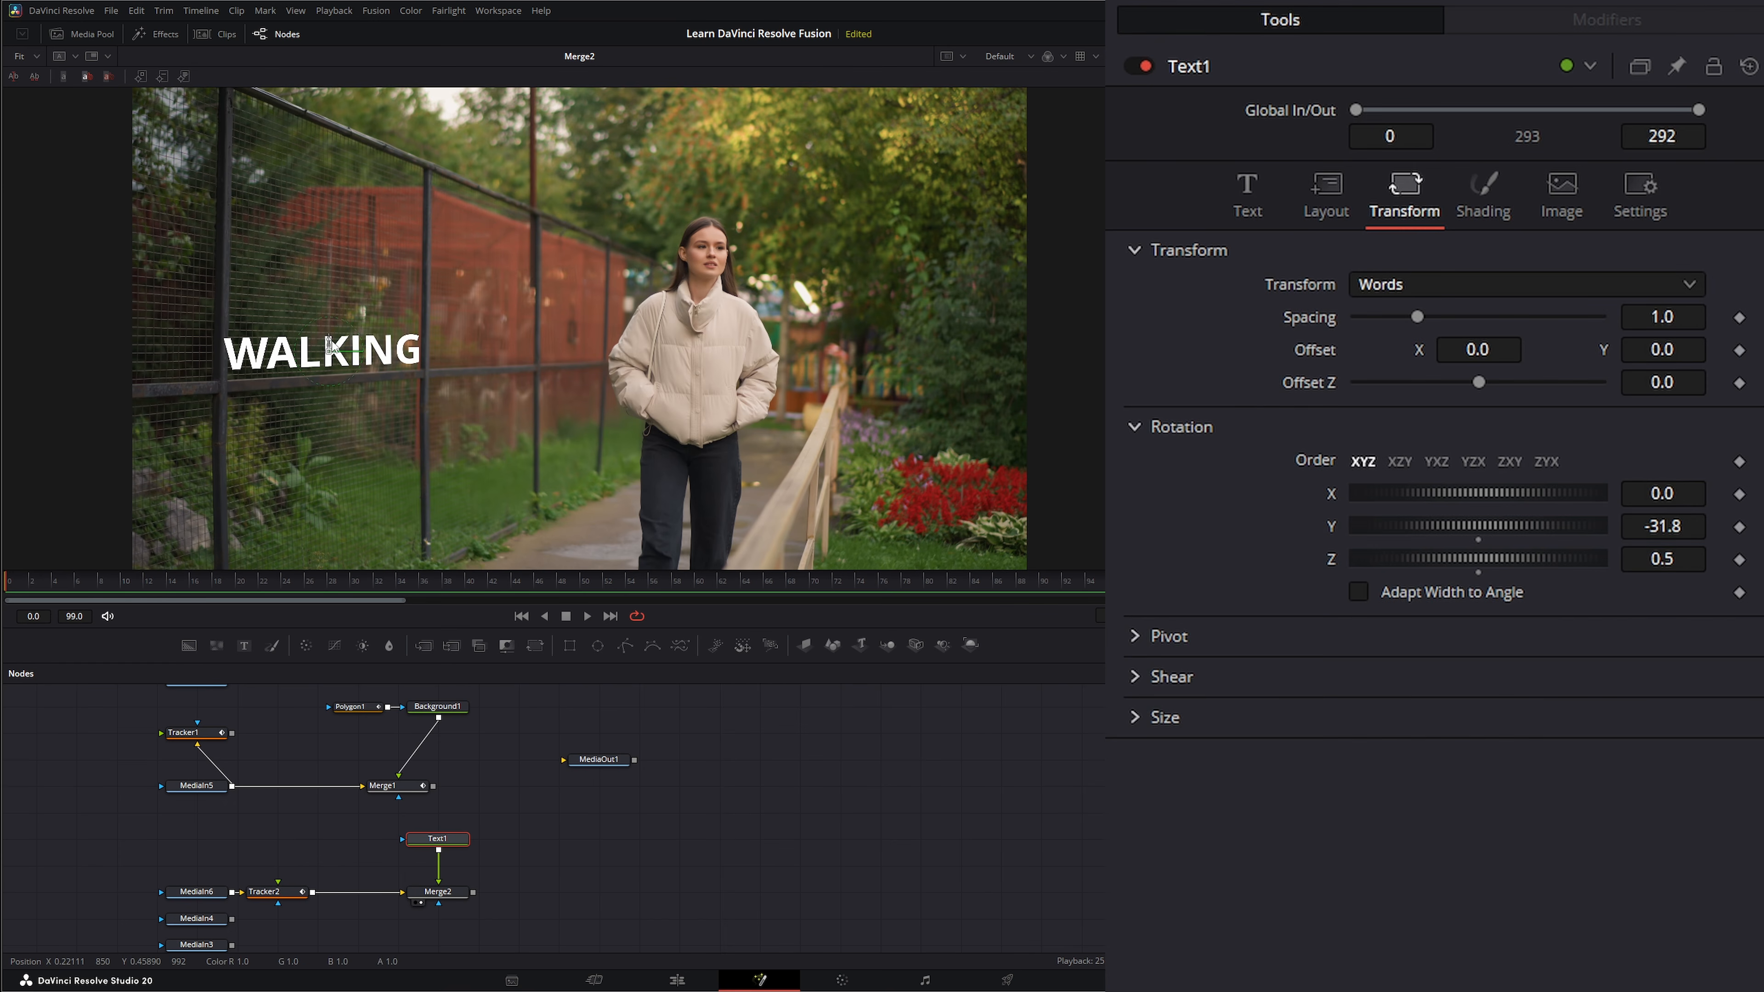
{"action": "left_click", "coordinate": [1237, 203]}
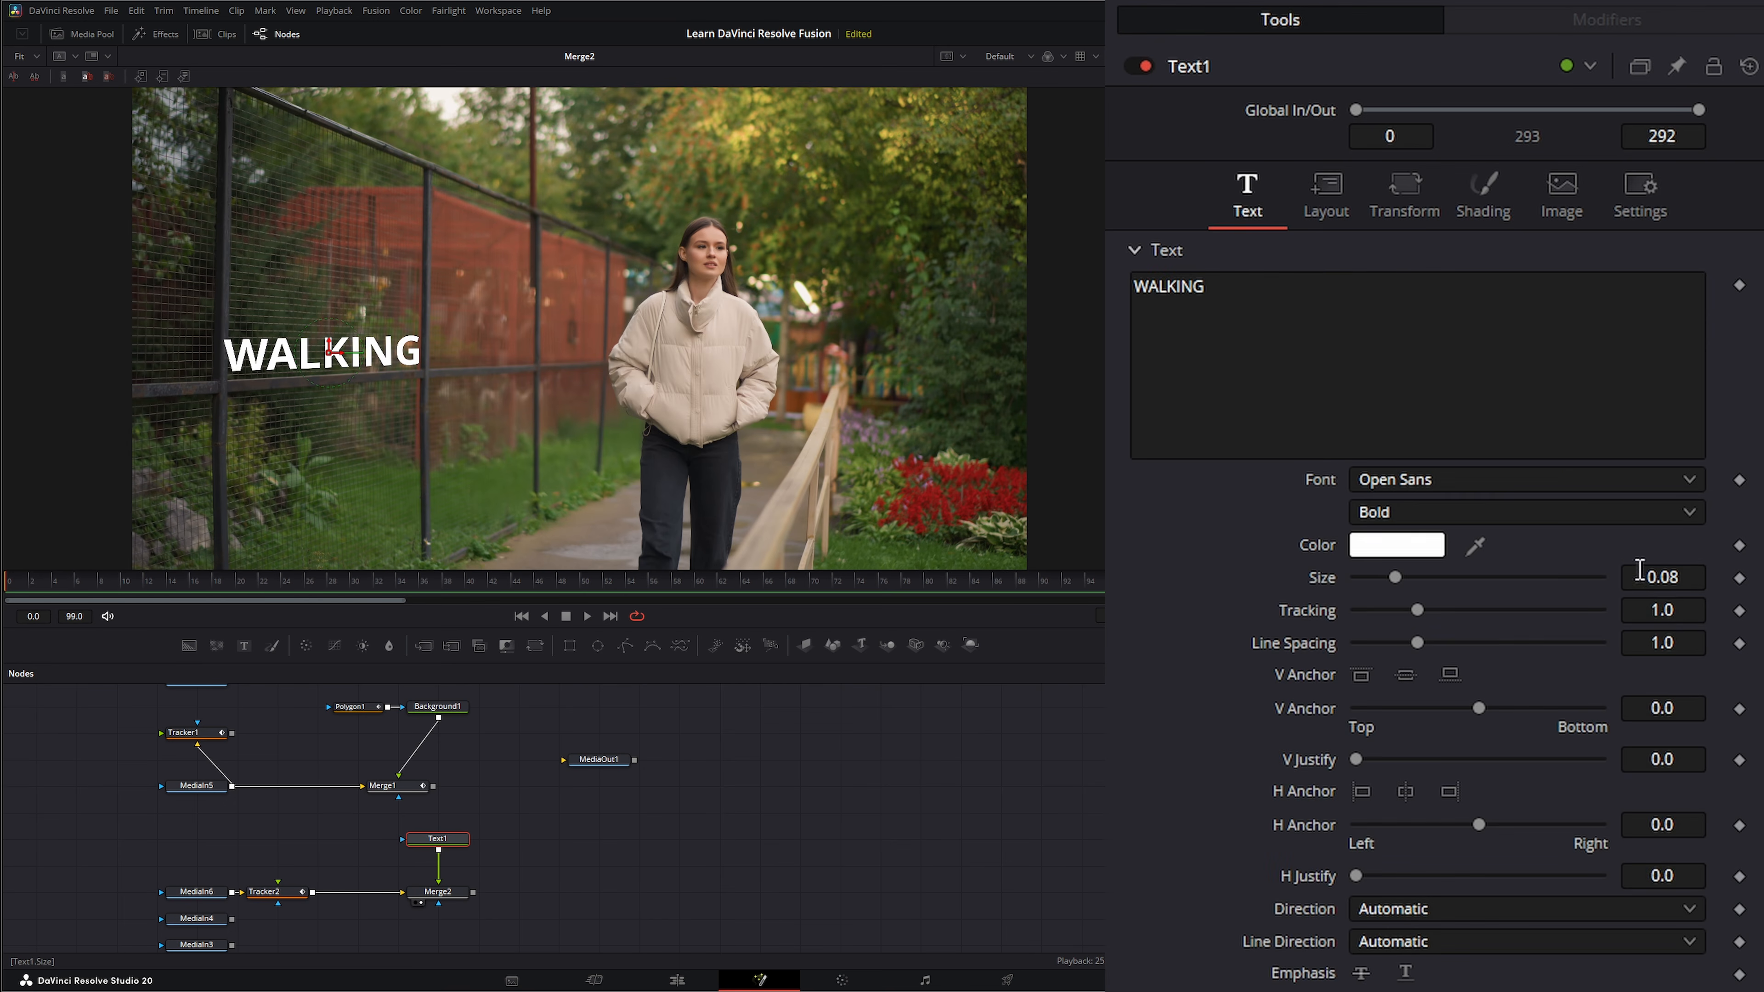
{"action": "left_click_drag", "start_coordinate": [1683, 611], "coordinate": [1676, 612]}
Connect Merge2's Center to Tracker2's Unsteady Position, play back the tracked text, and return to the first frame.
{"action": "left_click", "coordinate": [450, 896]}
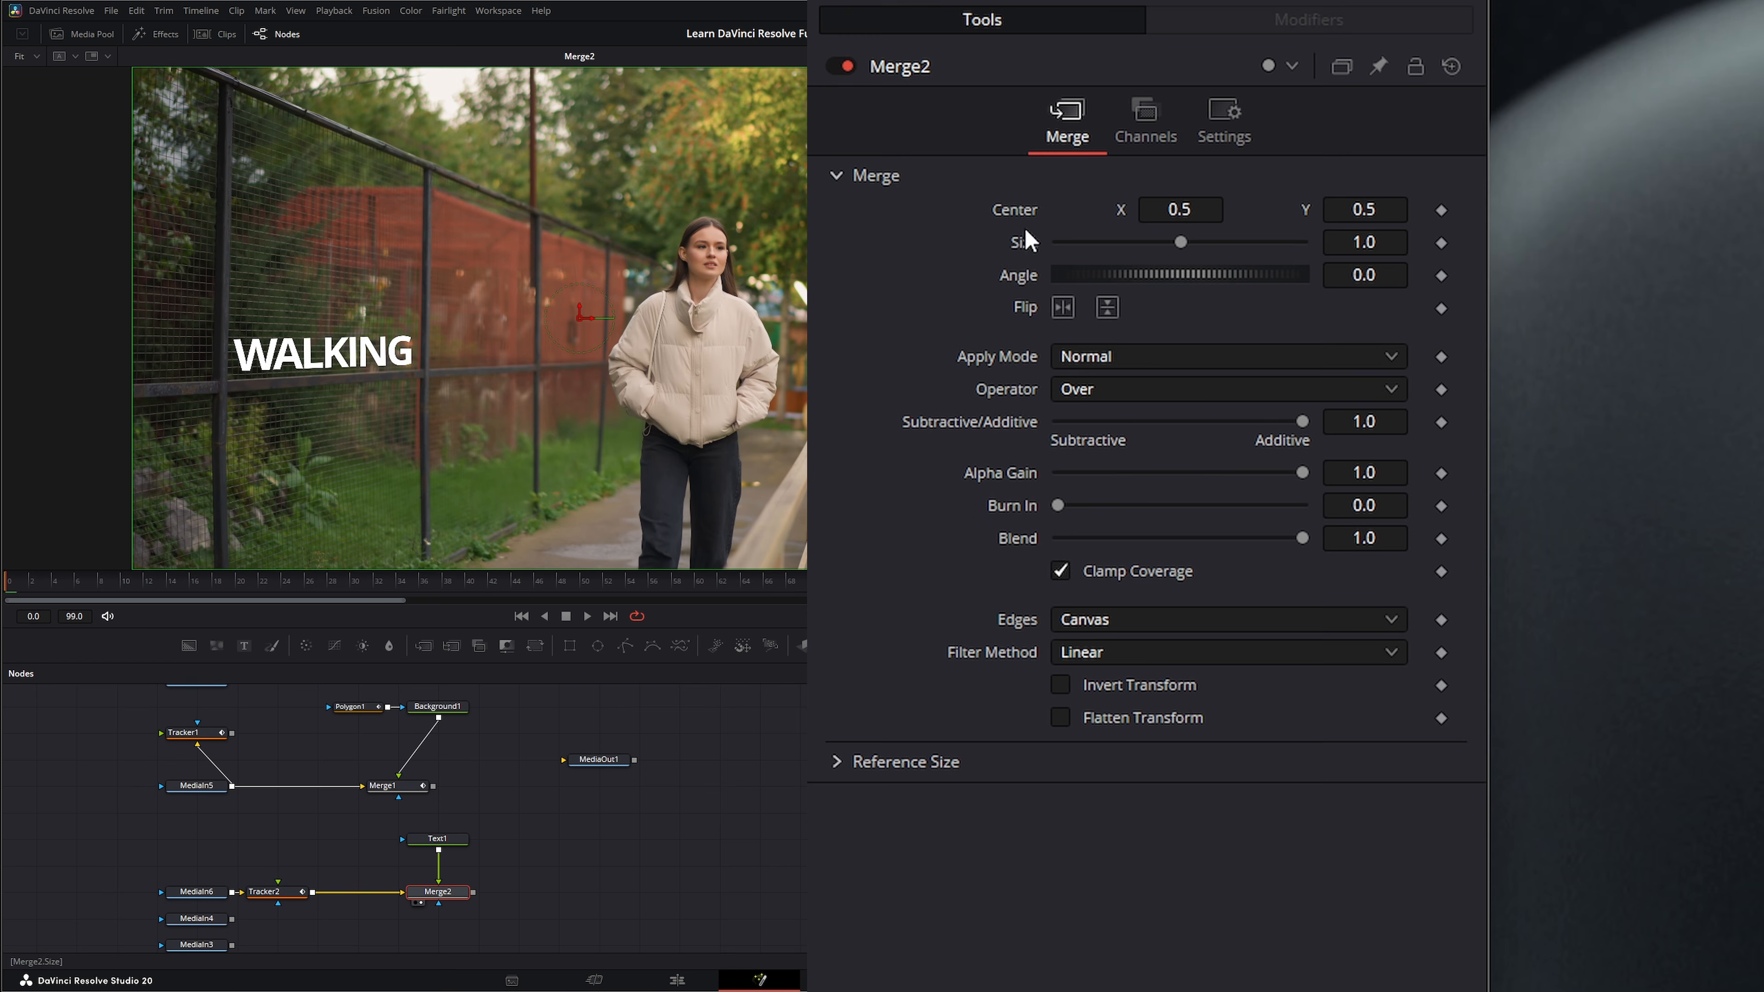
{"action": "right_click", "coordinate": [1023, 226]}
{"action": "mouse_move", "coordinate": [1089, 358]}
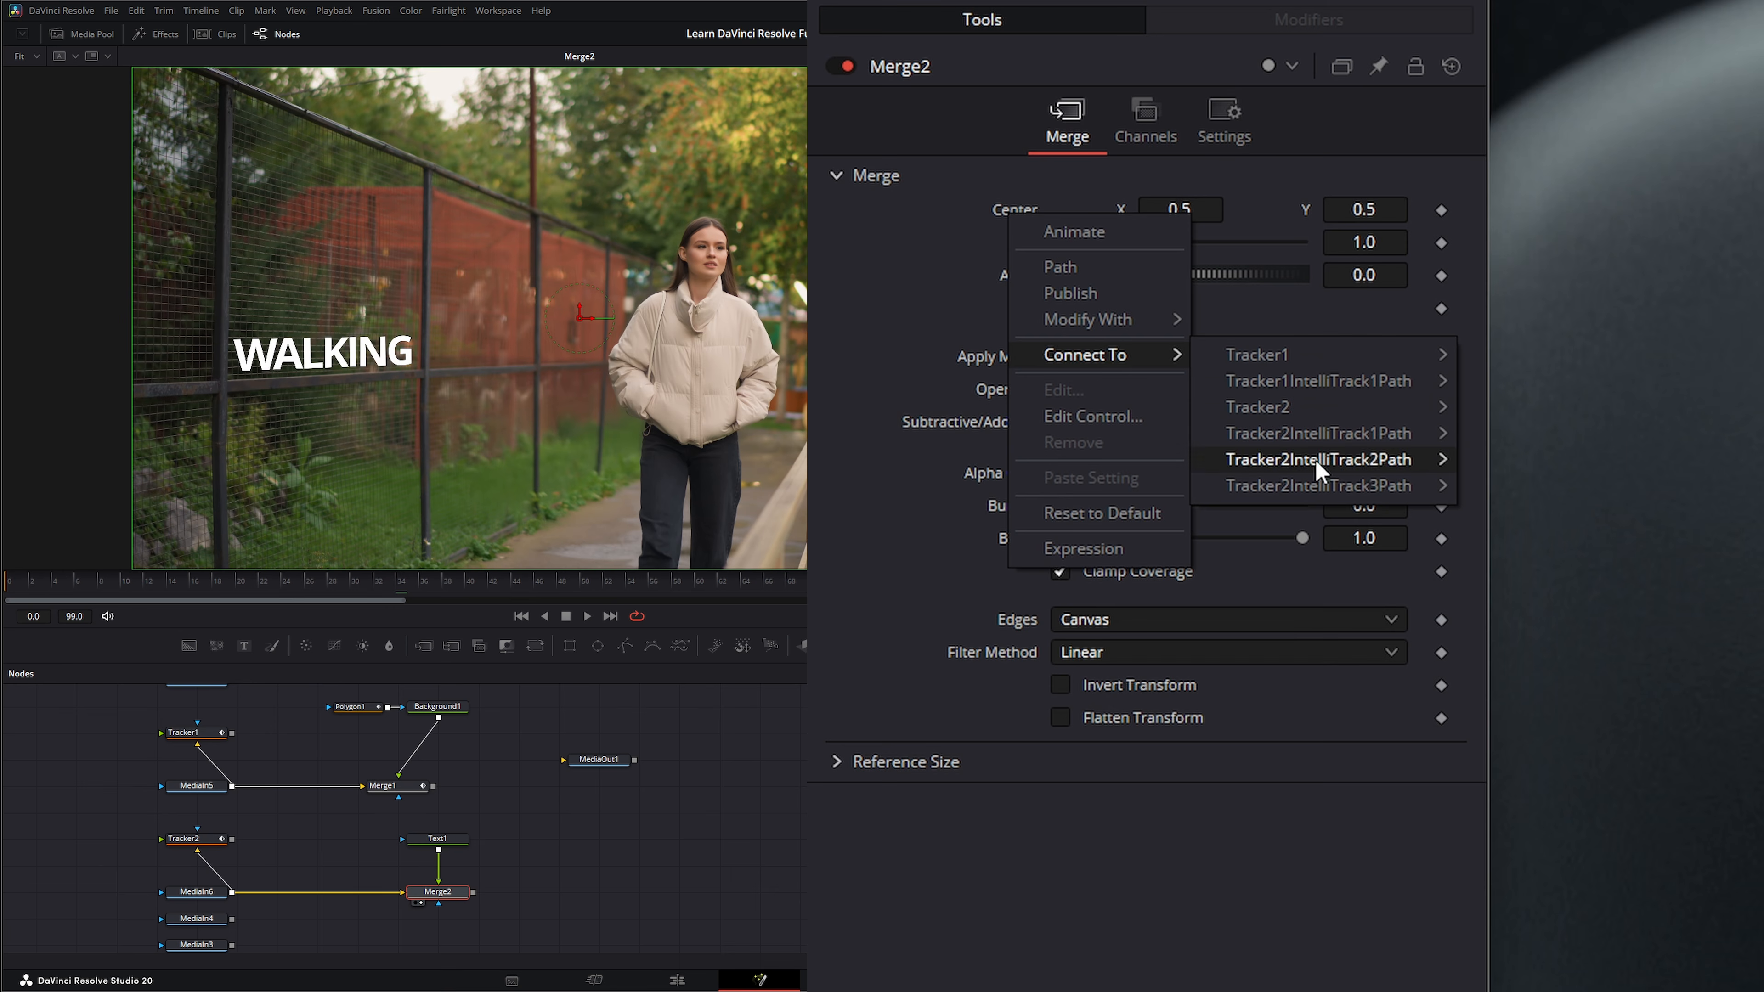
{"action": "mouse_move", "coordinate": [1295, 417]}
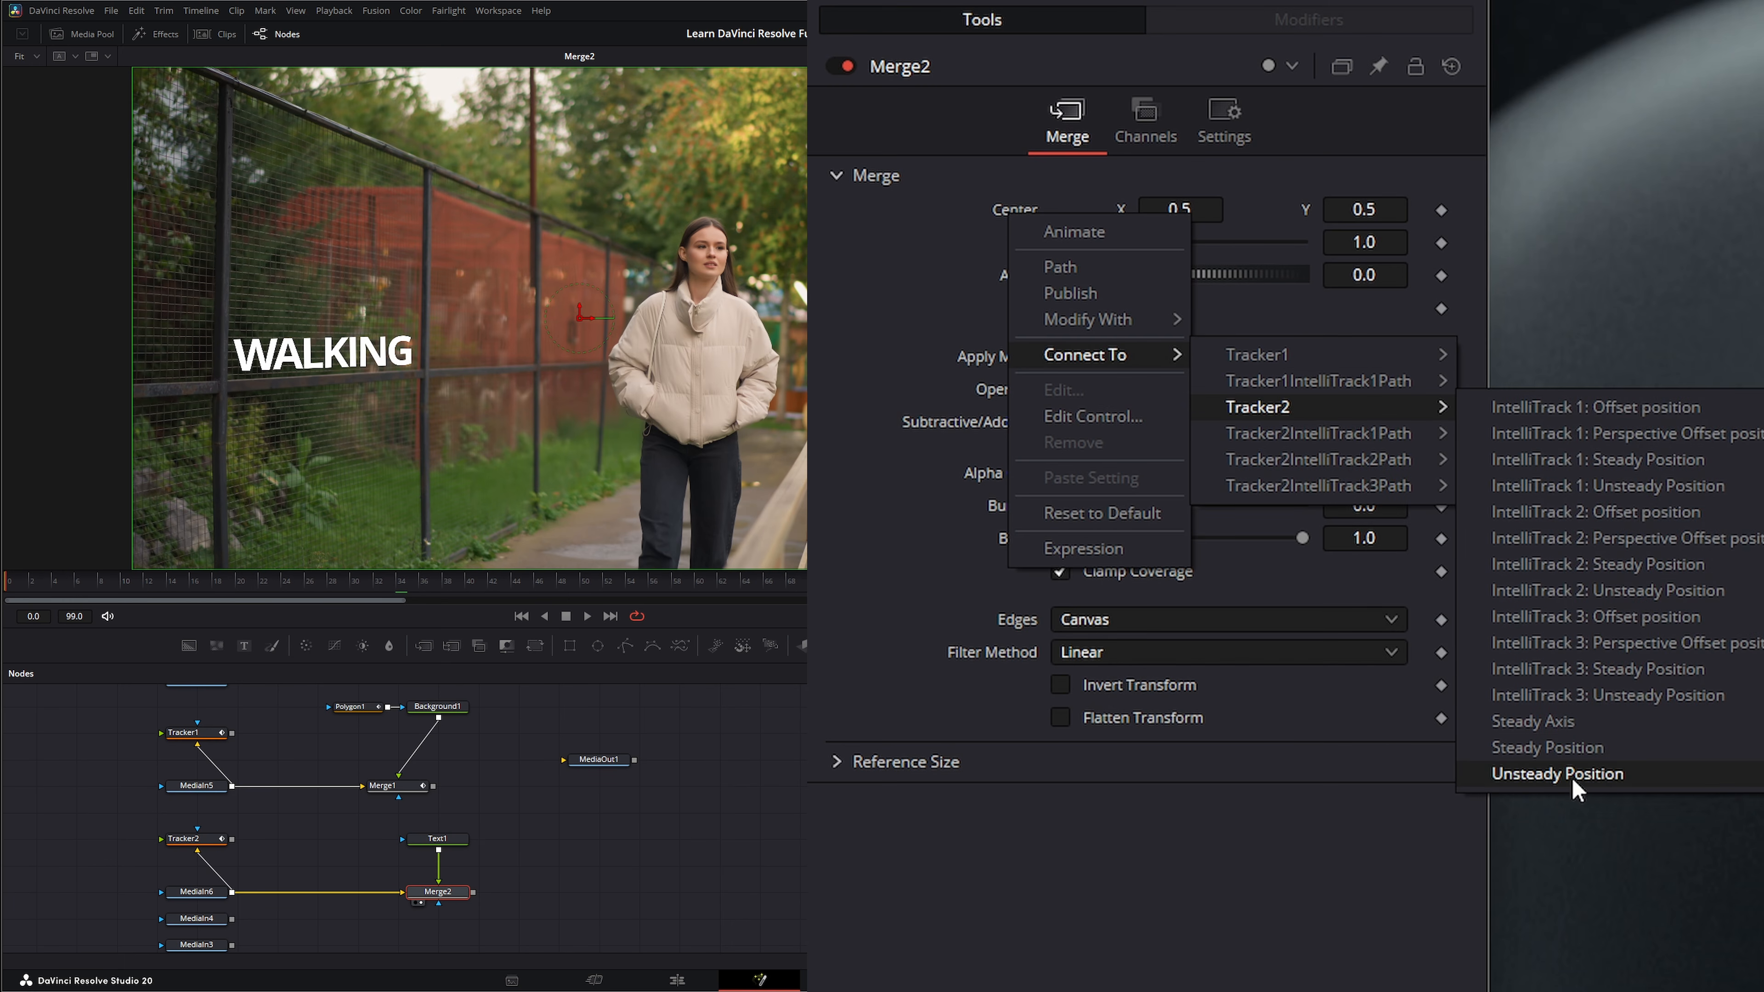
{"action": "left_click", "coordinate": [1589, 776]}
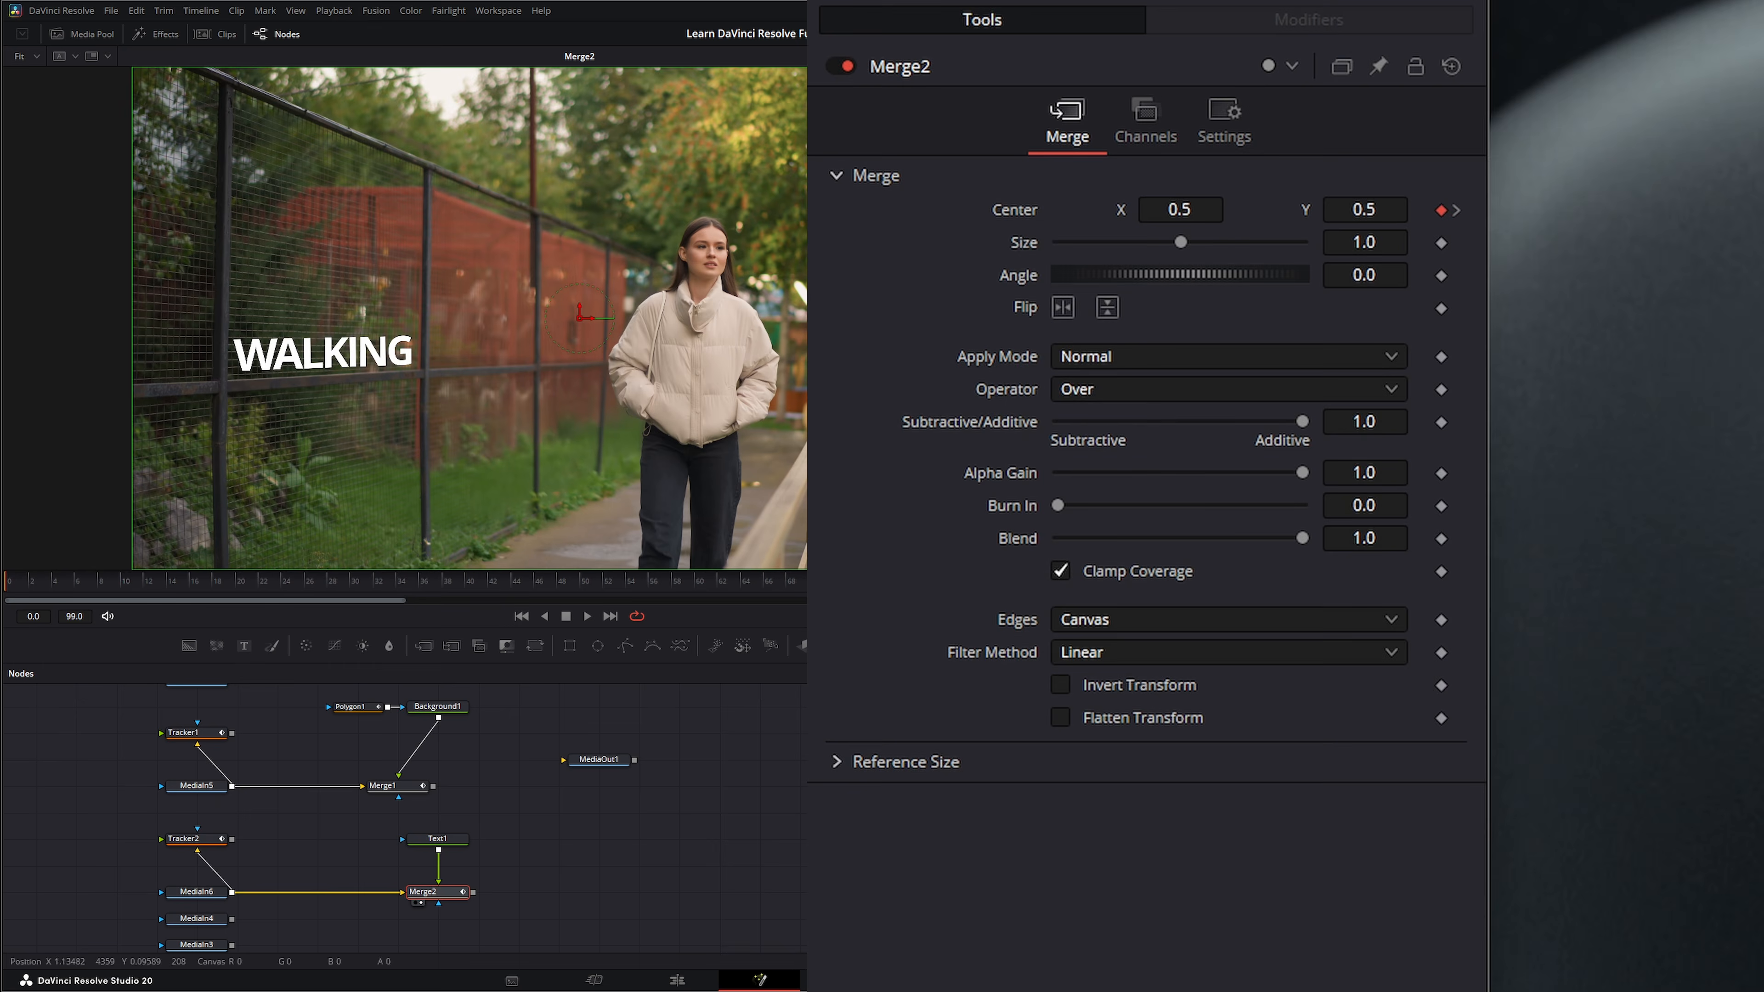
{"action": "left_click", "coordinate": [585, 617]}
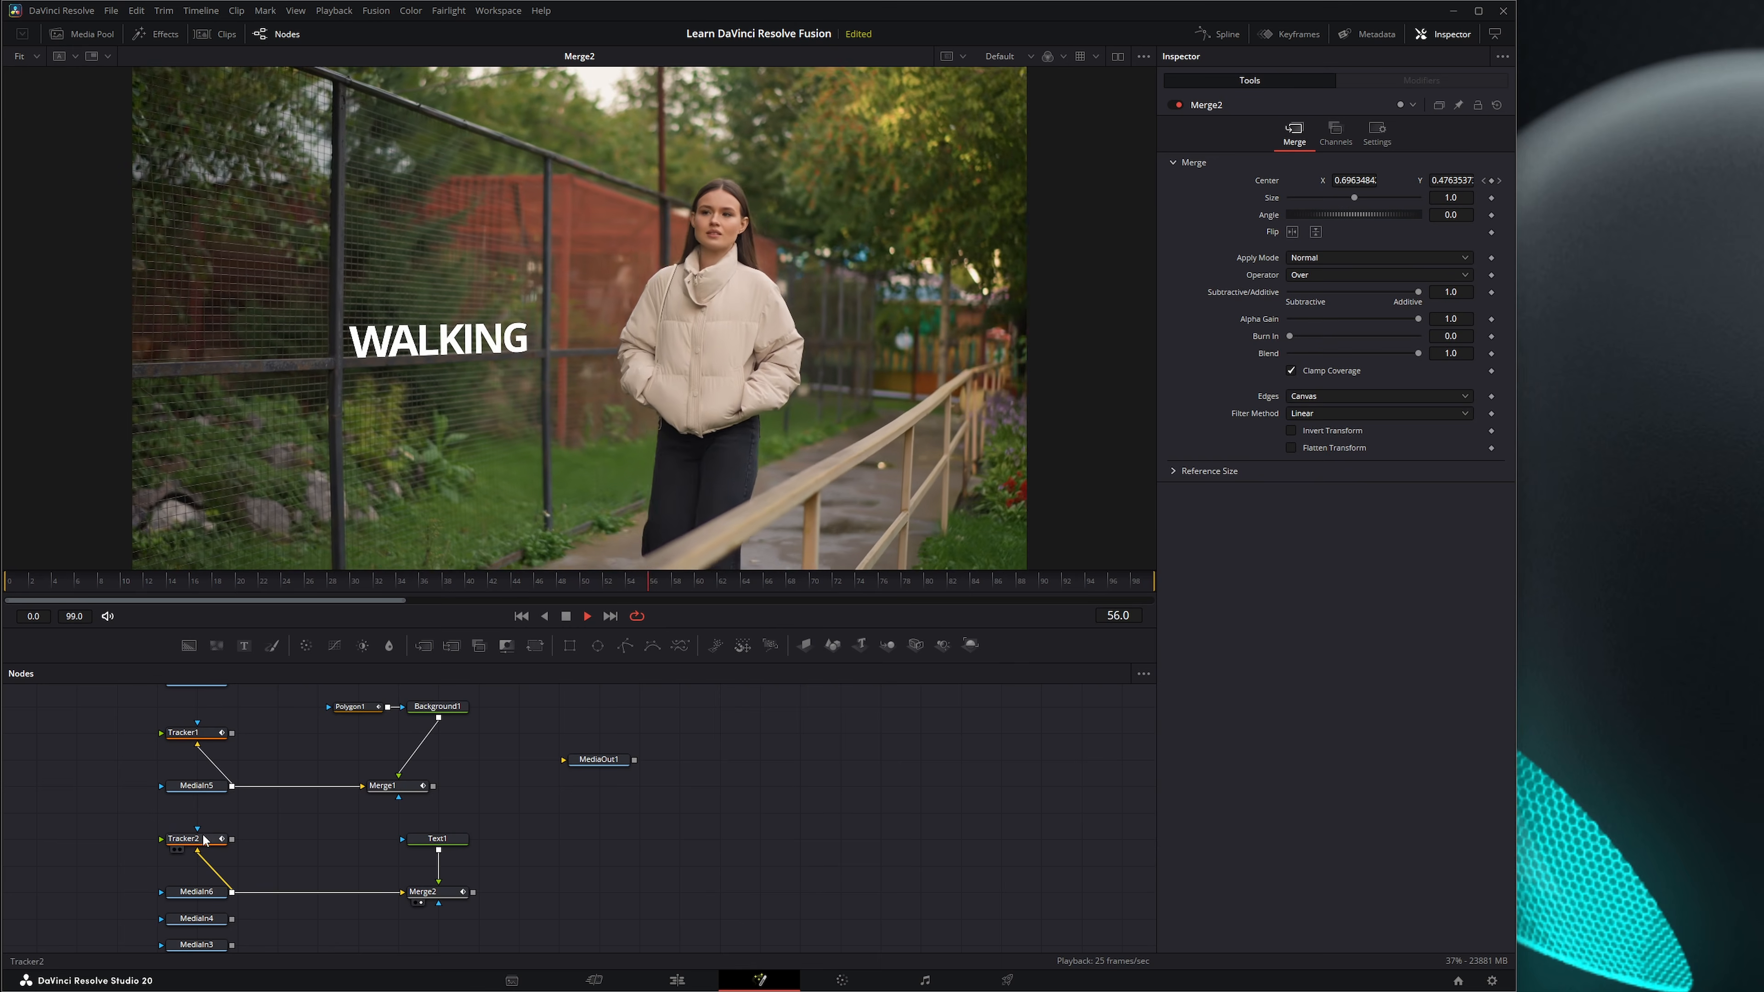
{"action": "left_click", "coordinate": [203, 836]}
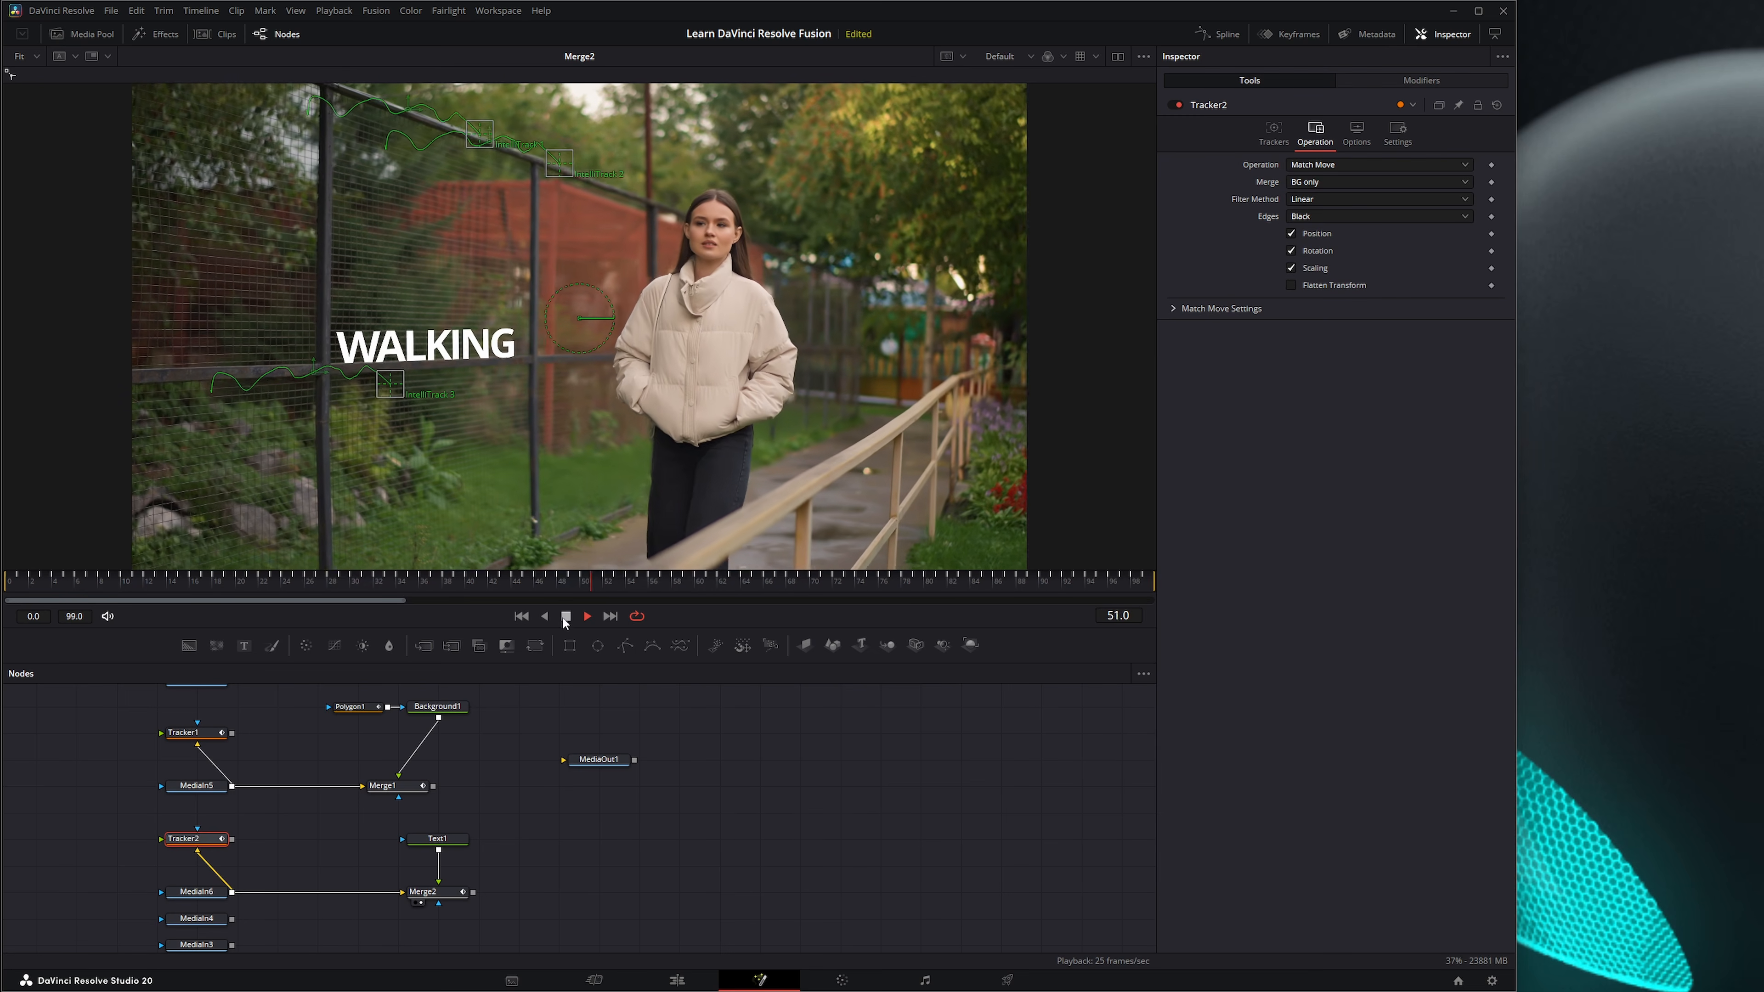
{"action": "left_click", "coordinate": [565, 615]}
{"action": "left_click", "coordinate": [521, 616]}
Delete the Tracker1 and Tracker2 nodes from the node graph.
{"action": "left_click", "coordinate": [264, 877]}
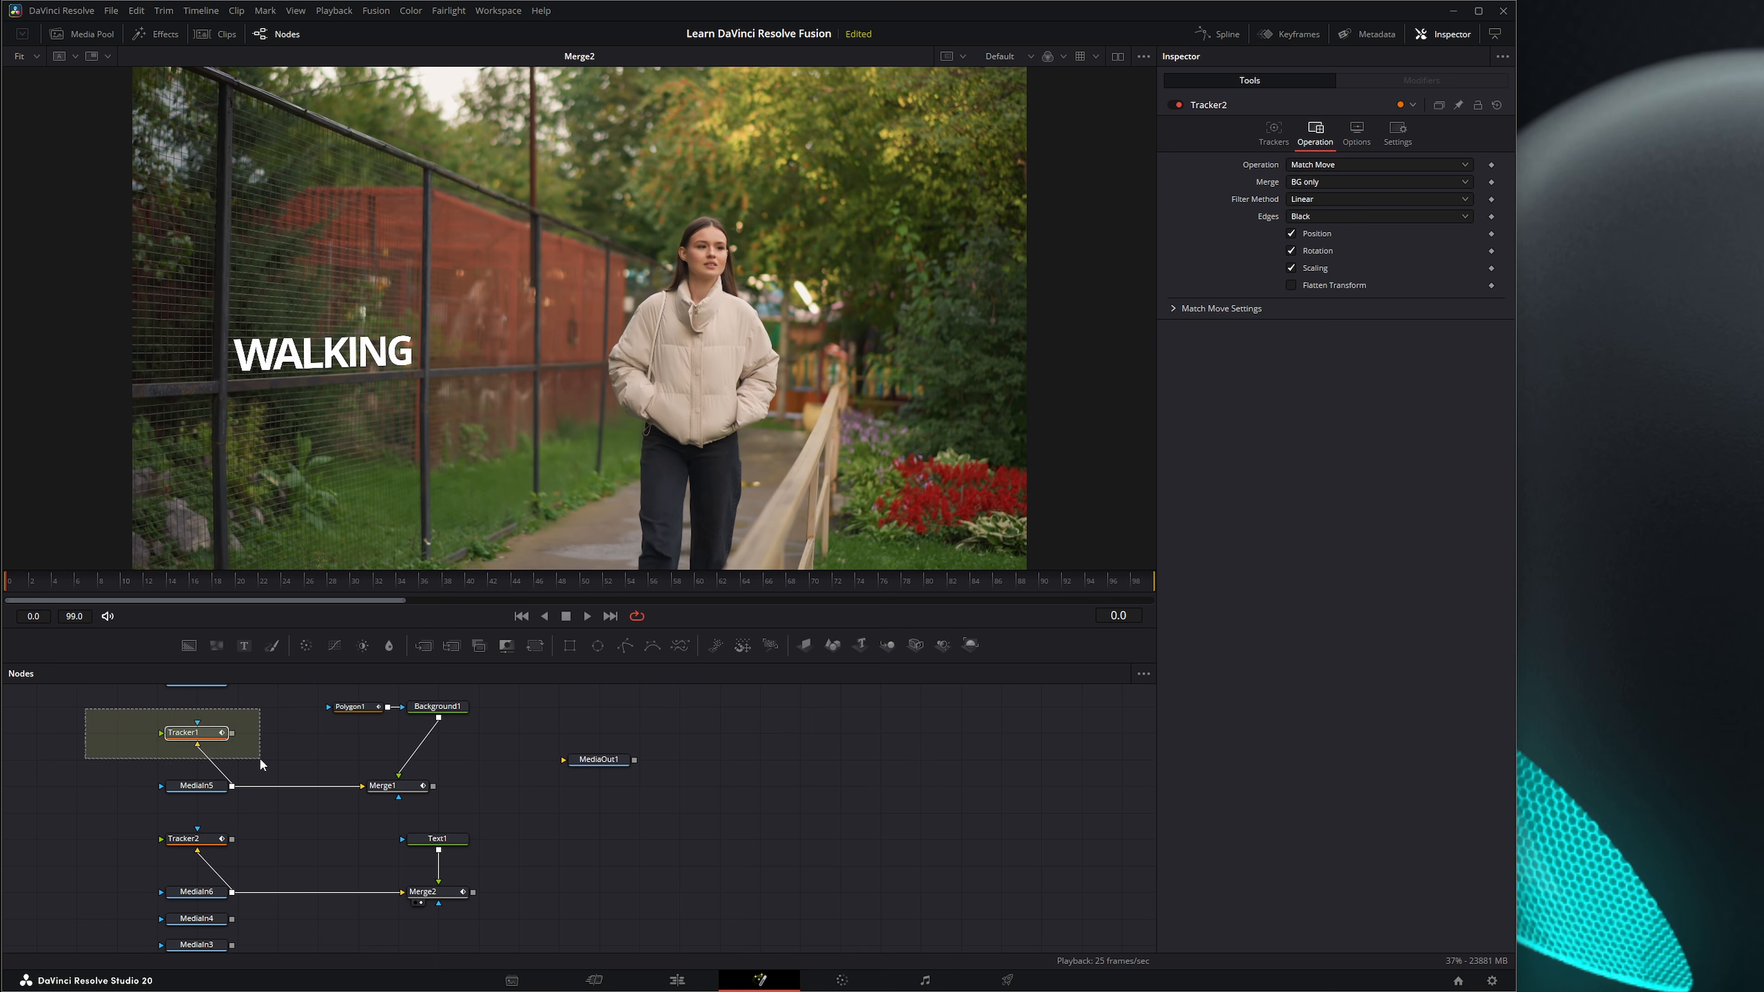
{"action": "left_click_drag", "start_coordinate": [259, 756], "coordinate": [257, 755]}
{"action": "key", "text": "Delete"}
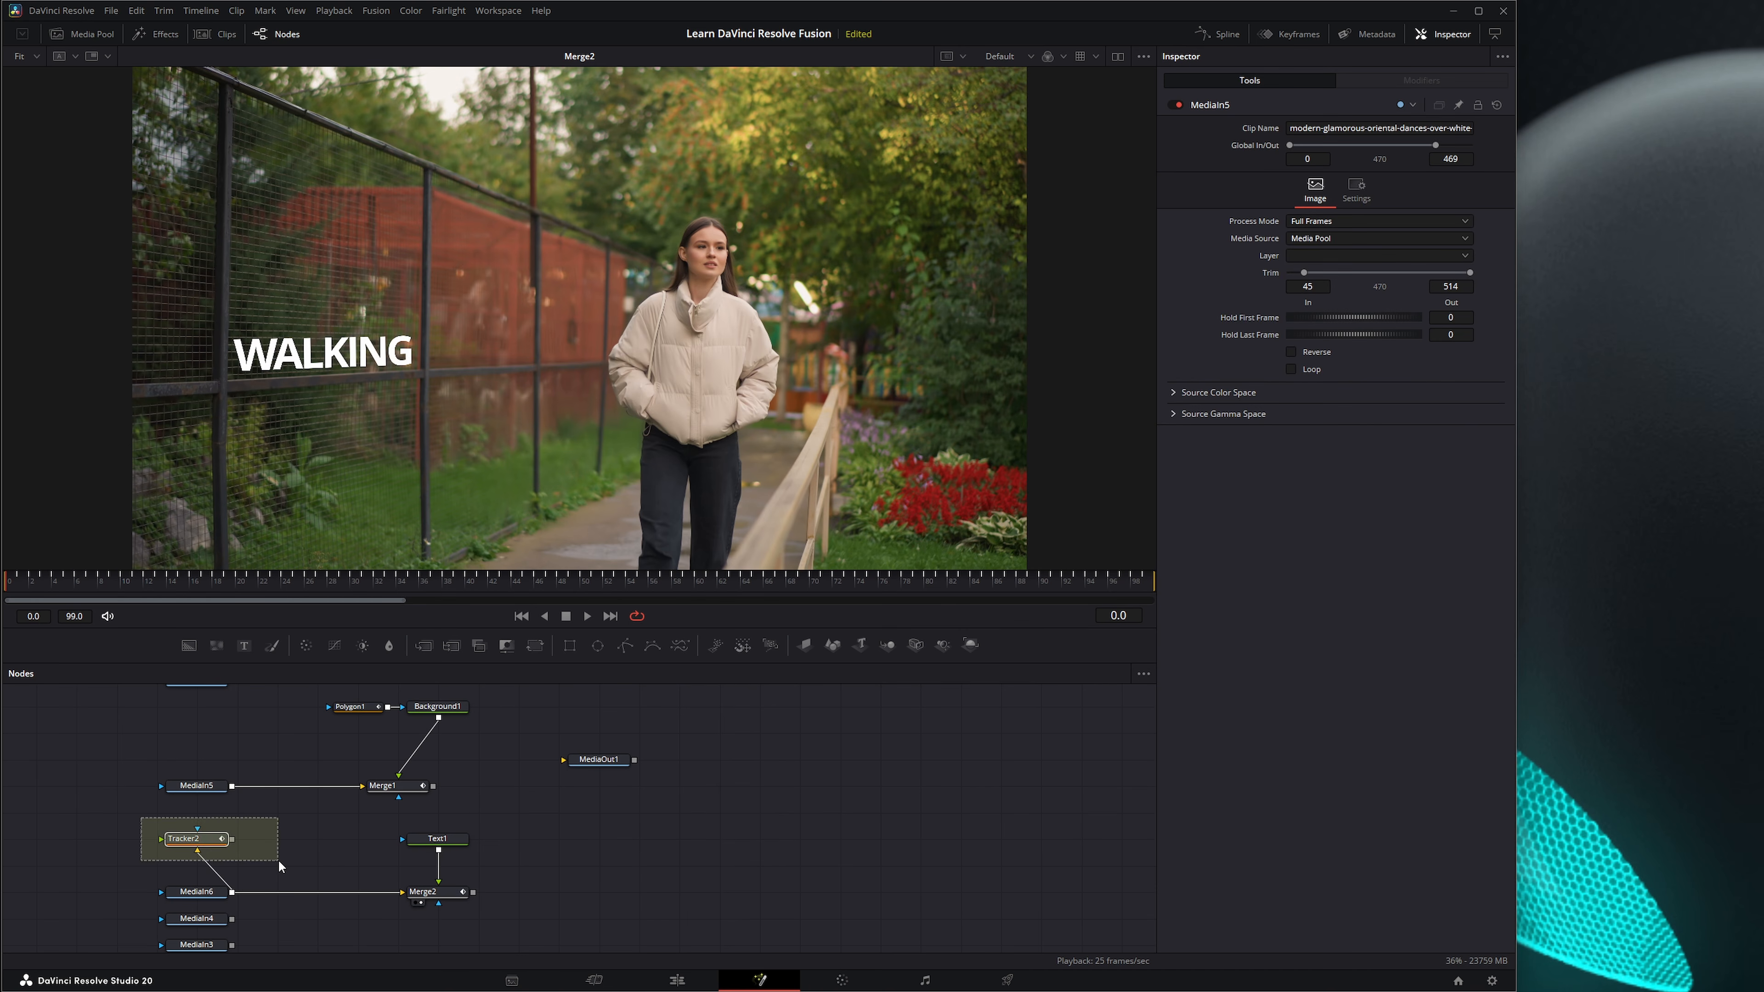
{"action": "left_click_drag", "start_coordinate": [280, 861], "coordinate": [279, 861]}
{"action": "key", "text": "Delete"}
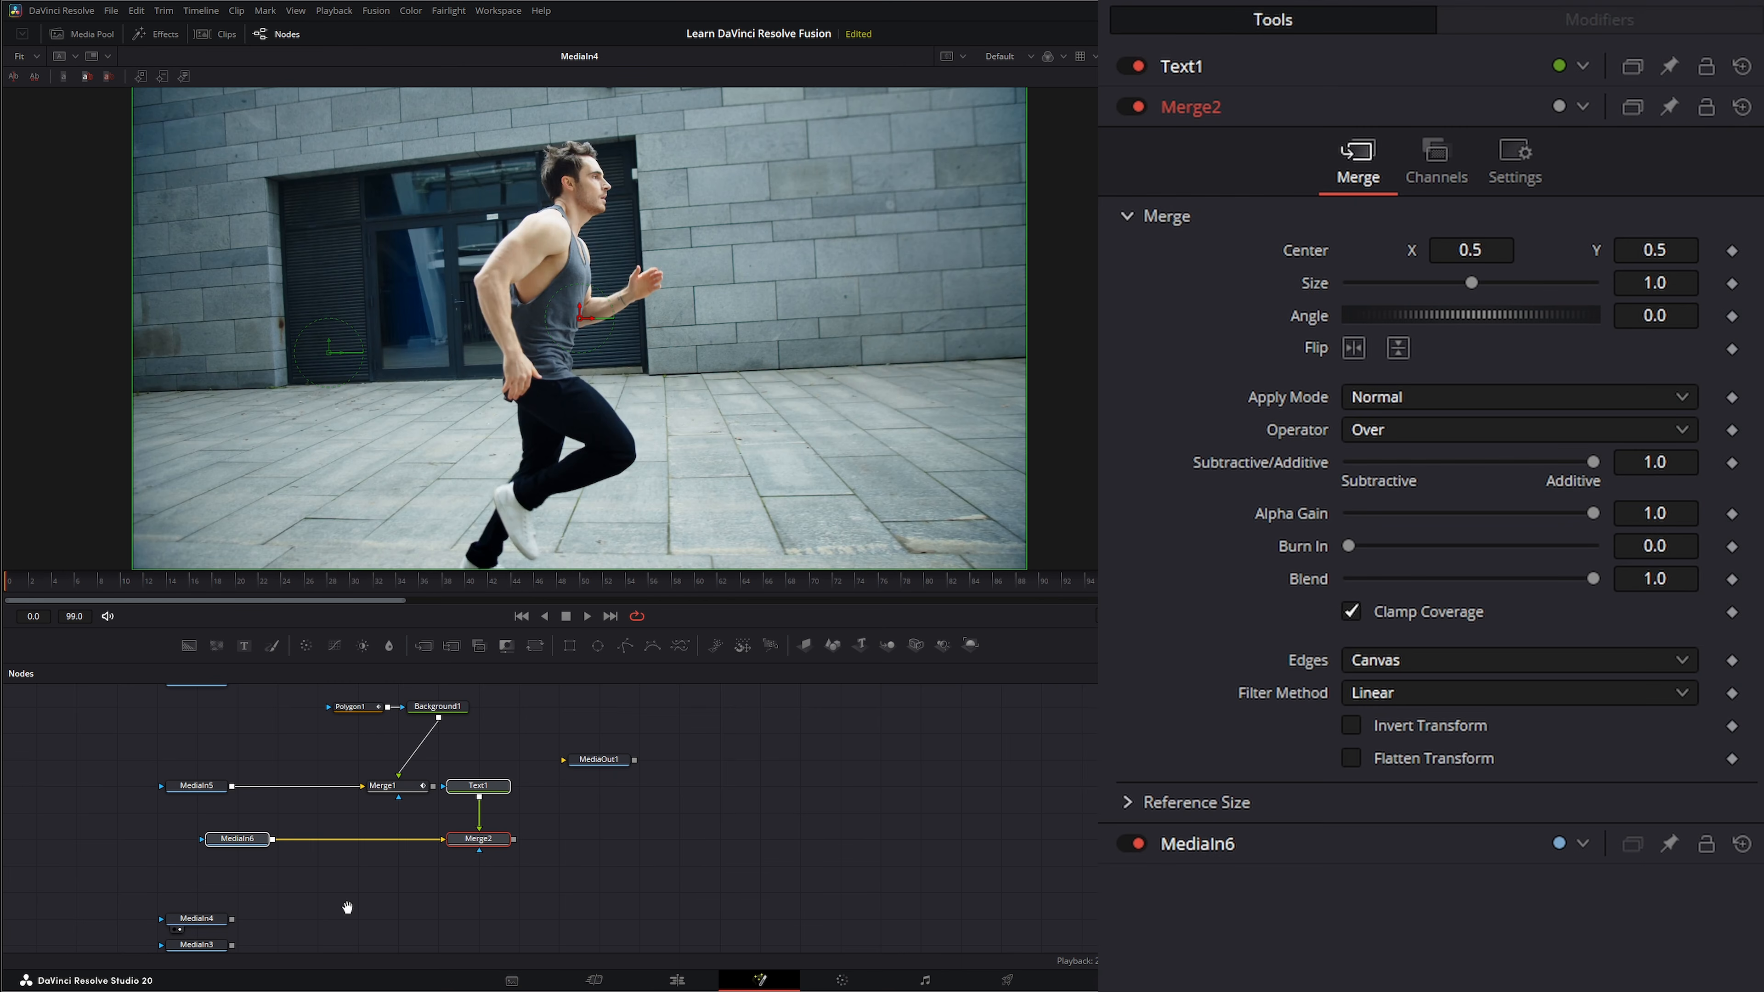
Add a Tracker node after MediaIn4, the running-man clip, and show it in the viewer.
{"action": "left_click_drag", "start_coordinate": [347, 907], "coordinate": [341, 858]}
{"action": "left_click", "coordinate": [198, 867]}
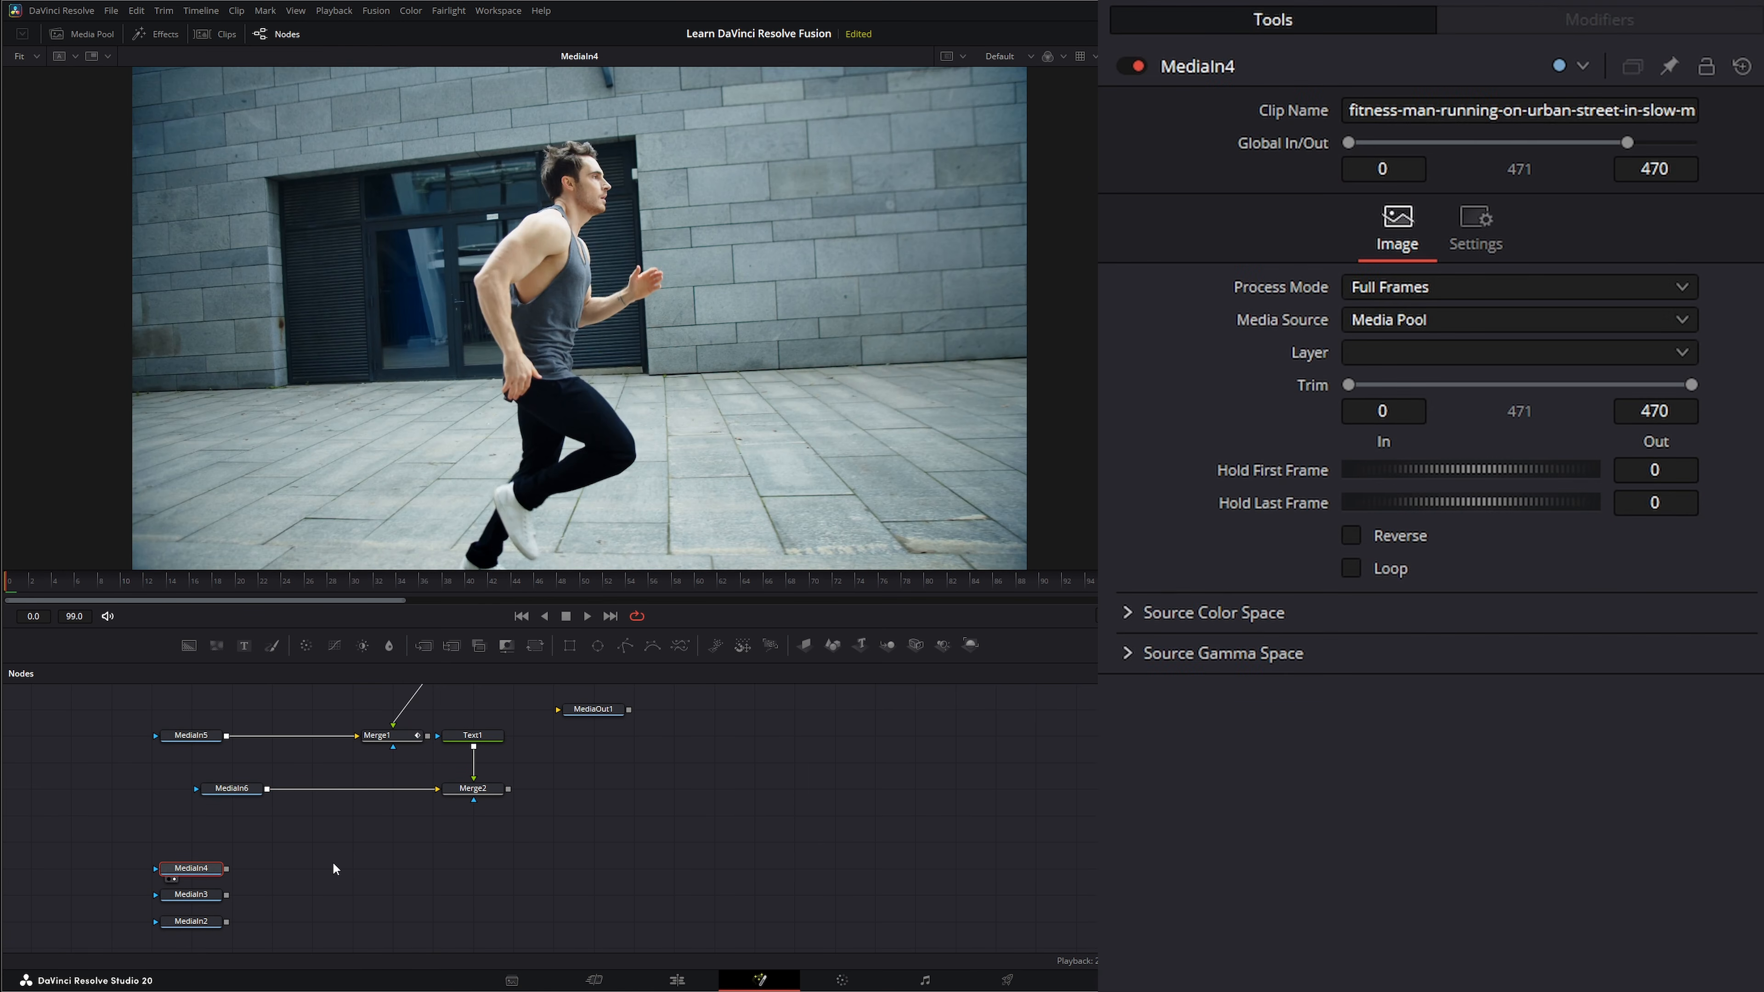
{"action": "key", "text": "shift+space"}
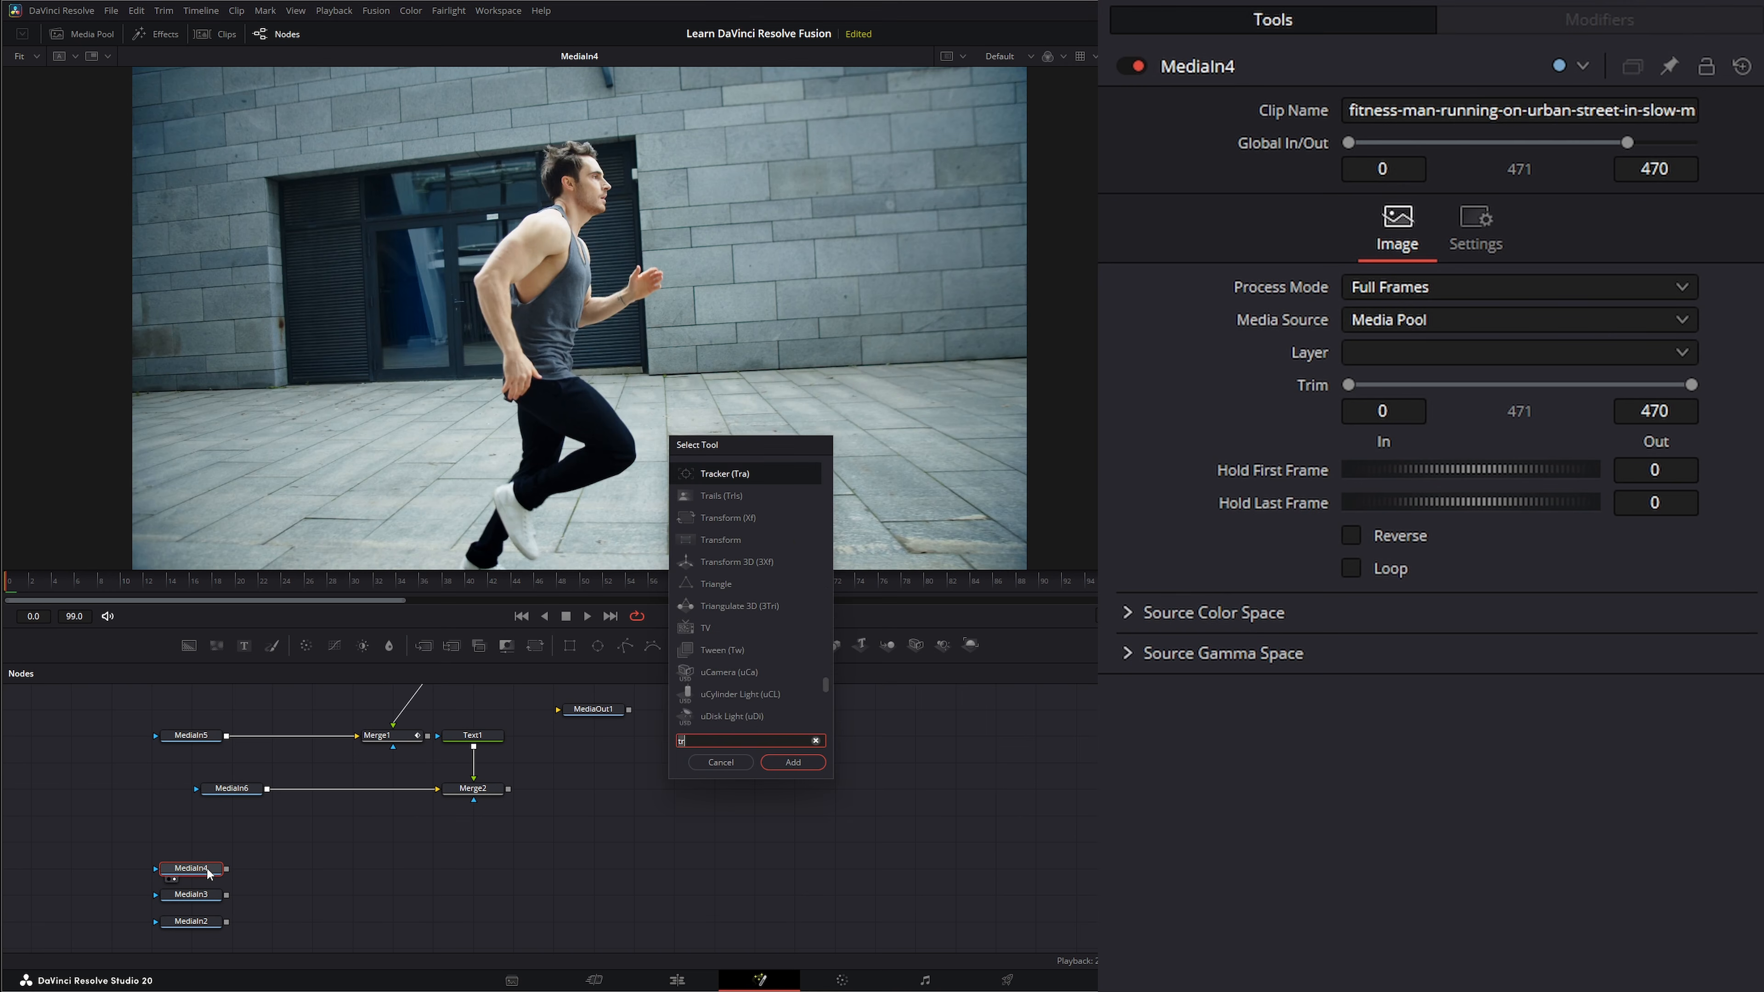
{"action": "type", "text": "tr"}
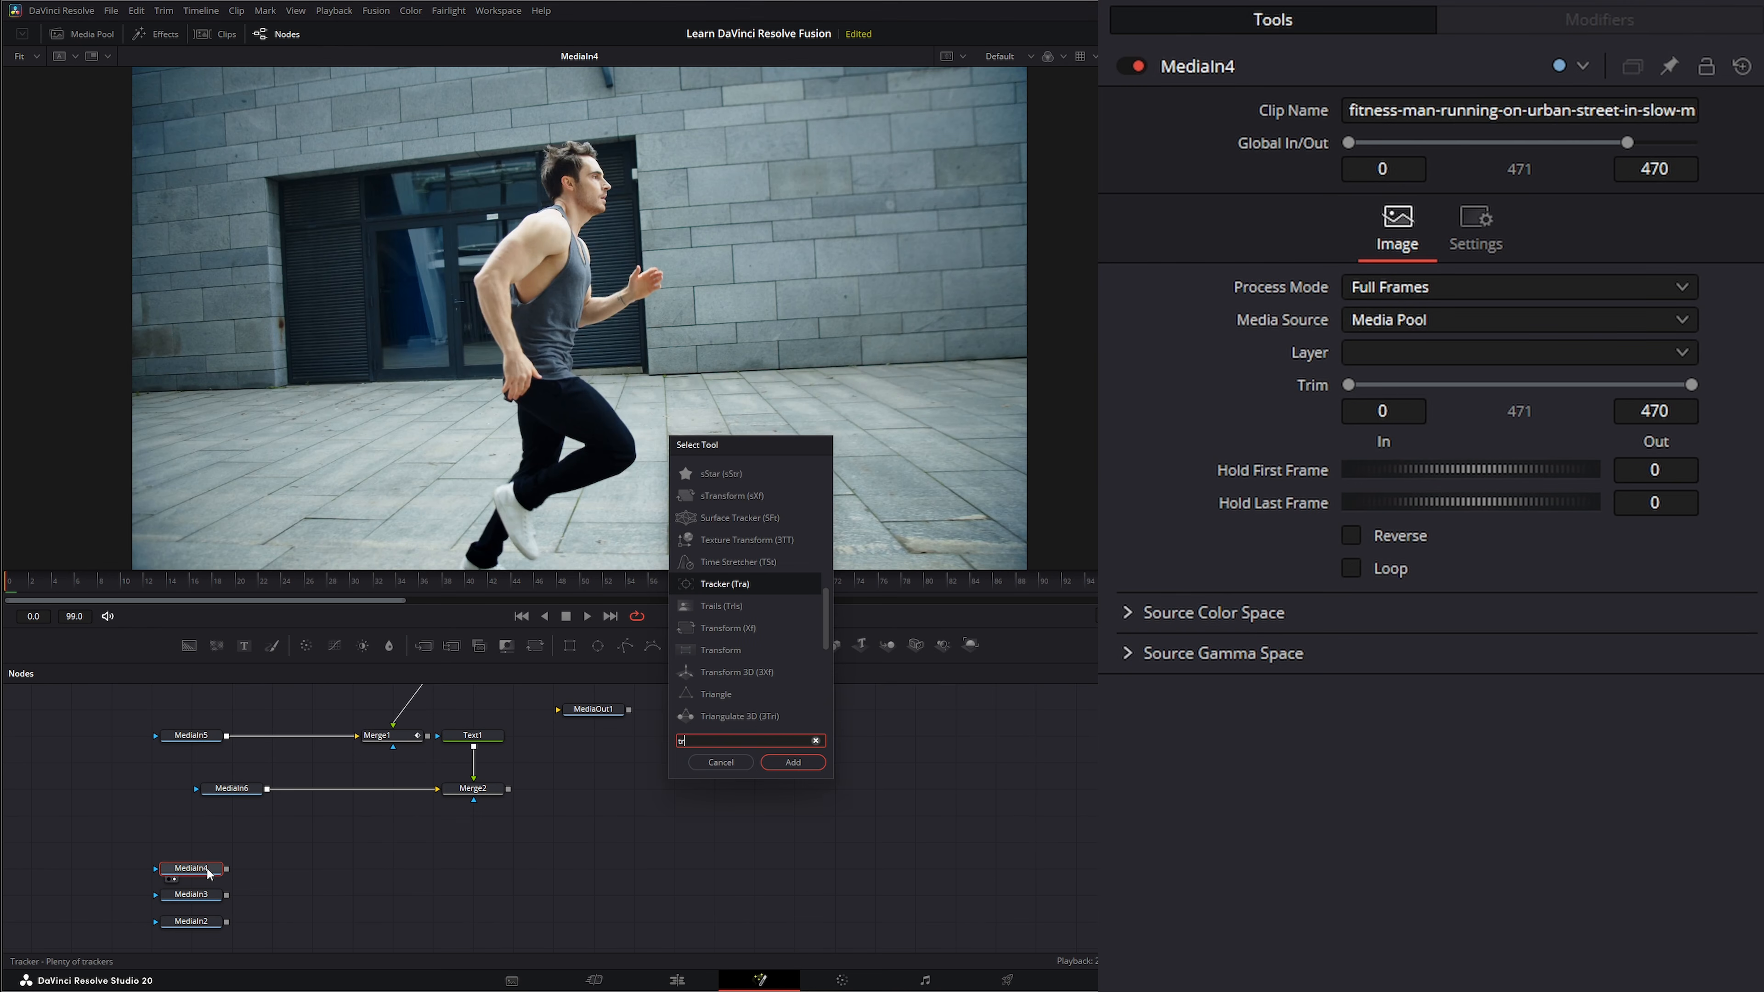
{"action": "key", "text": "Return"}
{"action": "key", "text": "1"}
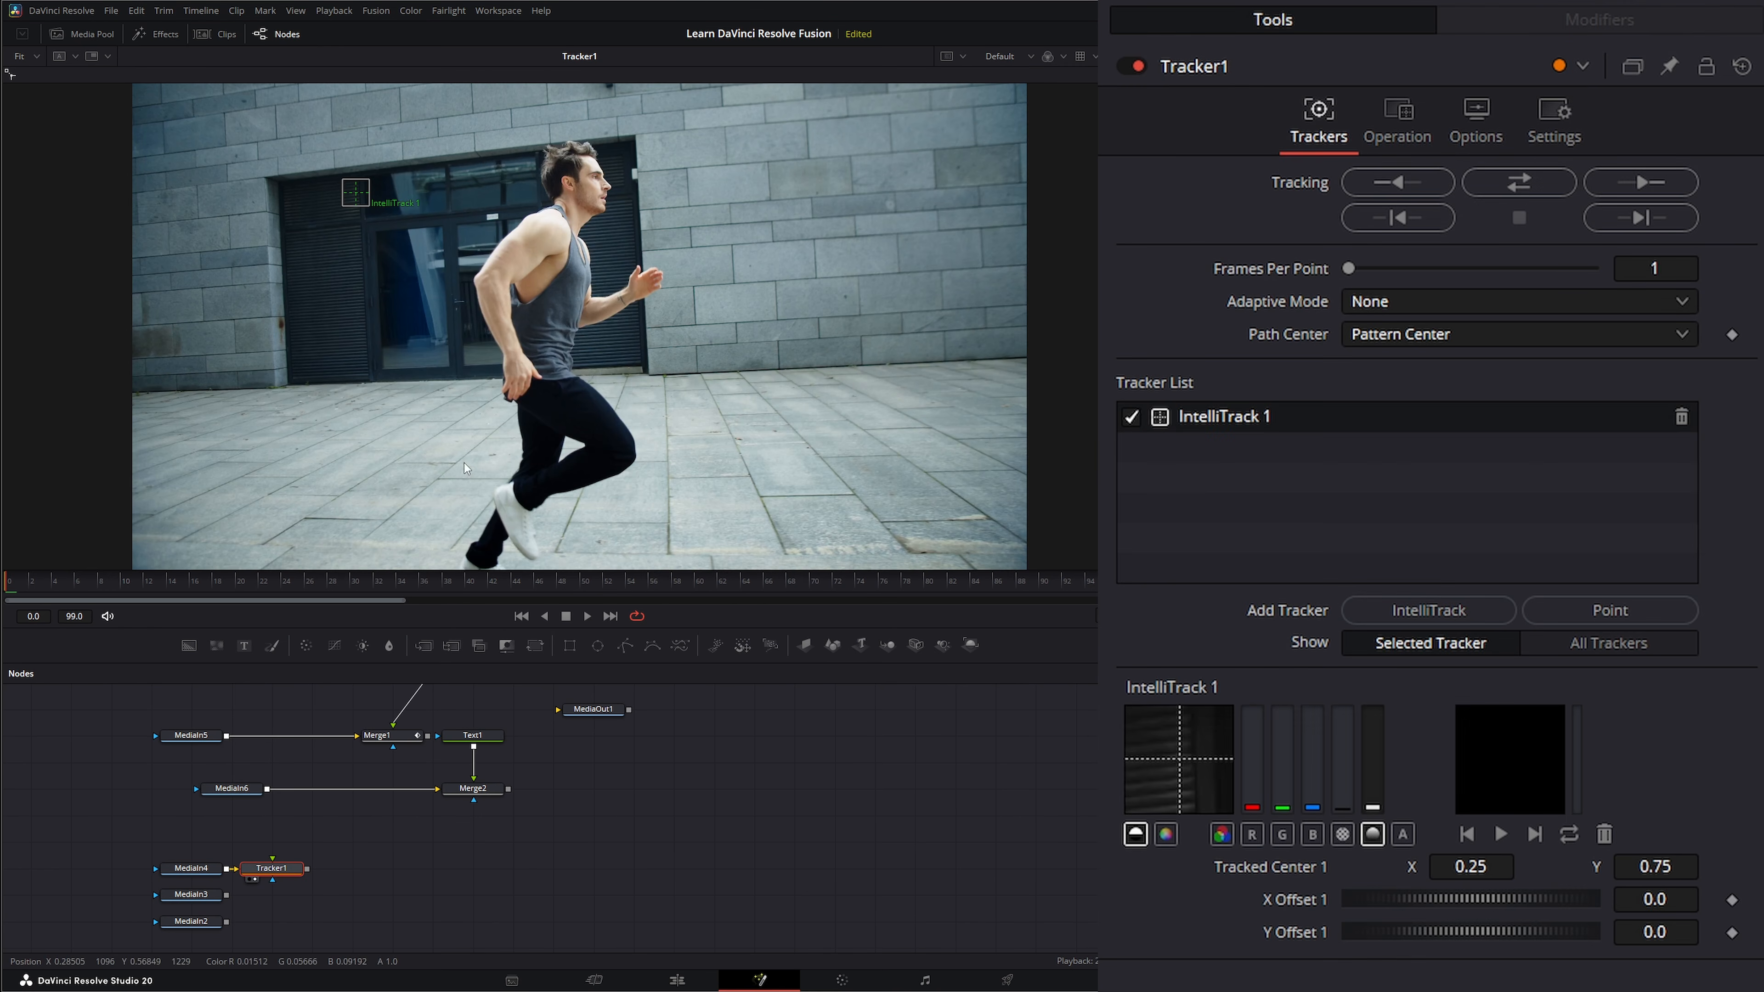
Place IntelliTrack 1 on the runner's ear, track it forward through the clip, and return to the first frame.
{"action": "left_click_drag", "start_coordinate": [357, 195], "coordinate": [573, 186]}
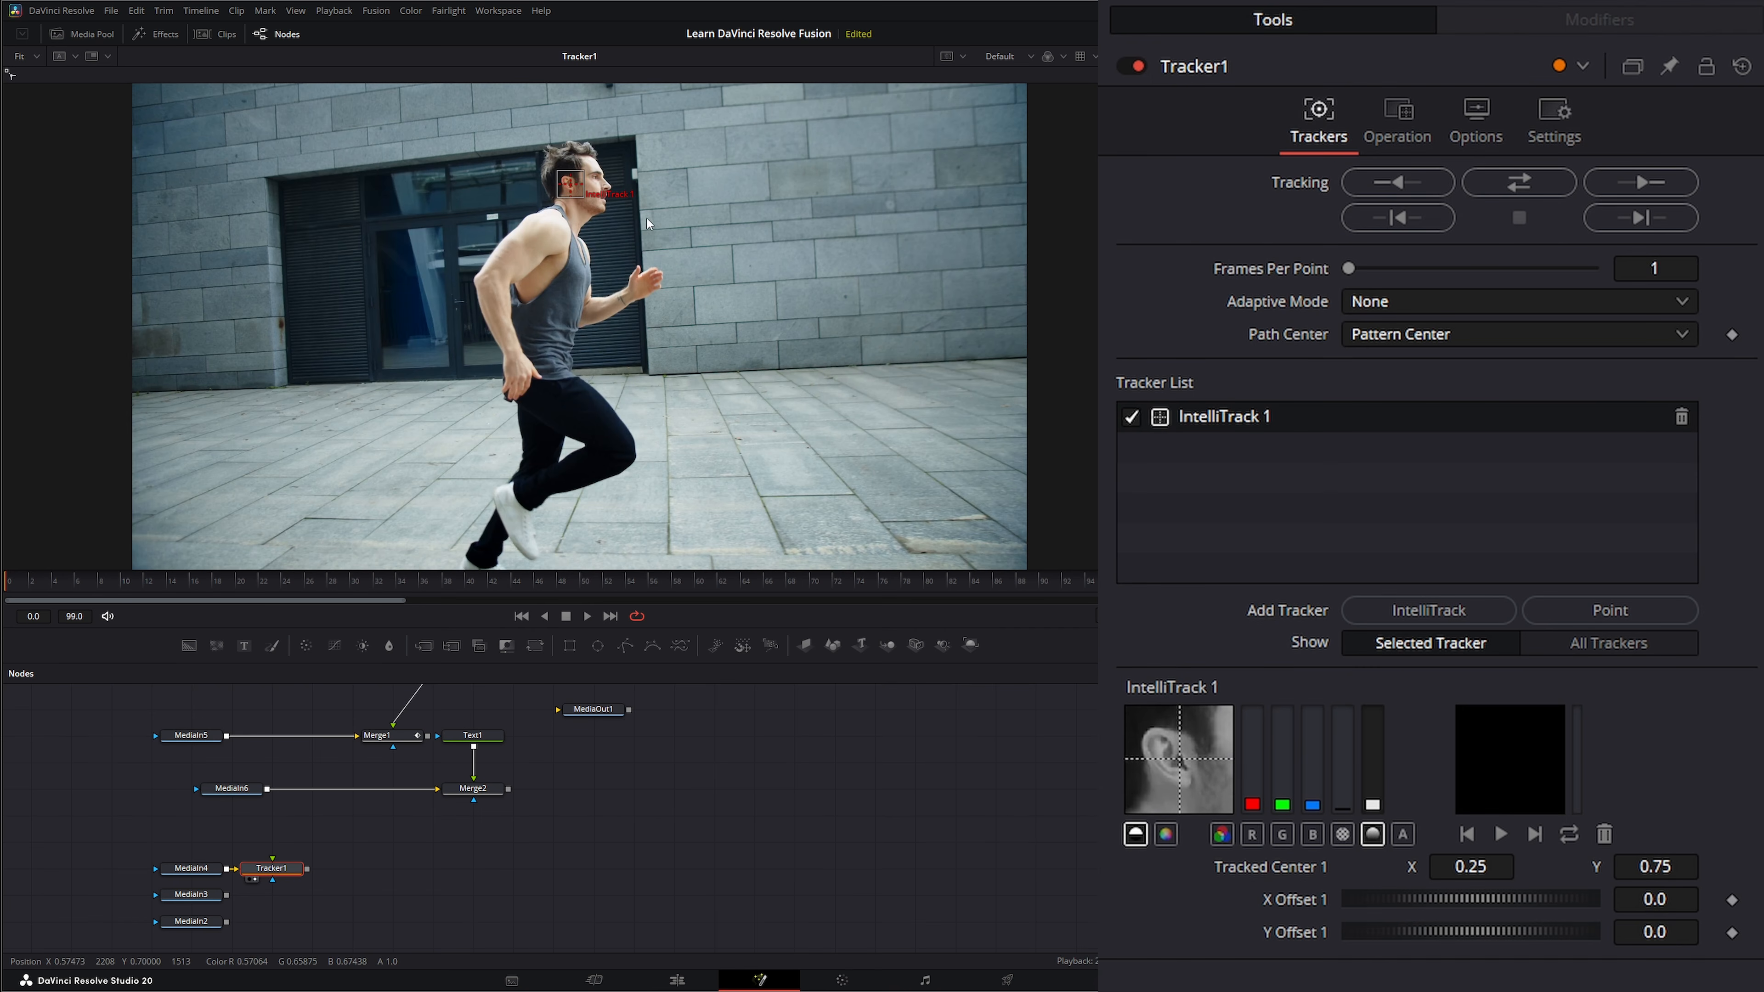
{"action": "left_click", "coordinate": [1671, 188]}
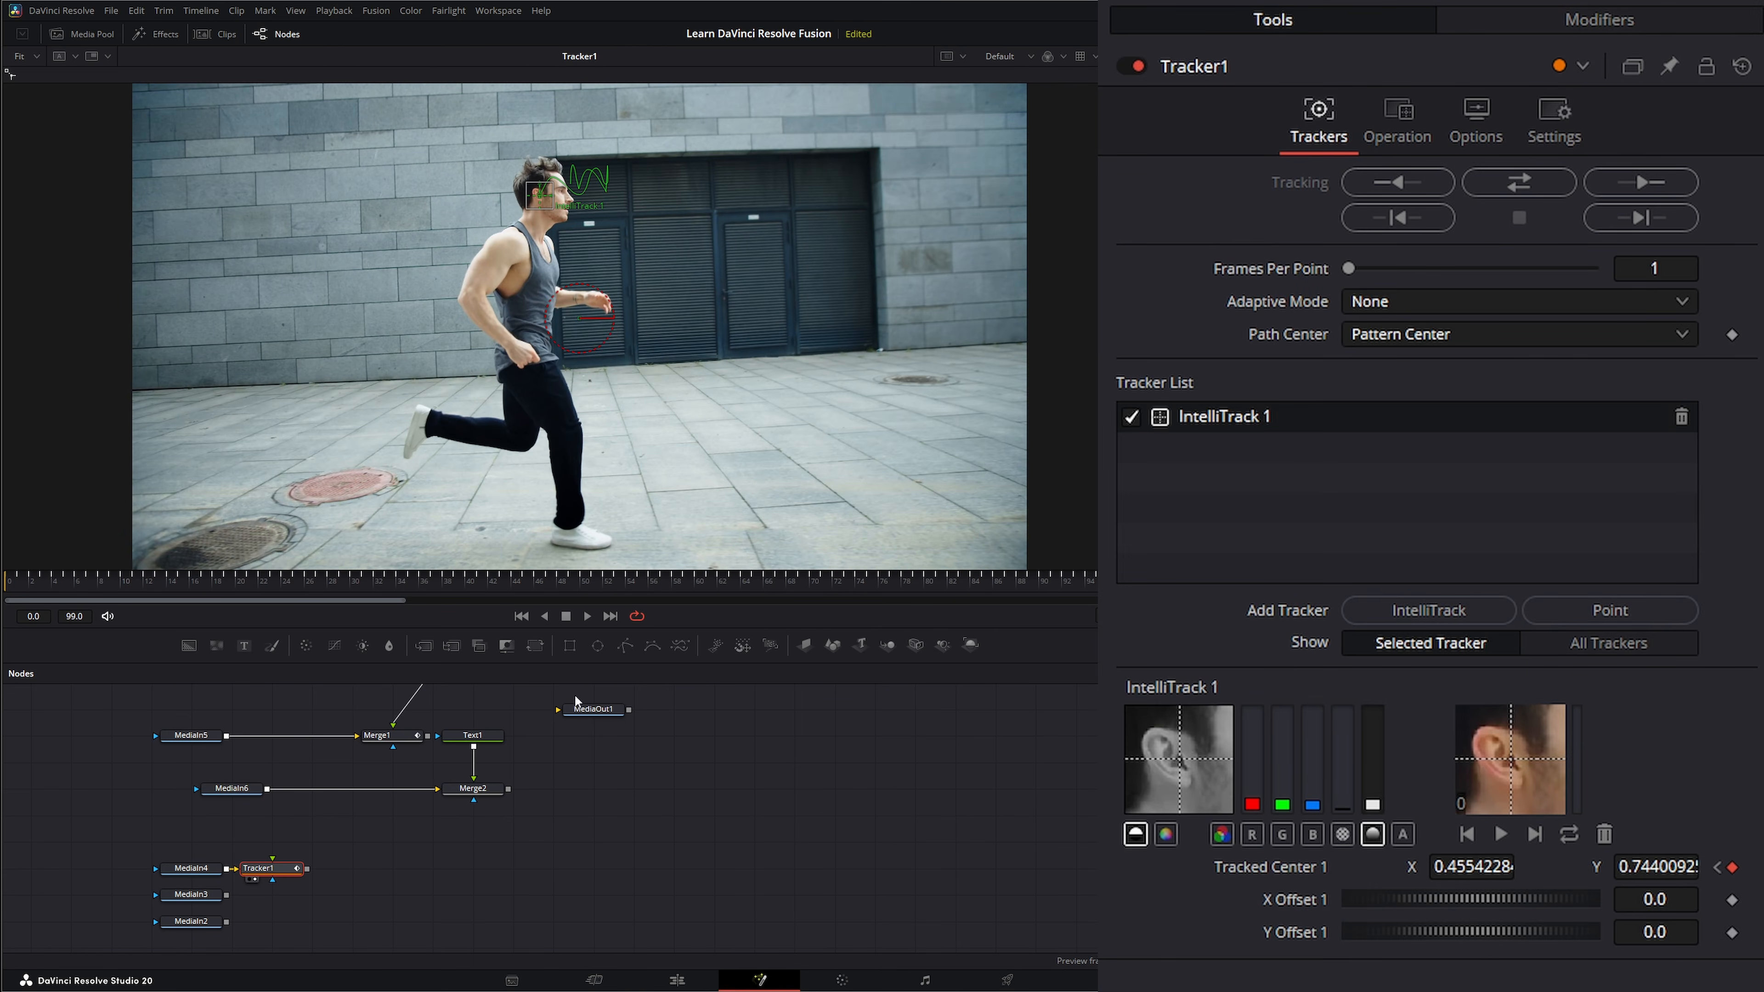
{"action": "left_click", "coordinate": [521, 616]}
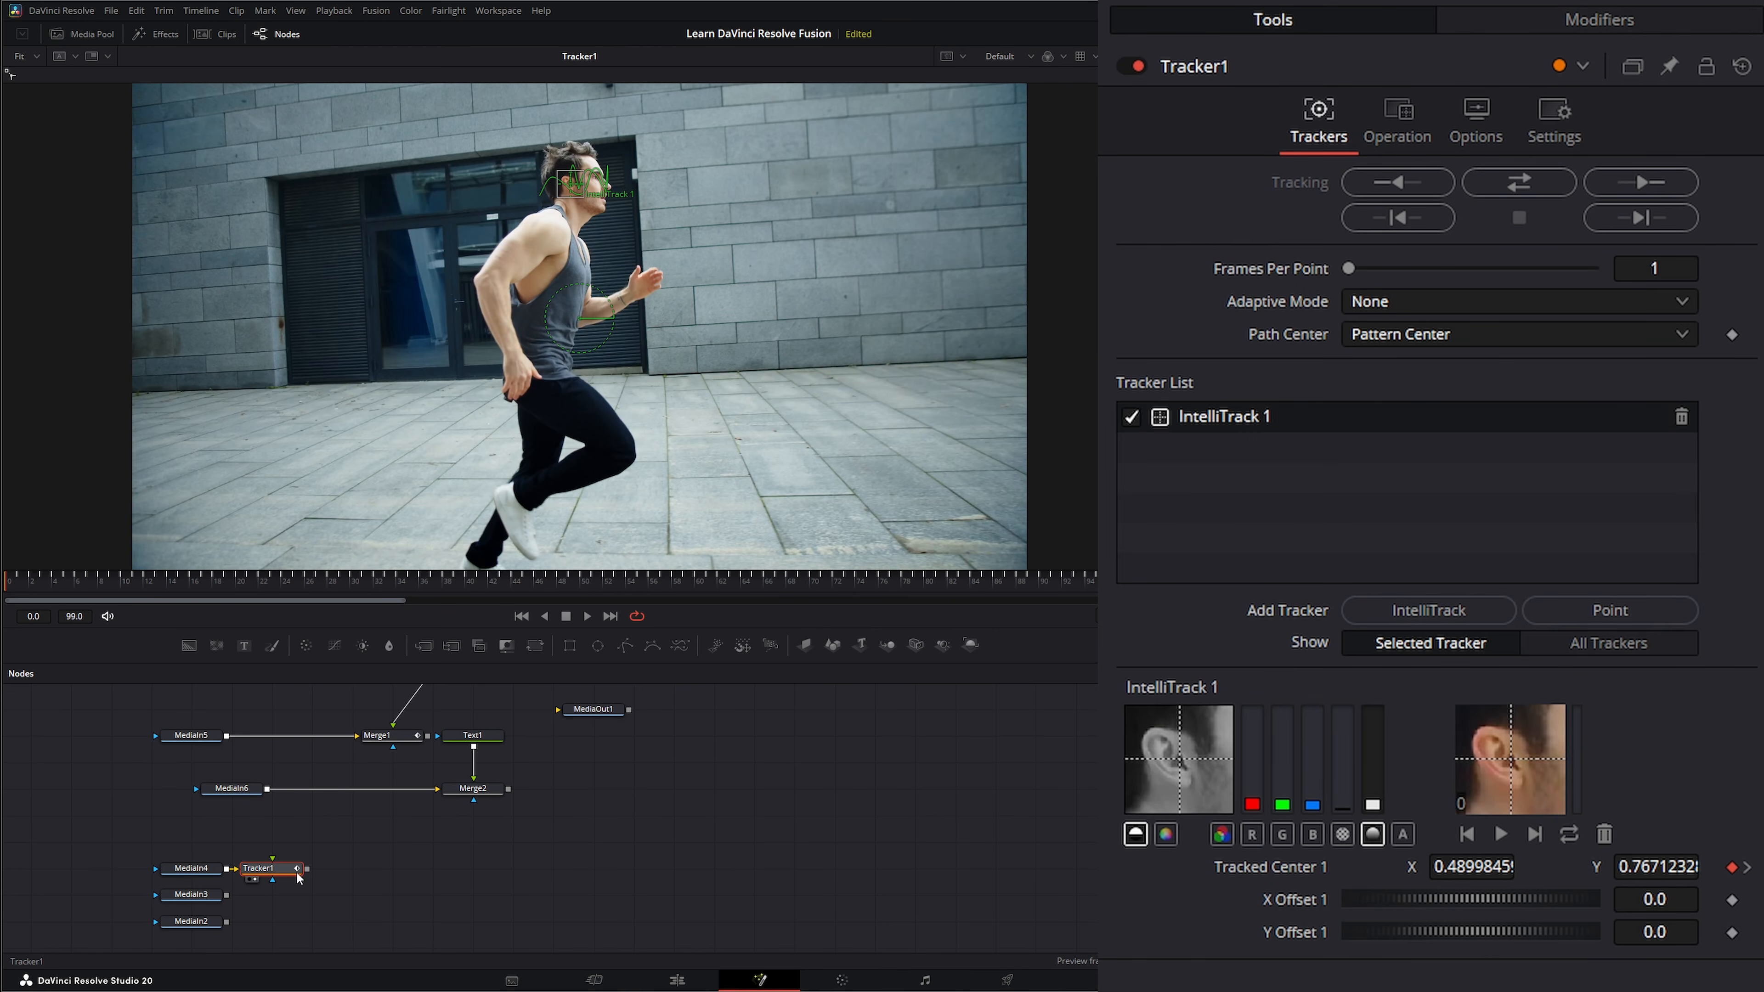
Set Tracker1's operation to Match Move with Merge set to BG only, and play back the stabilized clip.
{"action": "left_click", "coordinate": [1399, 112]}
{"action": "left_click", "coordinate": [1384, 182]}
{"action": "left_click", "coordinate": [1423, 244]}
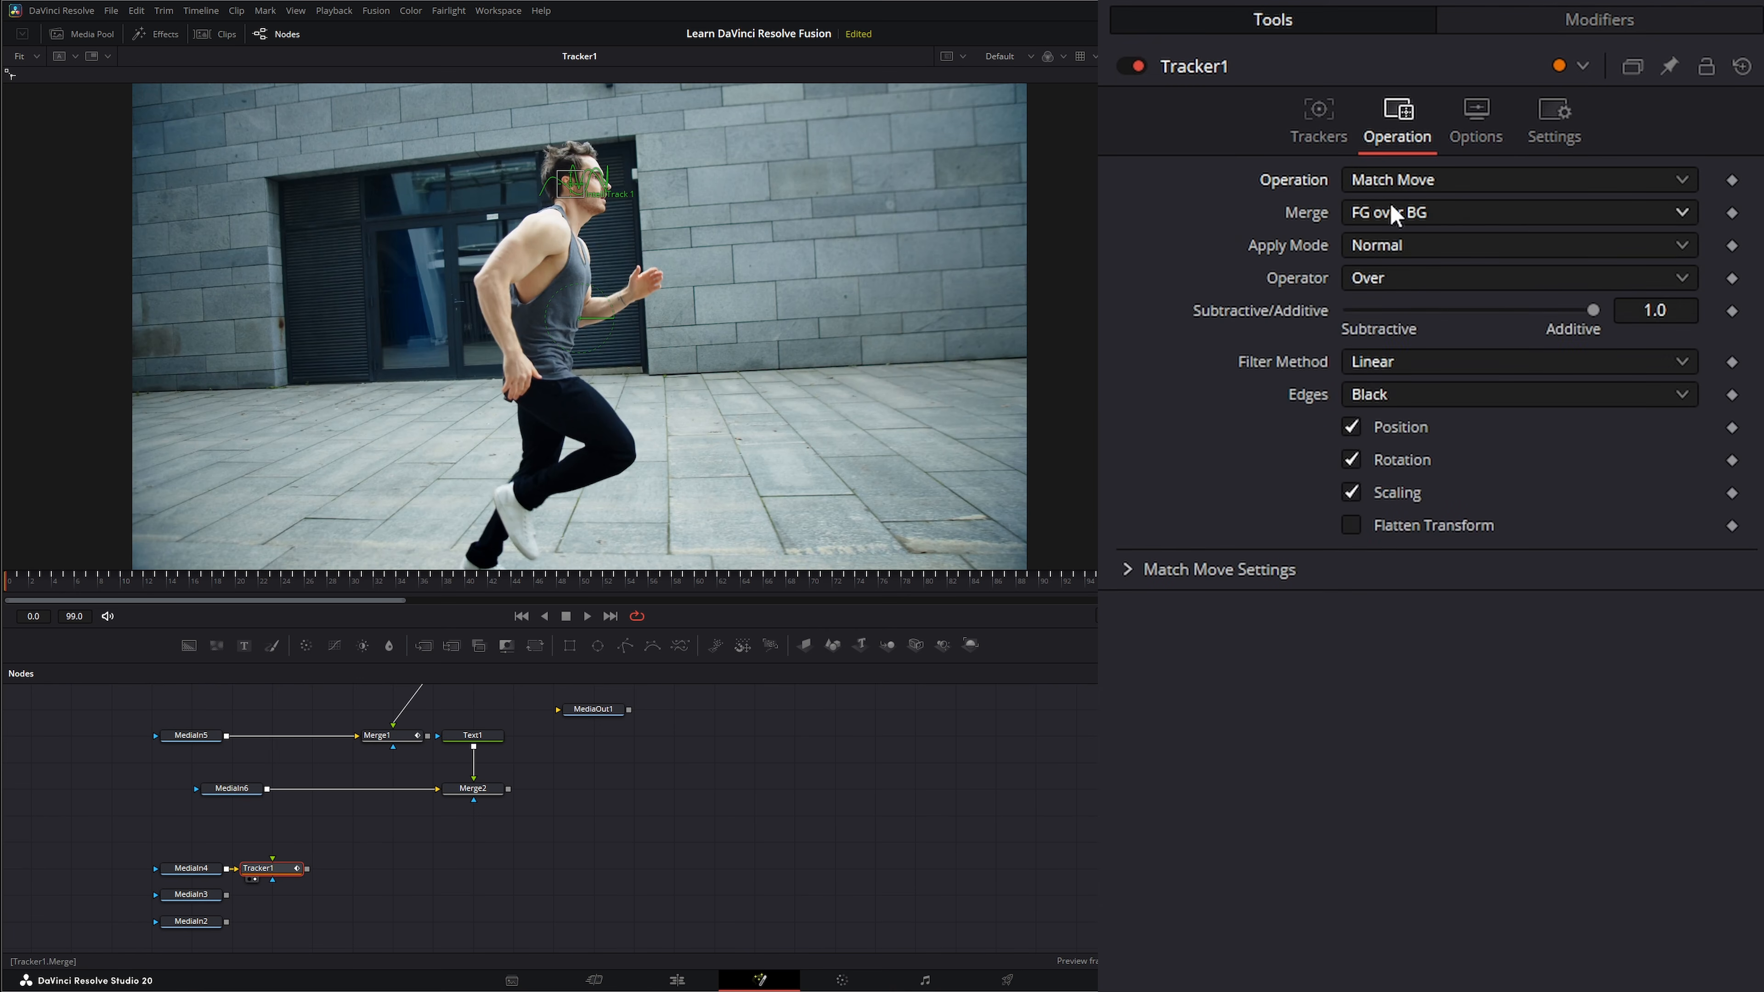
{"action": "left_click", "coordinate": [1384, 214]}
{"action": "left_click", "coordinate": [1389, 248]}
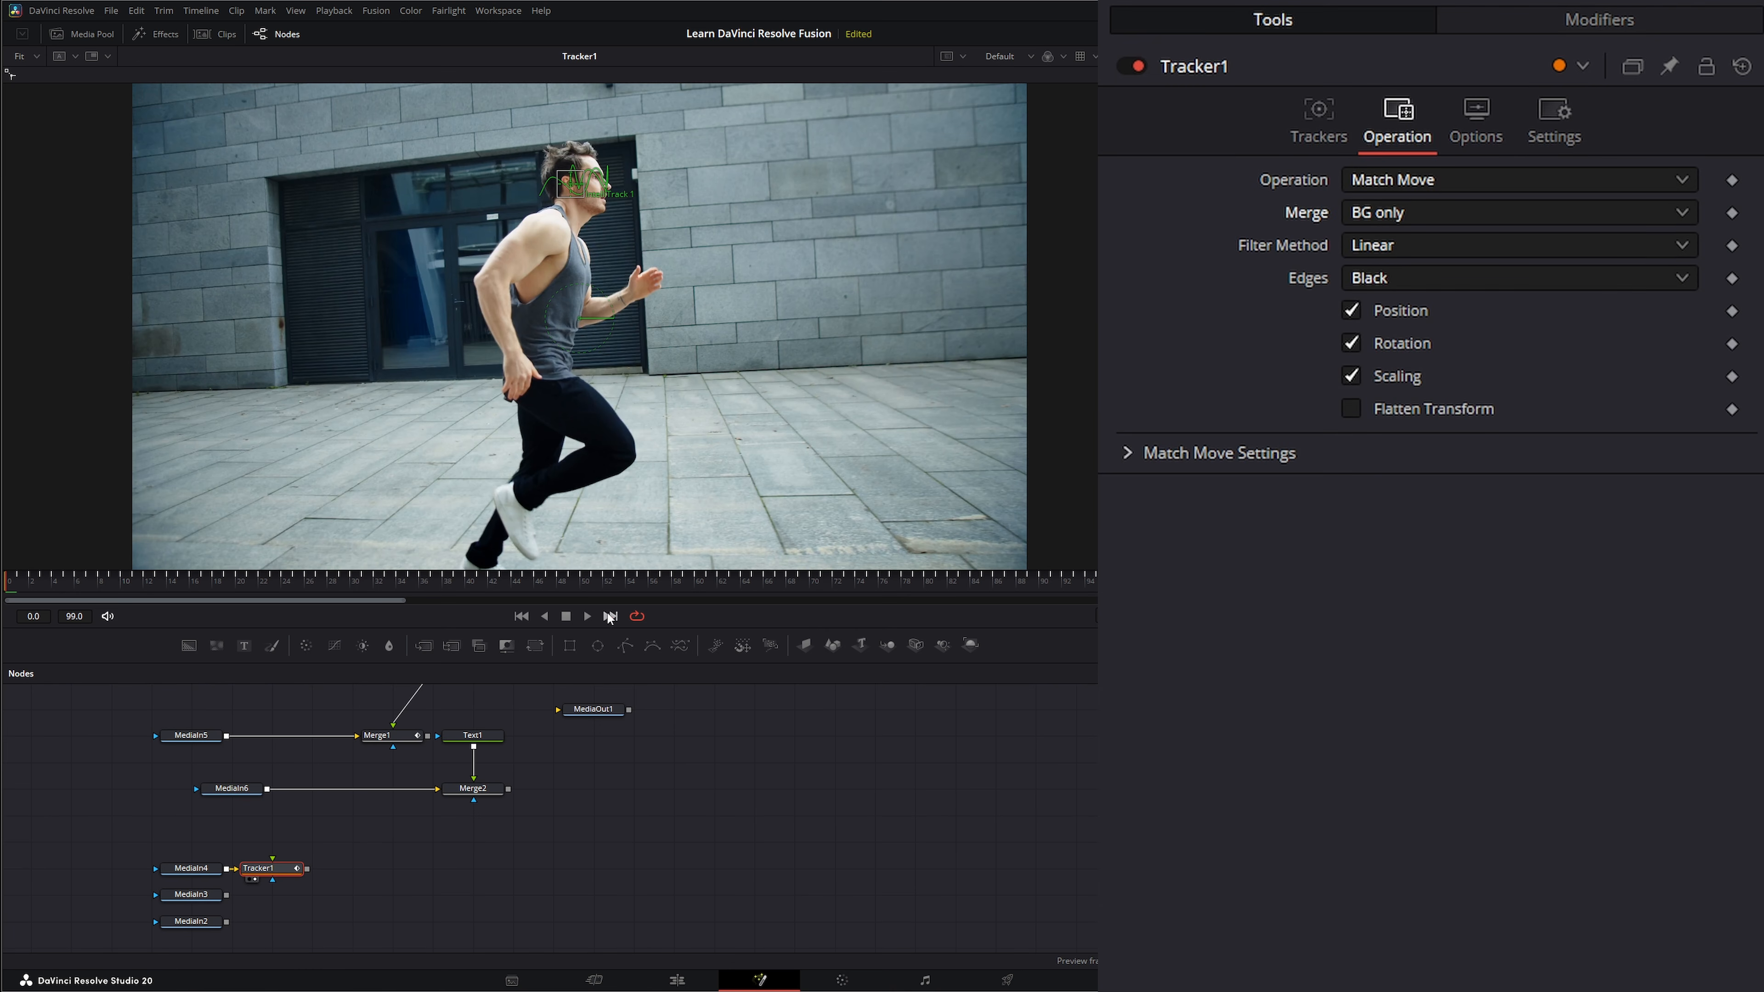
{"action": "left_click", "coordinate": [585, 615]}
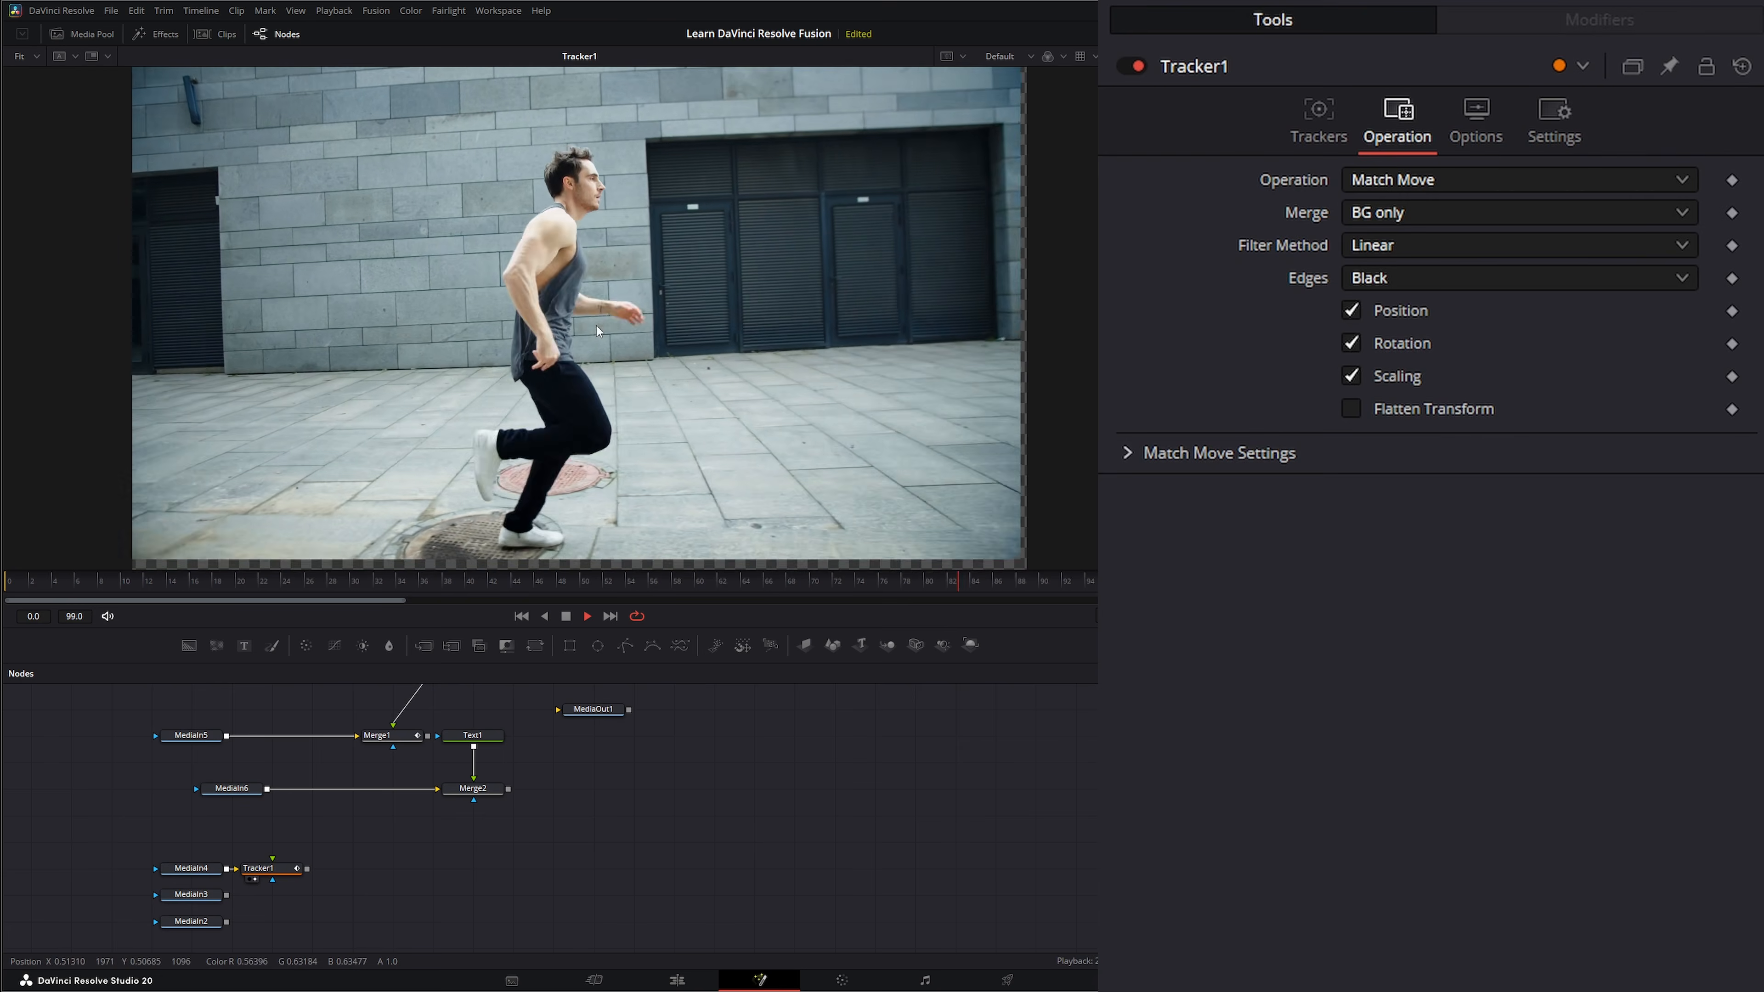
Add a Transform node after Tracker1 with Size 1.119 and Center Y 0.534 to hide the edge gaps, and fit the image in the viewer.
{"action": "left_click", "coordinate": [270, 870]}
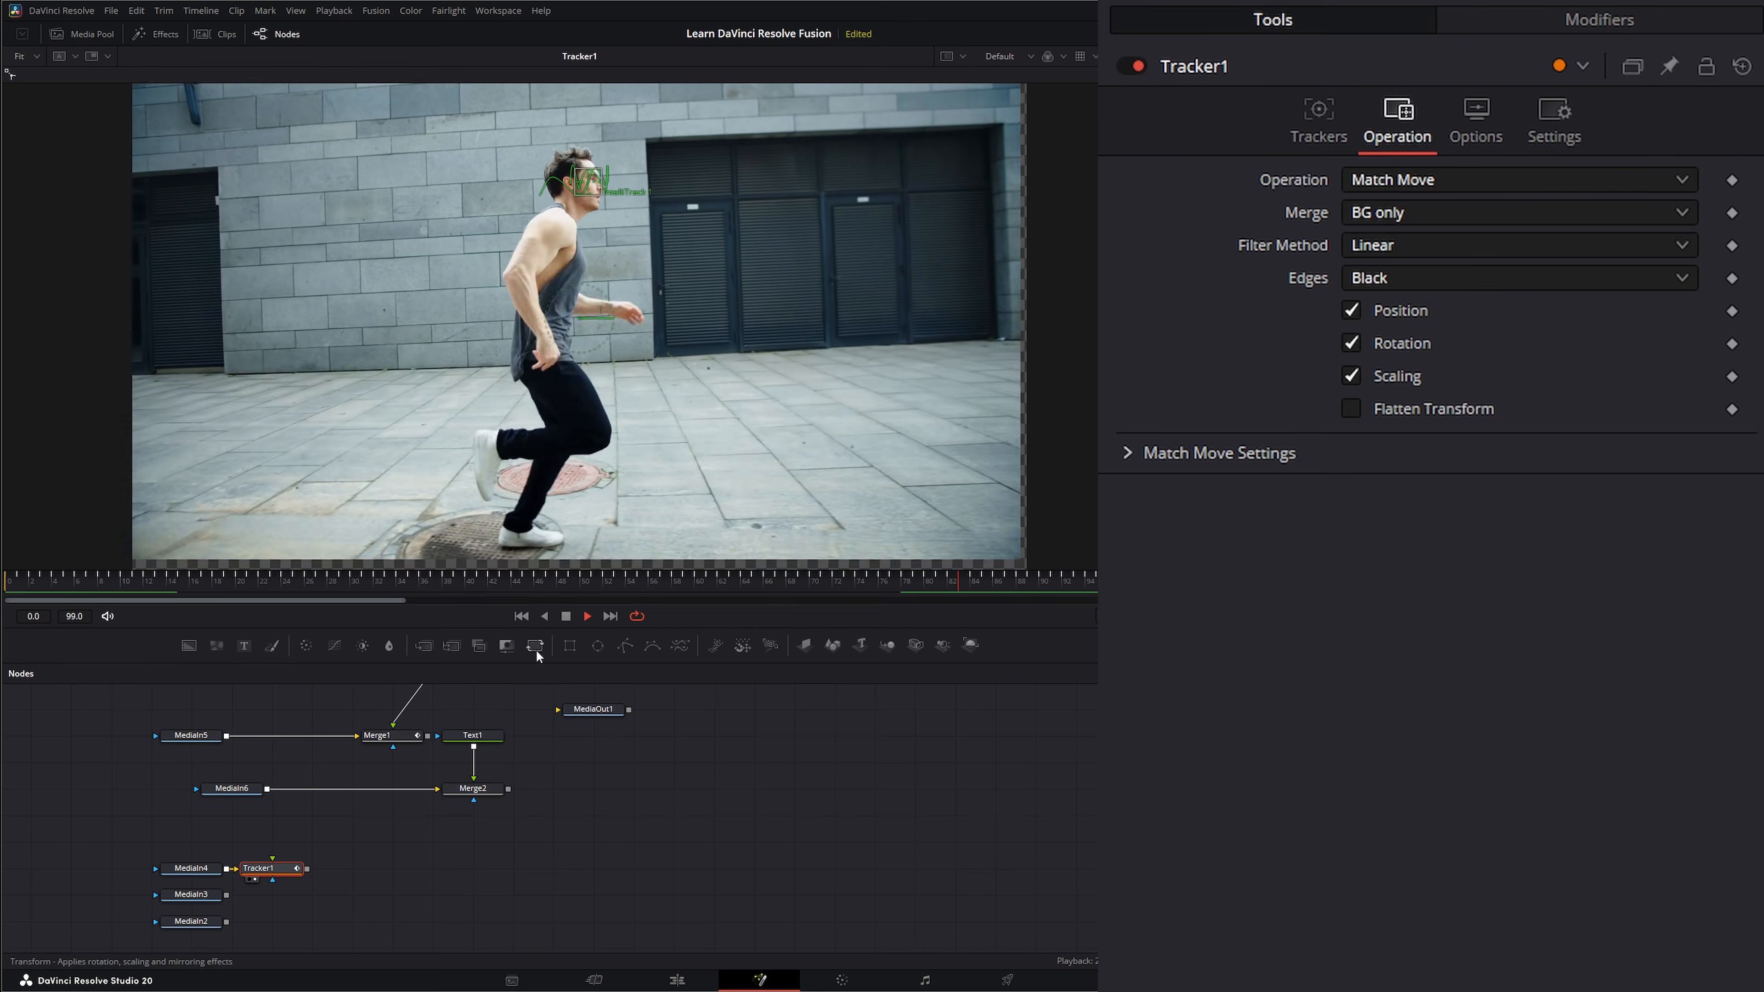
{"action": "left_click", "coordinate": [534, 645]}
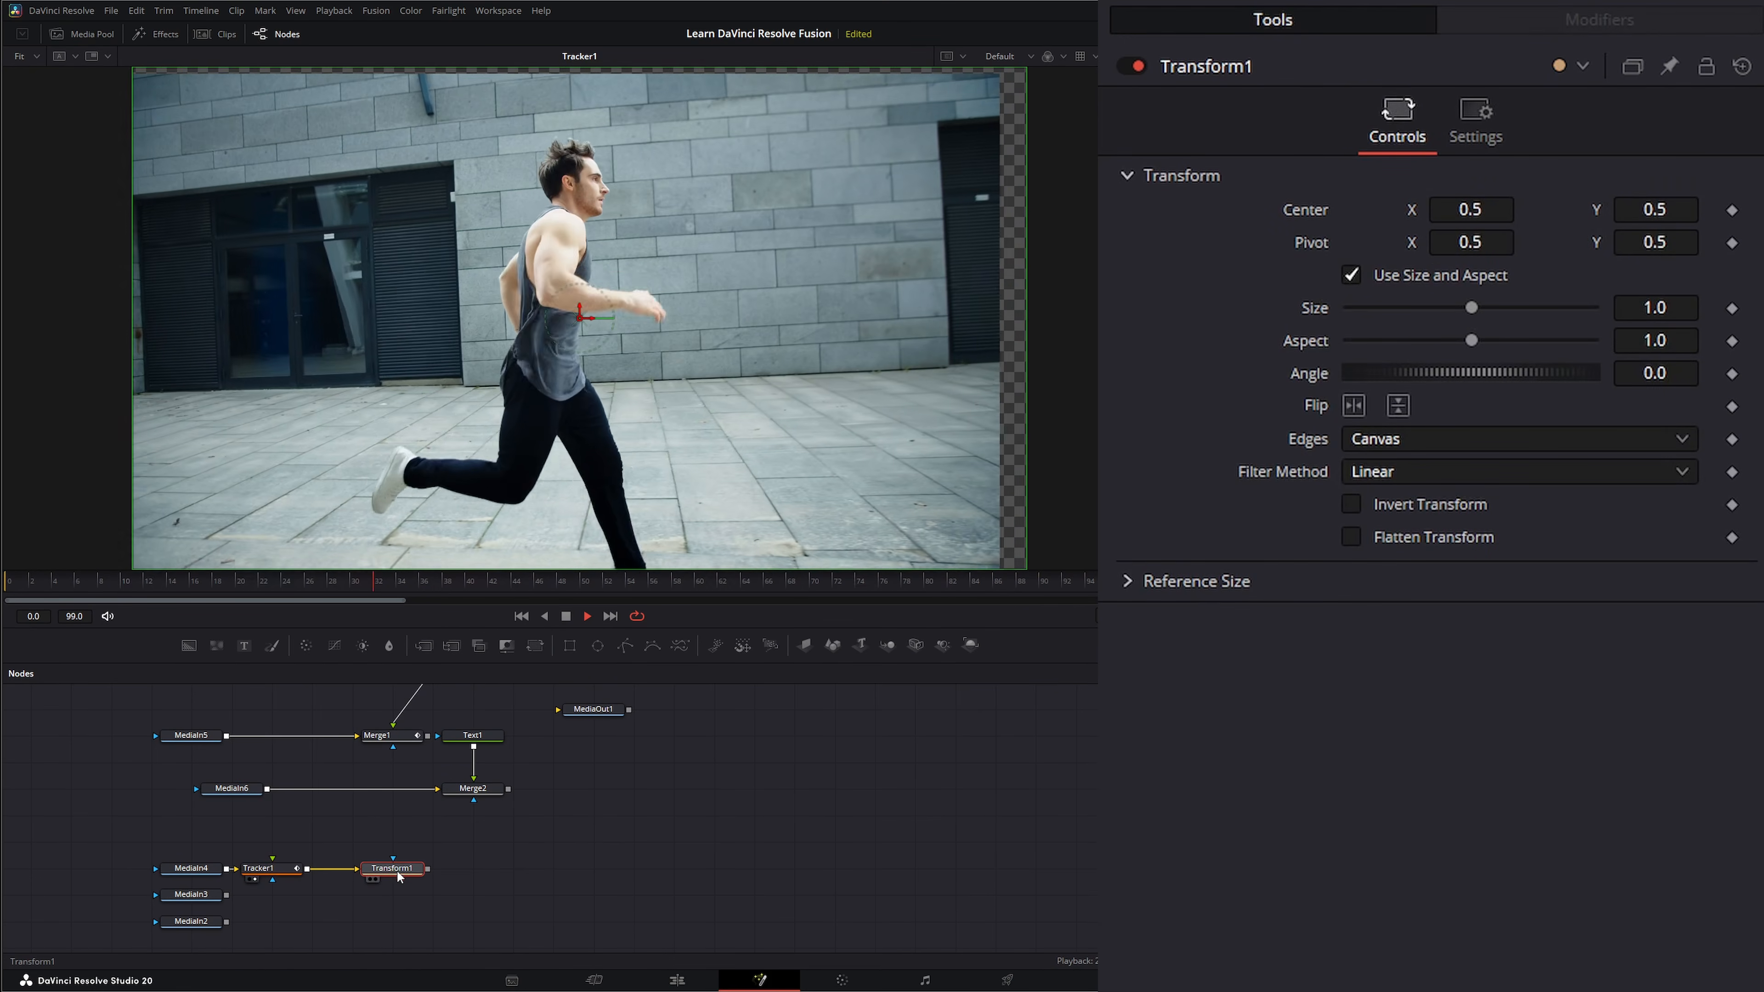
{"action": "key", "text": "2"}
{"action": "scroll", "coordinate": [690, 450], "scroll_direction": "down", "scroll_amount": 2}
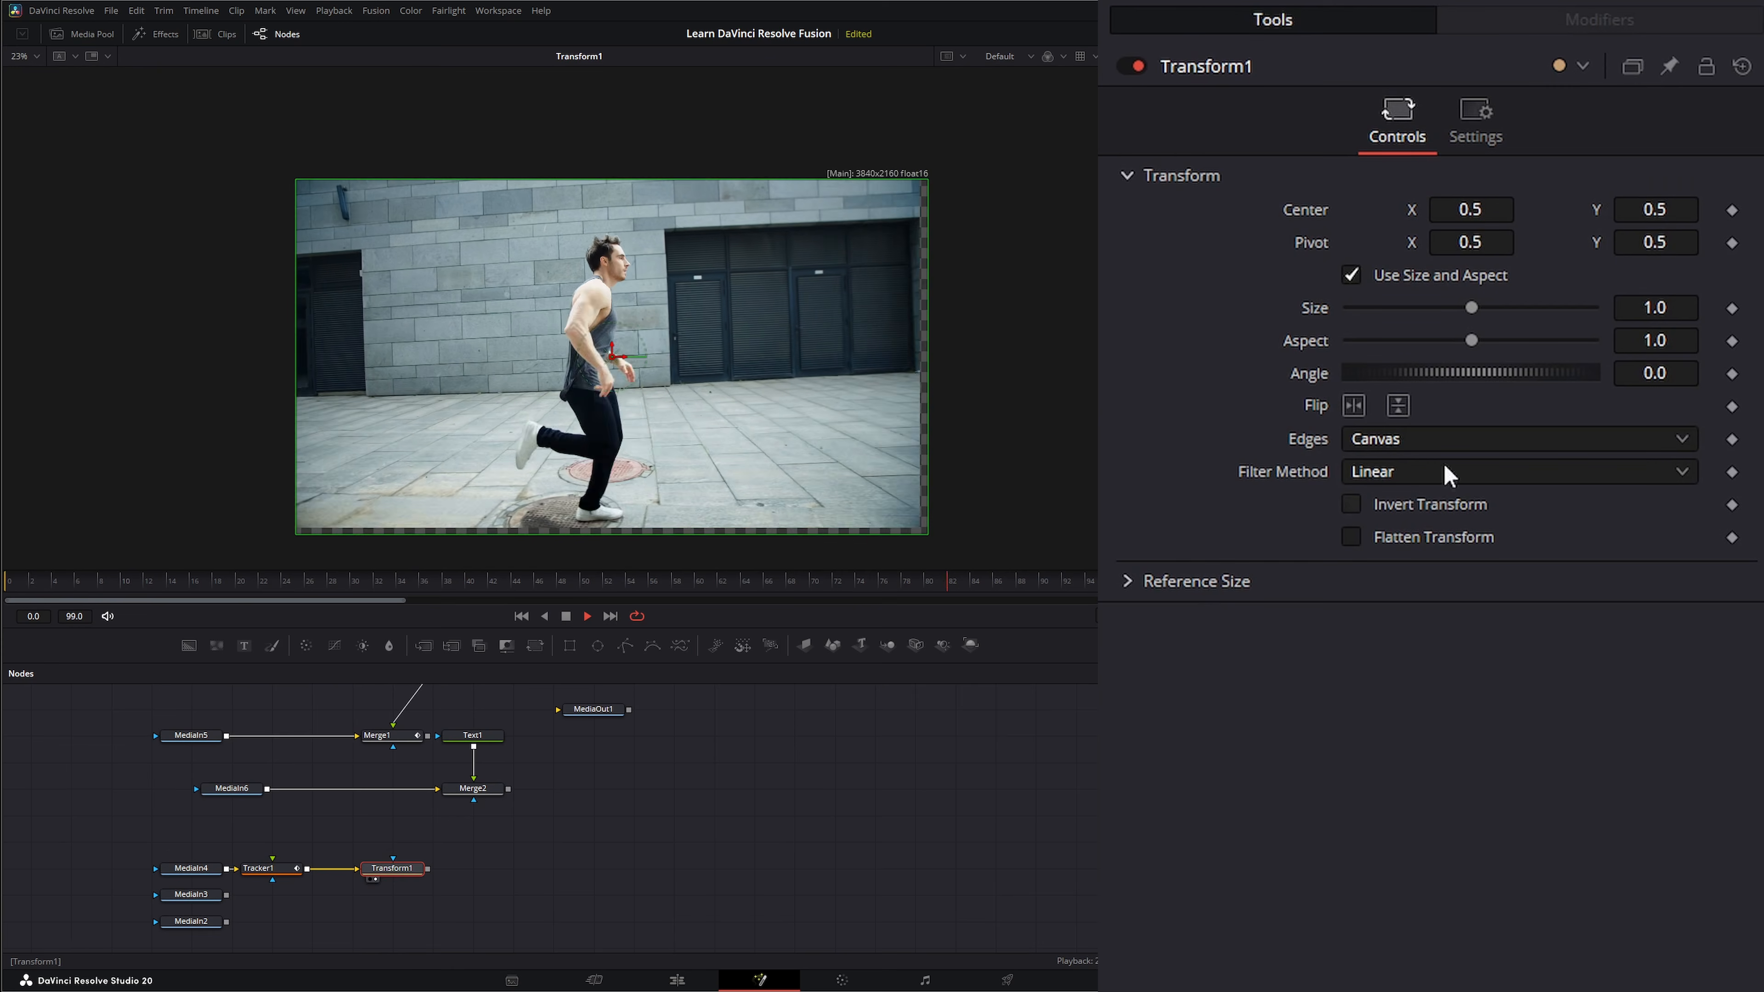
{"action": "left_click_drag", "start_coordinate": [1655, 307], "coordinate": [1740, 307]}
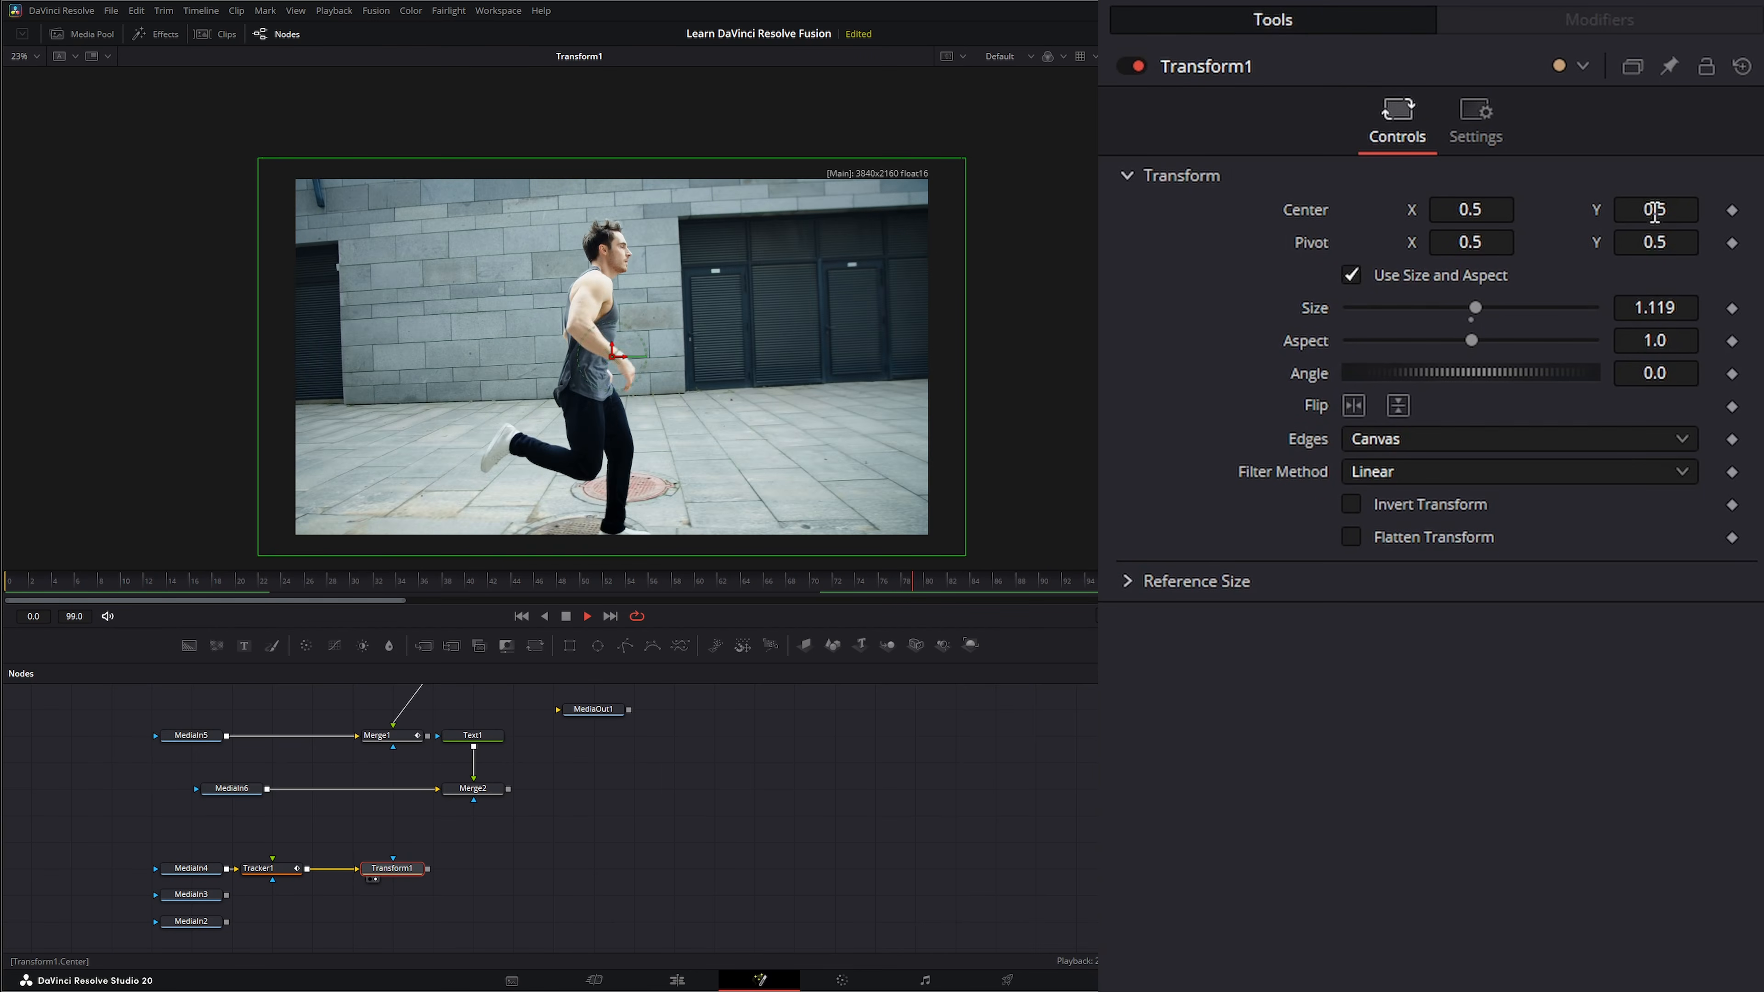
{"action": "left_click_drag", "start_coordinate": [1654, 212], "coordinate": [1678, 212]}
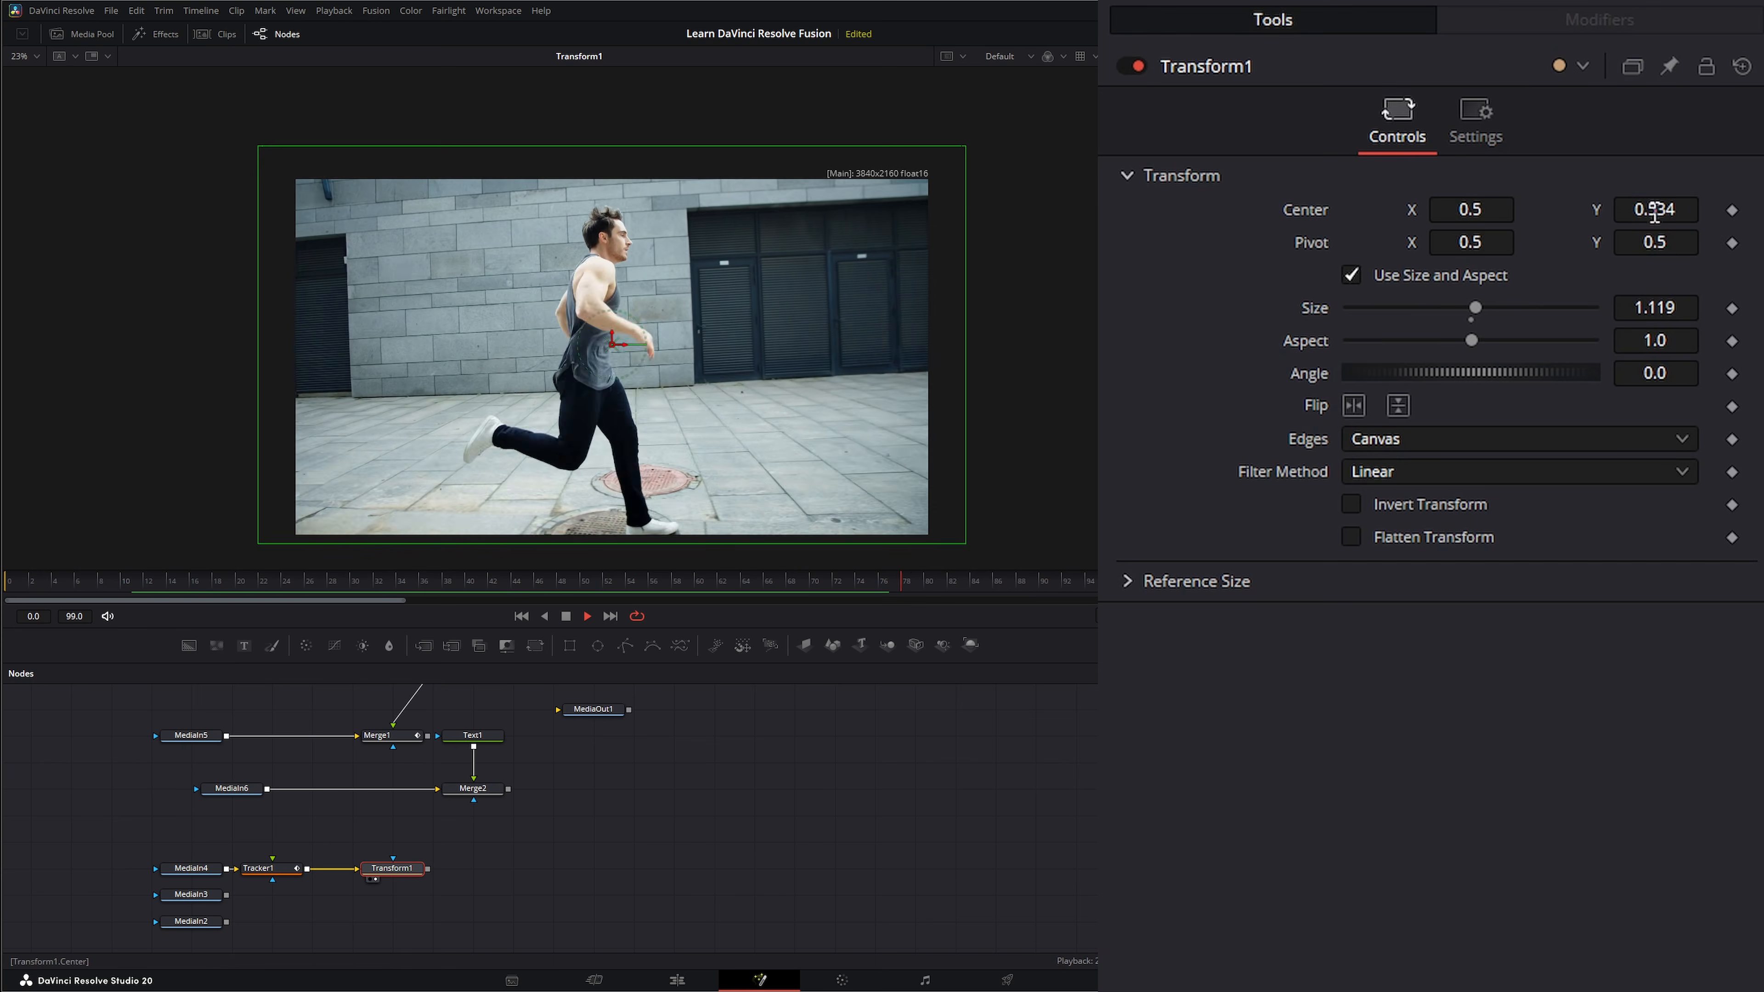
{"action": "left_click", "coordinate": [646, 833]}
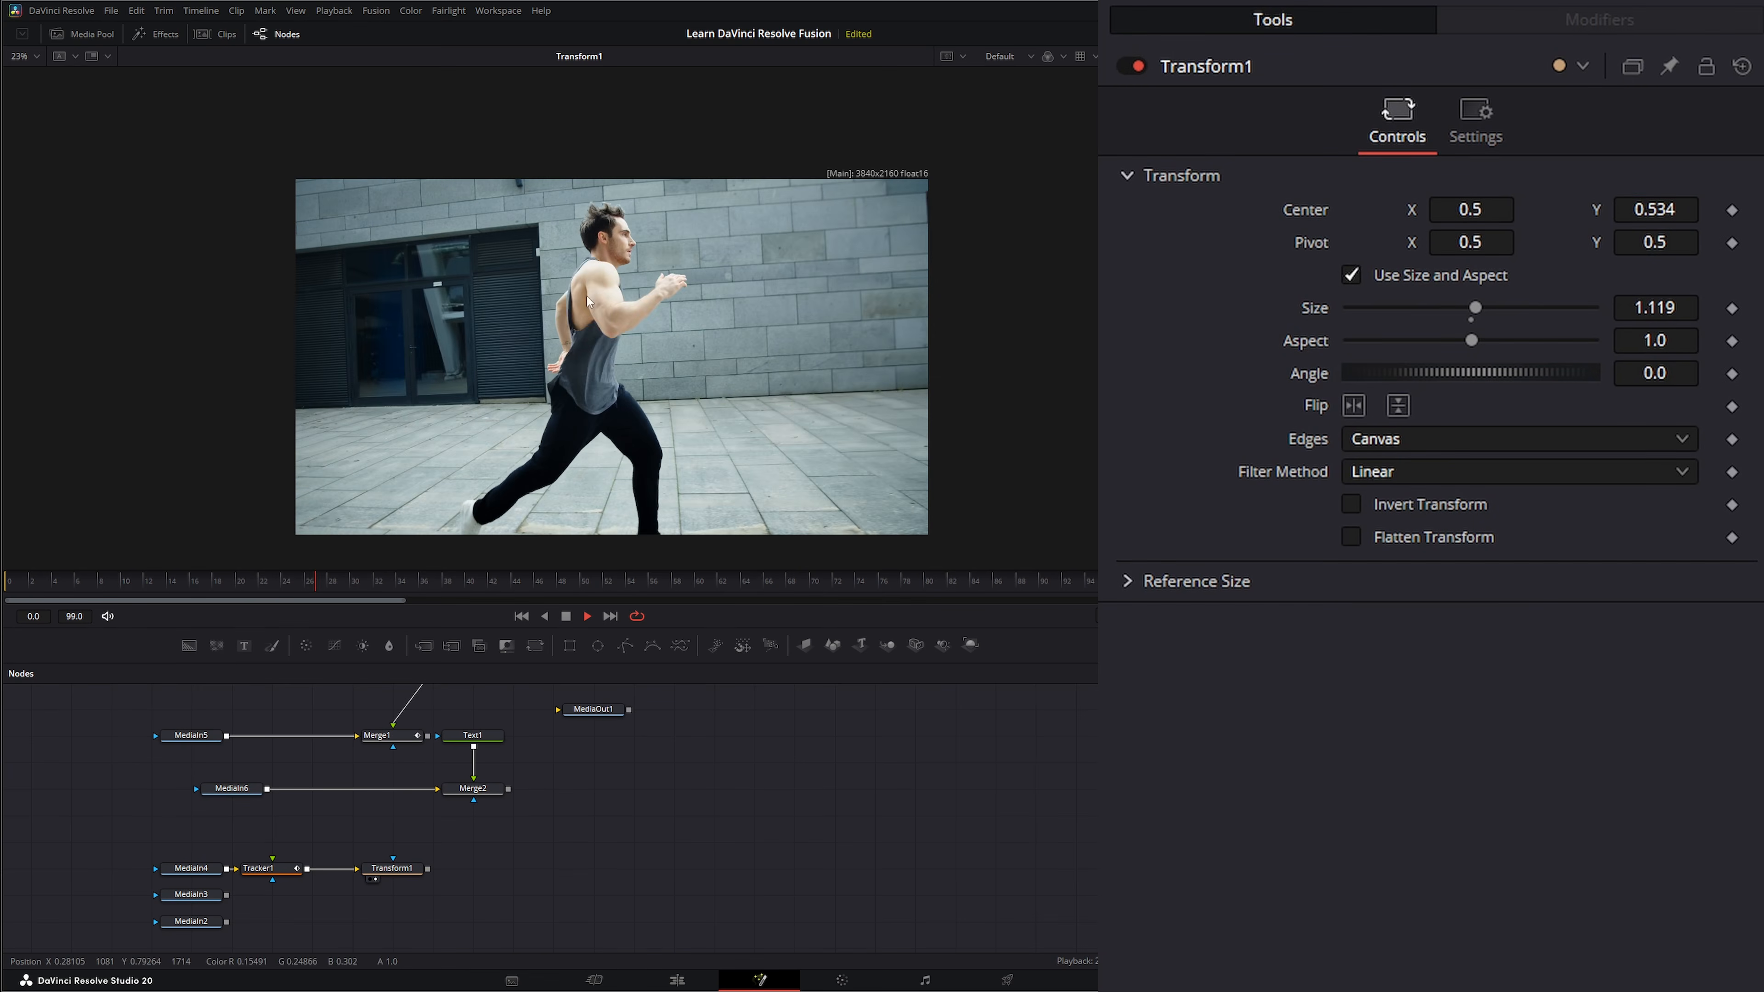
{"action": "left_click", "coordinate": [24, 57]}
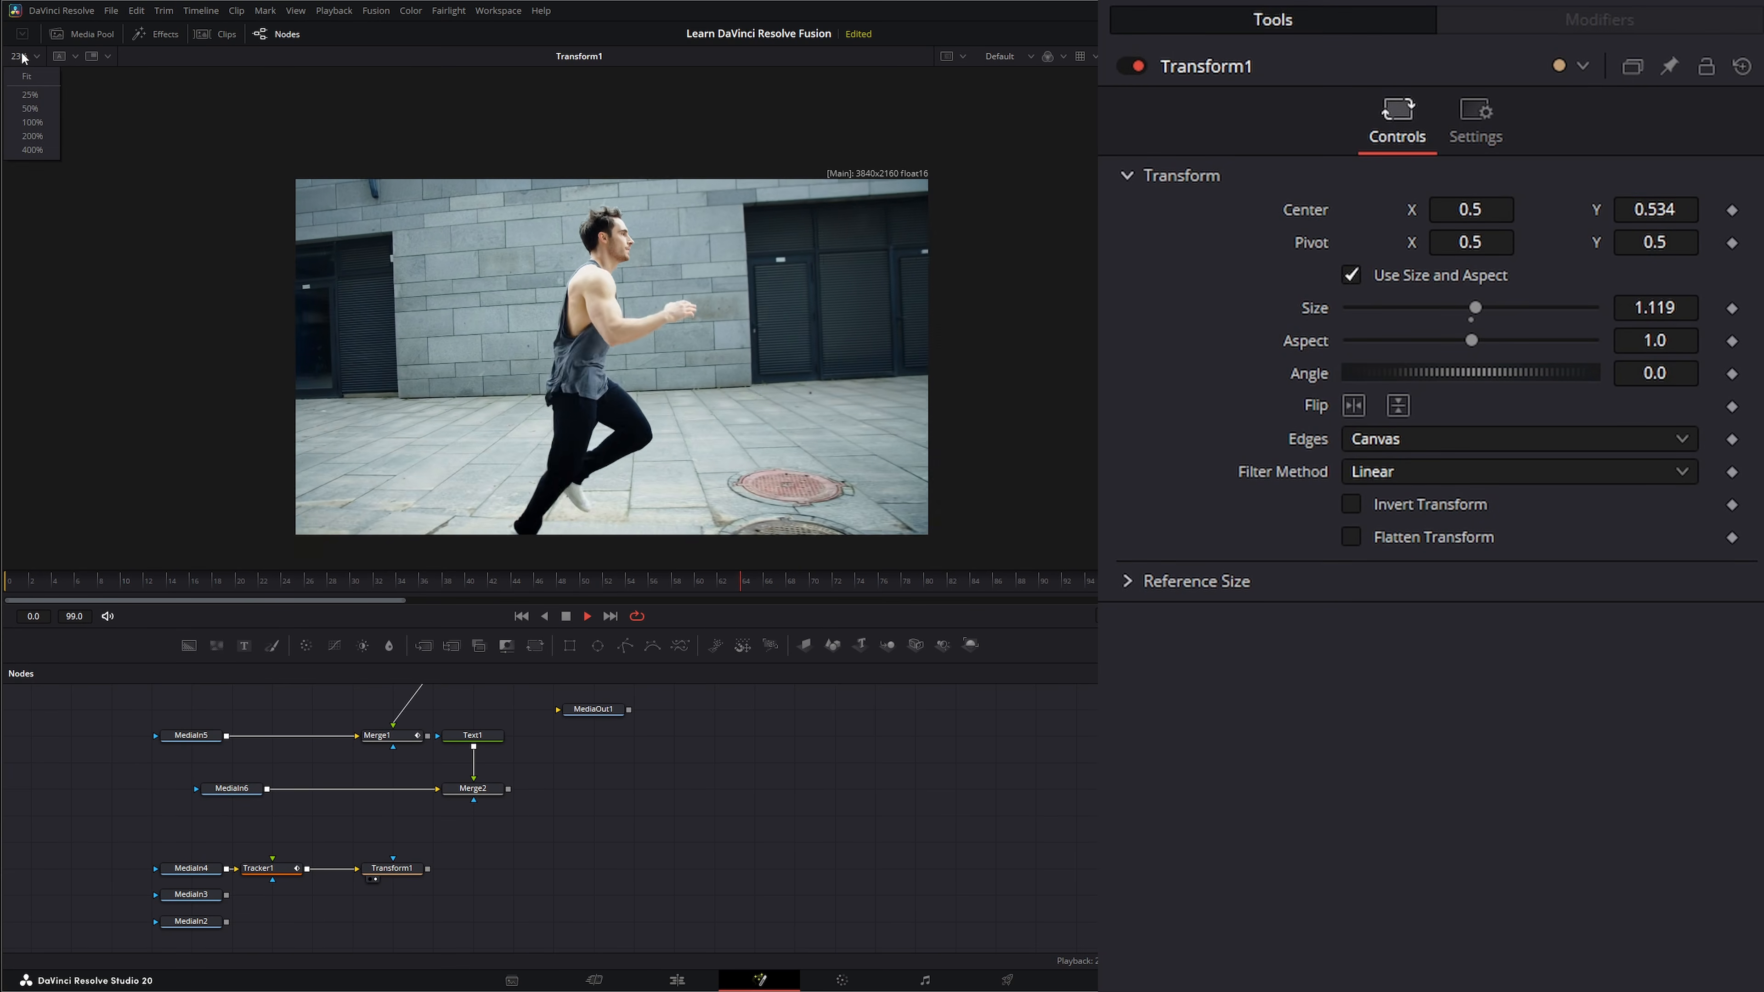
{"action": "left_click", "coordinate": [27, 77]}
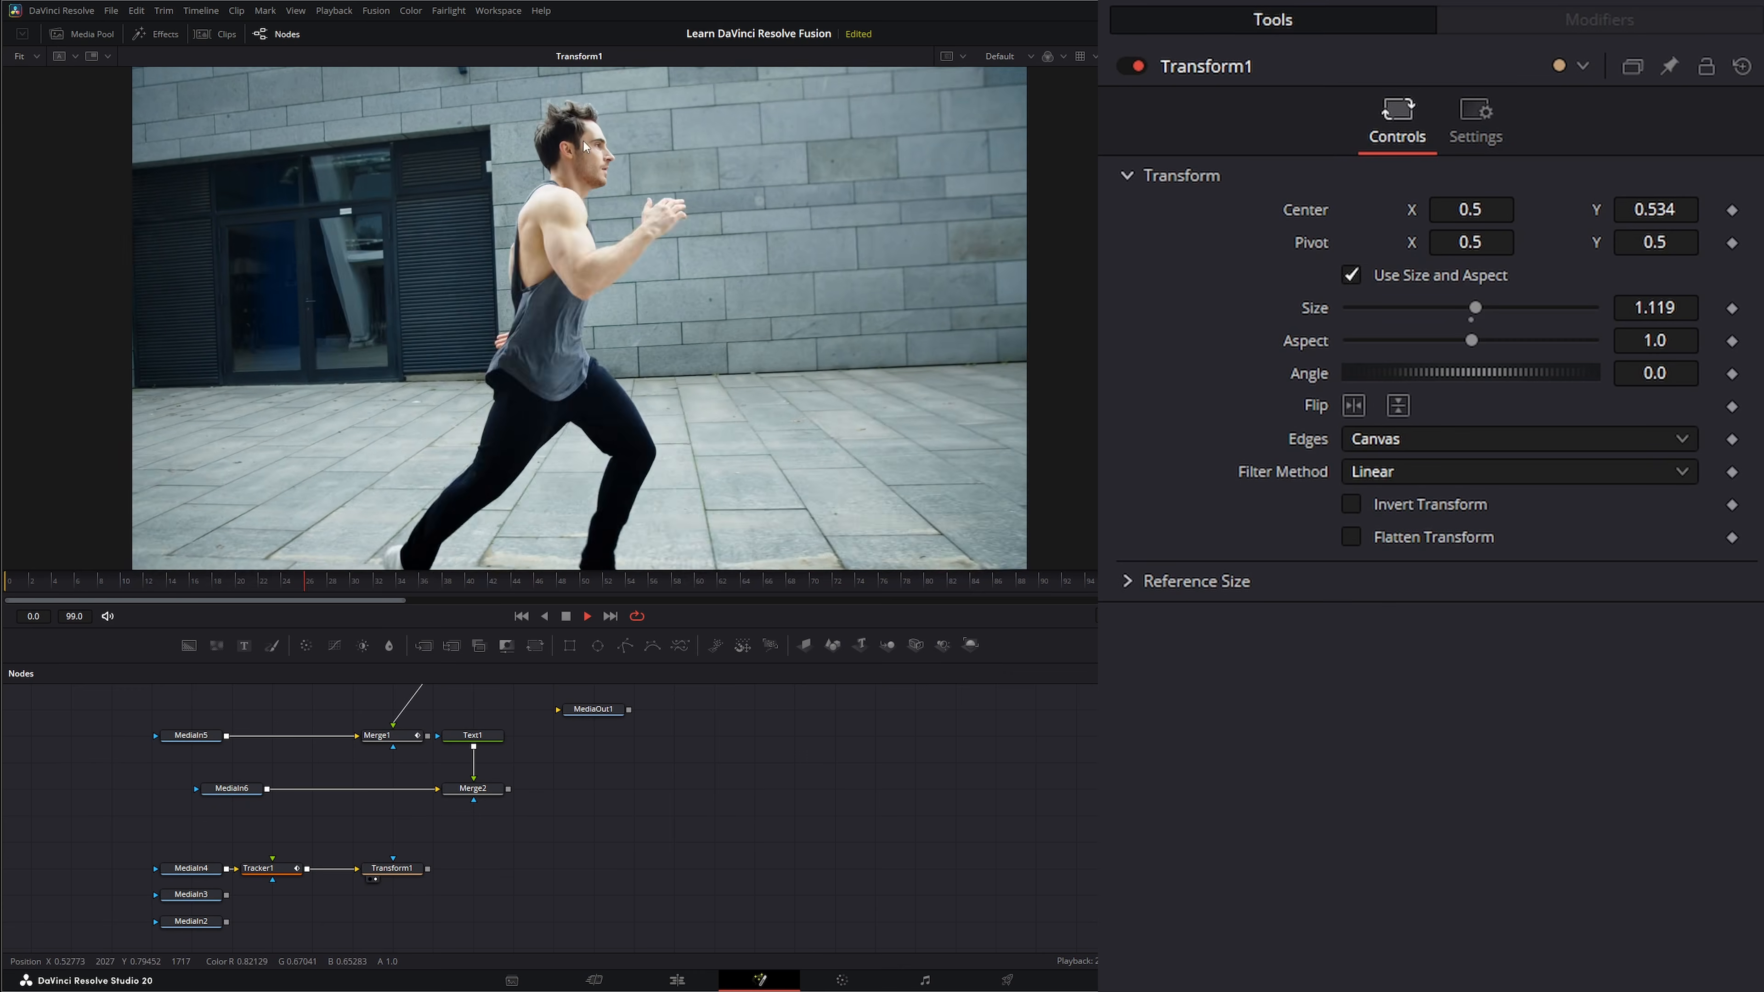
Add a Merge node after Transform1 with a Text node reading RUNNING as its foreground, and view the merged result.
{"action": "left_click", "coordinate": [392, 870]}
{"action": "left_click_drag", "start_coordinate": [489, 869], "coordinate": [530, 869]}
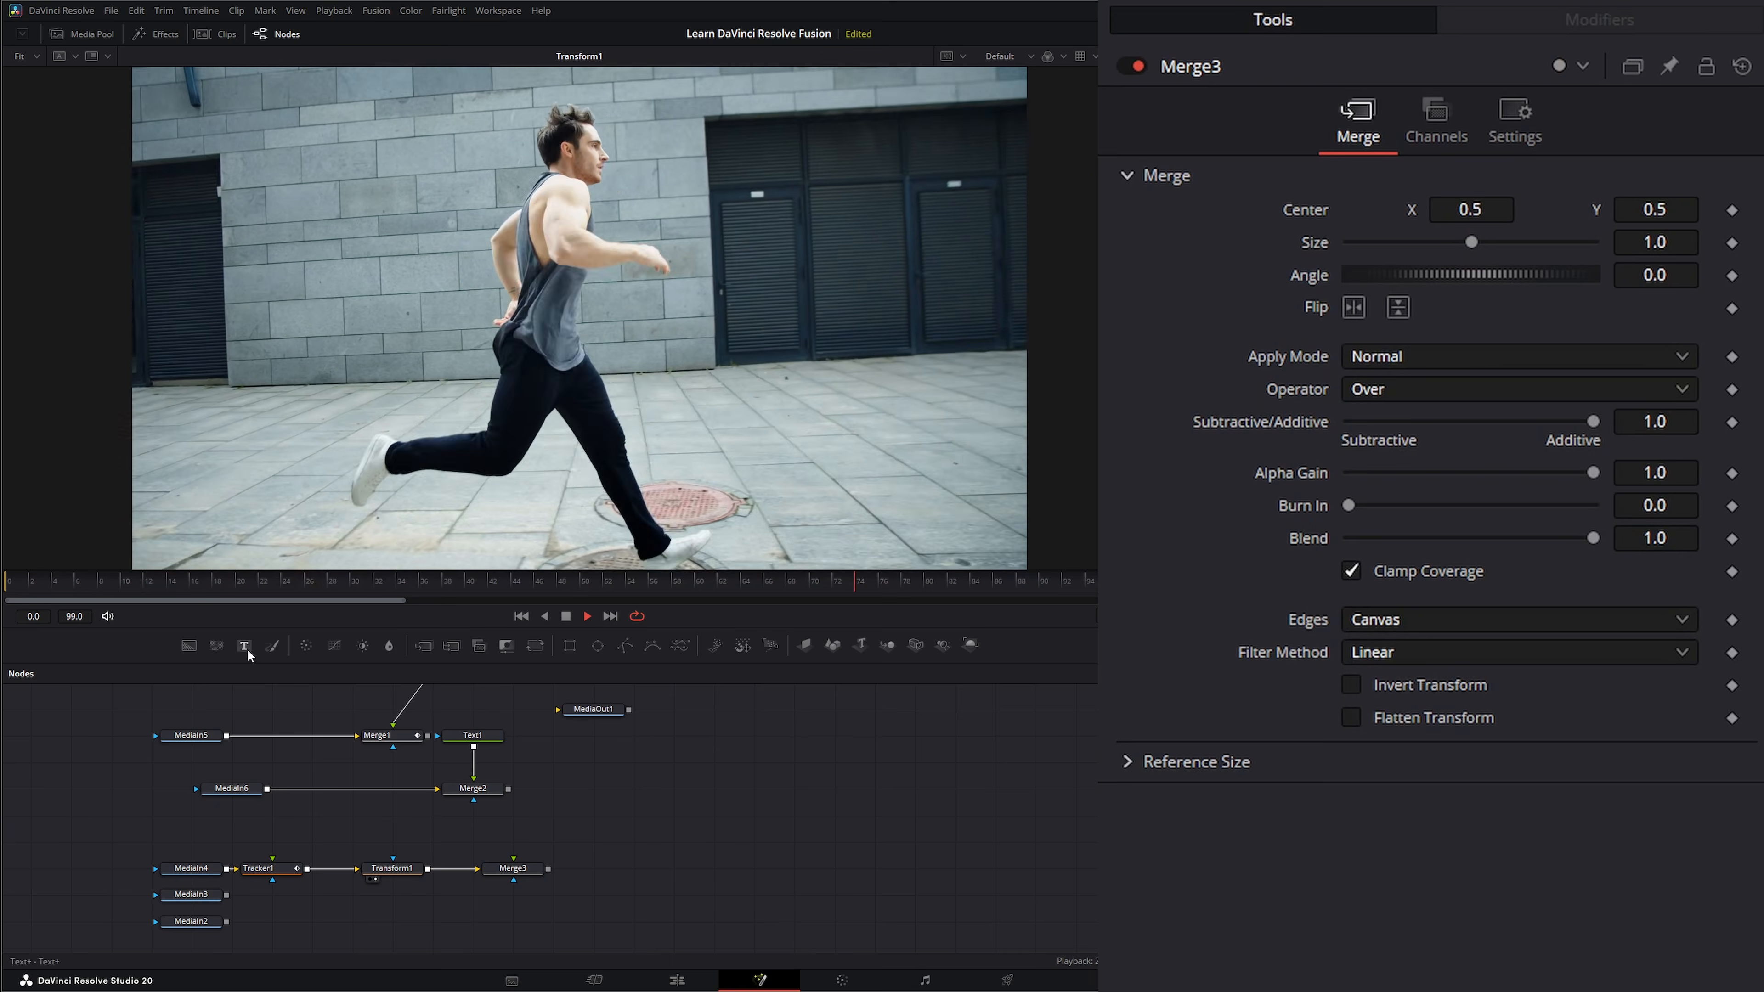
{"action": "left_click_drag", "start_coordinate": [245, 646], "coordinate": [512, 859]}
{"action": "left_click", "coordinate": [1253, 354]}
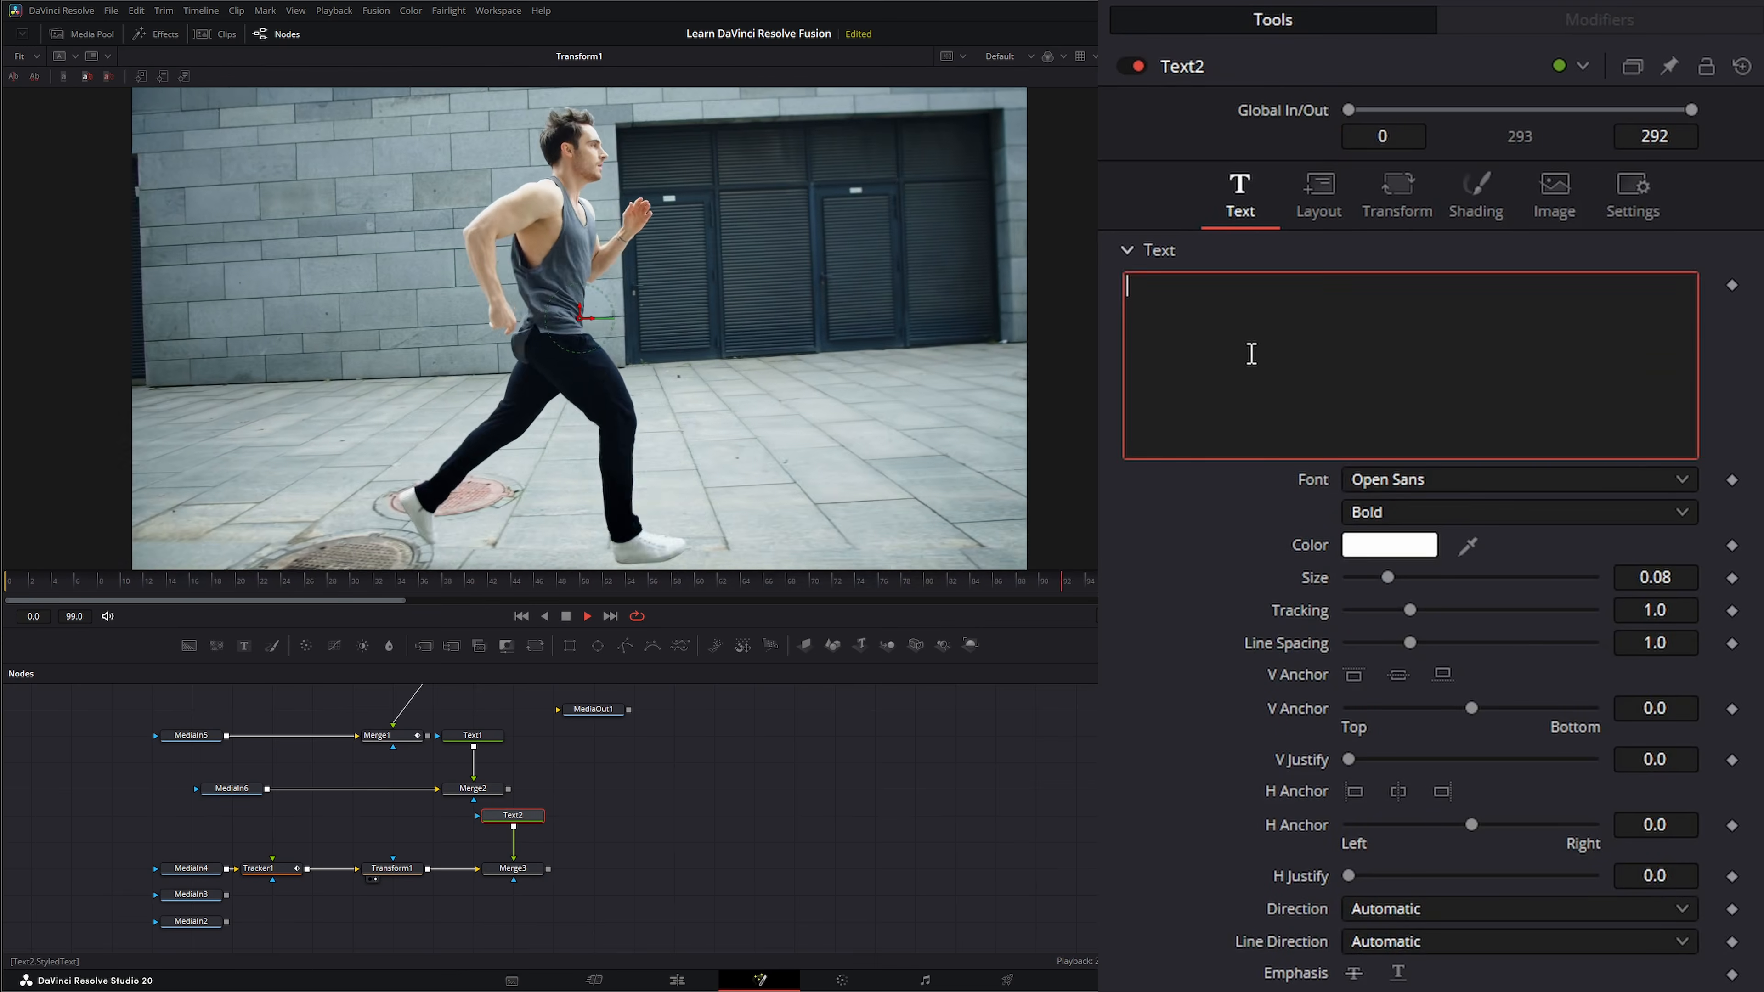
{"action": "type", "text": "RUNNING"}
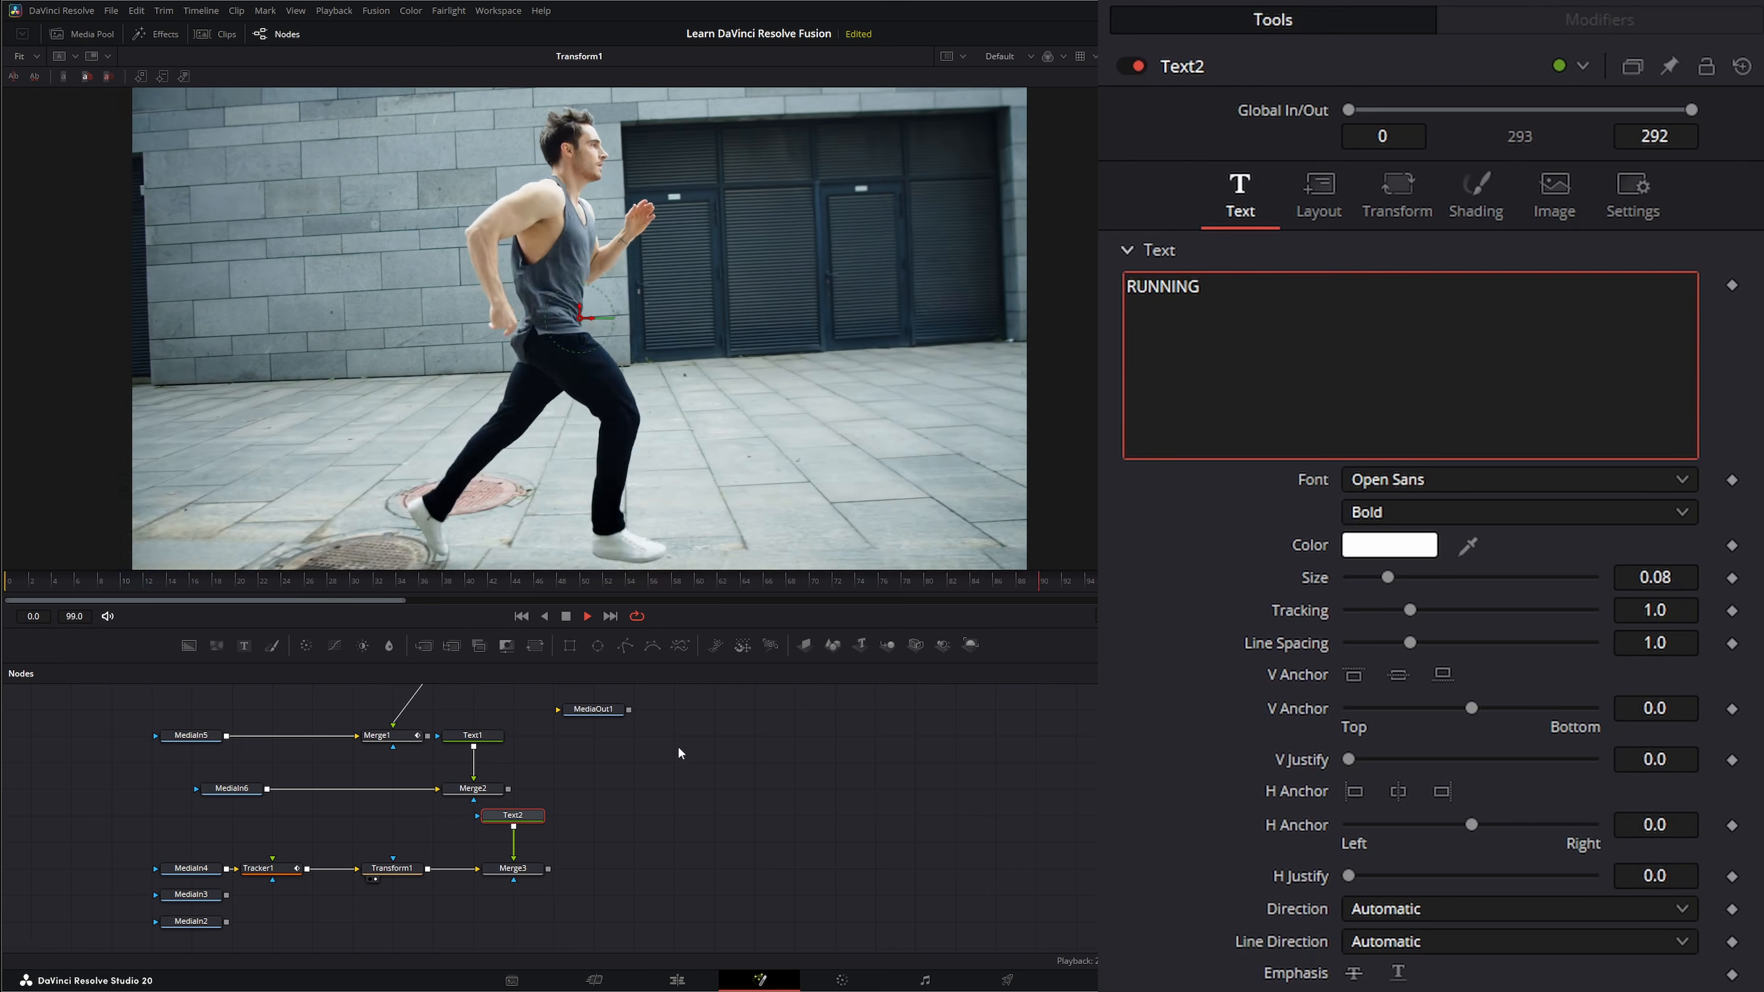
{"action": "left_click_drag", "start_coordinate": [528, 870], "coordinate": [498, 432]}
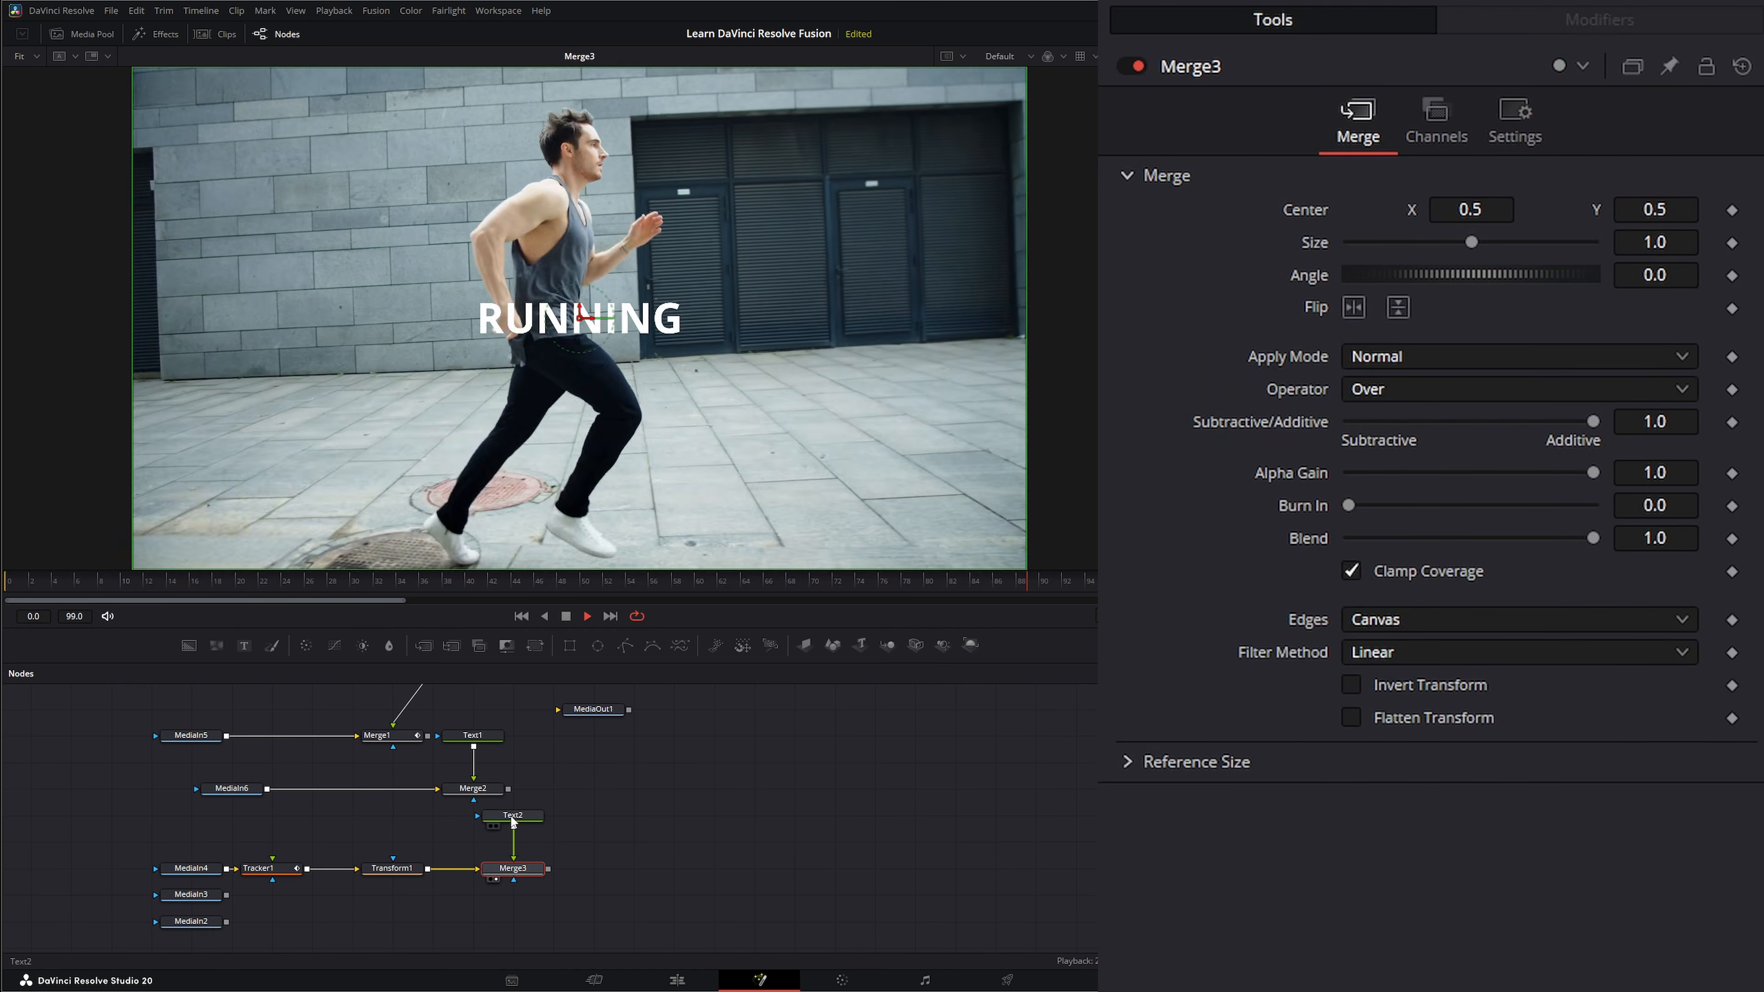
Color the RUNNING text dark blue, set its Size to 0.3147 and Tracking to 1.018, and place it over the runner's legs.
{"action": "left_click", "coordinate": [513, 815]}
{"action": "left_click", "coordinate": [1389, 544]}
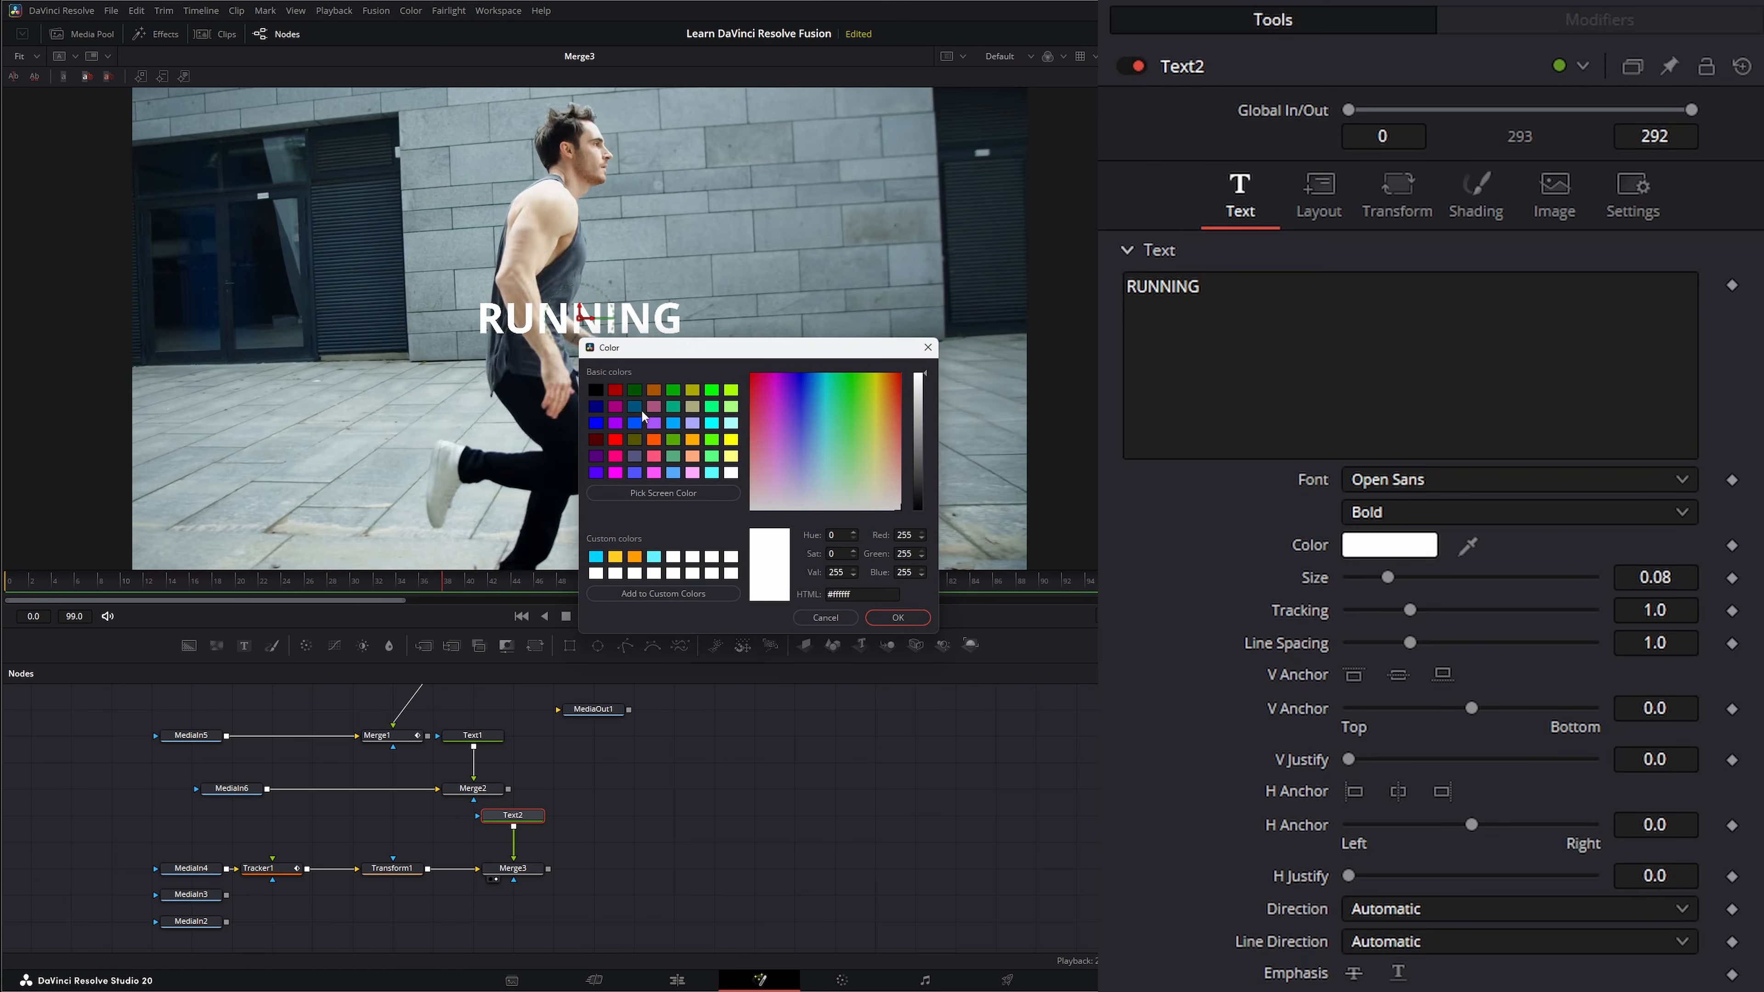
{"action": "left_click", "coordinate": [634, 407]}
{"action": "left_click", "coordinate": [898, 618]}
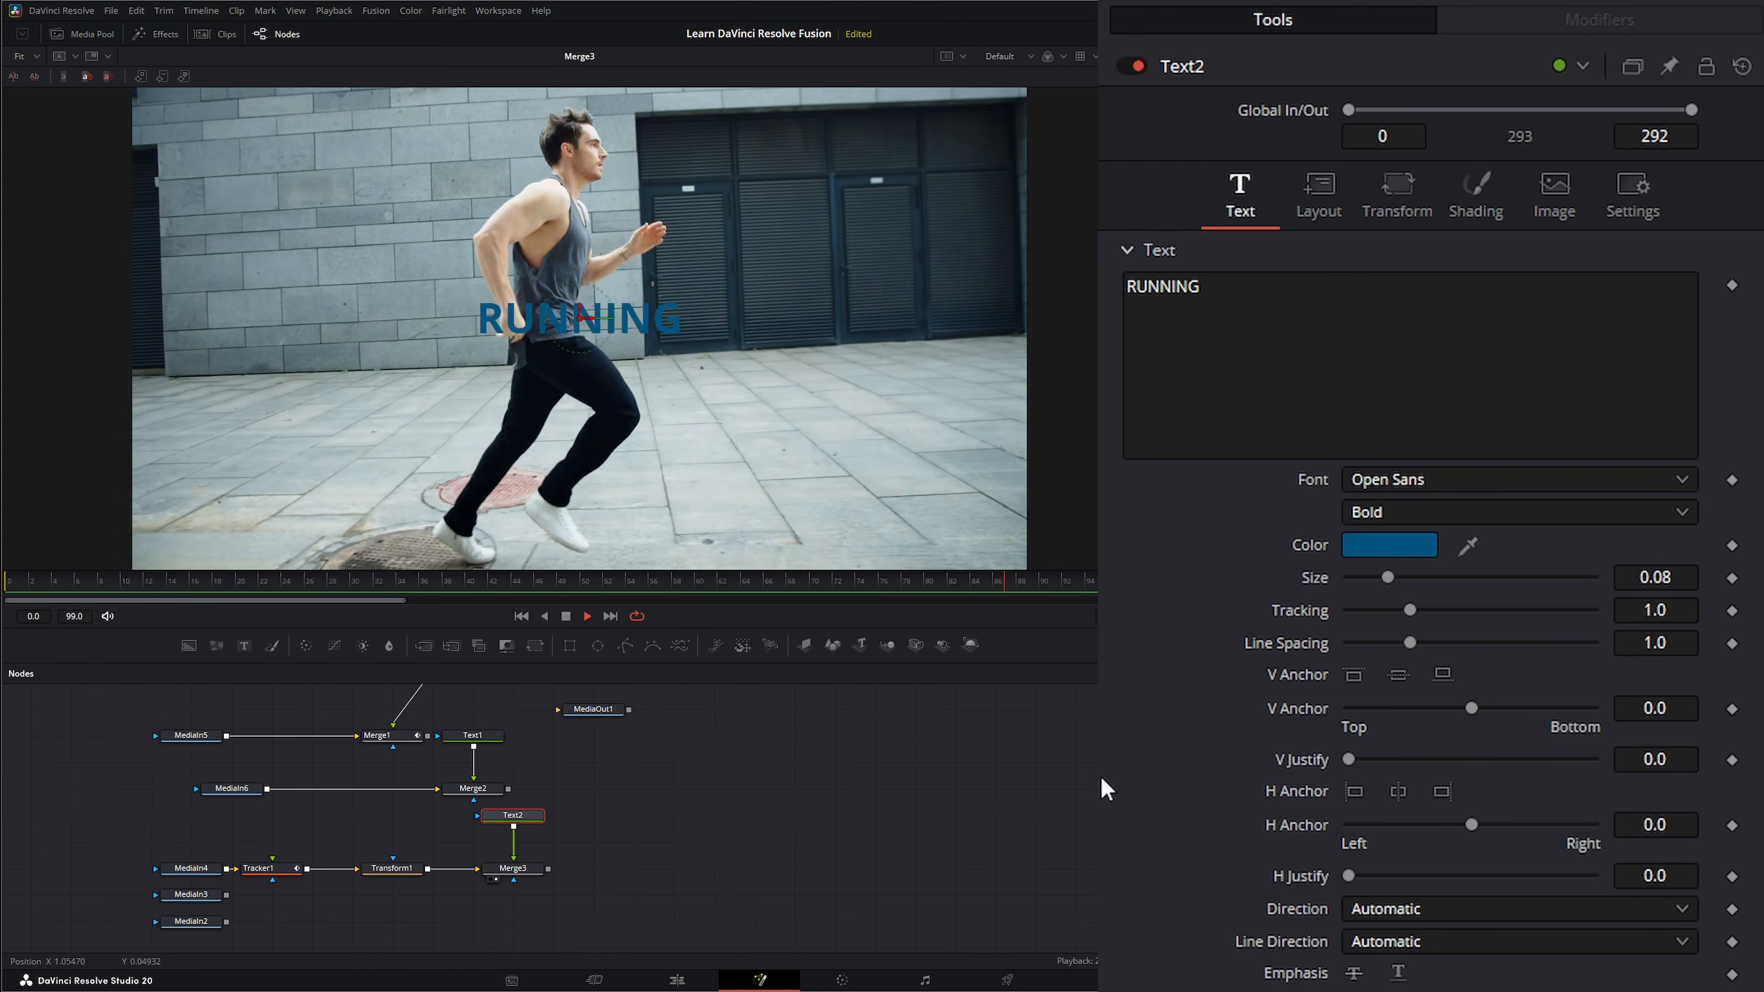
{"action": "left_click_drag", "start_coordinate": [1389, 577], "coordinate": [1502, 578]}
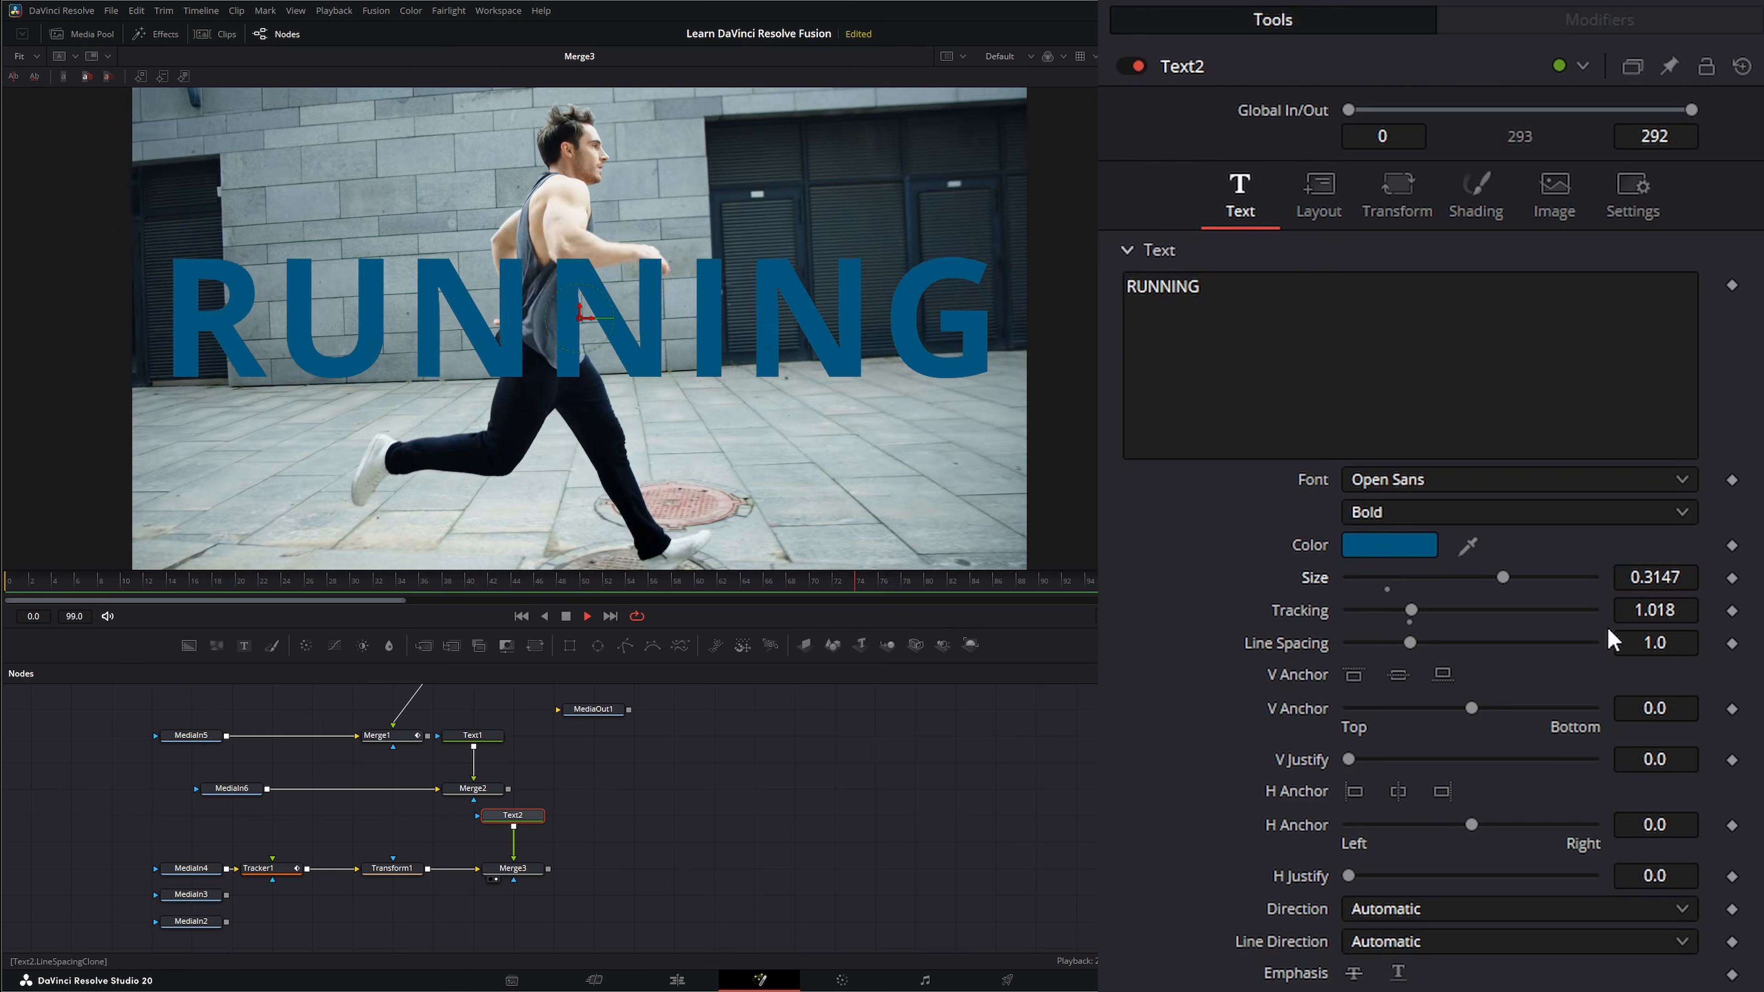
{"action": "left_click_drag", "start_coordinate": [580, 312], "coordinate": [611, 467]}
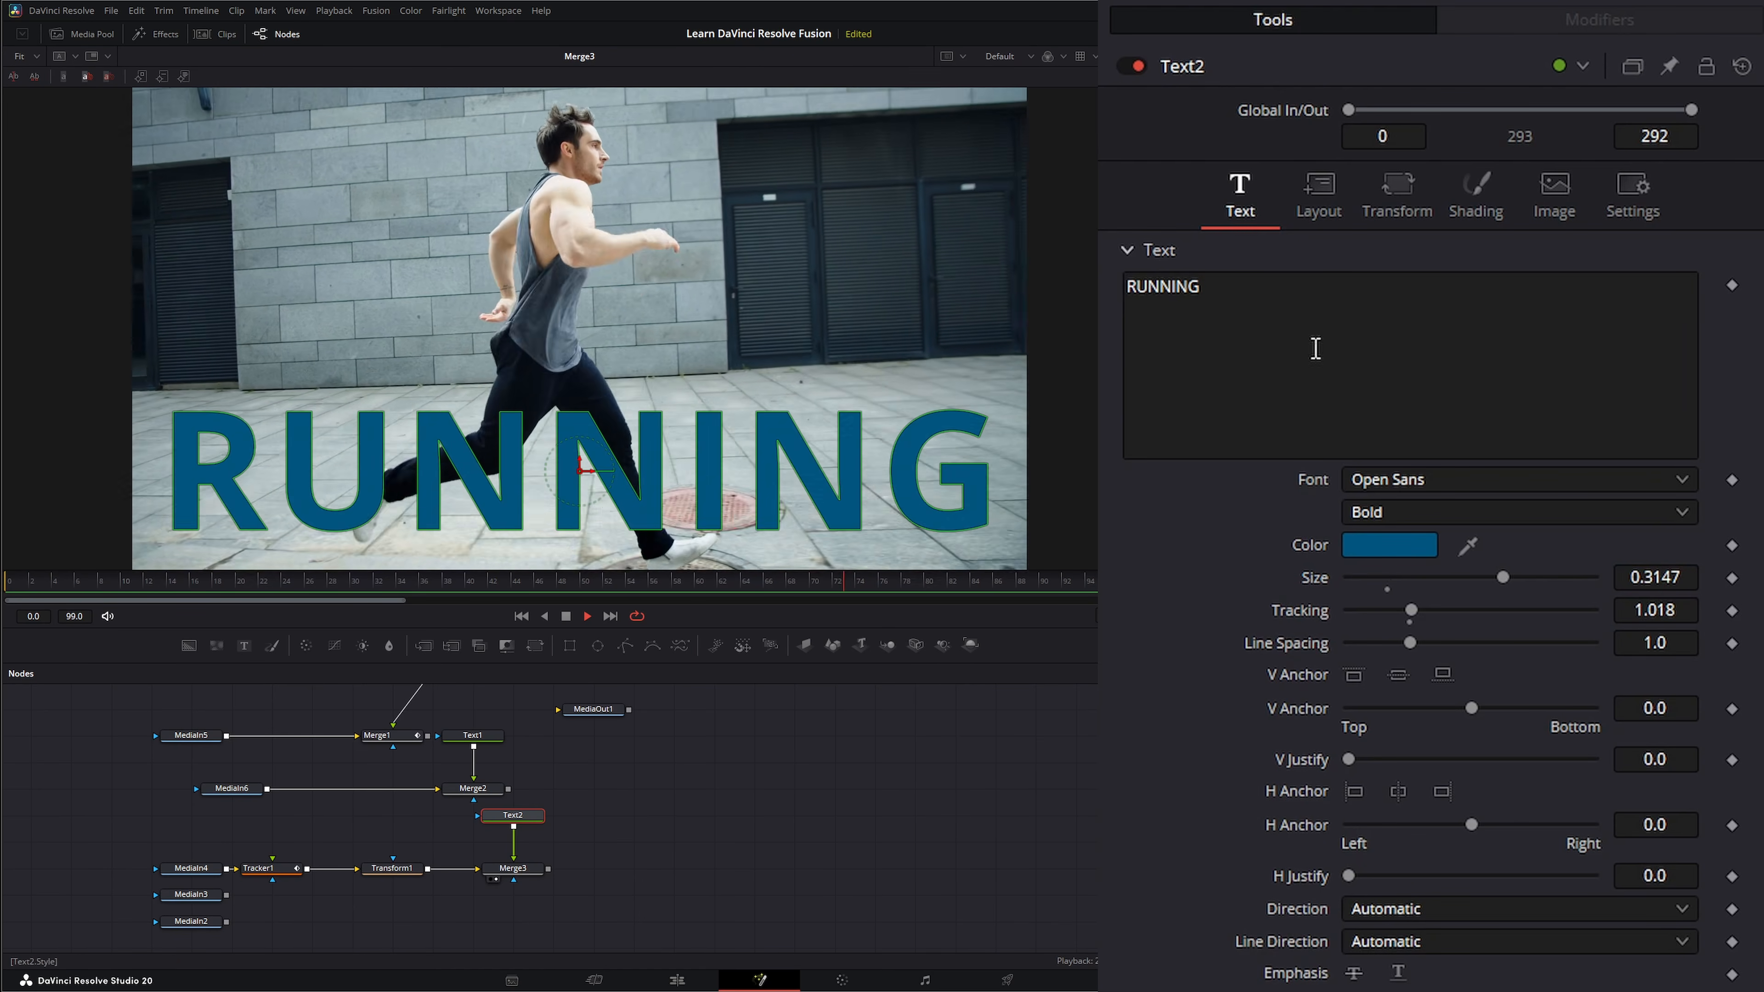
Set Merge3's Apply Mode to Multiply so the RUNNING text blends into the footage.
{"action": "left_click", "coordinate": [515, 869]}
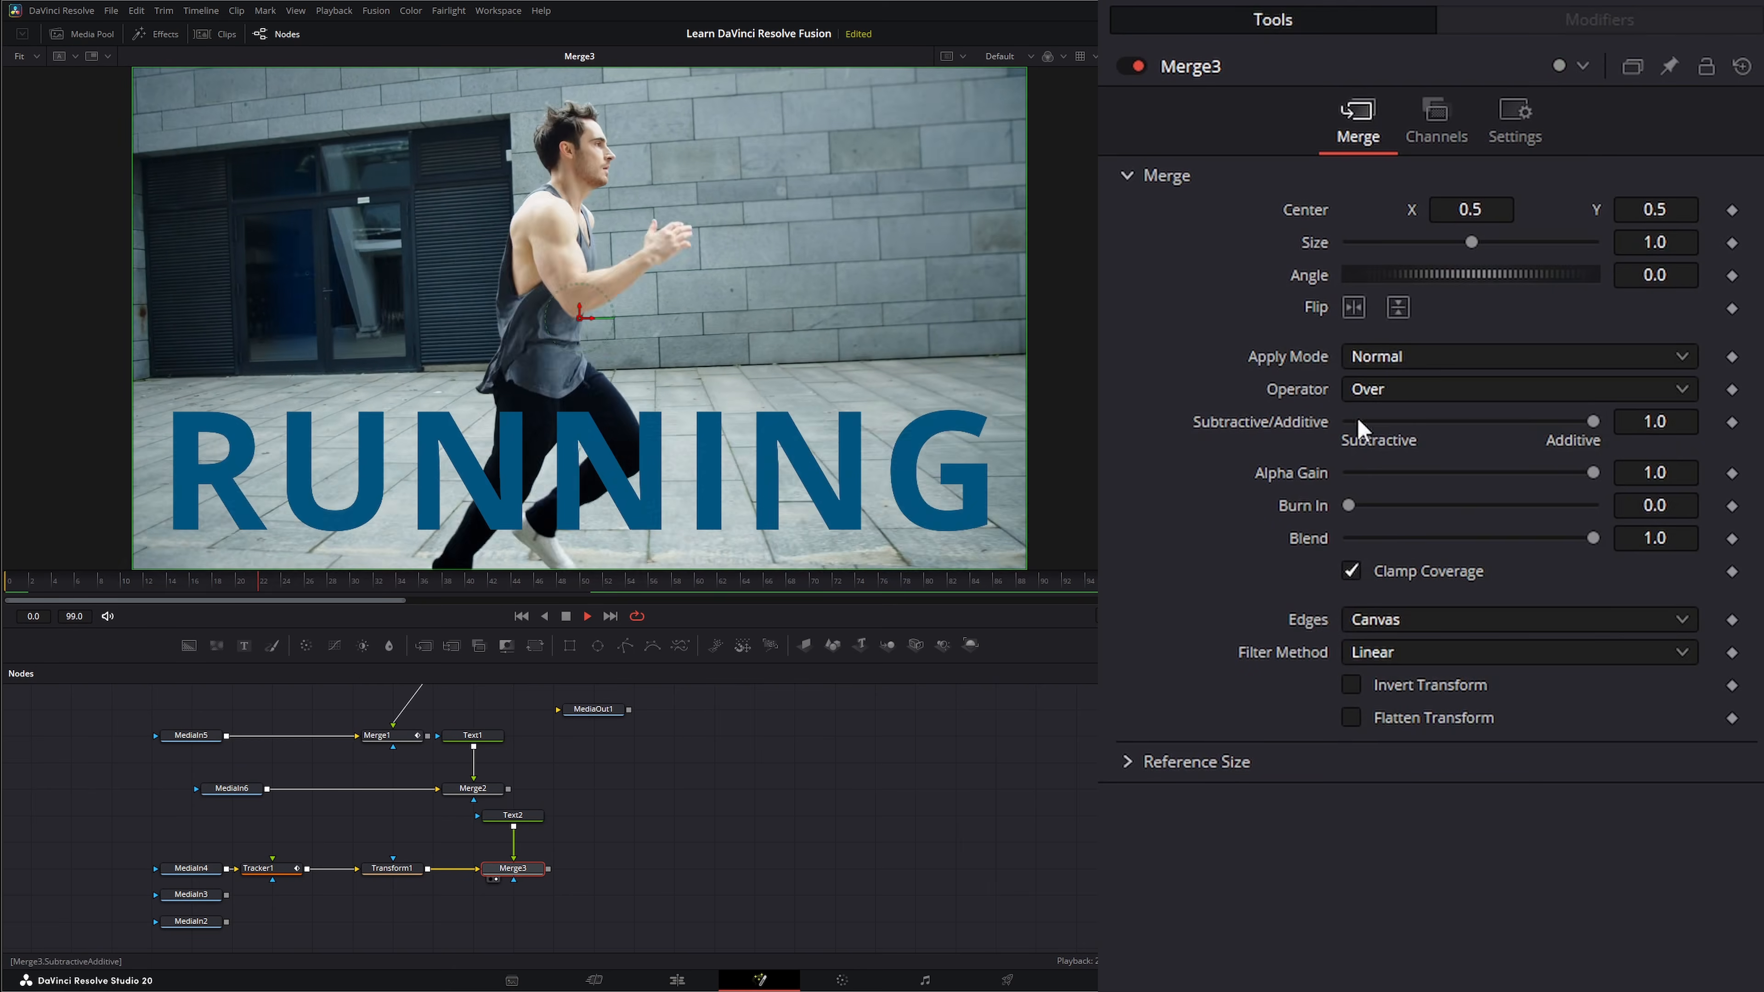
{"action": "left_click", "coordinate": [1389, 355]}
{"action": "left_click", "coordinate": [1422, 514]}
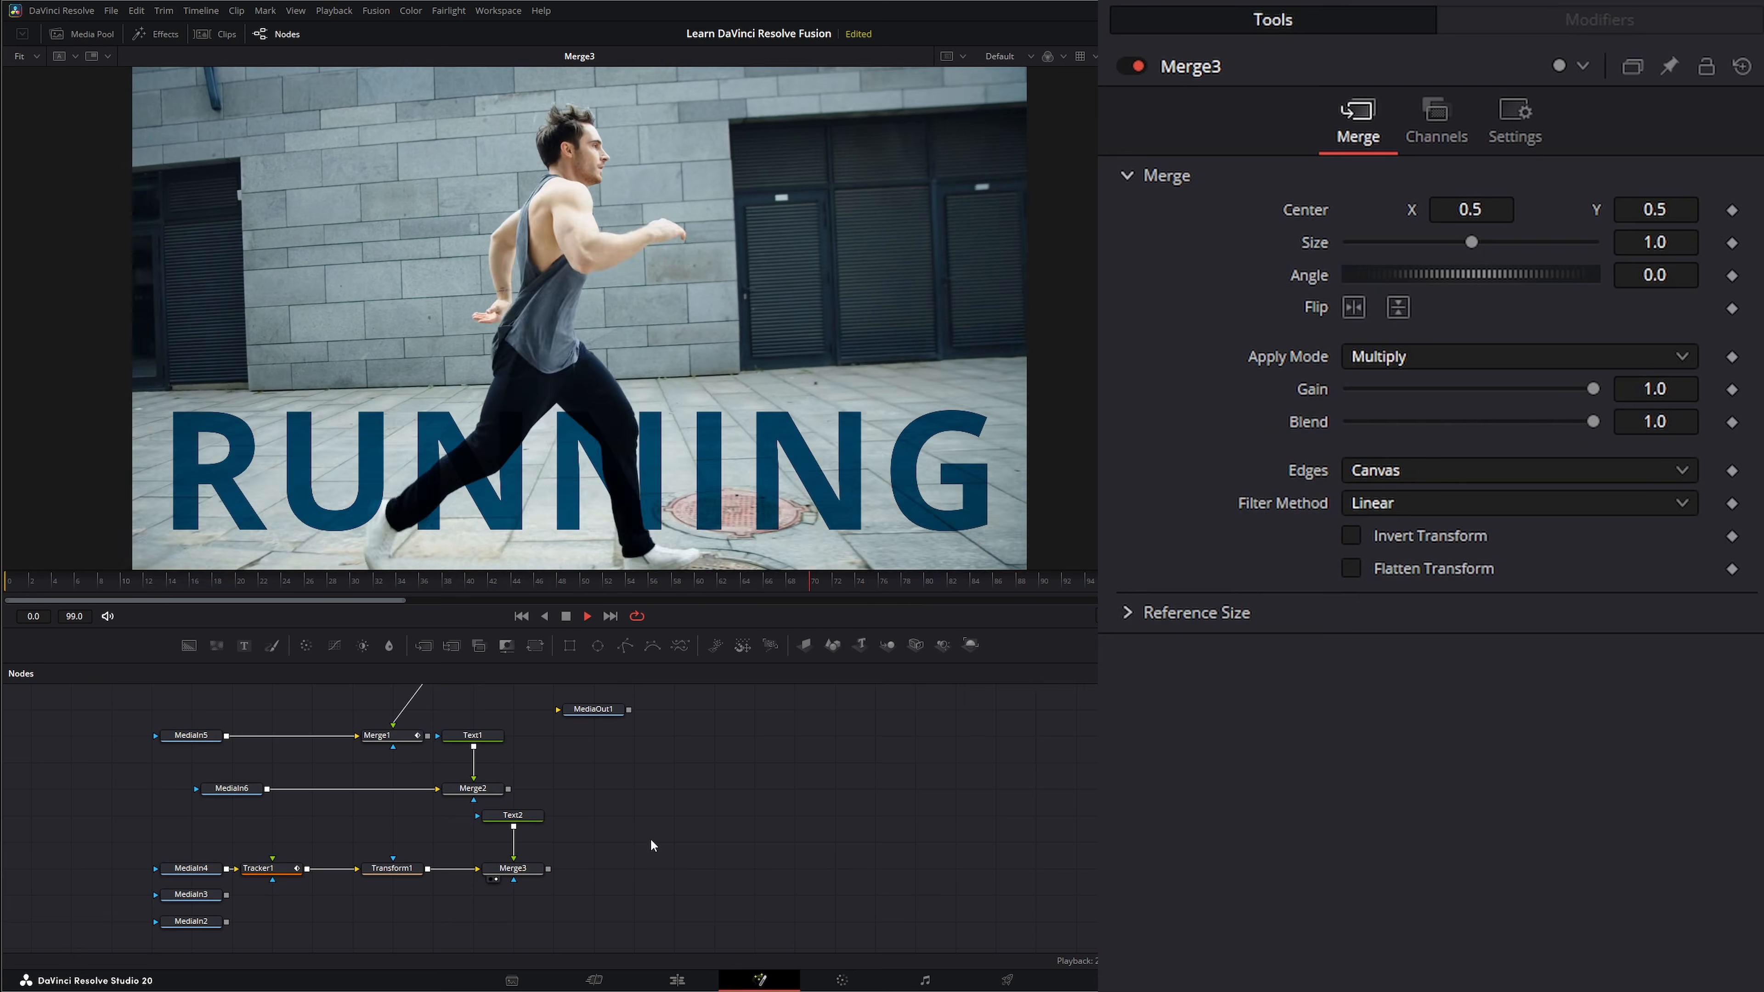
Connect Merge3's Center to the tracked path Tracker1IntelliTrack1Path1.
{"action": "left_click", "coordinate": [516, 819]}
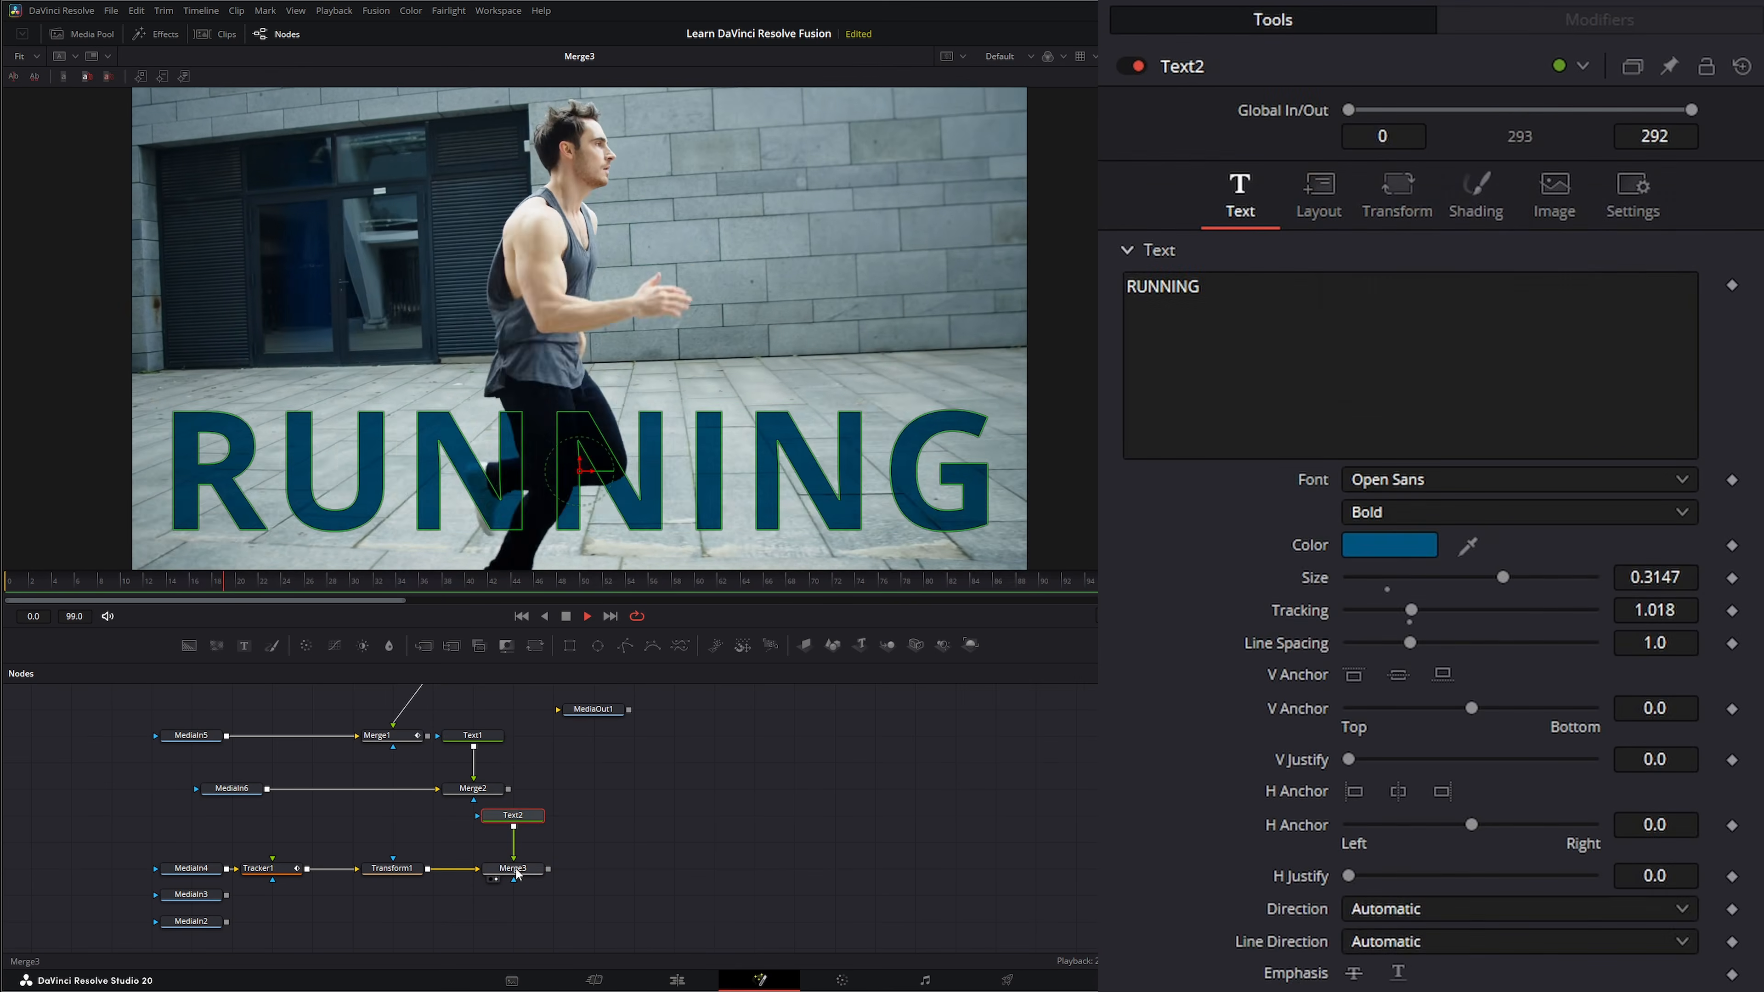
{"action": "left_click", "coordinate": [522, 873]}
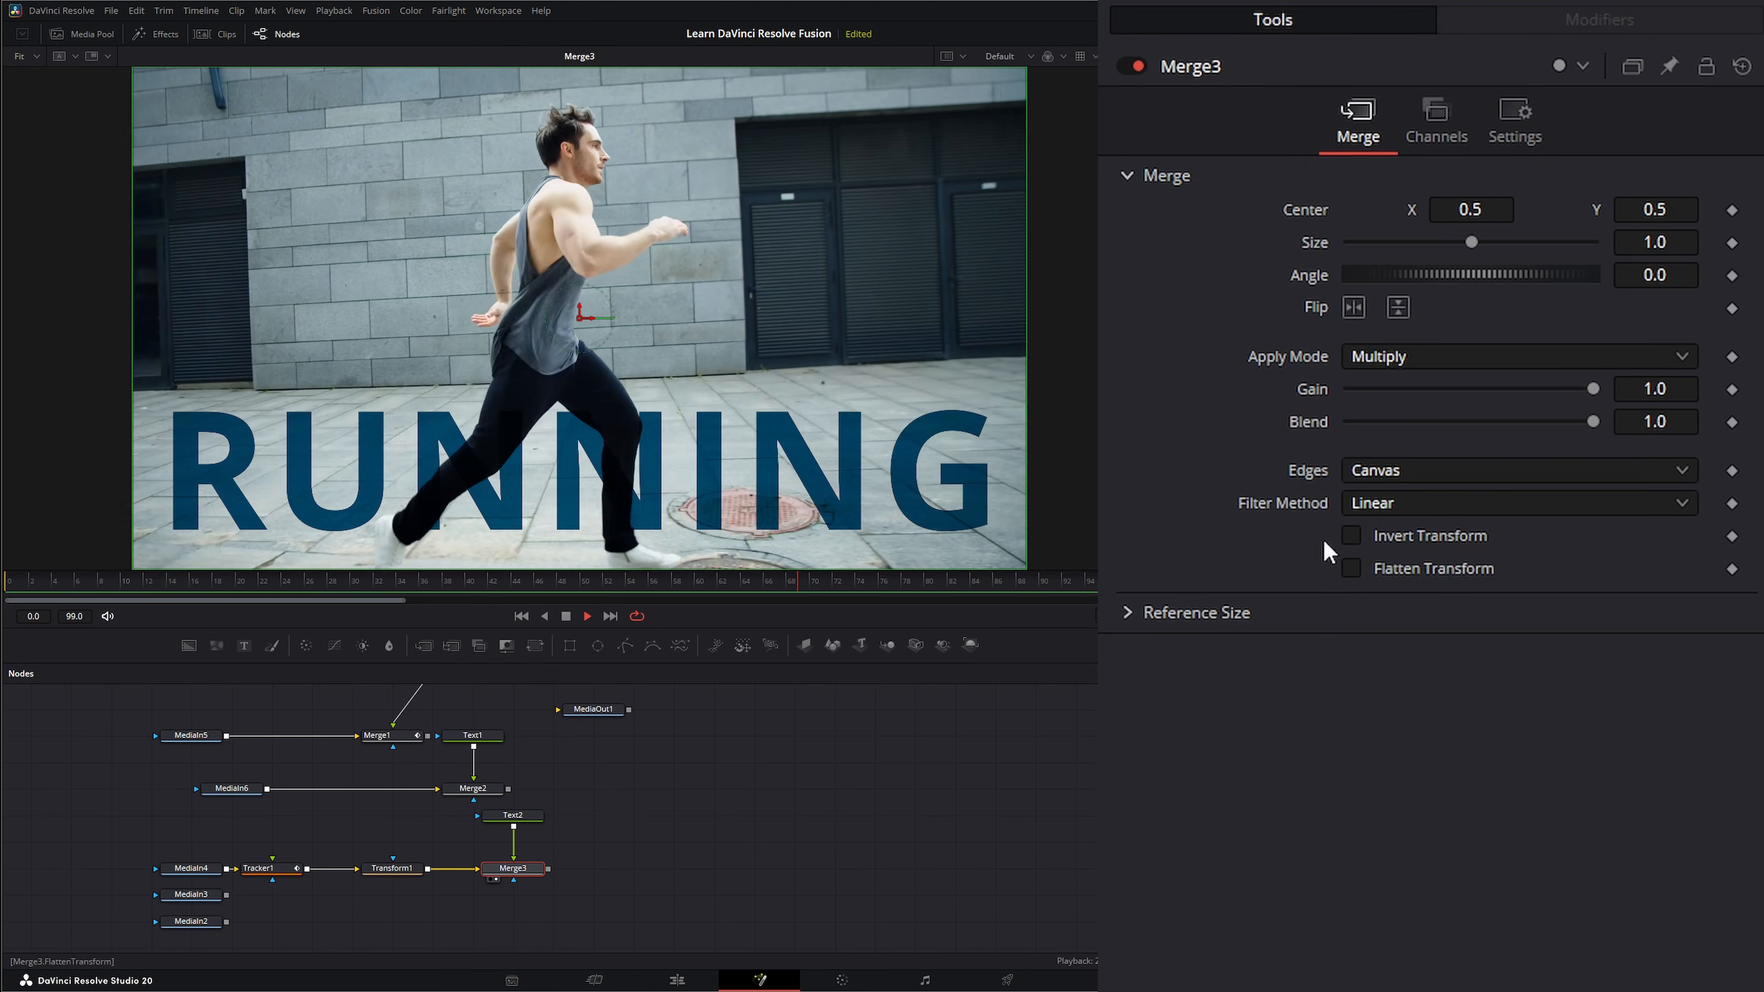
{"action": "right_click", "coordinate": [1294, 211]}
{"action": "mouse_move", "coordinate": [1371, 348]}
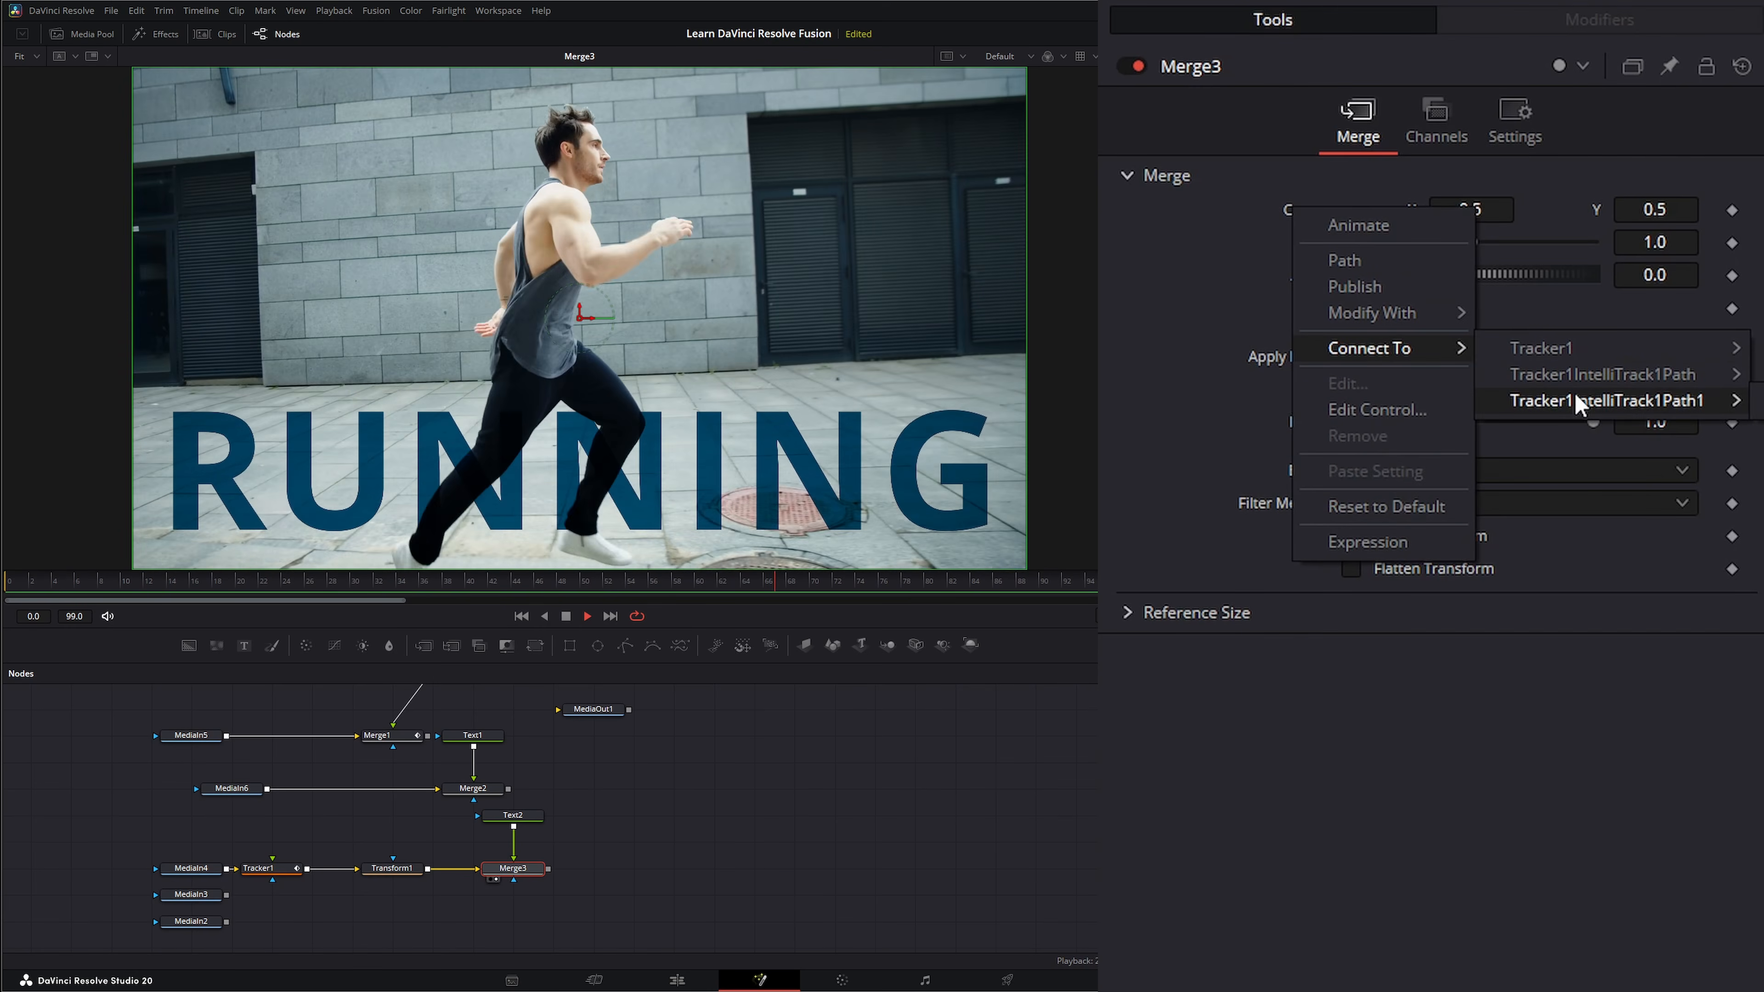
{"action": "left_click", "coordinate": [1759, 401]}
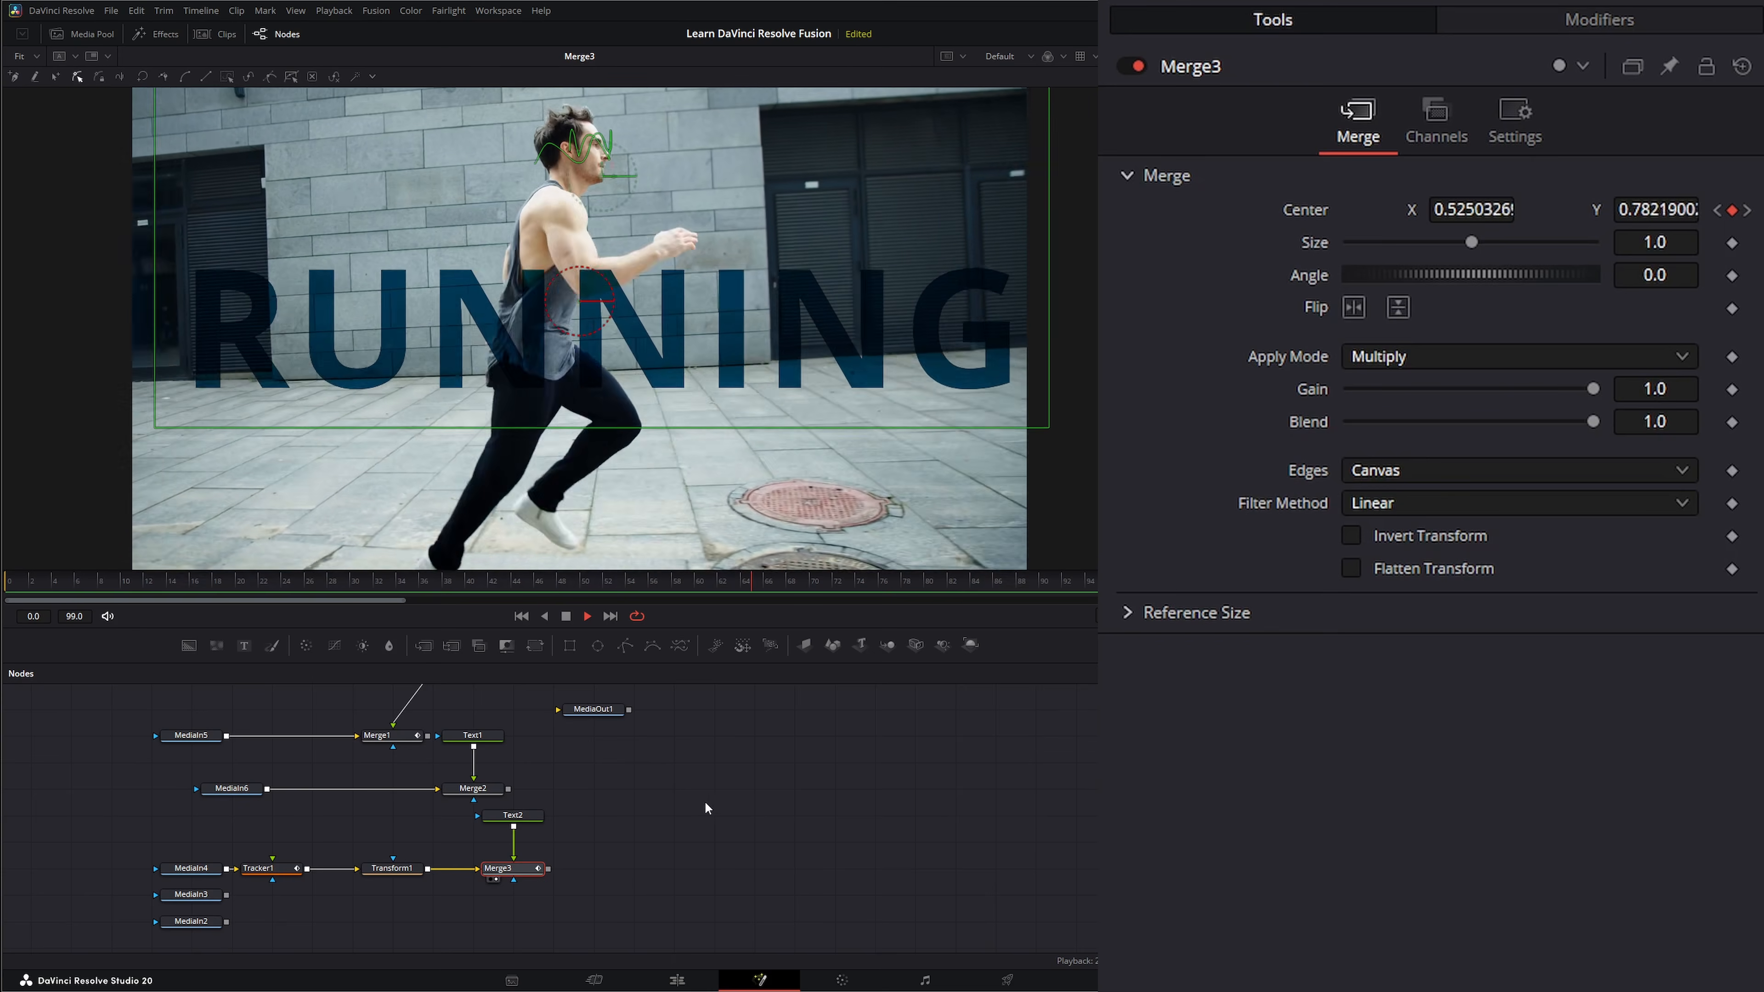
Insert a Transform node between Text2 and Merge3, lower the text with Center Y 0.187, and stop playback.
{"action": "left_click", "coordinate": [514, 817]}
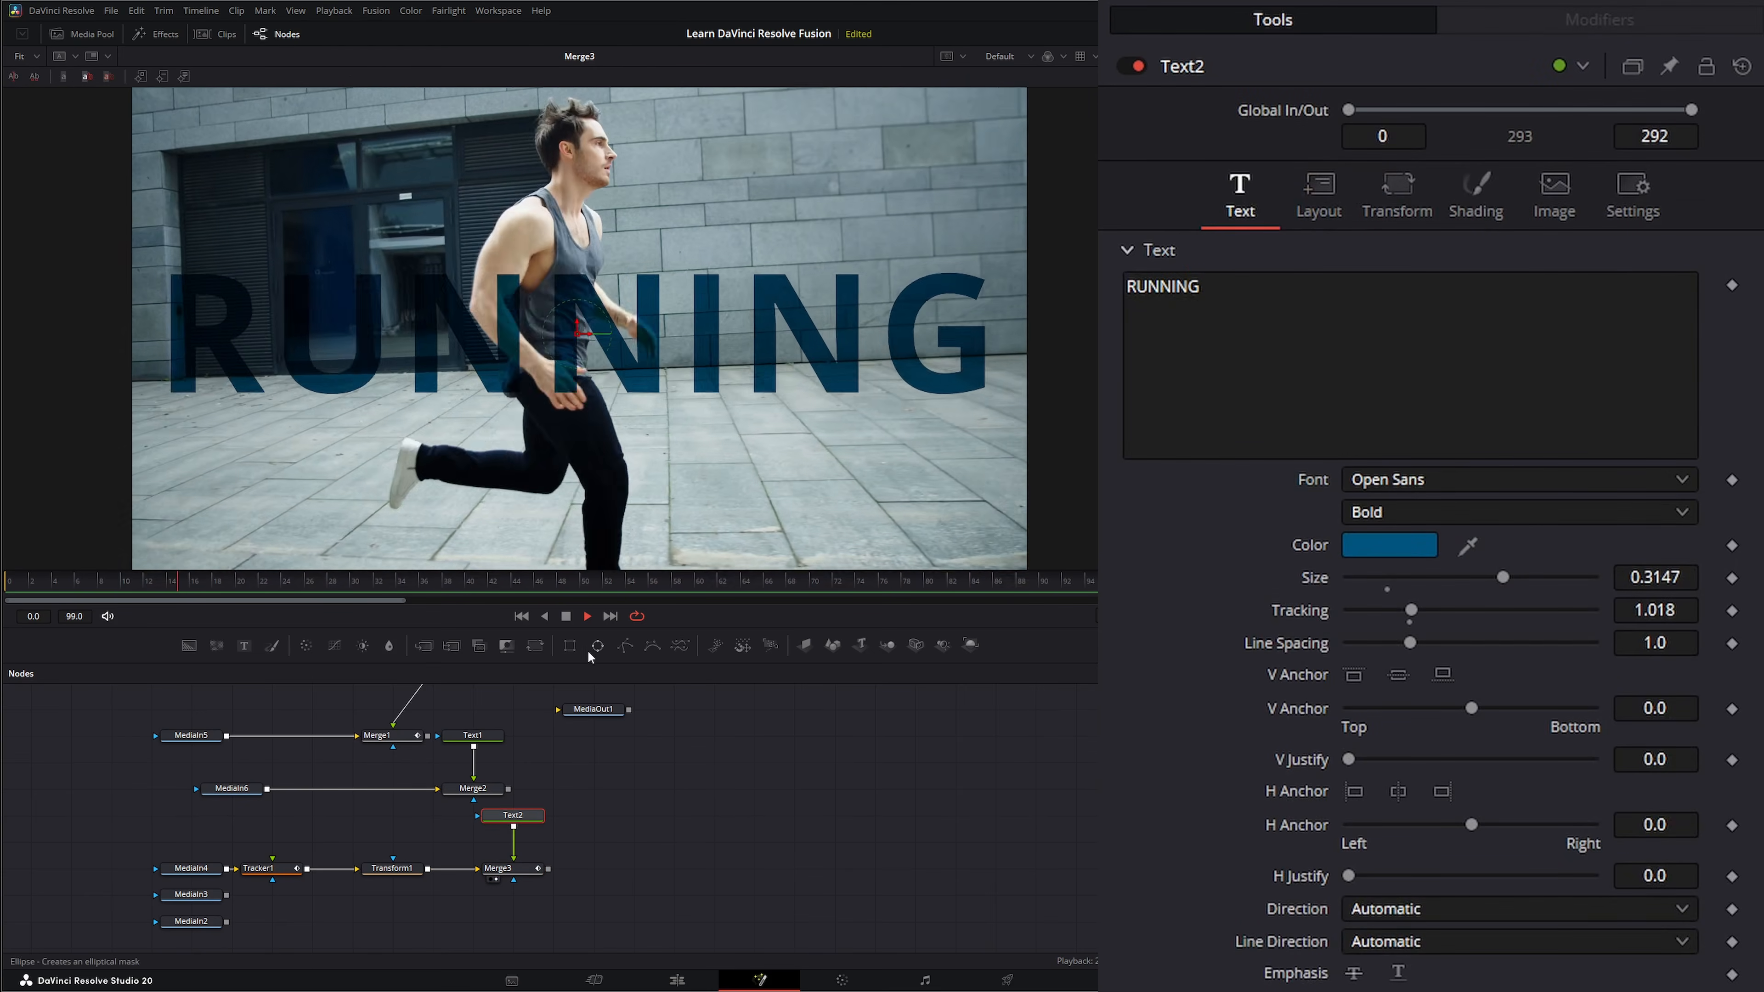
{"action": "left_click", "coordinate": [536, 647]}
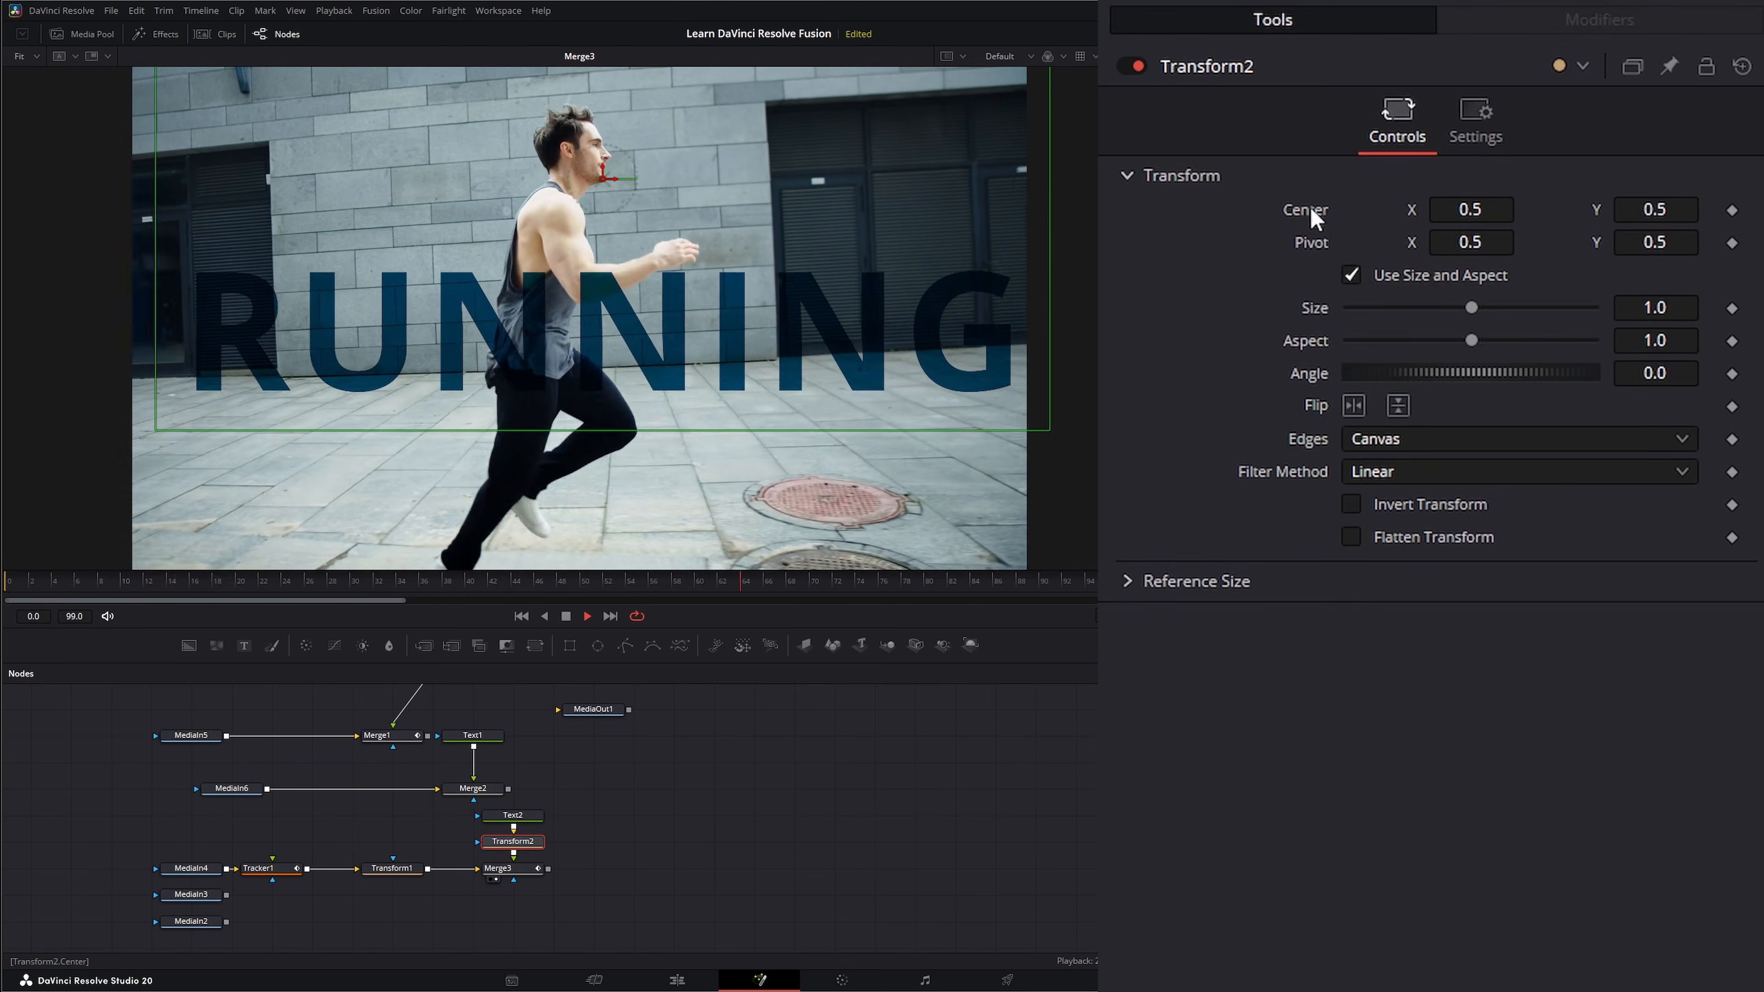
{"action": "left_click_drag", "start_coordinate": [1688, 210], "coordinate": [1472, 210]}
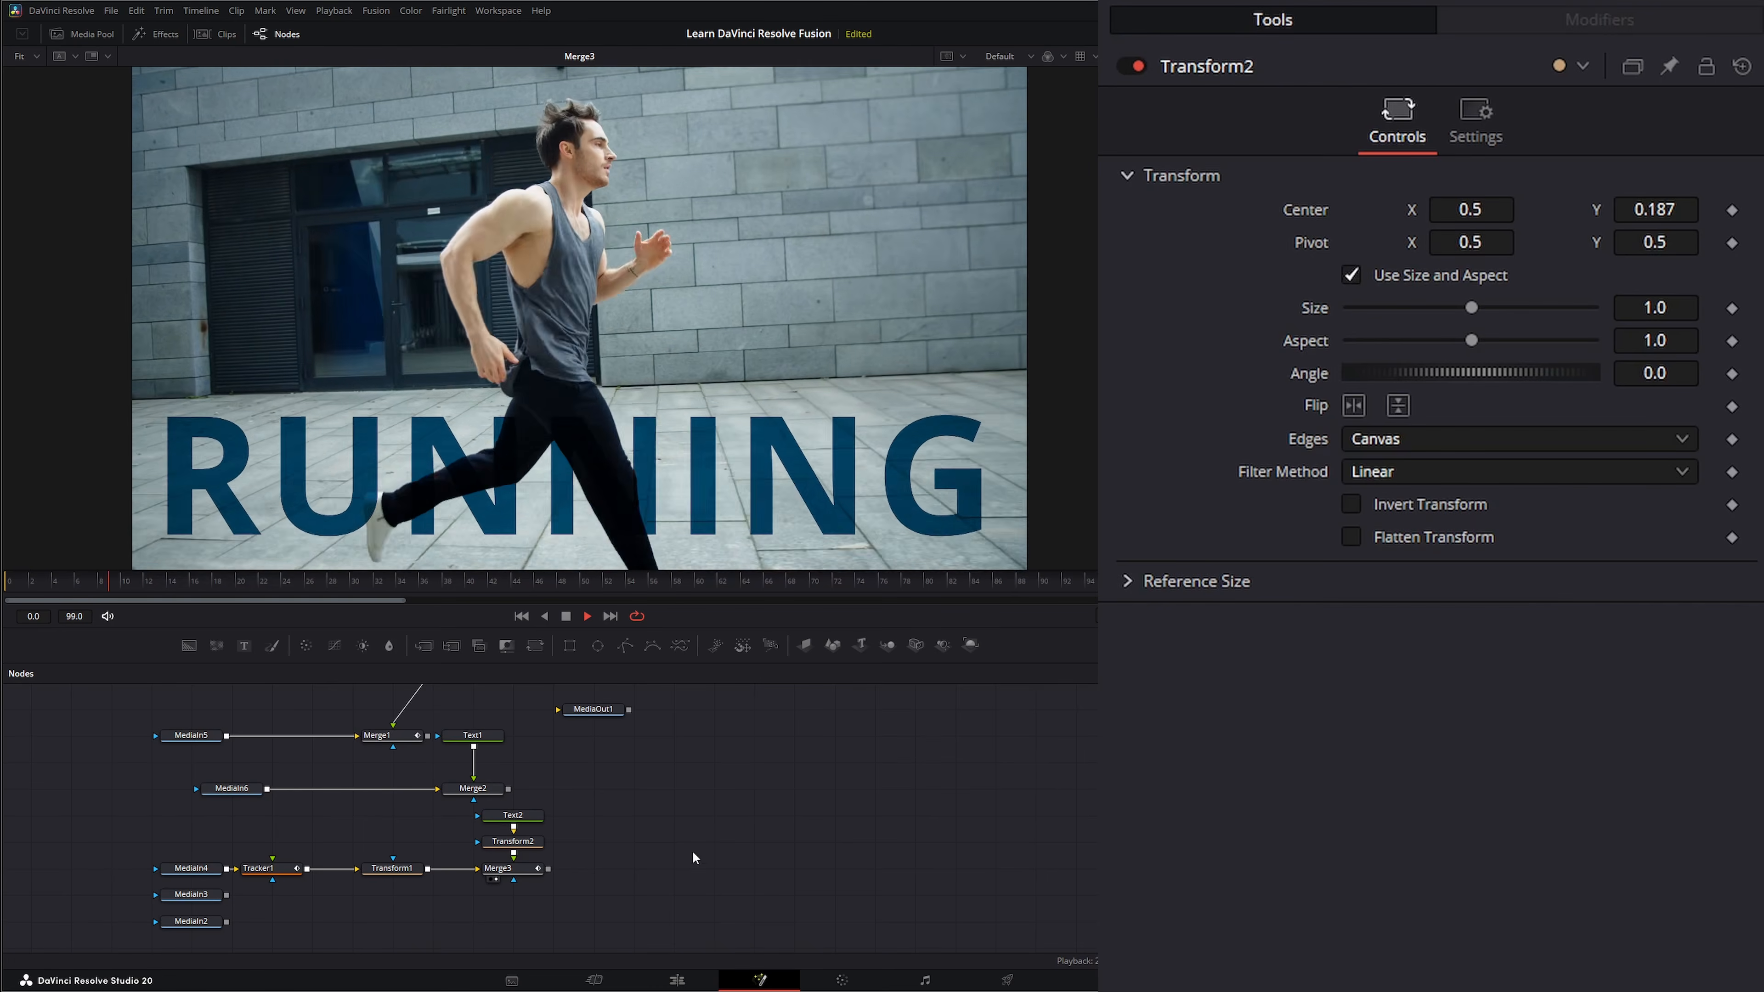
{"action": "left_click", "coordinate": [566, 617]}
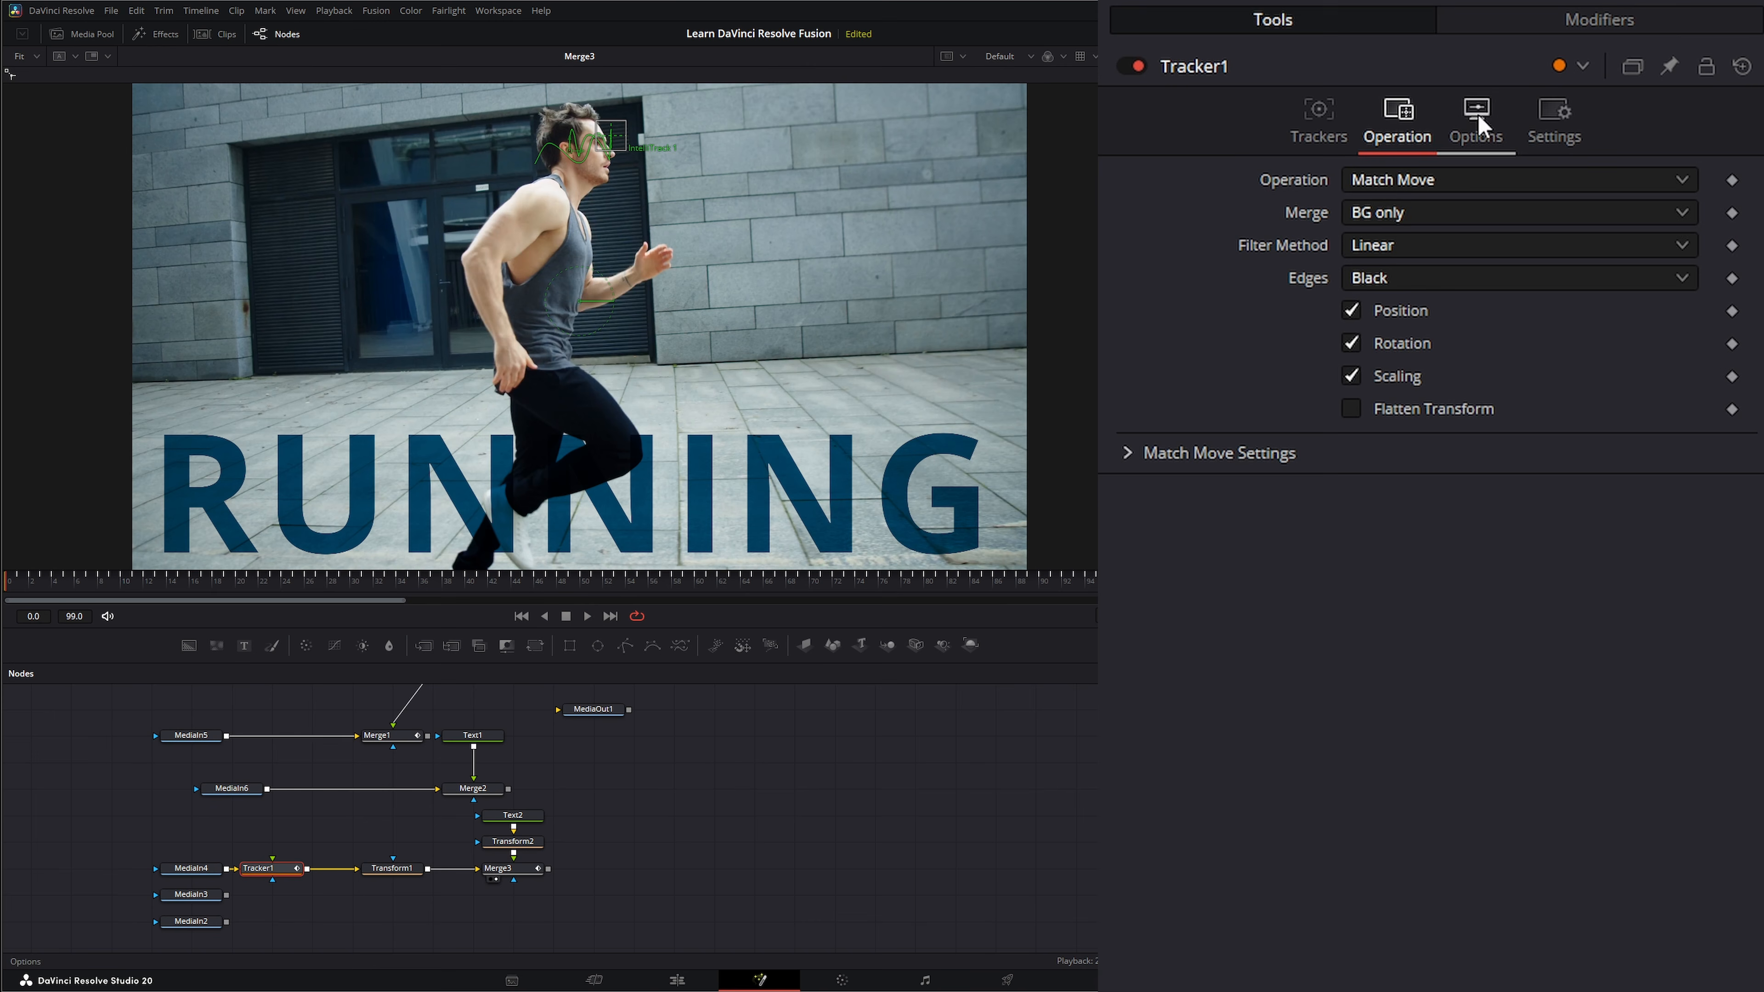
{"action": "left_click", "coordinate": [1393, 182]}
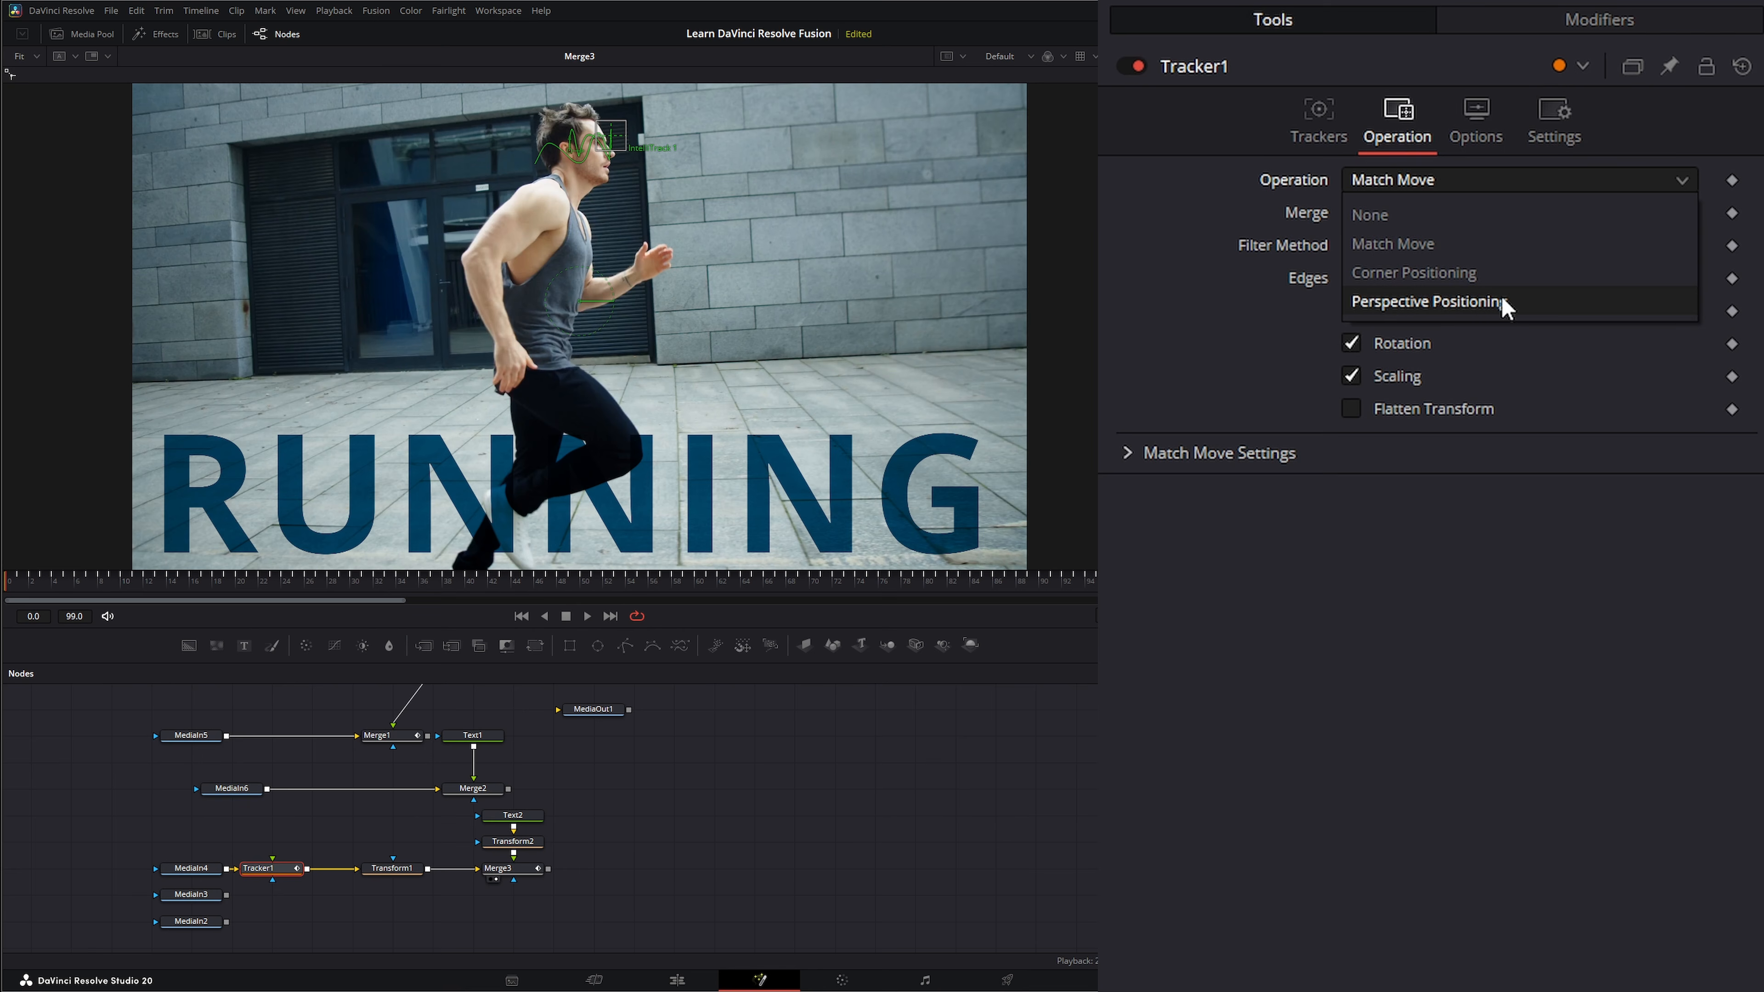
{"action": "left_click", "coordinate": [607, 868]}
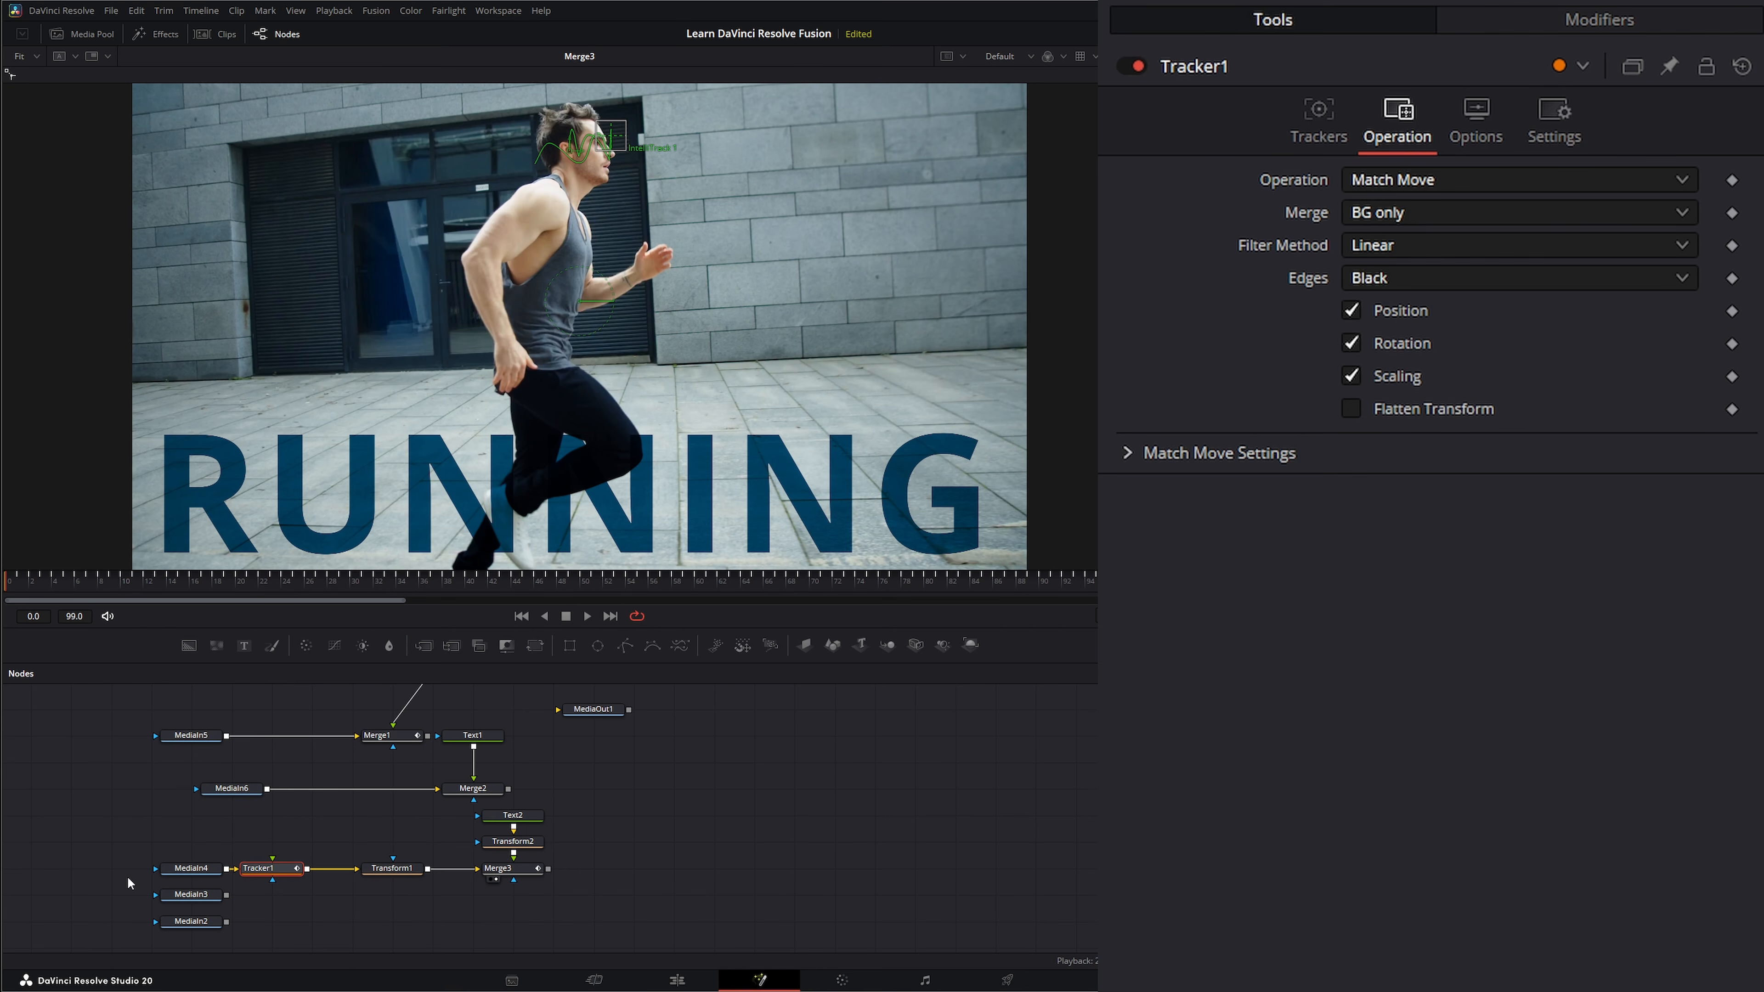
{"action": "left_click_drag", "start_coordinate": [128, 878], "coordinate": [652, 699]}
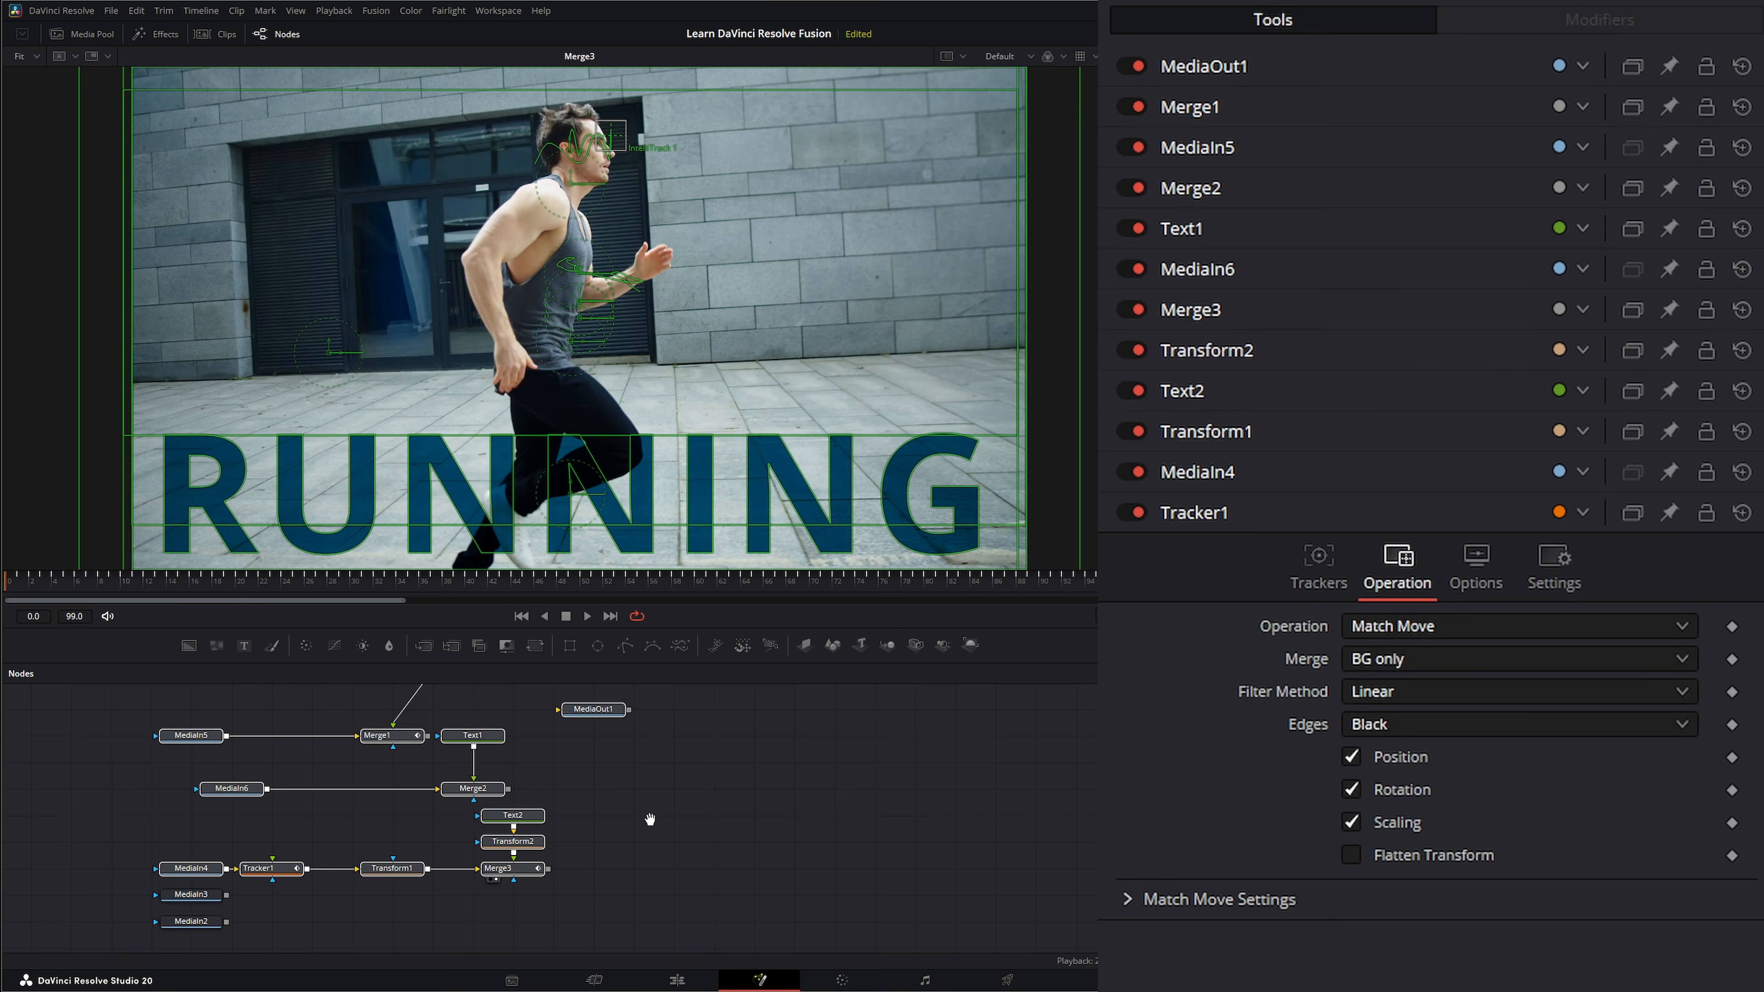
Space MediaIn3 and MediaIn2 apart below the running-man nodes, and preview MediaIn3 in the viewer before returning to the first frame.
{"action": "left_click_drag", "start_coordinate": [650, 820], "coordinate": [651, 671]}
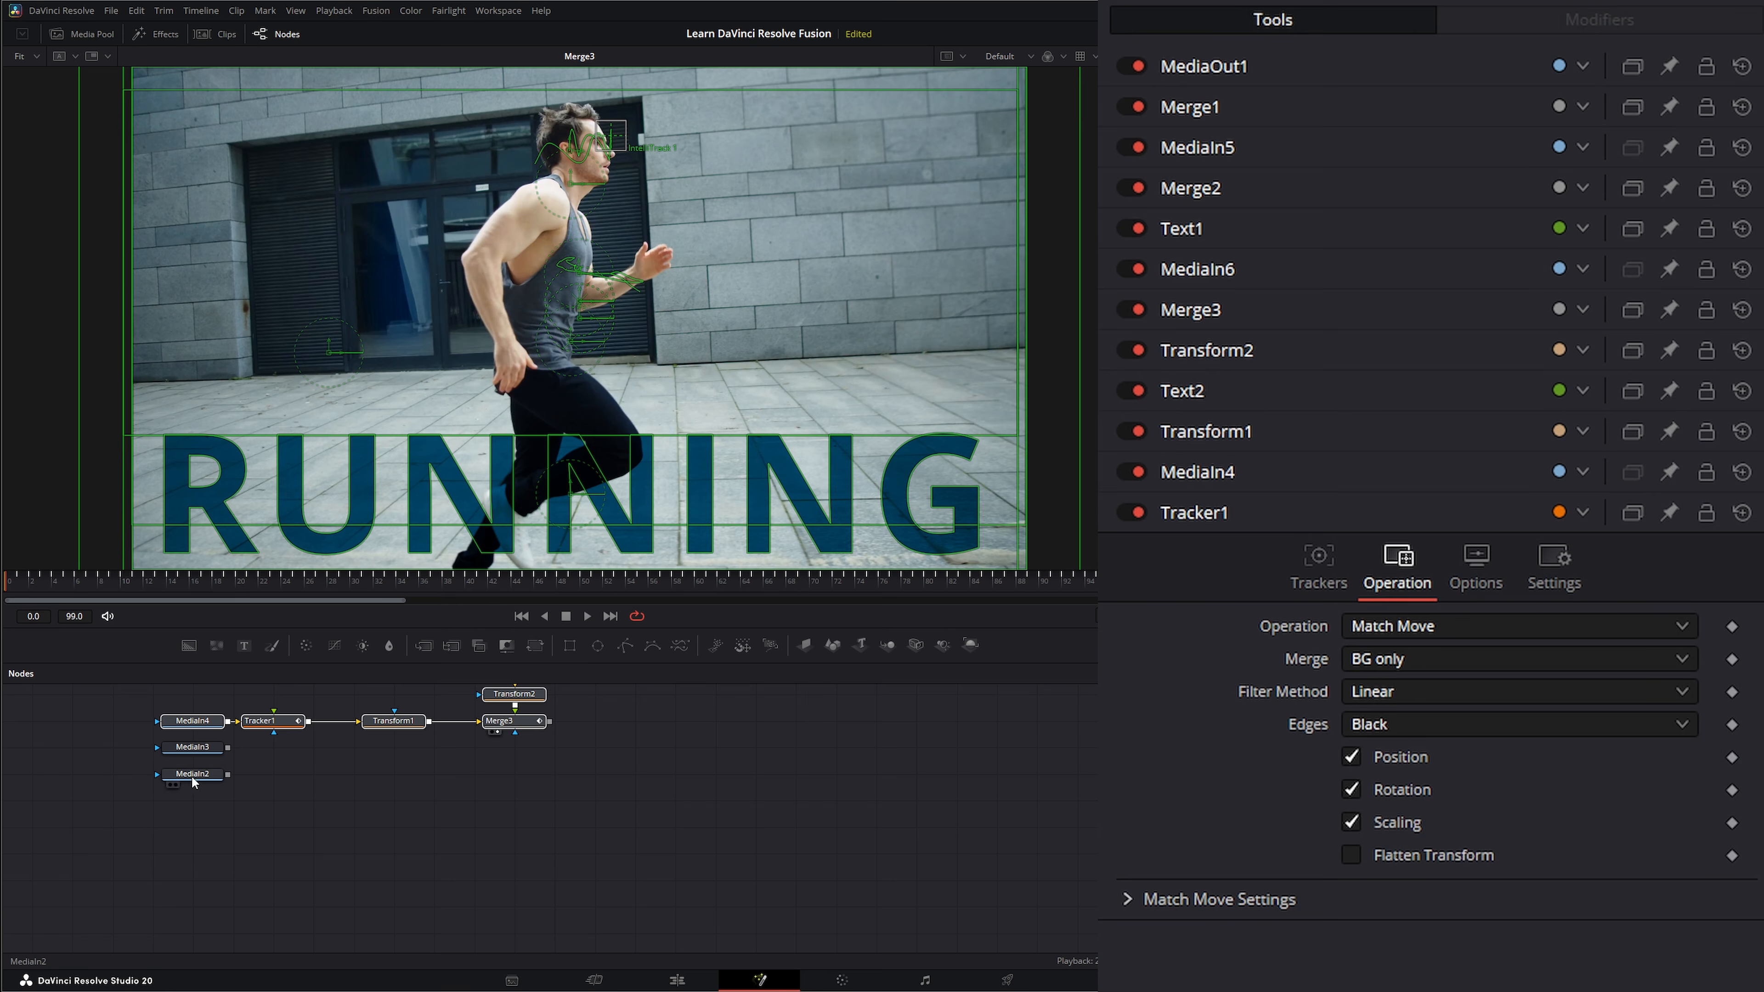
{"action": "left_click_drag", "start_coordinate": [187, 918], "coordinate": [188, 945]}
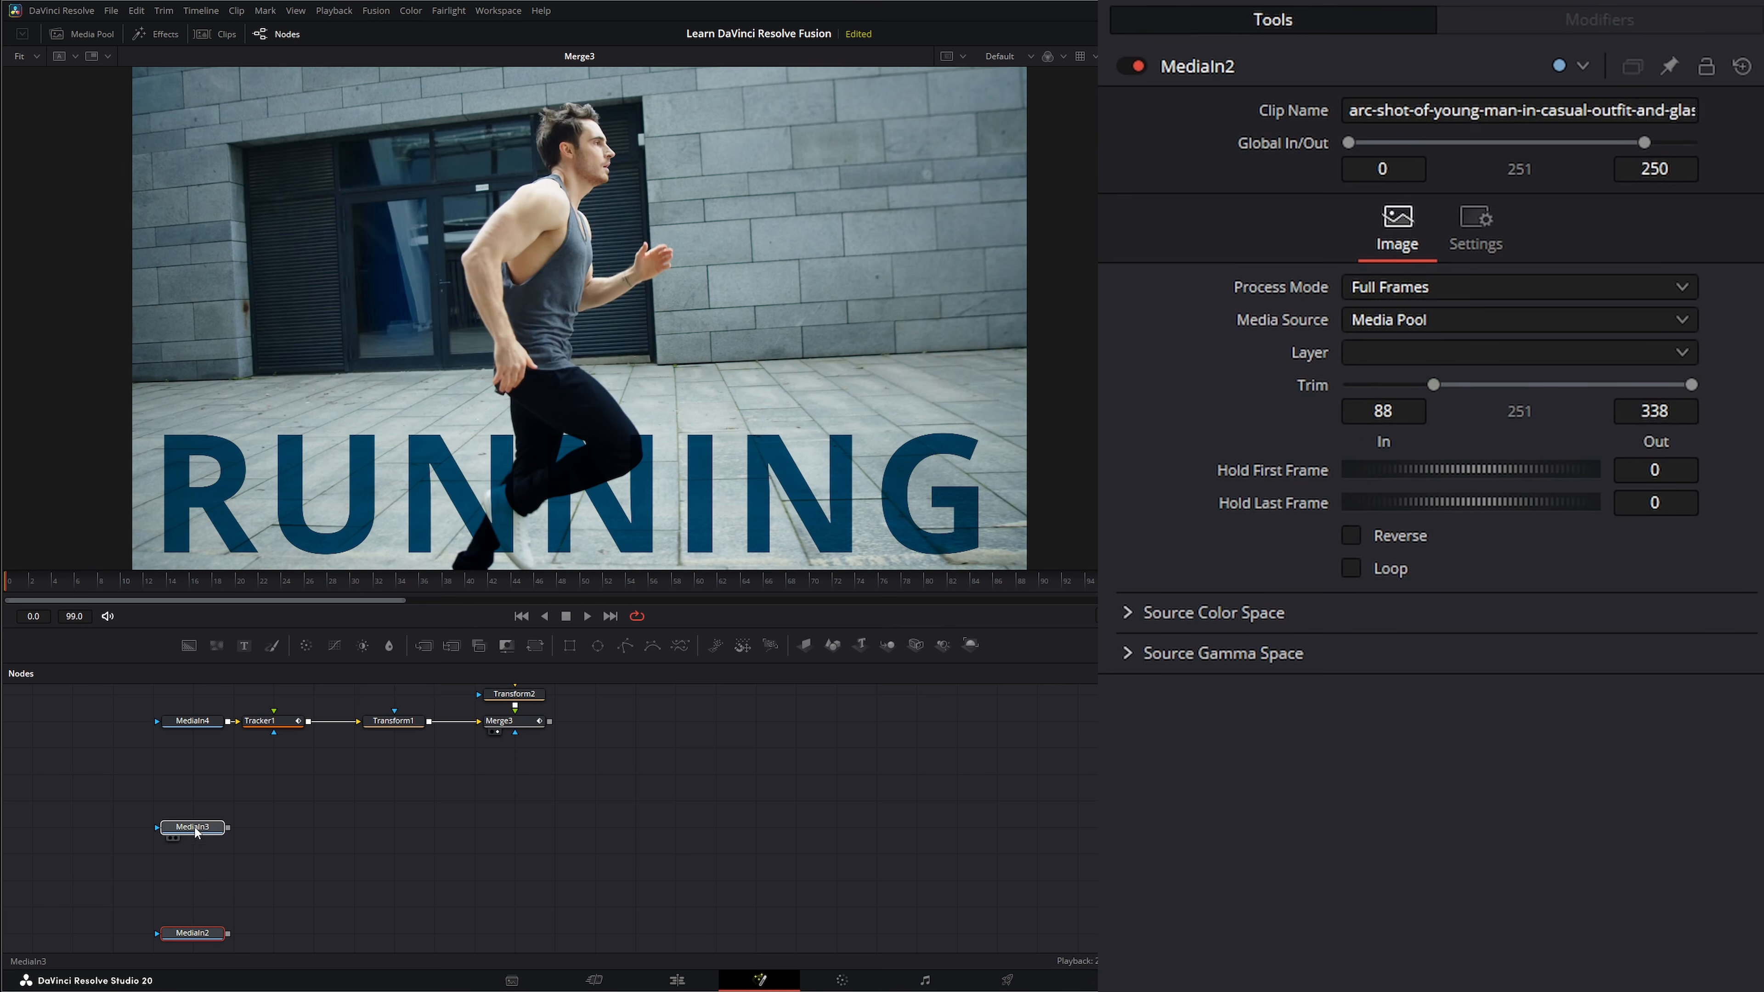
{"action": "left_click_drag", "start_coordinate": [197, 834], "coordinate": [208, 851]}
{"action": "key", "text": "1"}
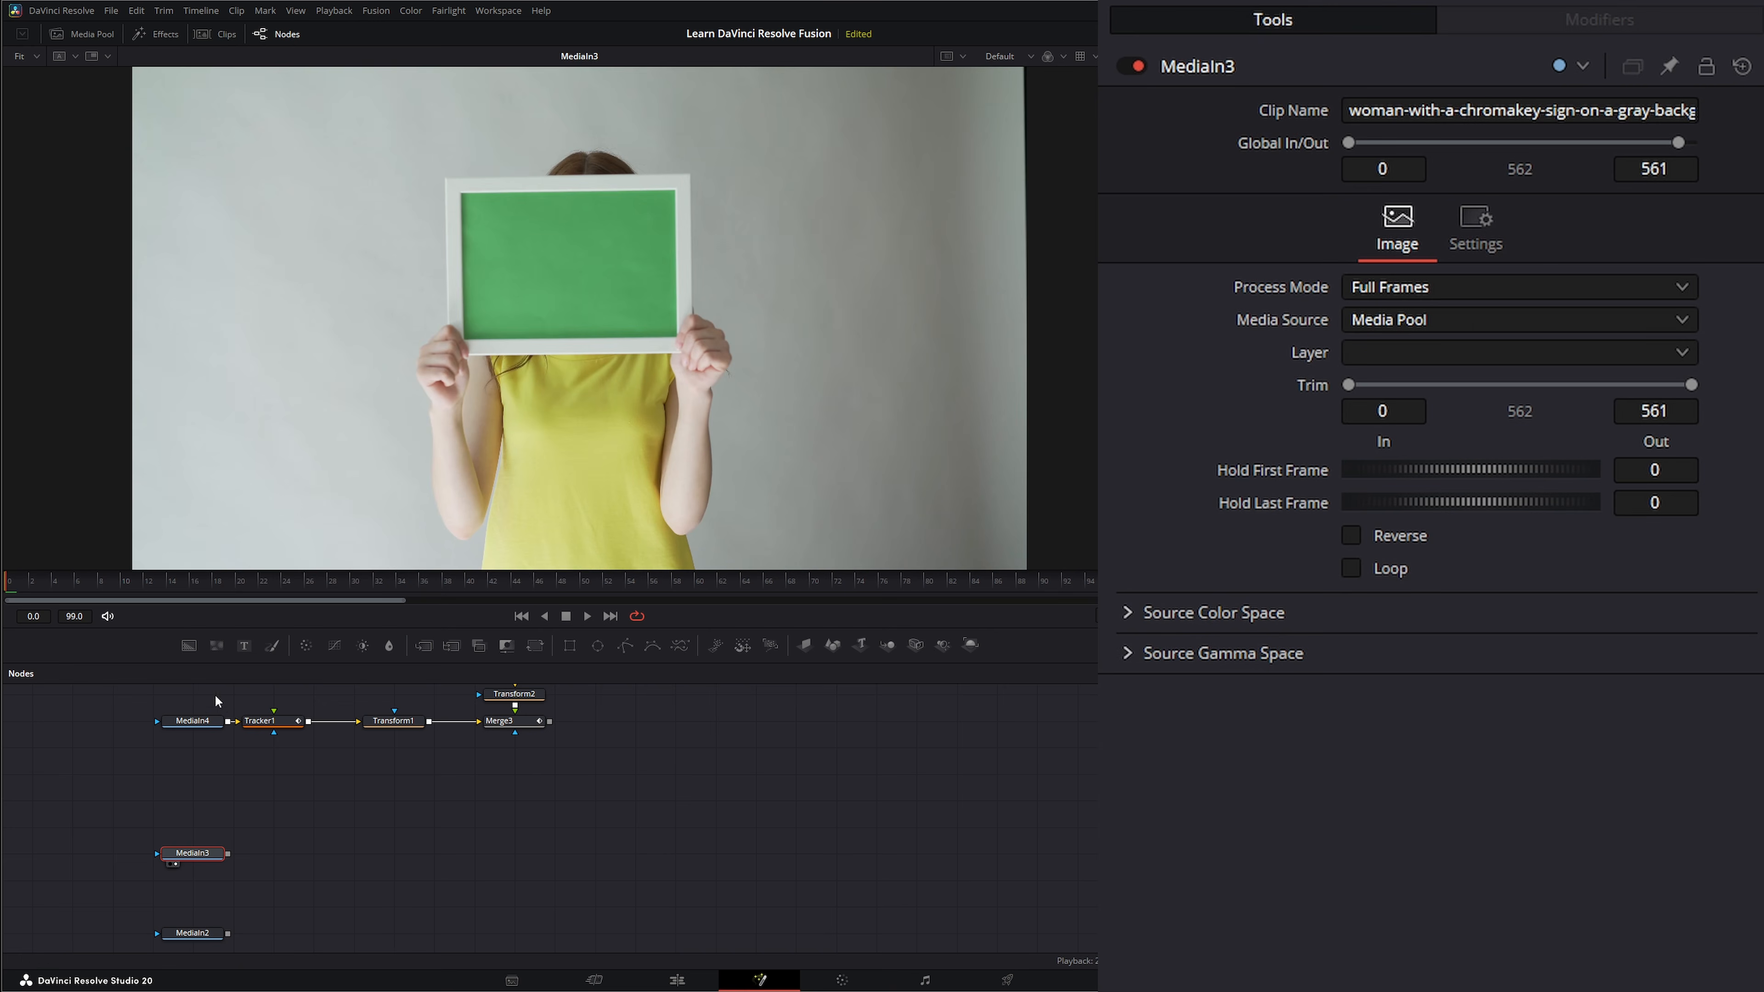
{"action": "left_click", "coordinate": [585, 616]}
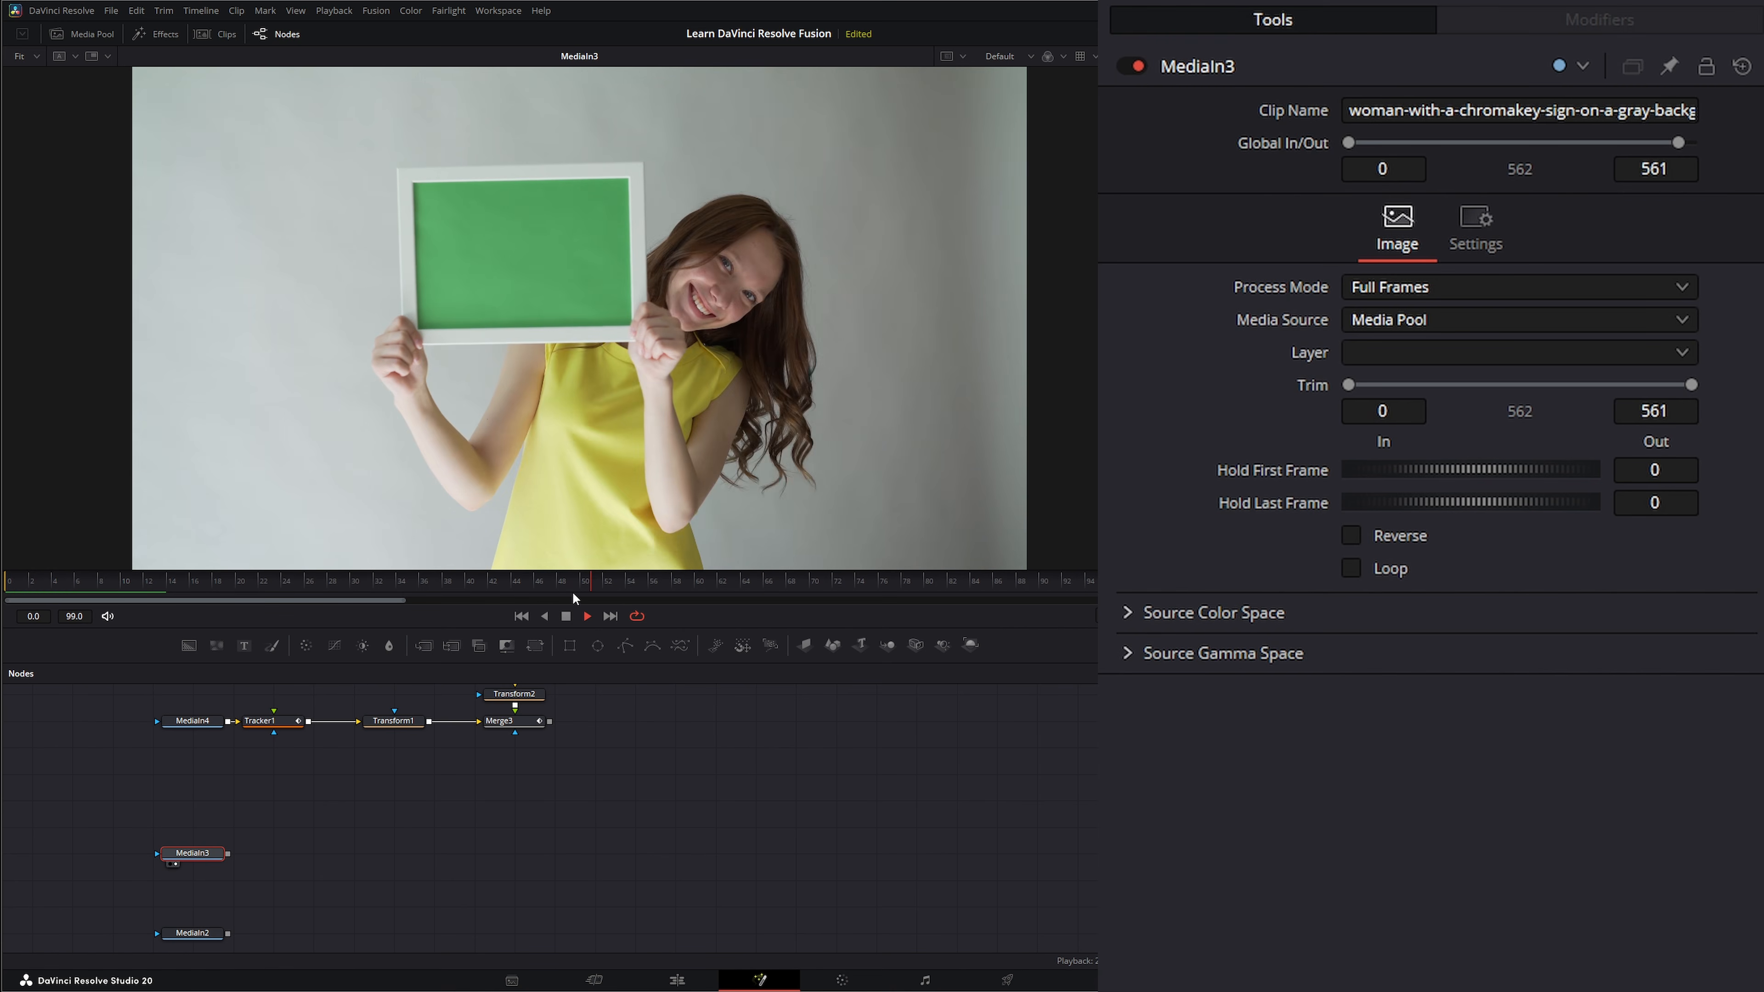
{"action": "left_click", "coordinate": [566, 616]}
{"action": "left_click", "coordinate": [521, 616]}
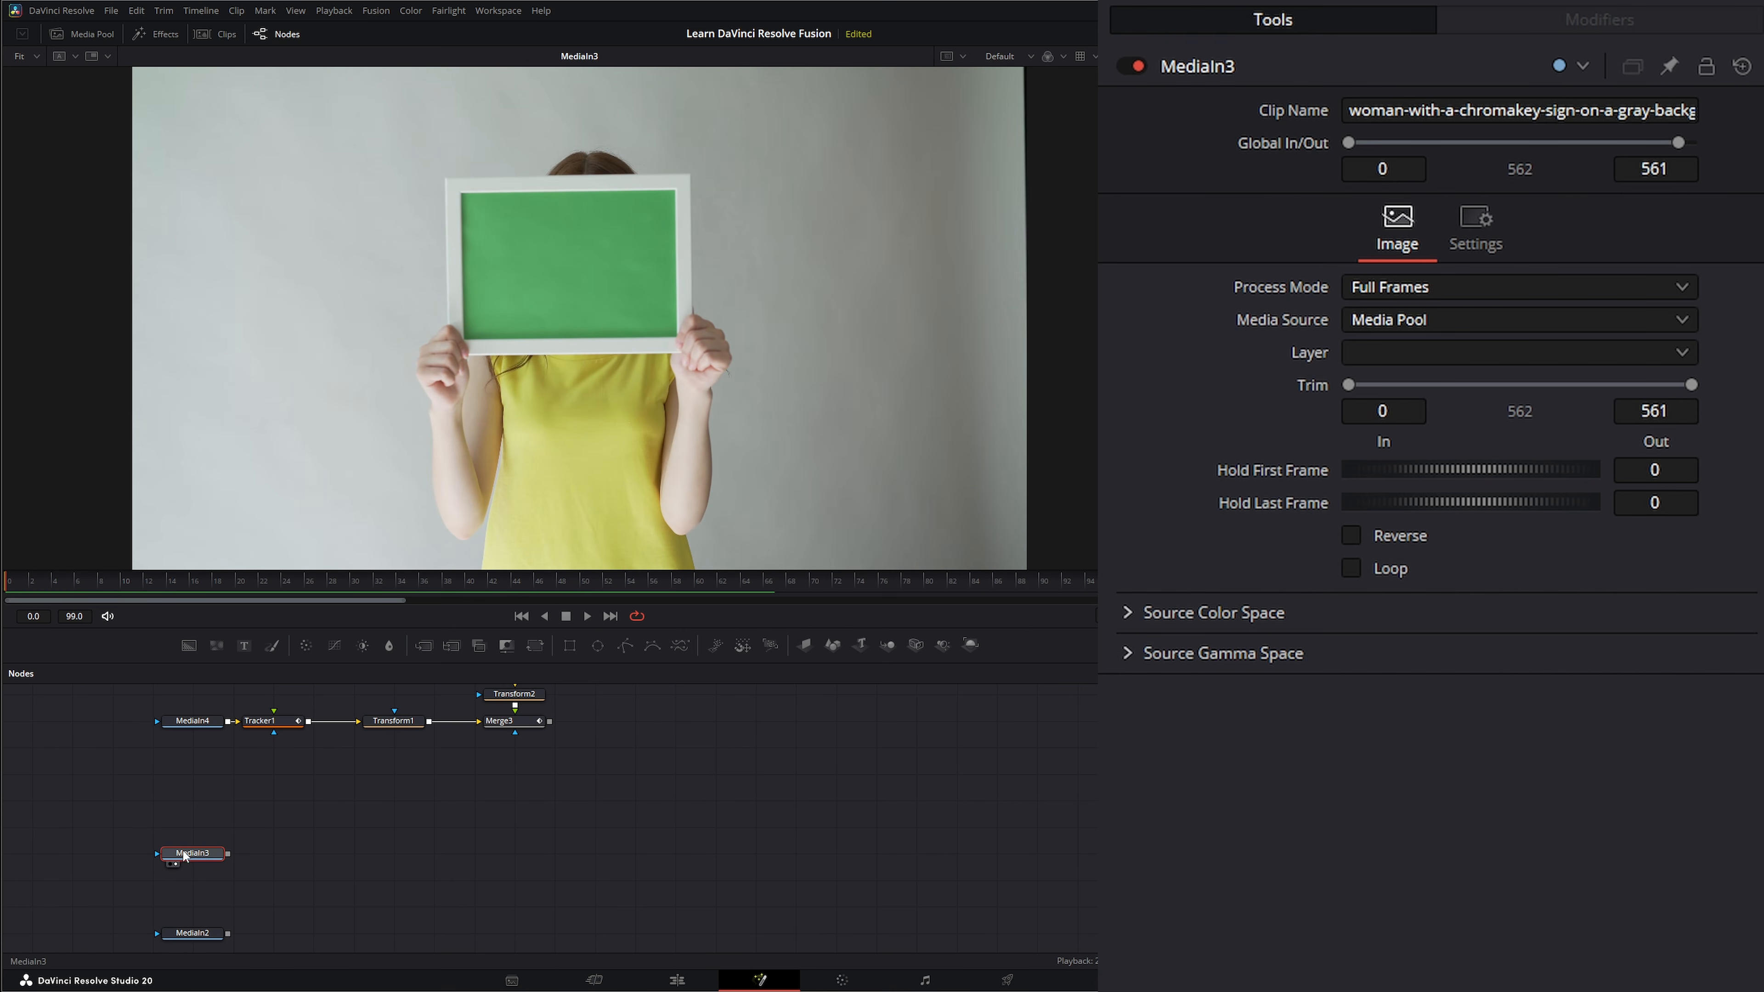
Add a Tracker node after MediaIn3 and place IntelliTrack 1 on the upper-left corner of the green sign.
{"action": "key", "text": "shift+space"}
{"action": "type", "text": "tr"}
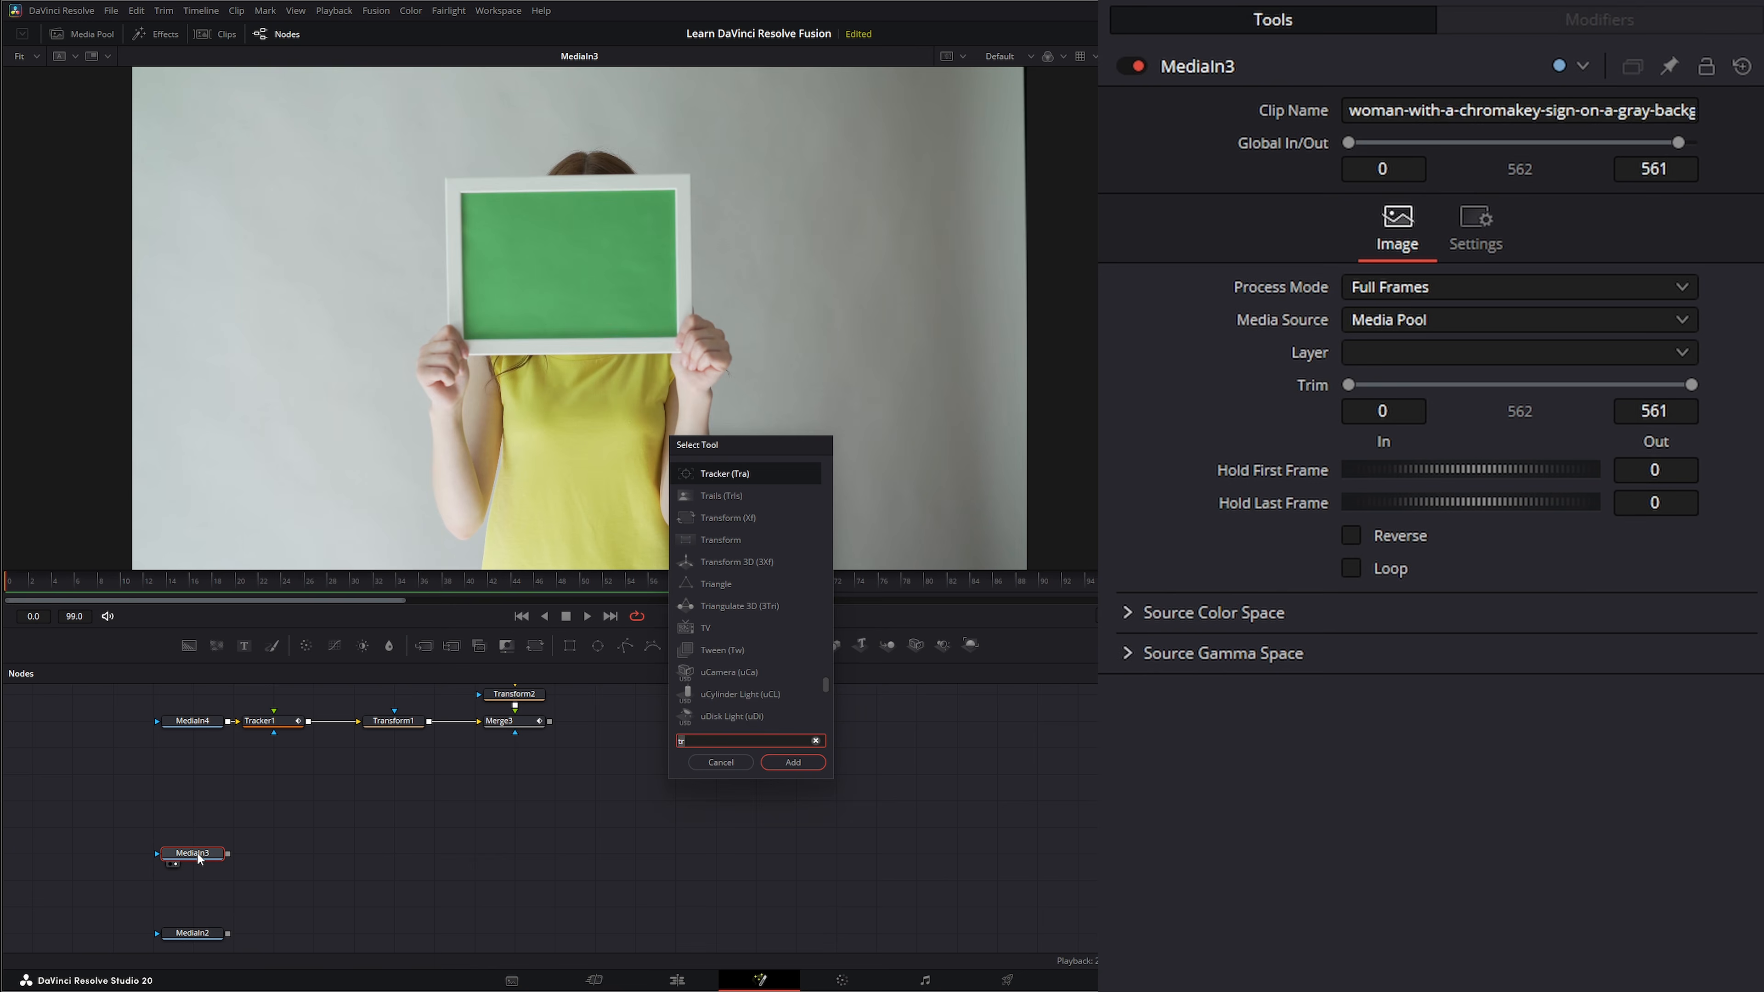
{"action": "key", "text": "Return"}
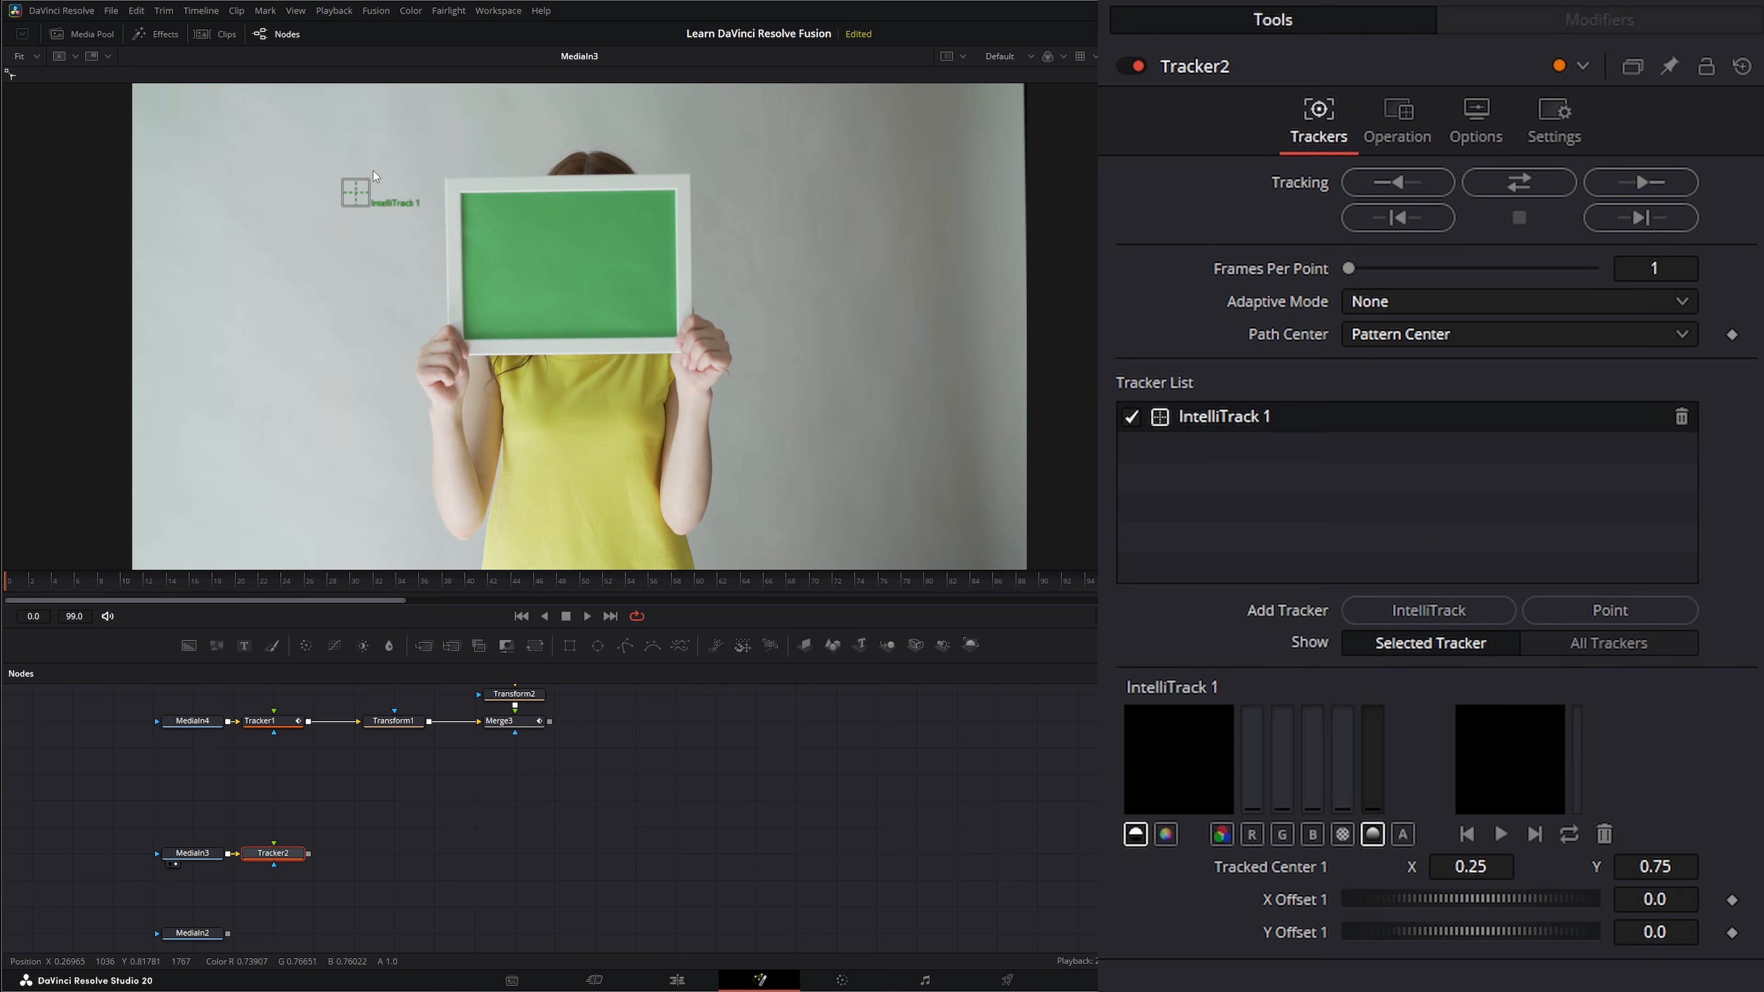
{"action": "left_click_drag", "start_coordinate": [363, 210], "coordinate": [468, 200]}
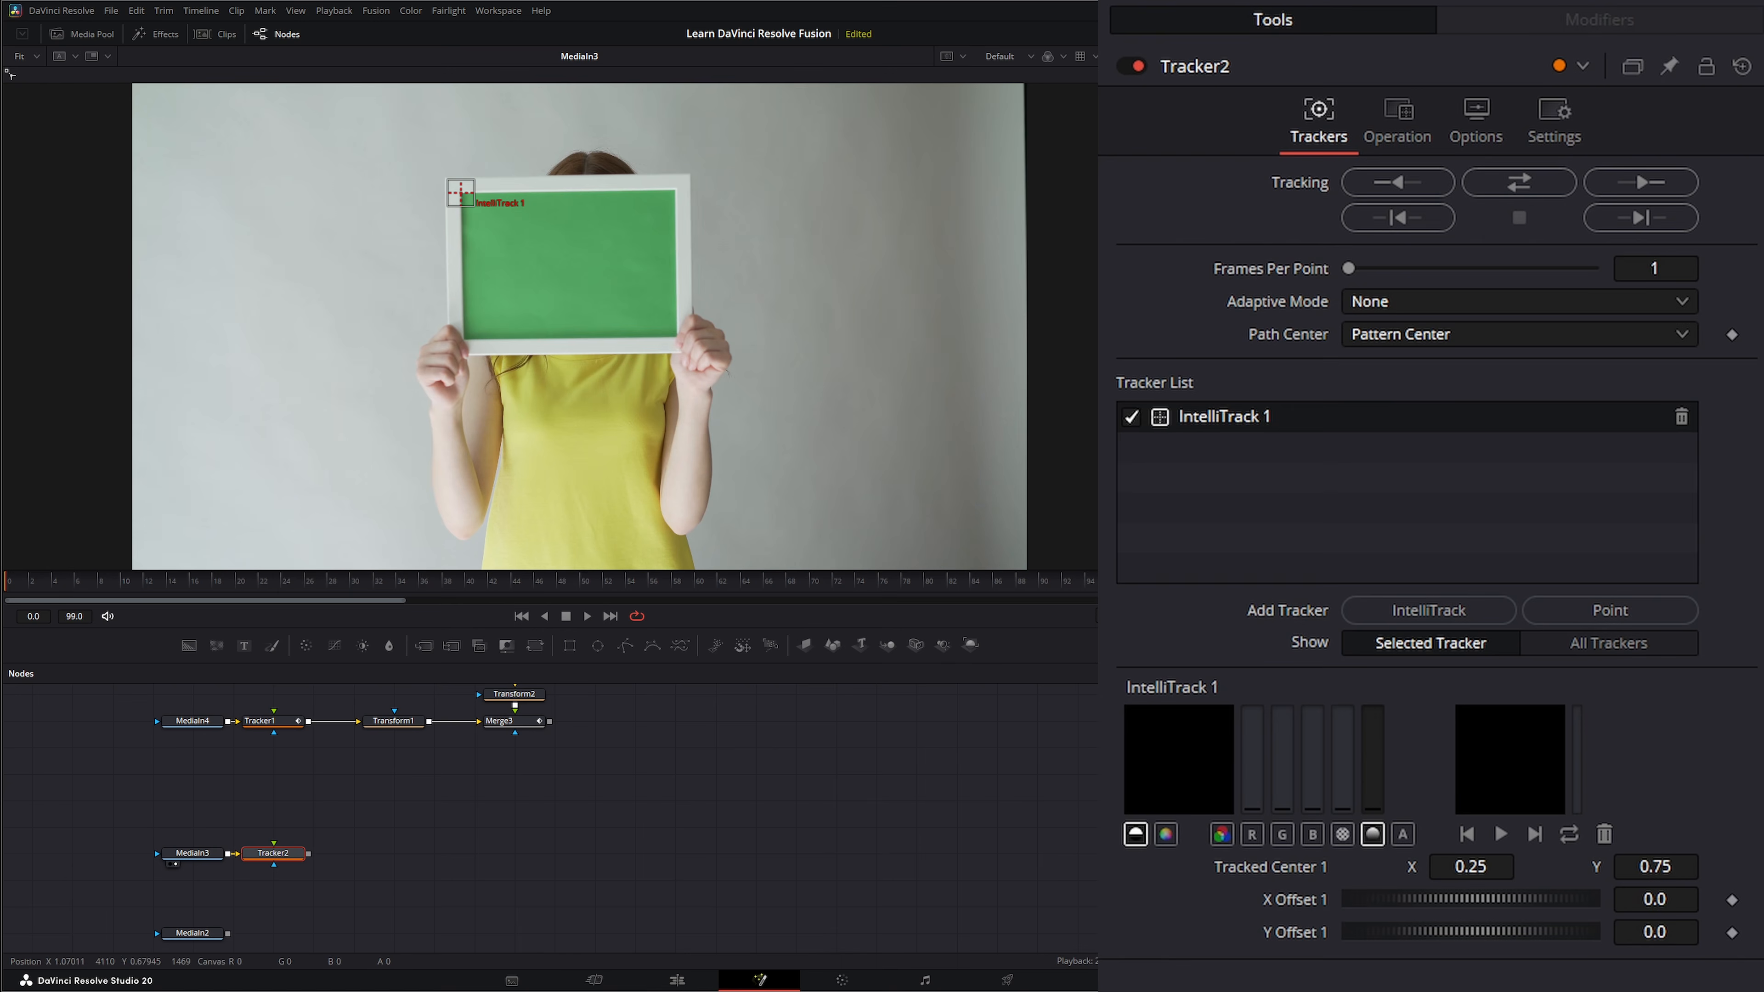
Add three more IntelliTrack trackers and place them on the sign's upper-right, lower-right and lower-left corners.
{"action": "left_click", "coordinate": [1423, 612]}
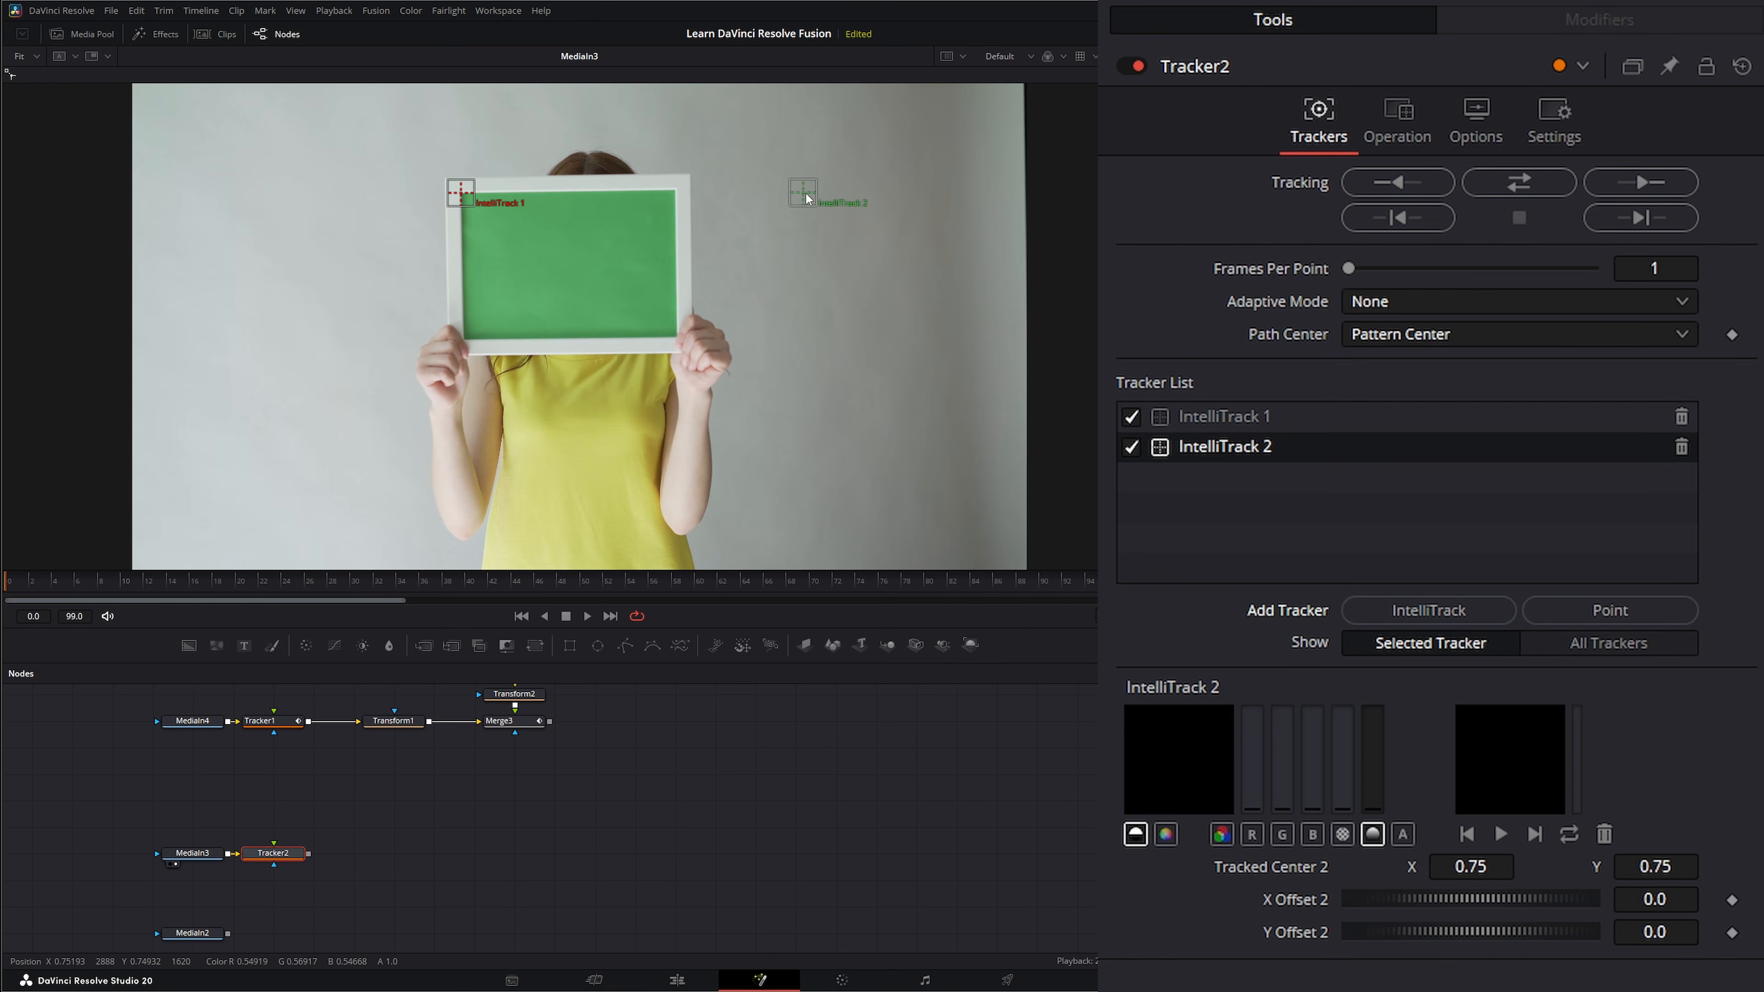
{"action": "left_click_drag", "start_coordinate": [808, 199], "coordinate": [678, 191]}
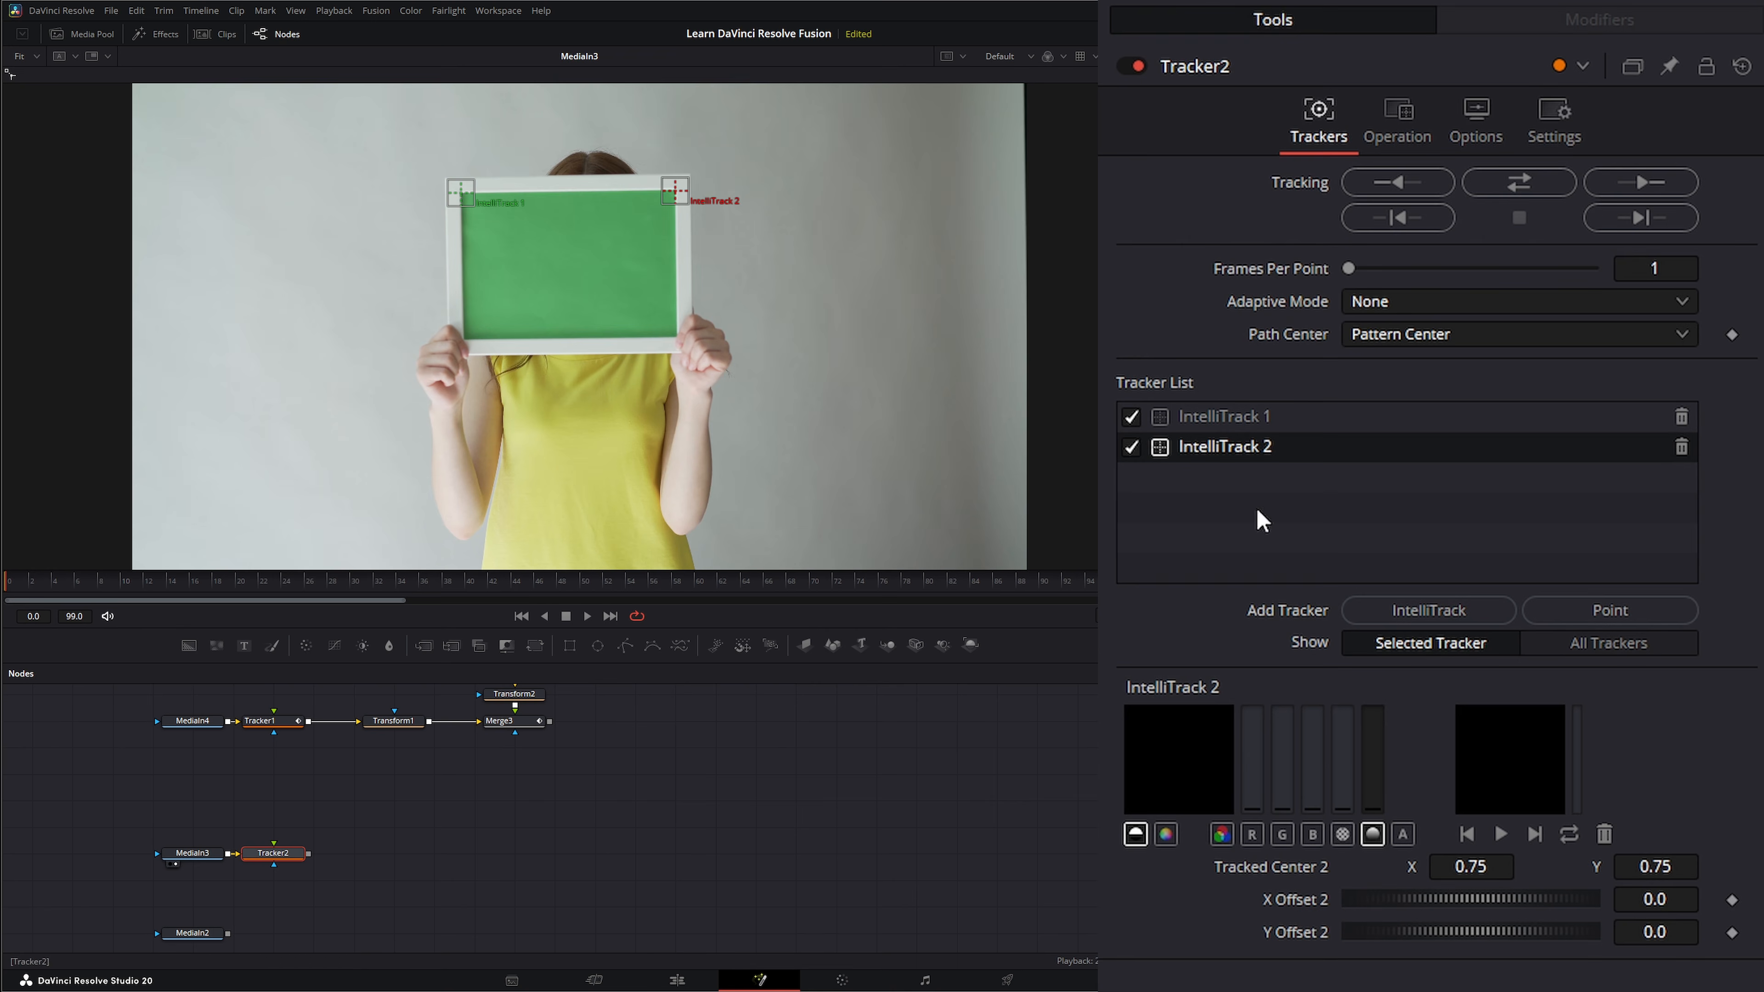
{"action": "left_click", "coordinate": [1464, 612]}
{"action": "left_click_drag", "start_coordinate": [355, 444], "coordinate": [680, 339]}
{"action": "left_click", "coordinate": [1479, 612]}
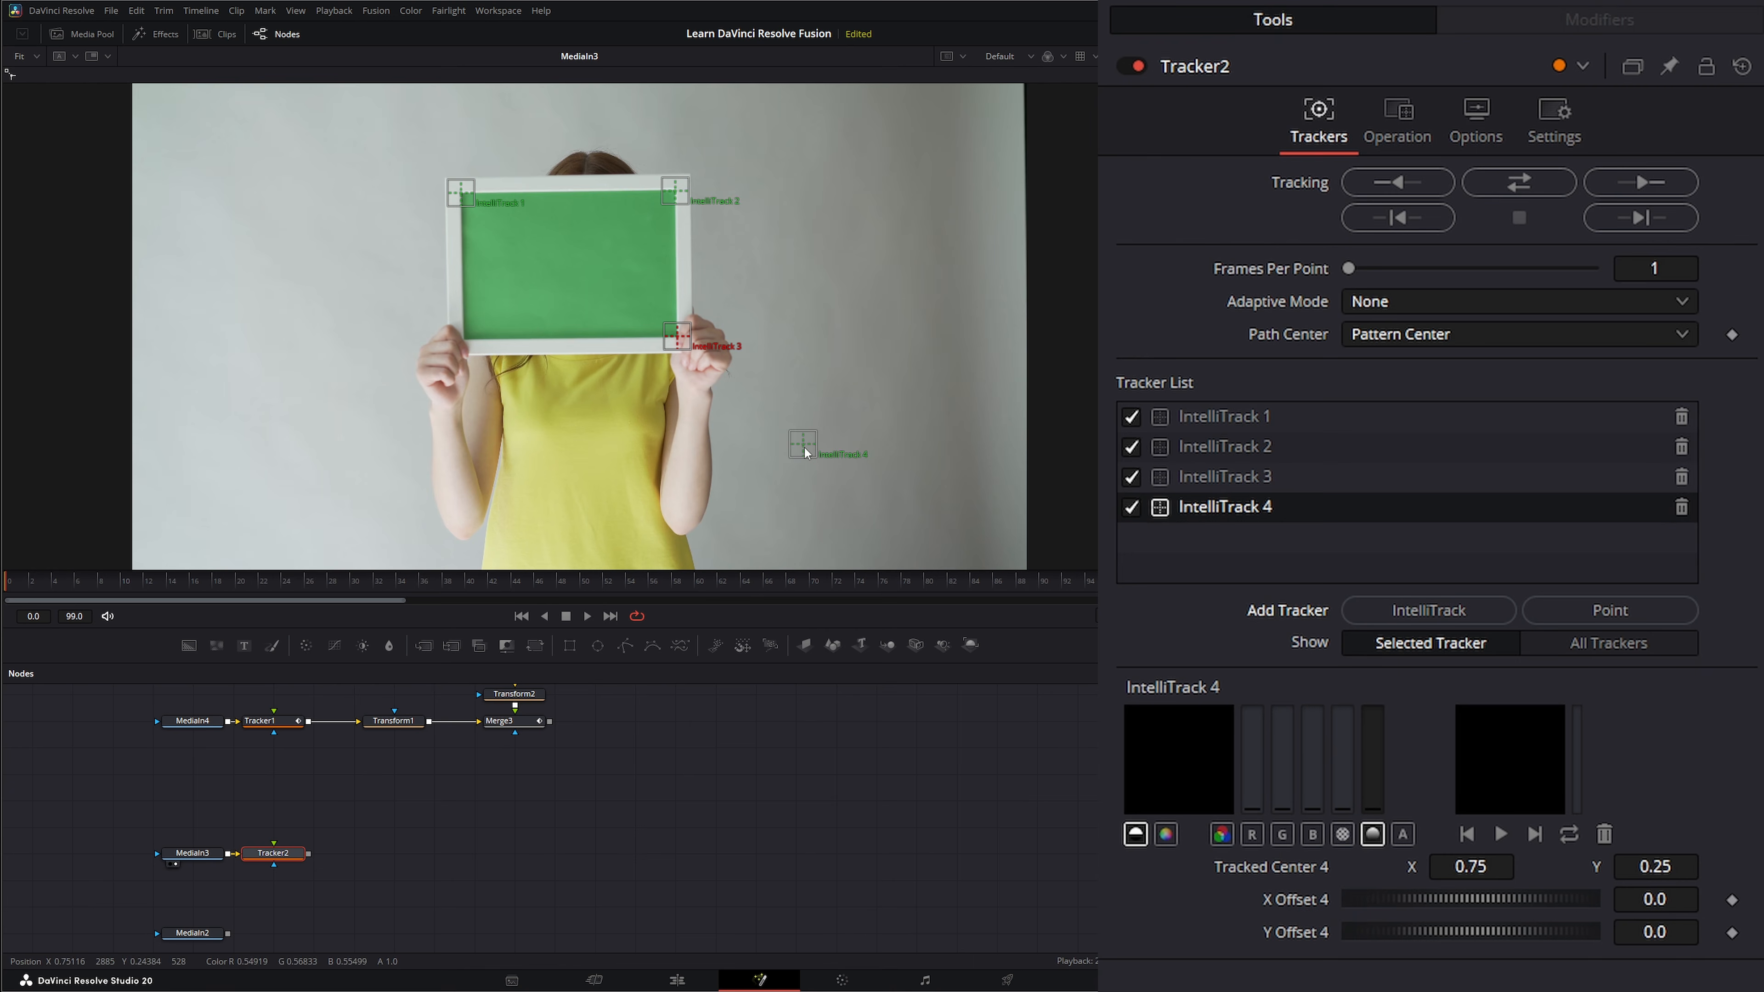
{"action": "left_click_drag", "start_coordinate": [805, 453], "coordinate": [466, 347]}
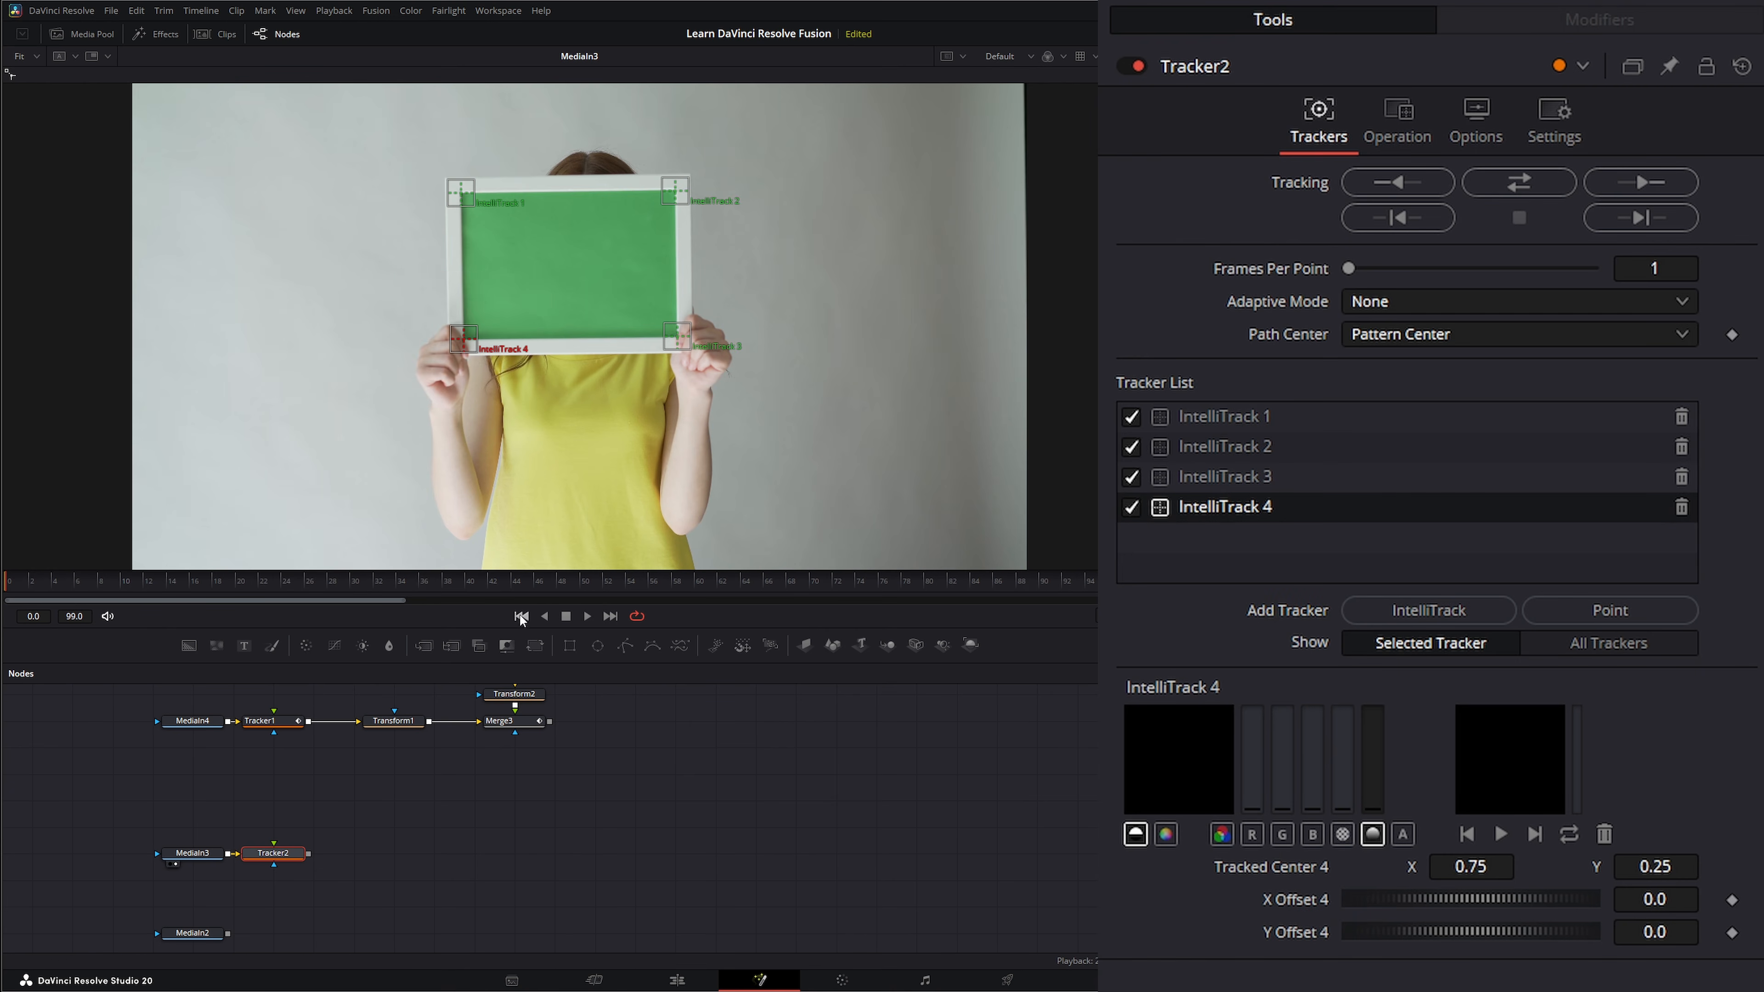
Track the four sign corners forward through the clip, and set Tracker2's operation to Corner Positioning.
{"action": "left_click", "coordinate": [1633, 184]}
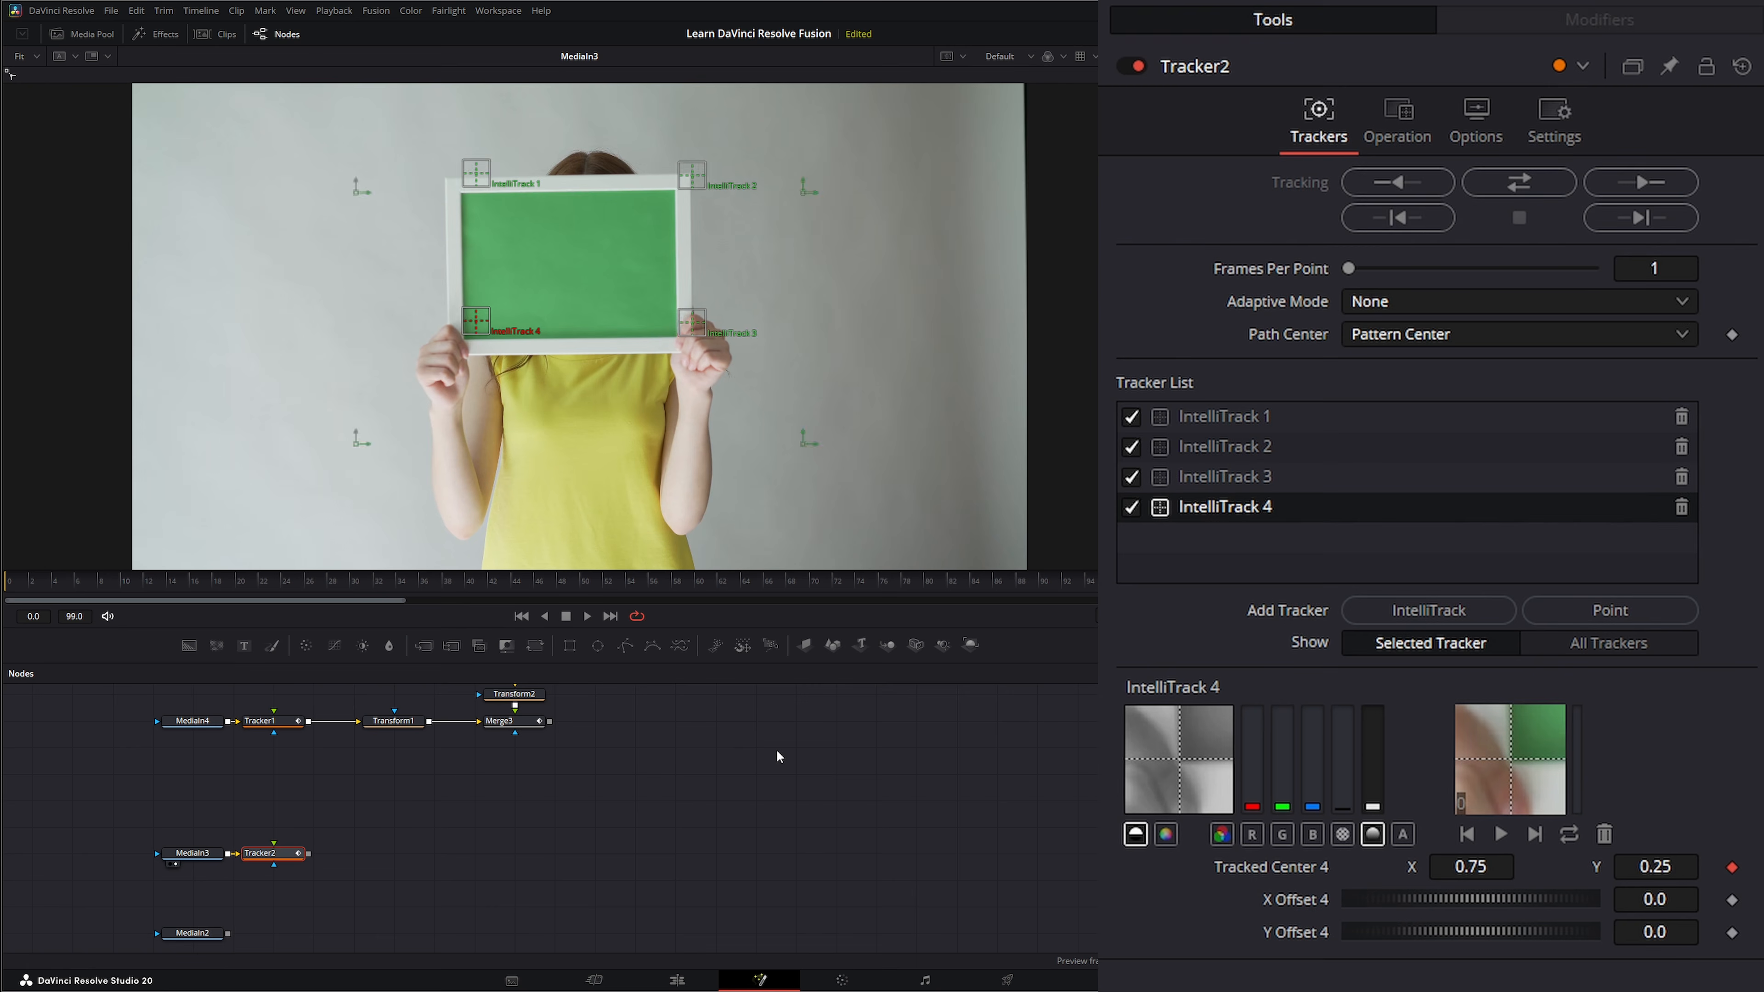
{"action": "left_click_drag", "start_coordinate": [450, 578], "coordinate": [2, 620]}
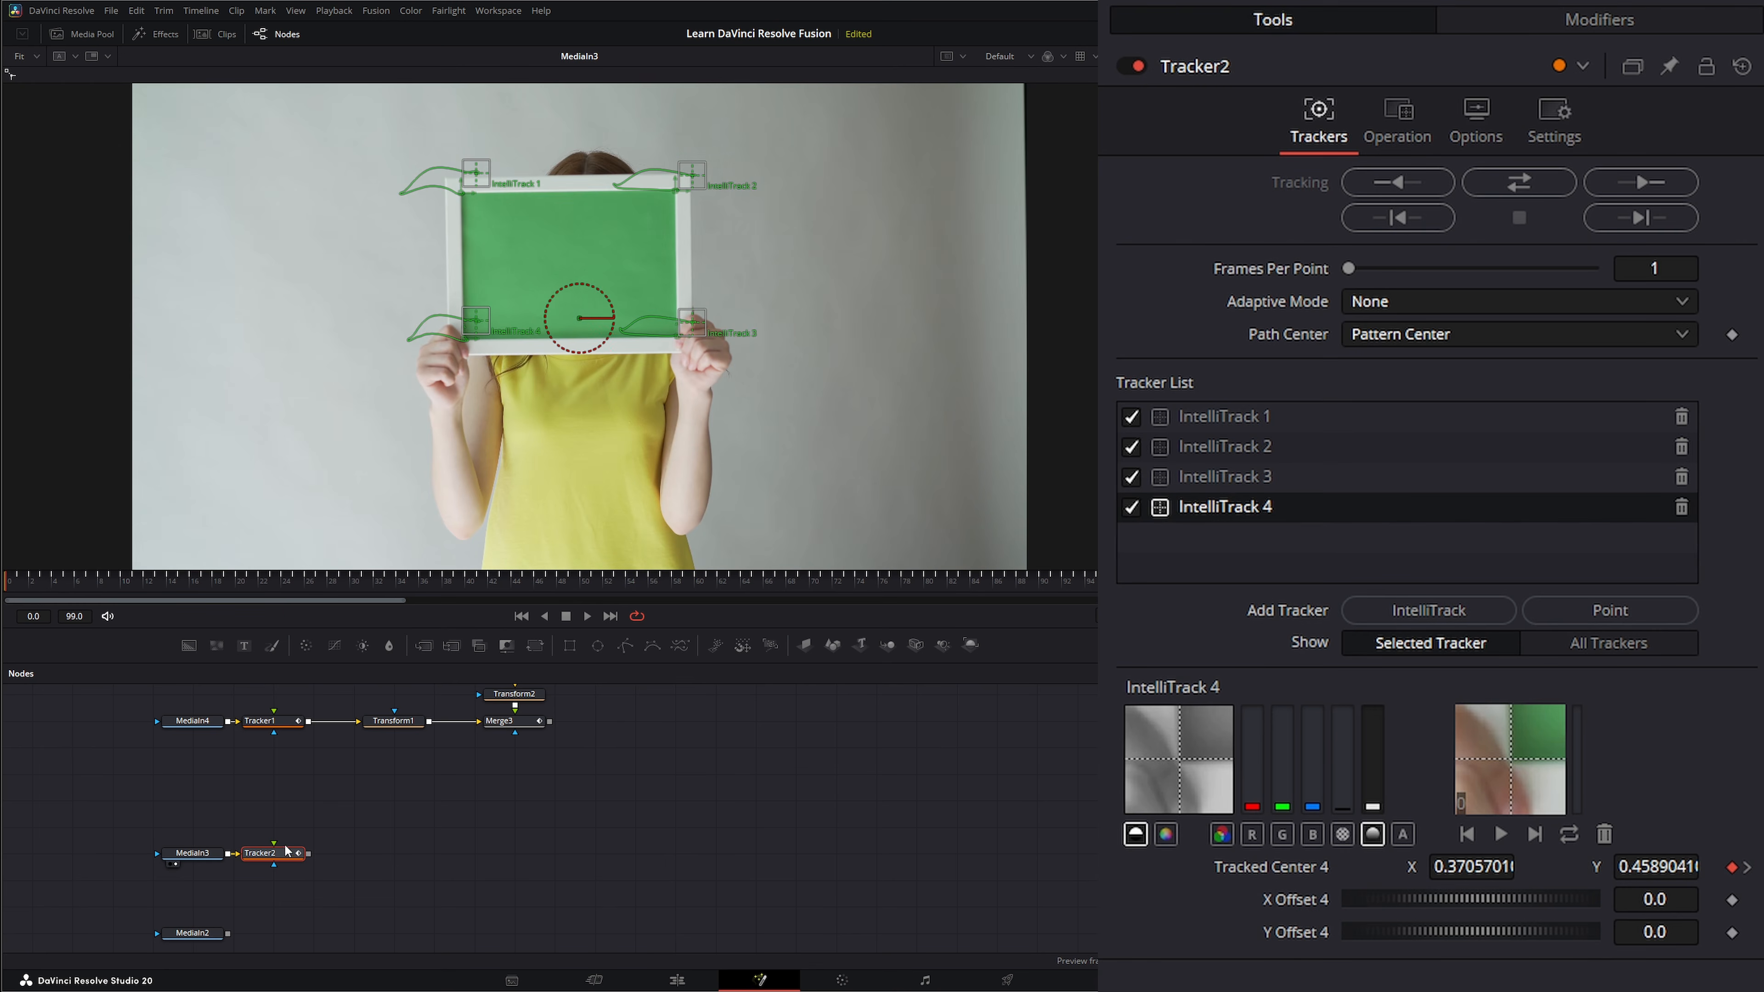
{"action": "left_click", "coordinate": [1392, 122]}
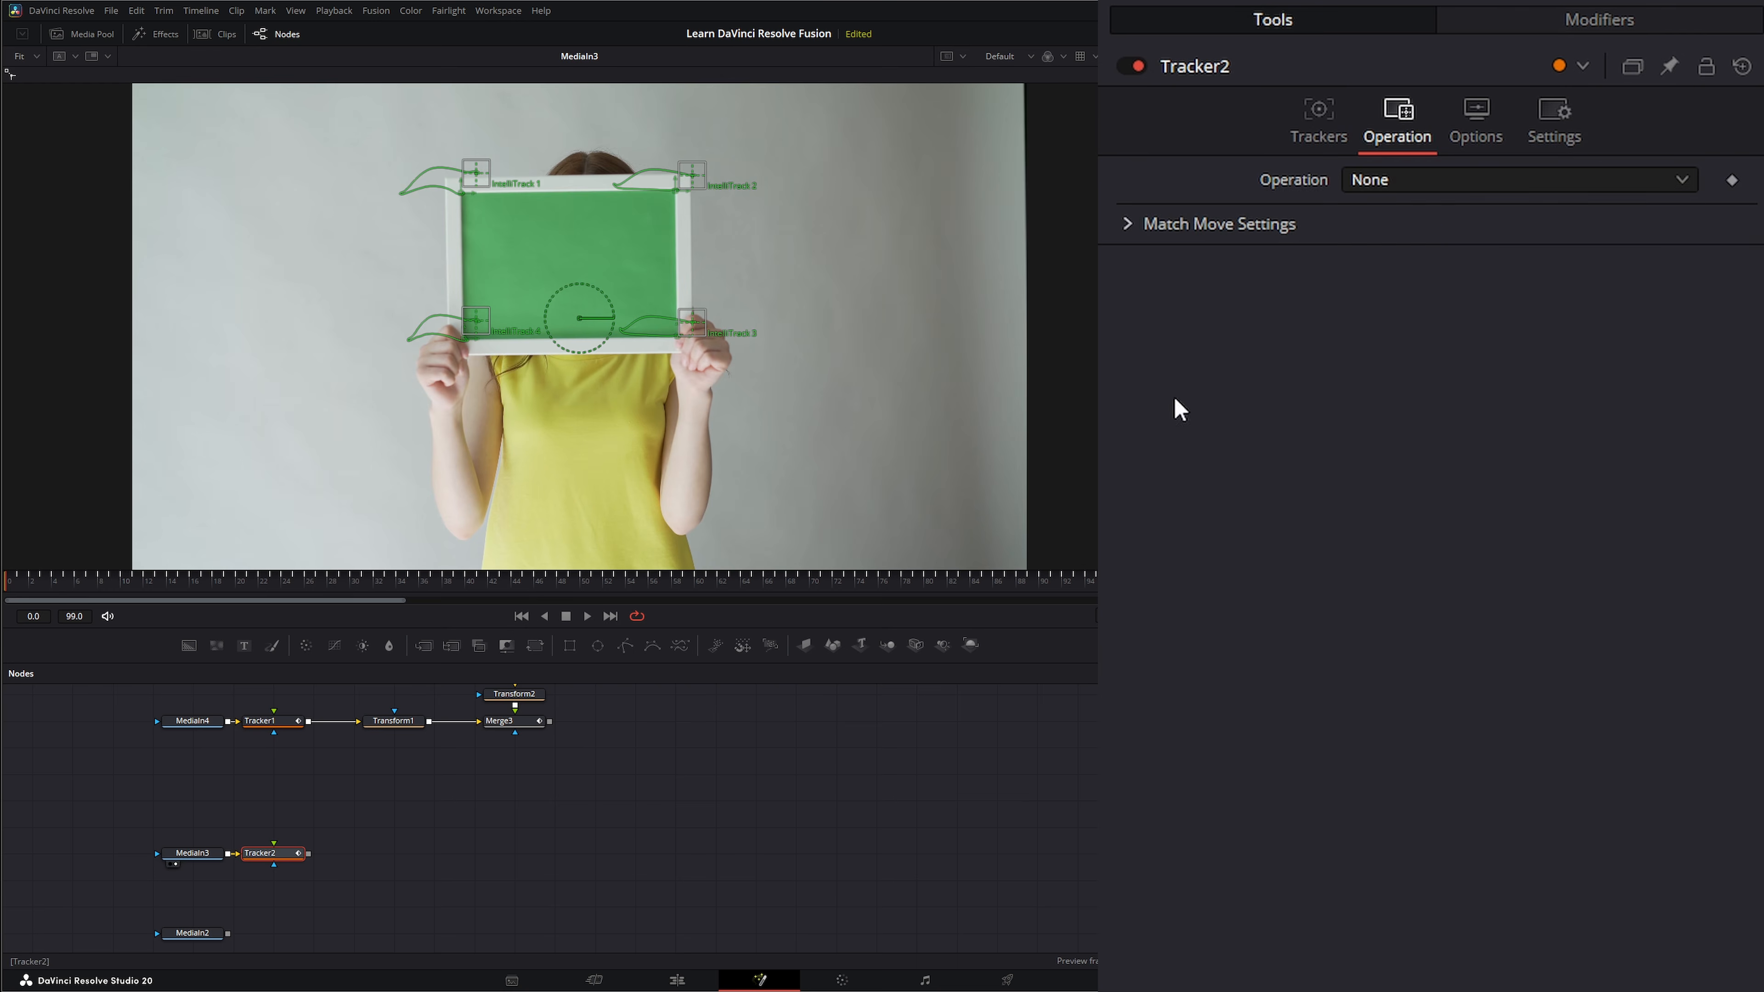
{"action": "left_click", "coordinate": [1382, 187]}
{"action": "left_click", "coordinate": [1422, 277]}
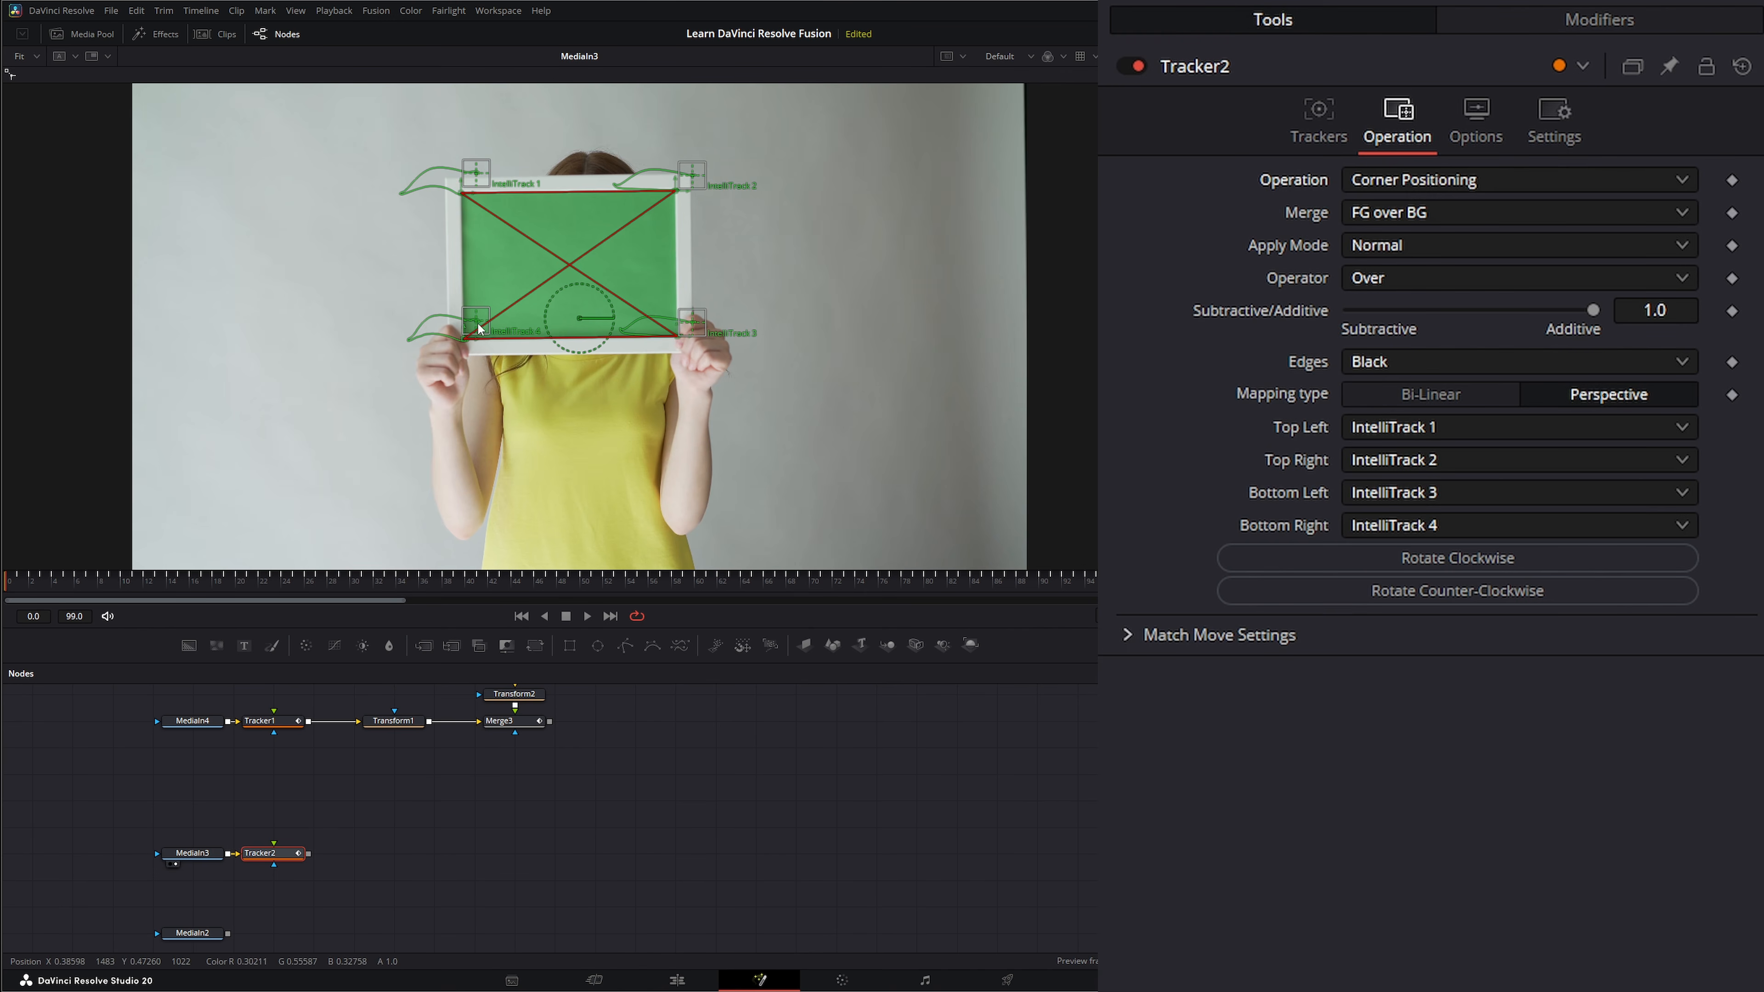
Map Tracker2's Bottom Left corner to IntelliTrack 4 and its Bottom Right corner to IntelliTrack 3.
{"action": "left_click", "coordinate": [1368, 506]}
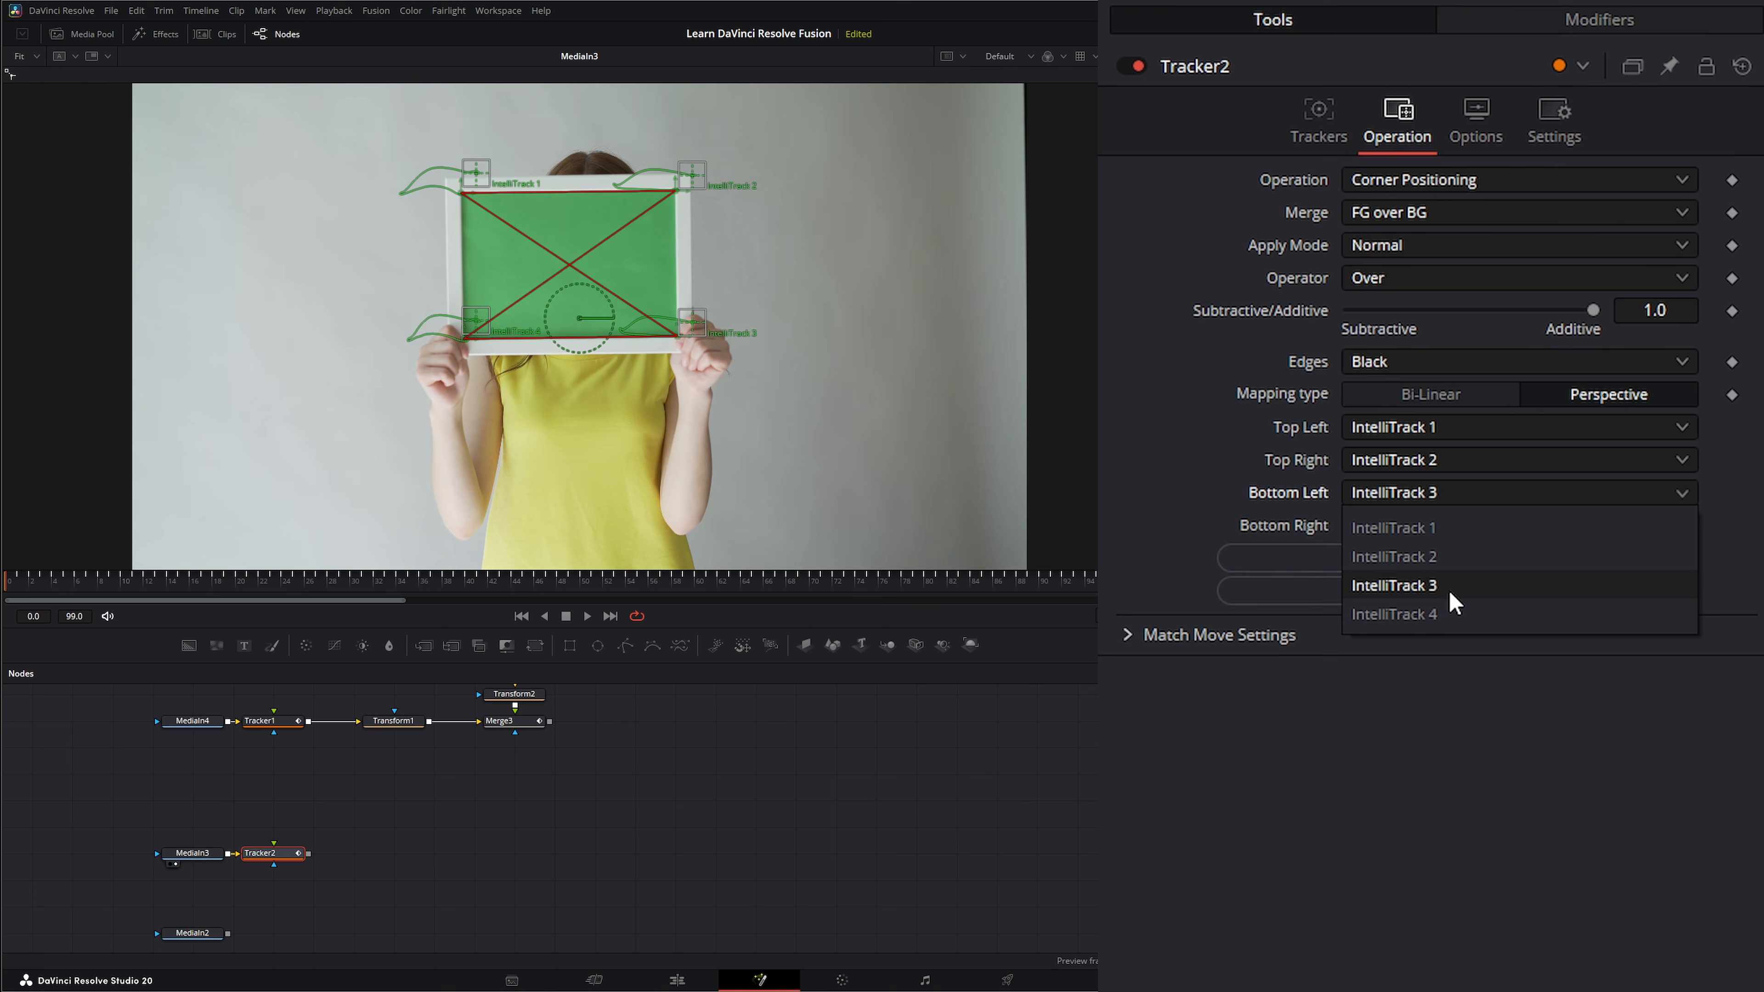
{"action": "left_click", "coordinate": [1345, 617]}
{"action": "left_click", "coordinate": [1371, 530]}
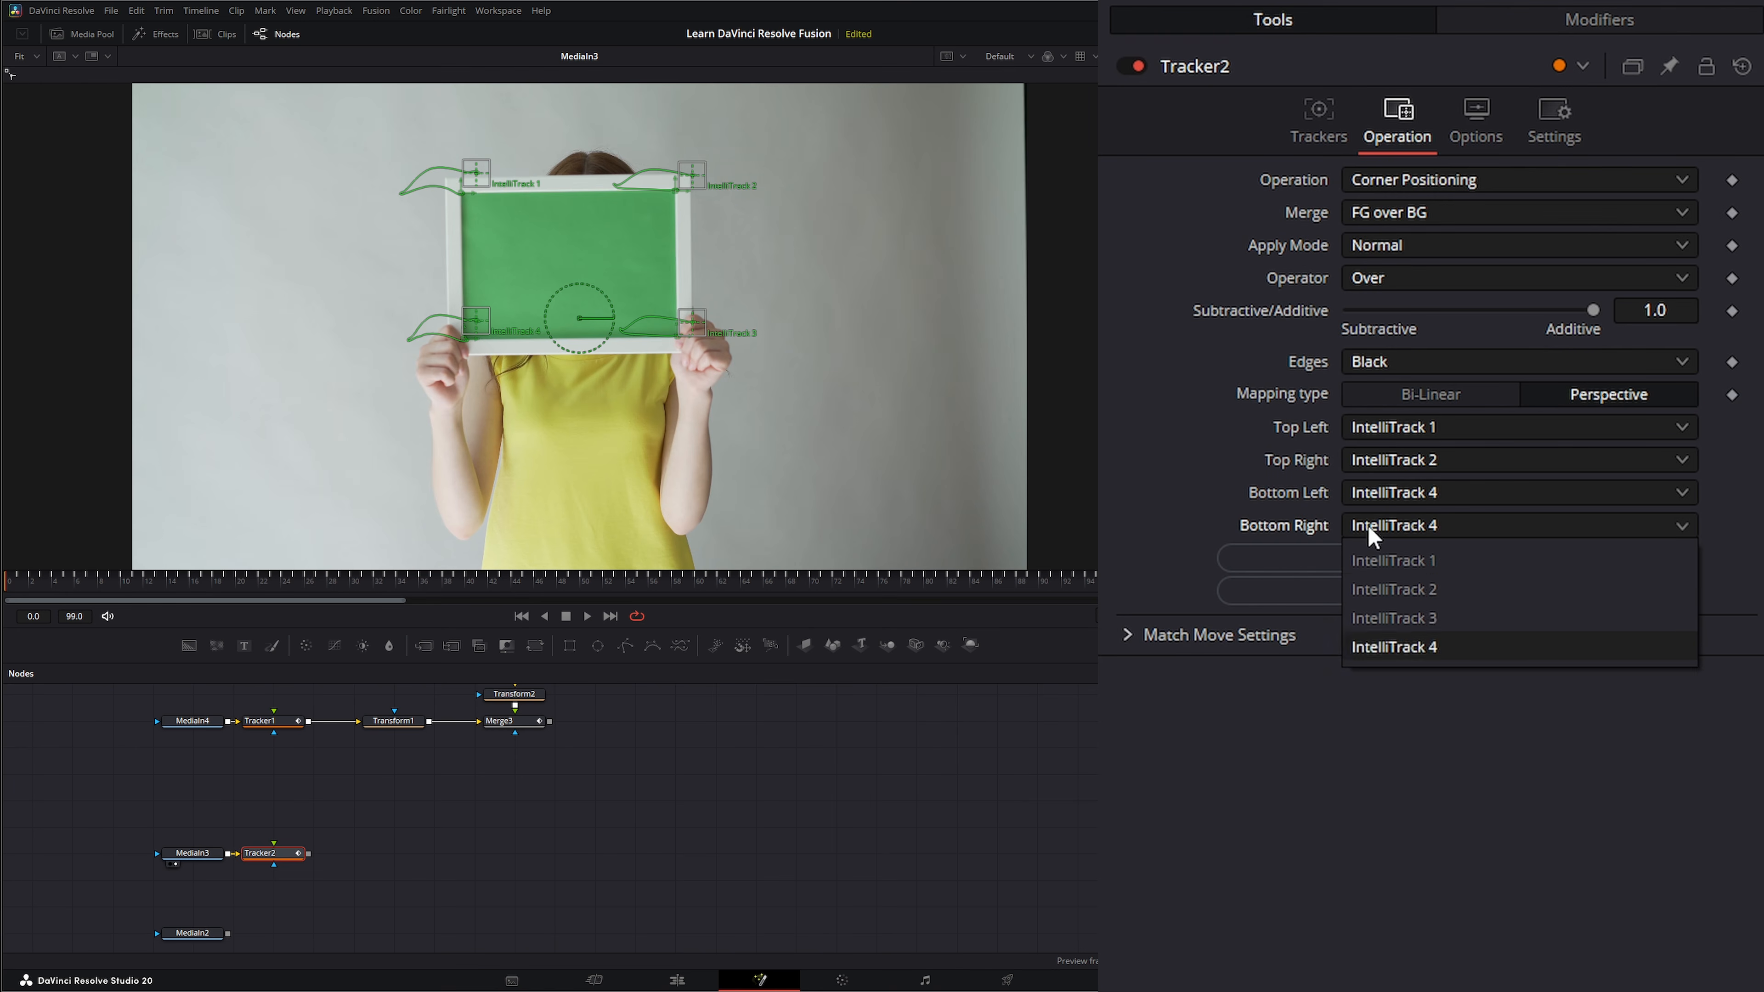
{"action": "left_click", "coordinate": [1425, 617]}
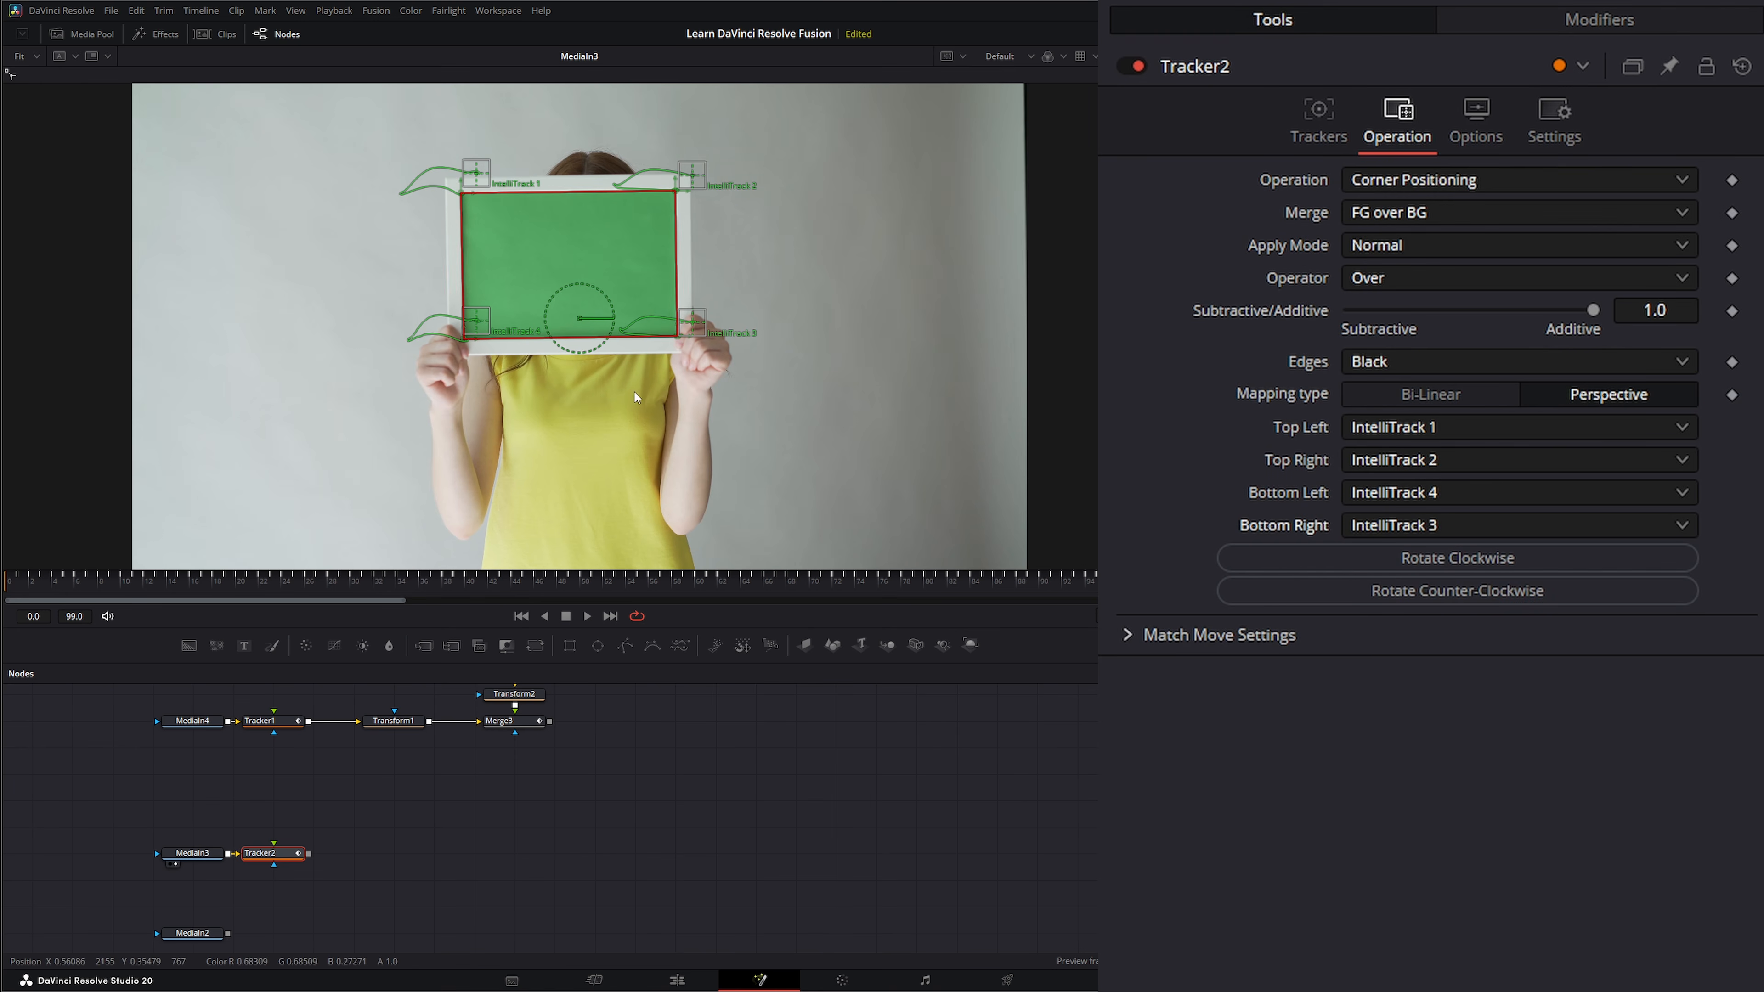
Add the serious-face-young-woman clip above Tracker2, connect it to the tracker's foreground input, and view Tracker2.
{"action": "left_click_drag", "start_coordinate": [545, 849], "coordinate": [273, 808]}
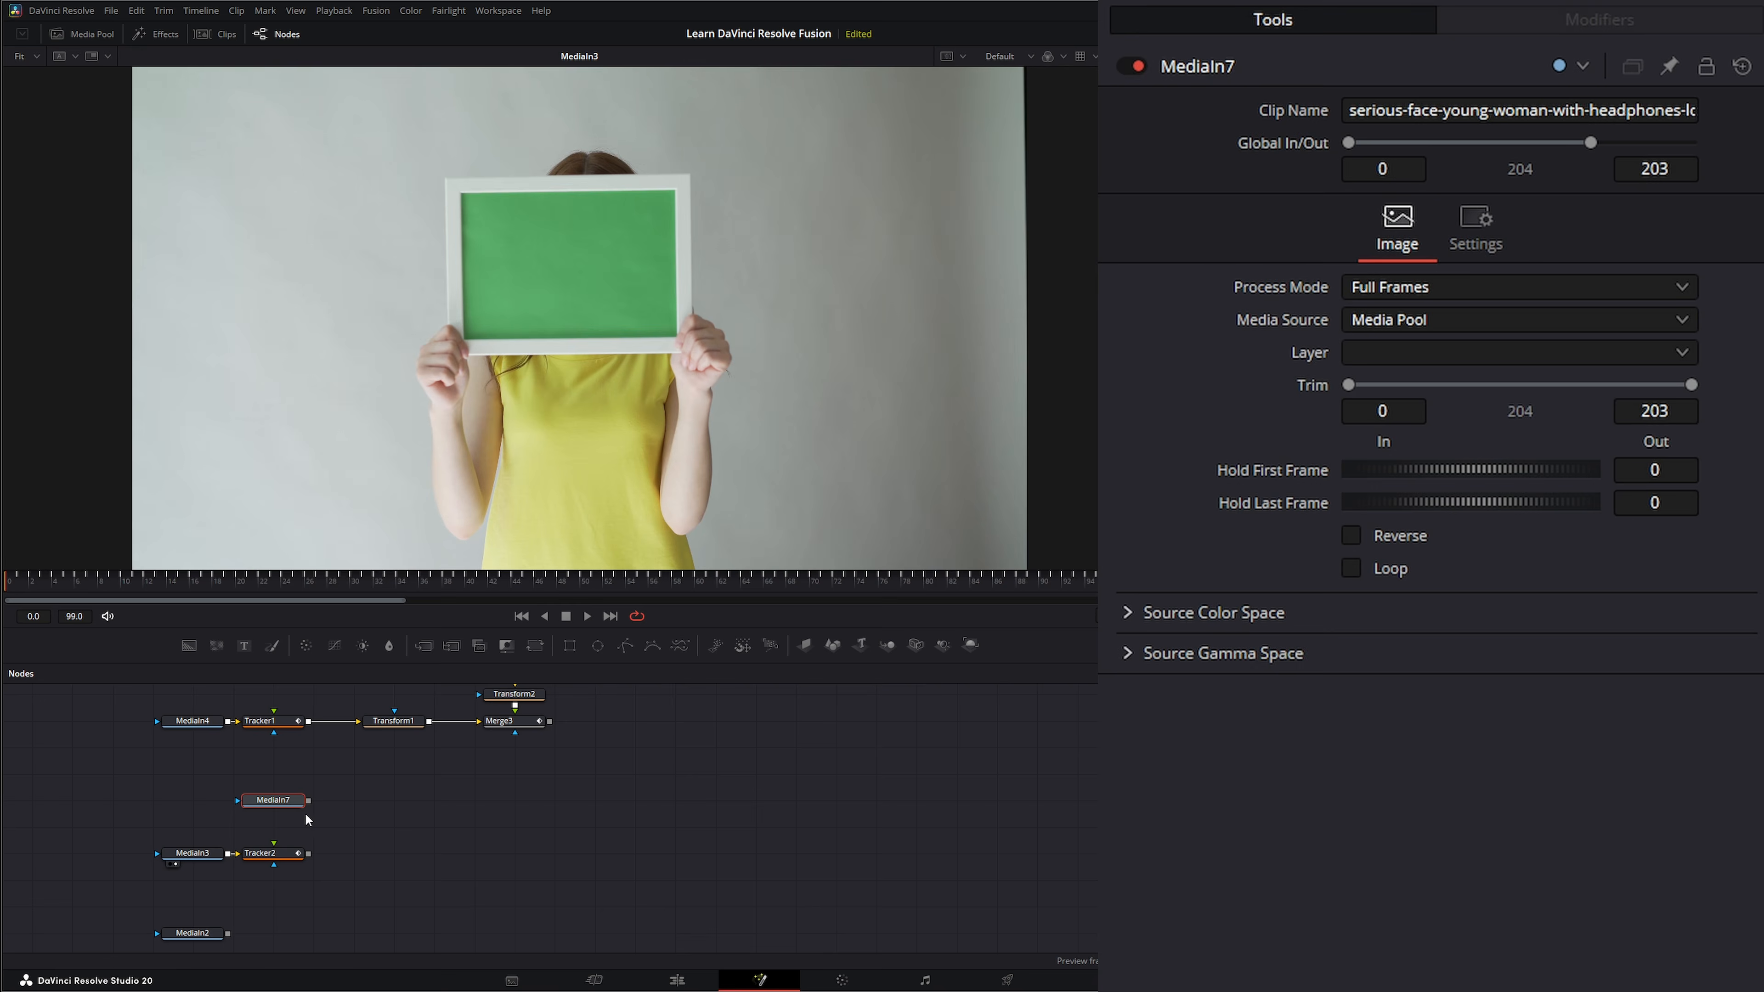
{"action": "left_click", "coordinate": [275, 856]}
{"action": "key", "text": "1"}
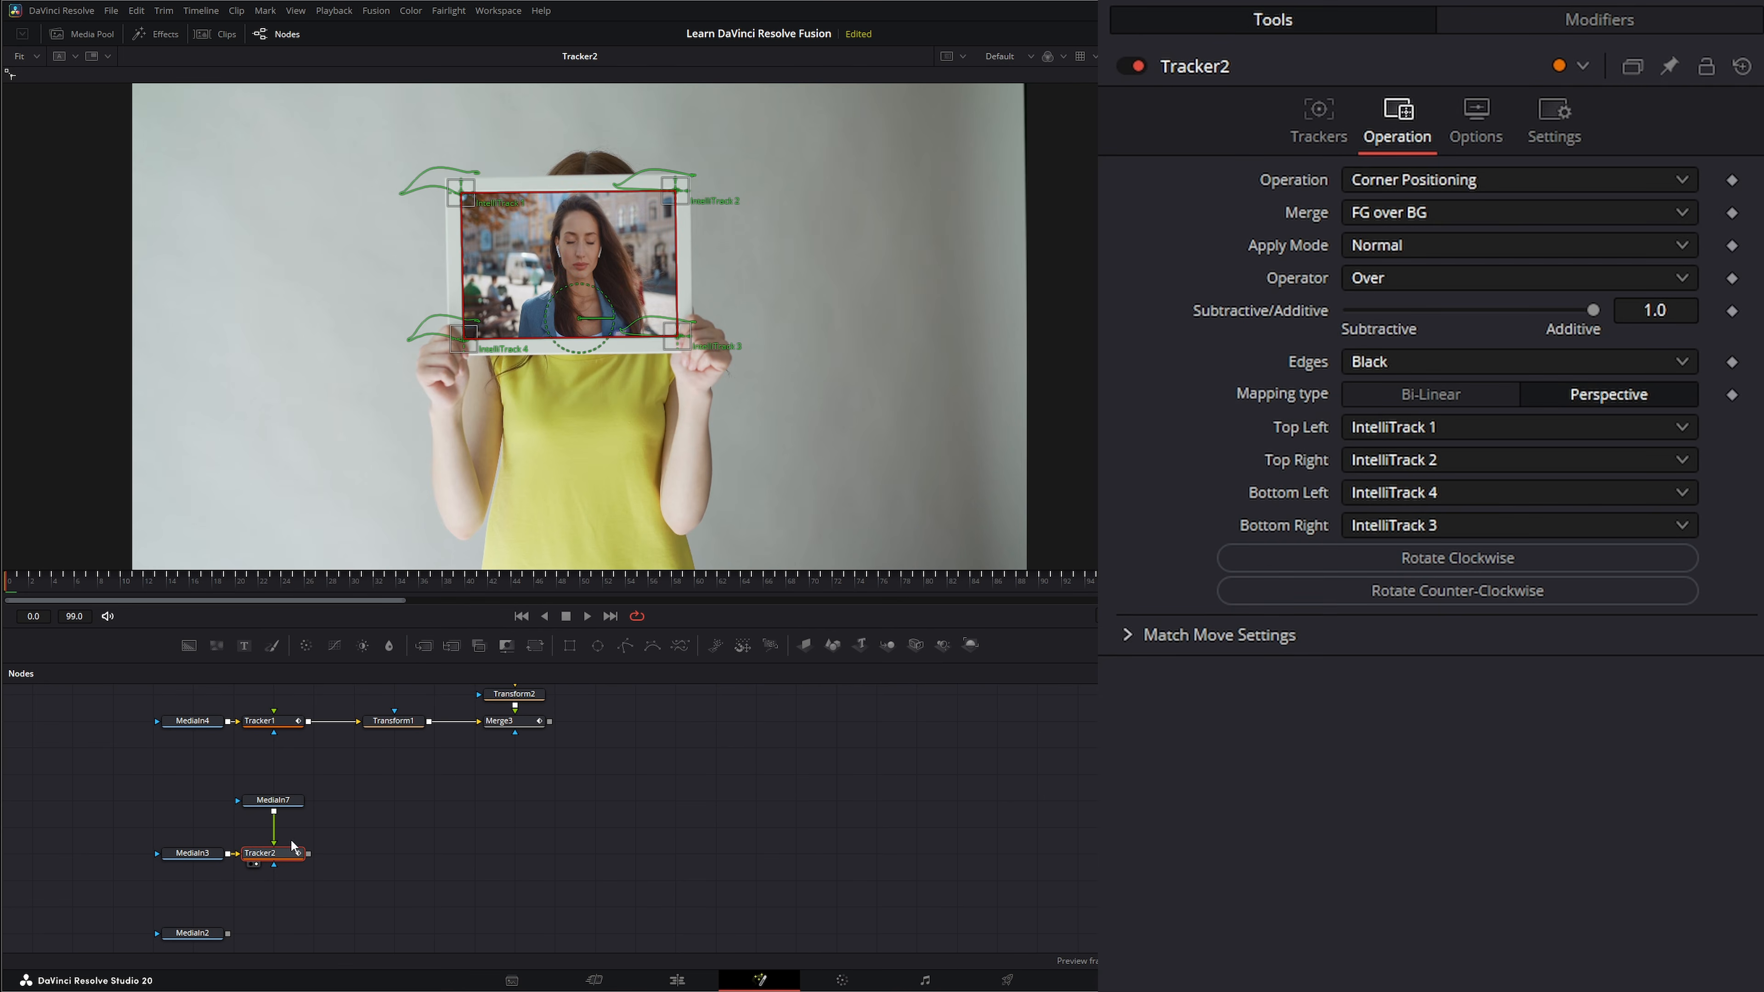
Trim the start of MediaIn7 to frame 80, play back the sign replacement, and return to the first frame.
{"action": "left_click", "coordinate": [272, 808]}
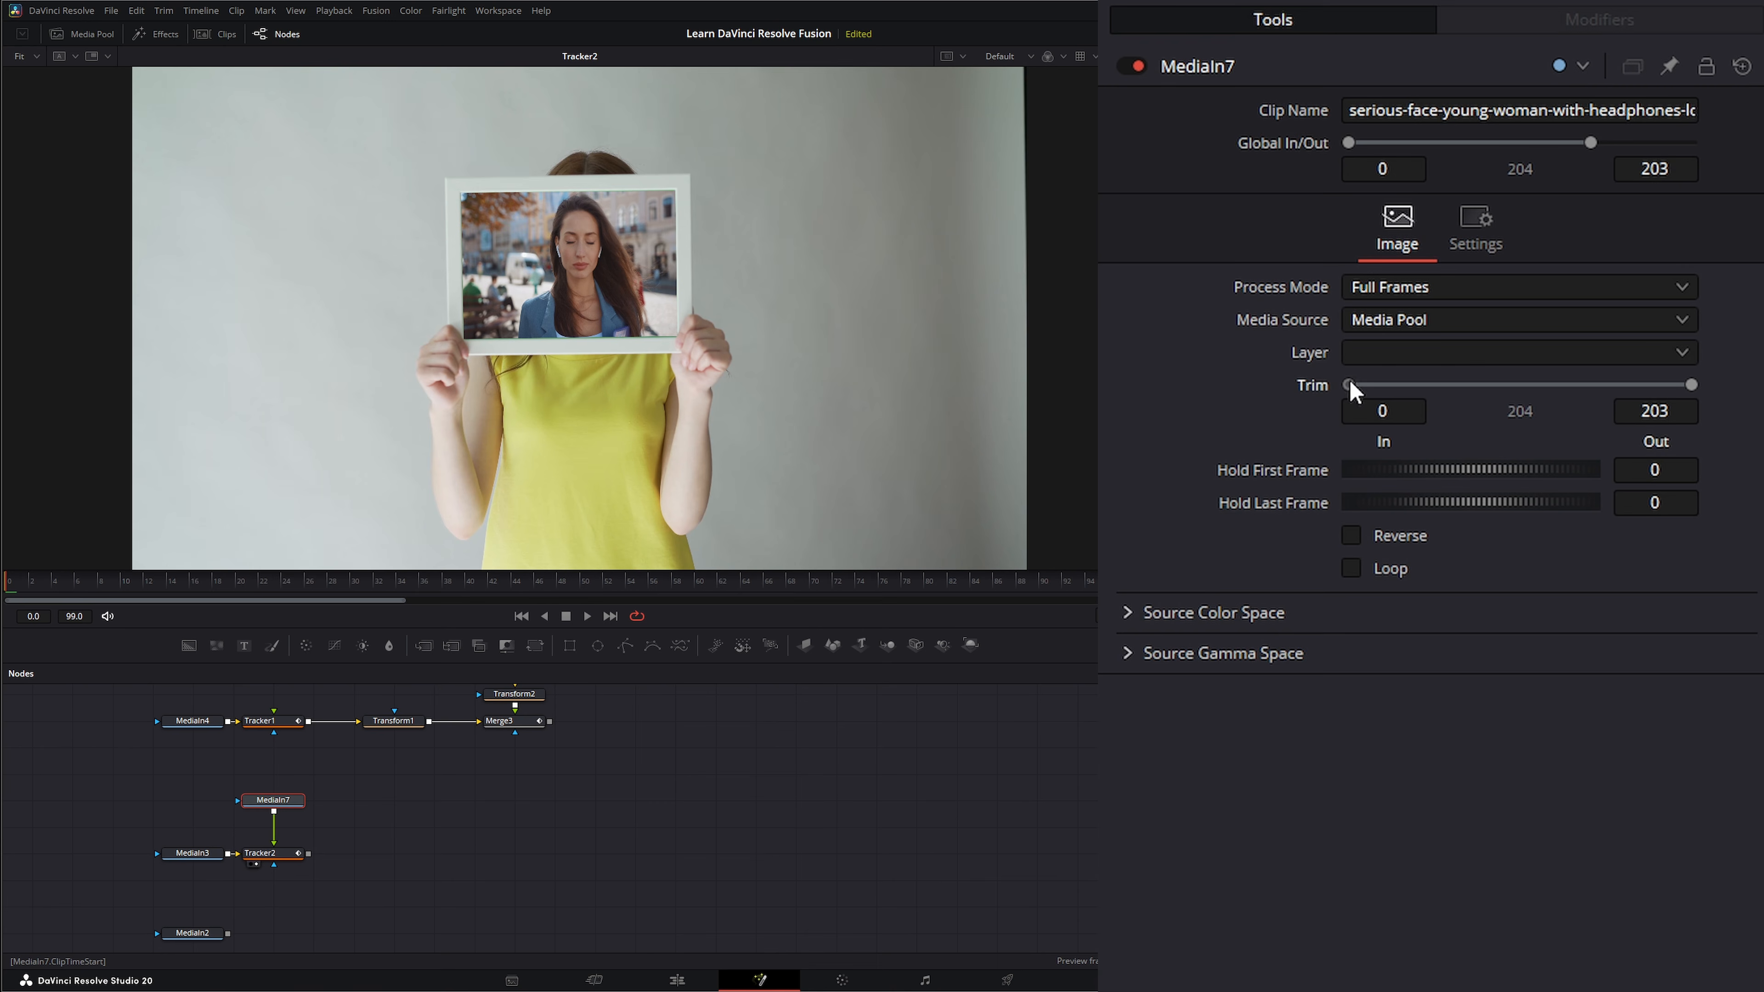
{"action": "left_click_drag", "start_coordinate": [1350, 384], "coordinate": [1483, 394]}
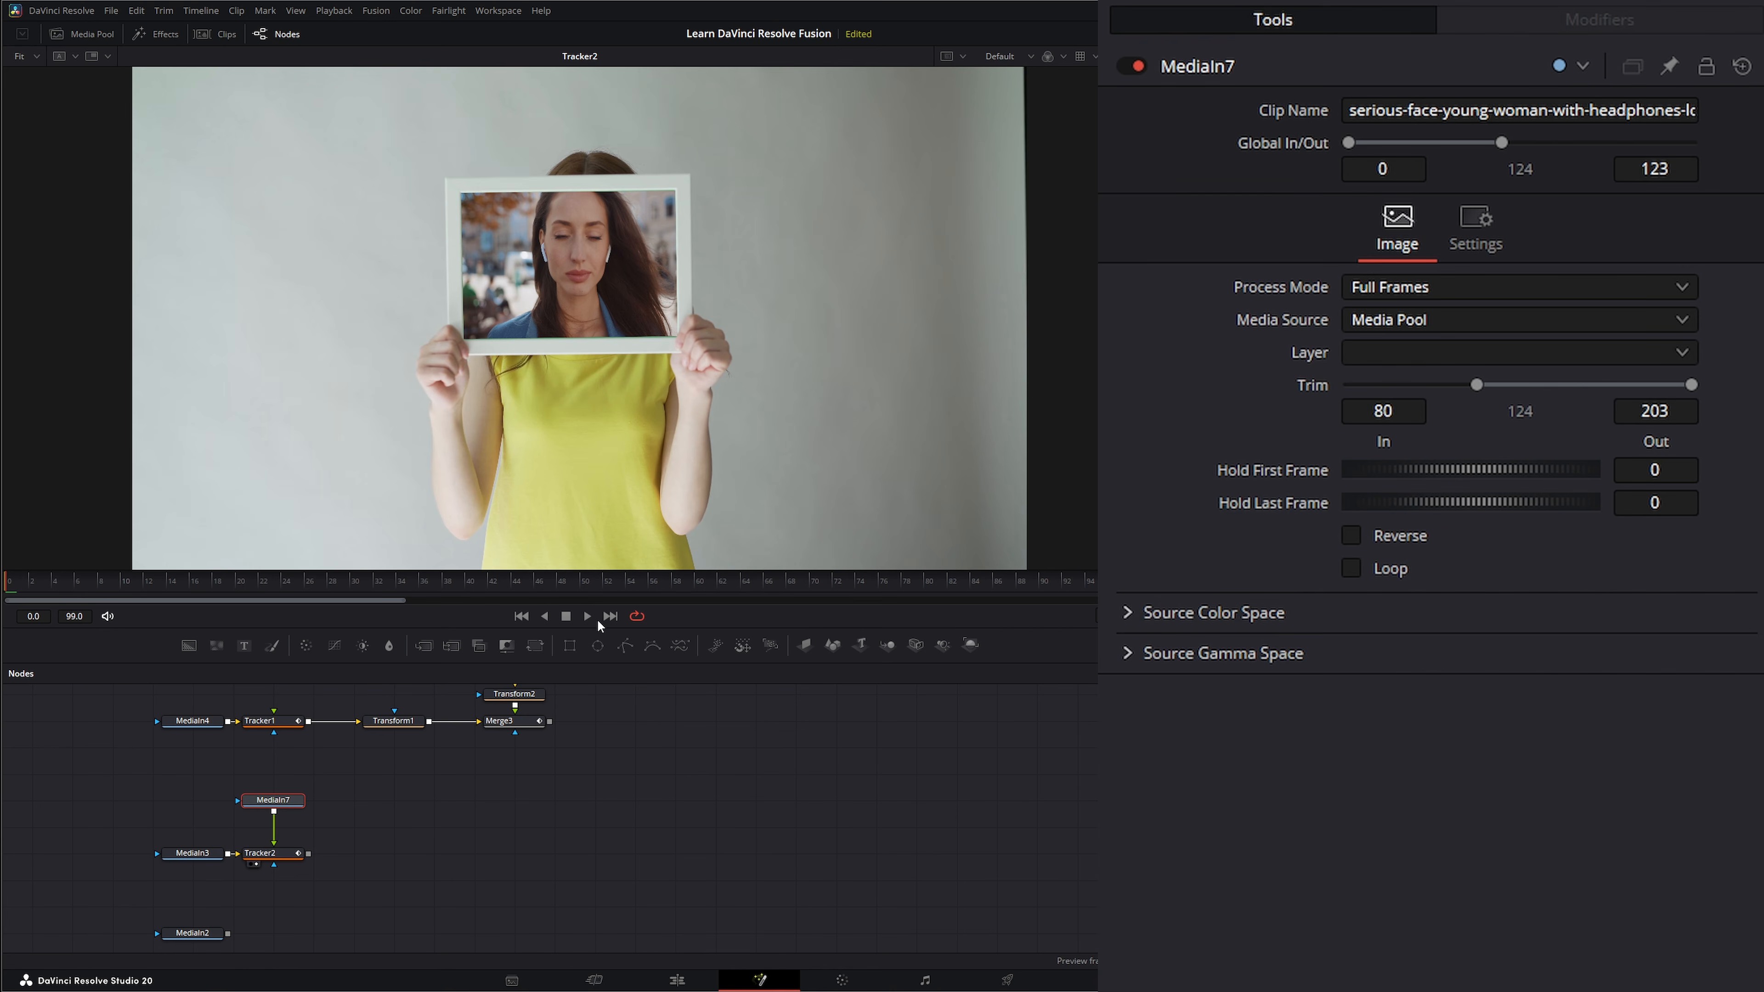
{"action": "left_click", "coordinate": [593, 617]}
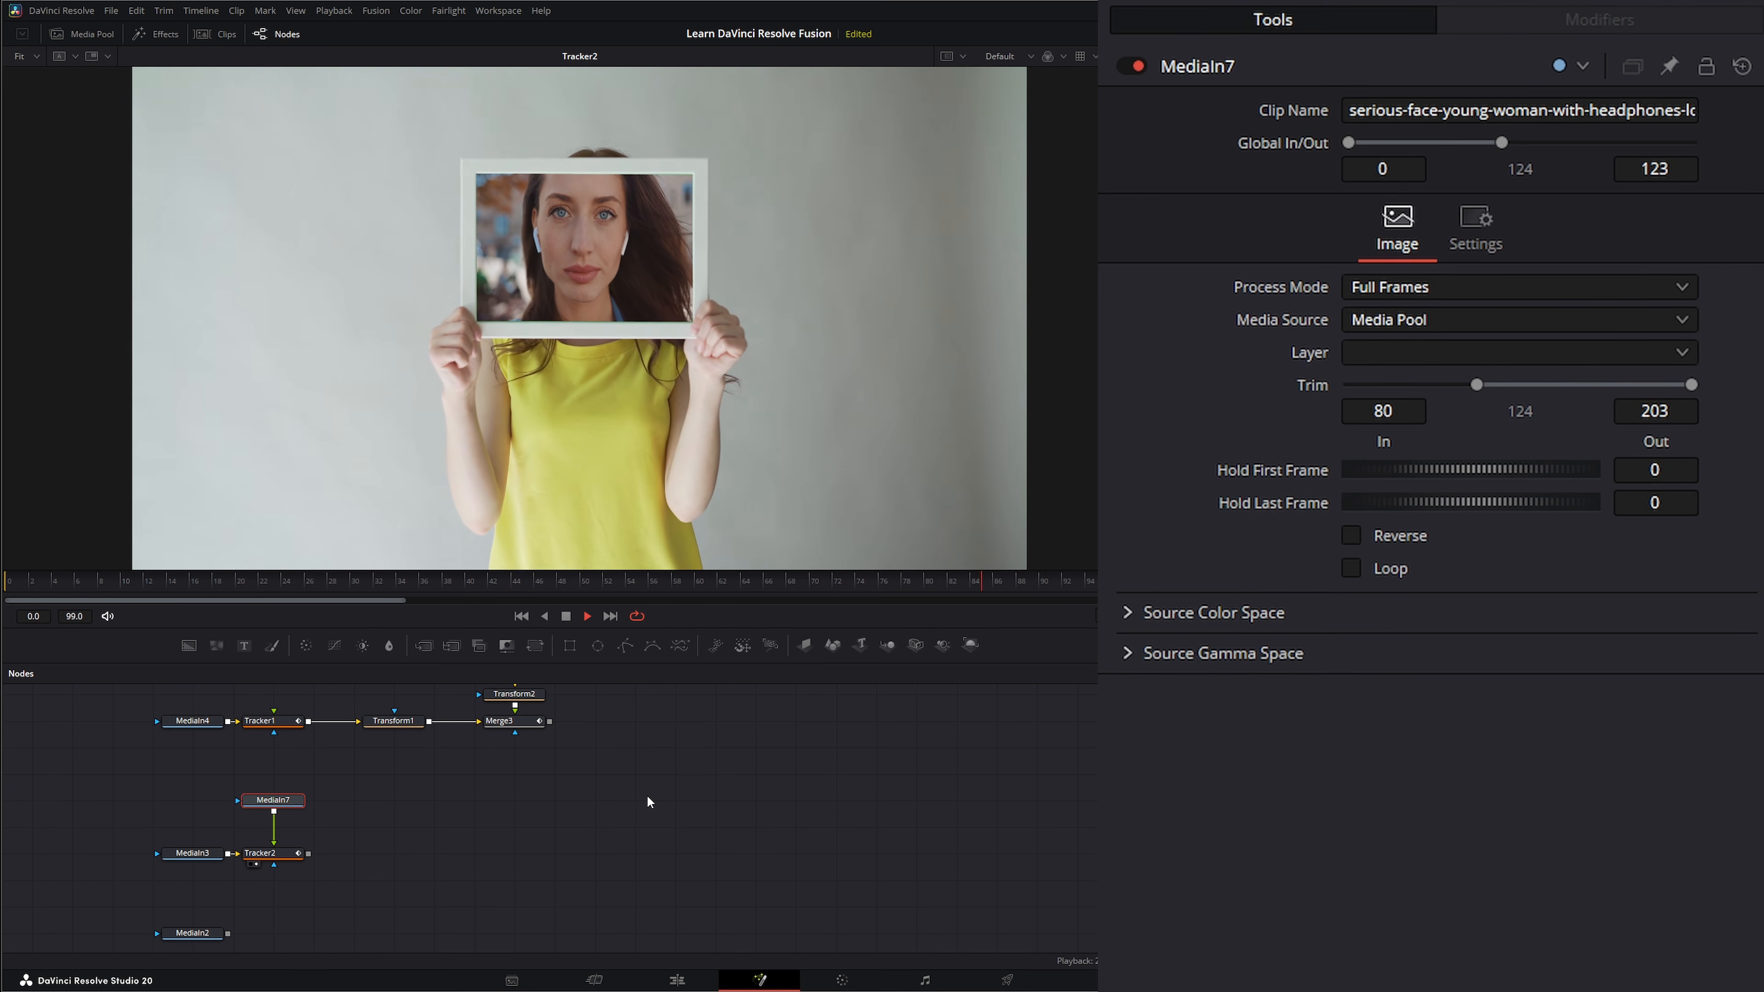
{"action": "left_click", "coordinate": [566, 617]}
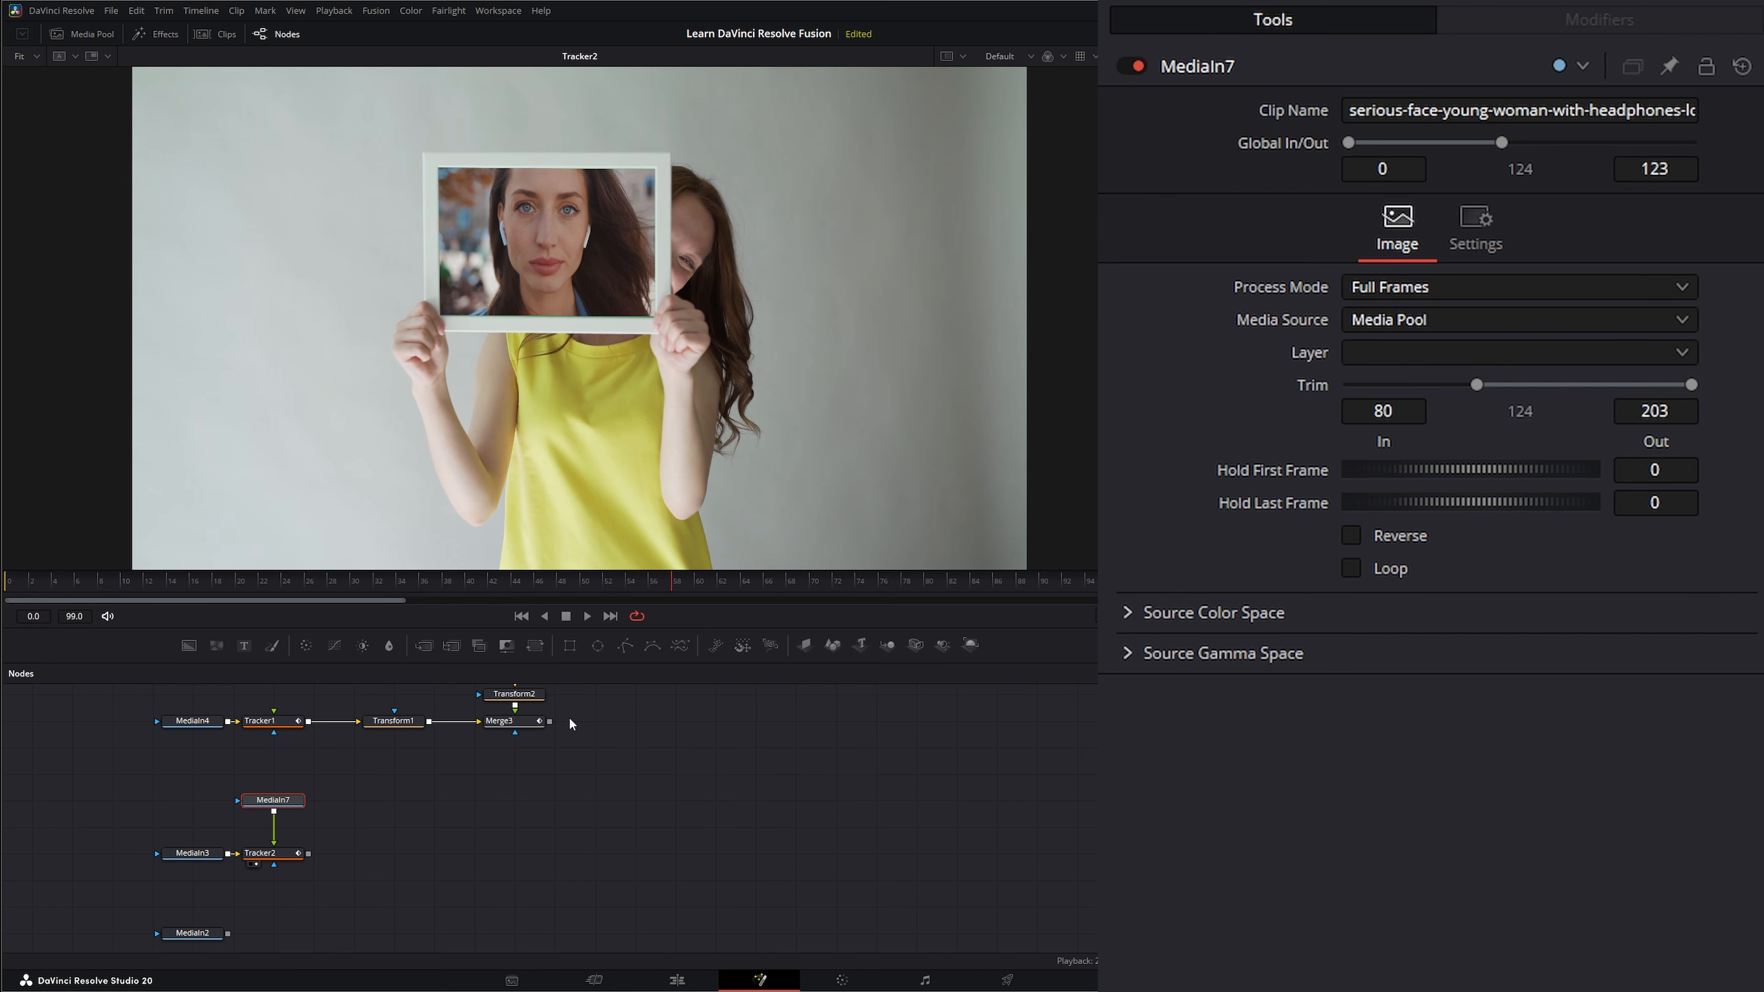
{"action": "left_click", "coordinate": [522, 617]}
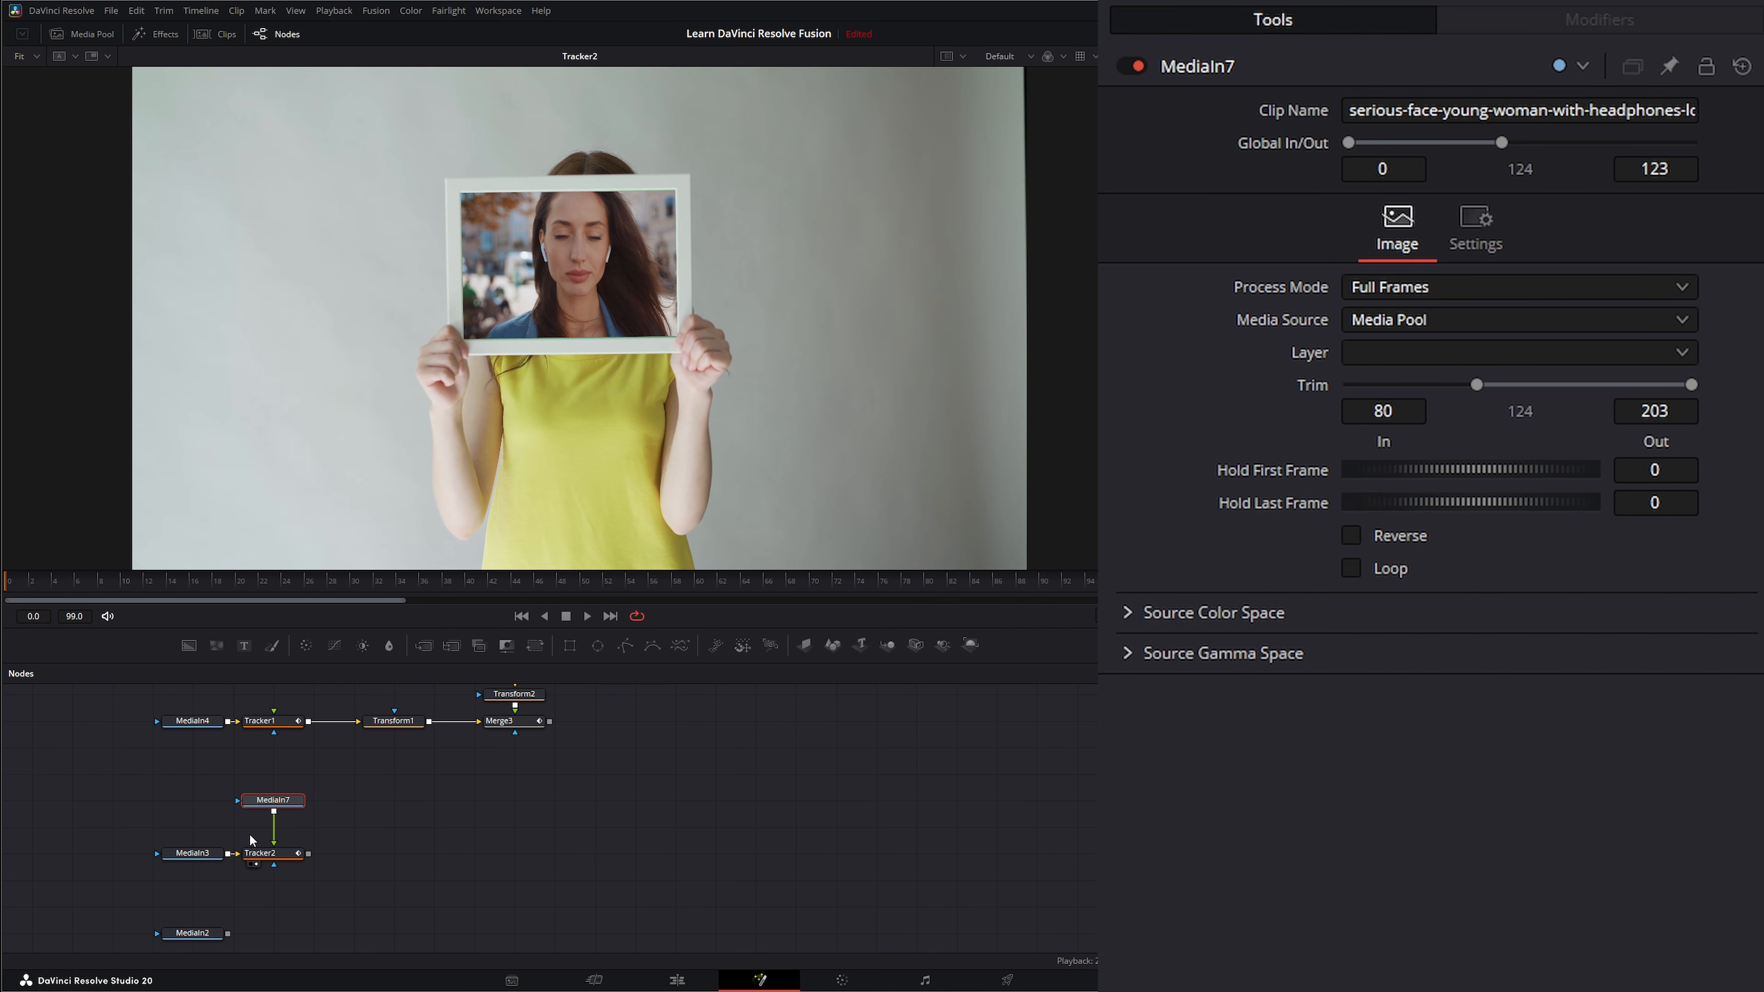
Move MediaIn3, Tracker2 and MediaIn7 up together in the node graph, and preview MediaIn2 in the viewer.
{"action": "left_click_drag", "start_coordinate": [188, 857], "coordinate": [332, 799]}
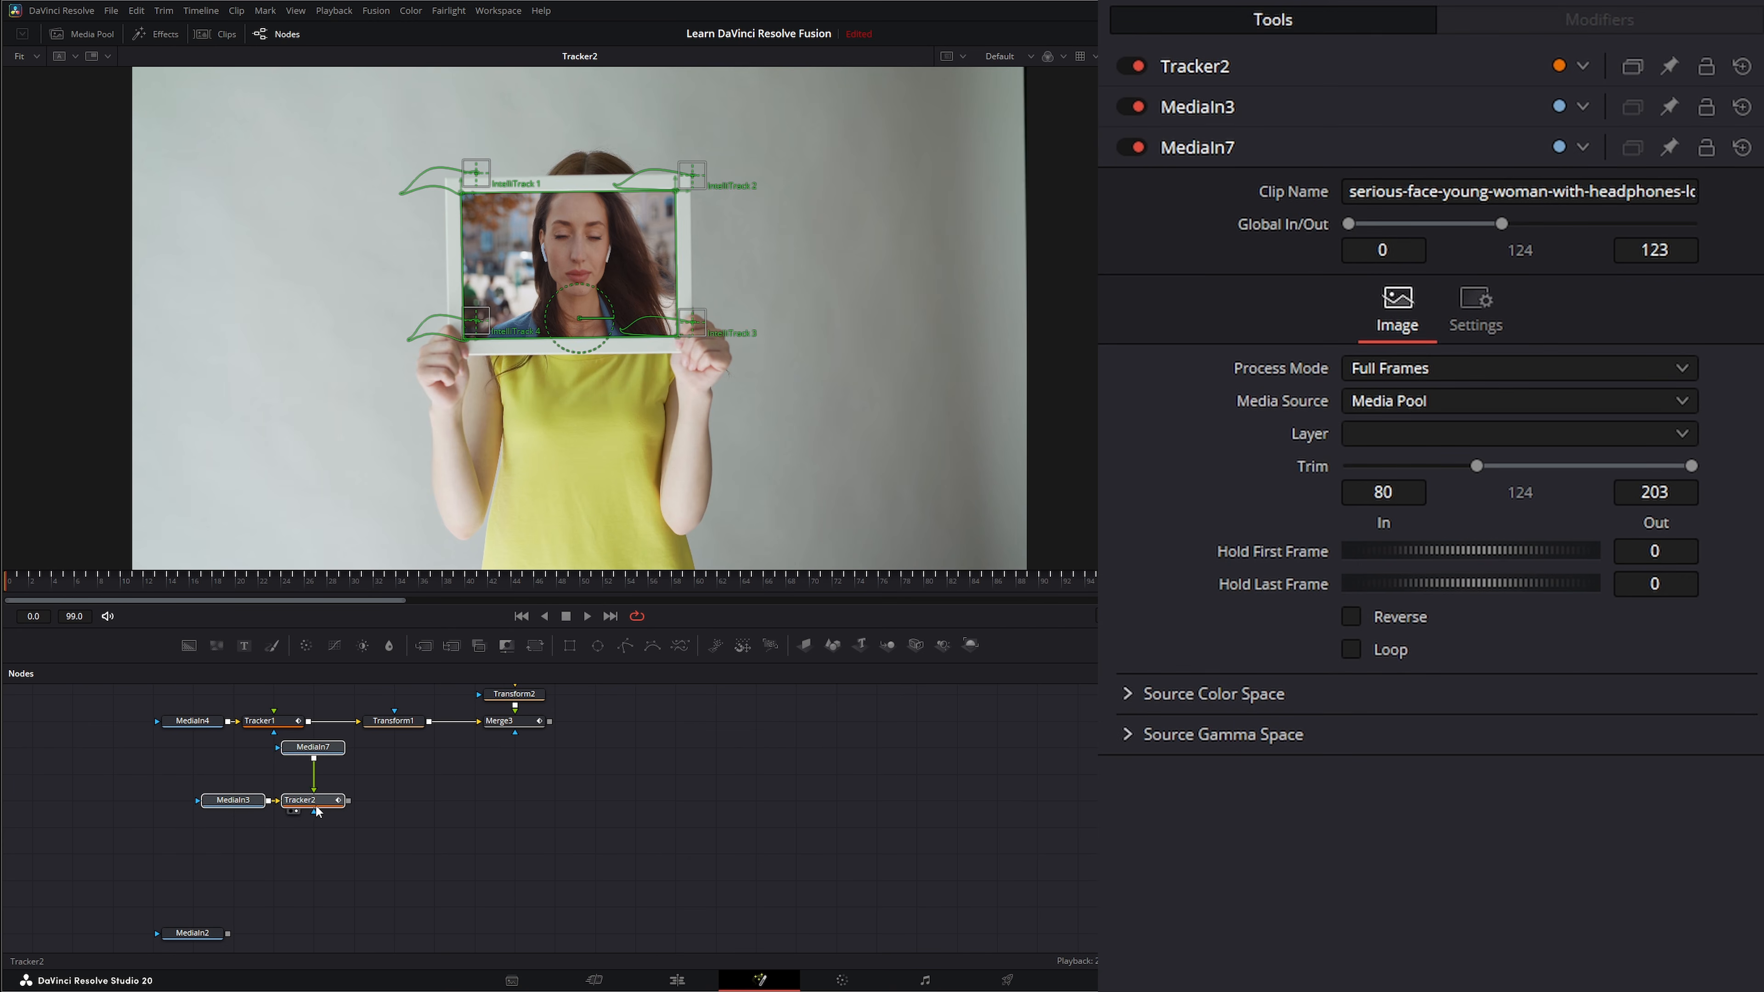
{"action": "left_click", "coordinate": [193, 904]}
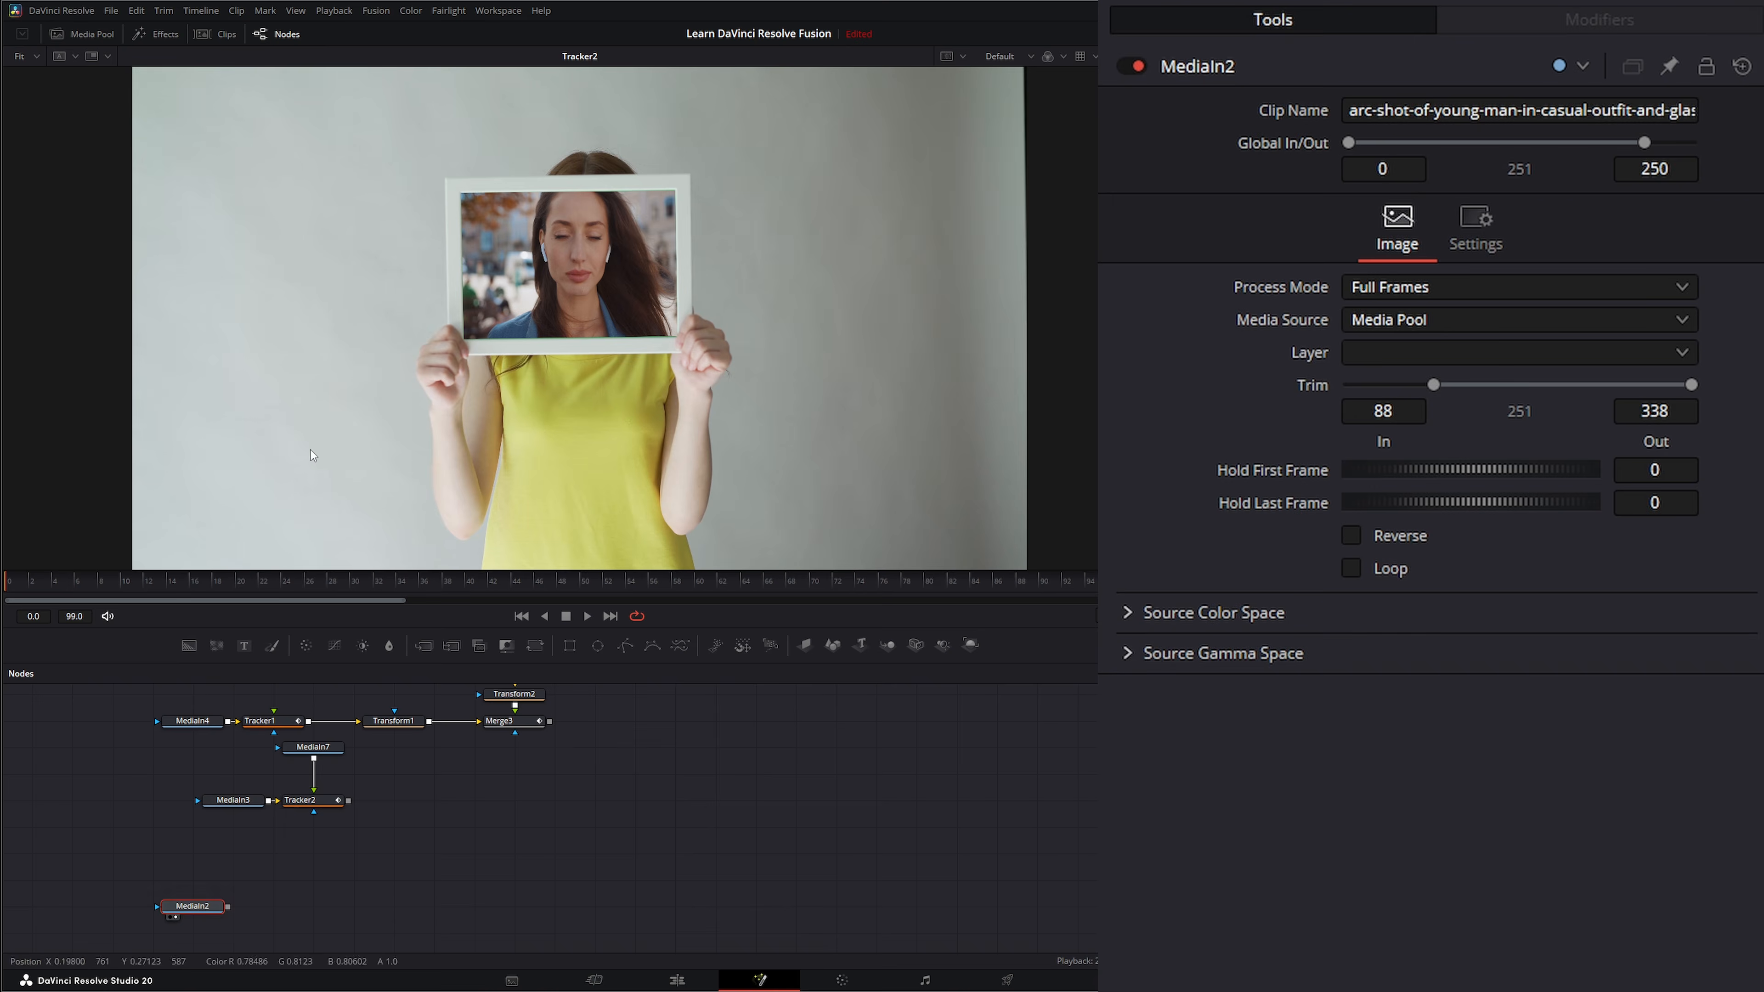
{"action": "key", "text": "1"}
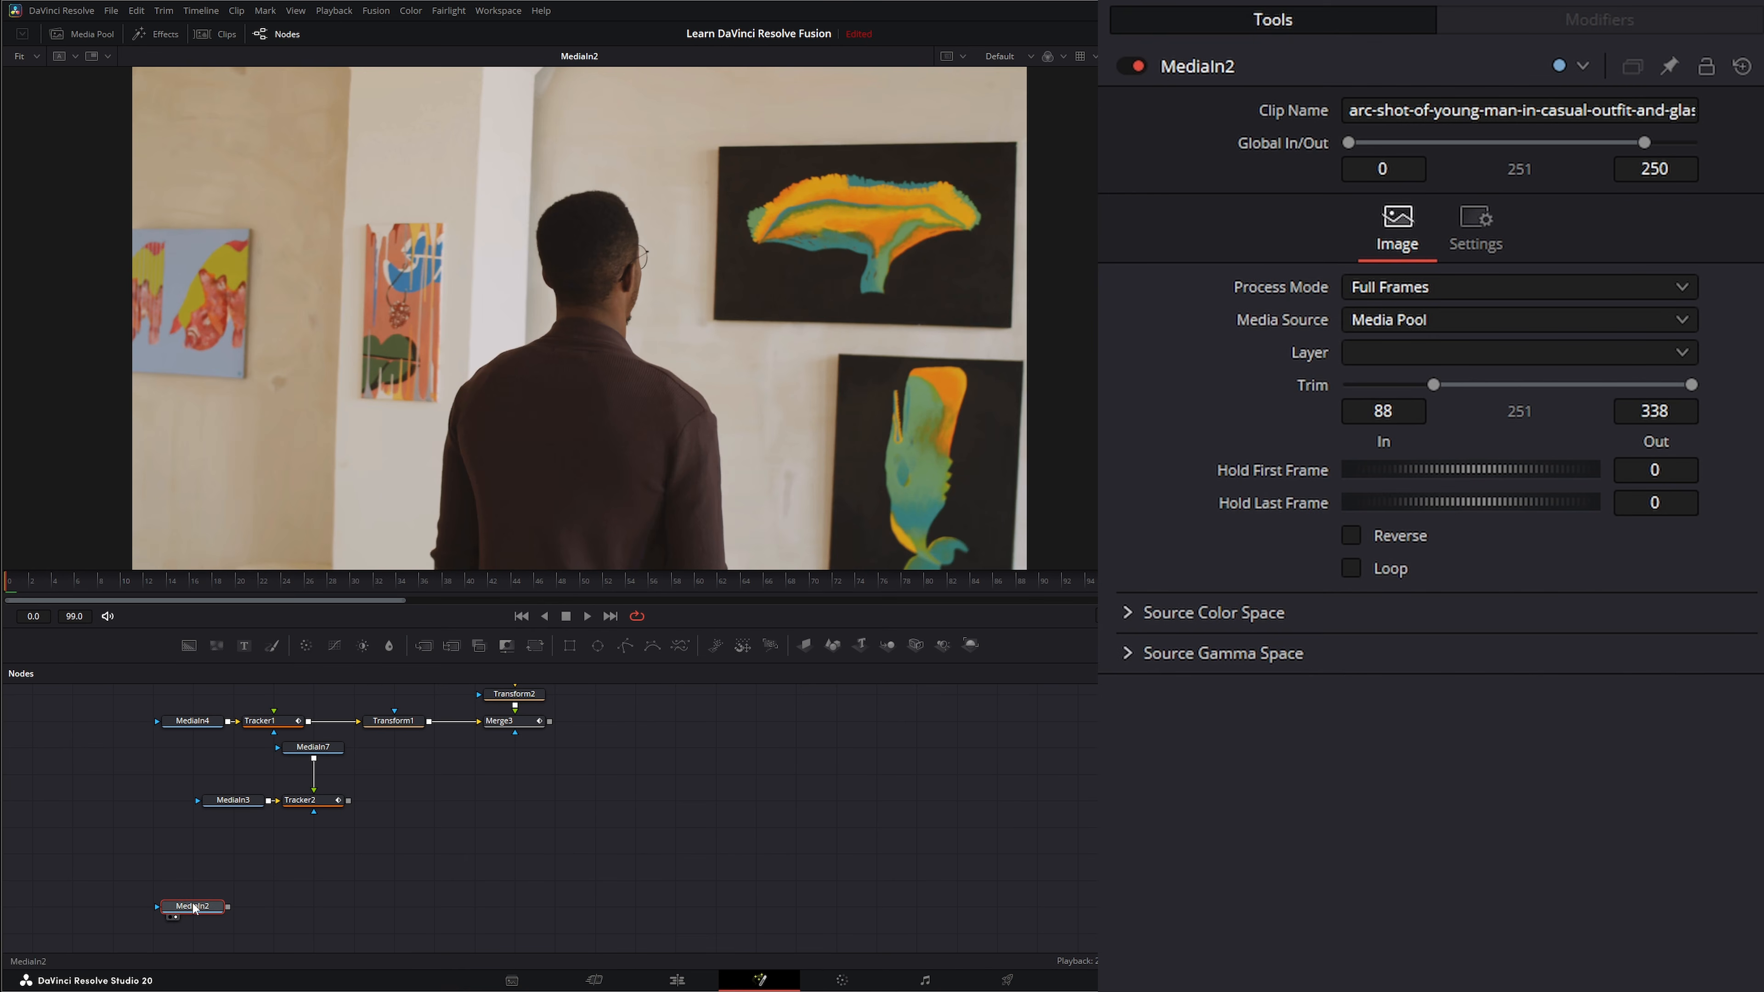
Add a Tracker node after MediaIn2, view it, and place IntelliTrack 1 on the narrow orange painting's upper-left corner.
{"action": "key", "text": "shift+space"}
{"action": "type", "text": "tr"}
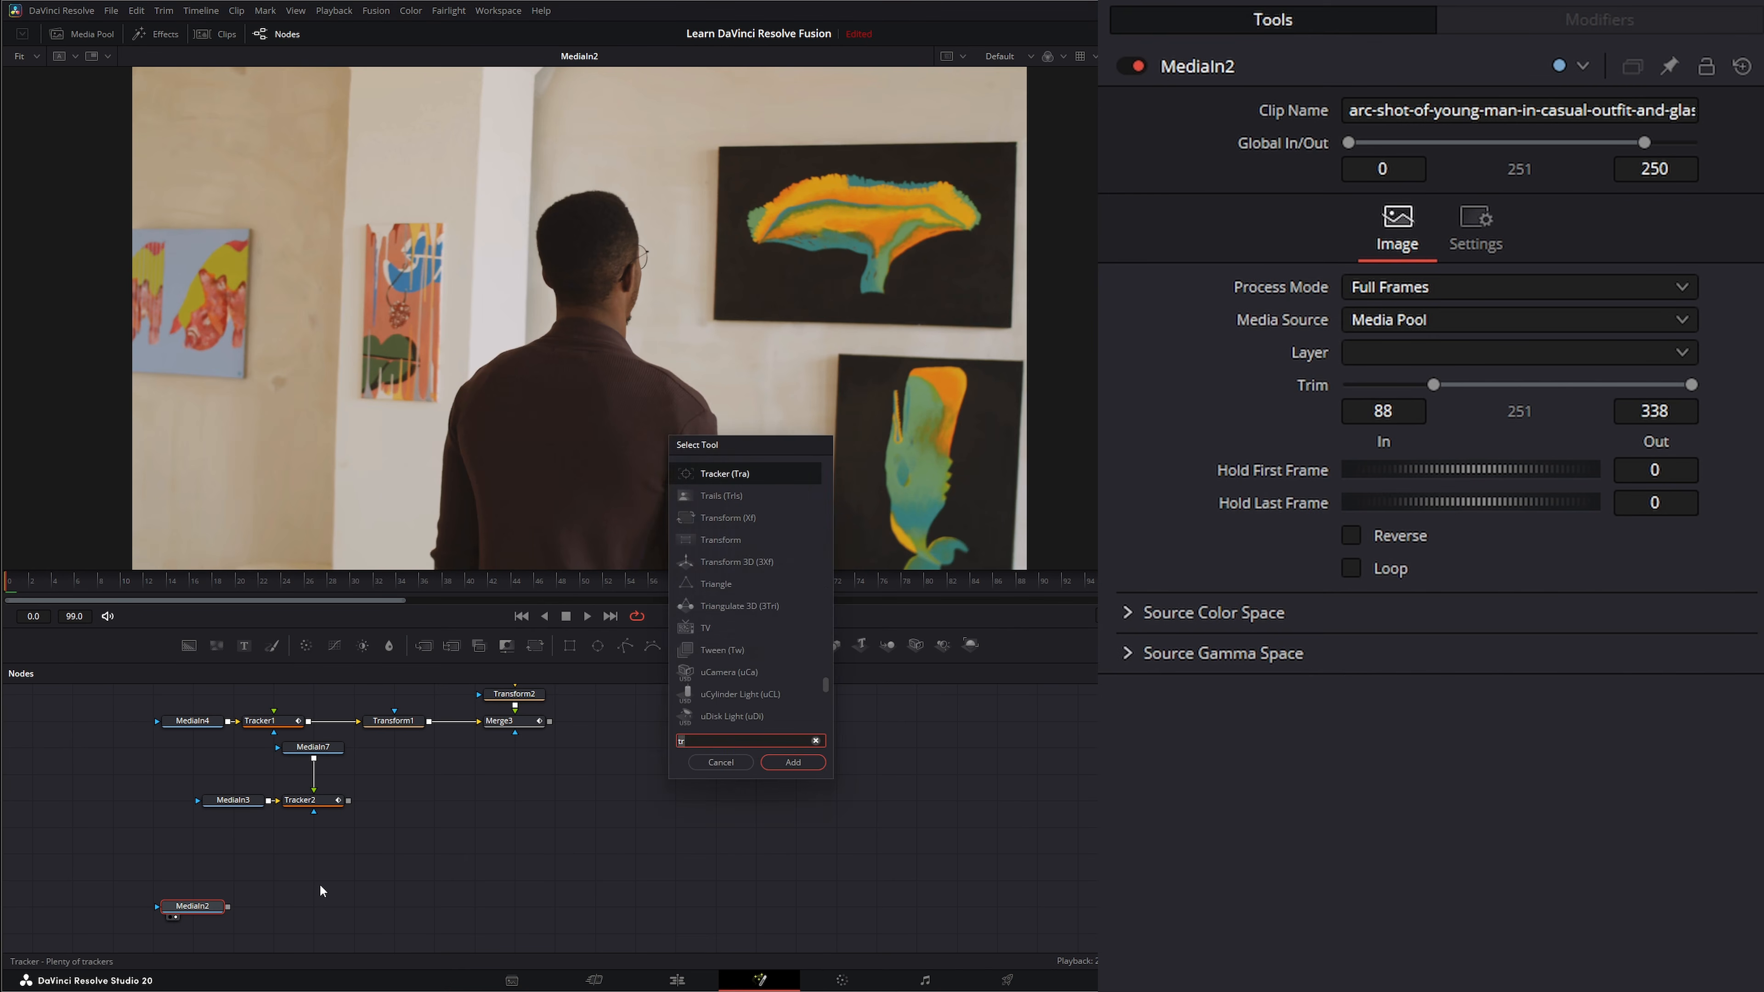
{"action": "key", "text": "Return"}
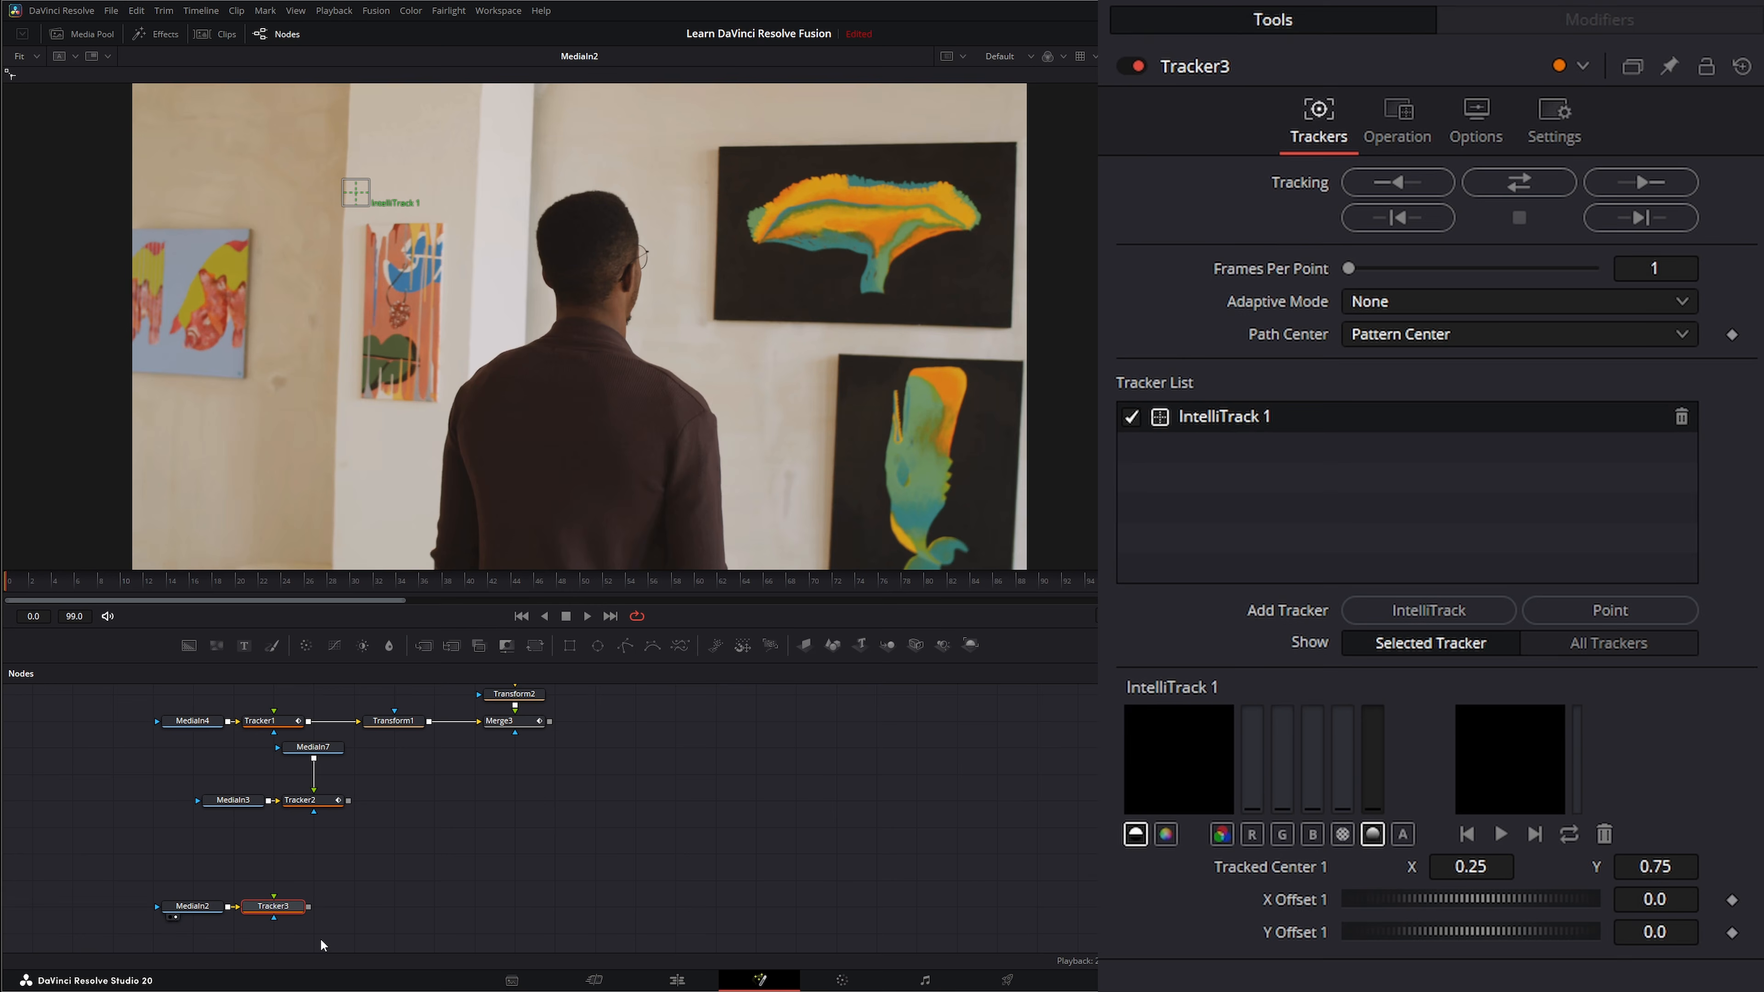
{"action": "key", "text": "1"}
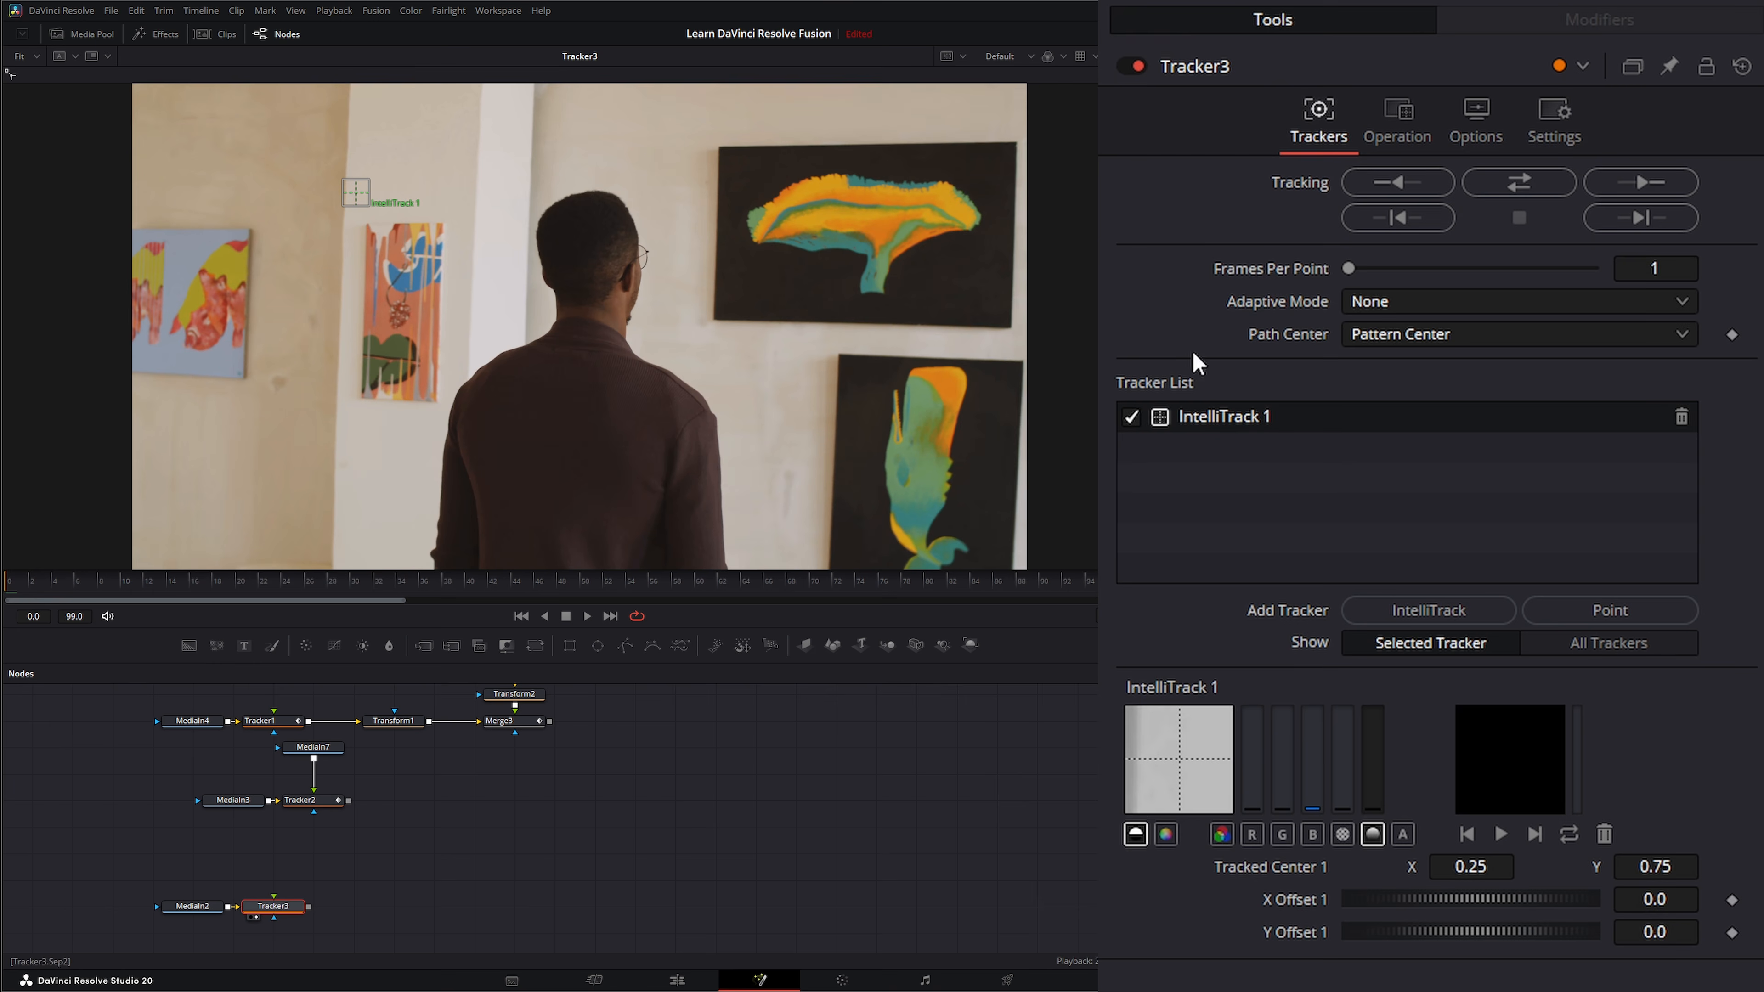
{"action": "mouse_move", "coordinate": [374, 200]}
{"action": "left_mouse_down"}
{"action": "mouse_move", "coordinate": [347, 251]}
{"action": "mouse_move", "coordinate": [368, 230]}
{"action": "left_mouse_up"}
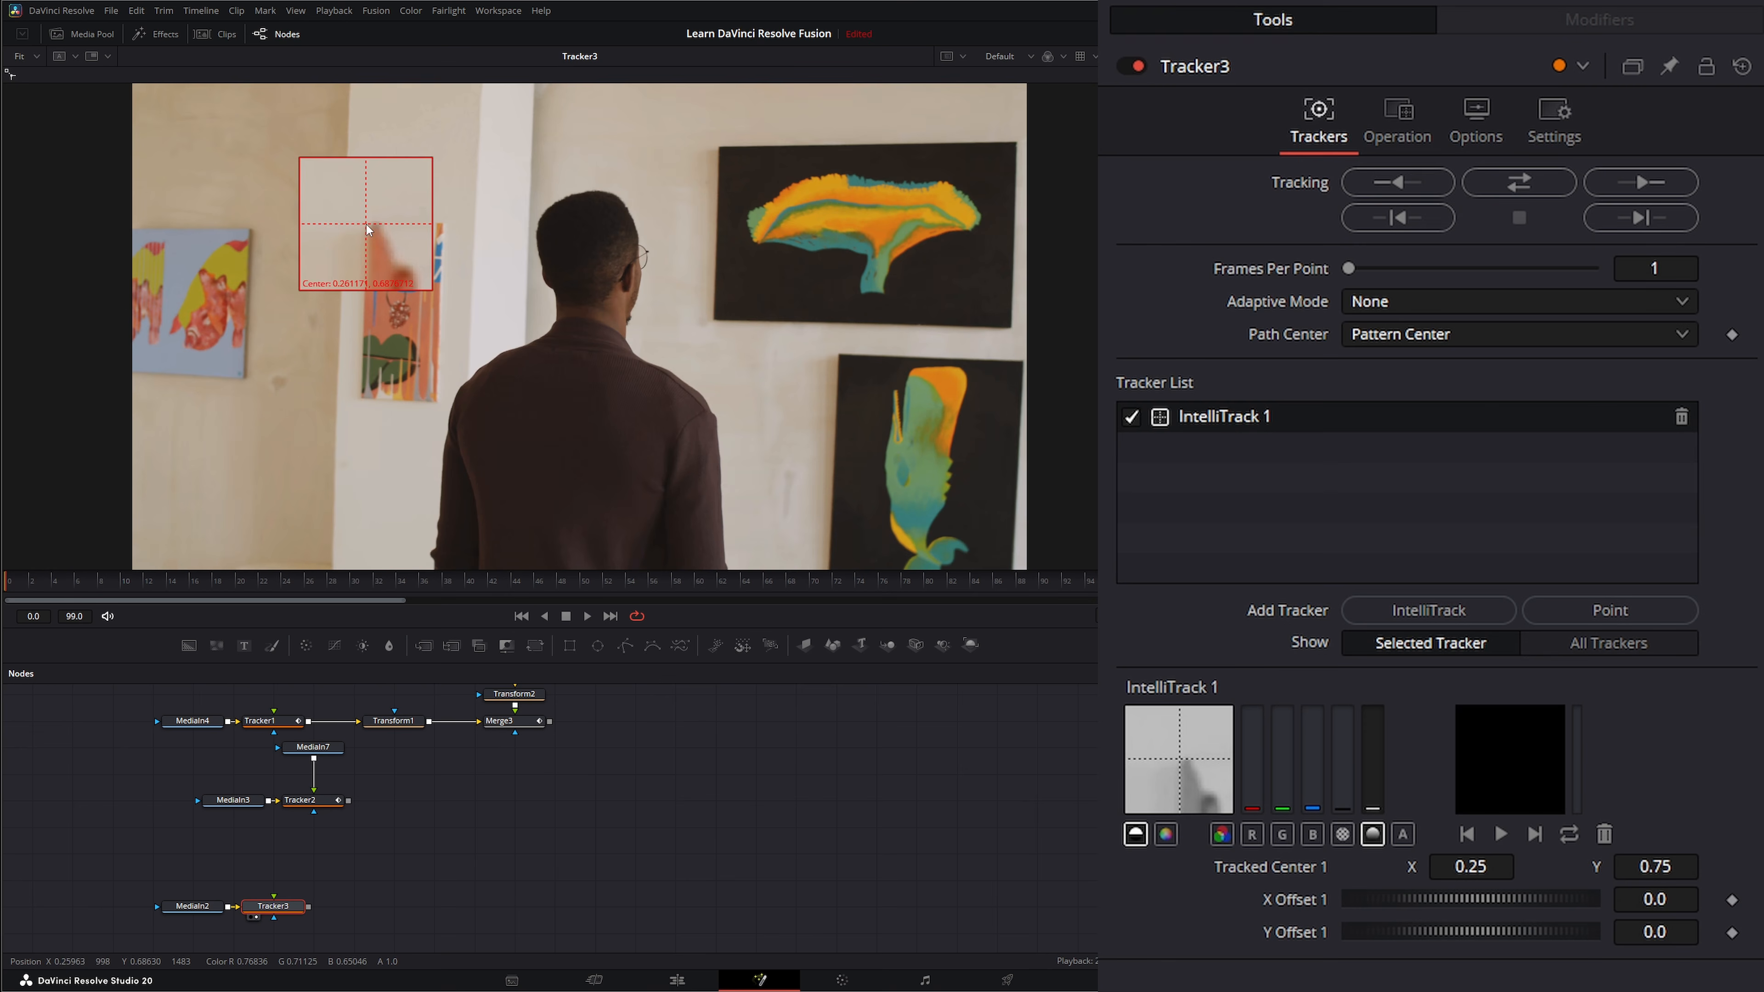
Add three more IntelliTrack trackers on the narrow painting's upper-right, lower-right and lower-left corners.
{"action": "left_click", "coordinate": [1416, 610]}
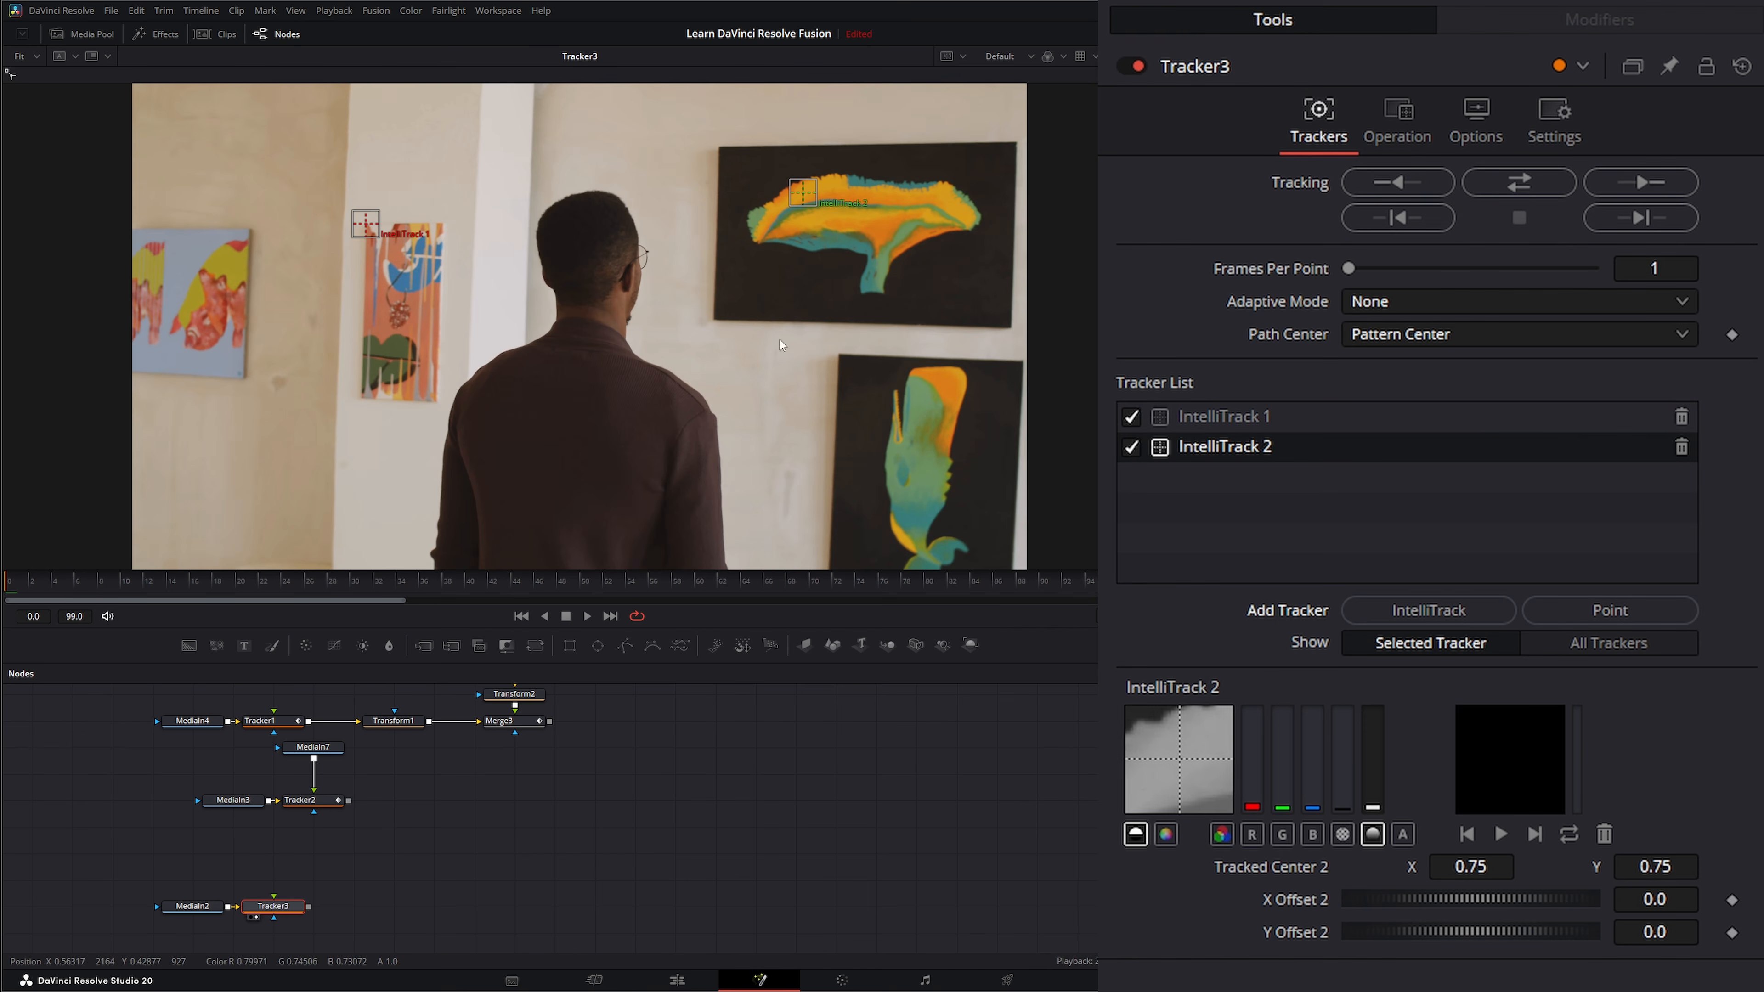
{"action": "mouse_move", "coordinate": [804, 196]}
{"action": "left_mouse_down"}
{"action": "mouse_move", "coordinate": [688, 293]}
{"action": "mouse_move", "coordinate": [446, 228]}
{"action": "left_mouse_up"}
{"action": "left_click", "coordinate": [1427, 617]}
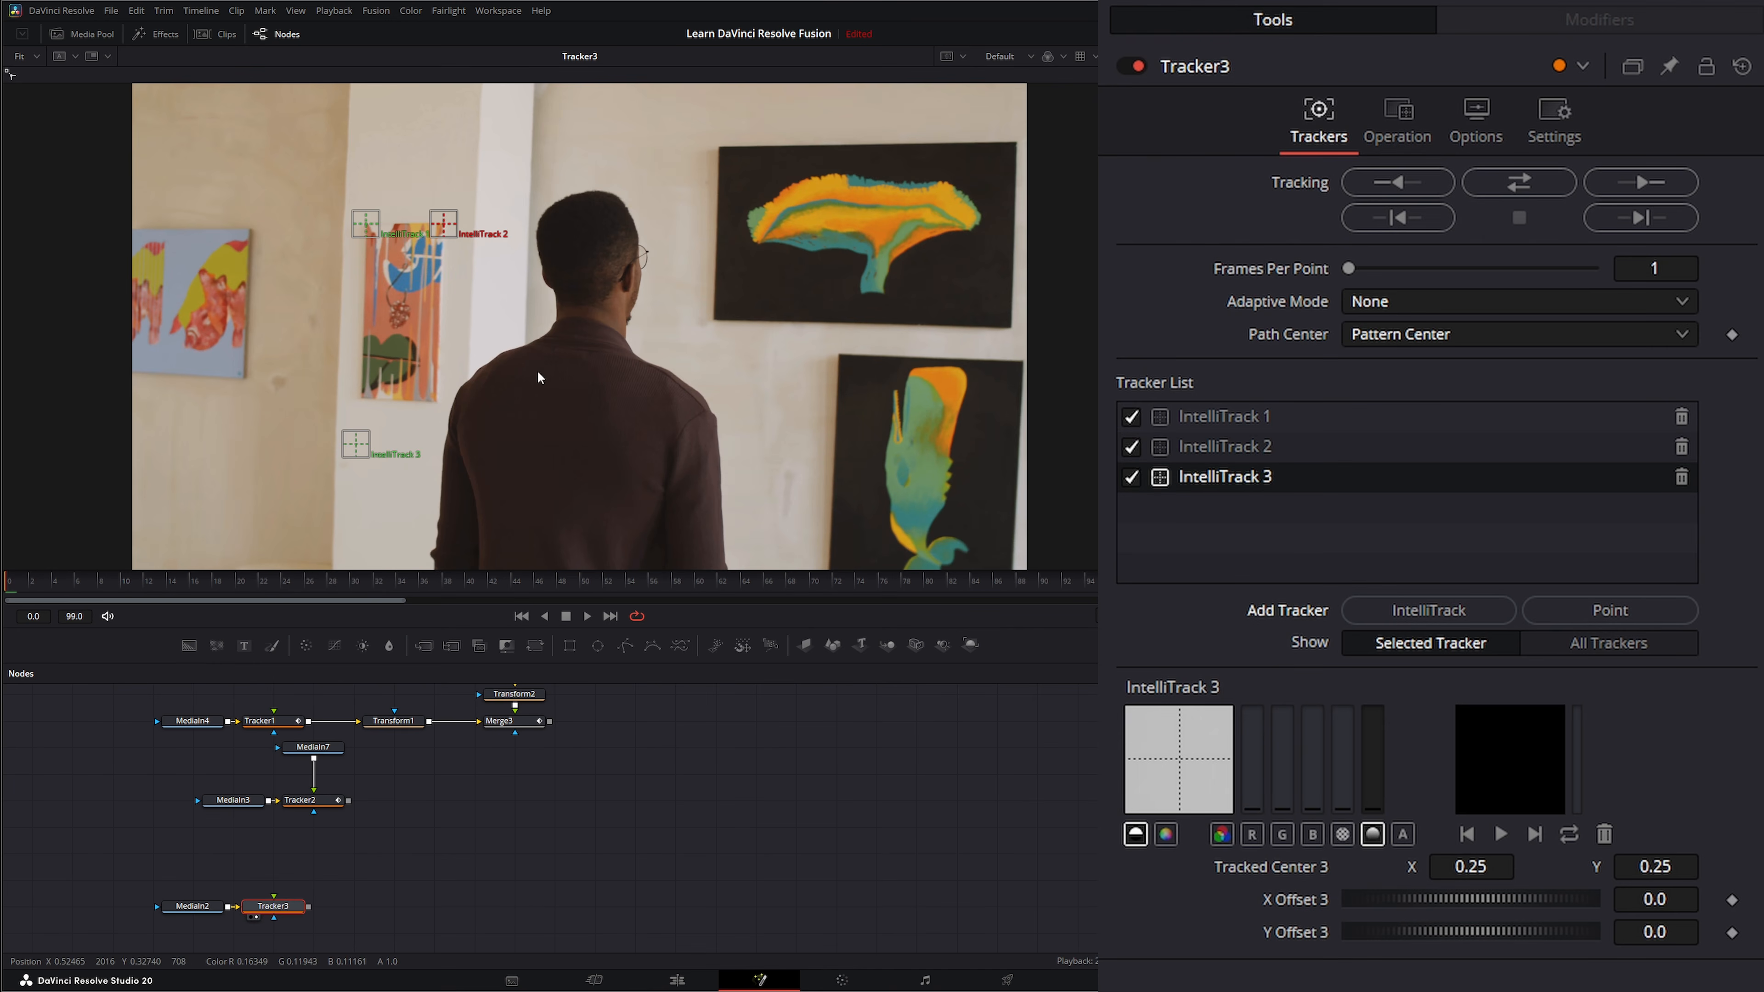
{"action": "mouse_move", "coordinate": [347, 453]}
{"action": "left_mouse_down"}
{"action": "mouse_move", "coordinate": [395, 451]}
{"action": "mouse_move", "coordinate": [439, 411]}
{"action": "left_mouse_up"}
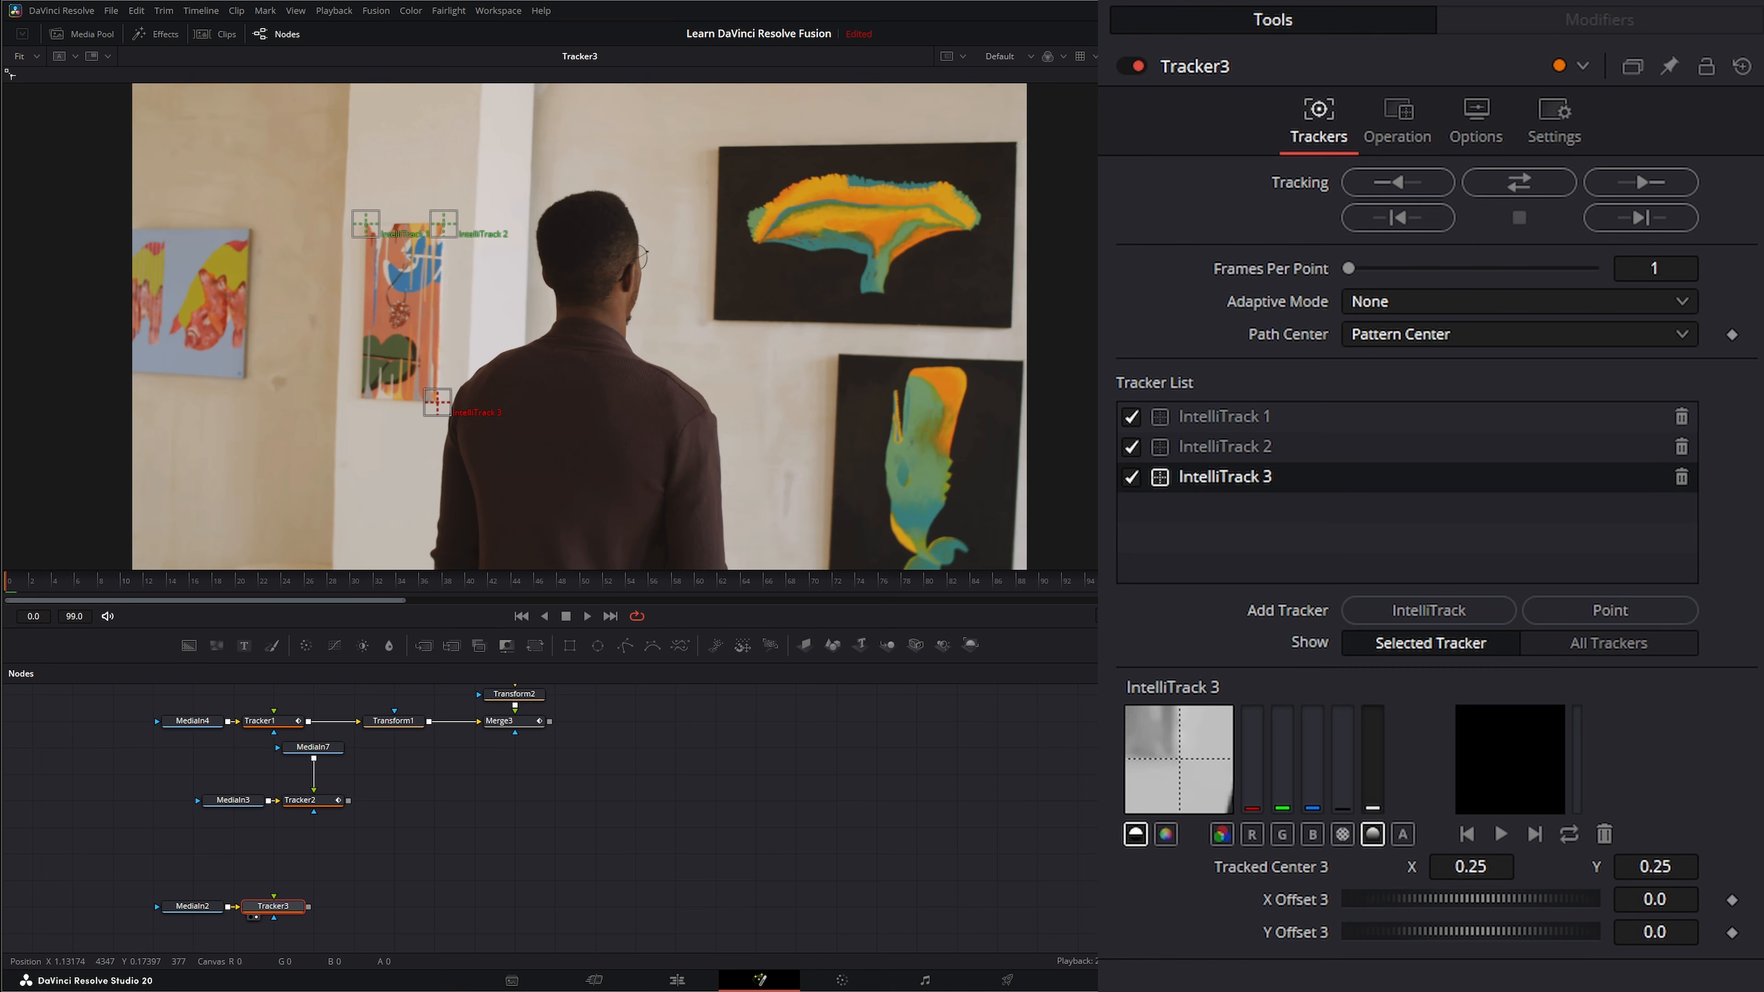
{"action": "left_click", "coordinate": [1430, 617]}
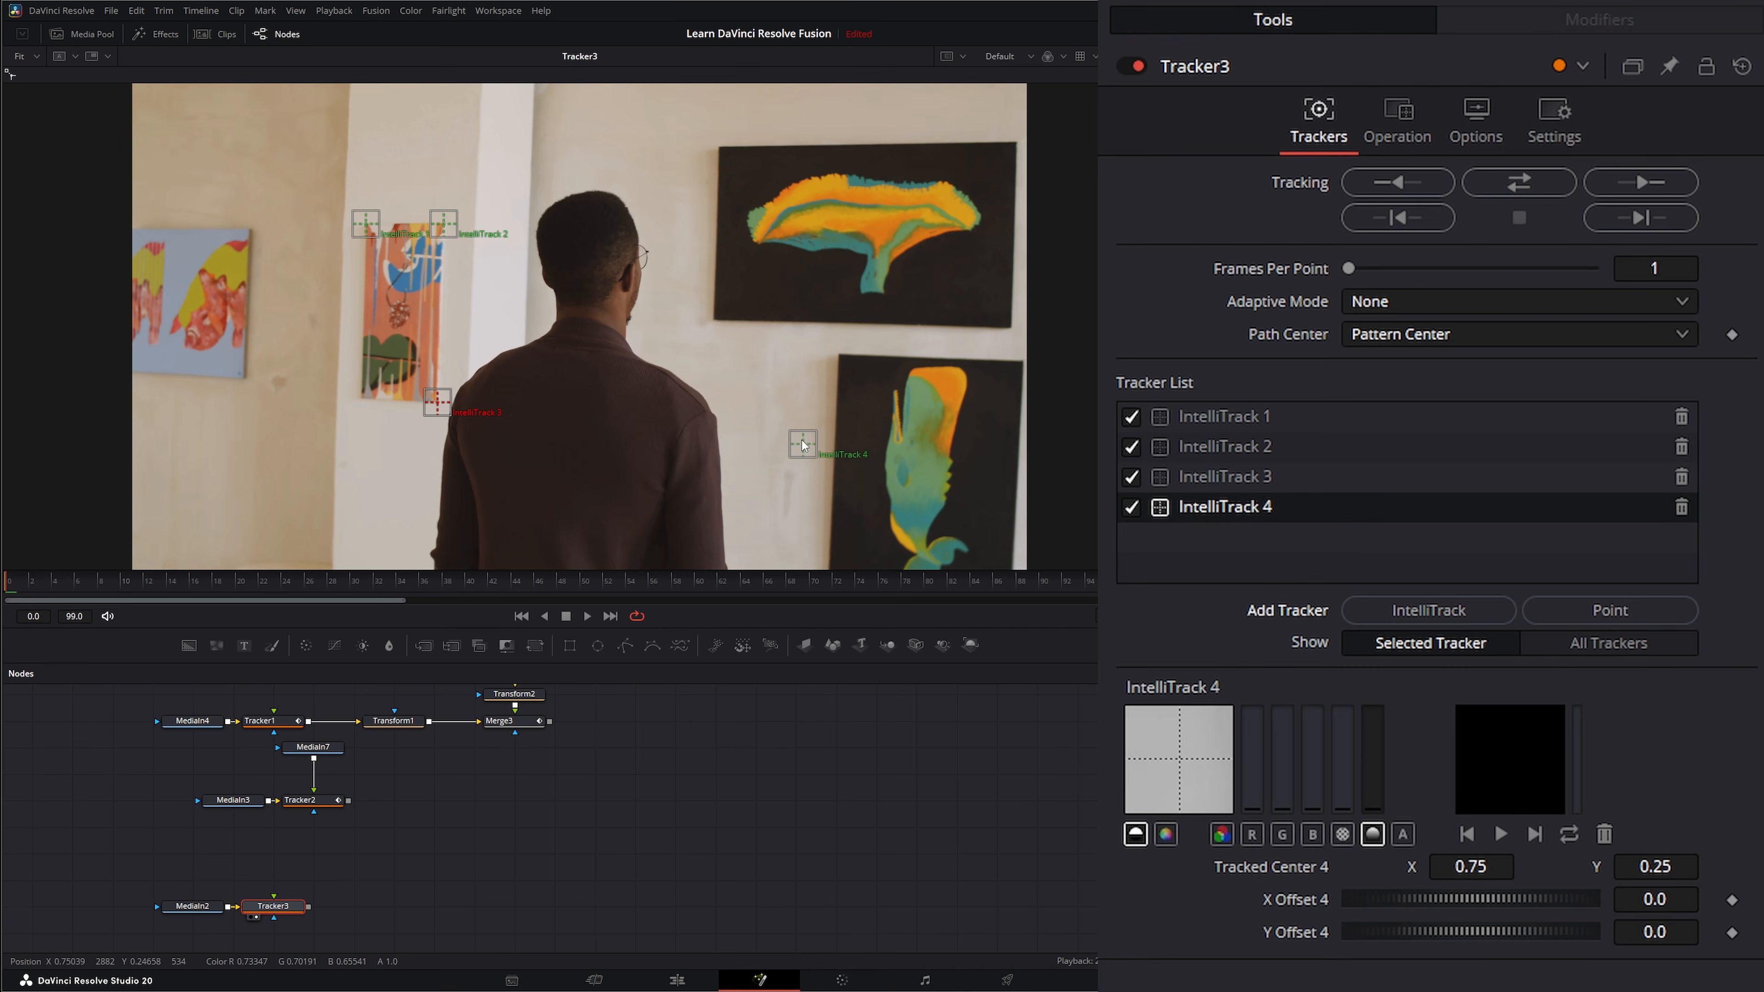
{"action": "mouse_move", "coordinate": [803, 446]}
{"action": "left_mouse_down"}
{"action": "mouse_move", "coordinate": [393, 422]}
{"action": "mouse_move", "coordinate": [366, 401]}
{"action": "left_mouse_up"}
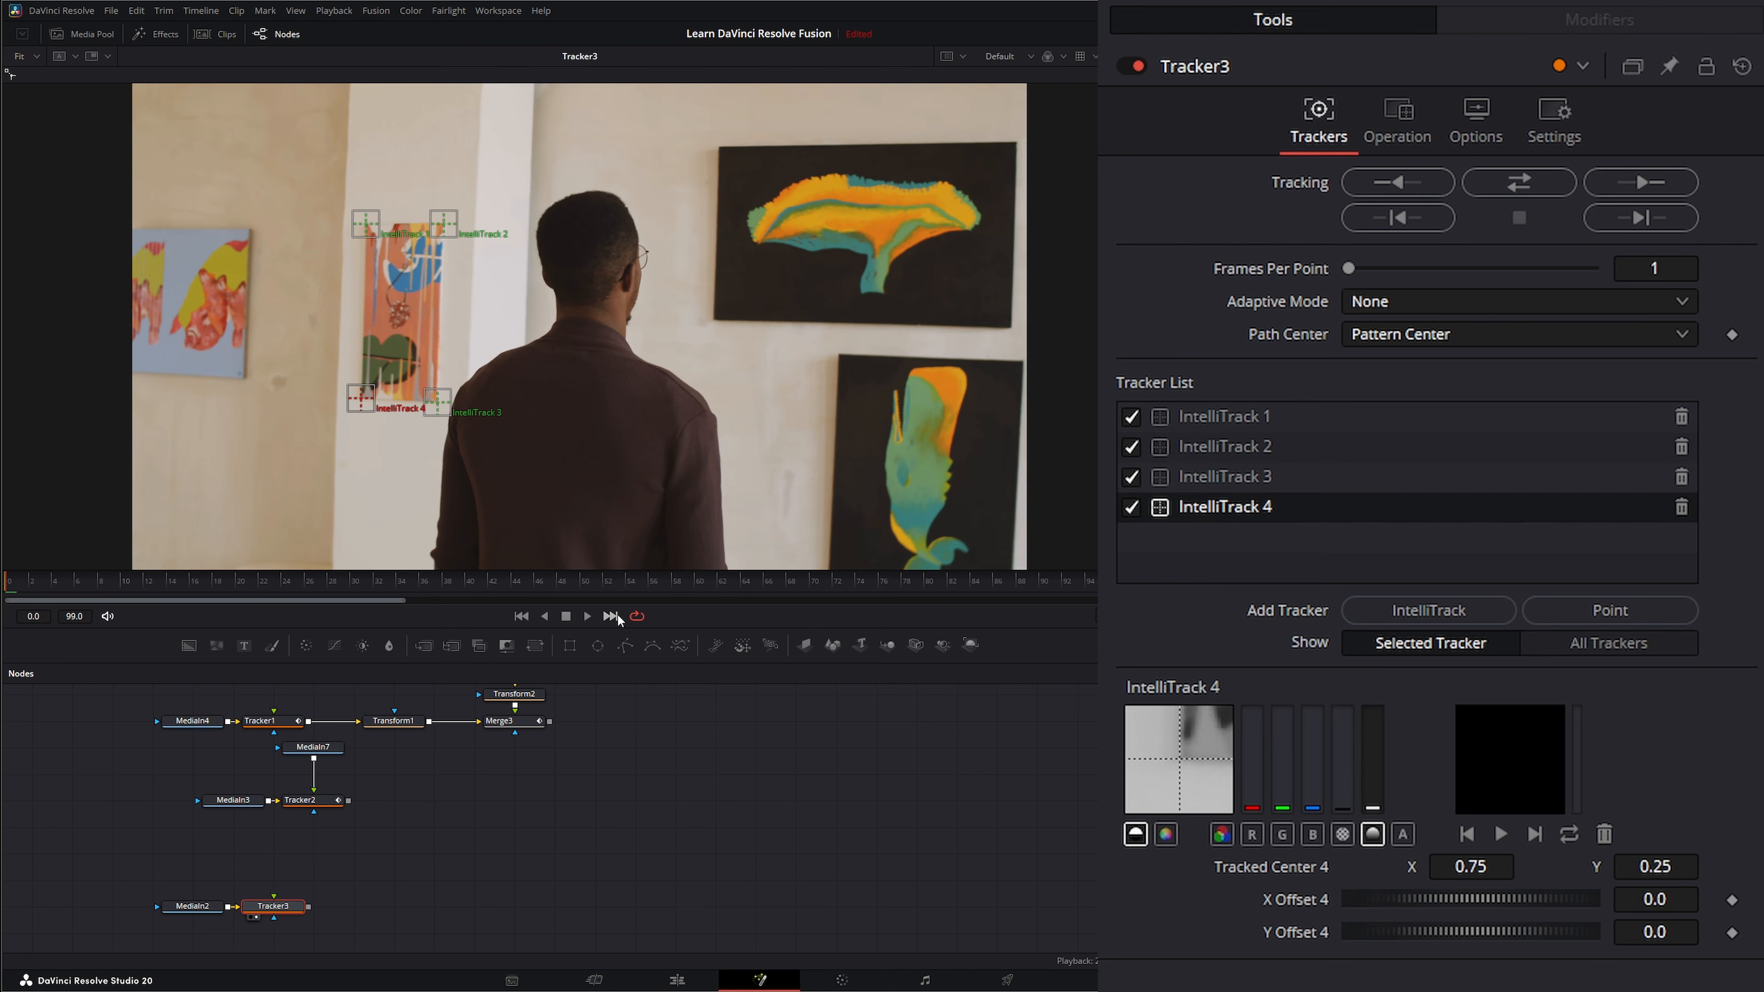
Track the four painting corners forward, return to the first frame, and set Tracker3's operation to Perspective Positioning.
{"action": "left_click", "coordinate": [1640, 179]}
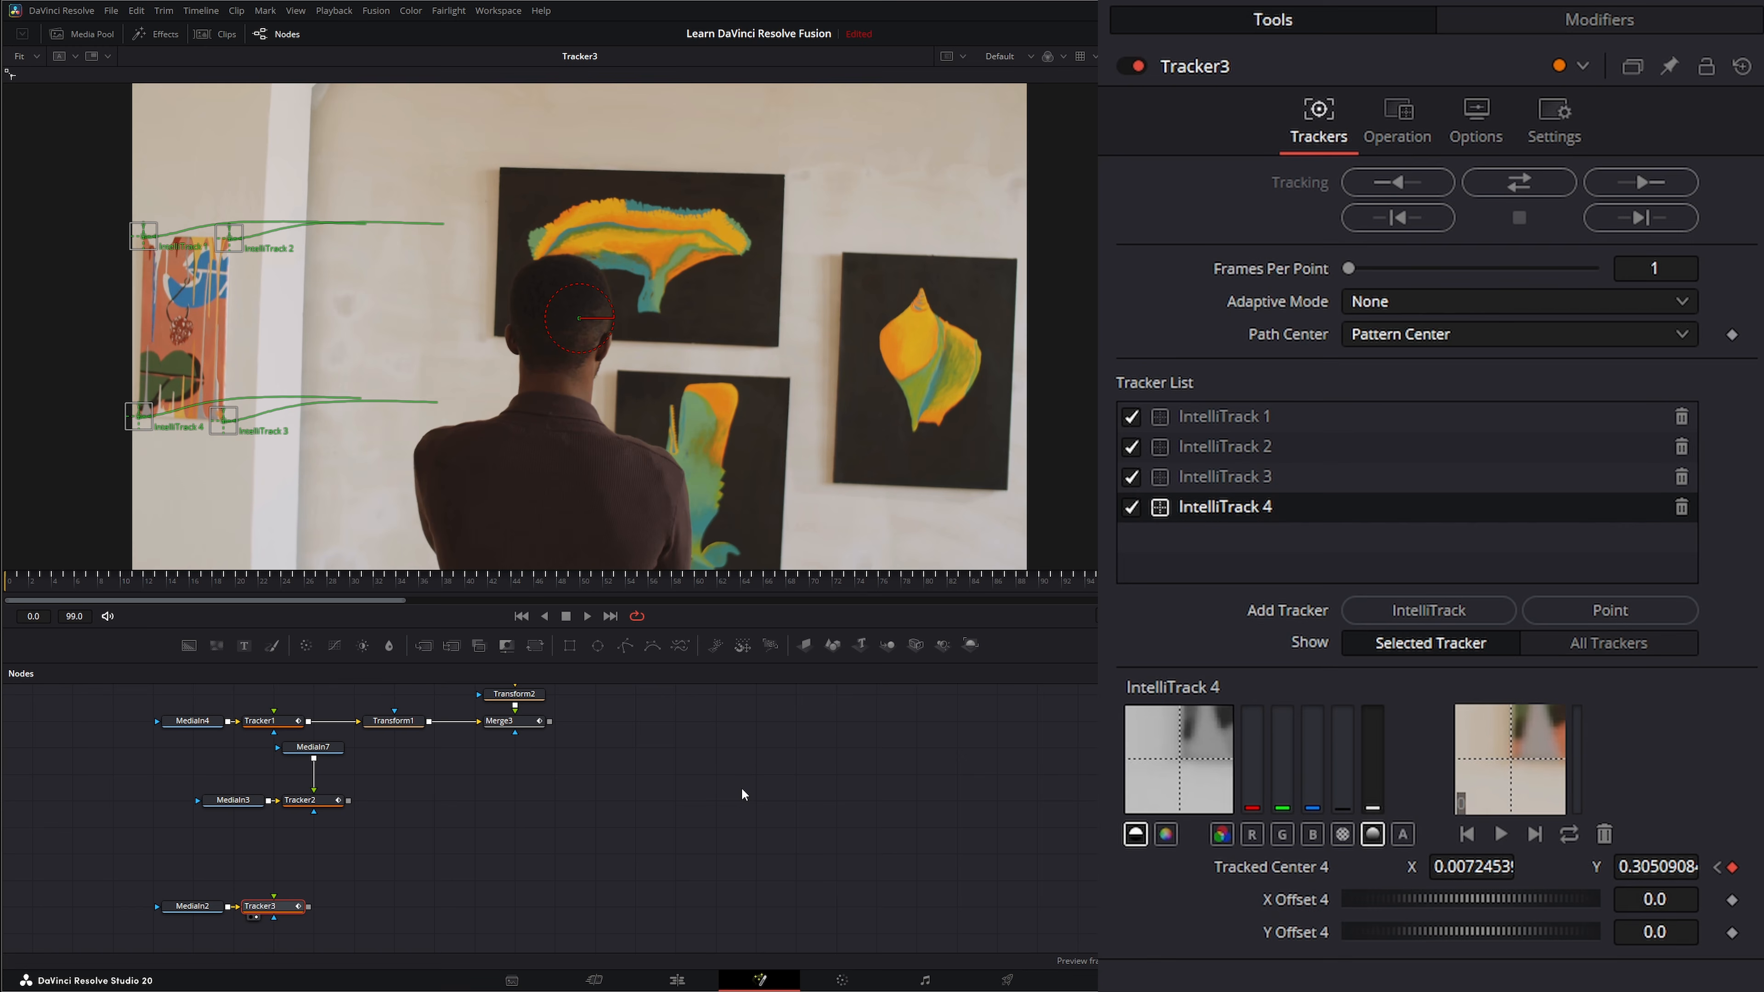
{"action": "left_click_drag", "start_coordinate": [1139, 585], "coordinate": [2, 611]}
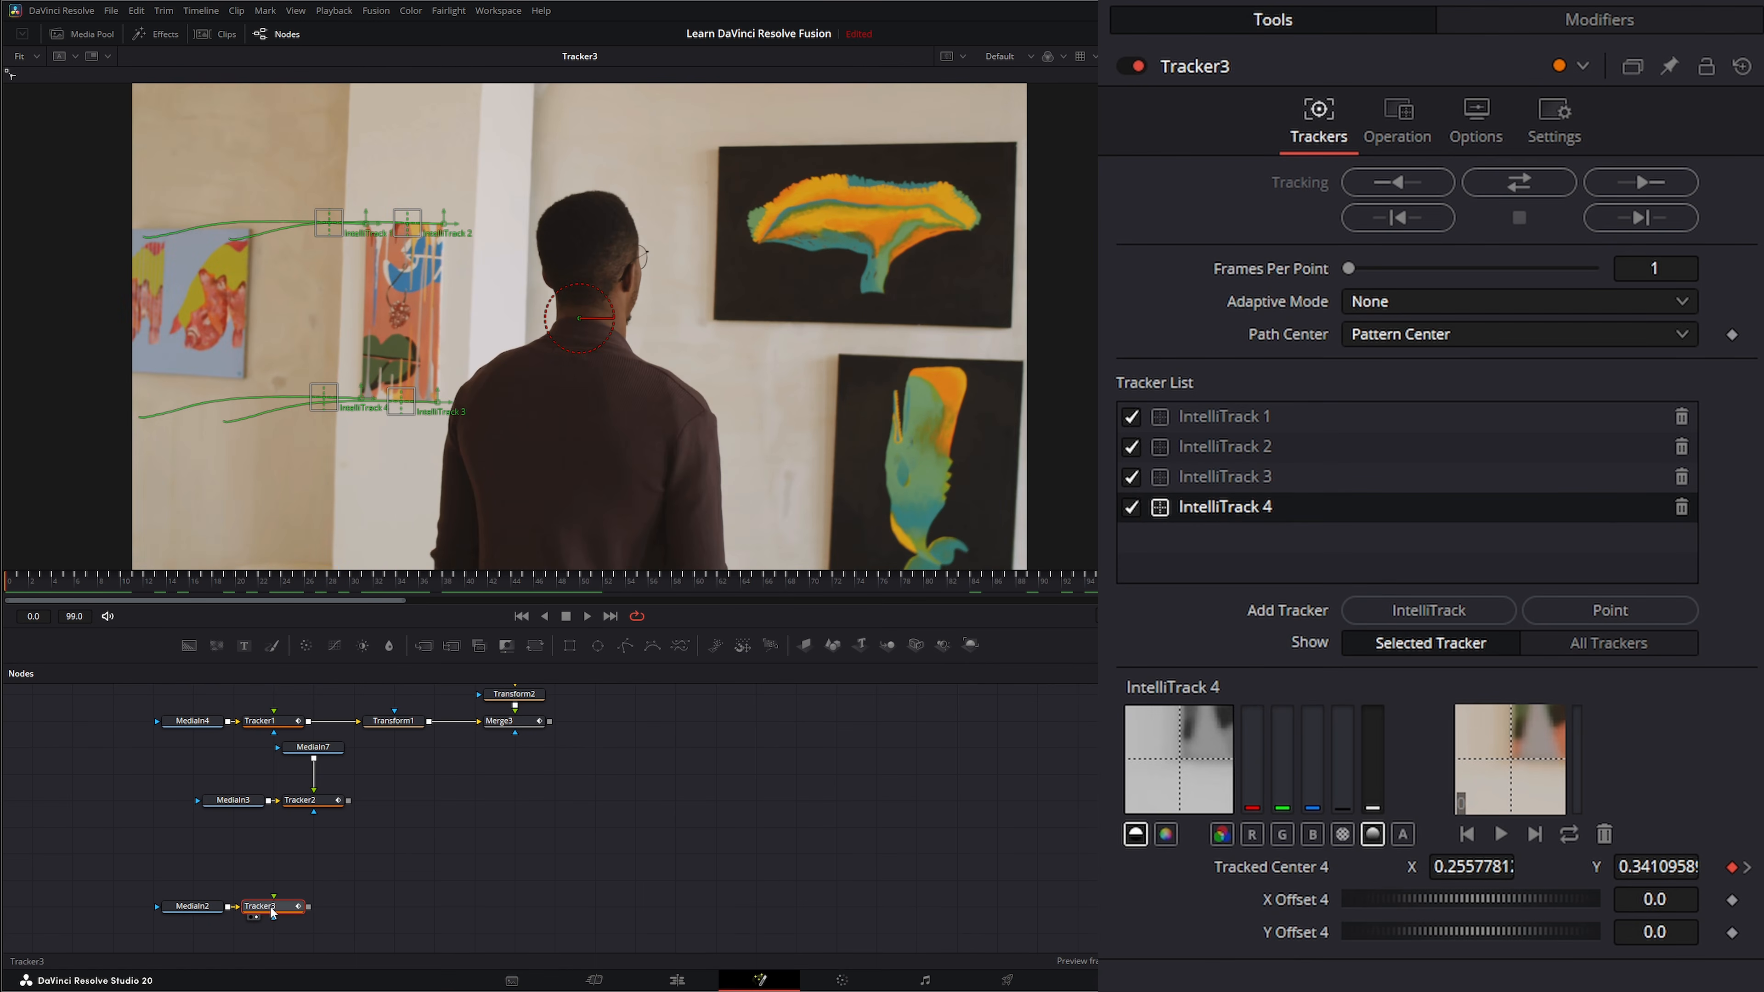
{"action": "left_click", "coordinate": [1397, 126]}
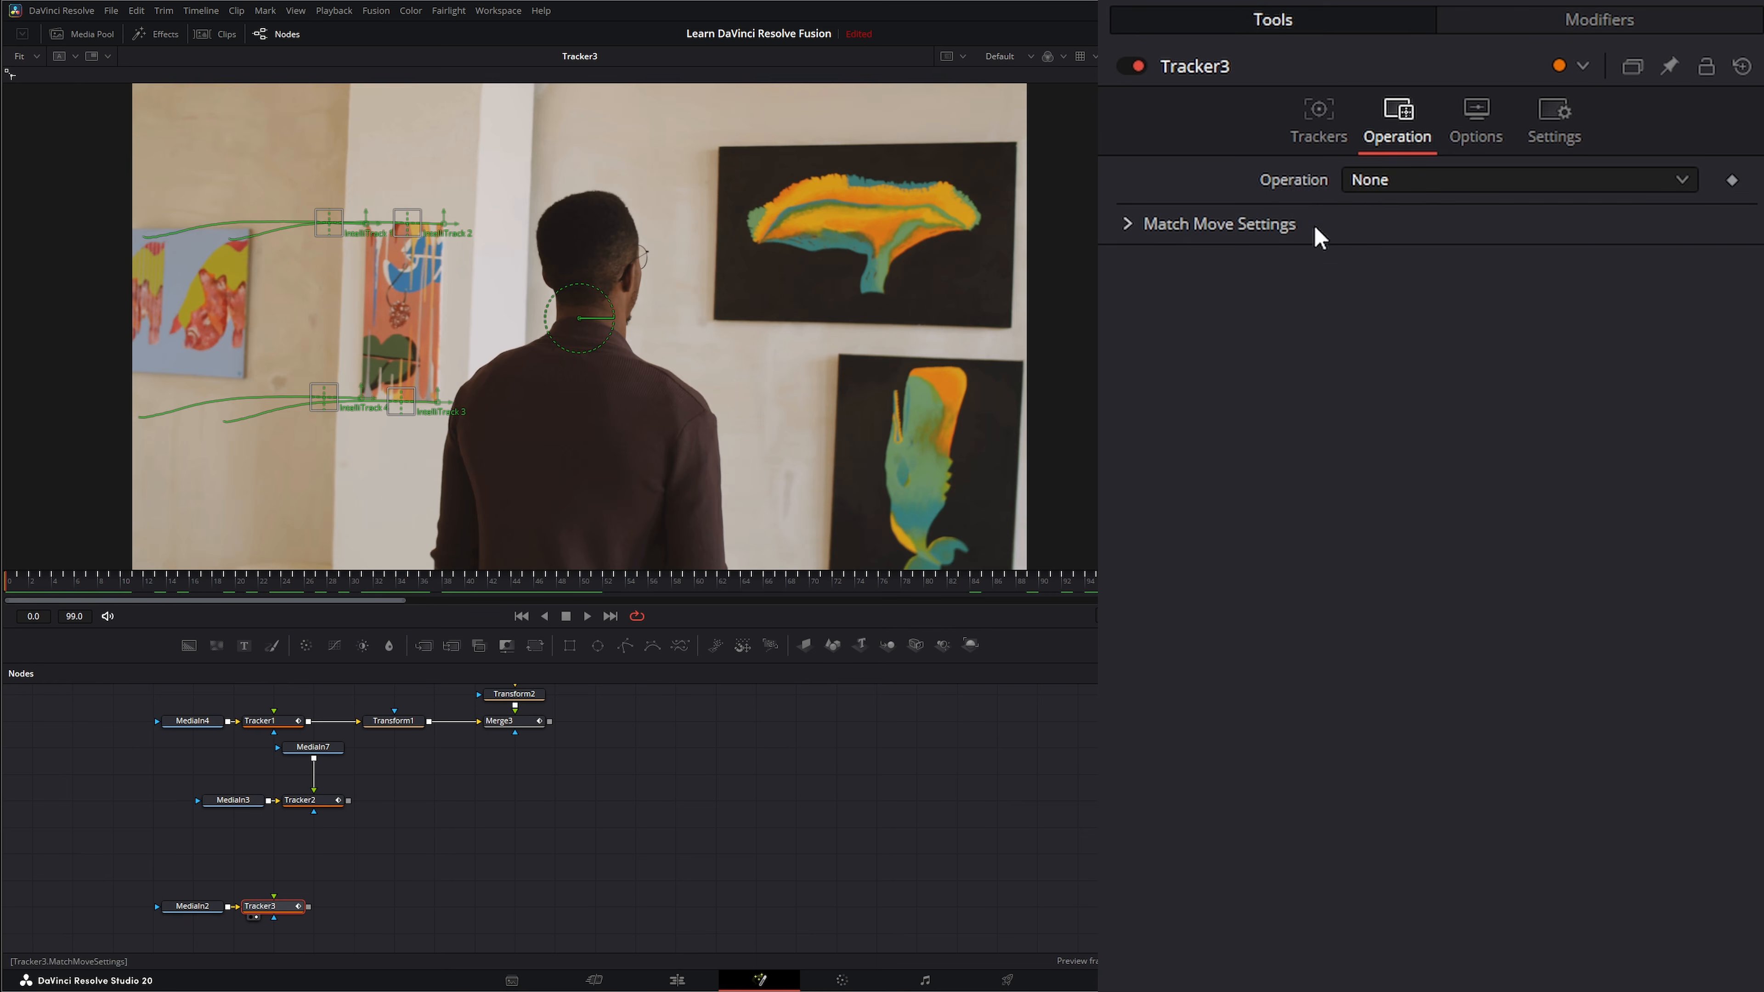
{"action": "left_click", "coordinate": [1409, 182]}
{"action": "left_click", "coordinate": [1467, 314]}
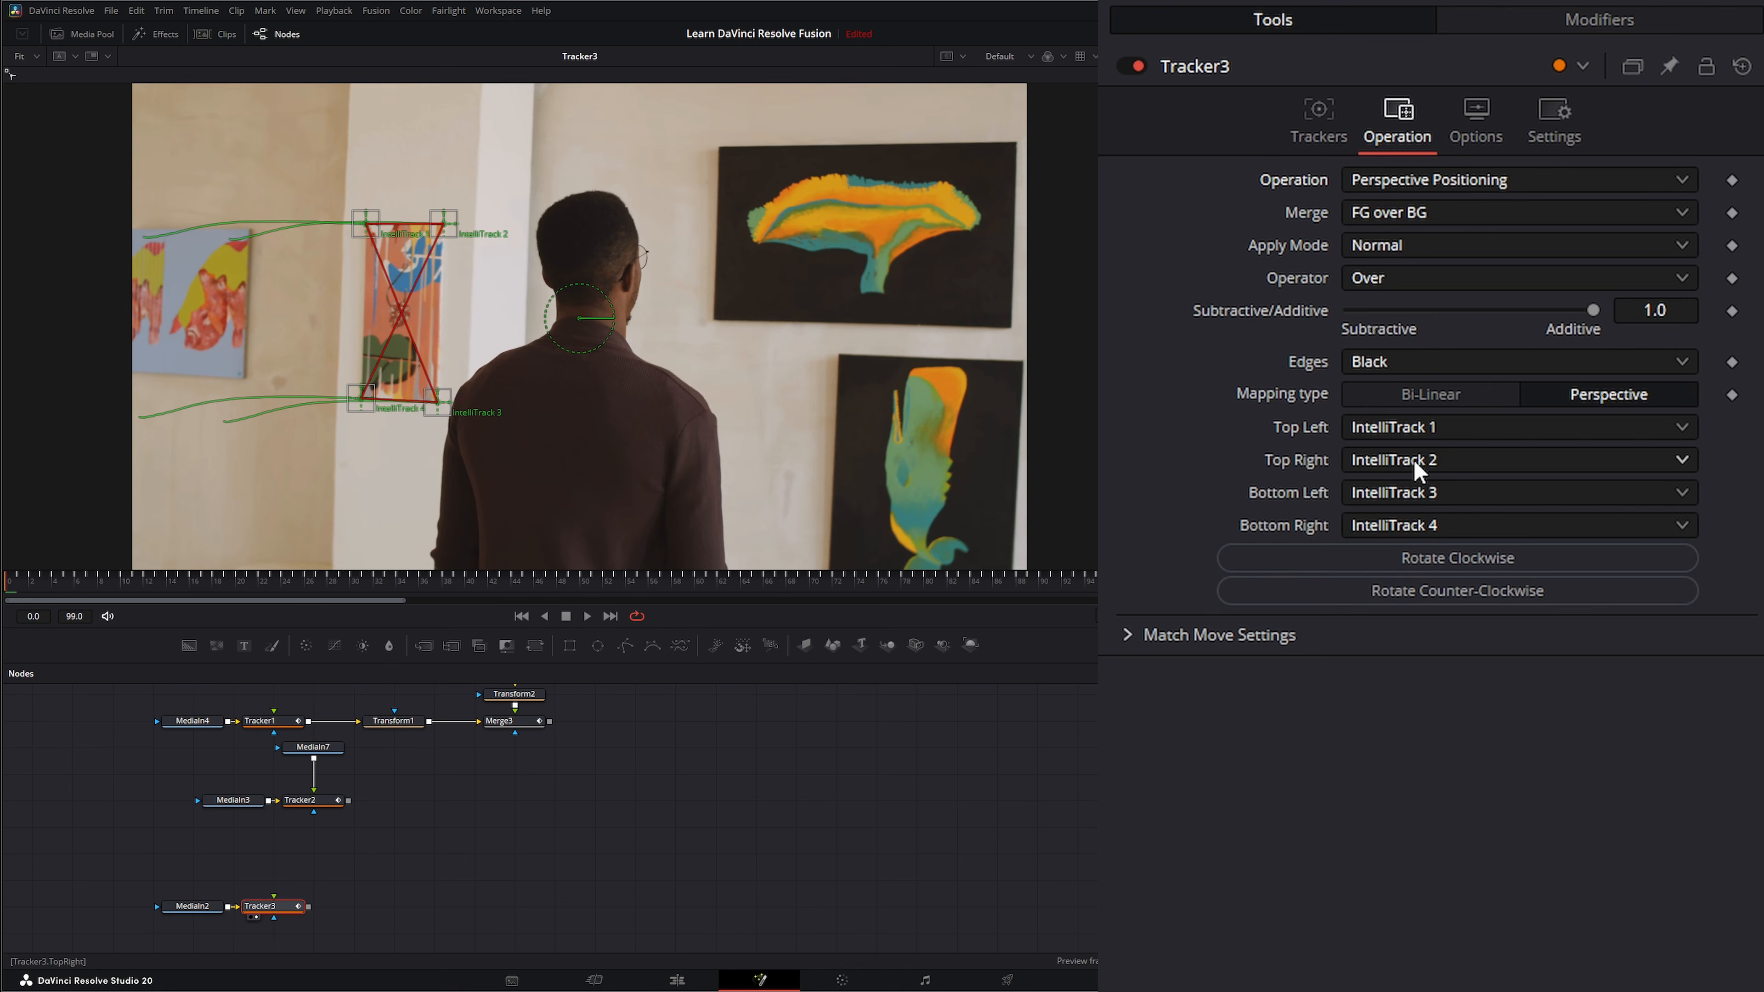
Map Tracker3's Bottom Left corner to IntelliTrack 4 and its Bottom Right corner to IntelliTrack 3.
{"action": "left_click", "coordinate": [1434, 494]}
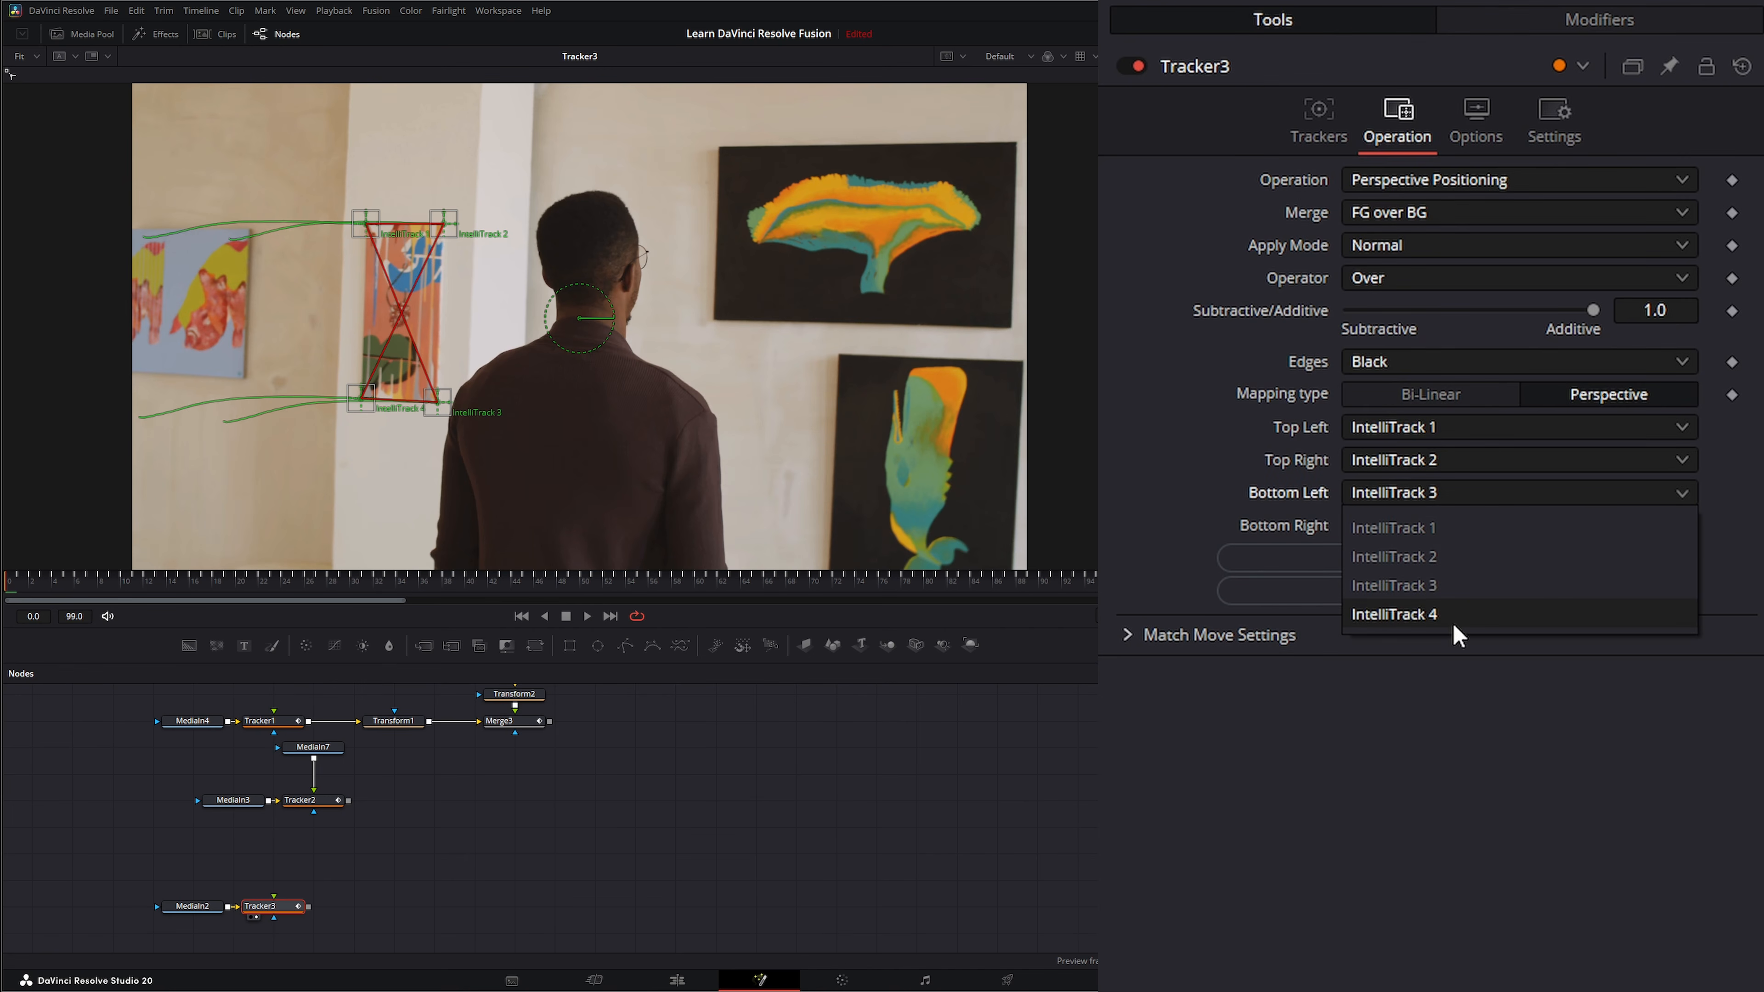
{"action": "left_click", "coordinate": [1438, 617]}
{"action": "left_click", "coordinate": [1382, 525]}
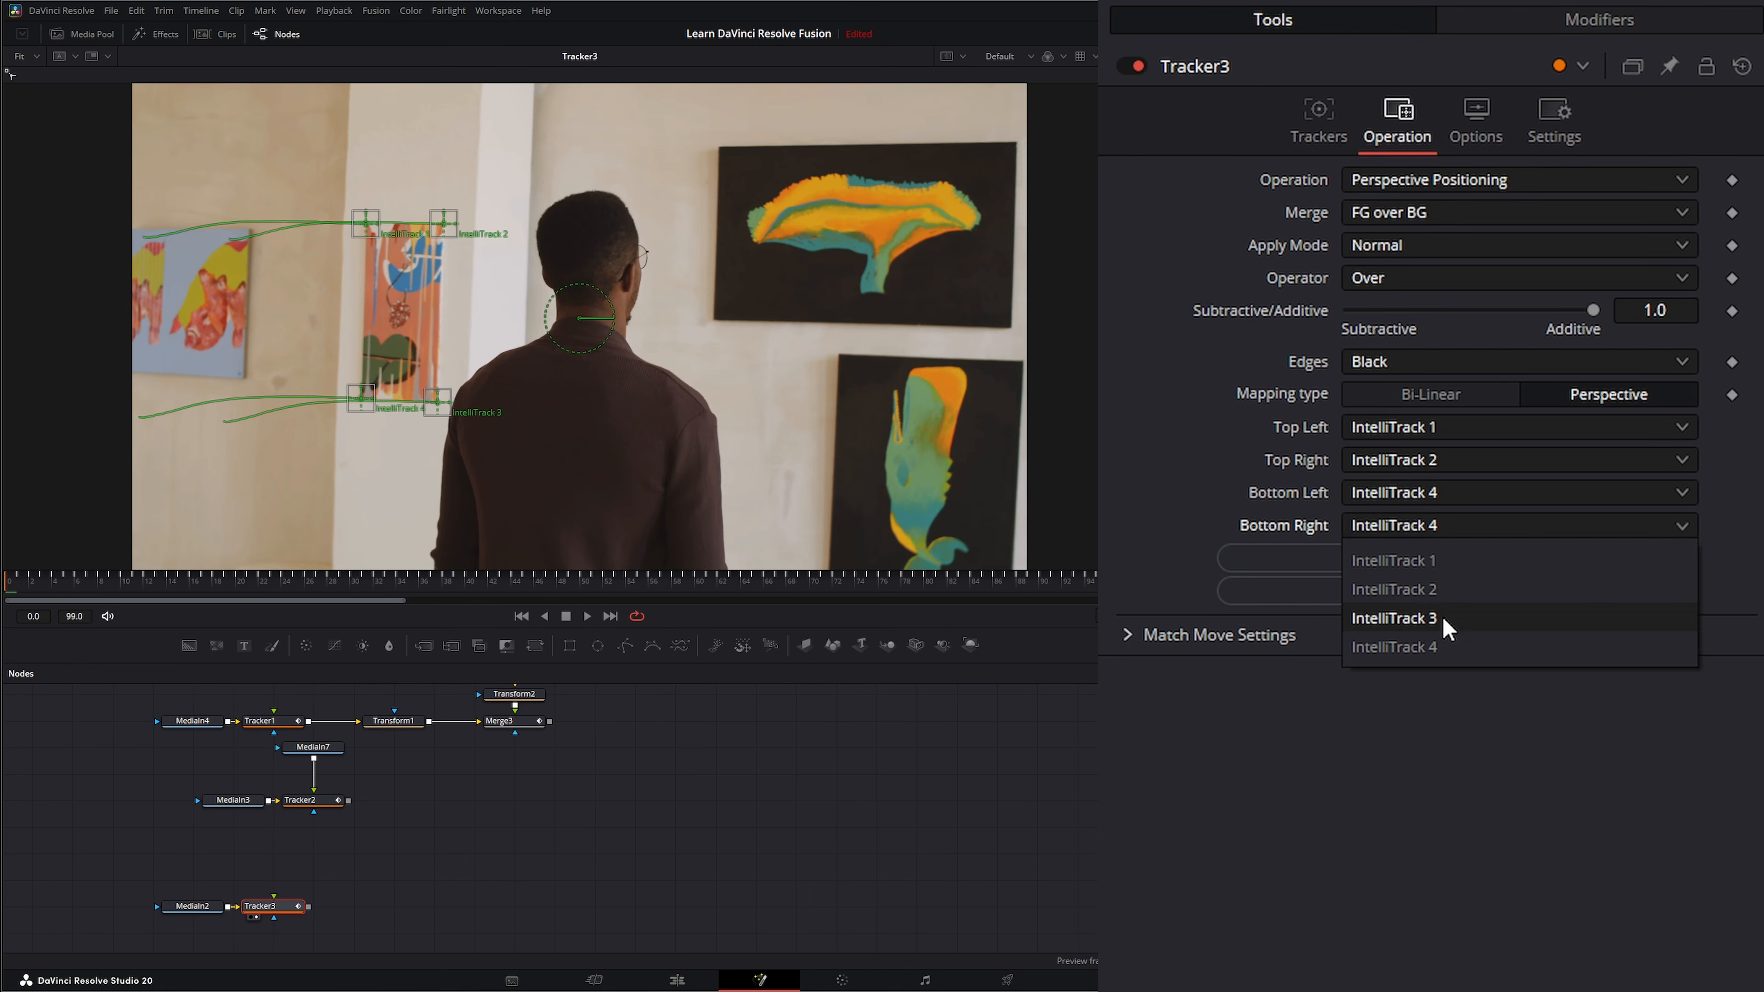
{"action": "left_click", "coordinate": [1358, 618]}
Reposition Tracker3, connect MediaIn2 to its foreground input as well, and play back the flattened painting before returning to the first frame.
{"action": "left_click_drag", "start_coordinate": [283, 912], "coordinate": [339, 902]}
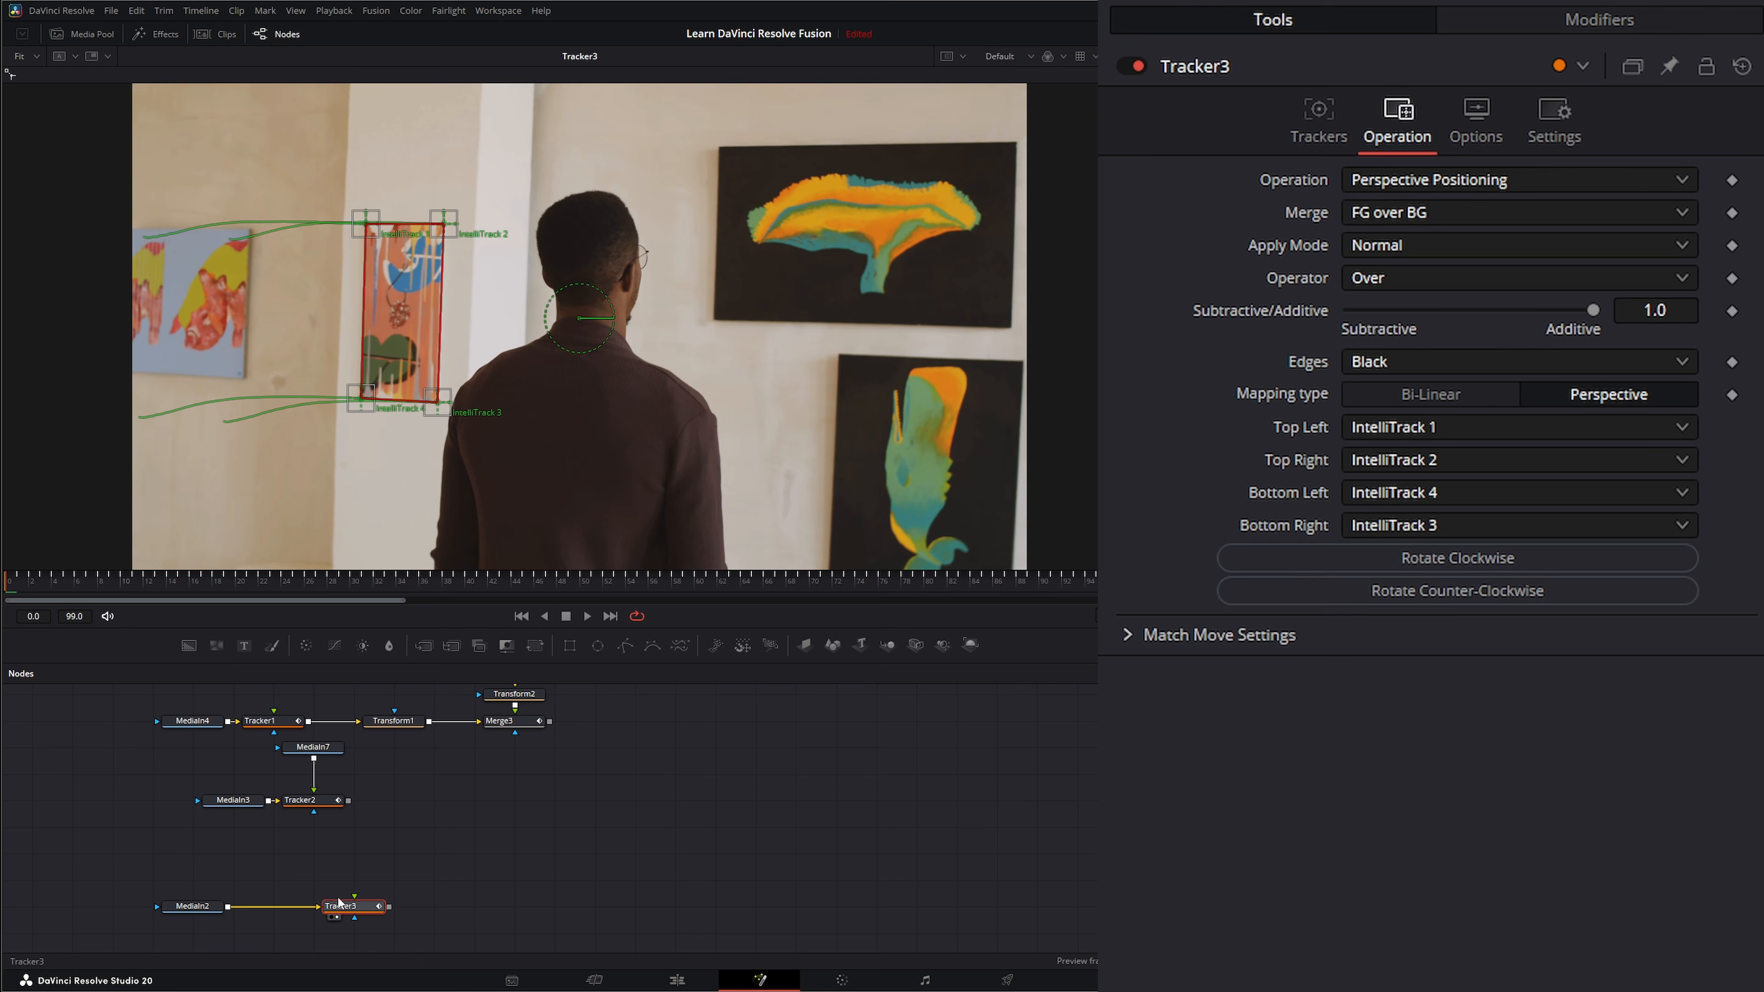
{"action": "left_click_drag", "start_coordinate": [225, 910], "coordinate": [412, 883]}
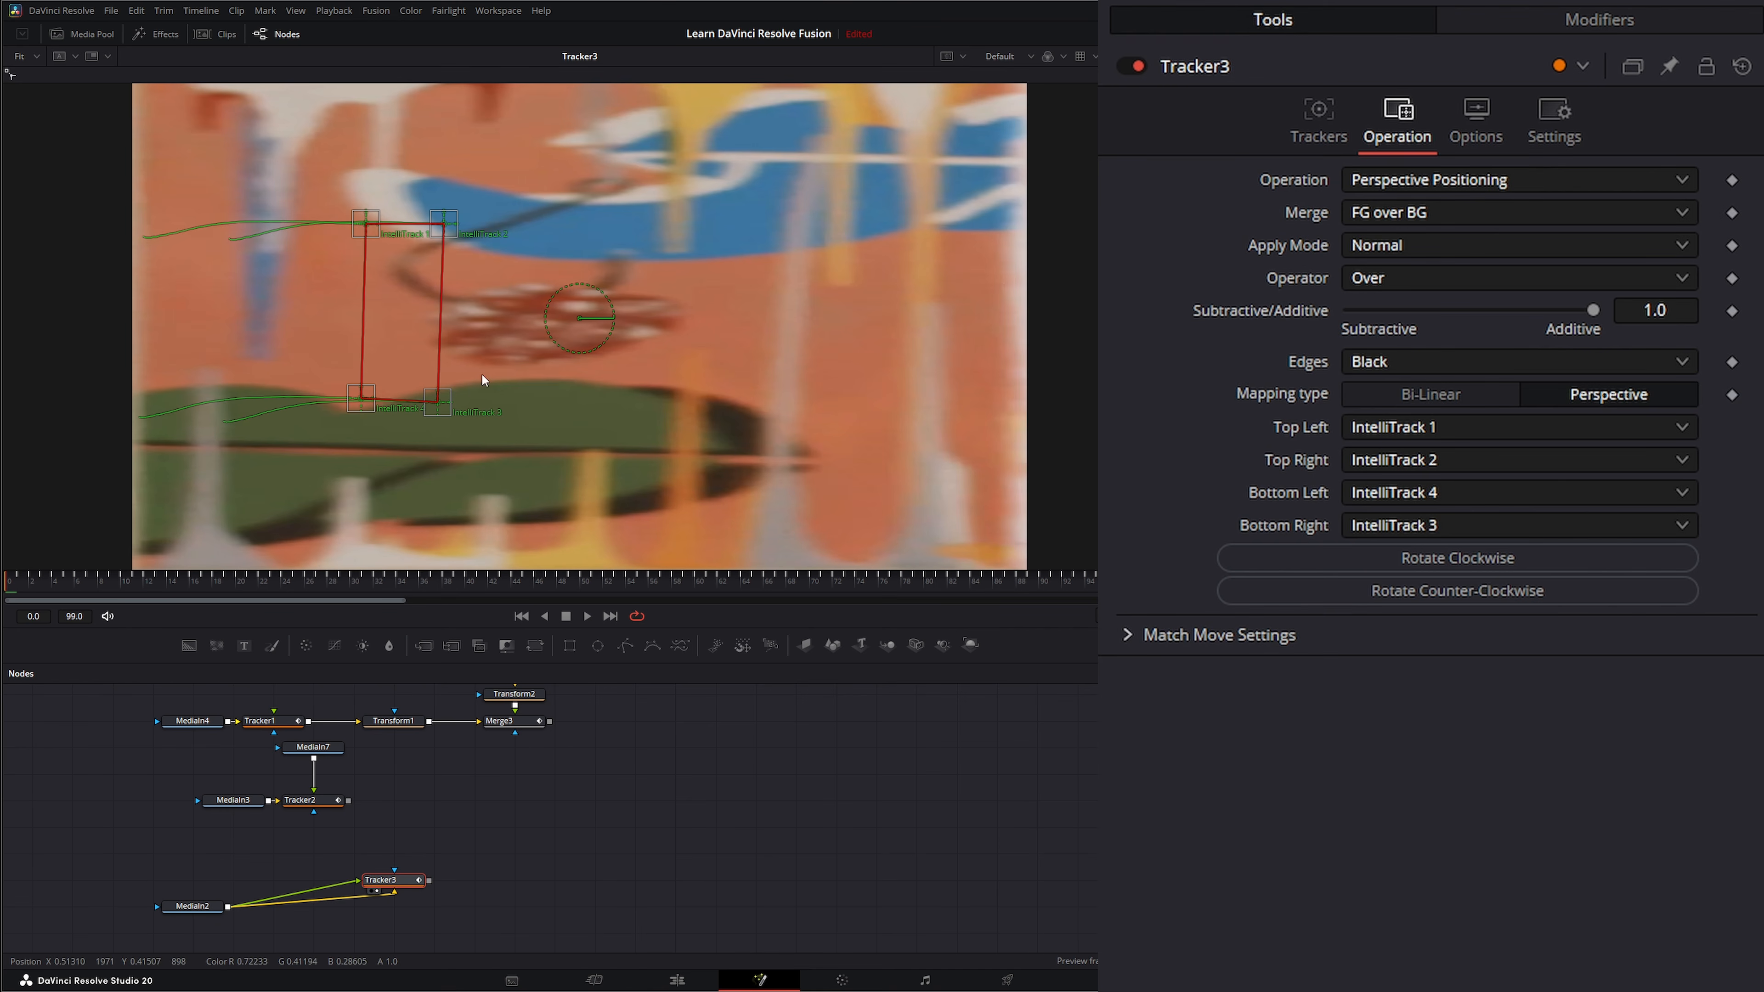
{"action": "left_click", "coordinate": [587, 617]}
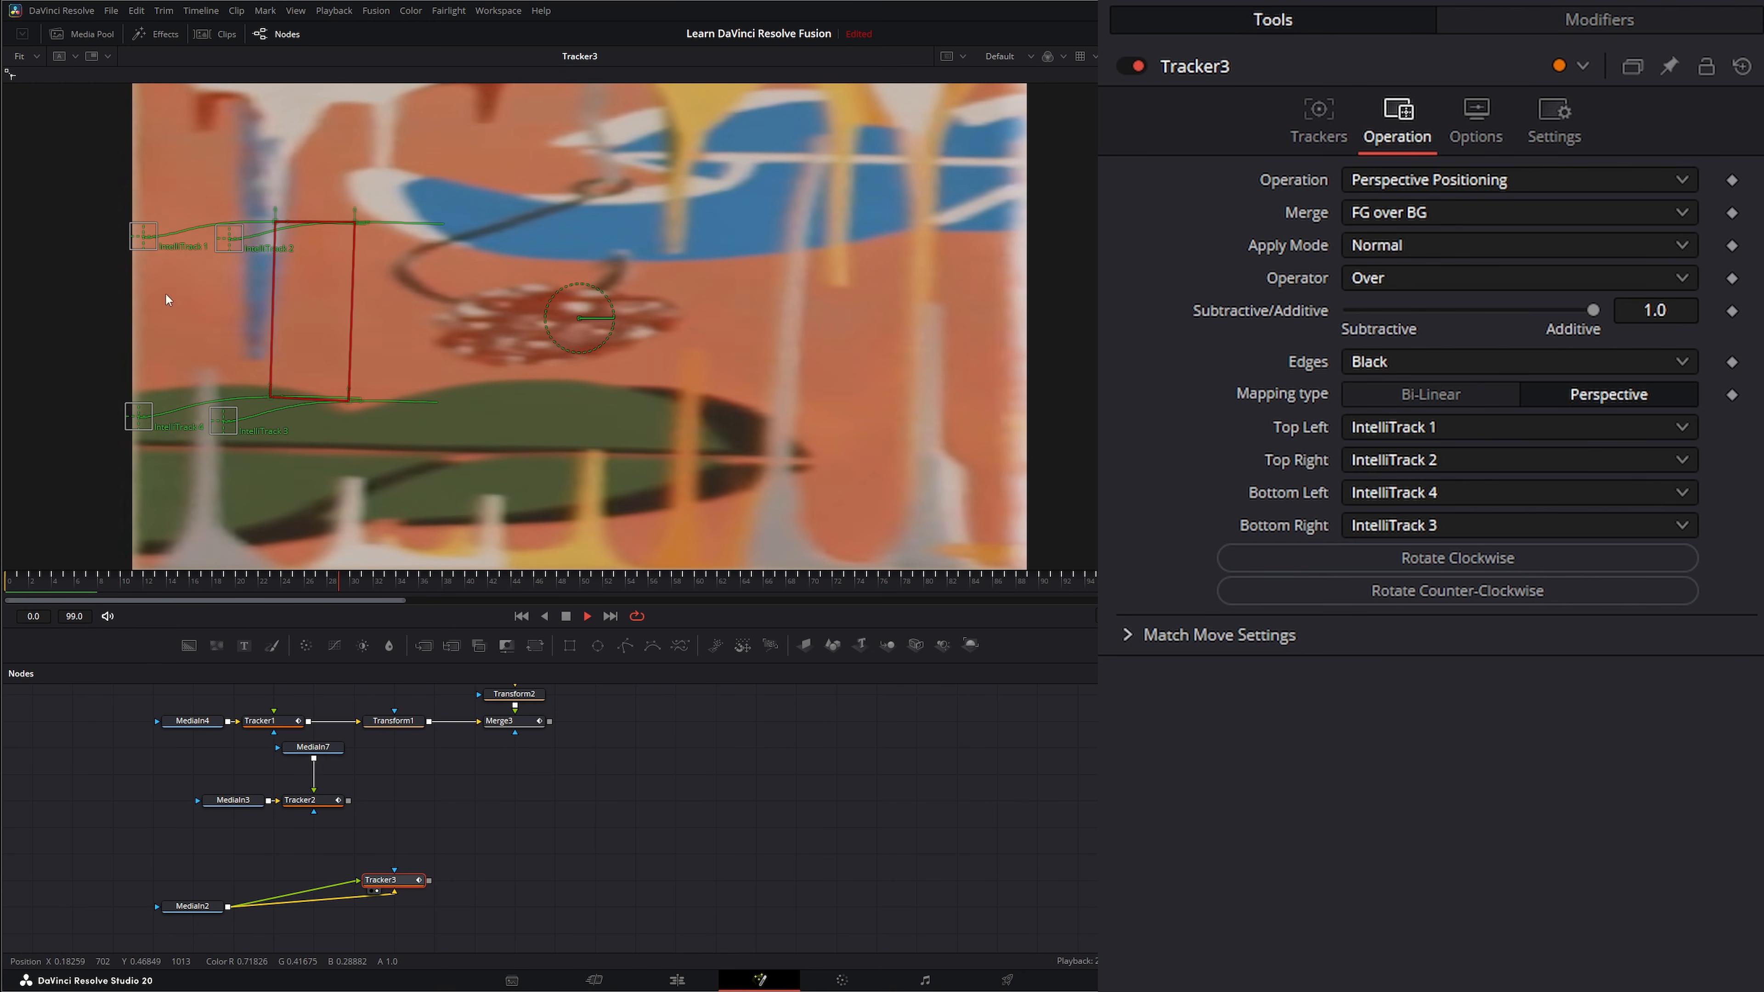
{"action": "left_click", "coordinate": [565, 617]}
{"action": "left_click", "coordinate": [526, 615]}
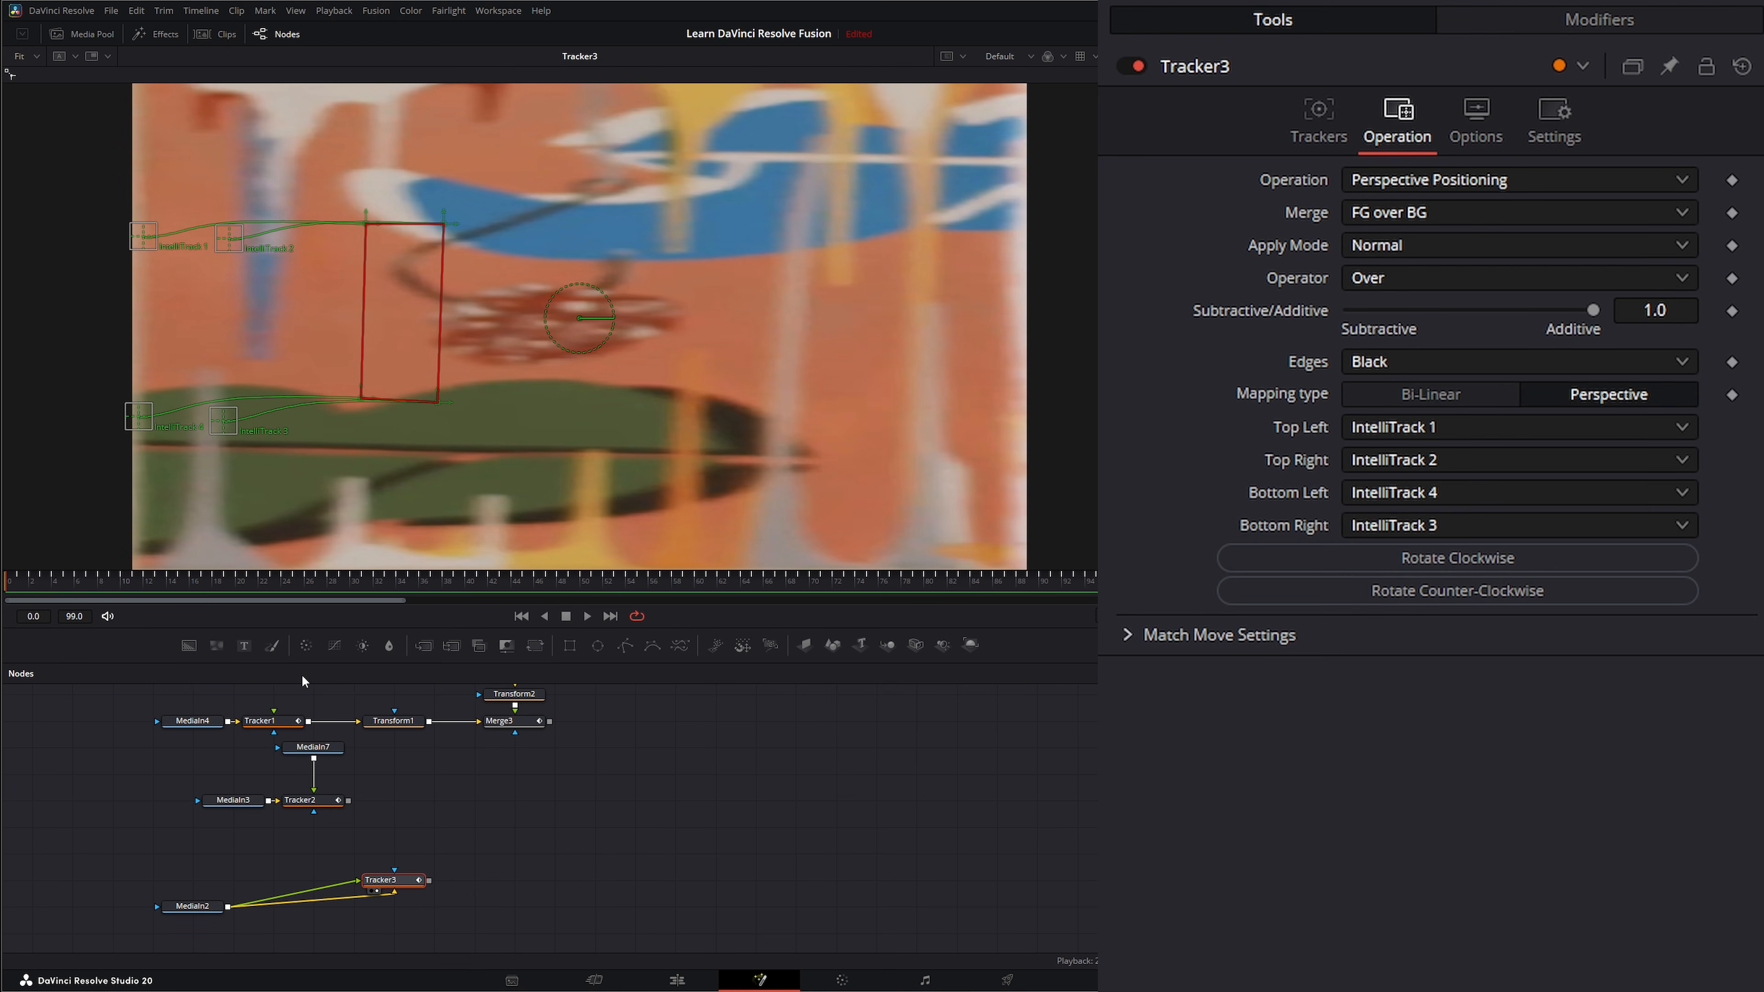
Add a Paint node after Tracker3, view it, and choose the Stroke brush with the Clone apply mode.
{"action": "left_click", "coordinate": [273, 646]}
{"action": "key", "text": "1"}
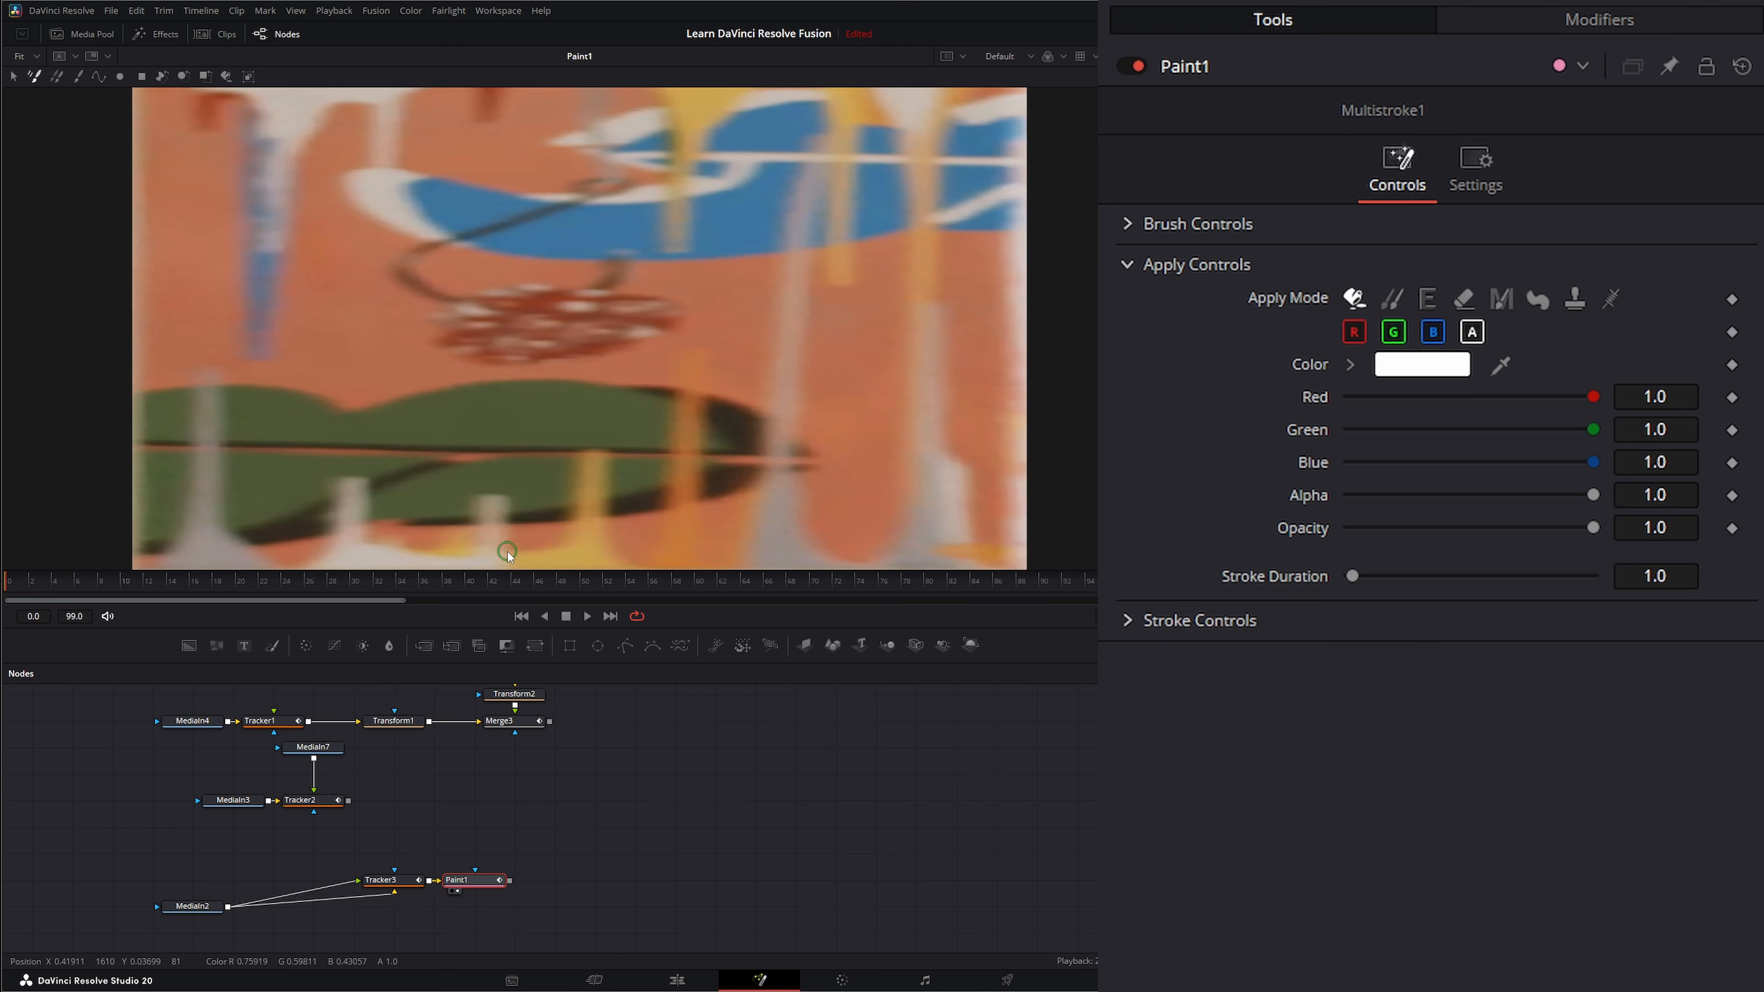
{"action": "left_click", "coordinate": [77, 76]}
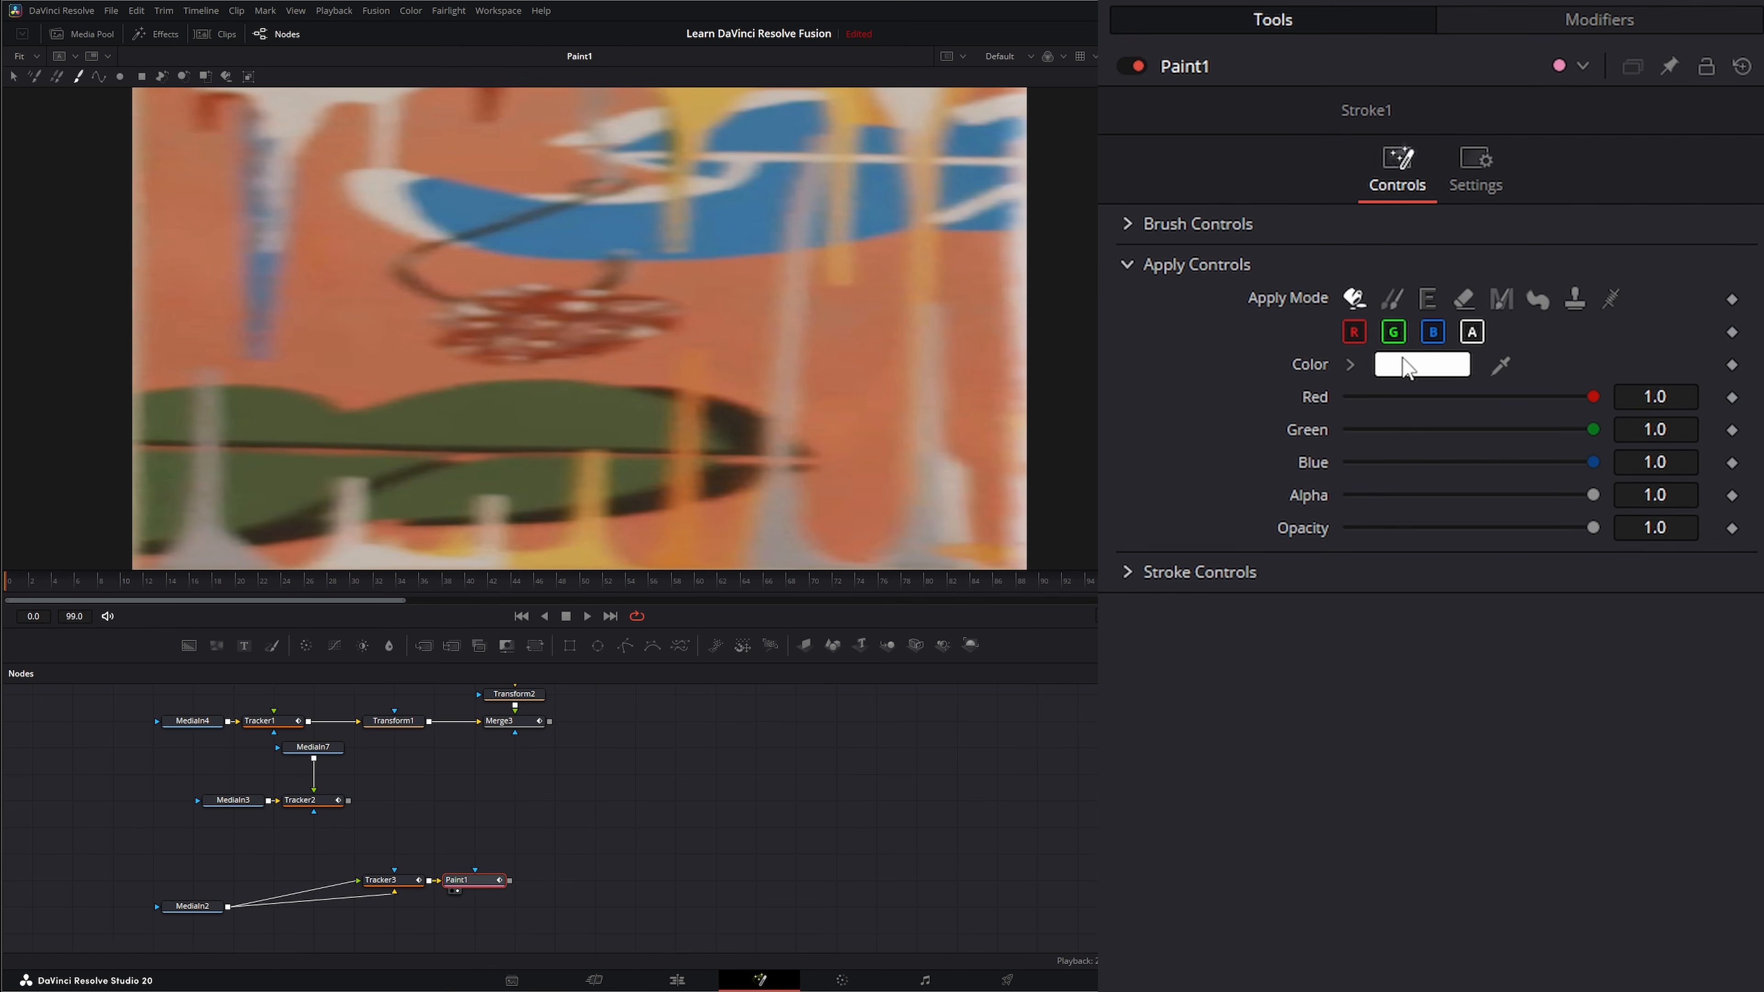
{"action": "left_click", "coordinate": [1391, 297]}
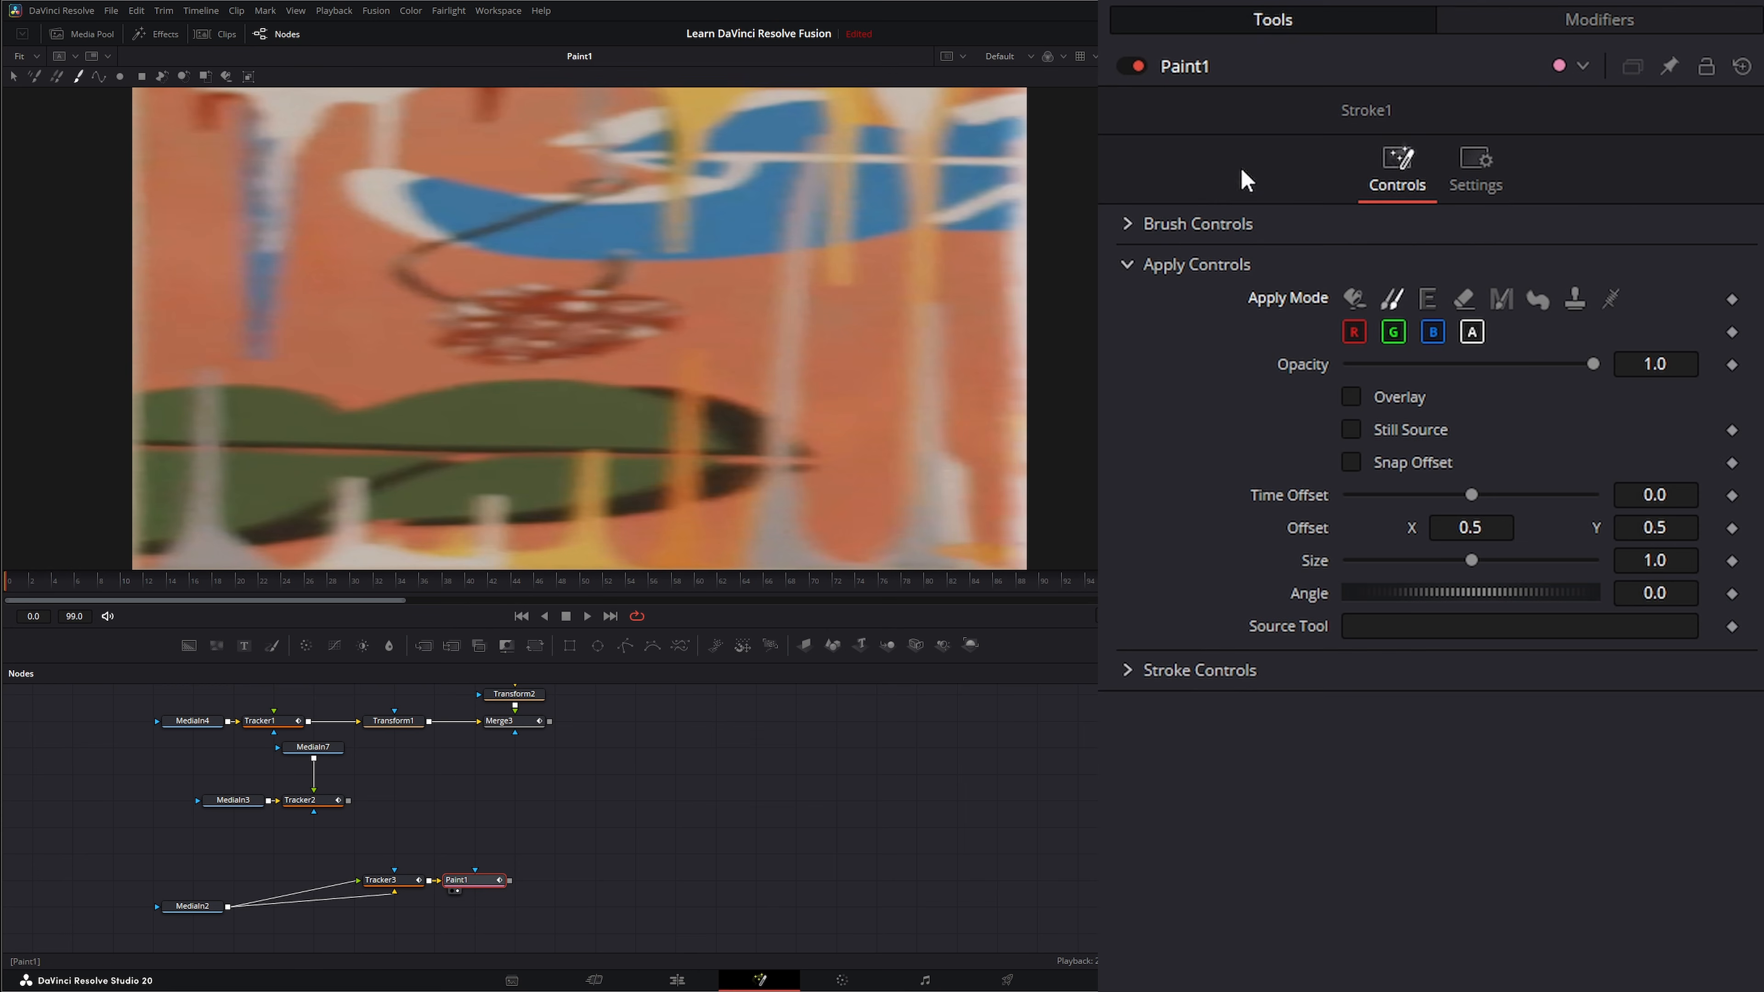
Set the clone brush size to 0.06 and clone clean orange background over the dark scribble in the painting's middle.
{"action": "left_click", "coordinate": [1144, 223]}
{"action": "left_click_drag", "start_coordinate": [1397, 323], "coordinate": [1446, 324]}
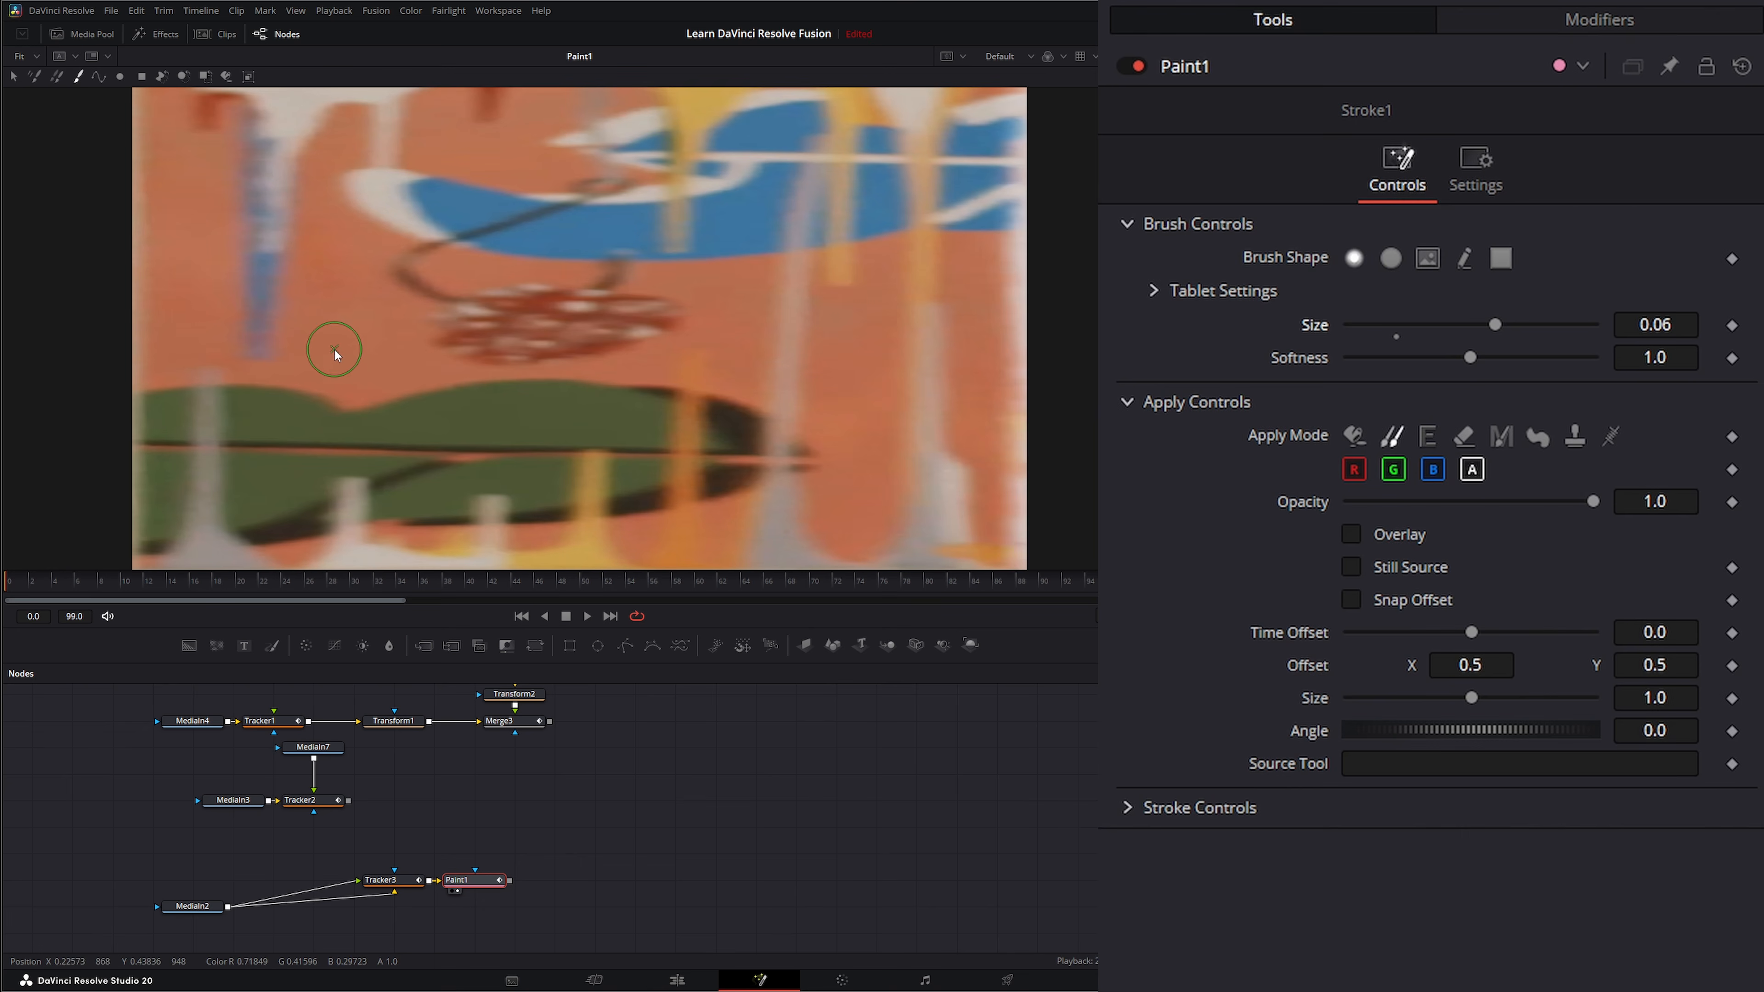
{"action": "left_click", "coordinate": [339, 337], "text": "alt"}
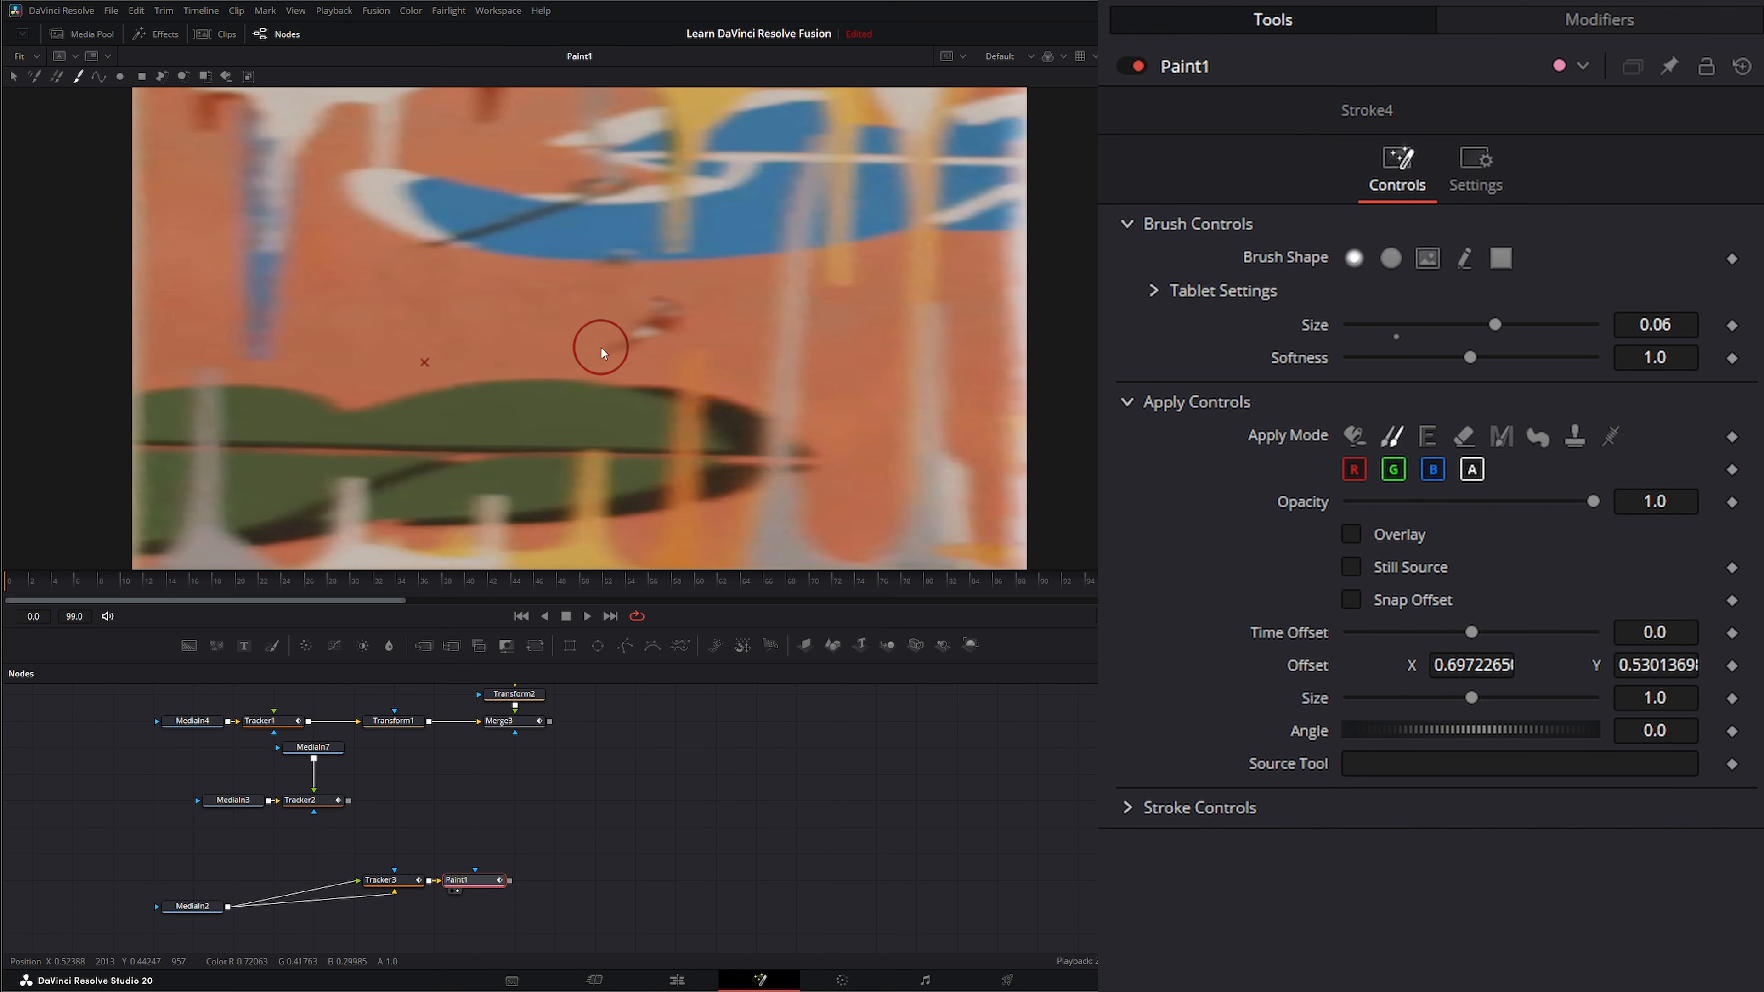
{"action": "left_click", "coordinate": [624, 331]}
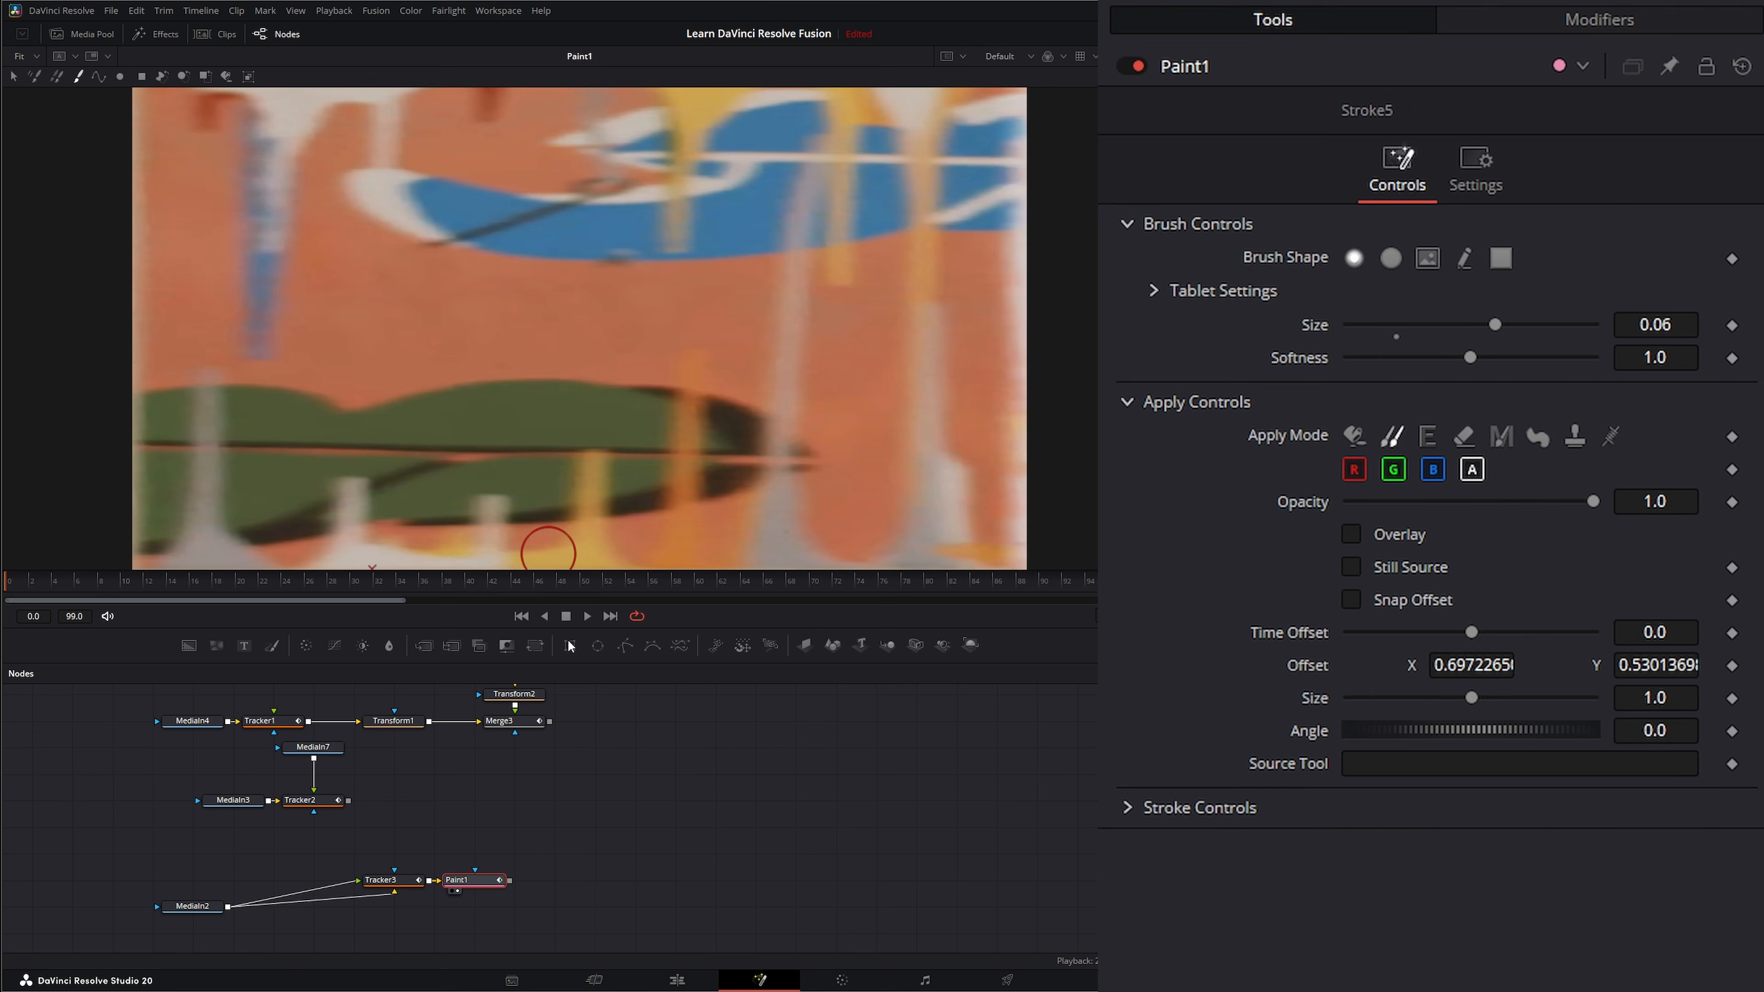
Reposition Tracker3 and Paint1 to make room, then place a copy of Tracker3 to the right of Paint1.
{"action": "mouse_move", "coordinate": [401, 856]}
{"action": "left_mouse_down"}
{"action": "mouse_move", "coordinate": [491, 885]}
{"action": "mouse_move", "coordinate": [539, 859]}
{"action": "left_mouse_up"}
{"action": "left_click", "coordinate": [539, 859]}
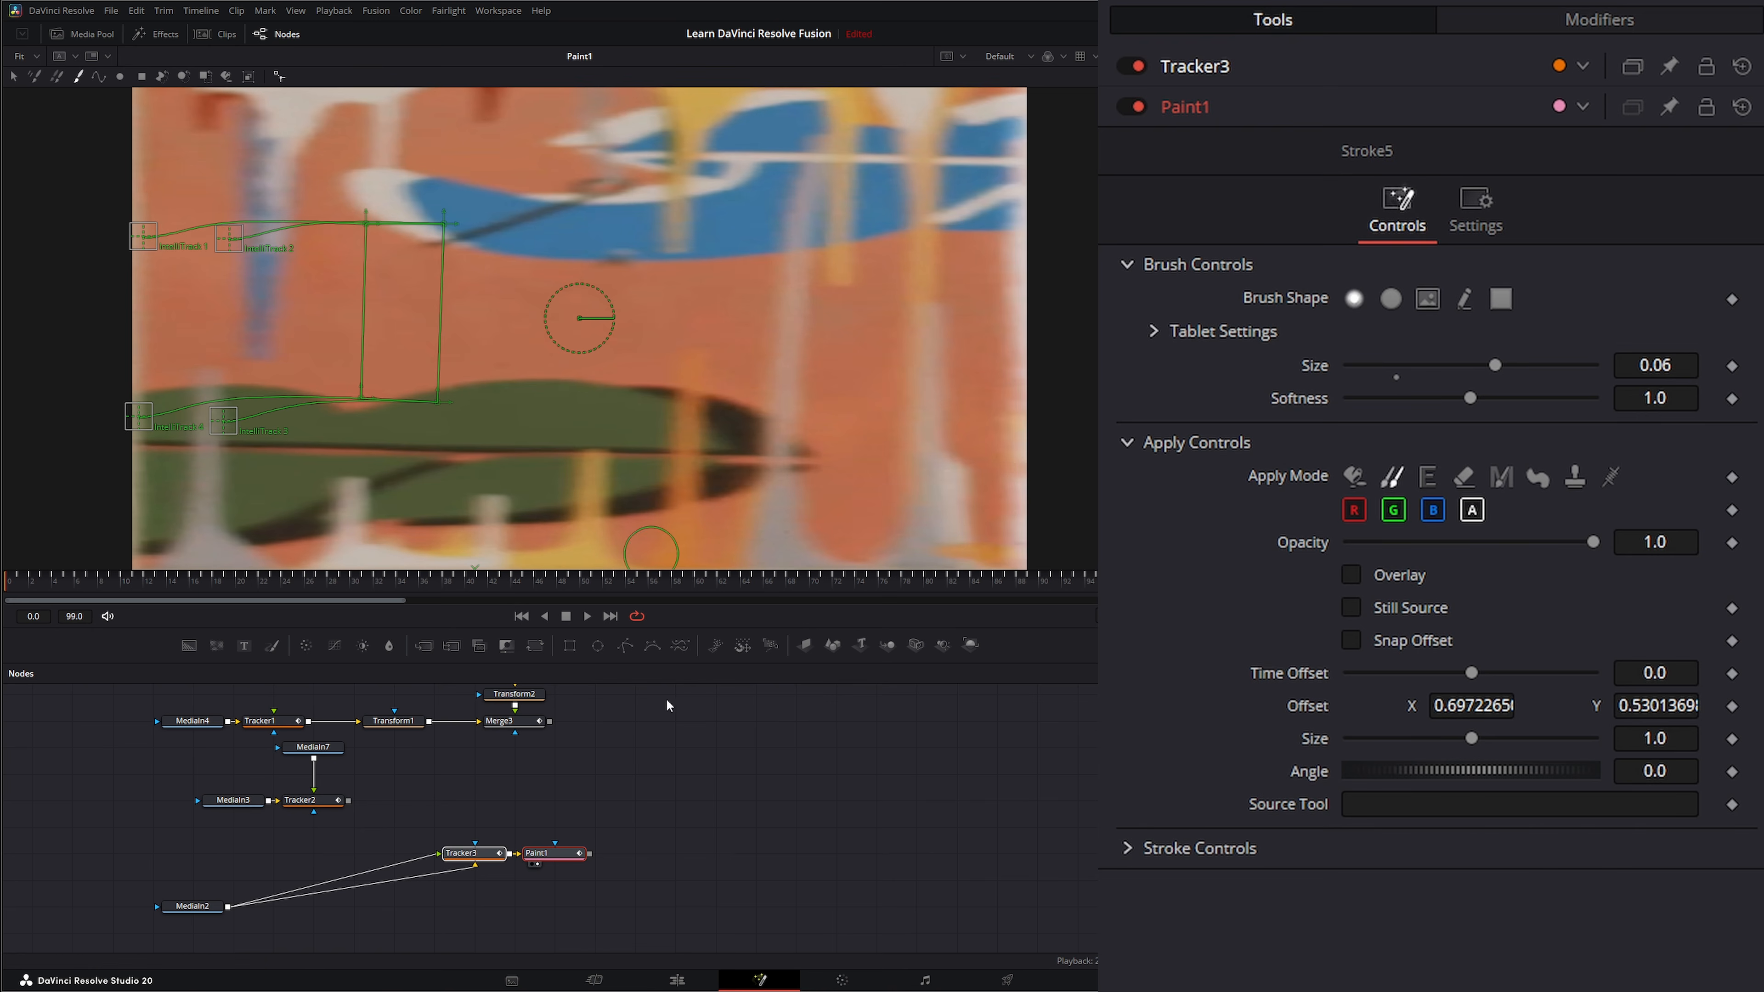
{"action": "left_click", "coordinate": [666, 798]}
{"action": "left_click_drag", "start_coordinate": [427, 819], "coordinate": [485, 892]}
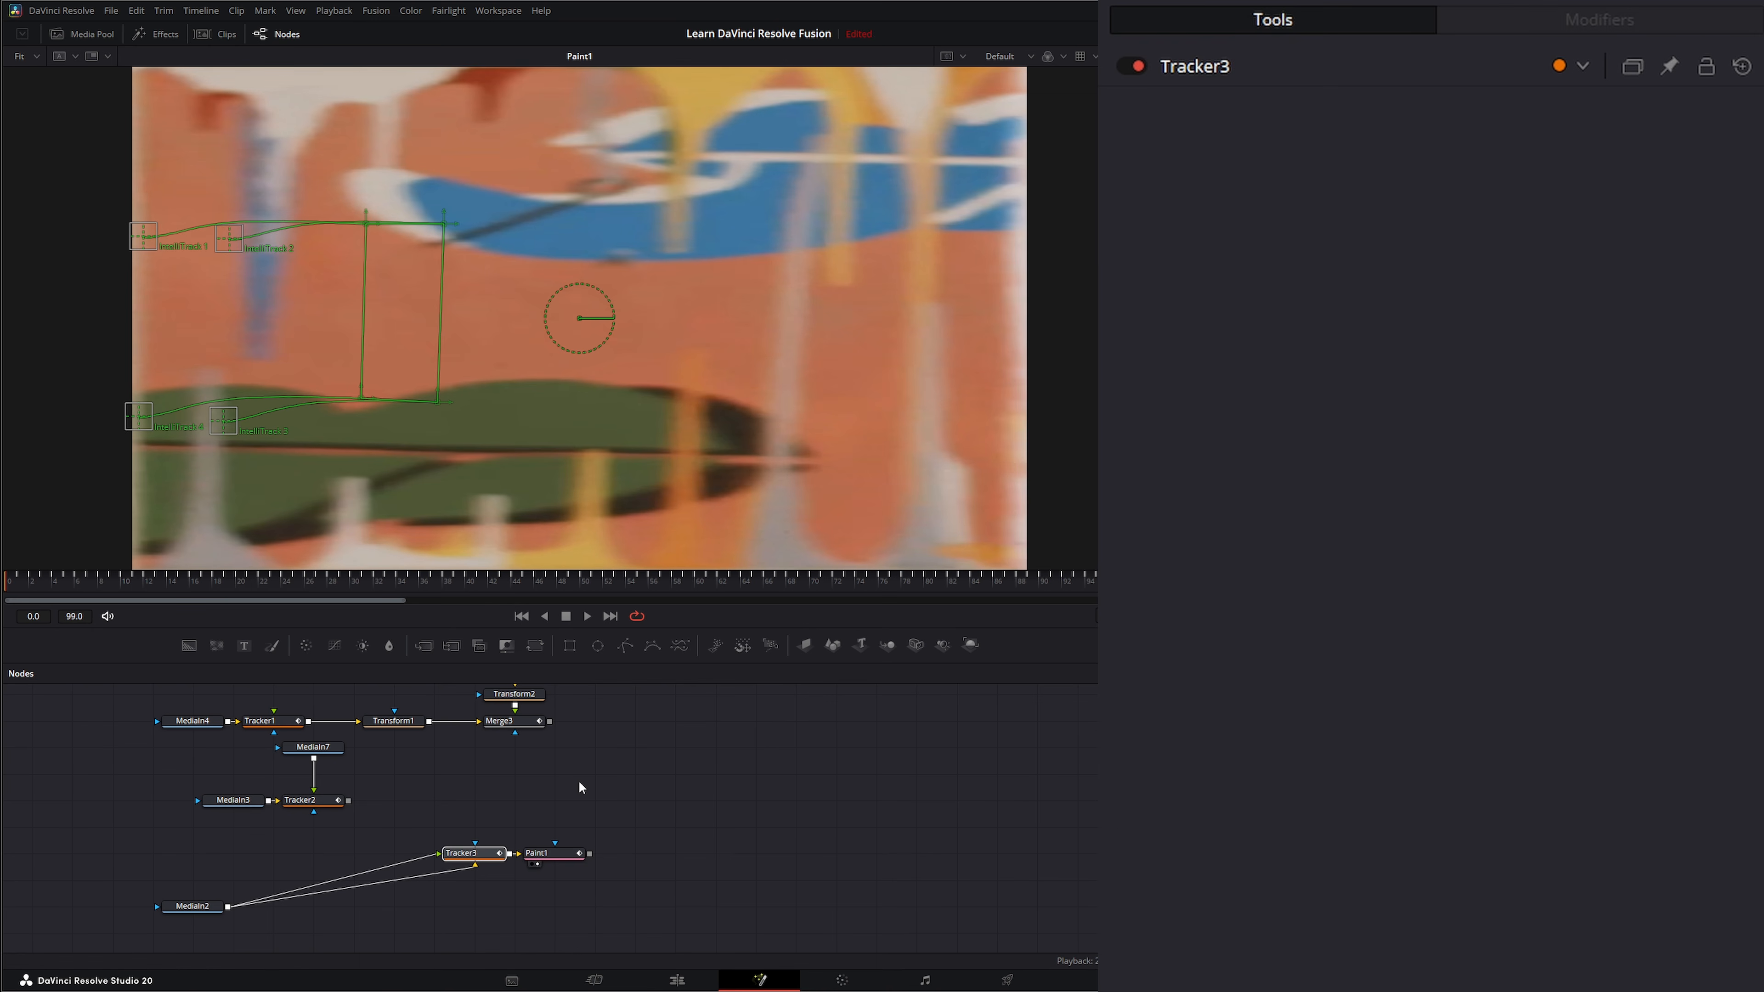
{"action": "key", "text": "ctrl+v"}
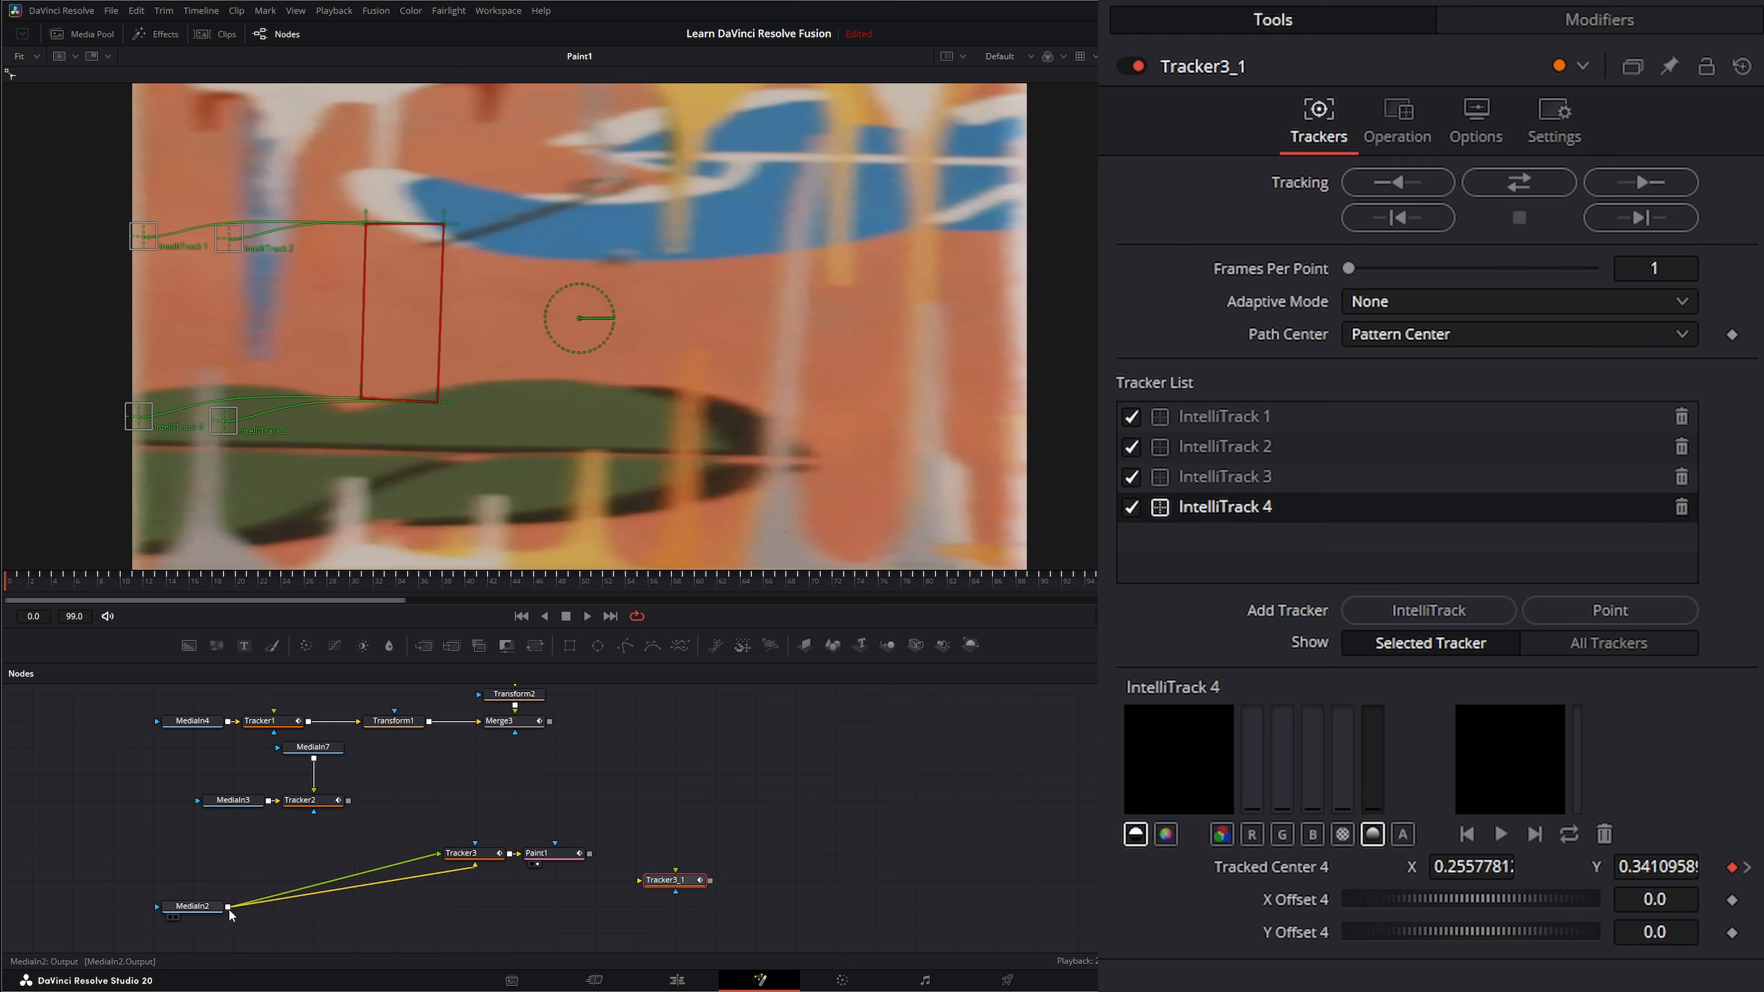
Connect MediaIn2 to Tracker3_1's background and Paint1 to its foreground, and set Tracker3_1's operation to Corner Positioning.
{"action": "mouse_move", "coordinate": [229, 907]}
{"action": "left_mouse_down"}
{"action": "mouse_move", "coordinate": [427, 927]}
{"action": "mouse_move", "coordinate": [649, 883]}
{"action": "mouse_move", "coordinate": [670, 899]}
{"action": "mouse_move", "coordinate": [740, 399]}
{"action": "left_mouse_up"}
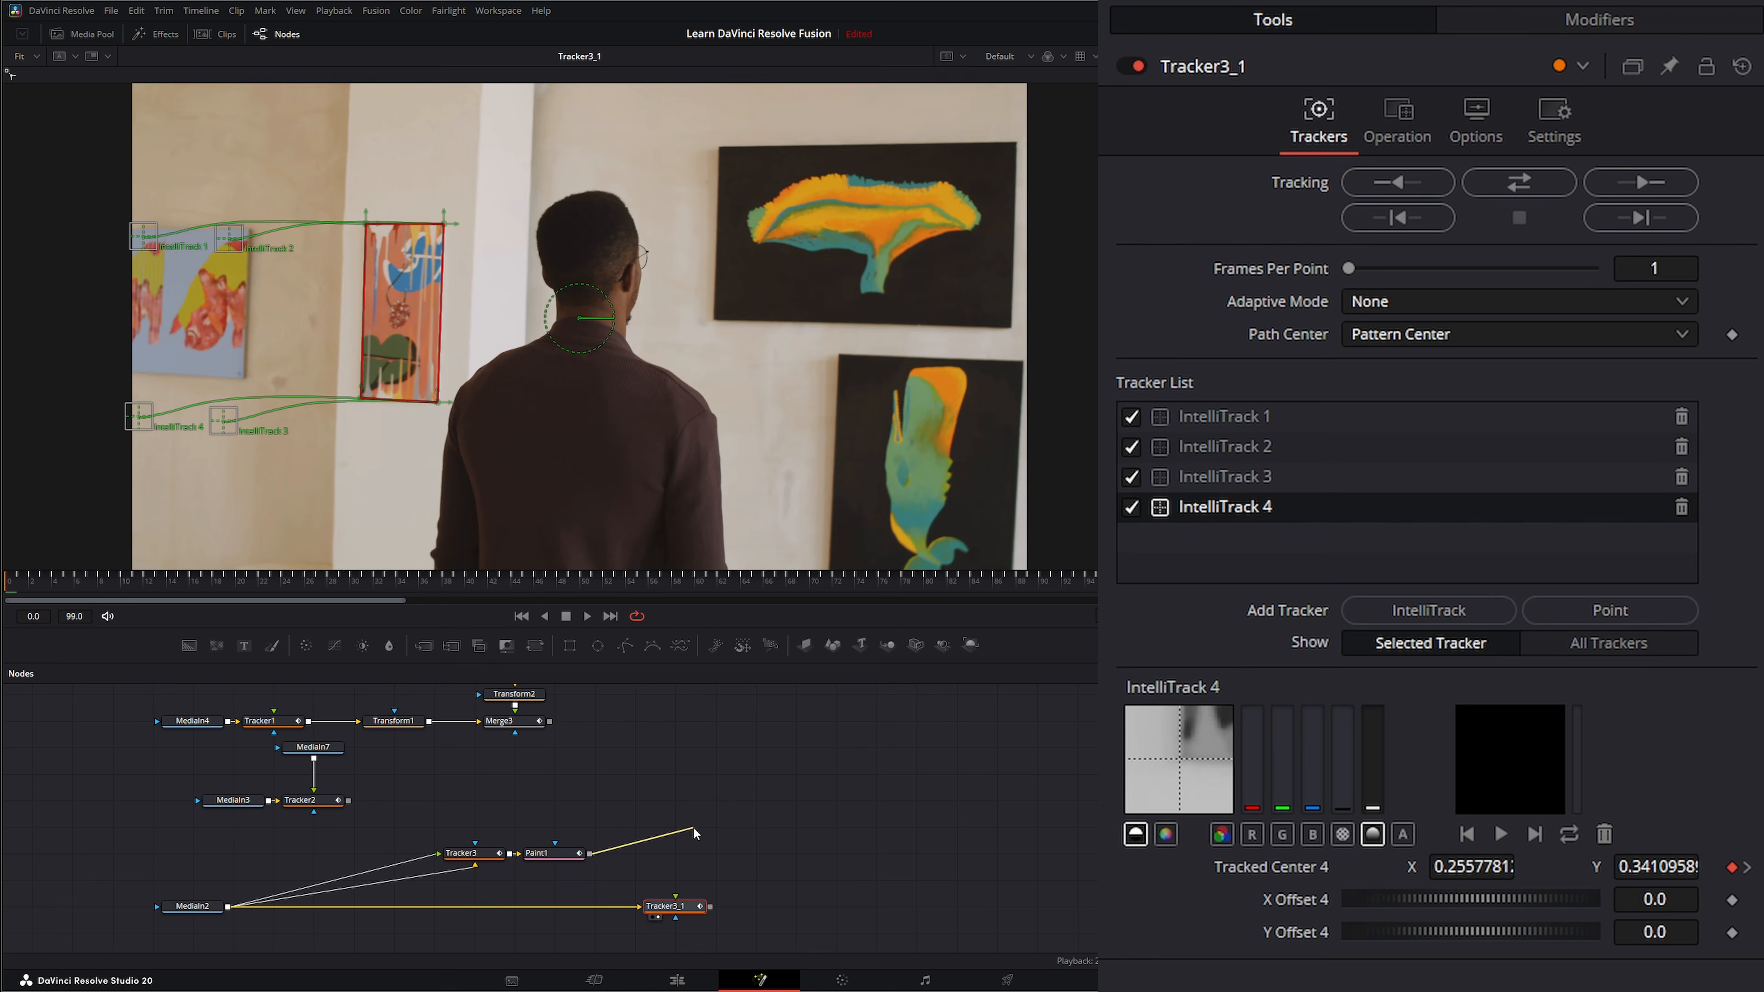
{"action": "left_click_drag", "start_coordinate": [590, 854], "coordinate": [673, 900]}
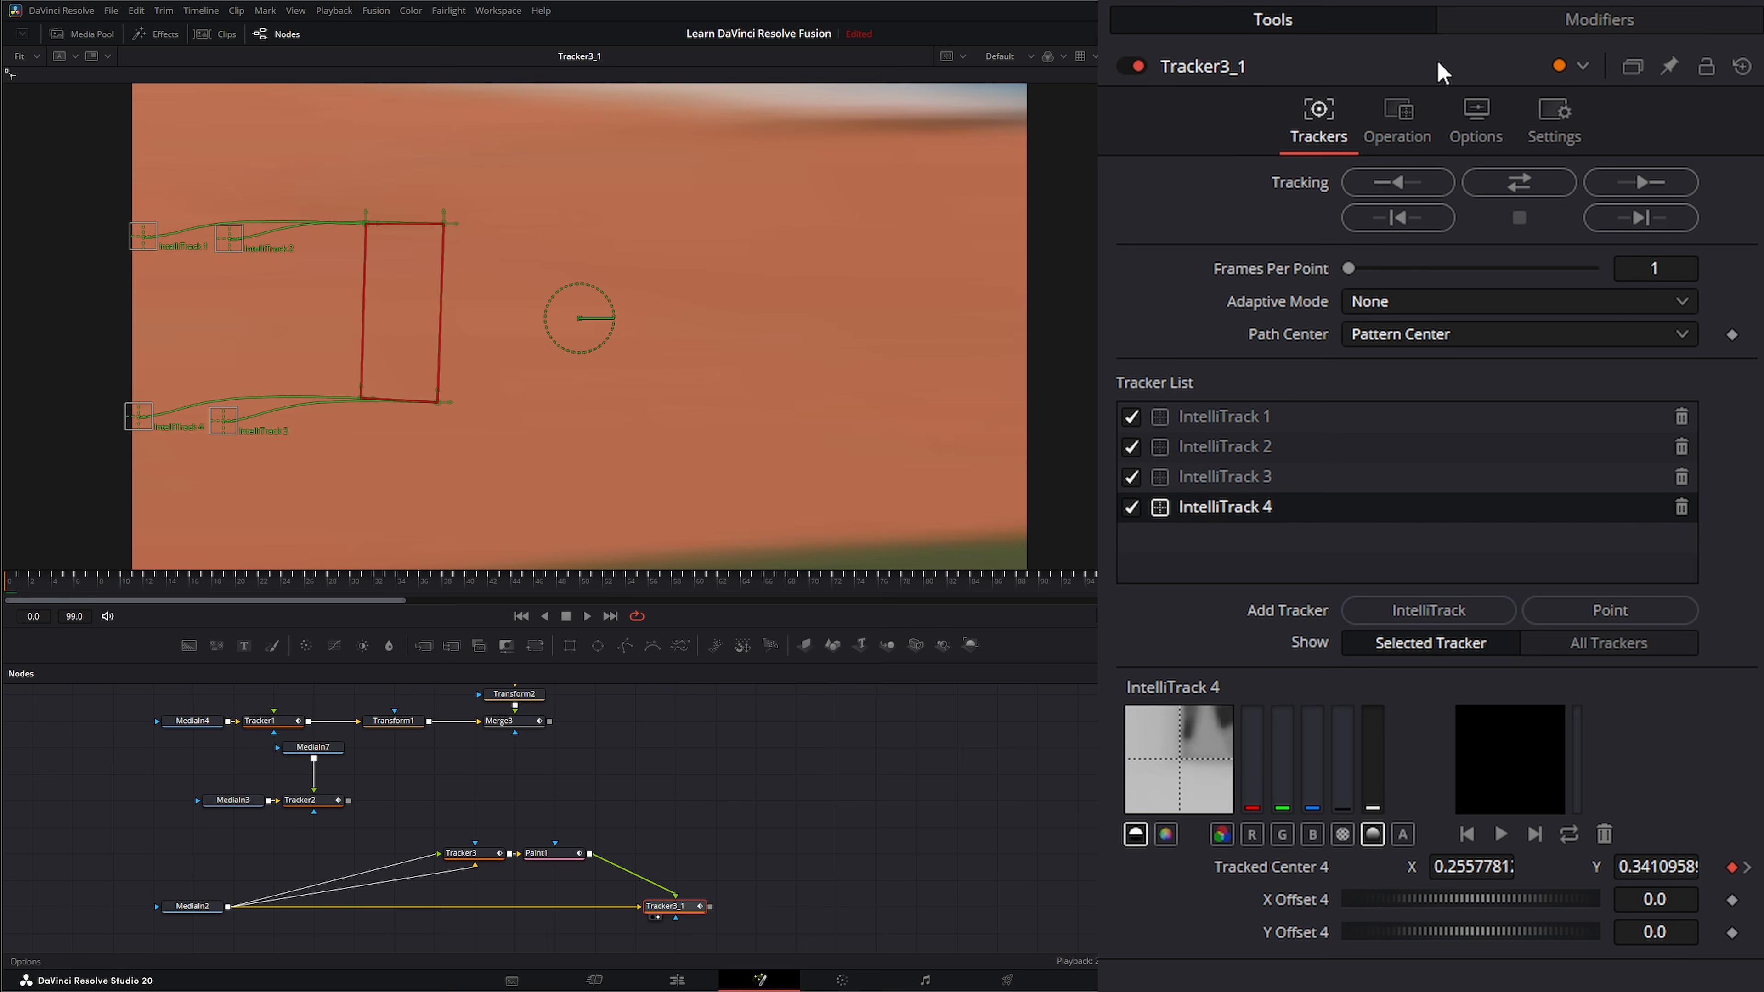
{"action": "left_click", "coordinate": [1403, 114]}
{"action": "left_click", "coordinate": [1398, 179]}
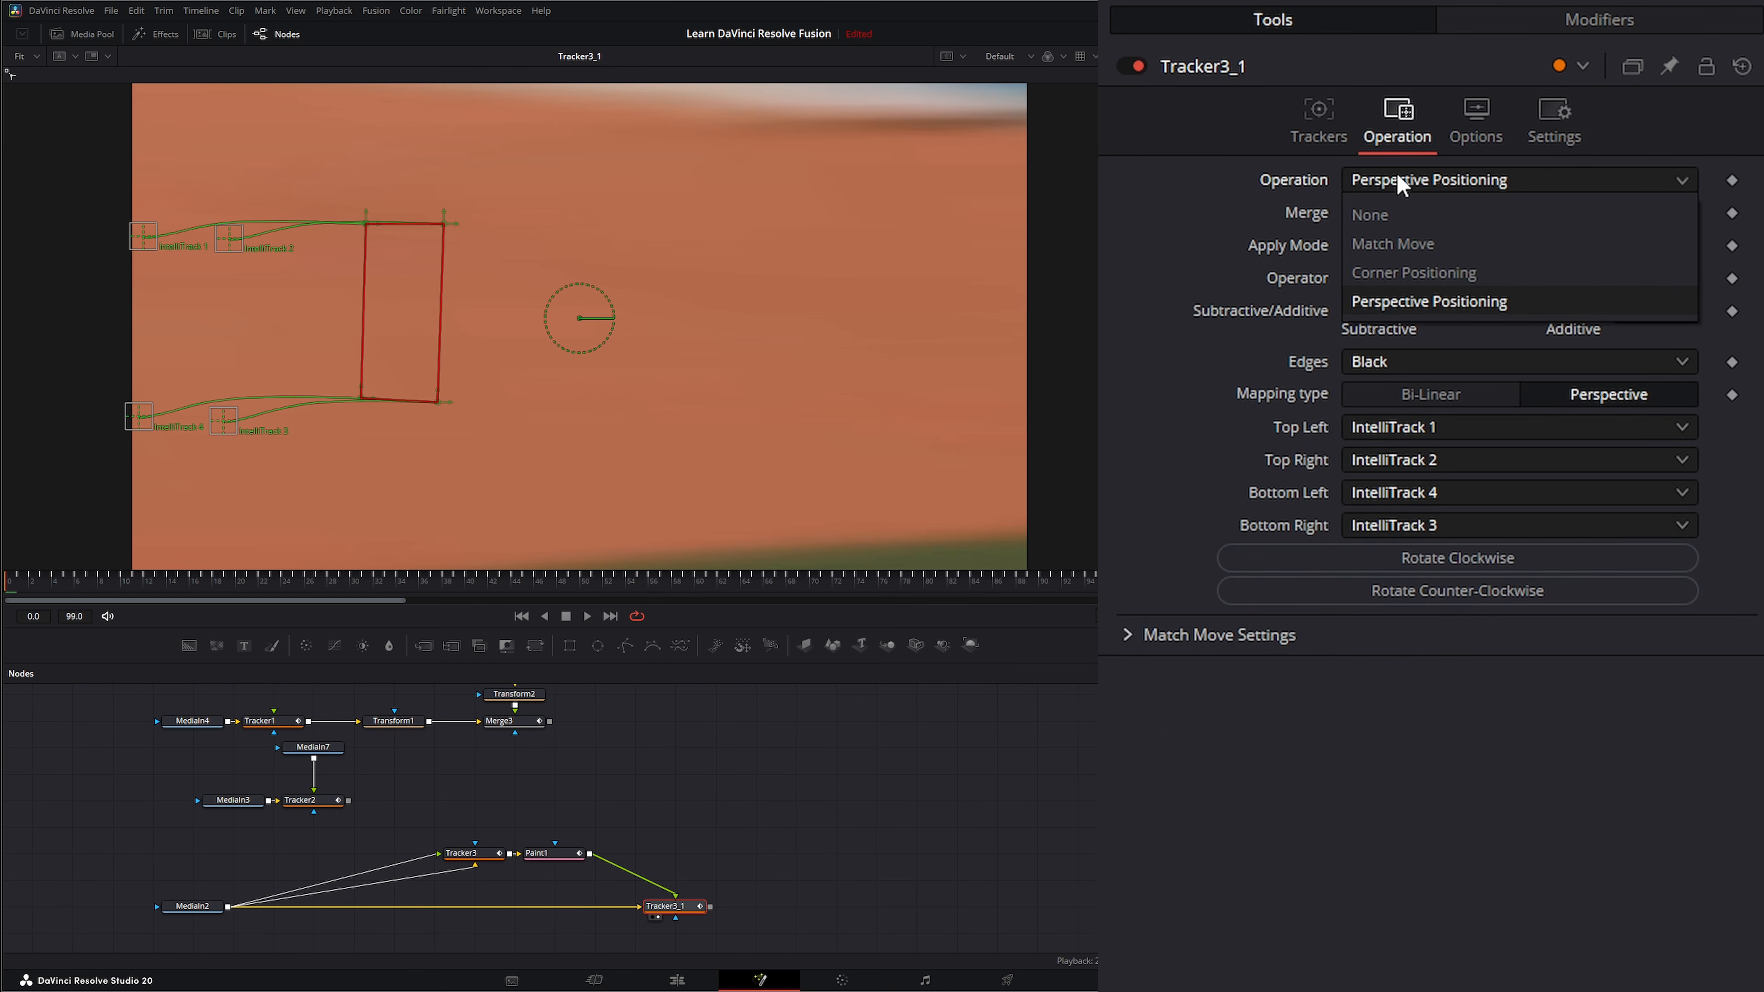
{"action": "left_click", "coordinate": [1387, 272]}
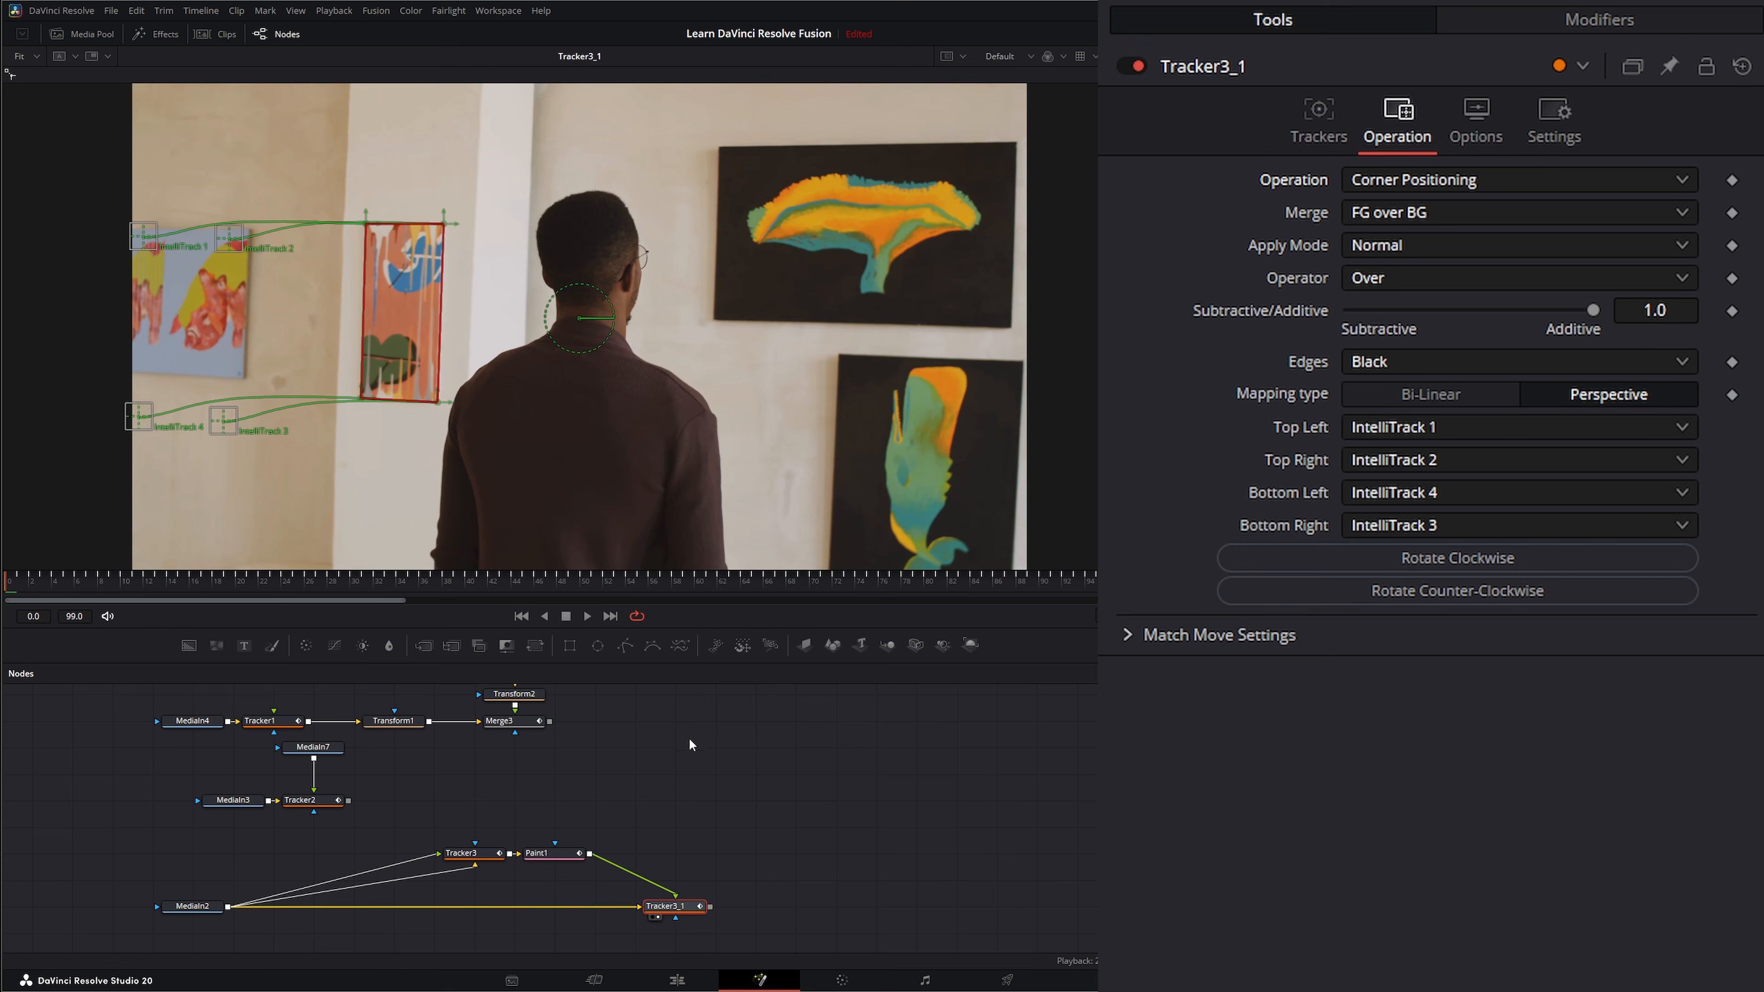
Play back Tracker3_1's cleaned painting and compare it with the original MediaIn2 footage.
{"action": "left_click", "coordinate": [719, 760]}
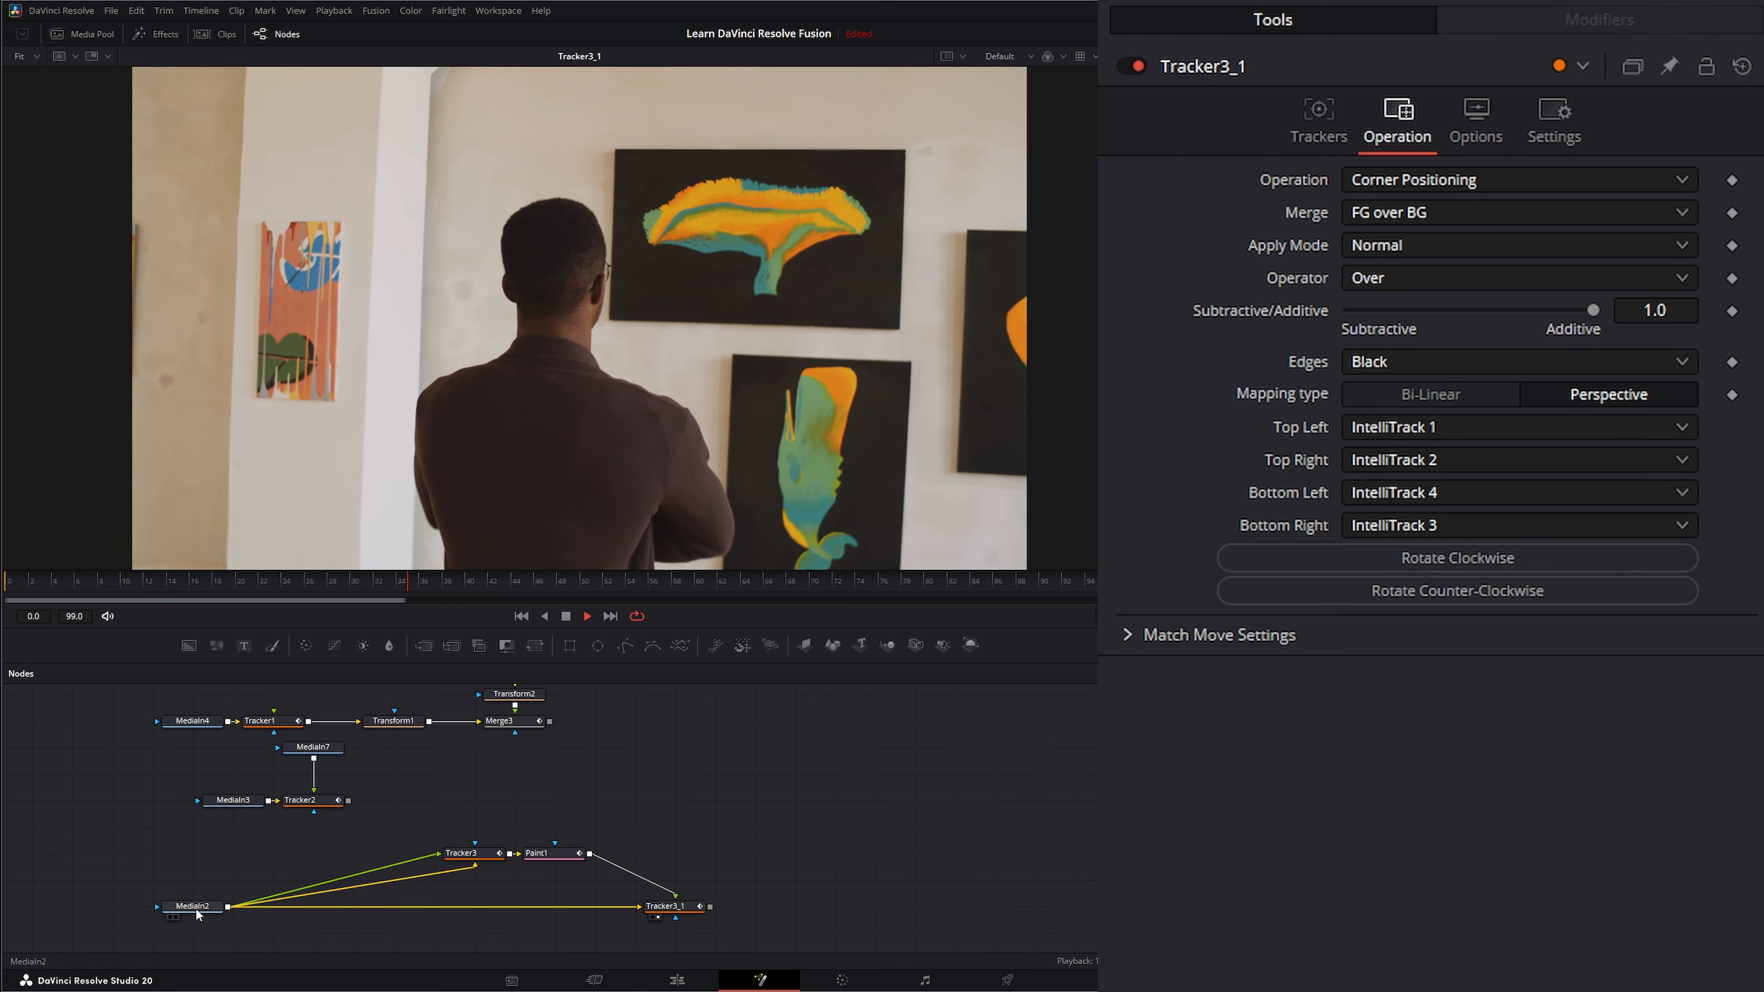
{"action": "left_click", "coordinate": [175, 917]}
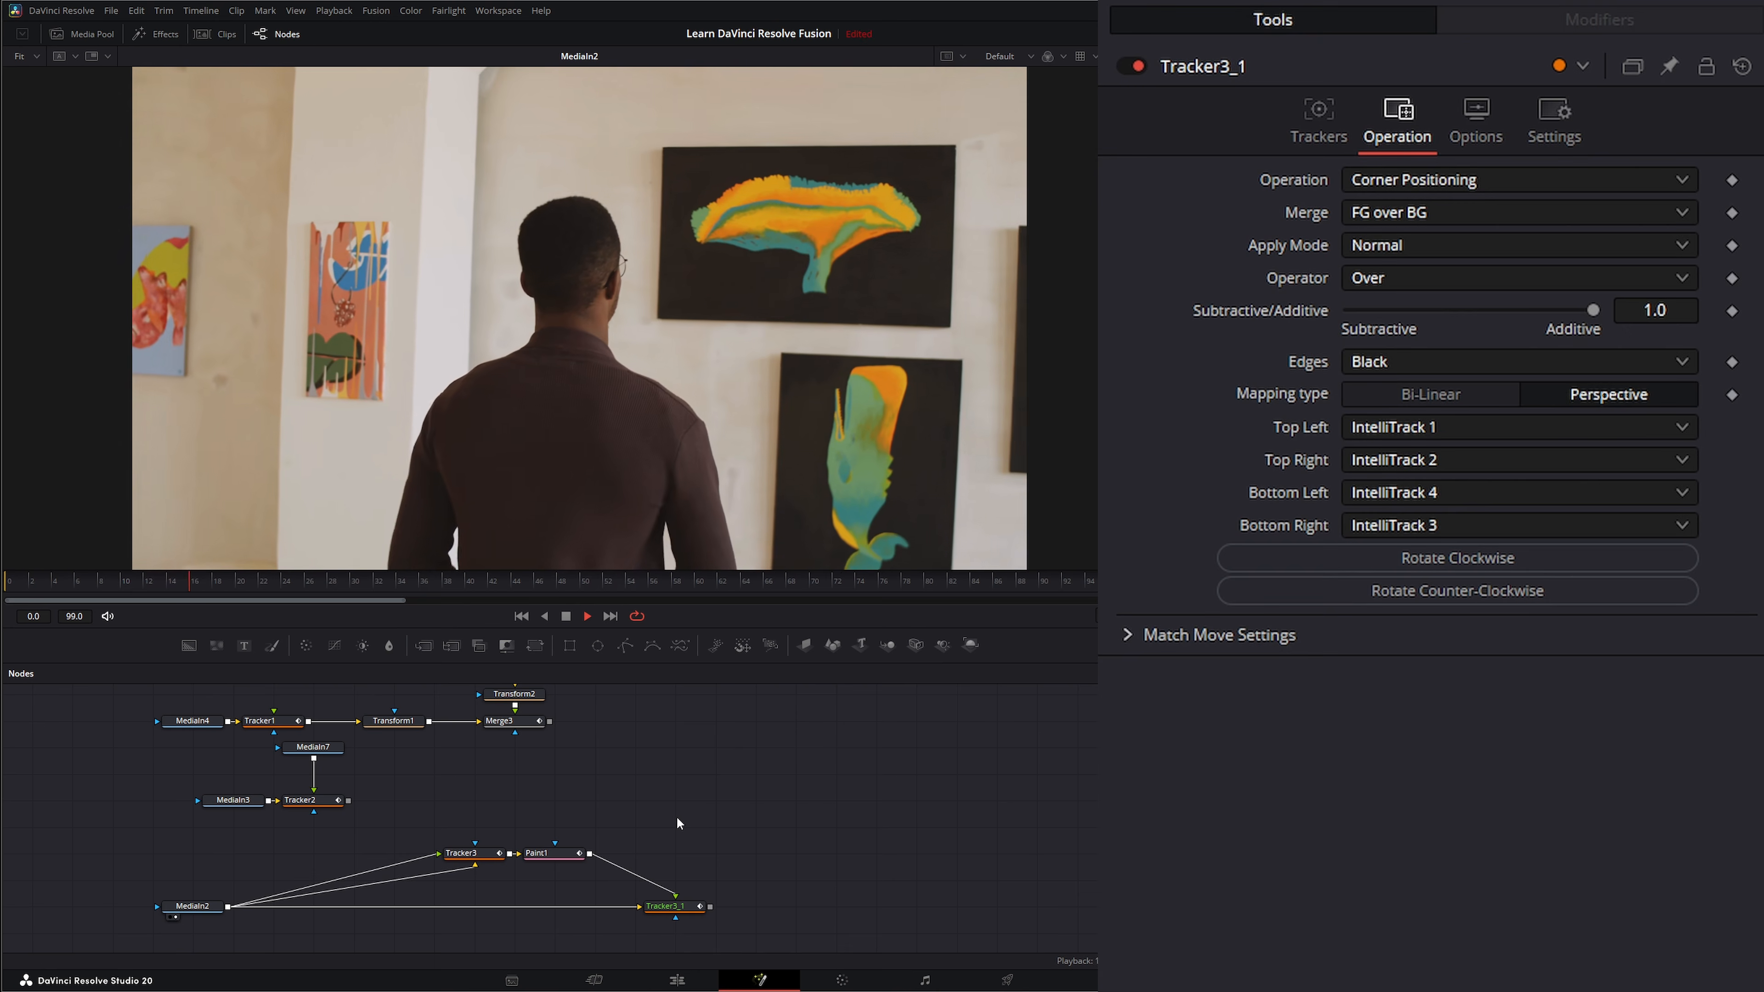
{"action": "left_click", "coordinate": [658, 917]}
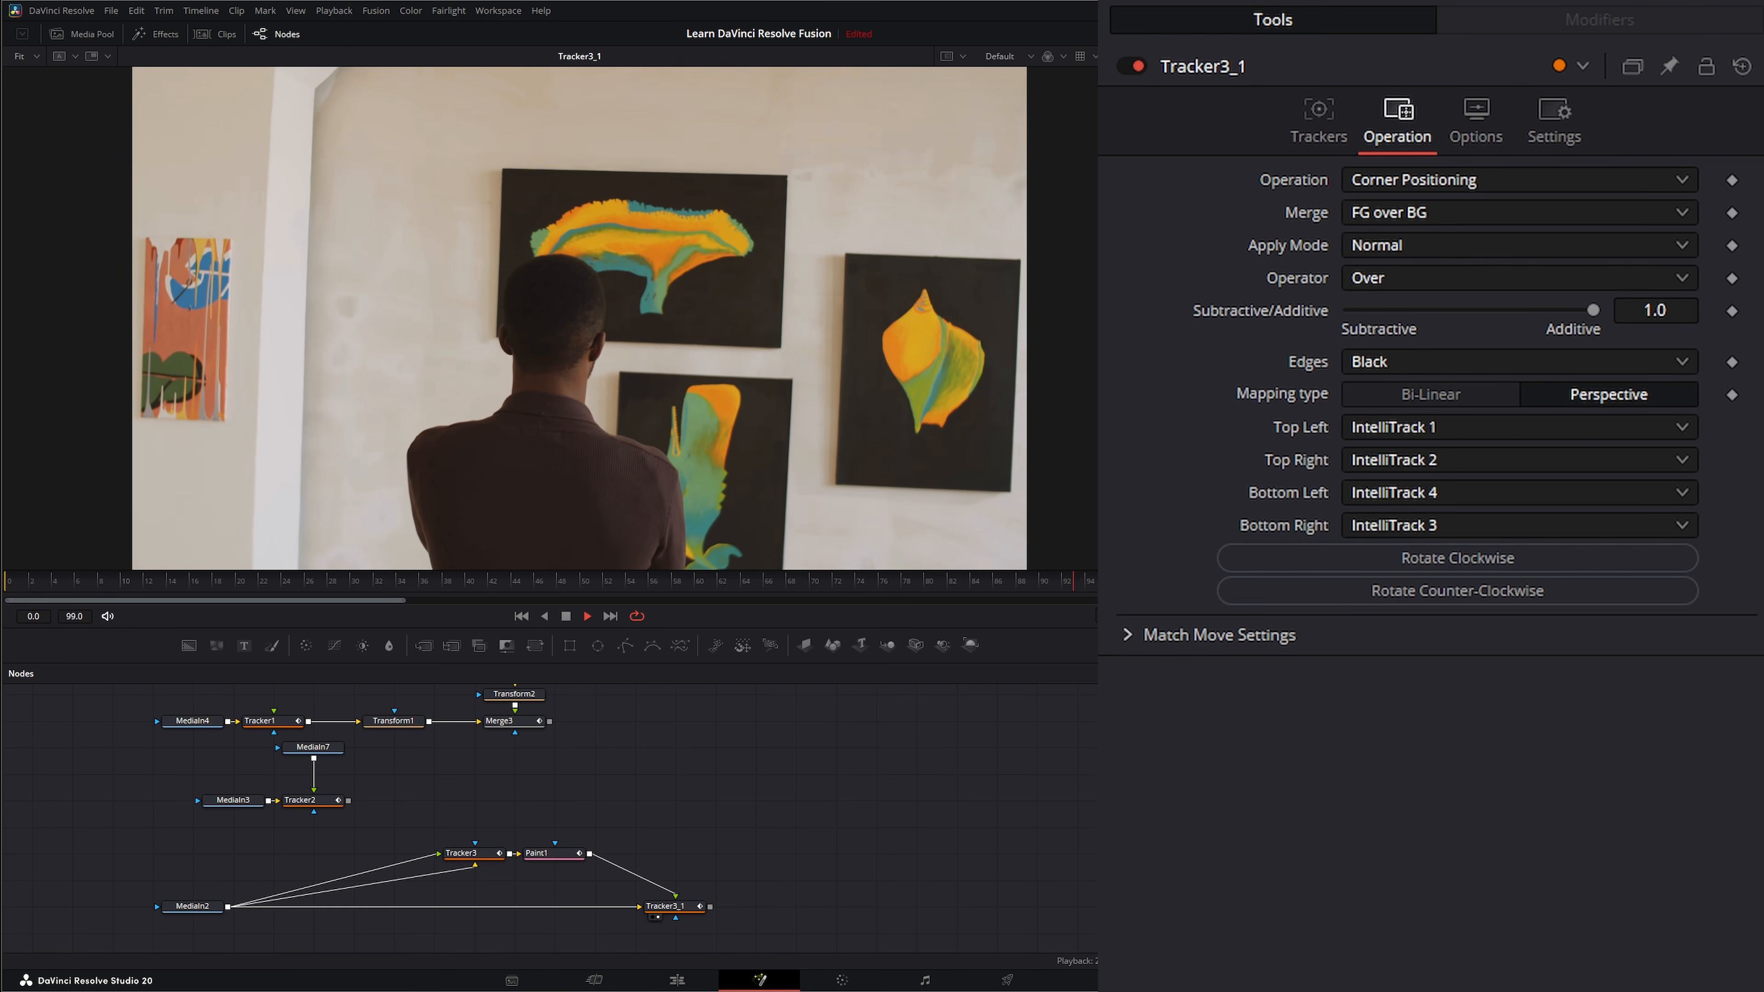
Try the roller-skates clip as Tracker3_1's foreground, reconnect Paint1 in its place, and delete the clip's node.
{"action": "mouse_move", "coordinate": [1095, 785]}
{"action": "left_mouse_down"}
{"action": "mouse_move", "coordinate": [620, 778]}
{"action": "mouse_move", "coordinate": [634, 776]}
{"action": "mouse_move", "coordinate": [675, 900]}
{"action": "left_mouse_up"}
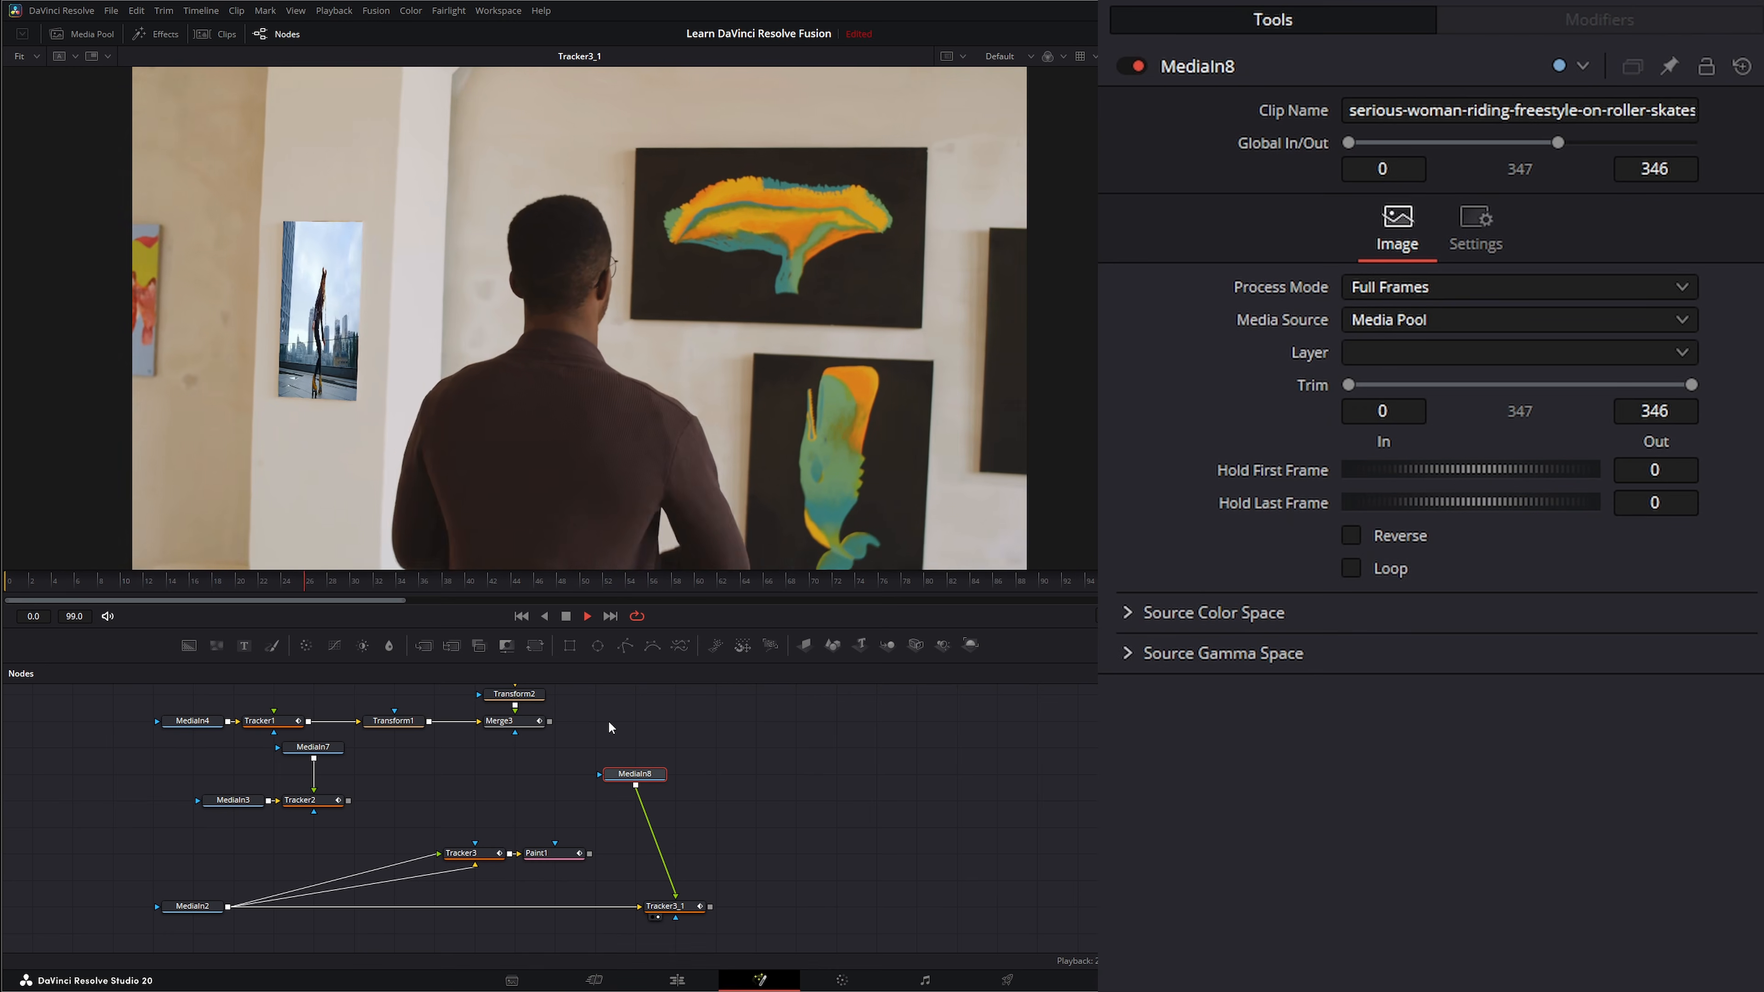
{"action": "left_click_drag", "start_coordinate": [636, 774], "coordinate": [675, 774]}
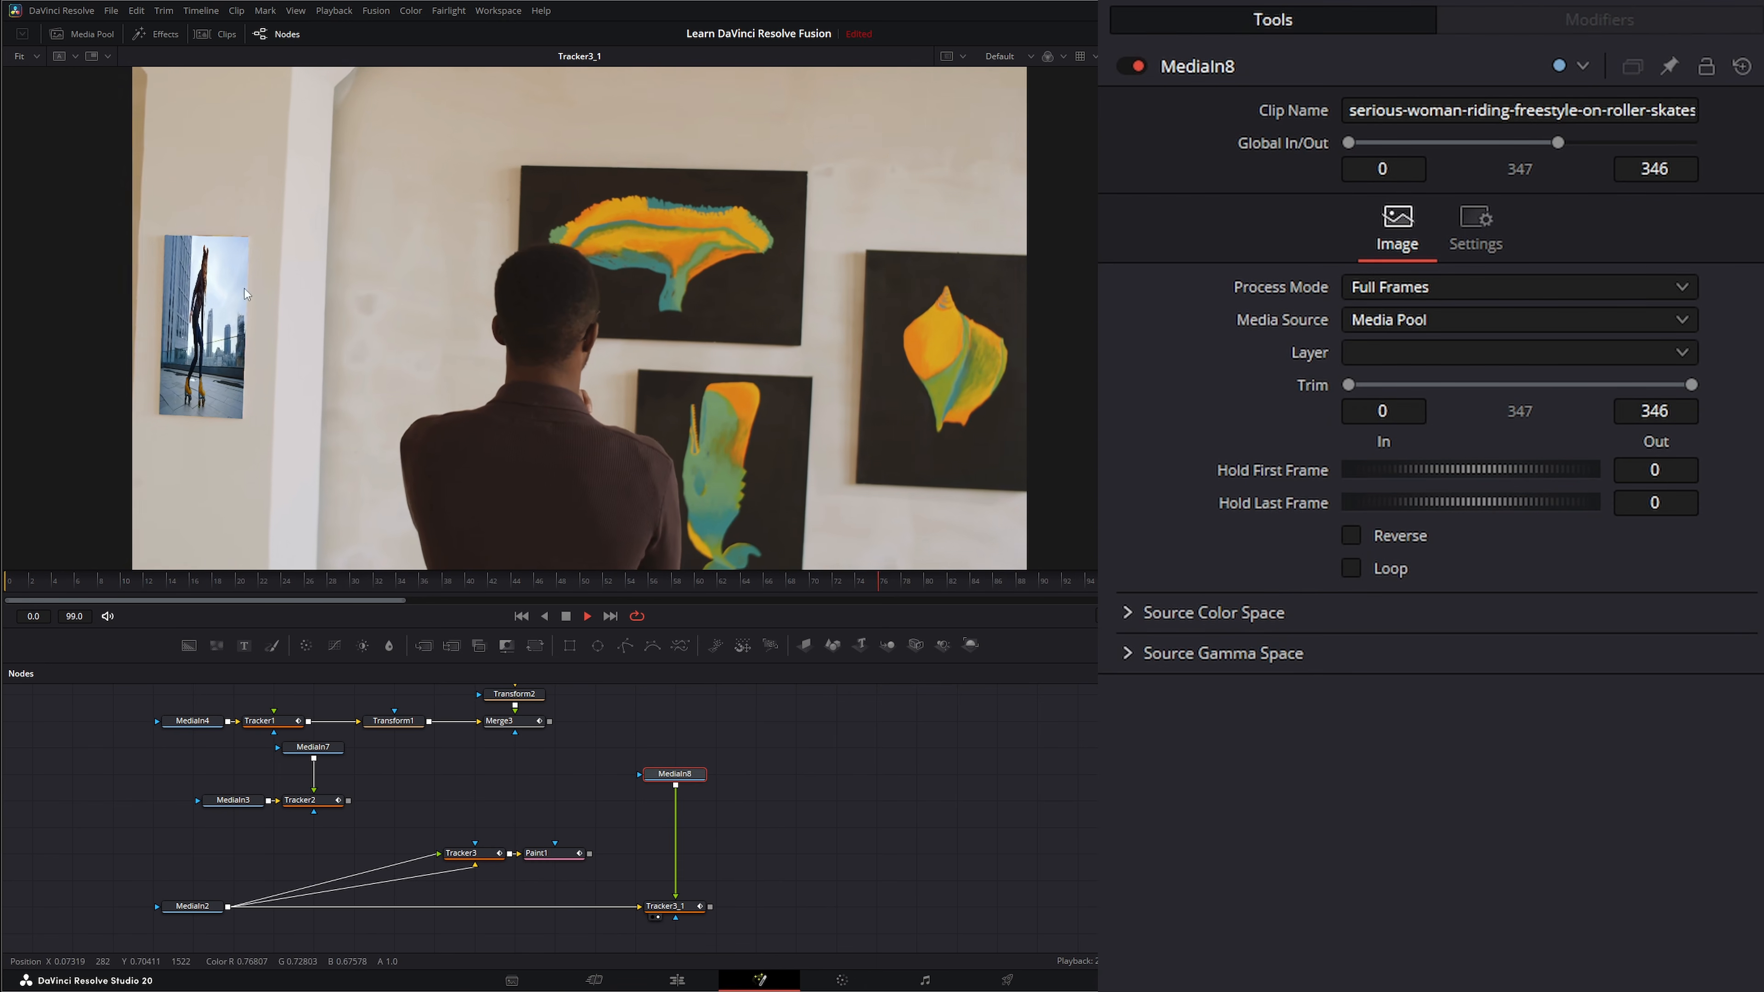
{"action": "left_click_drag", "start_coordinate": [590, 854], "coordinate": [674, 898]}
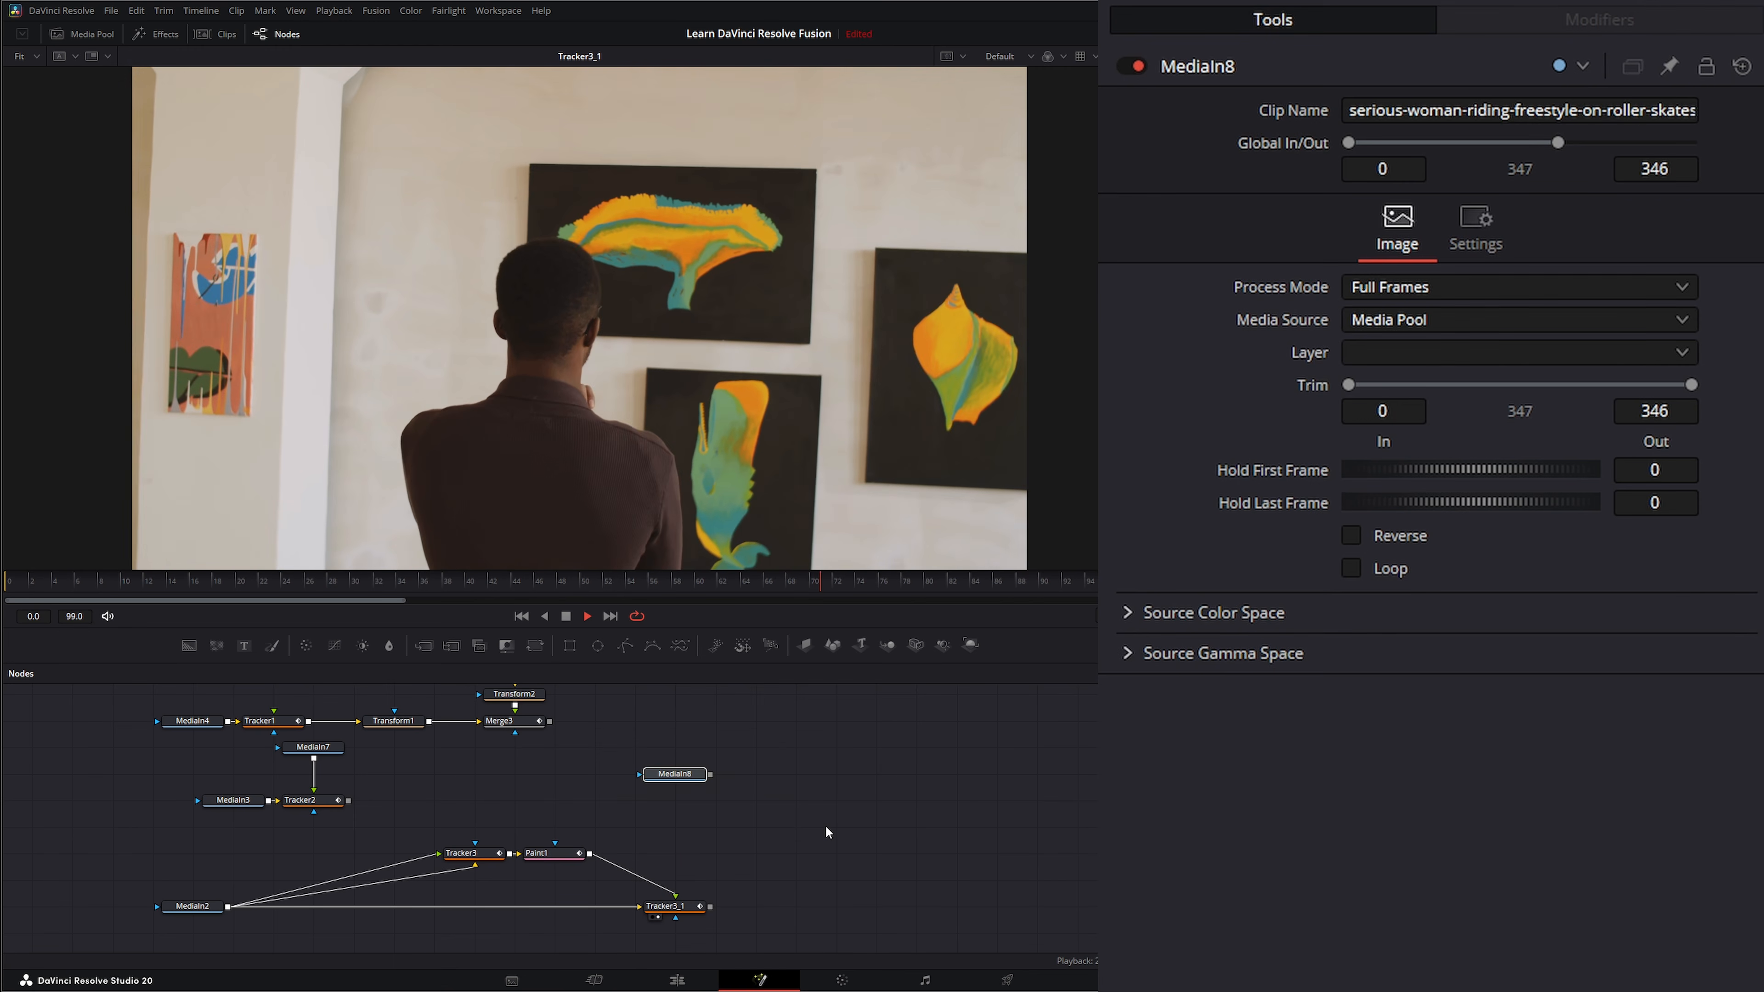
{"action": "key", "text": "Delete"}
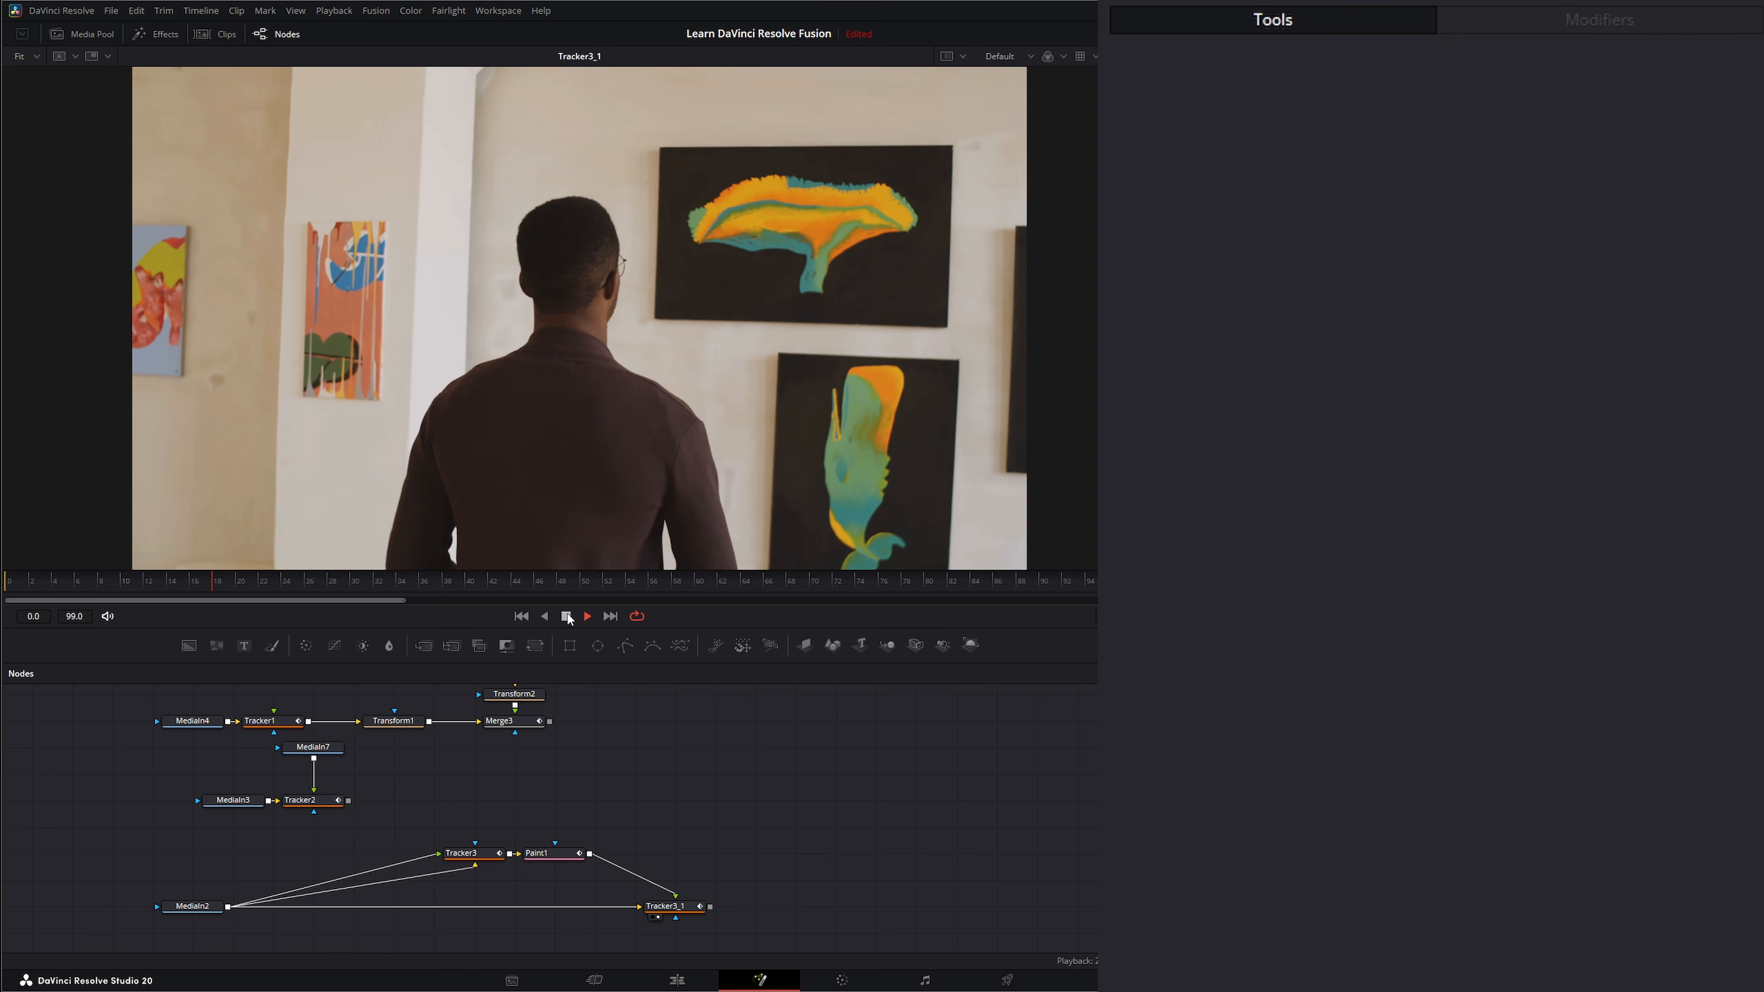
{"action": "left_click", "coordinate": [567, 616]}
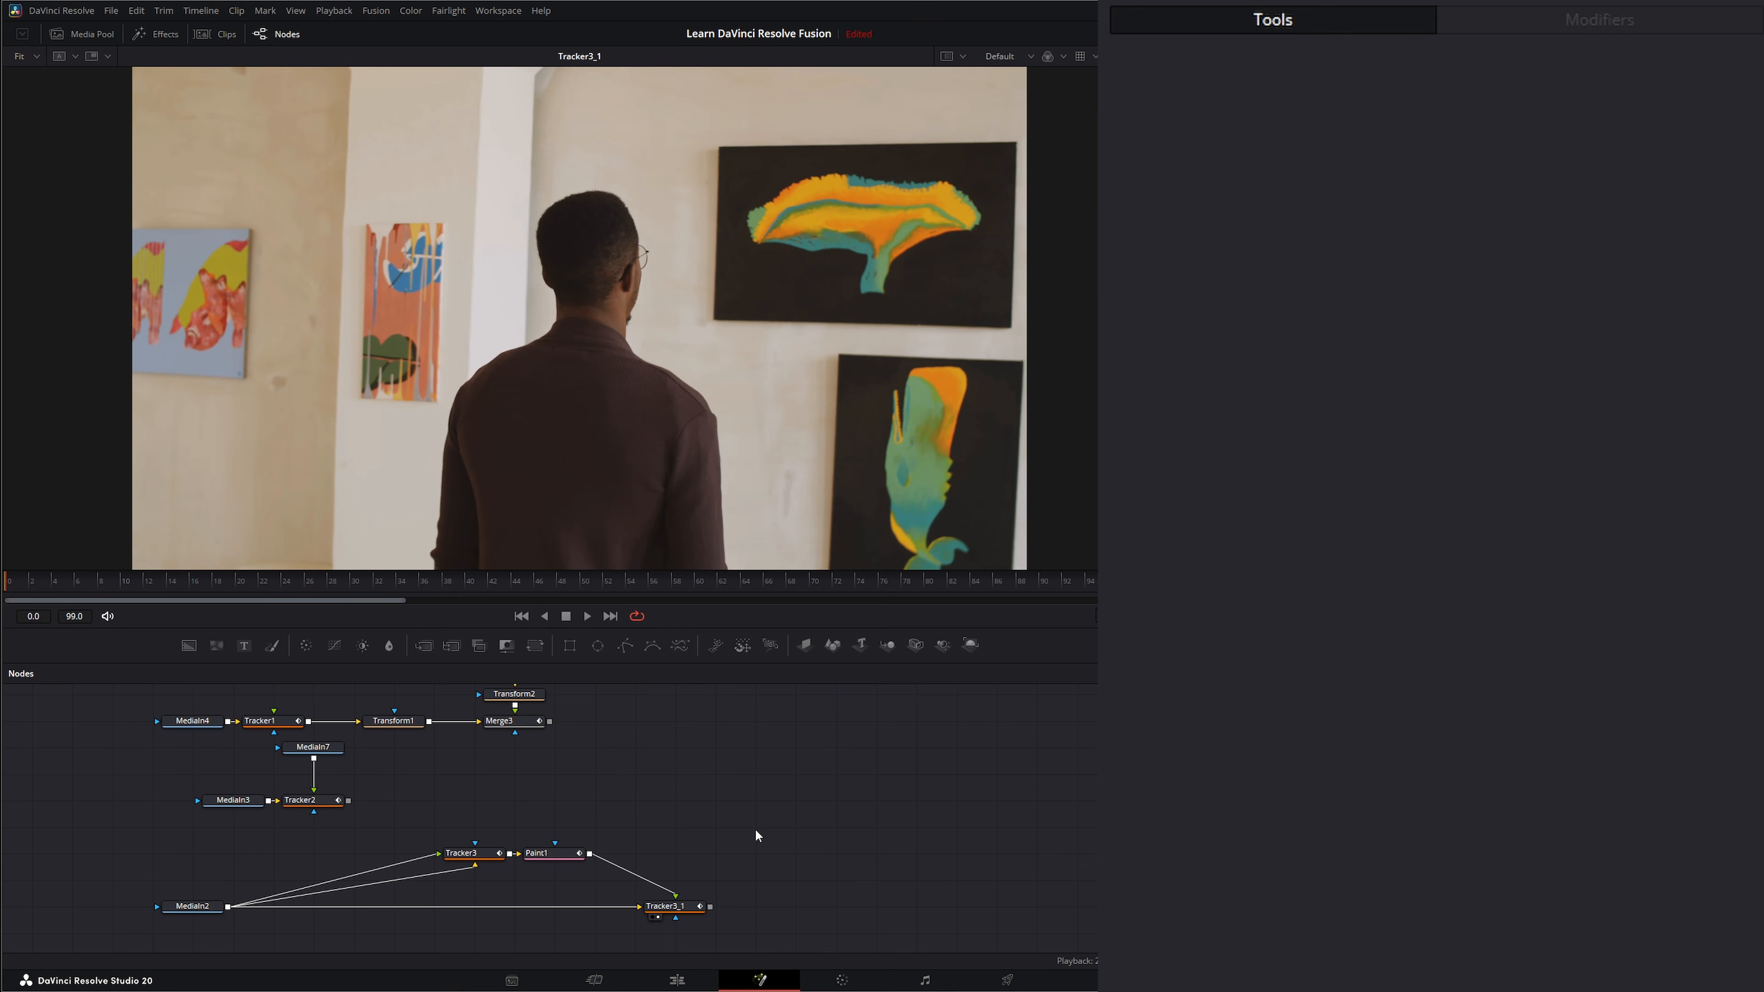
Reposition and view MediaIn1, the clip of the woman with headphones, and add a Tracker node after it.
{"action": "scroll", "coordinate": [754, 829], "scroll_direction": "up", "scroll_amount": 6}
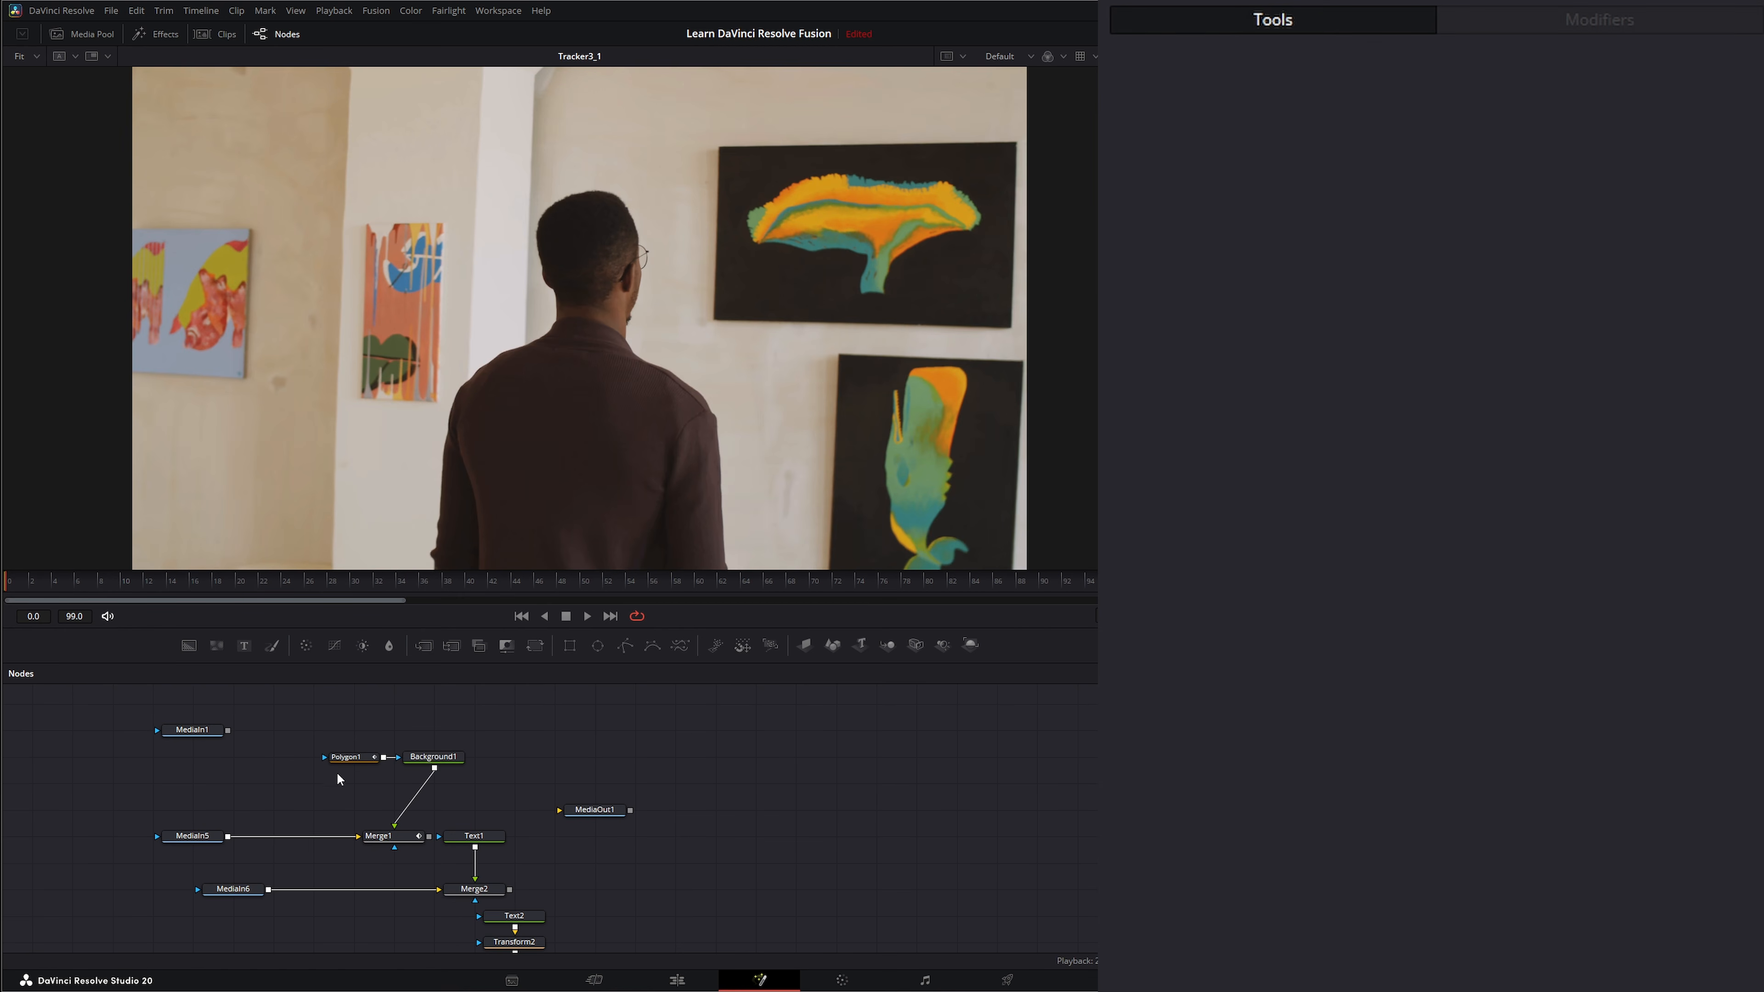
{"action": "scroll", "coordinate": [540, 778], "scroll_direction": "up", "scroll_amount": 2}
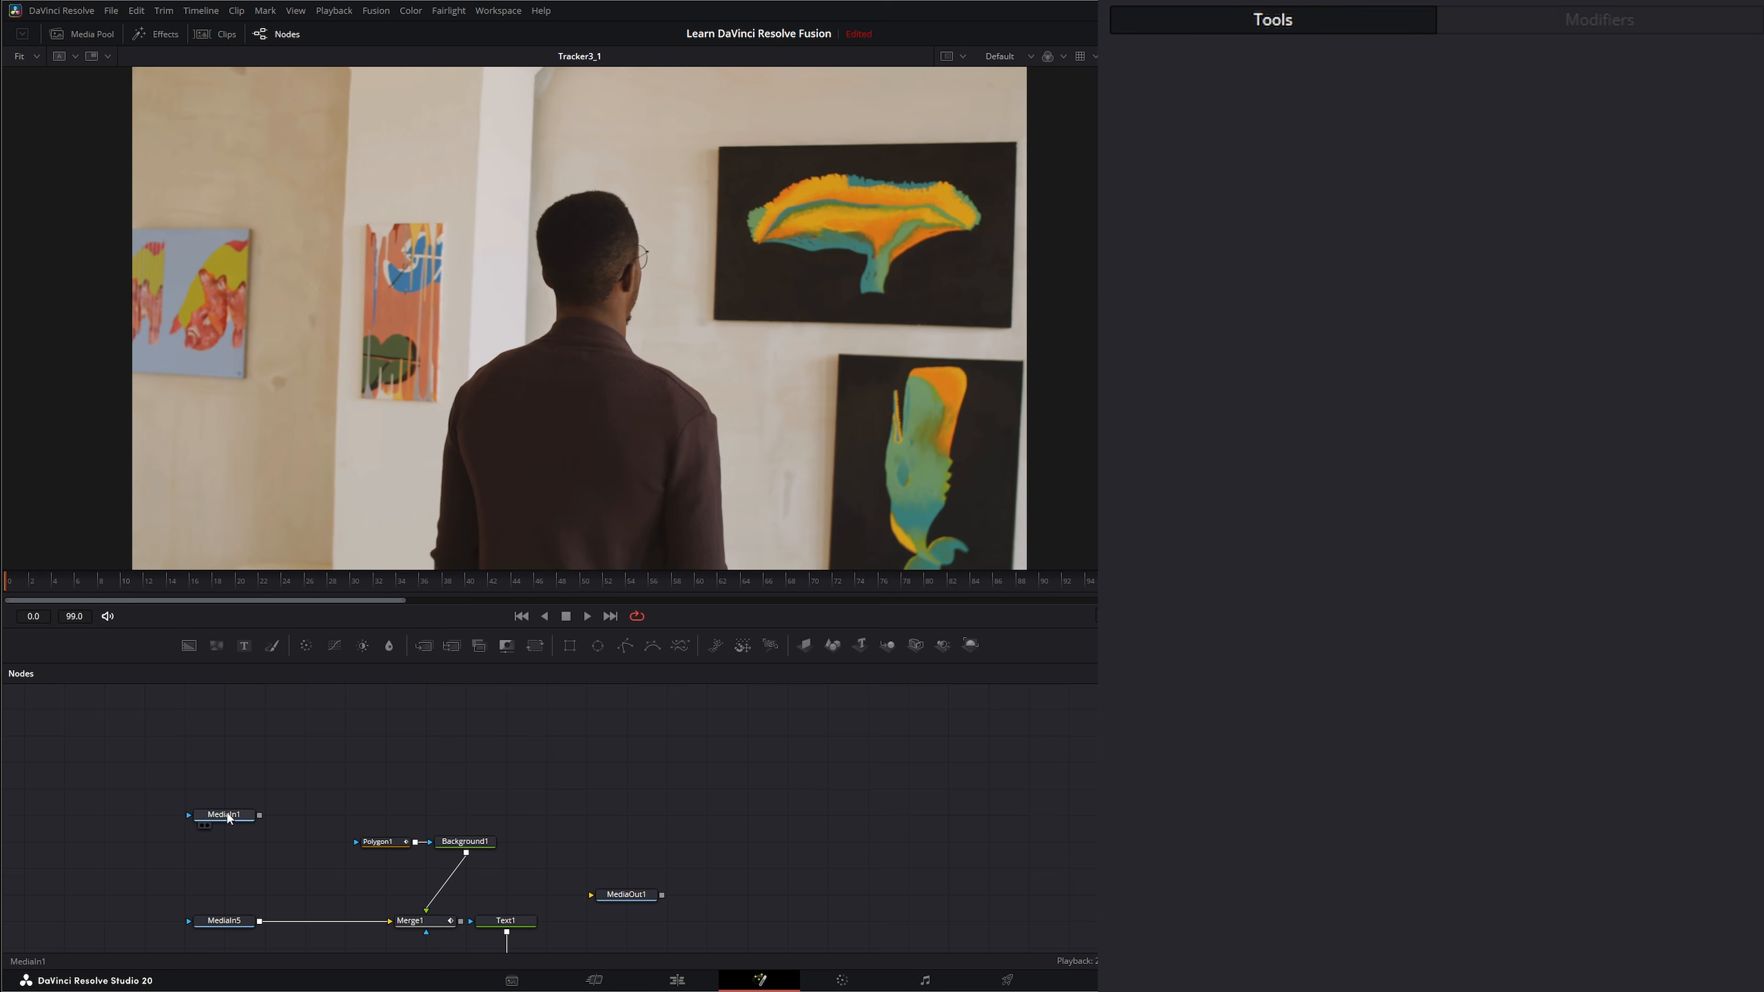
{"action": "left_click_drag", "start_coordinate": [229, 817], "coordinate": [324, 375]}
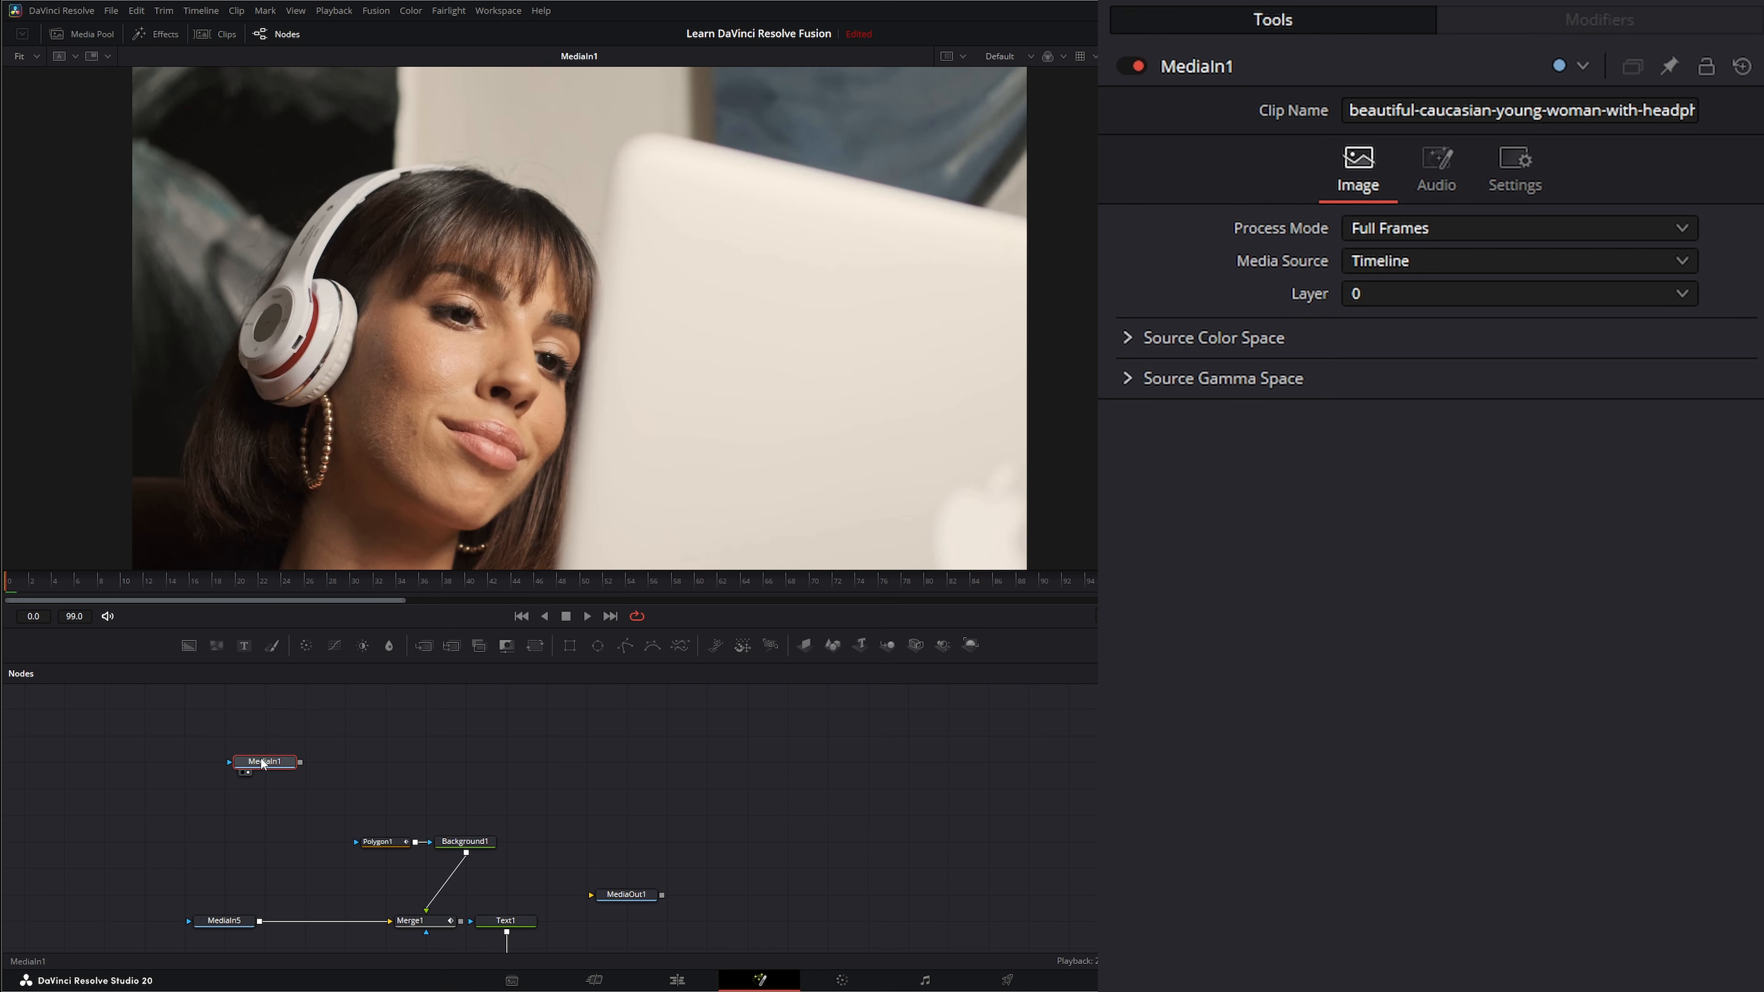
{"action": "key", "text": "shift+space"}
{"action": "type", "text": "tra"}
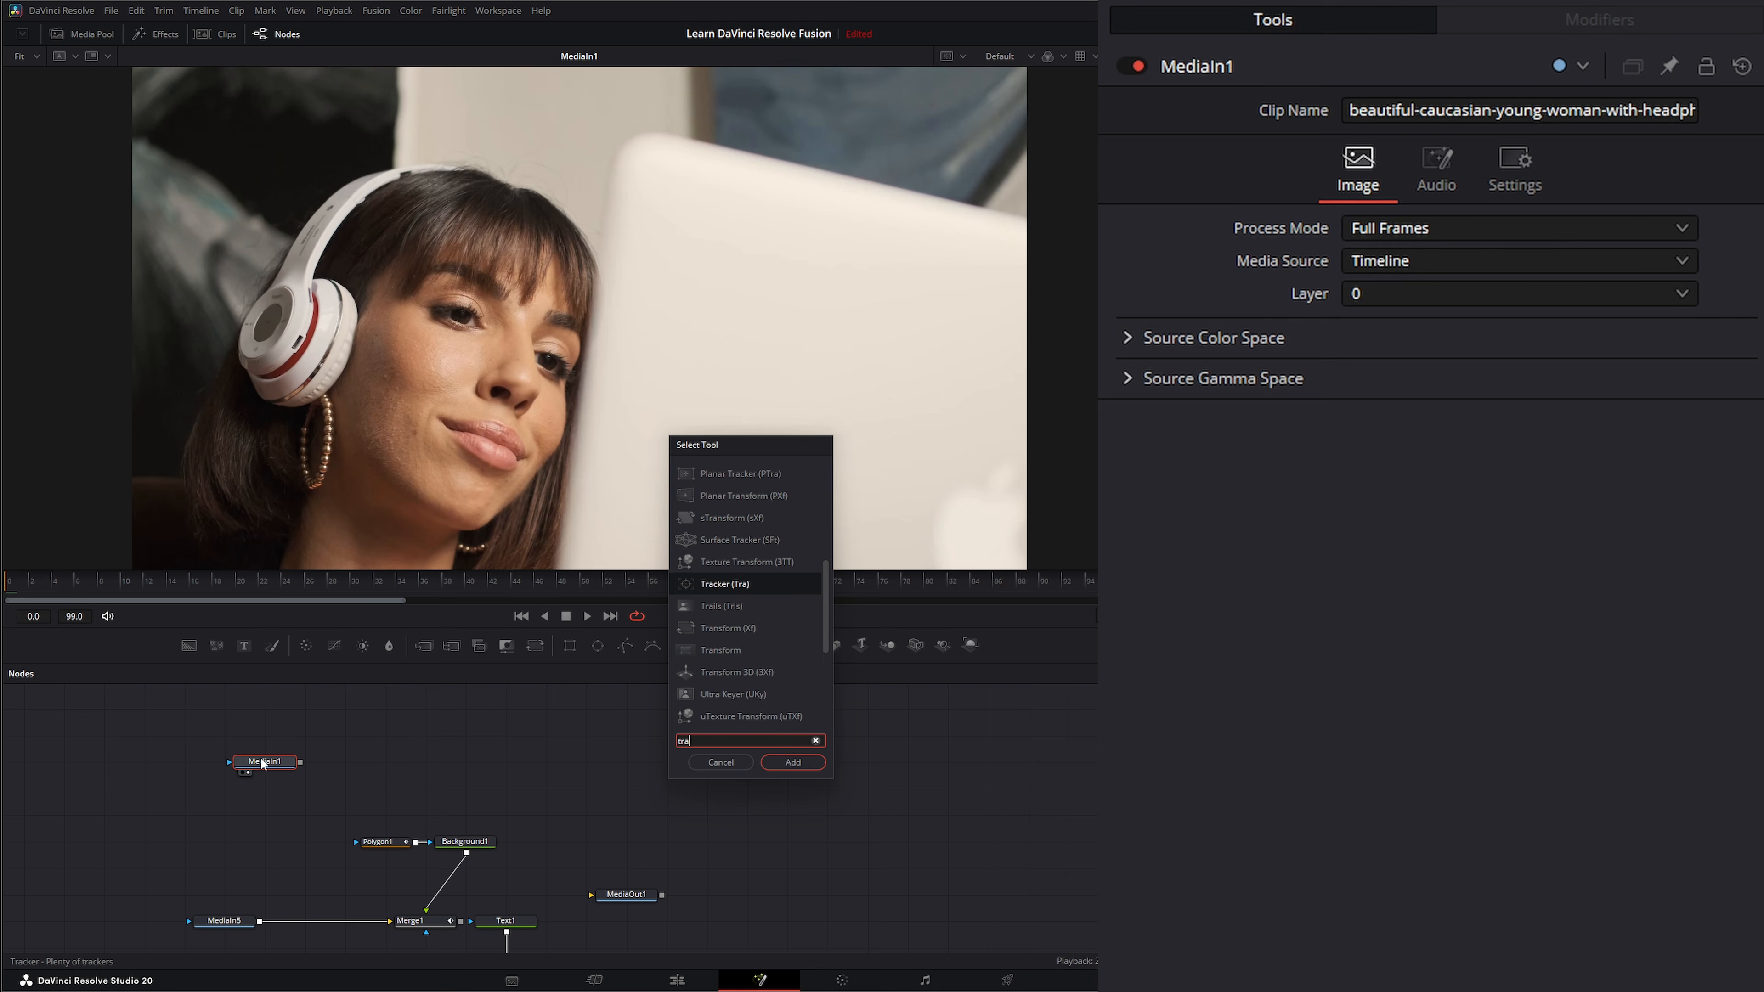
{"action": "key", "text": "Return"}
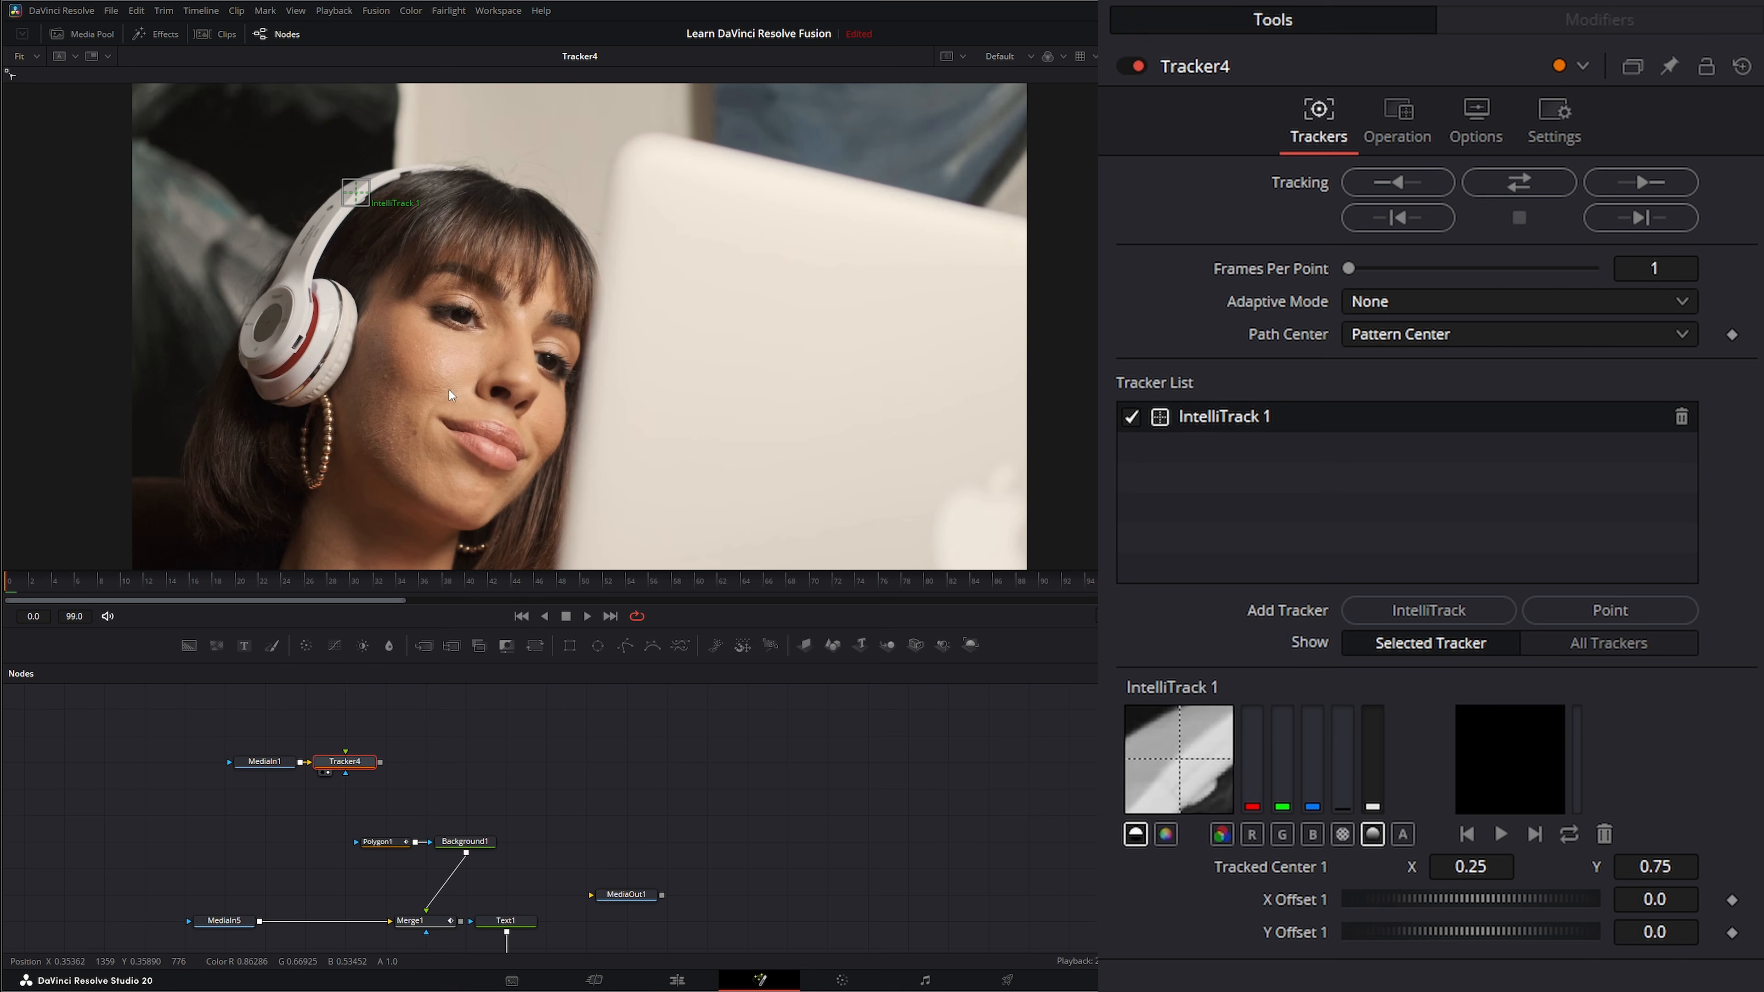
Place IntelliTrack 1 on the headphone's ear cup and track it forward through the clip.
{"action": "left_click_drag", "start_coordinate": [362, 201], "coordinate": [274, 325]}
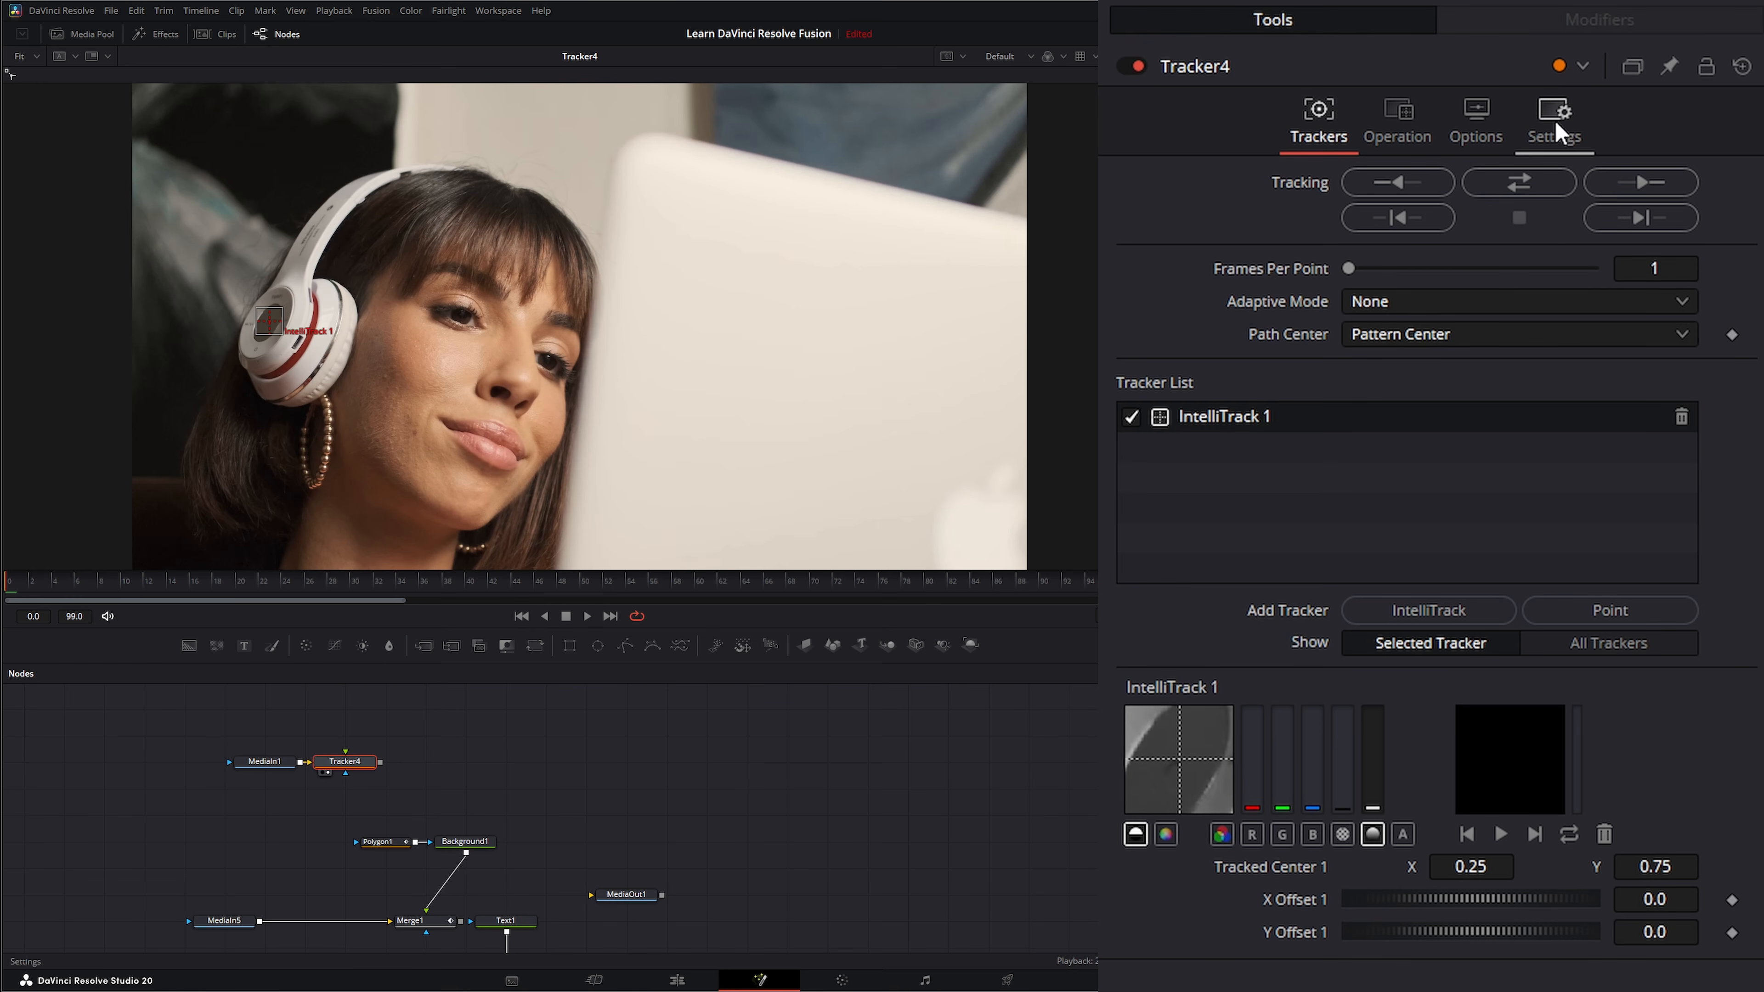
{"action": "left_click", "coordinate": [1640, 182]}
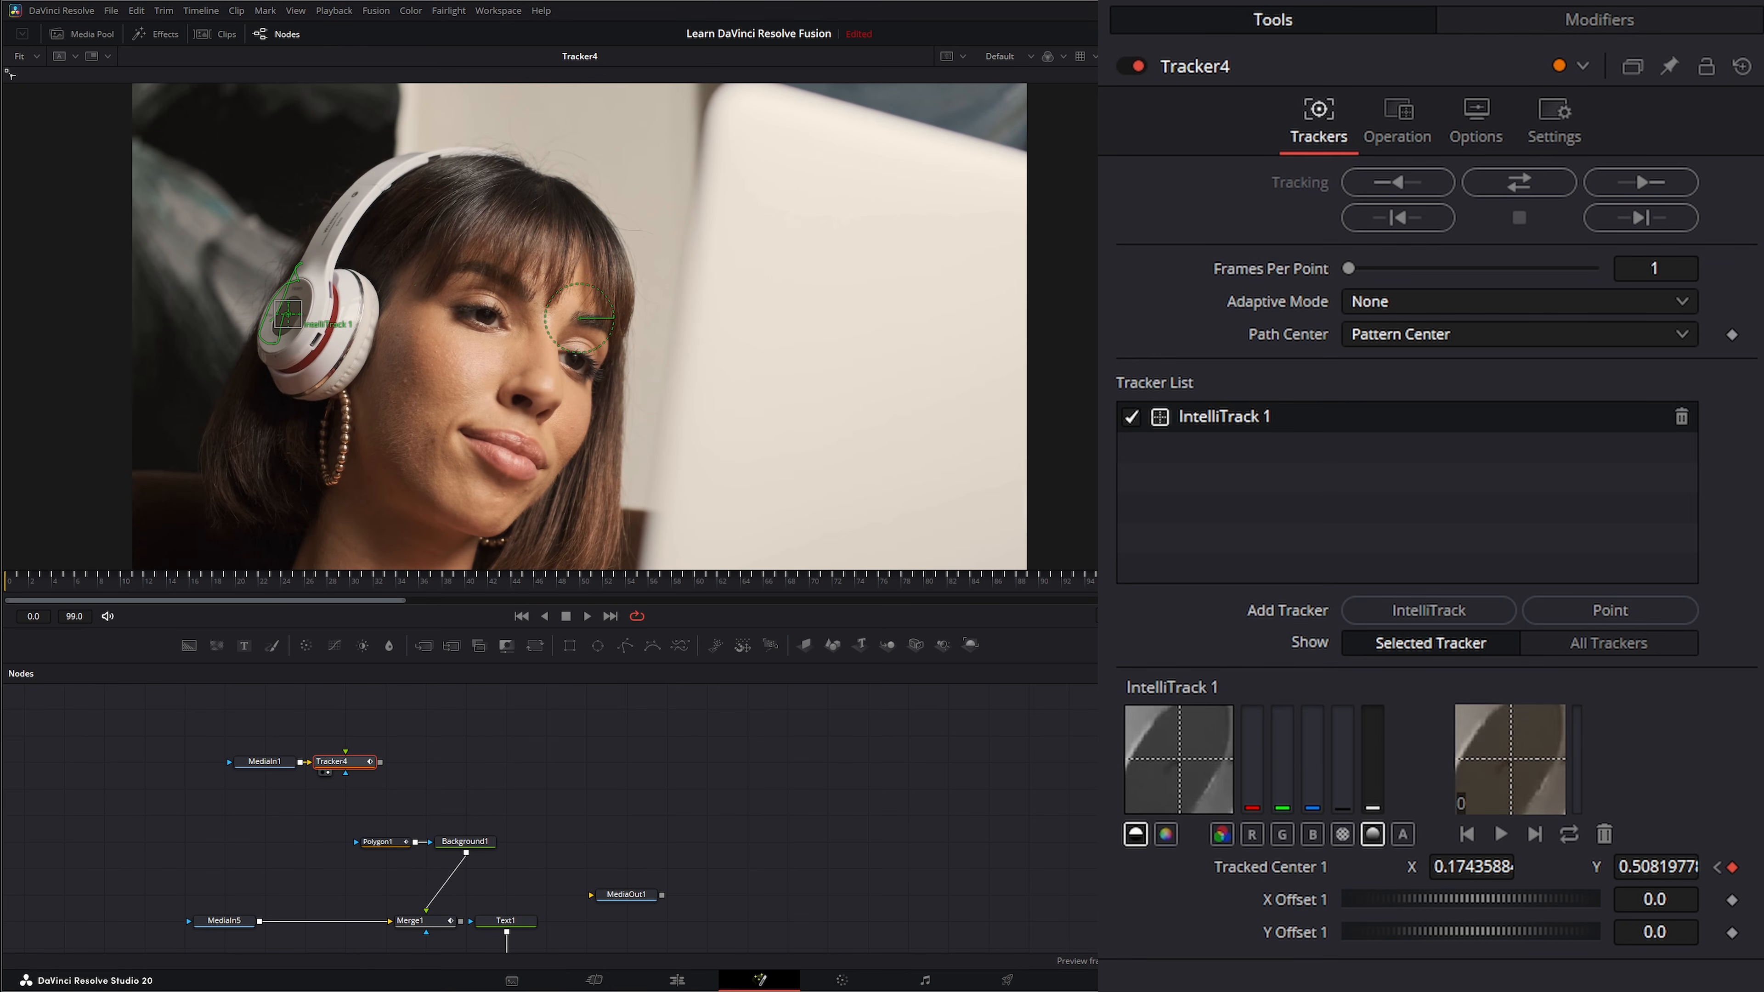
Feed CB Productions Logo-white.png into Tracker4's foreground, set the operation to Match Move, and preview the tracked logo from the first frame.
{"action": "left_click_drag", "start_coordinate": [993, 705], "coordinate": [344, 757]}
{"action": "left_click", "coordinate": [333, 767]}
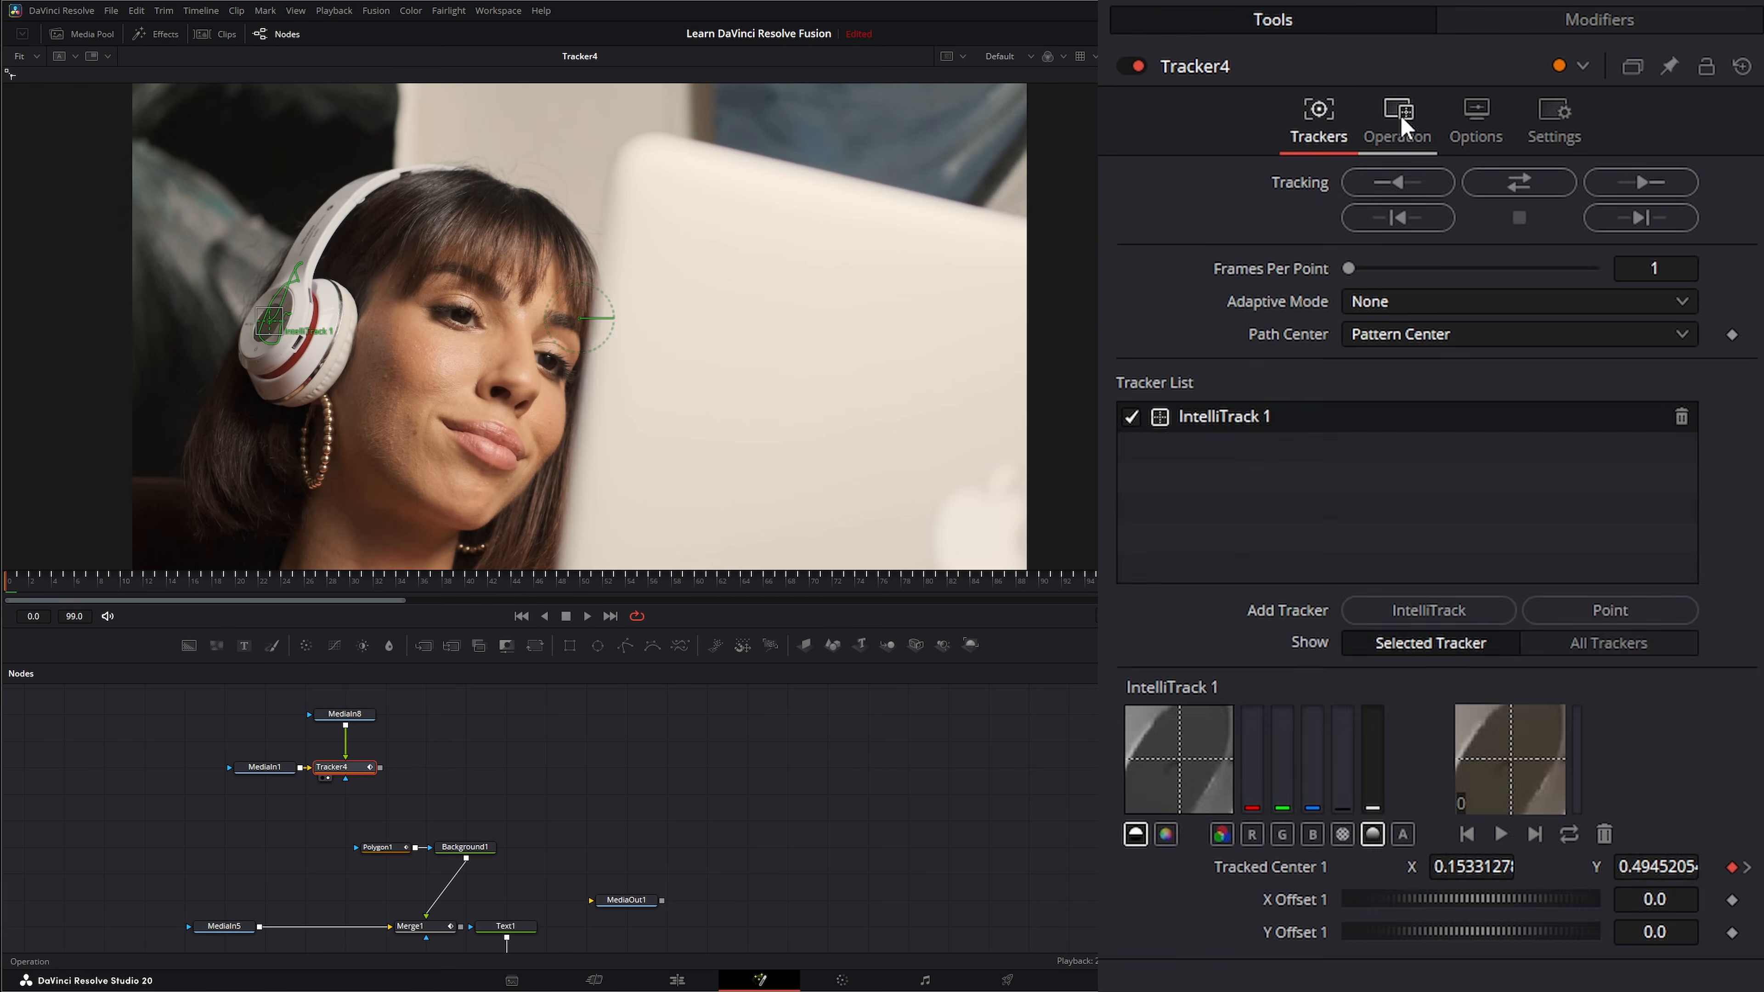
{"action": "left_click", "coordinate": [1397, 118]}
{"action": "left_click", "coordinate": [1389, 185]}
{"action": "left_click", "coordinate": [1412, 234]}
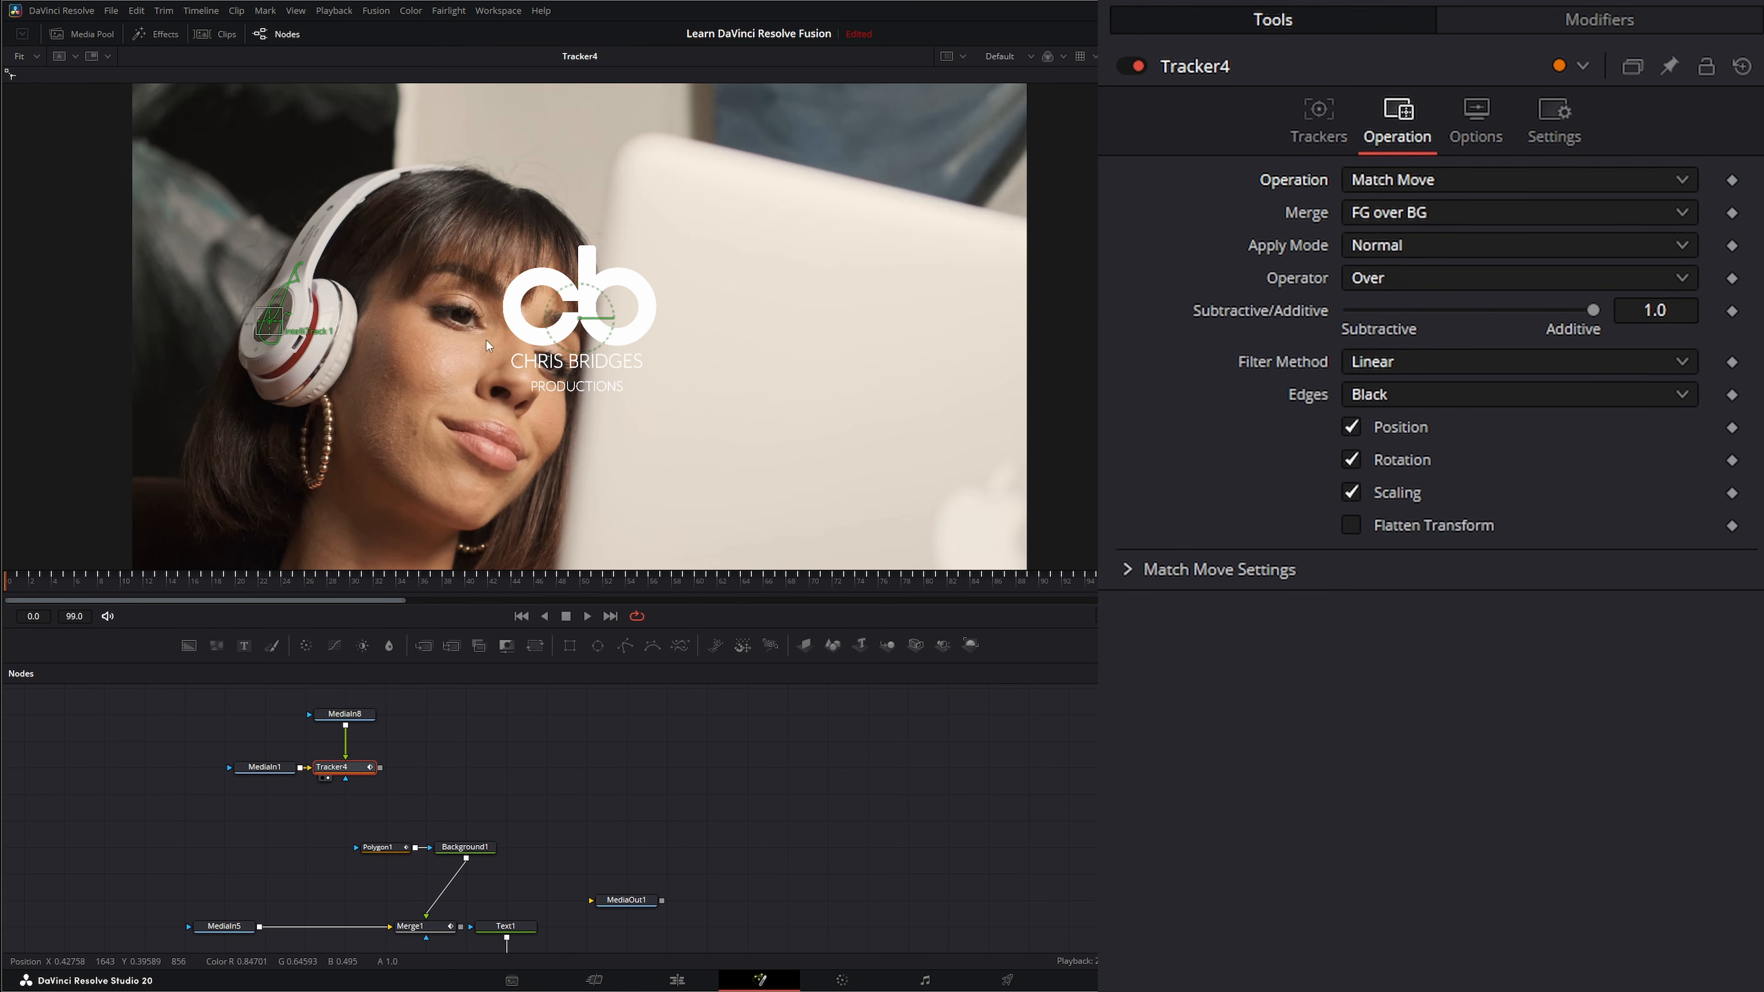
{"action": "left_click", "coordinate": [589, 615]}
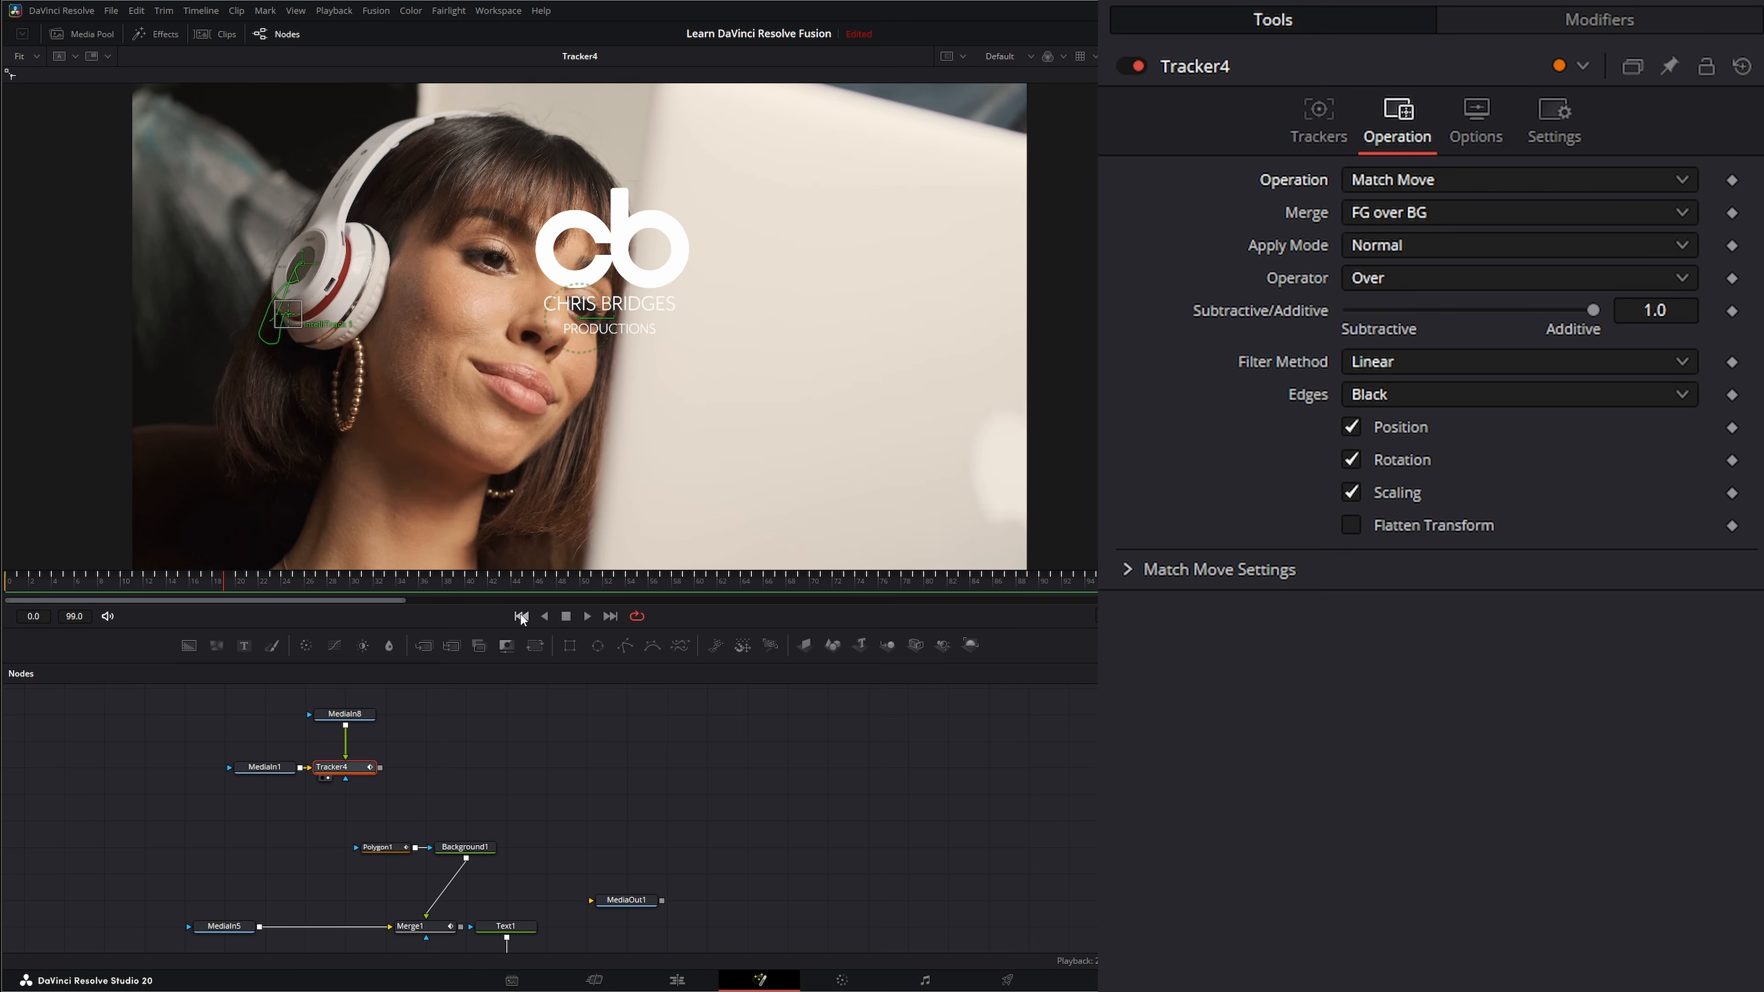
{"action": "left_click", "coordinate": [520, 615]}
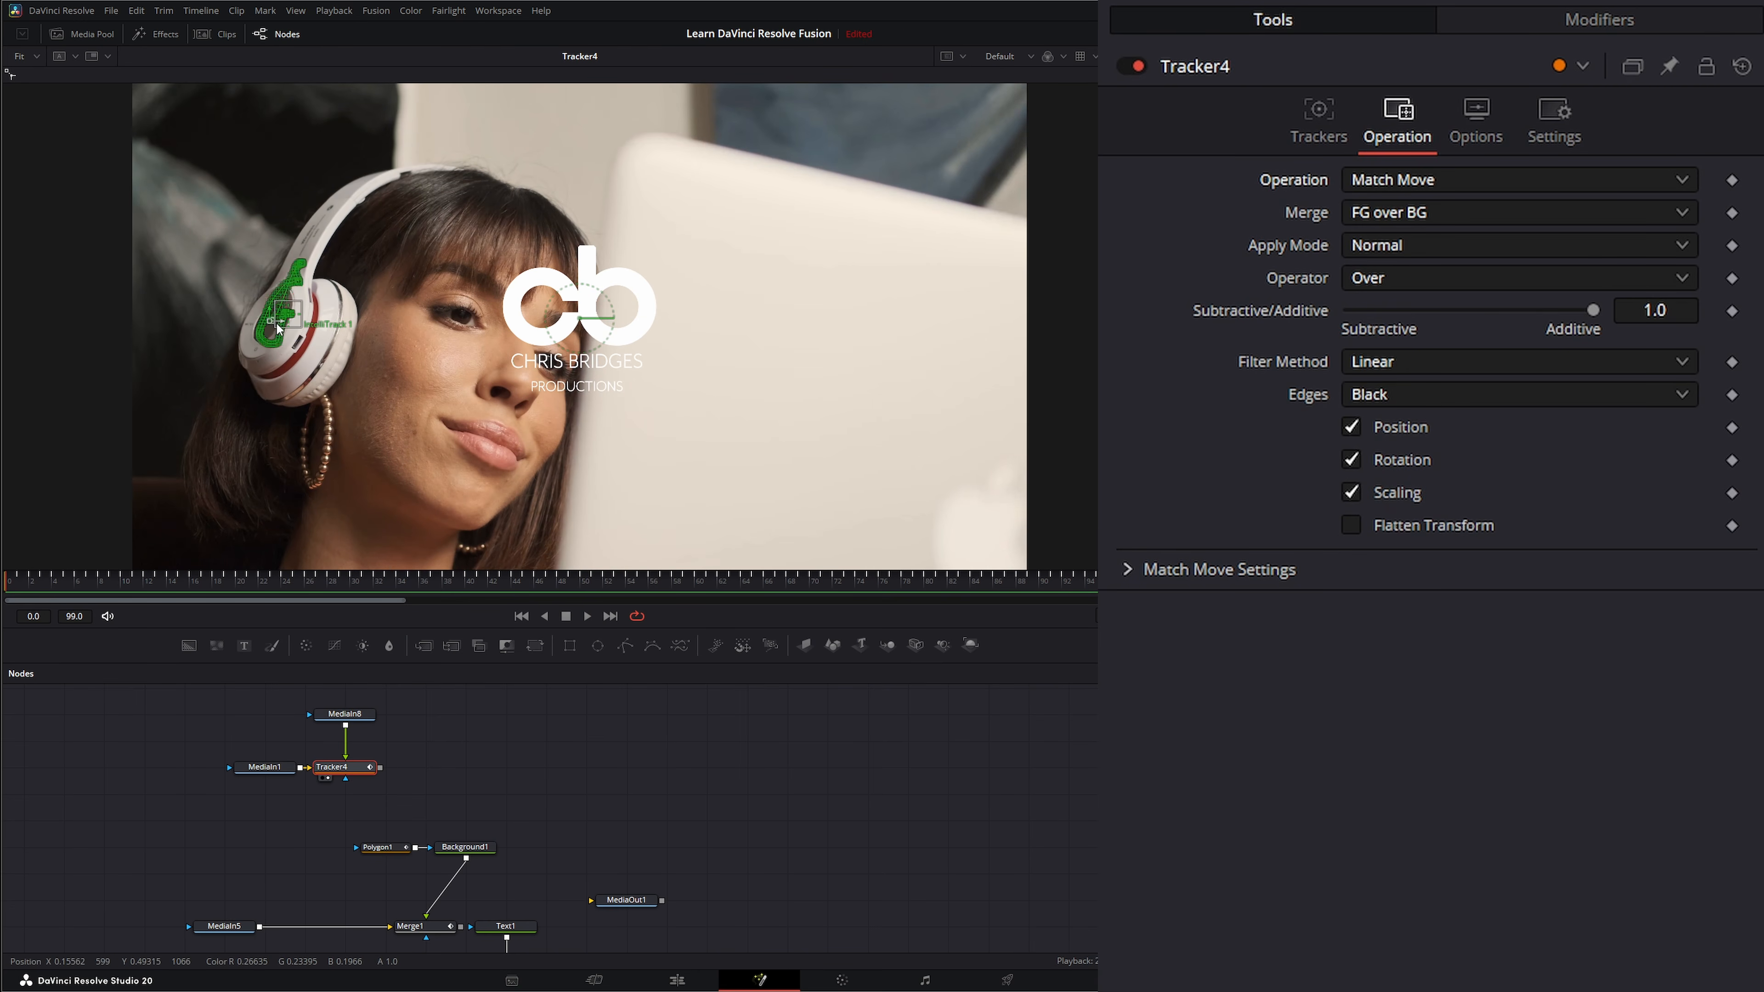
Disconnect the logo from Tracker4 and pull Tracker4 out of MediaIn1's chain as a standalone node.
{"action": "left_click", "coordinate": [345, 751]}
{"action": "left_click_drag", "start_coordinate": [345, 715], "coordinate": [465, 716]}
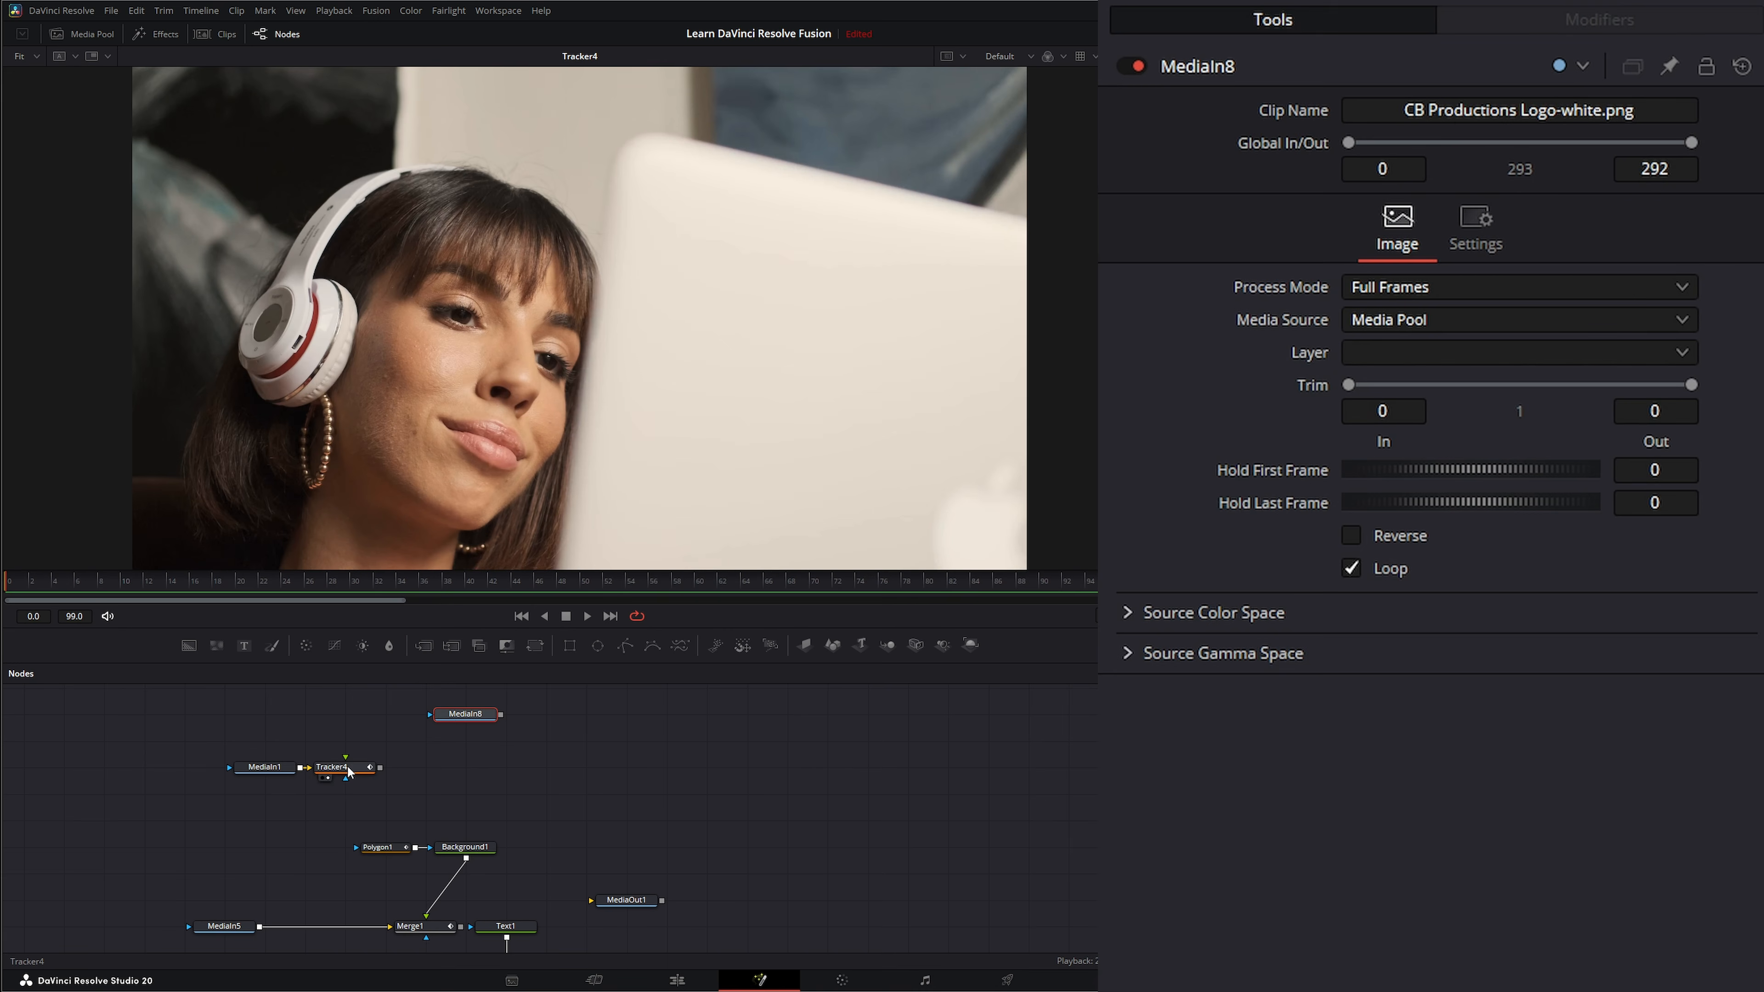
{"action": "left_click_drag", "start_coordinate": [349, 771], "coordinate": [248, 720]}
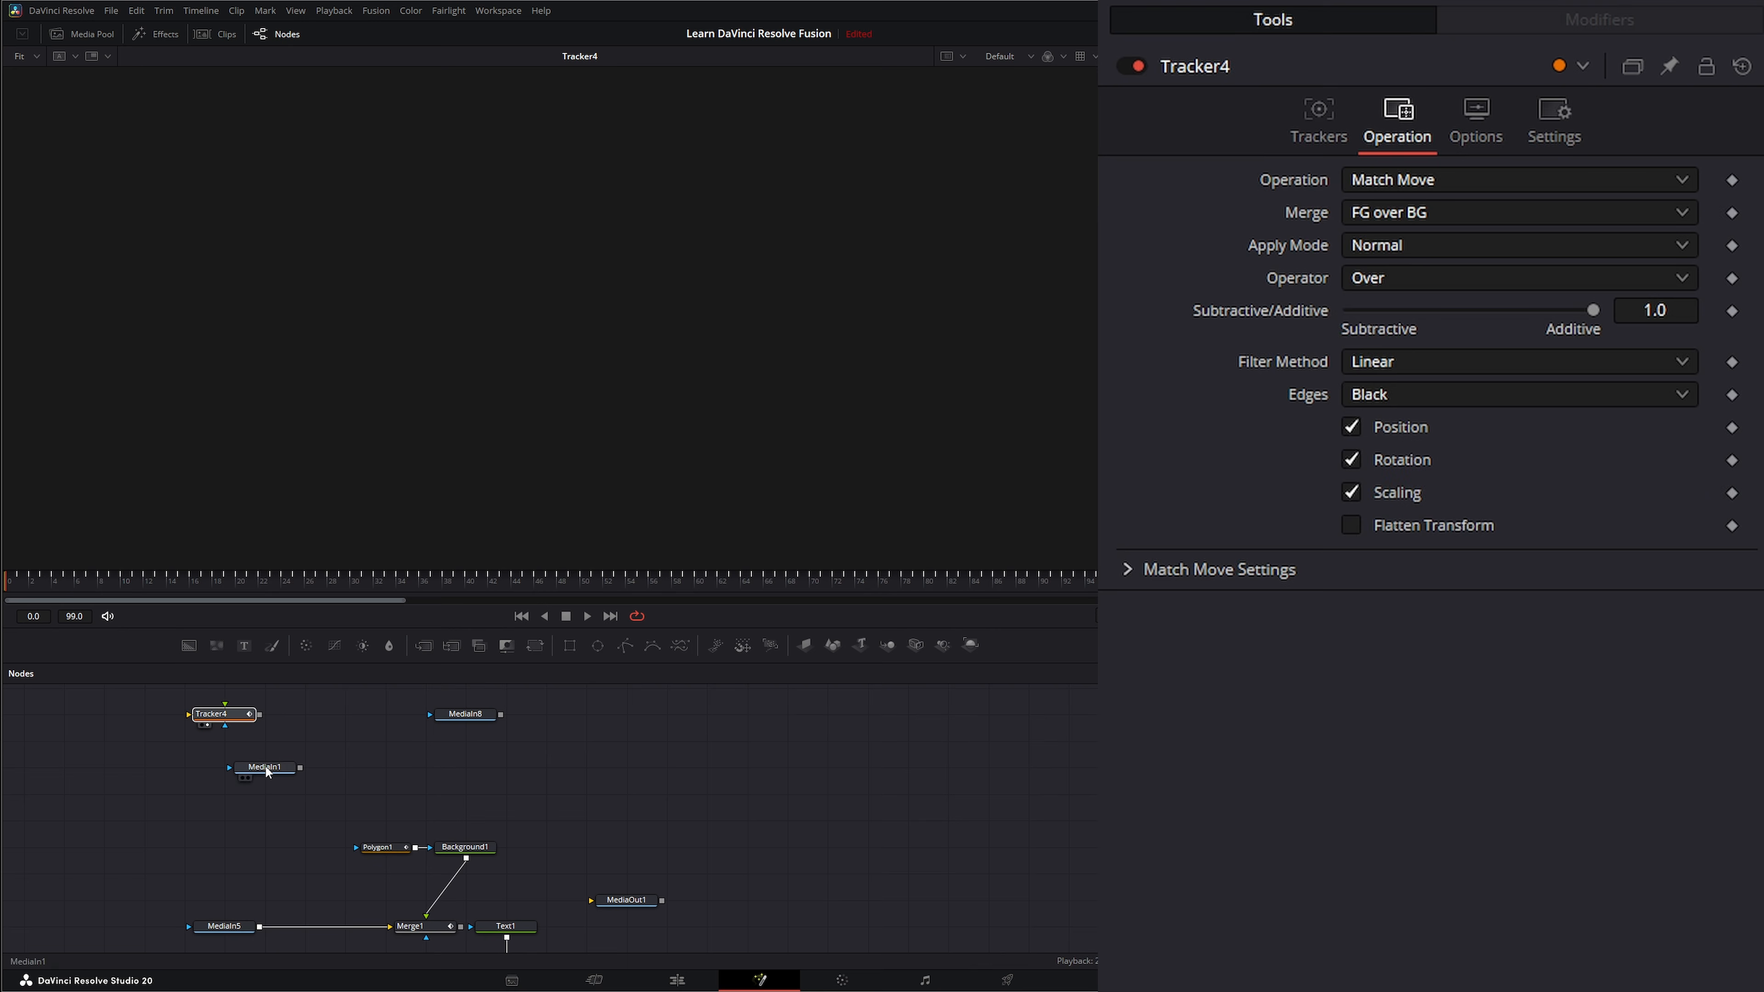
{"action": "left_click", "coordinate": [266, 766]}
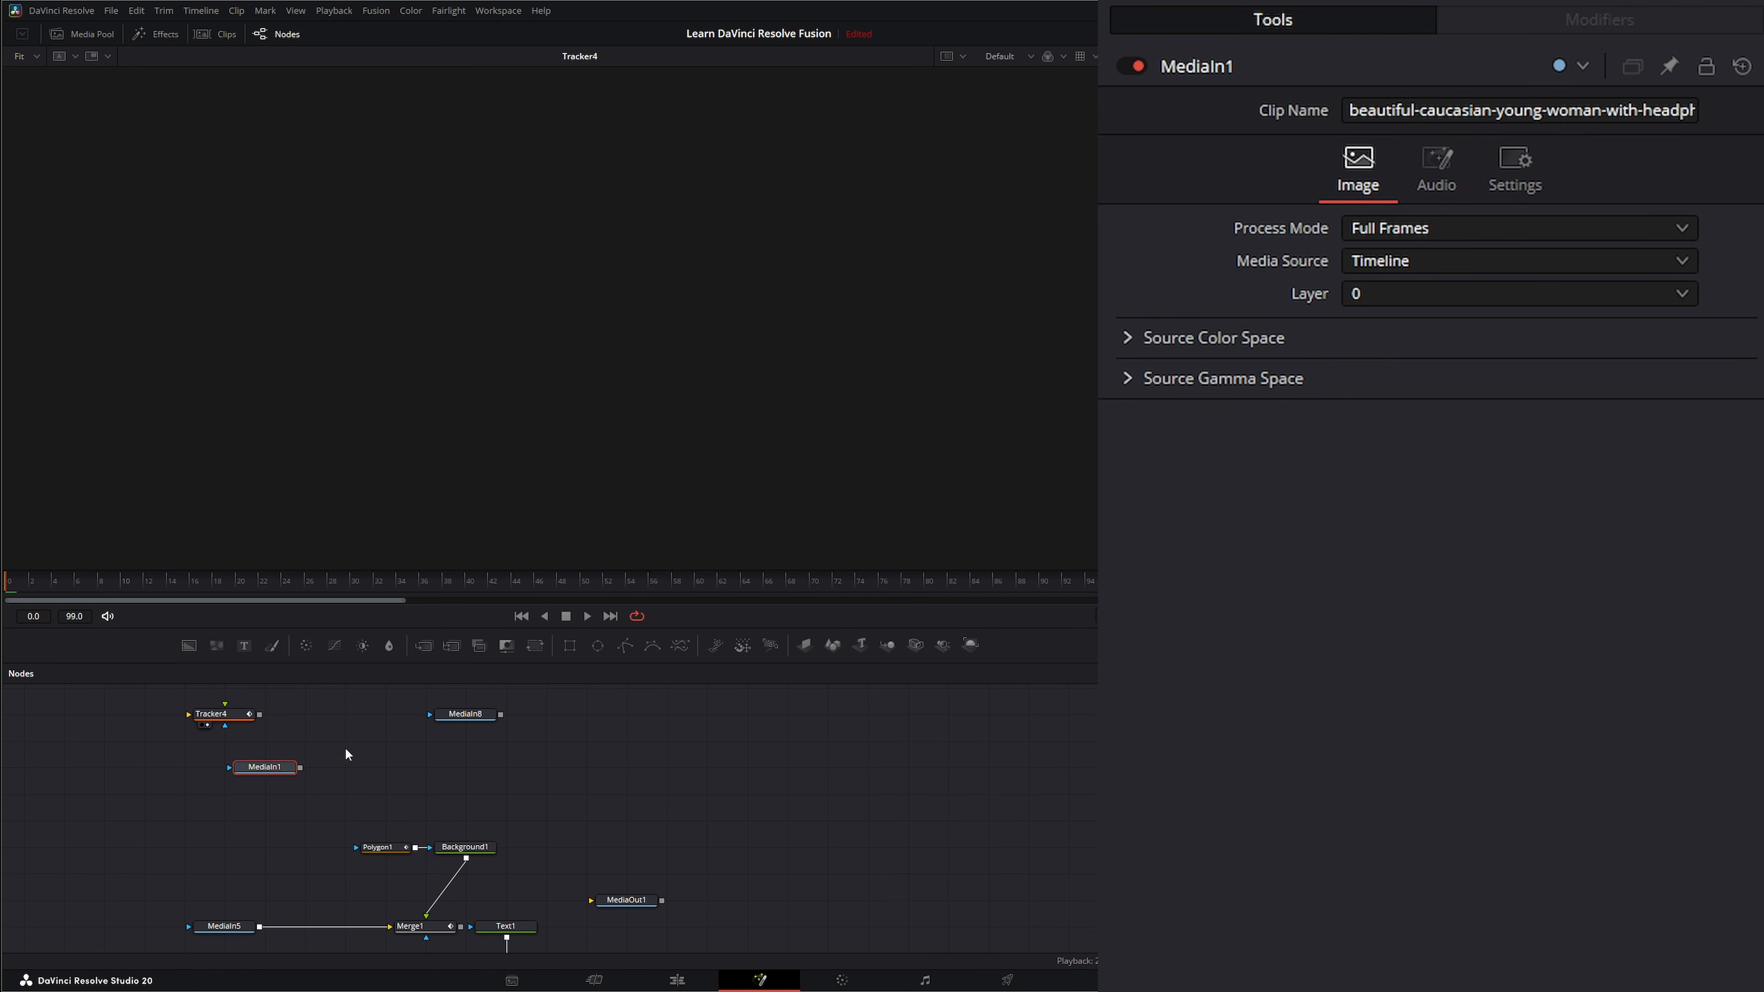
Add a Merge node with MediaIn1 as background and the logo as foreground, and view it.
{"action": "left_click_drag", "start_coordinate": [448, 648], "coordinate": [464, 767]}
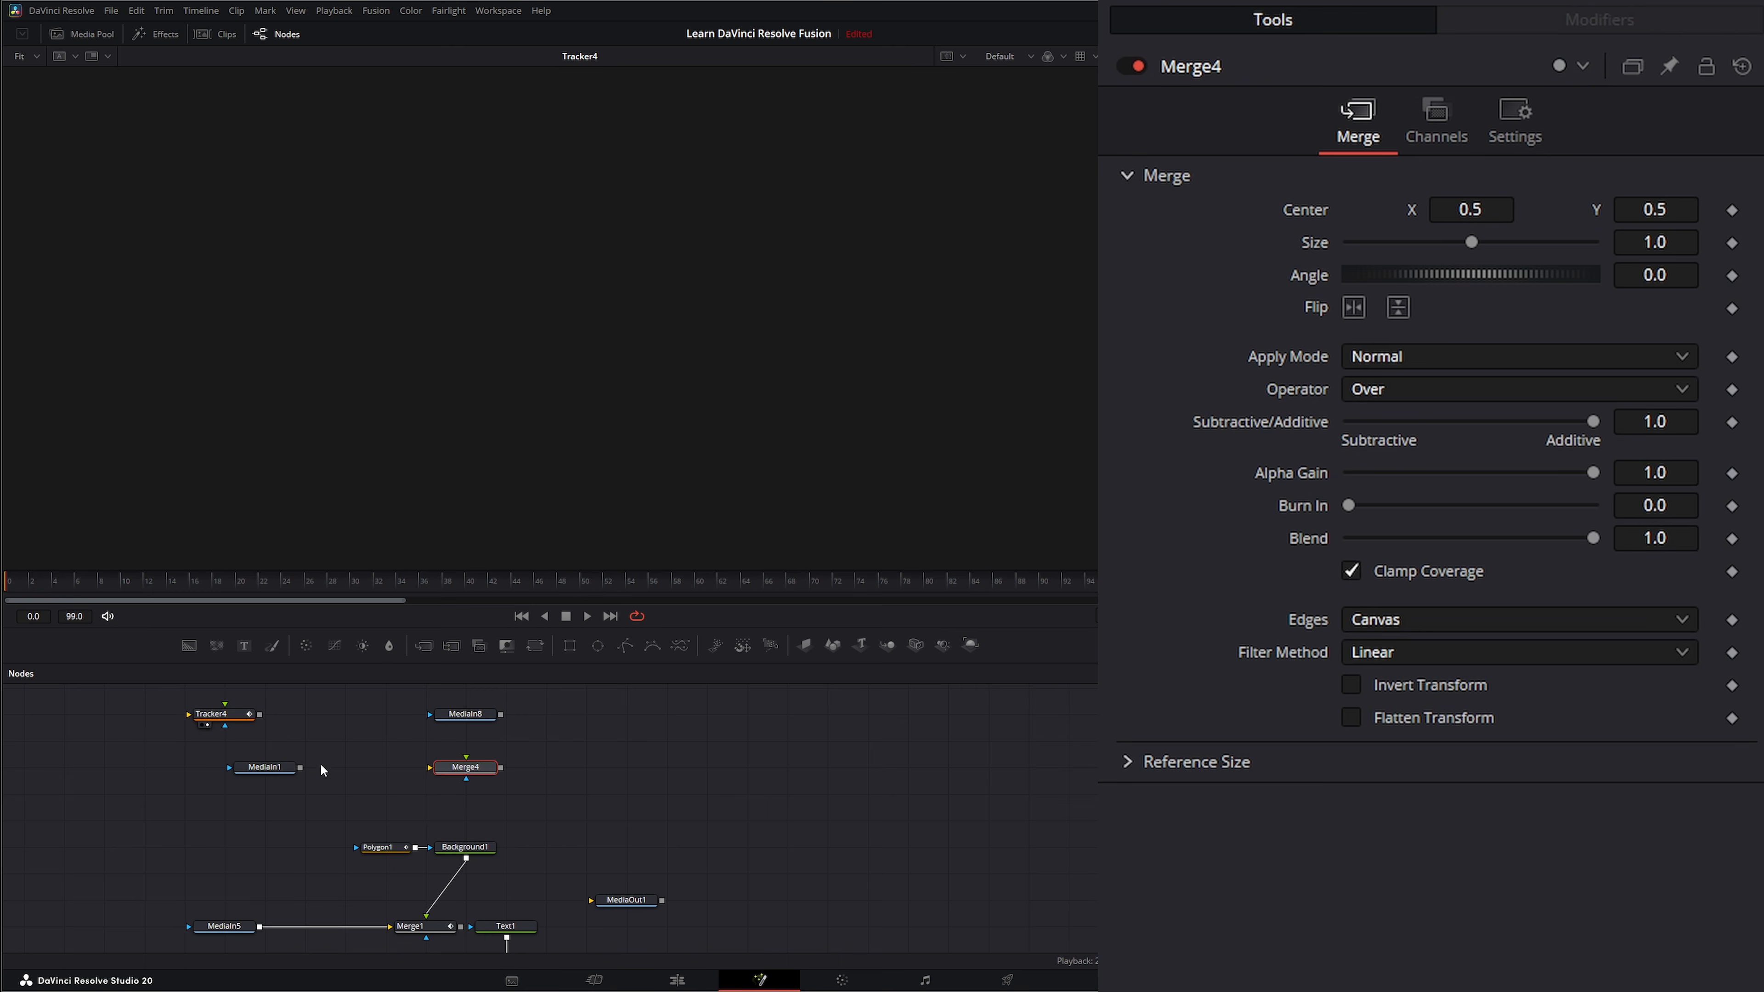
{"action": "left_click_drag", "start_coordinate": [300, 767], "coordinate": [473, 772]}
{"action": "left_click_drag", "start_coordinate": [500, 714], "coordinate": [483, 769]}
{"action": "key", "text": "1"}
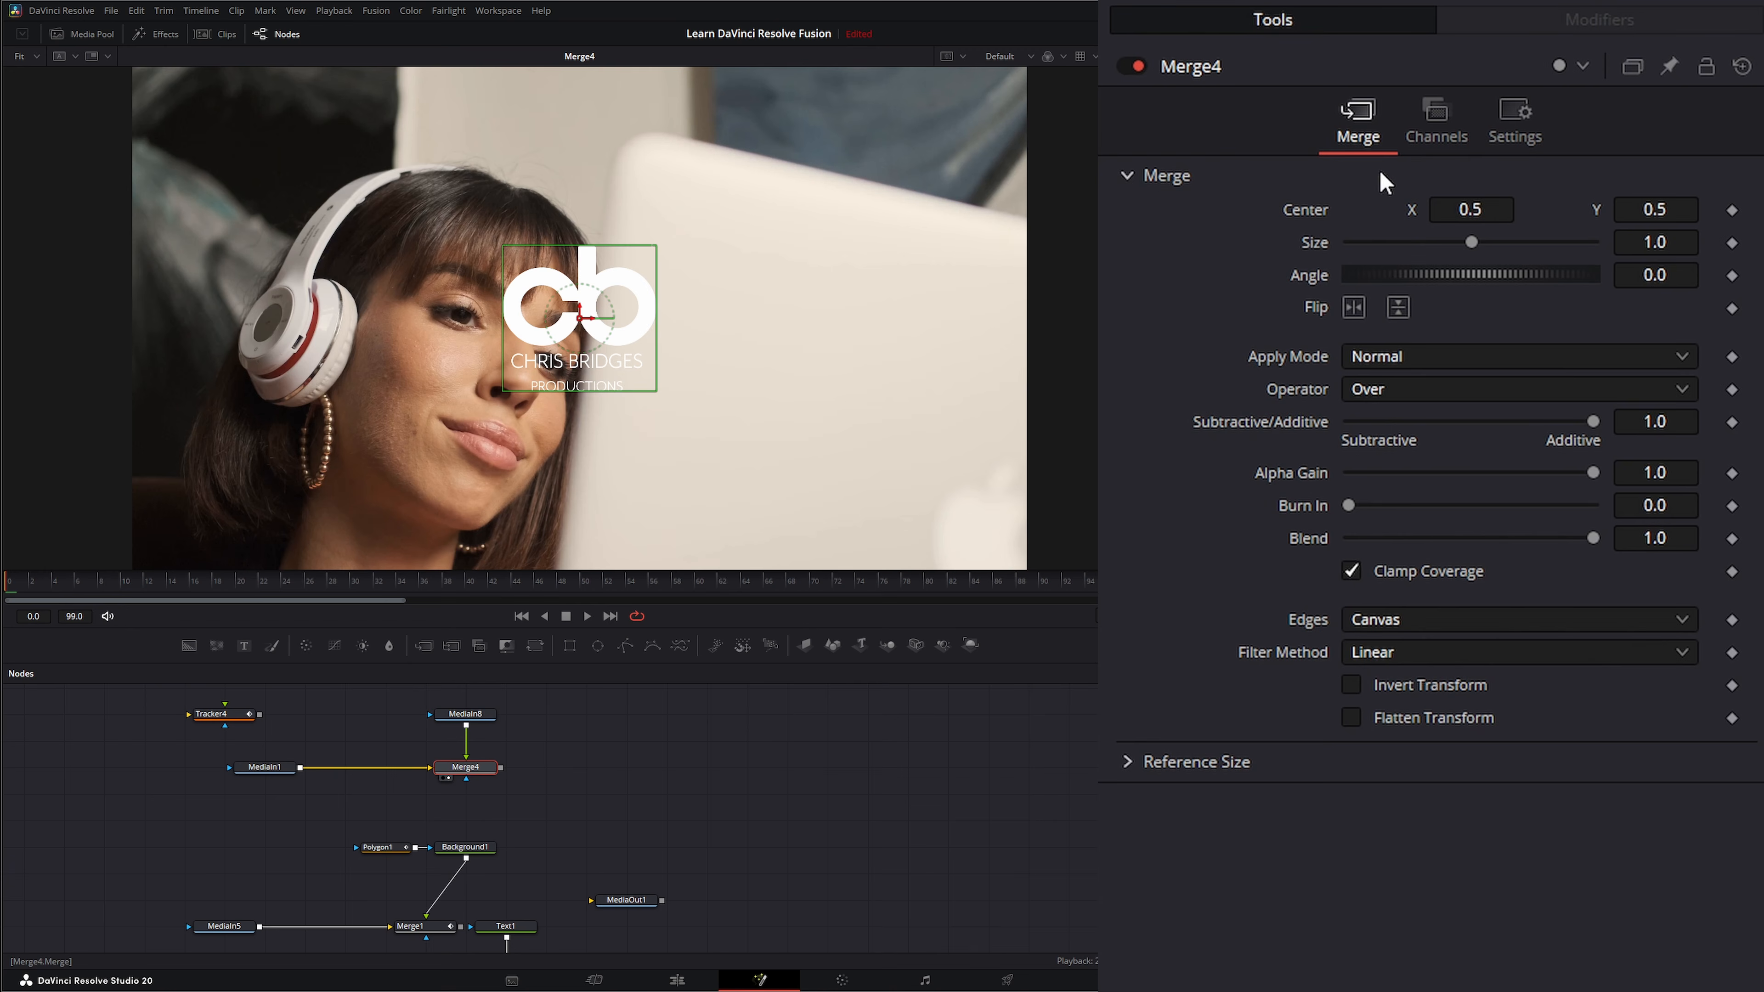
Try connecting Merge4's Center to Tracker4IntelliTrack1Path, preview the logo's motion, and return to the first frame.
{"action": "right_click", "coordinate": [1298, 215]}
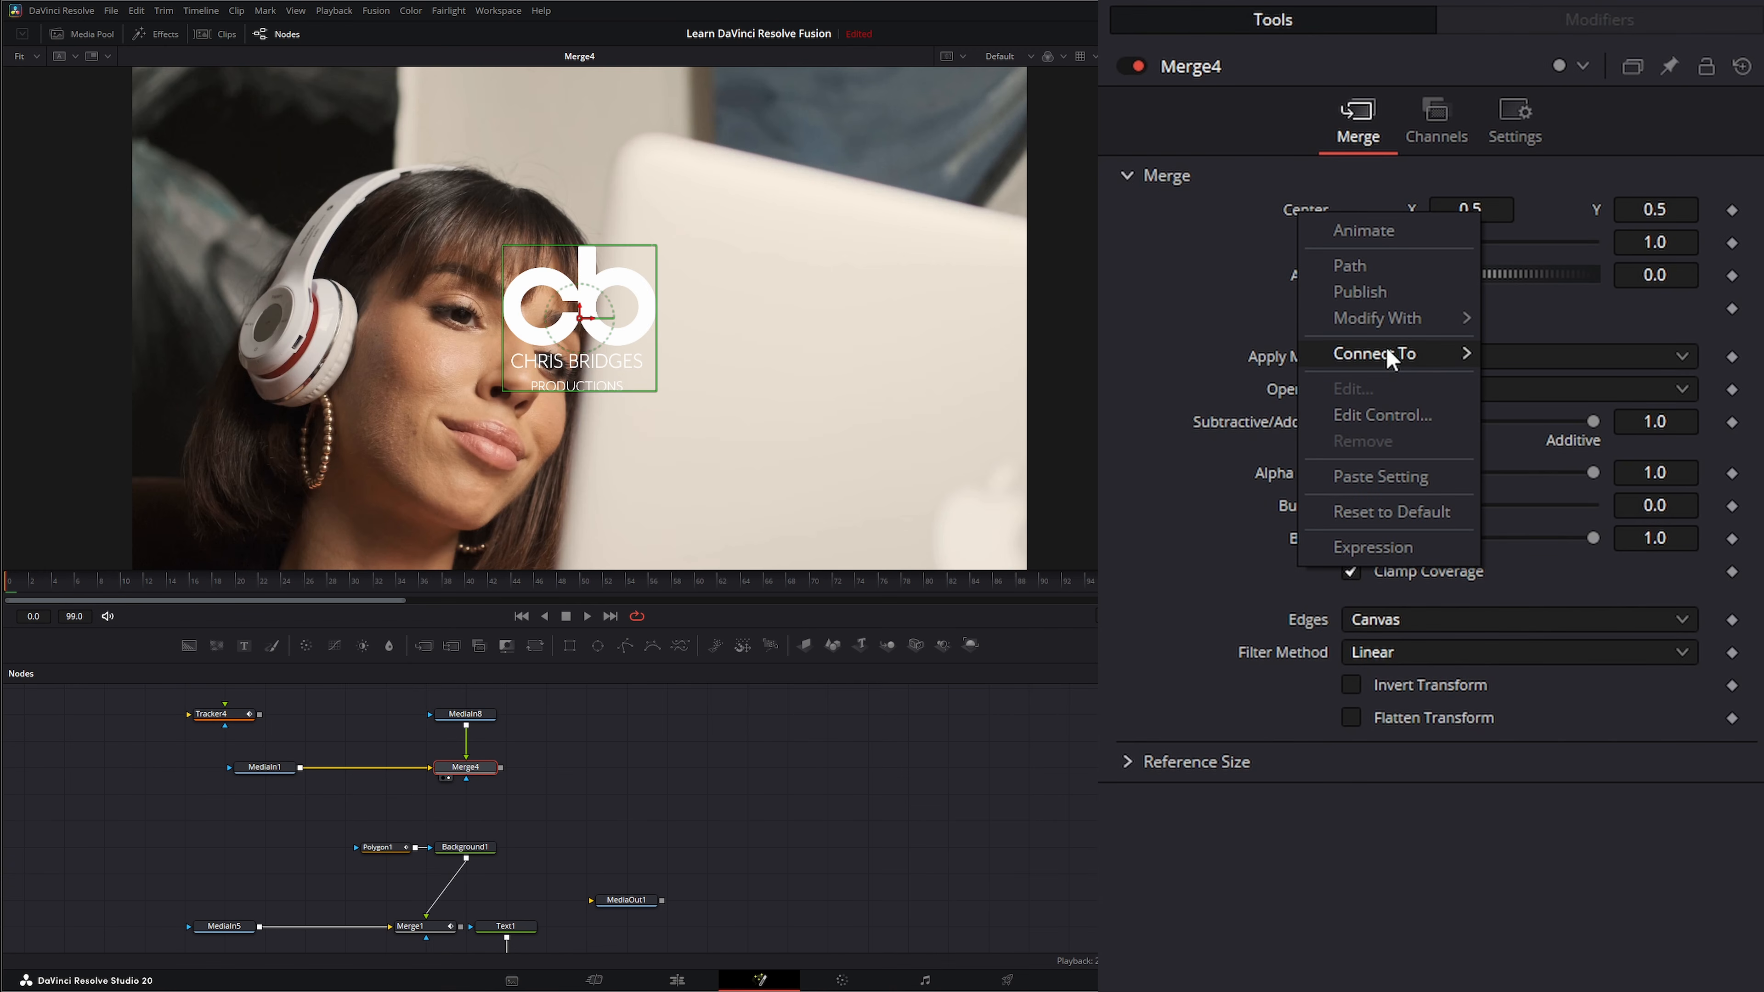
{"action": "mouse_move", "coordinate": [1386, 348]}
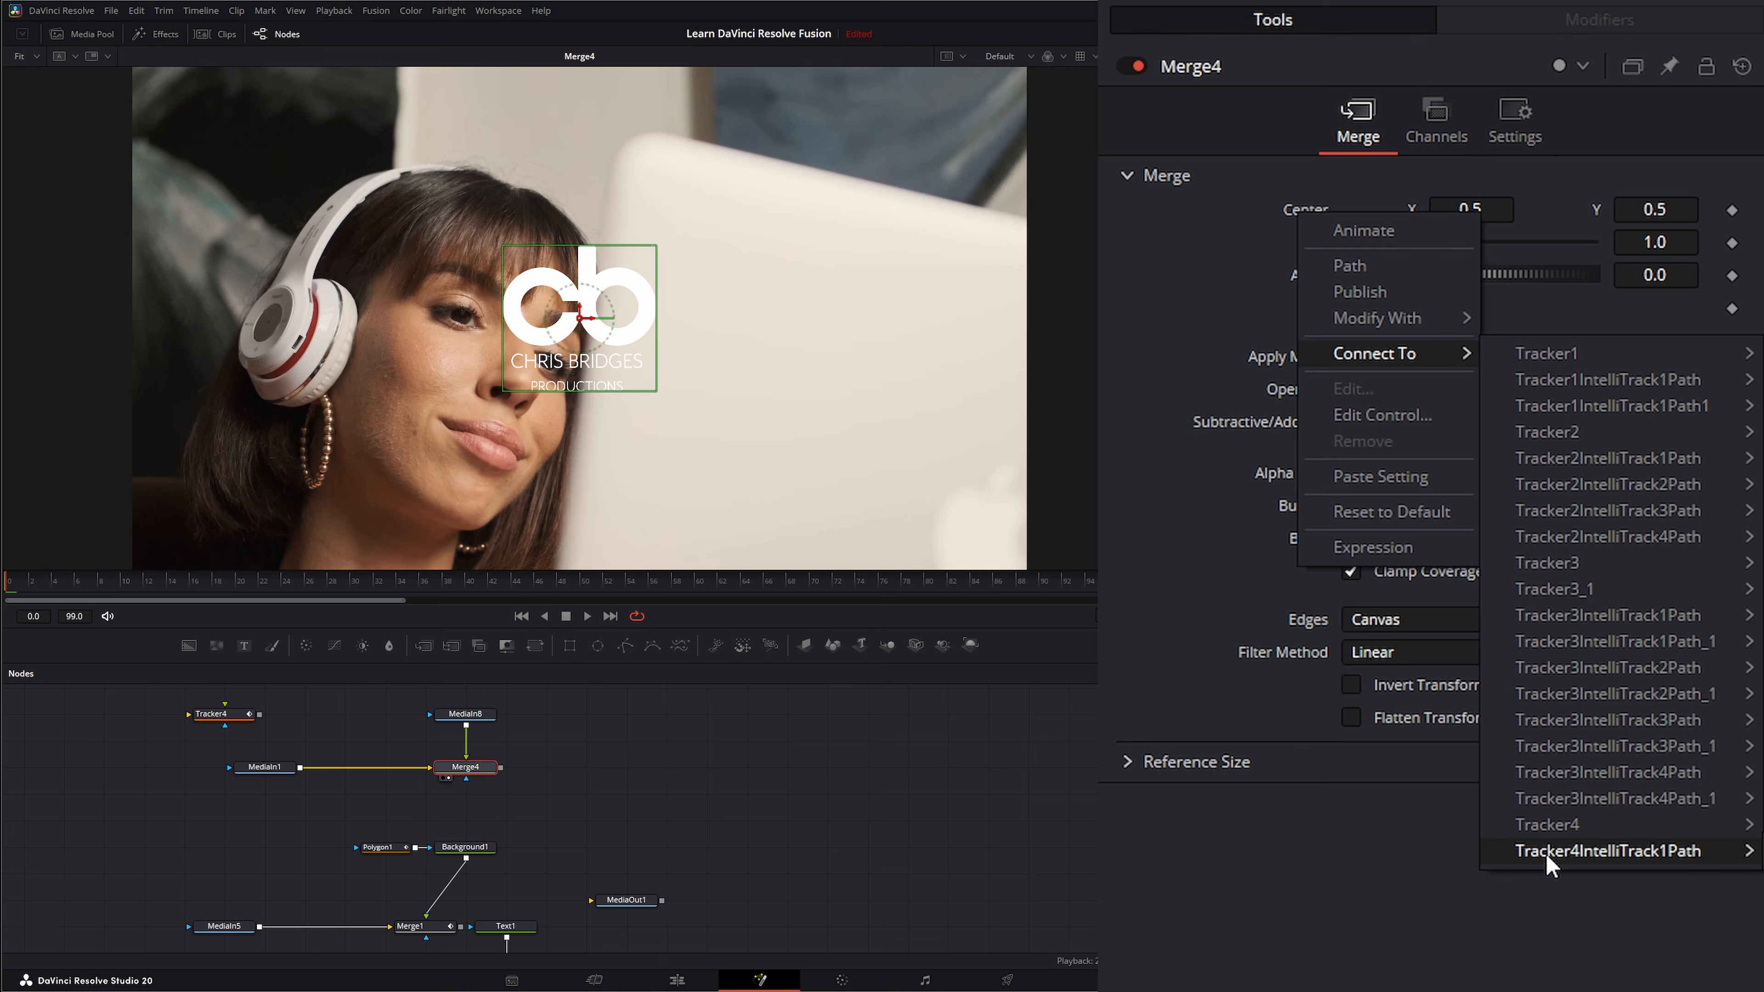
{"action": "left_click", "coordinate": [1745, 859]}
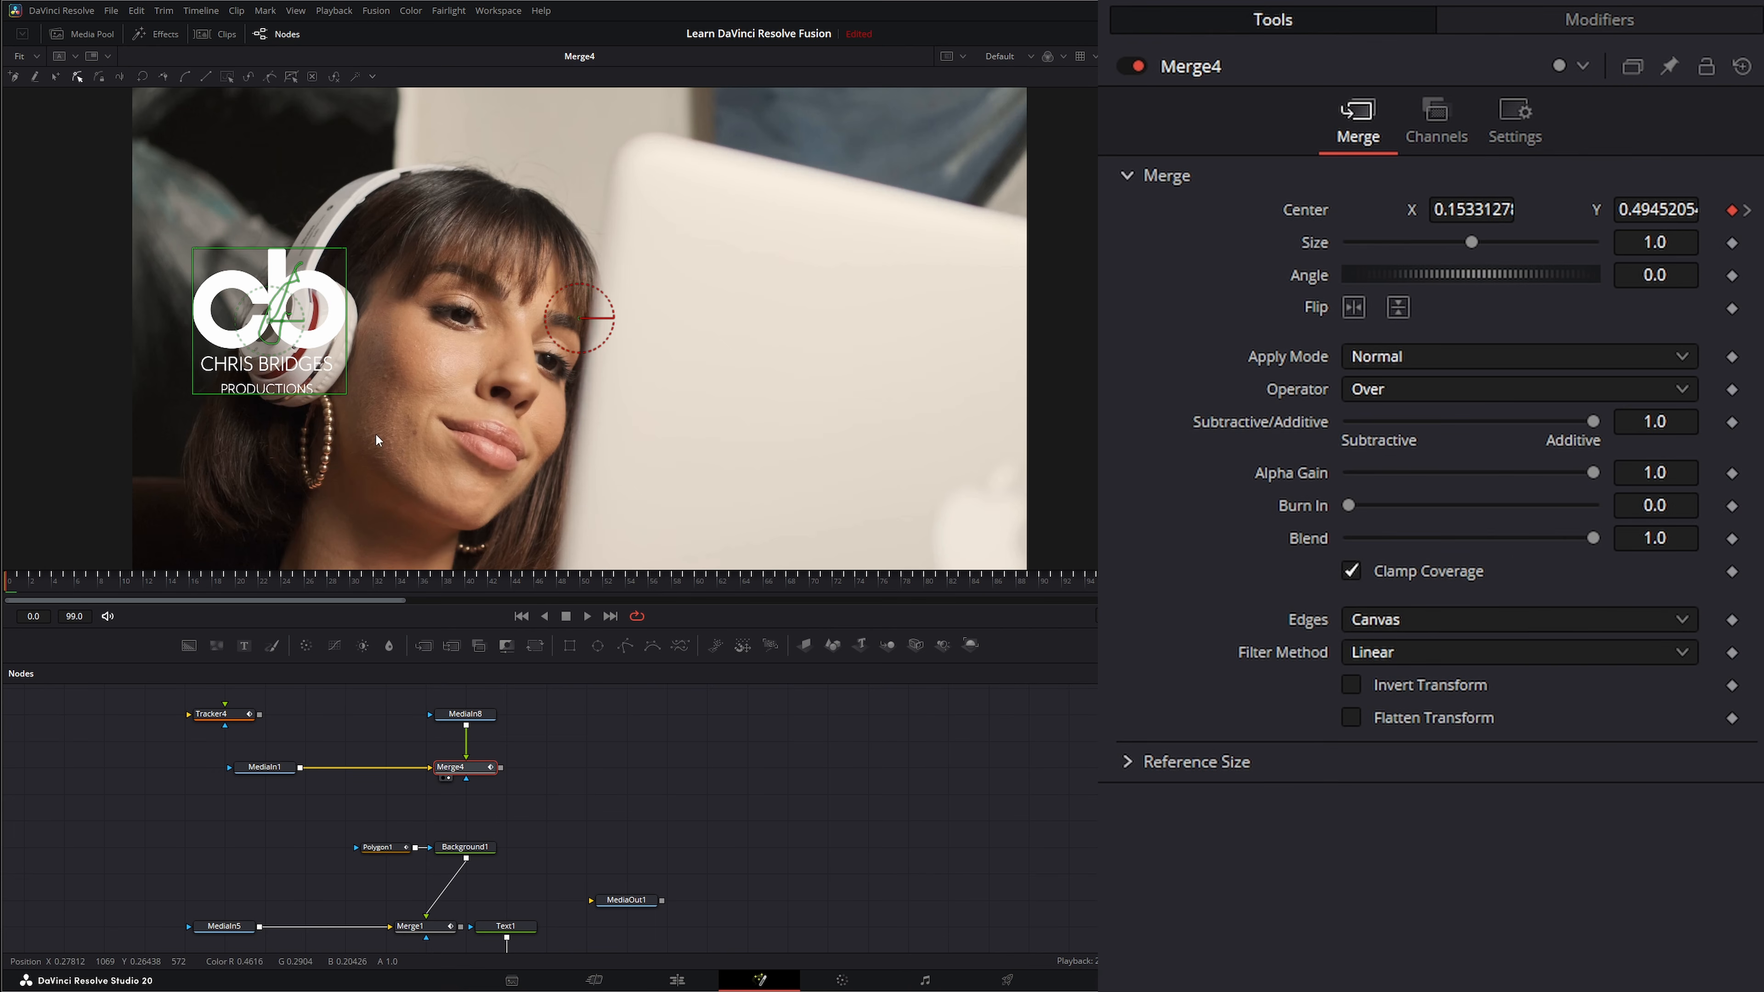
{"action": "left_click", "coordinate": [589, 615]}
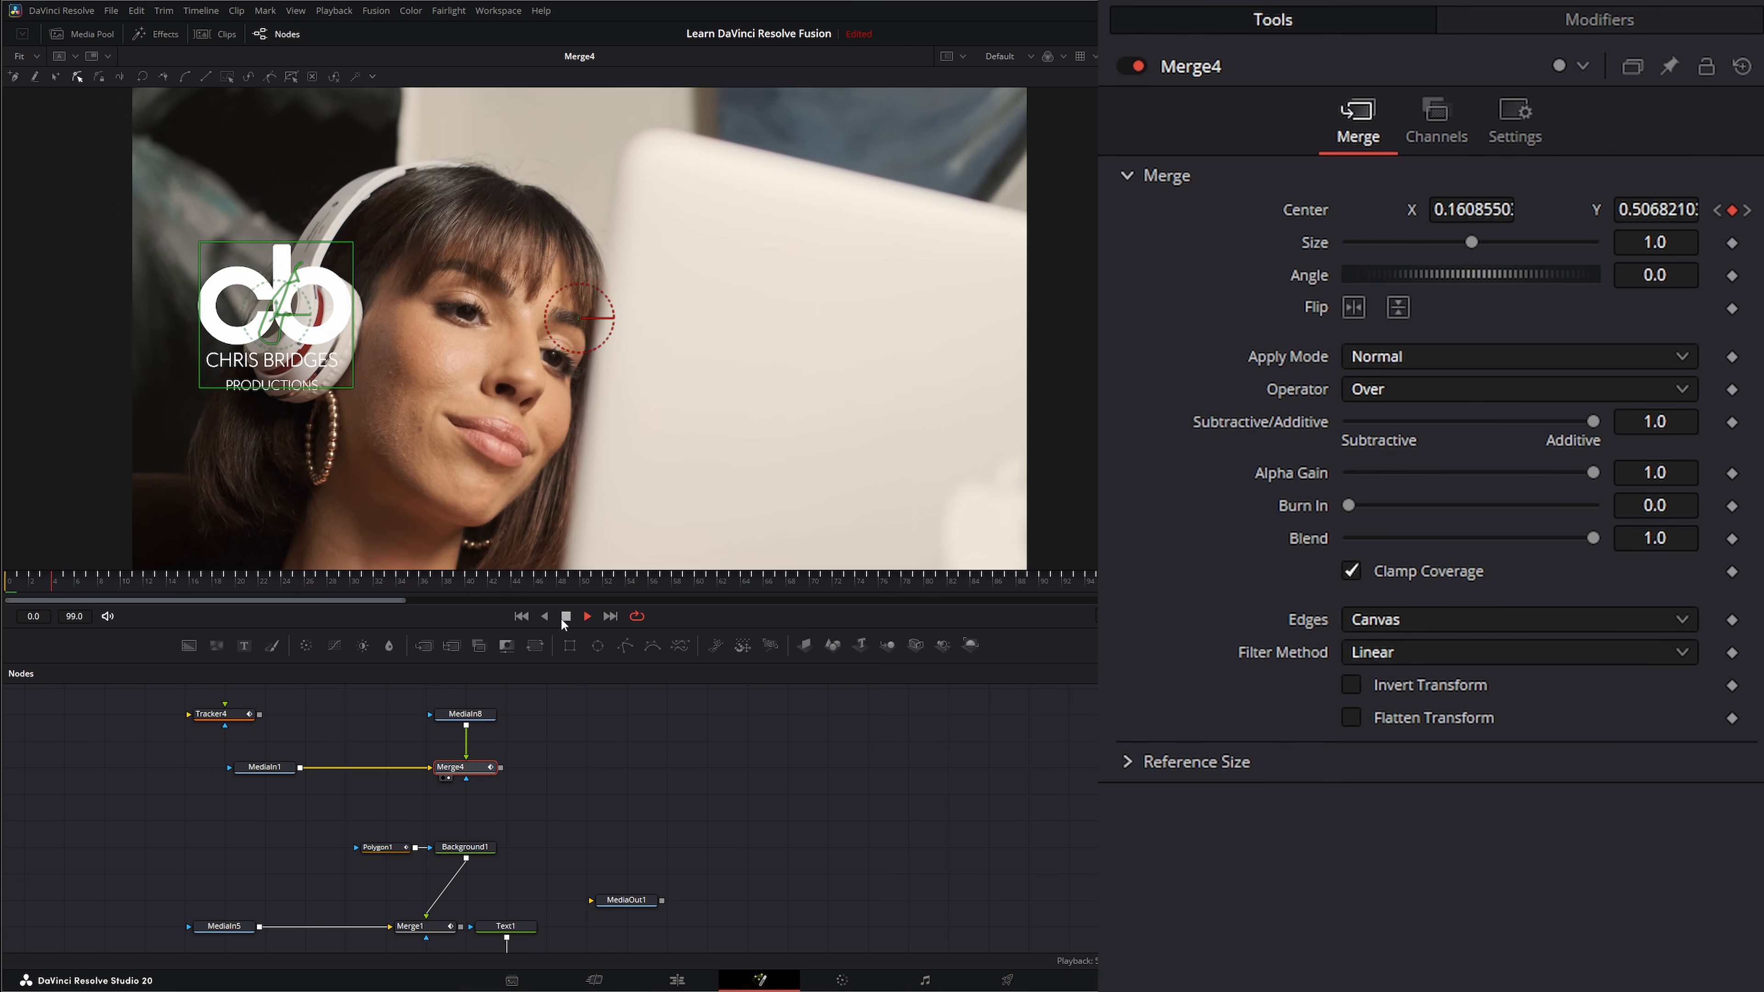
{"action": "left_click", "coordinate": [464, 715]}
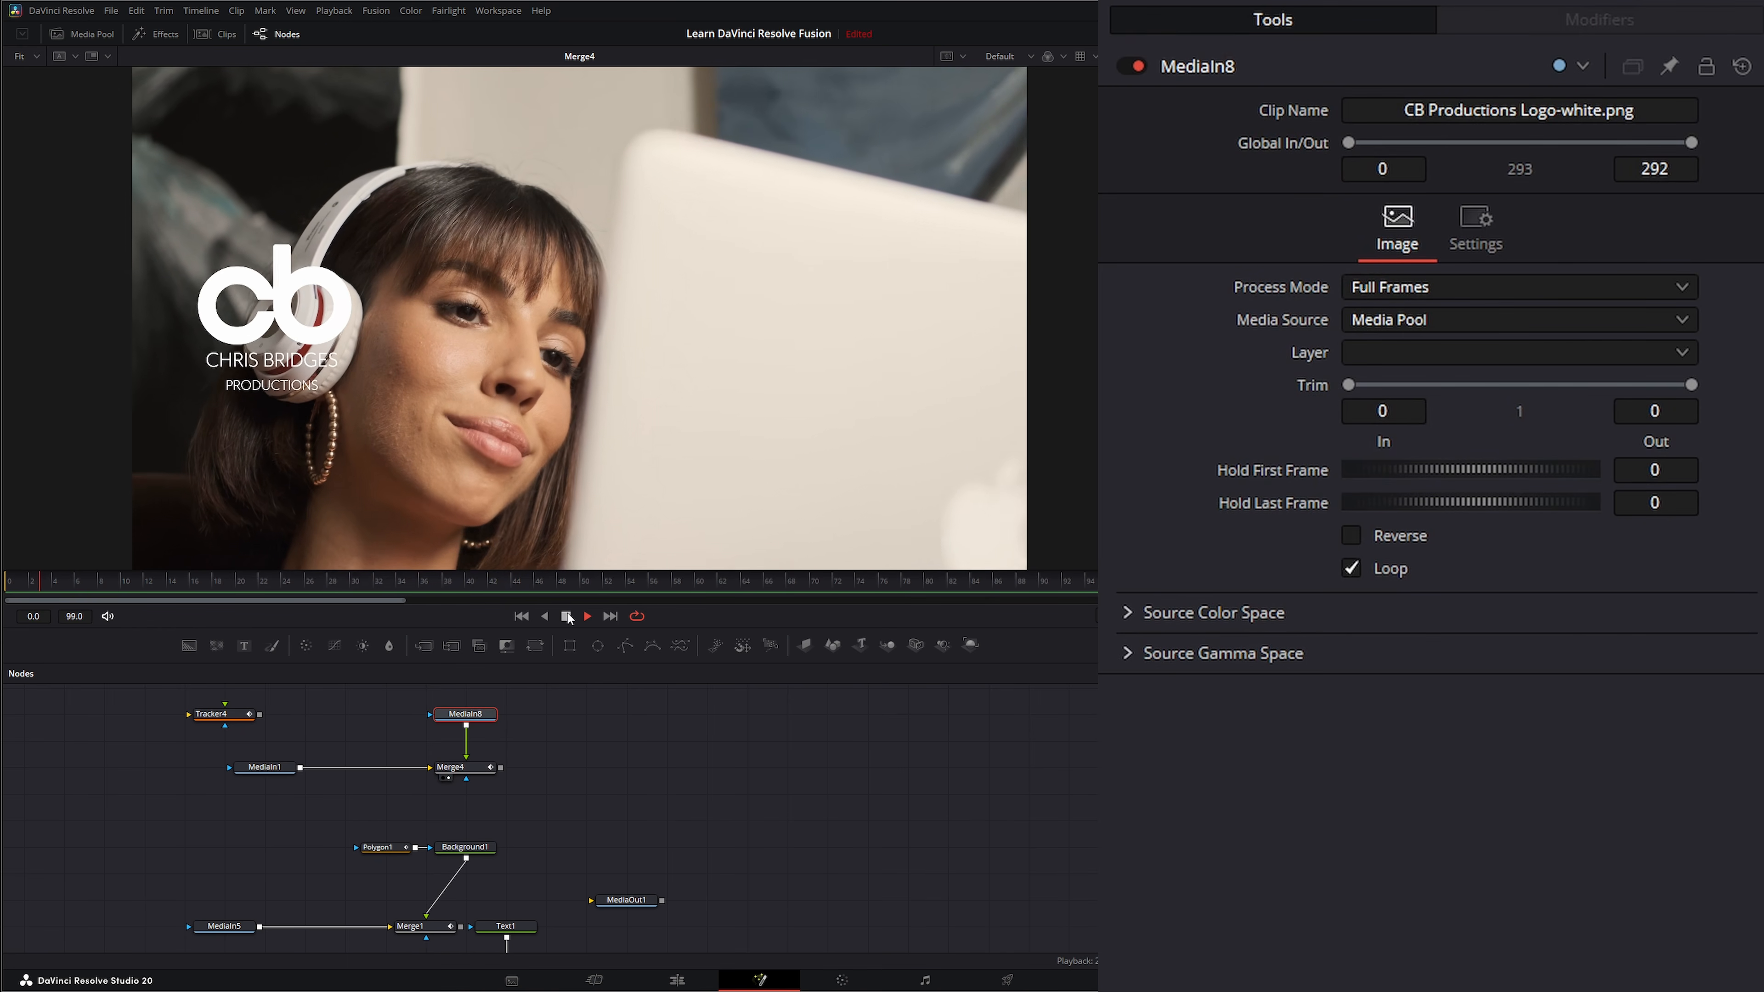
{"action": "left_click", "coordinate": [566, 615]}
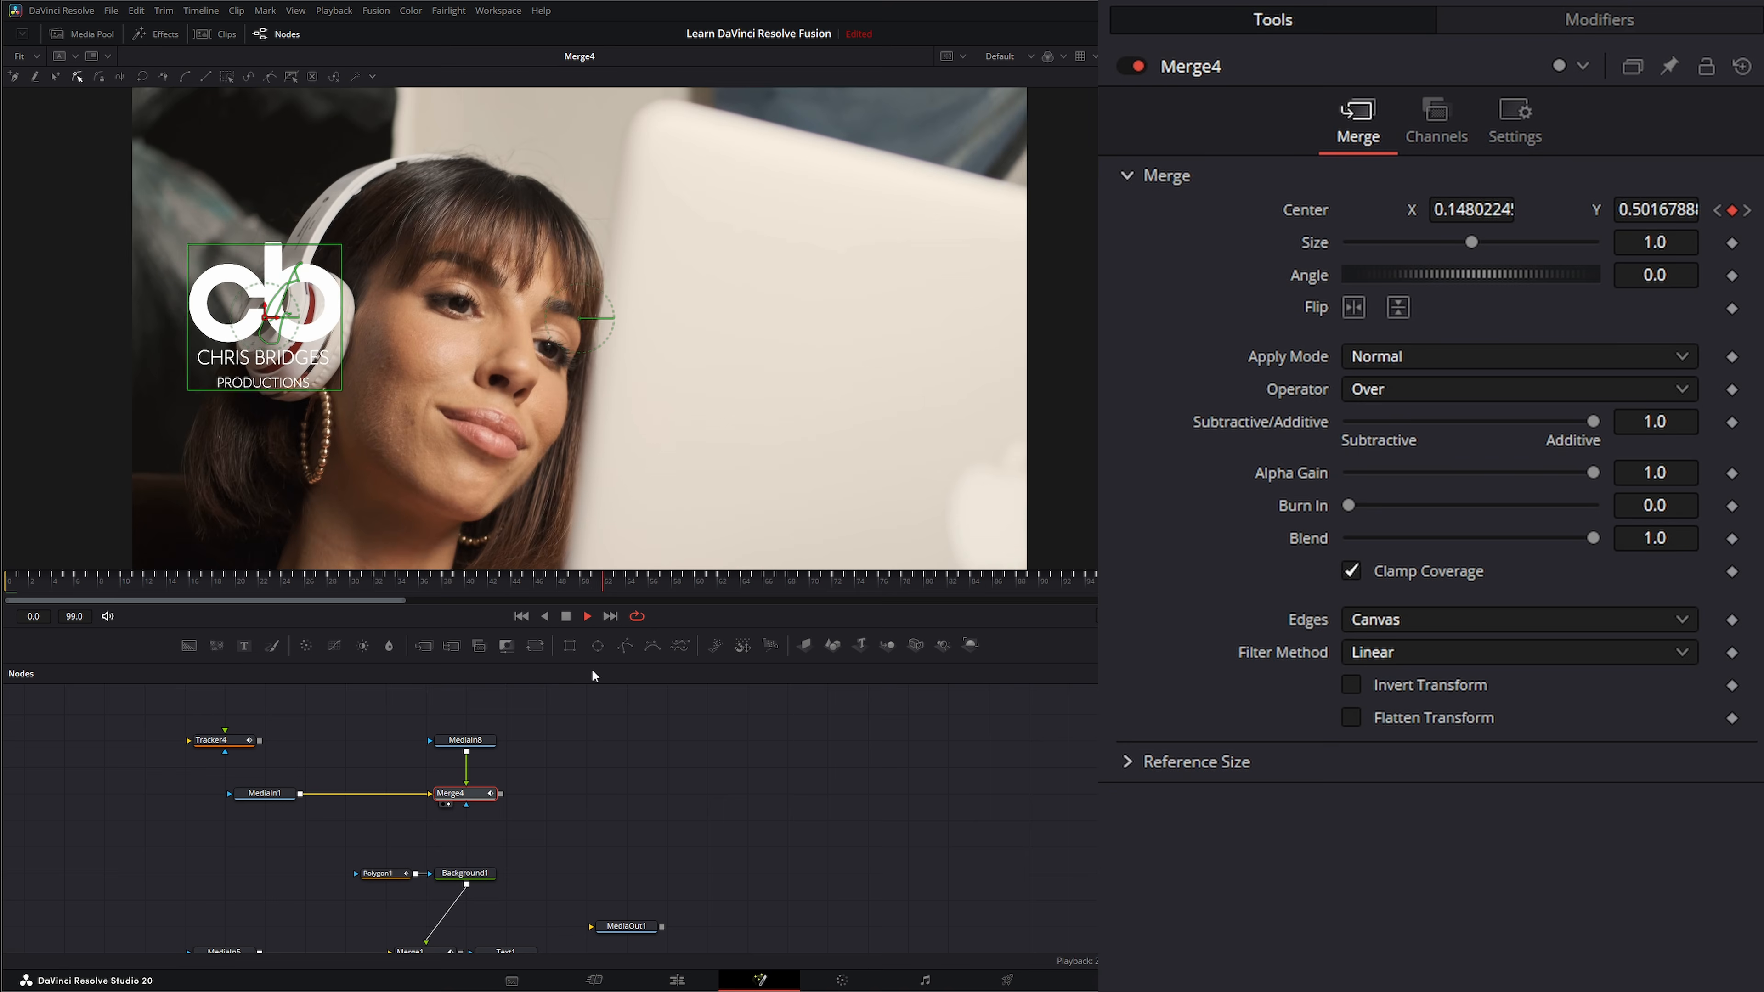
{"action": "left_click", "coordinate": [525, 616]}
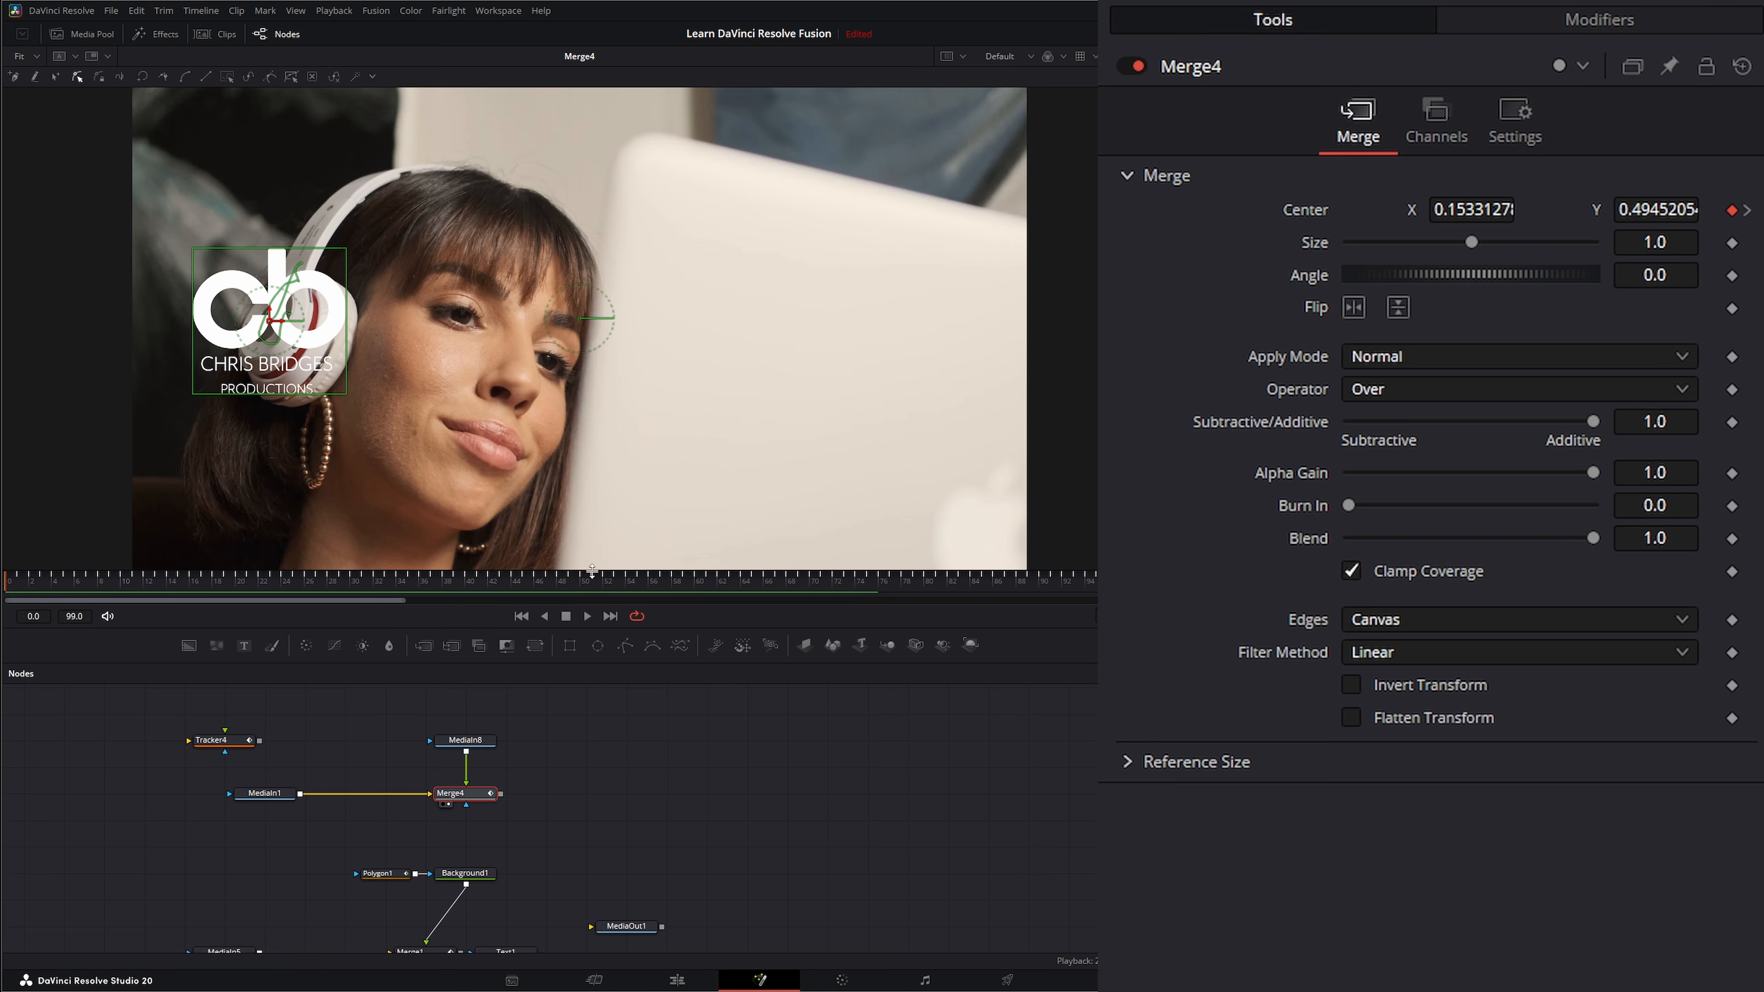
Reset Merge4's Center to its default position, removing the tracker connection.
{"action": "right_click", "coordinate": [465, 799]}
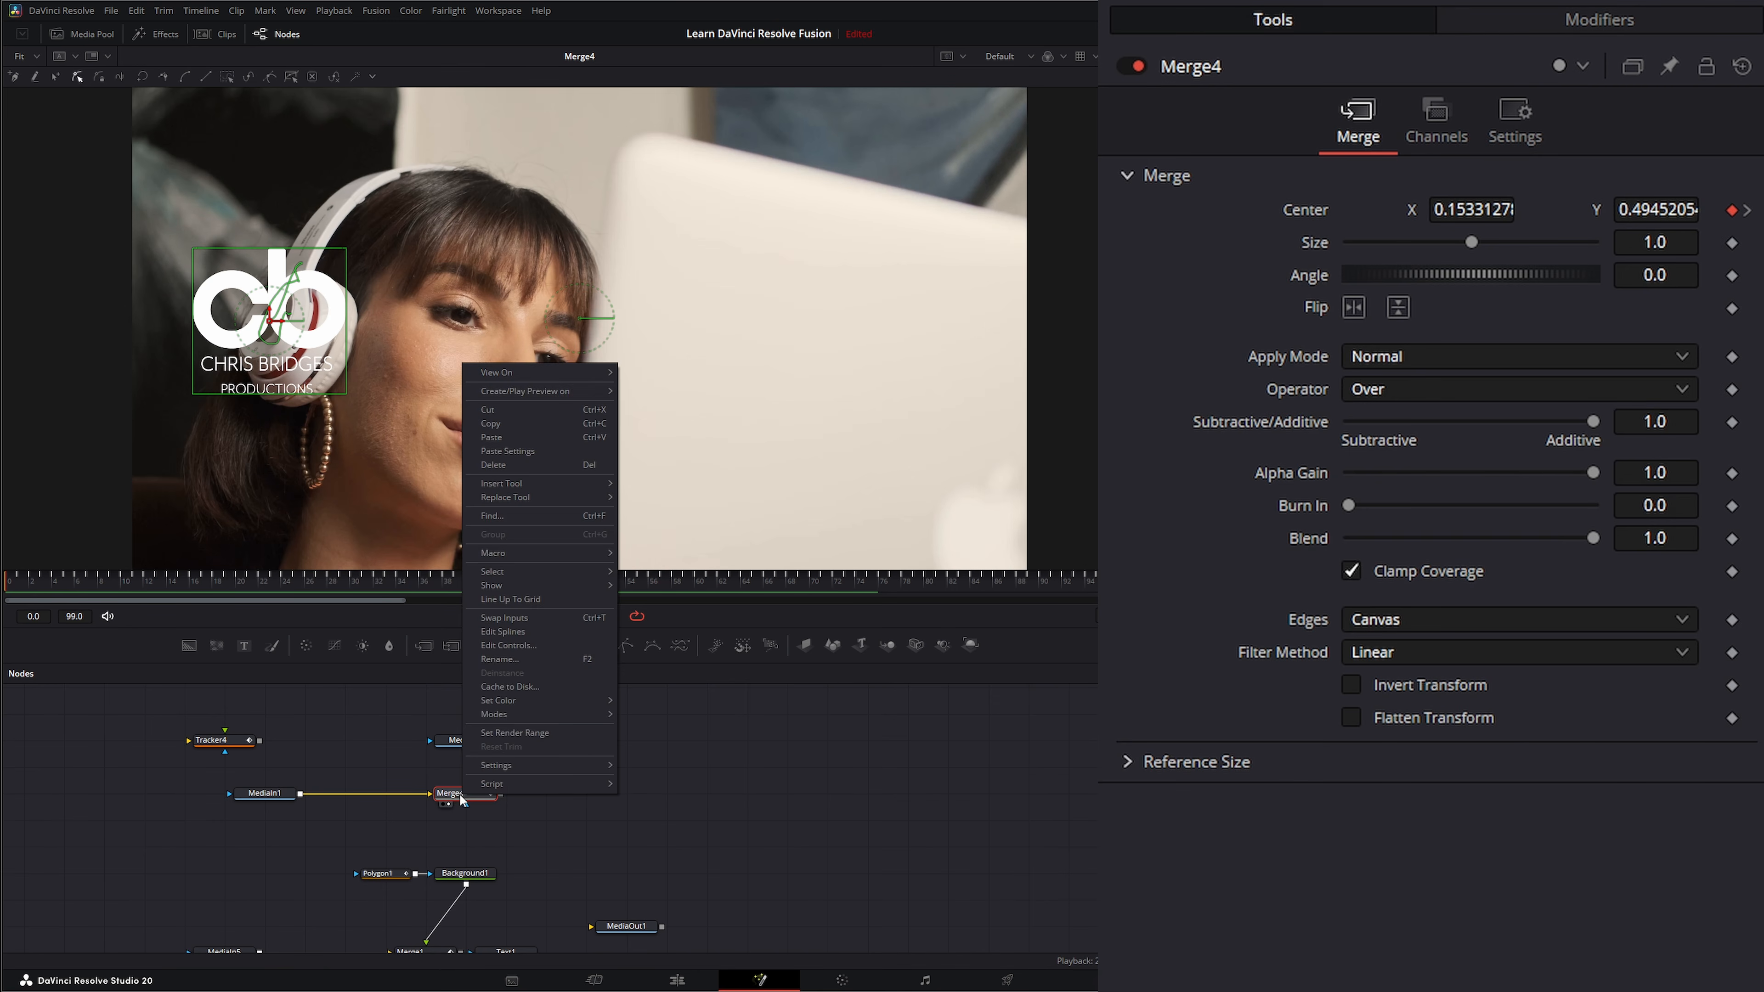
{"action": "left_click", "coordinate": [452, 799]}
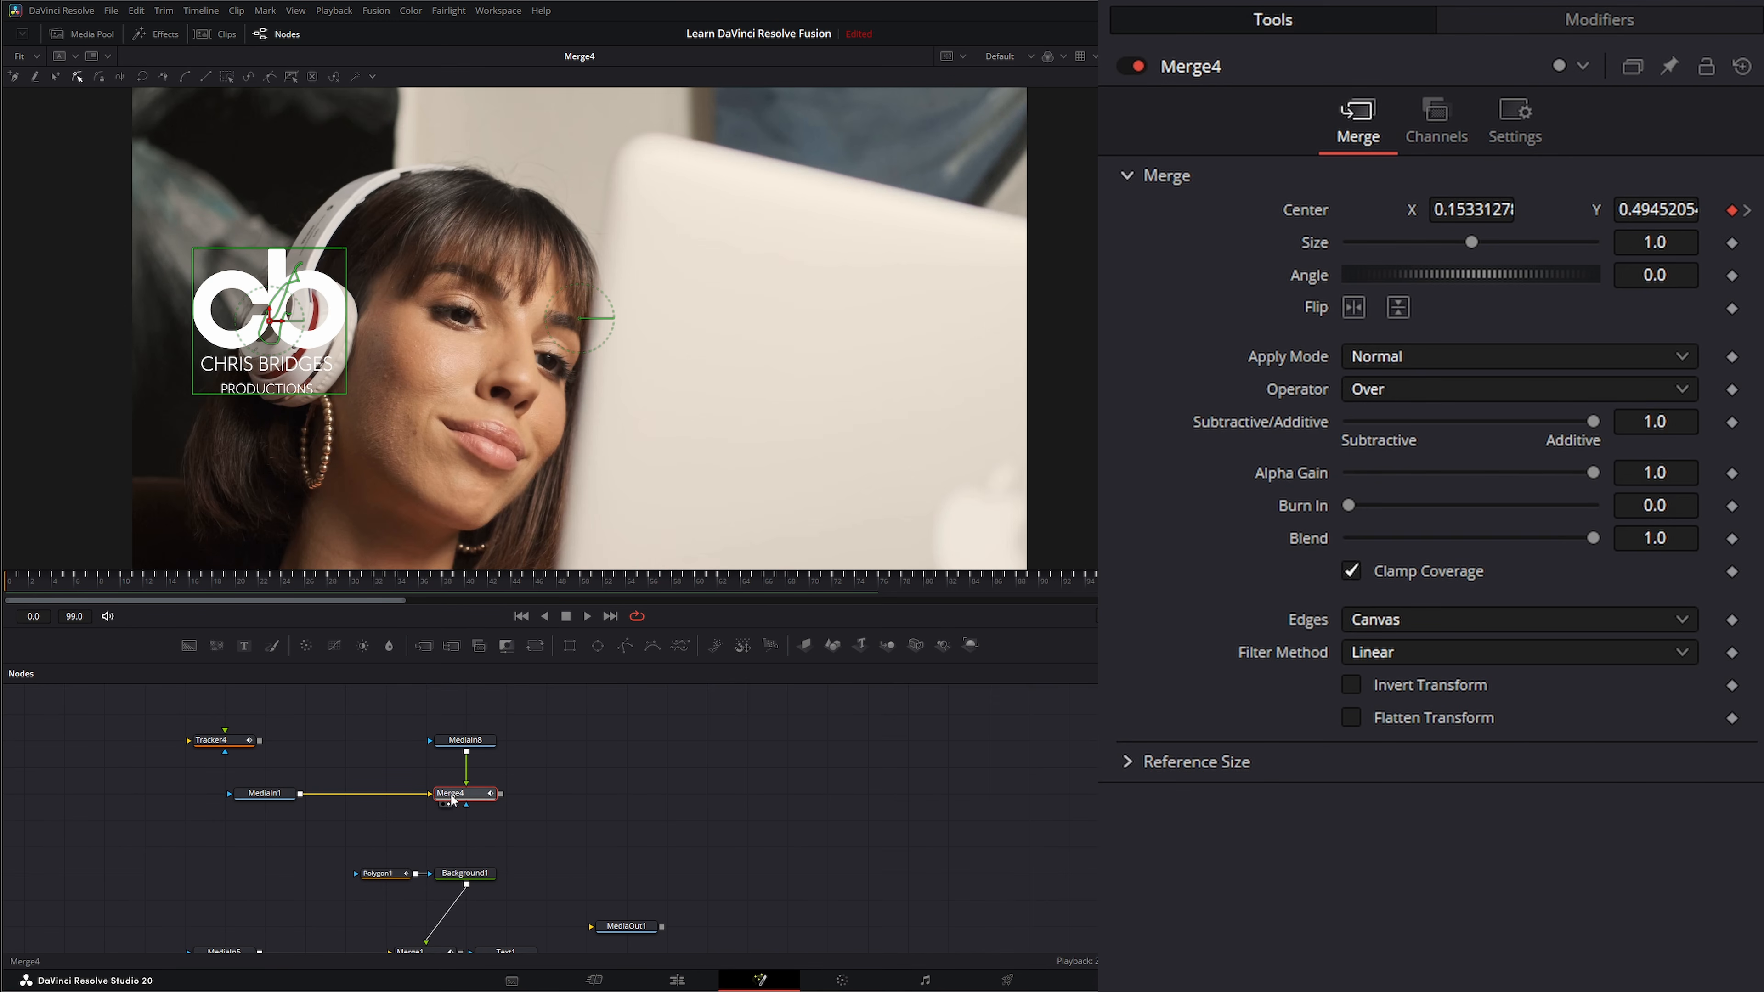
{"action": "double_click", "coordinate": [1285, 210]}
Move the logo node up and insert a Transform node between it and Merge4.
{"action": "left_click_drag", "start_coordinate": [469, 743], "coordinate": [469, 717]}
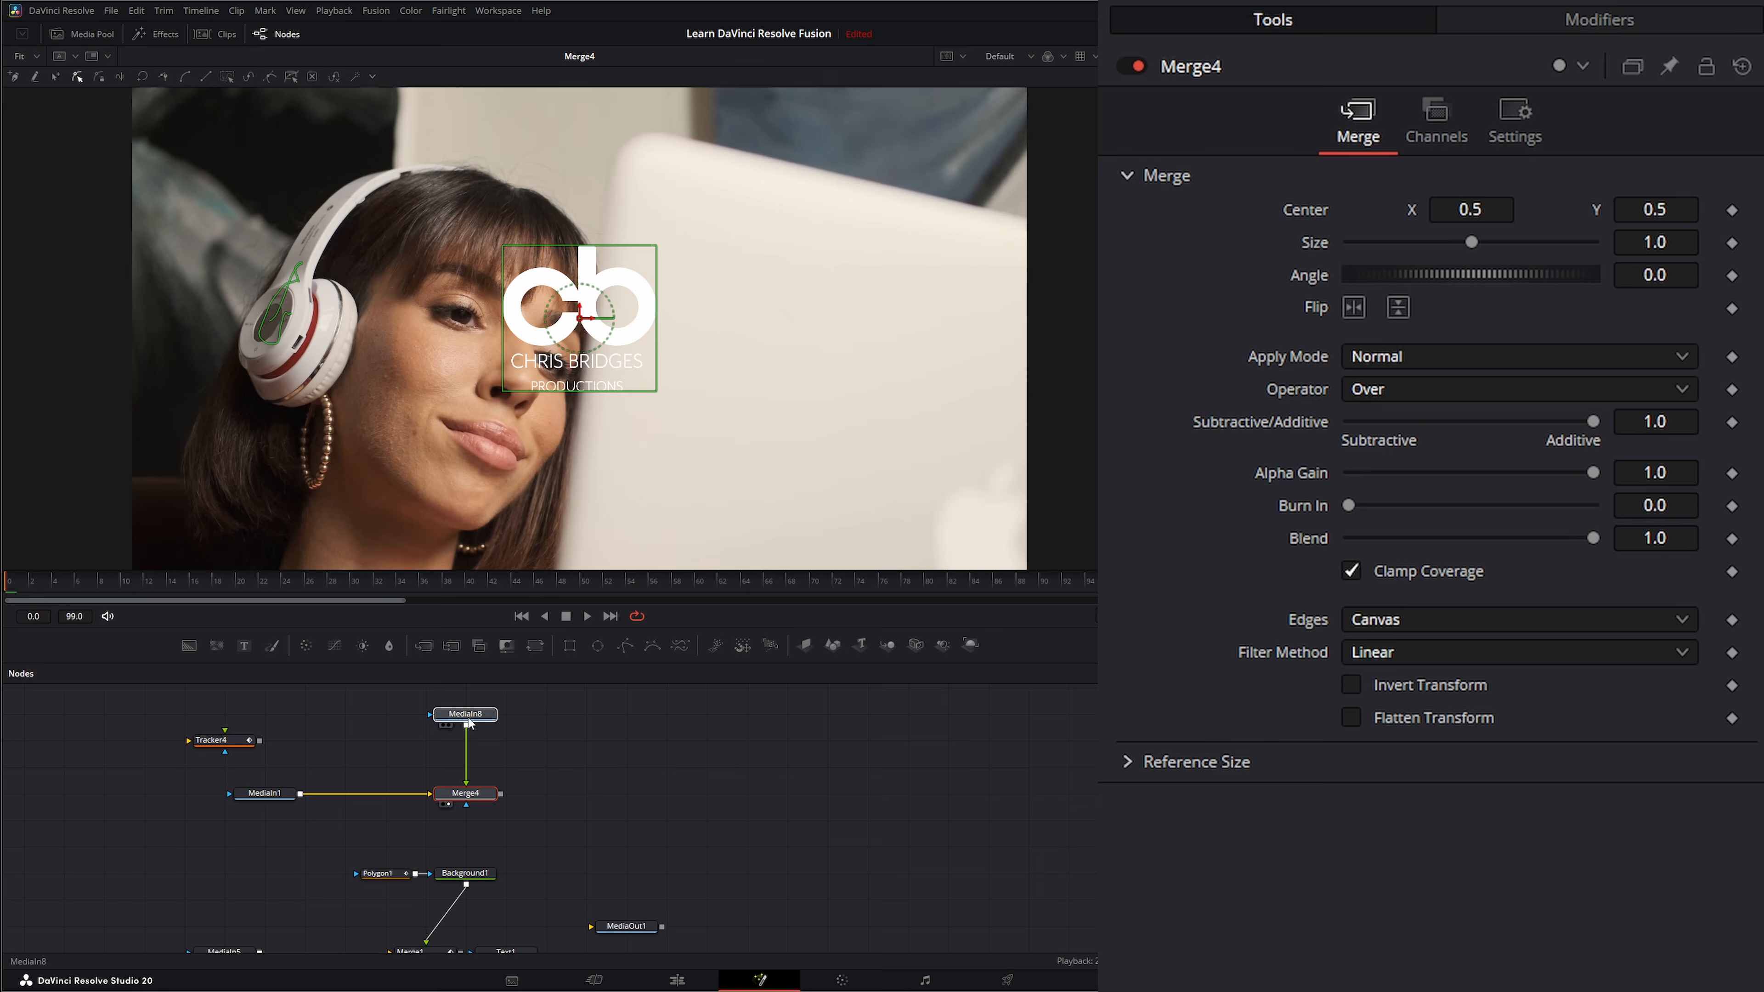
{"action": "left_click", "coordinate": [458, 737]}
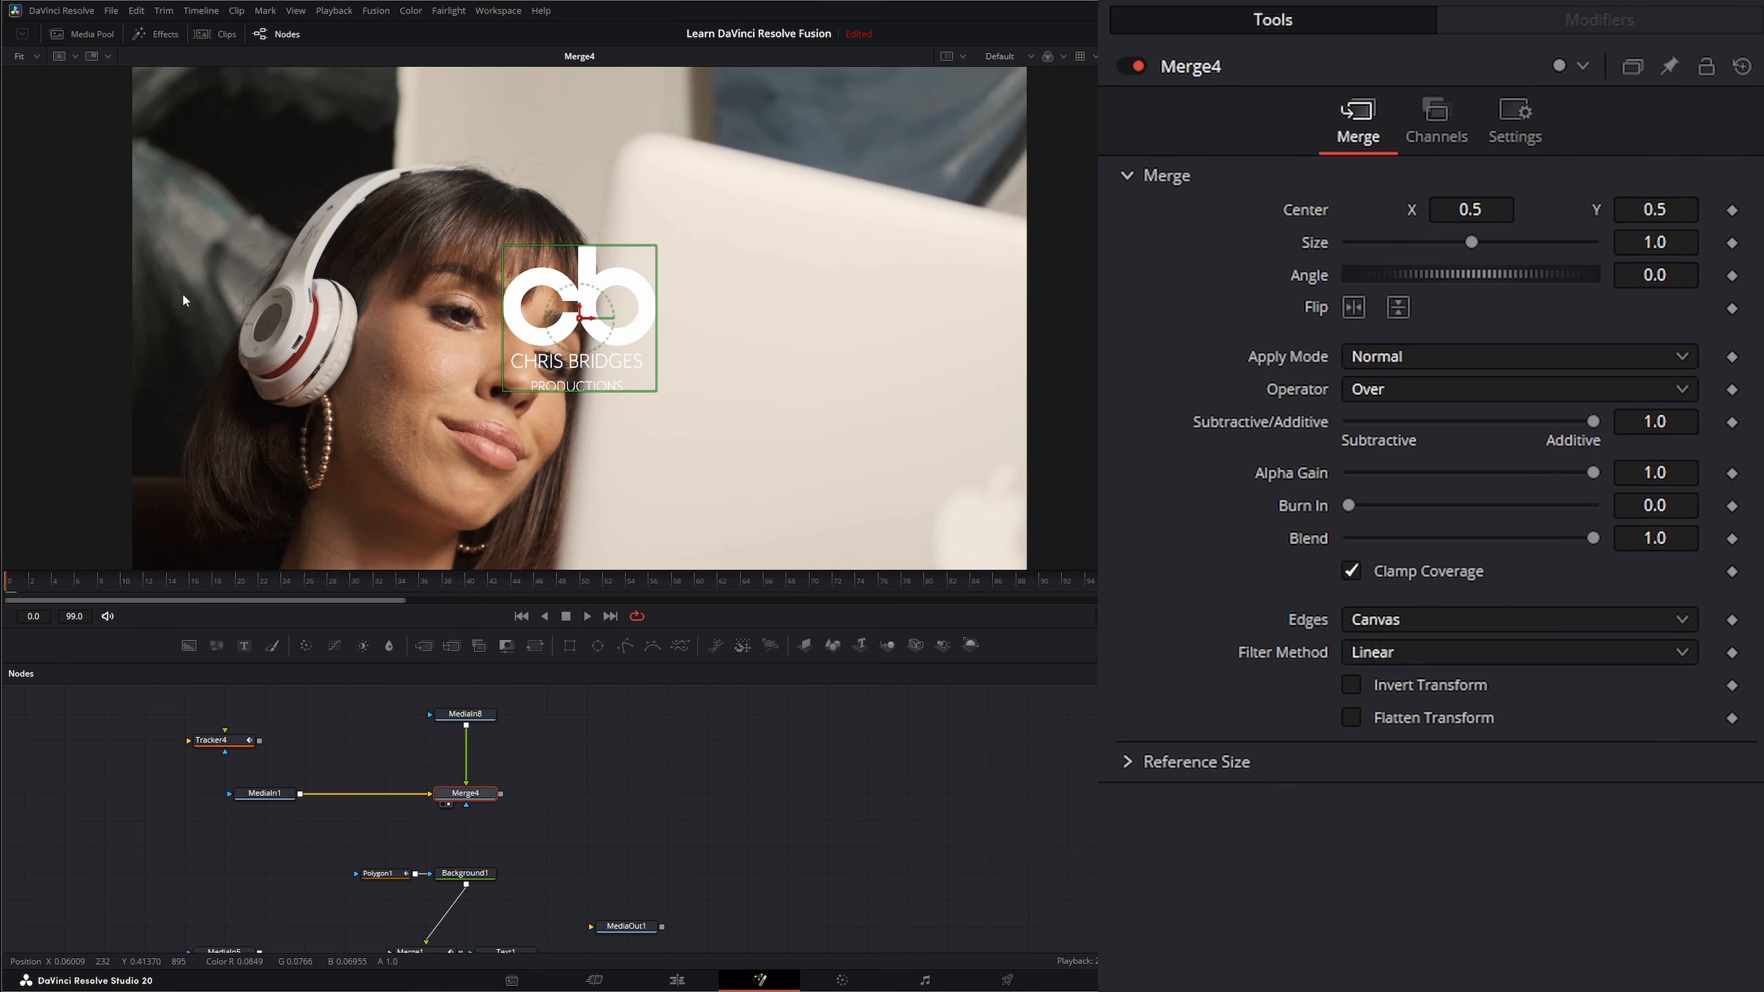
{"action": "left_click", "coordinate": [463, 714]}
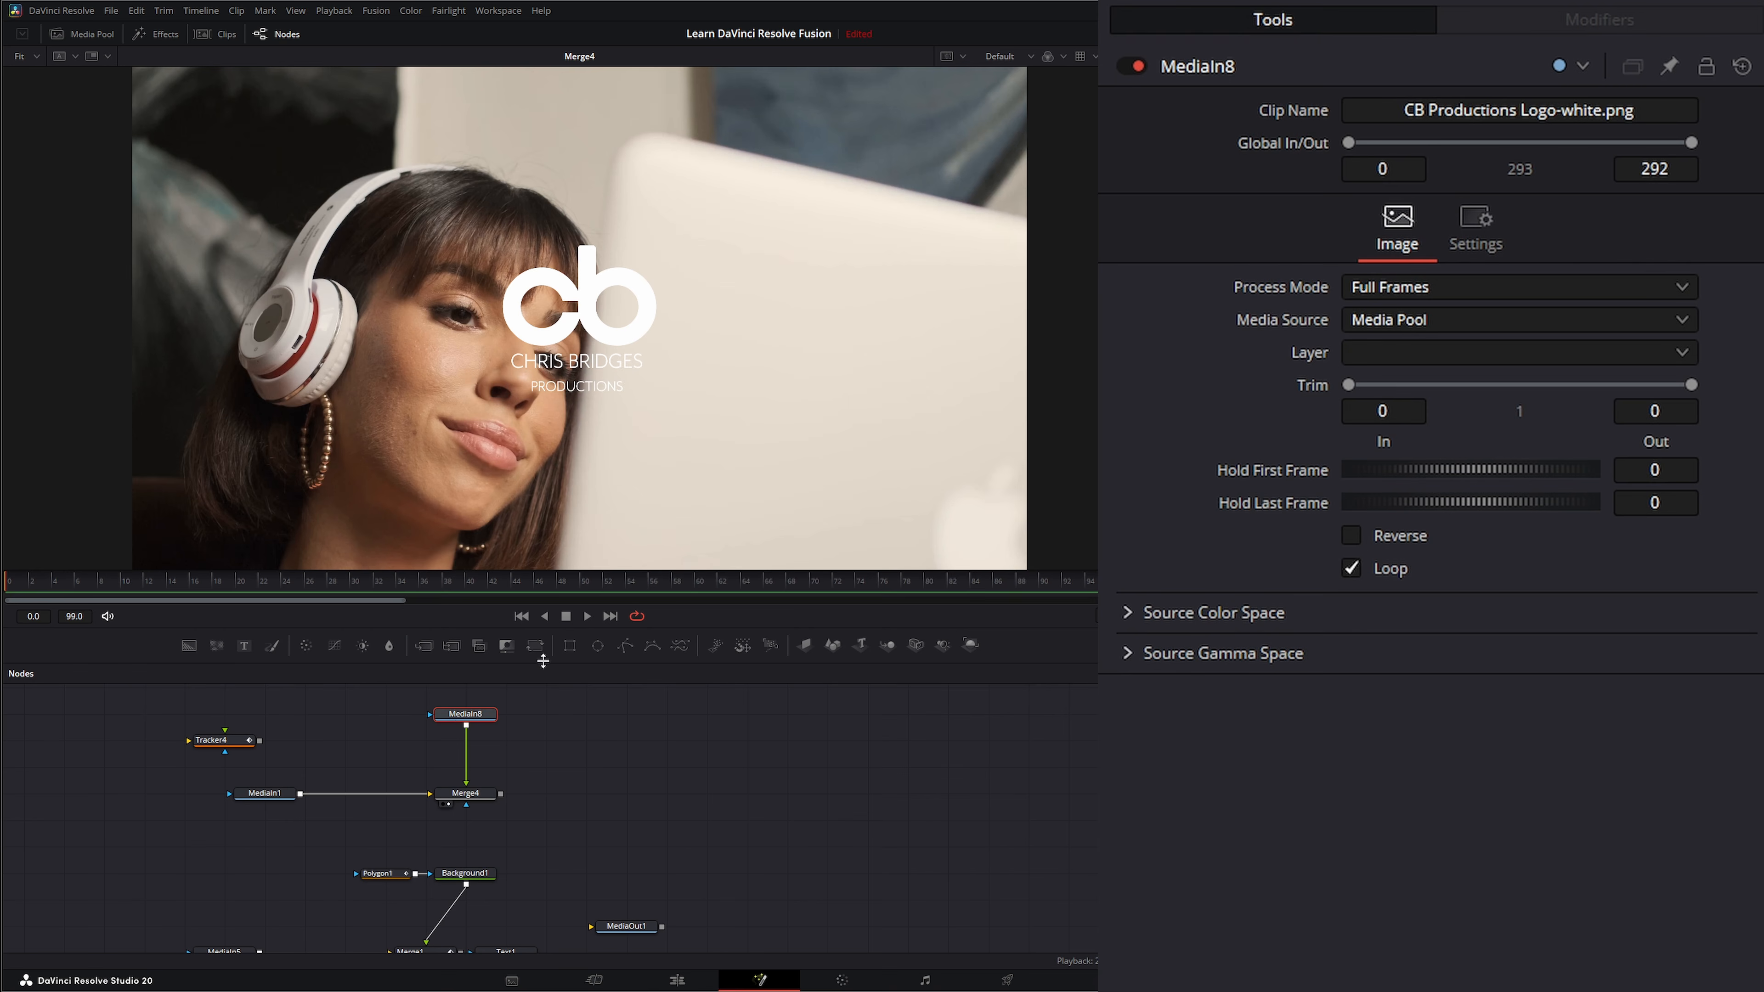
{"action": "left_click_drag", "start_coordinate": [535, 645], "coordinate": [486, 752]}
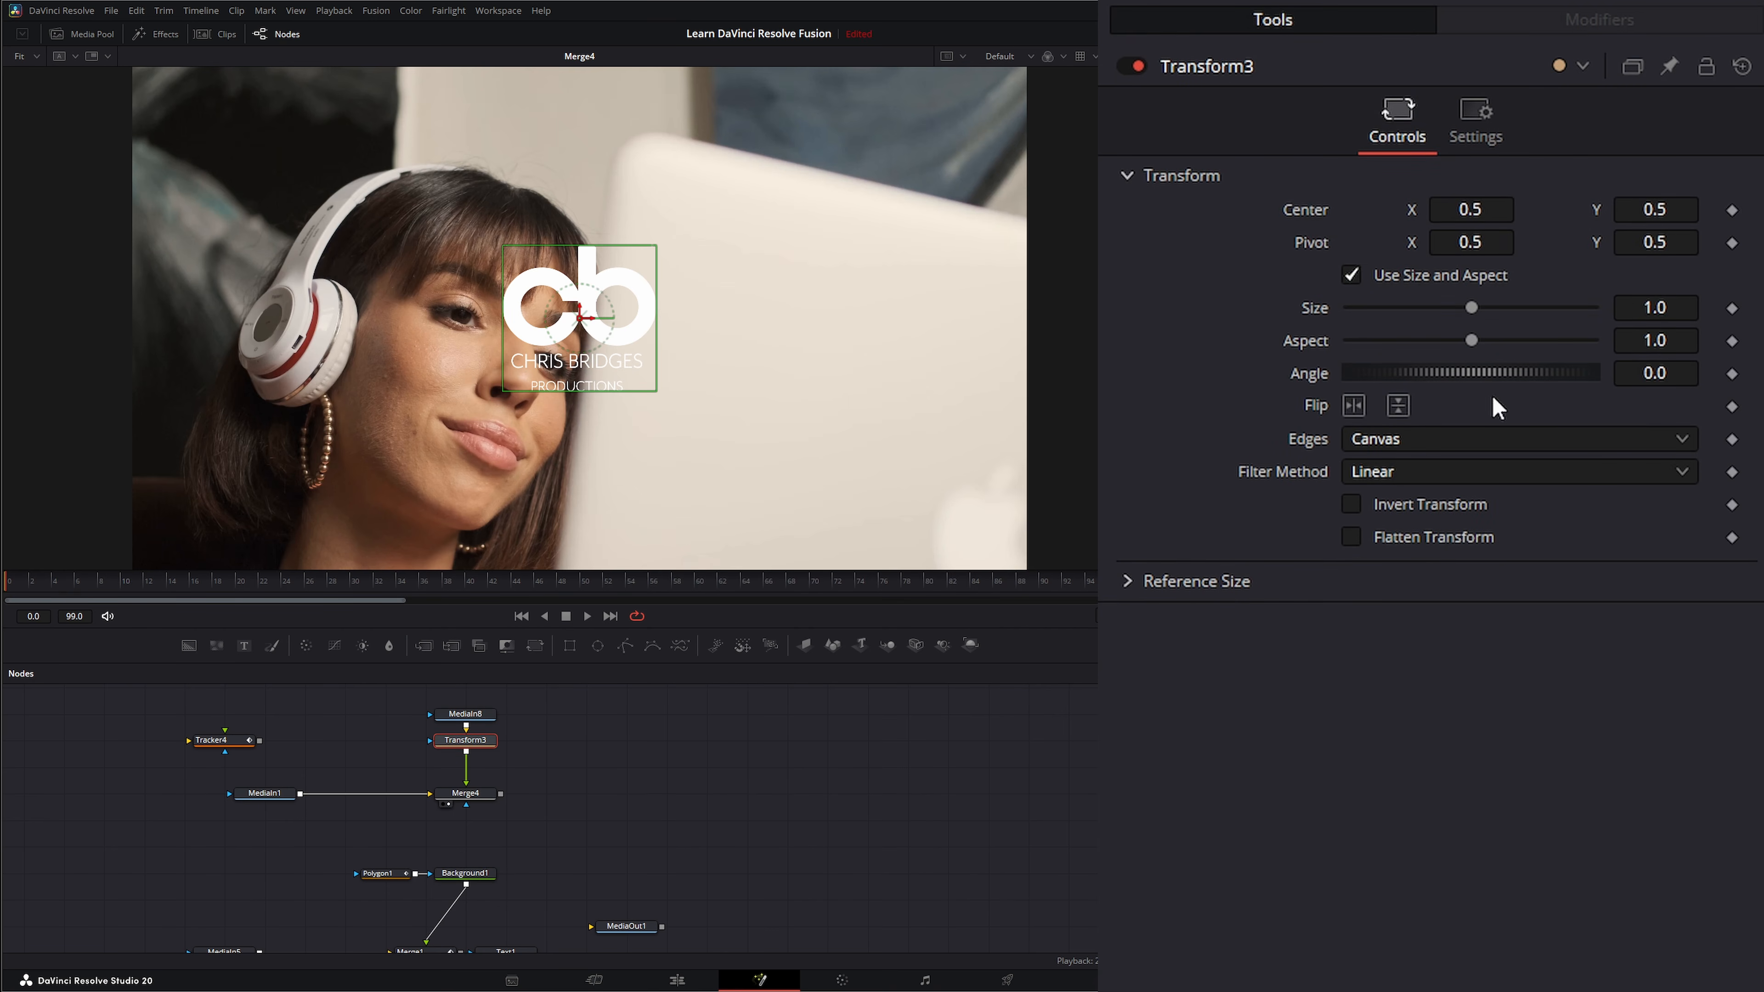
Connect Transform3's Center to Tracker4IntelliTrack1Path, play the result, and return to the first frame.
{"action": "right_click", "coordinate": [1300, 213]}
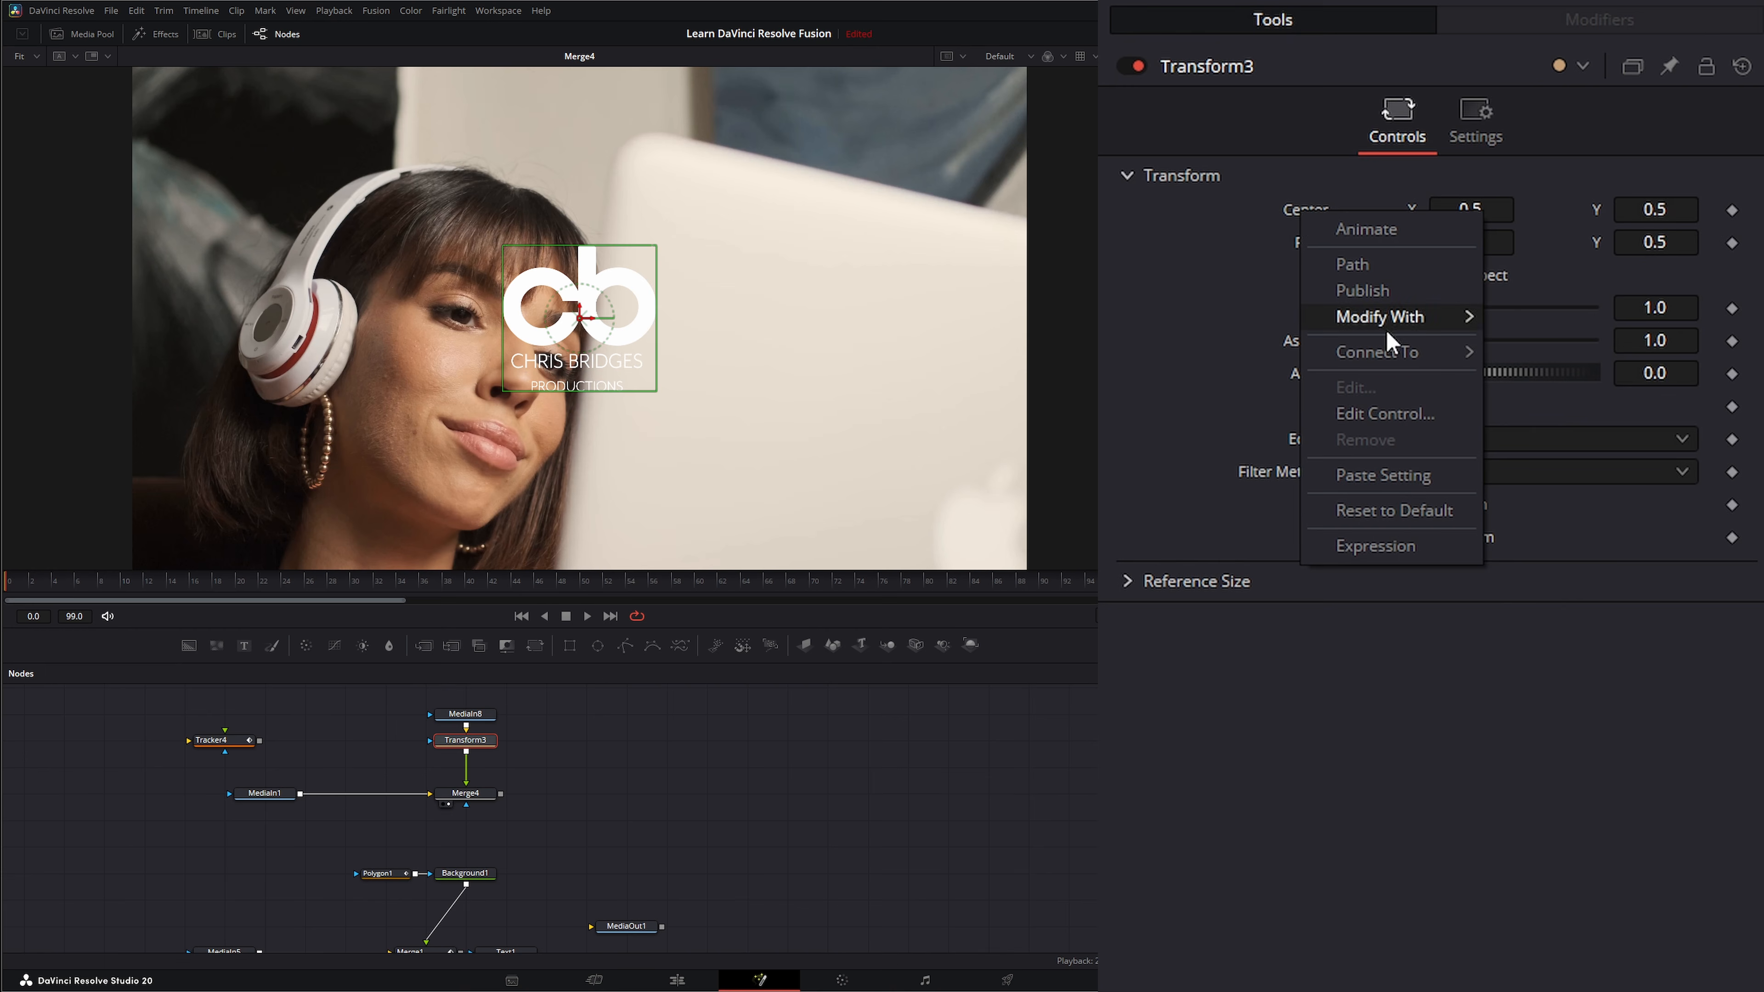
{"action": "mouse_move", "coordinate": [1375, 362]}
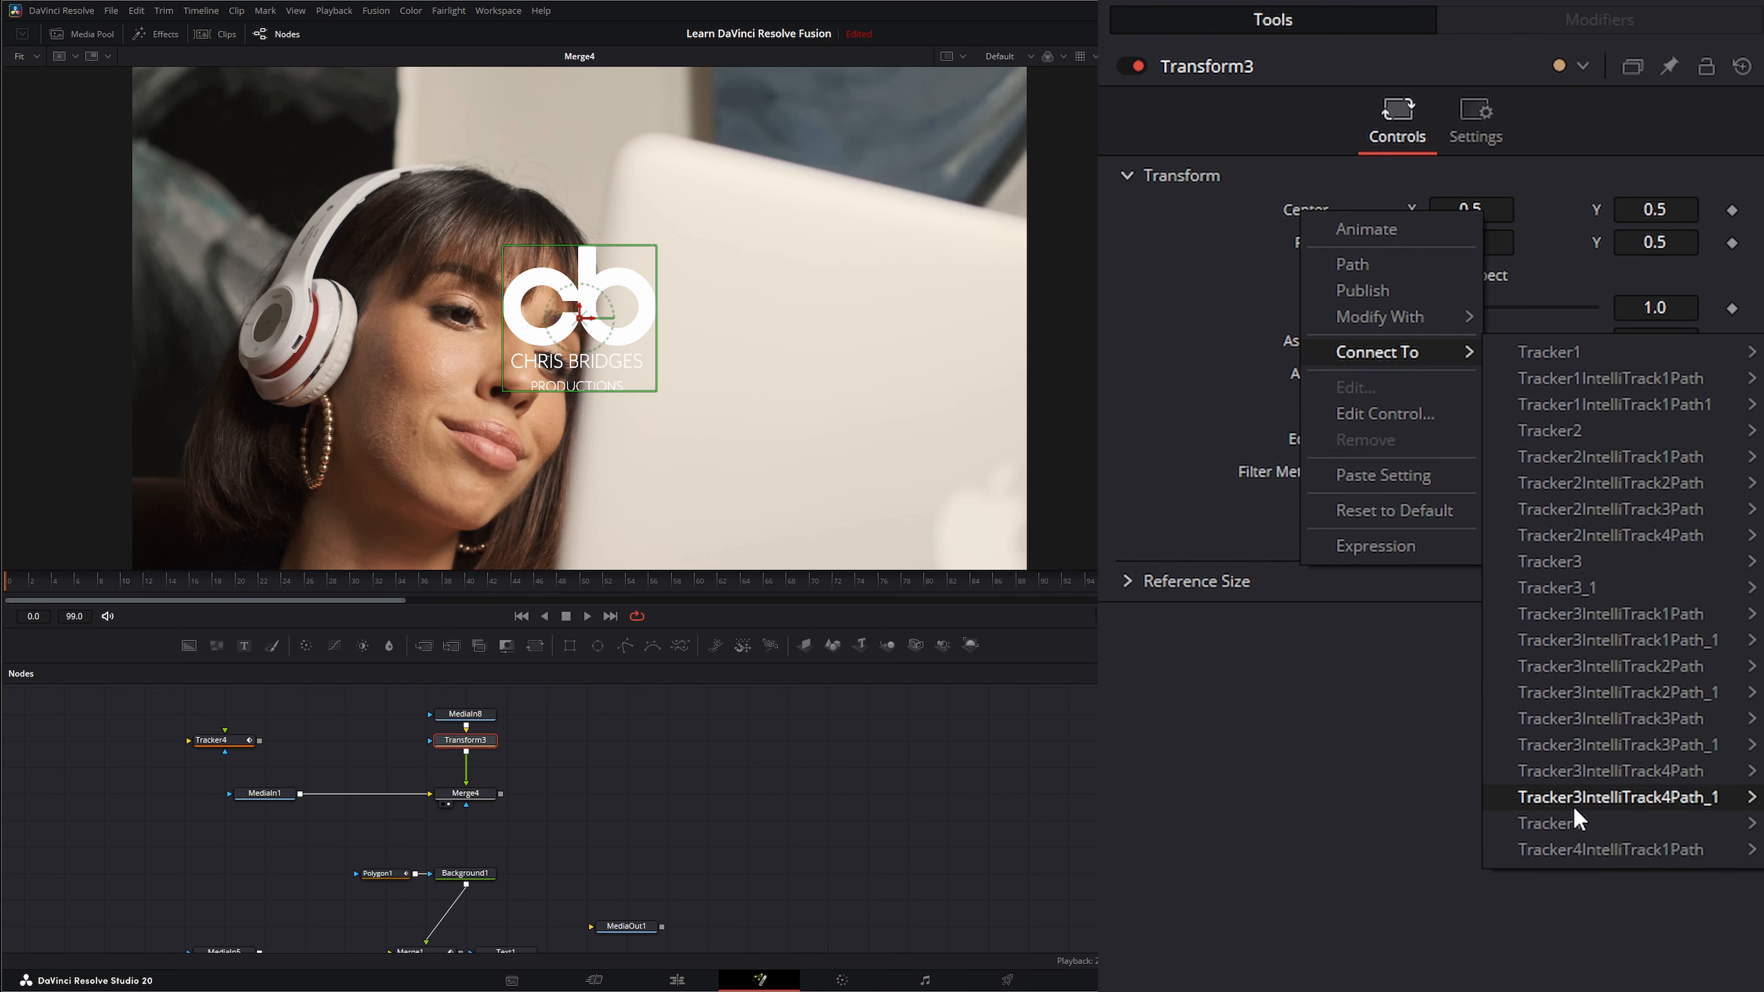
{"action": "left_click", "coordinate": [1761, 858]}
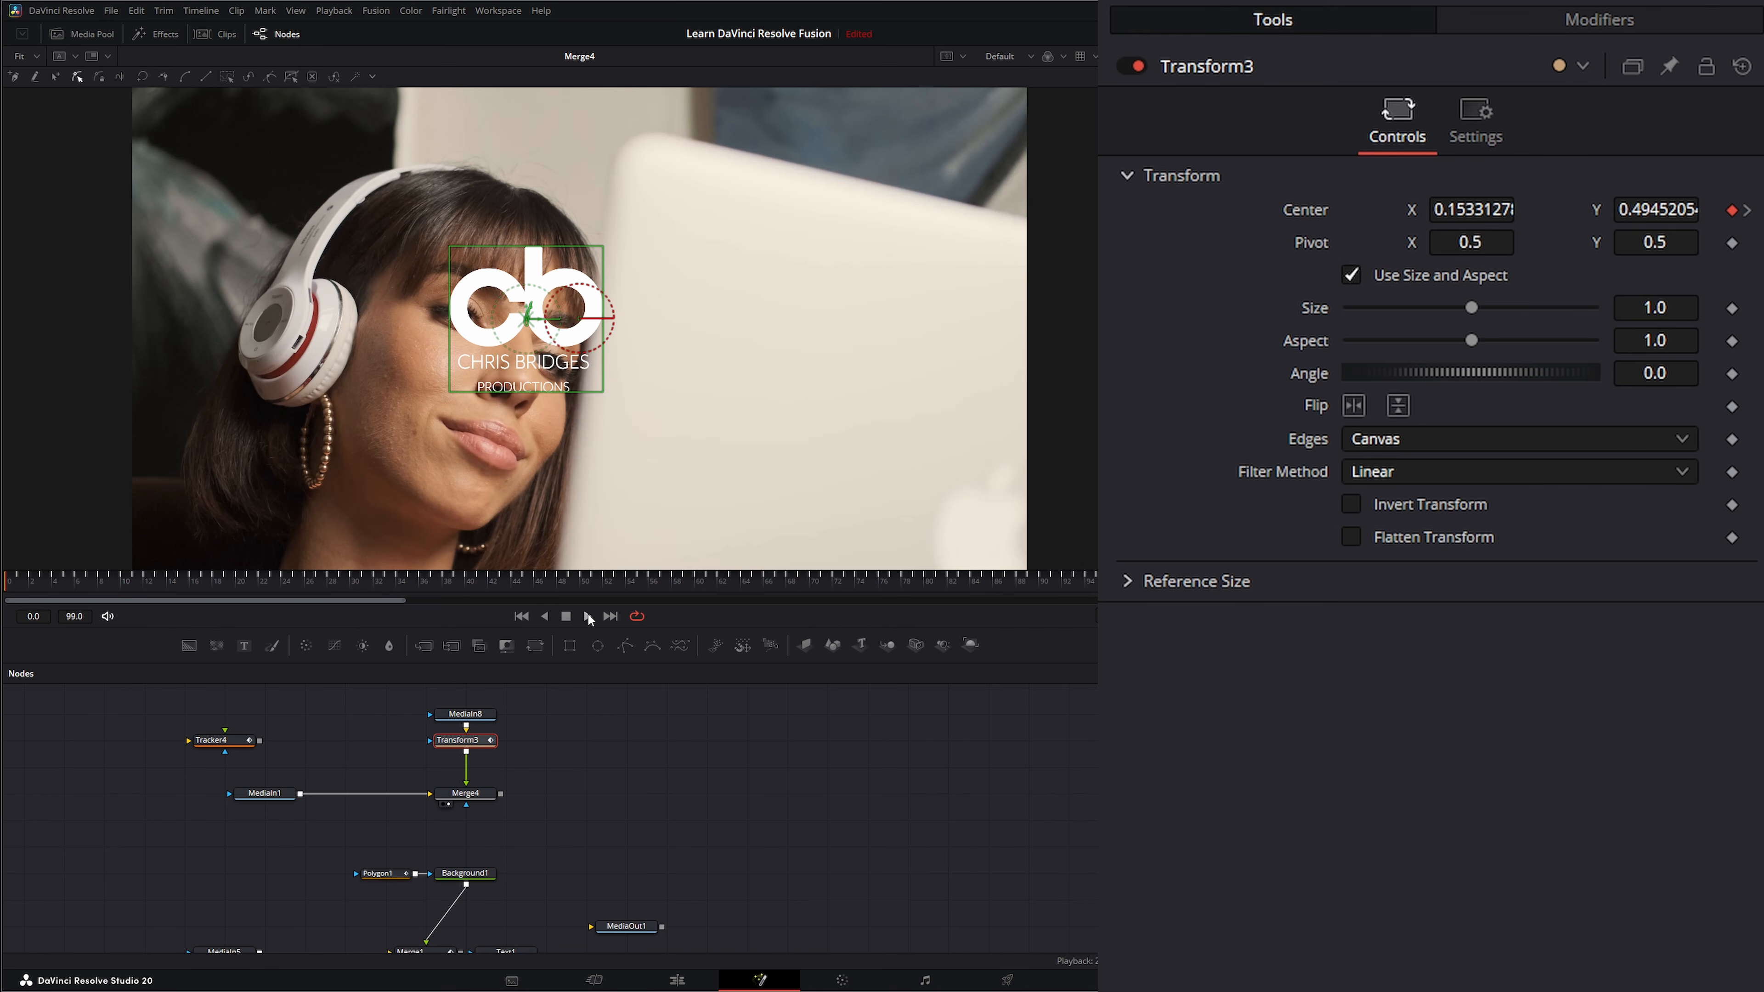
{"action": "left_click", "coordinate": [588, 615]}
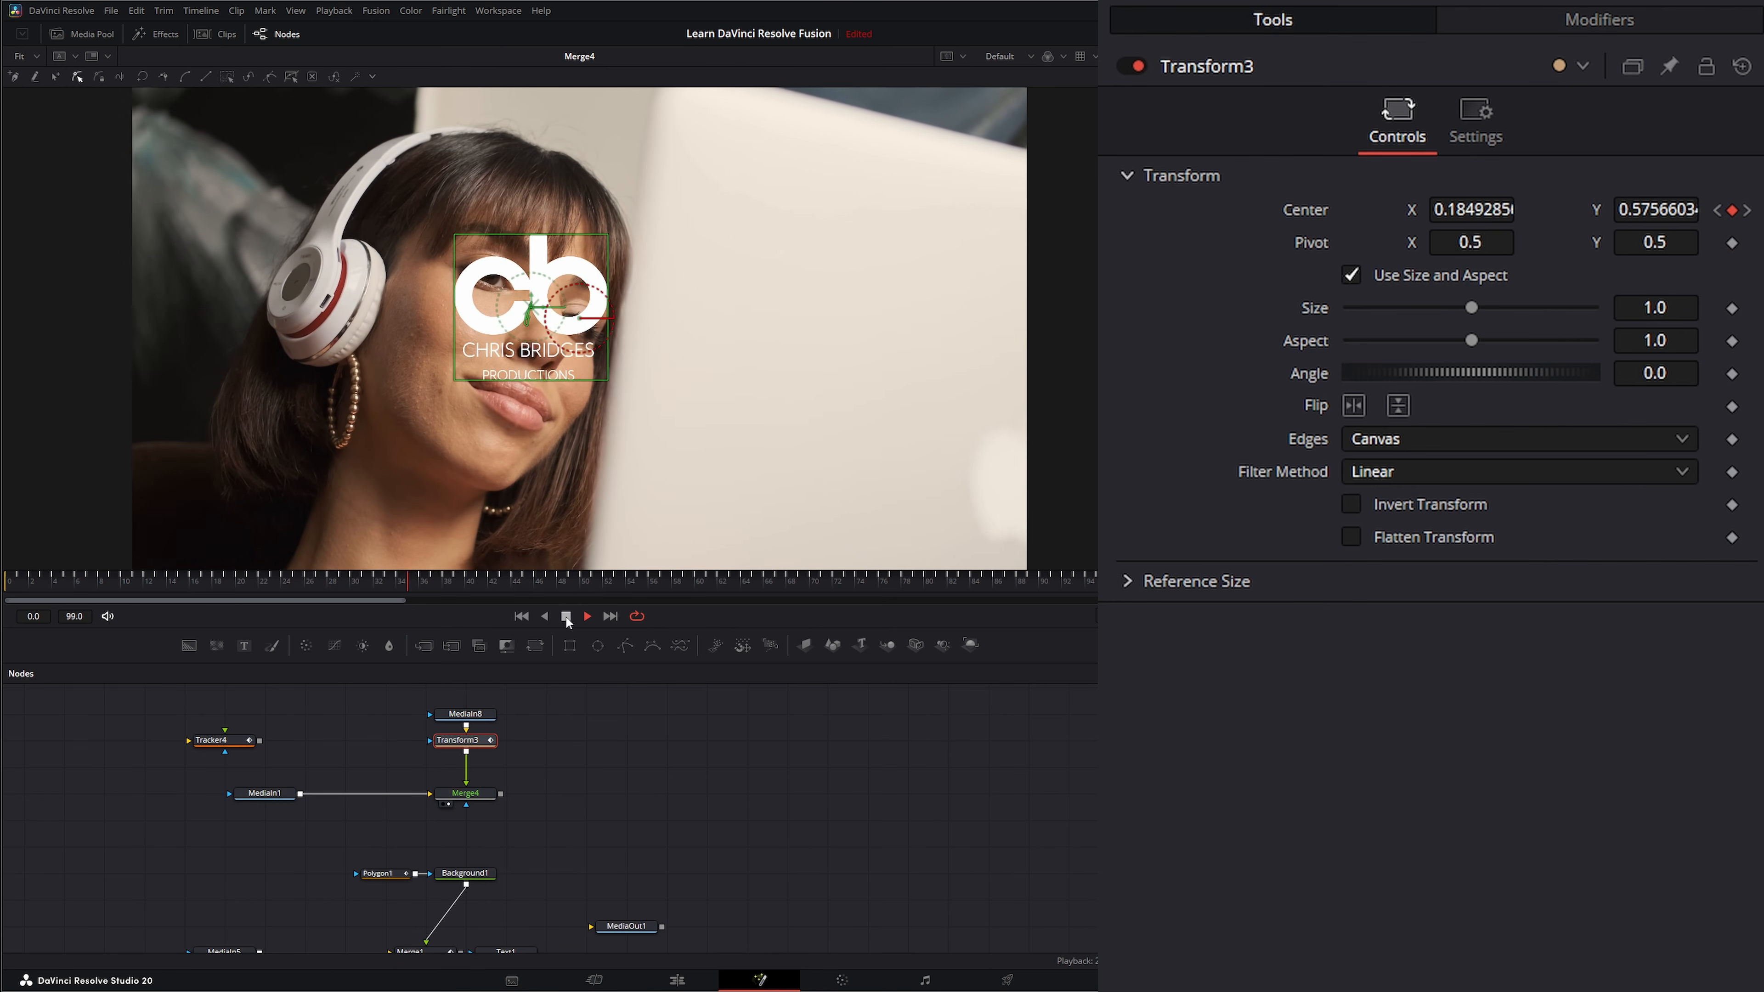
{"action": "left_click", "coordinate": [566, 615]}
{"action": "left_click", "coordinate": [520, 615]}
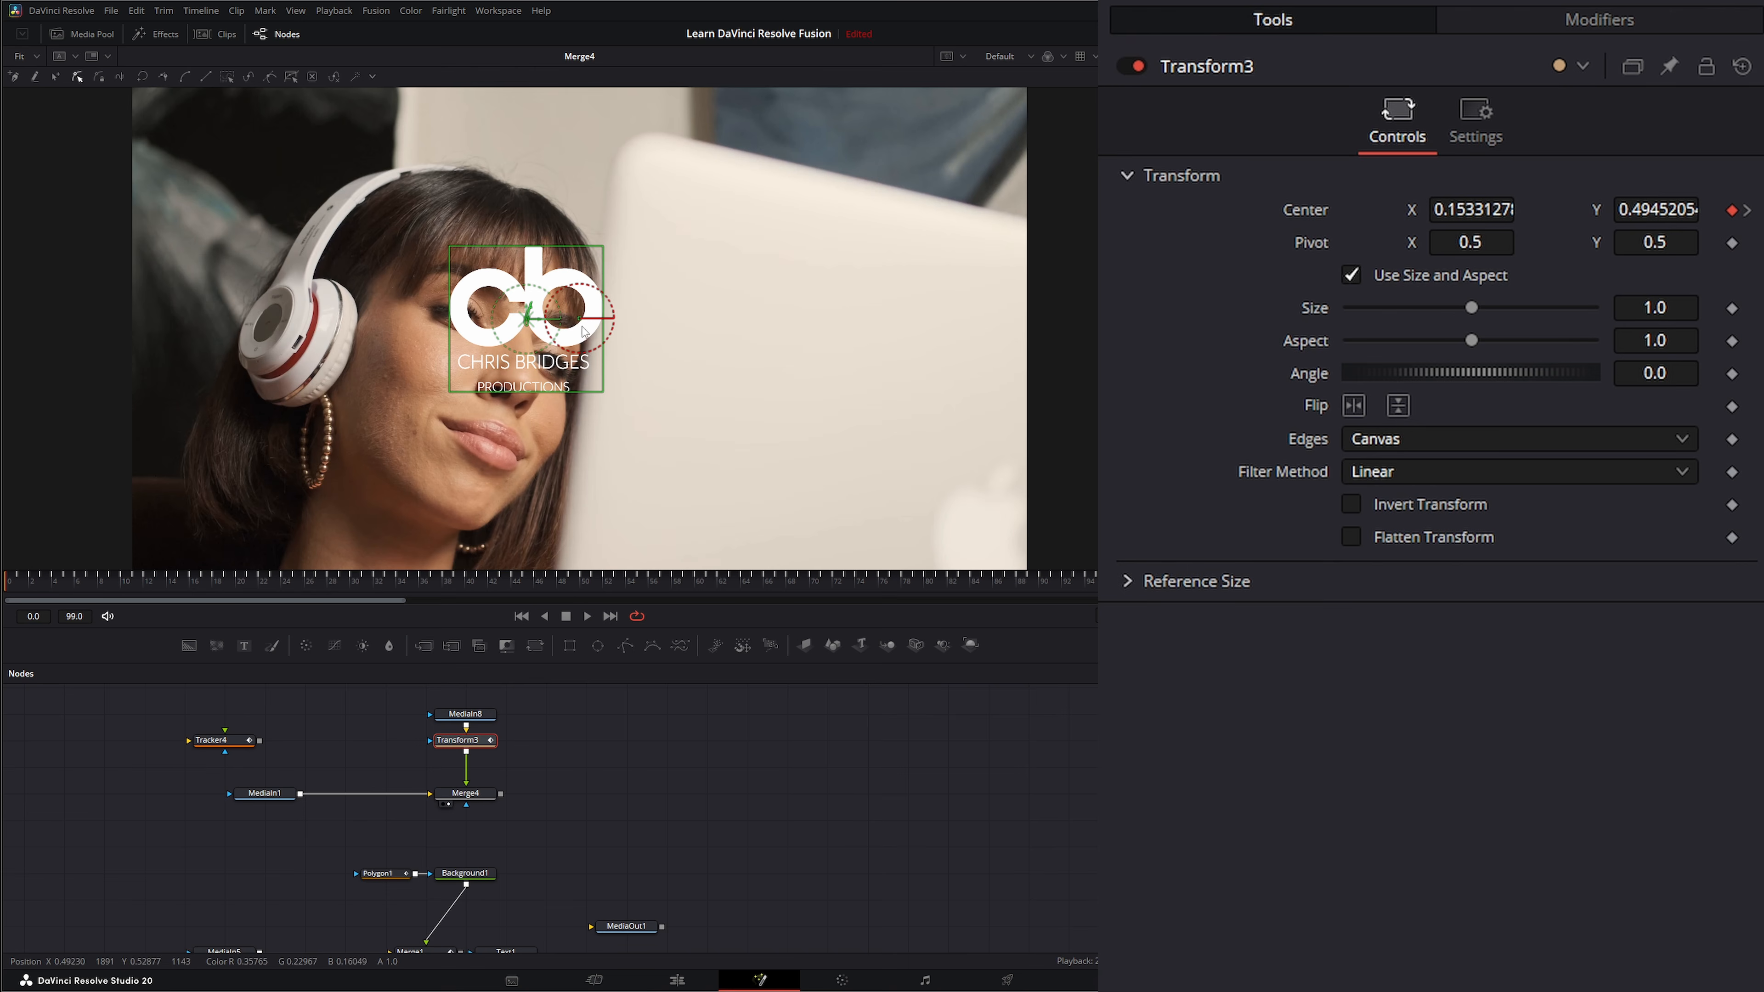
View the logo source on its own and examine its image resolution and the tracking path inside its frame.
{"action": "left_click", "coordinate": [445, 724]}
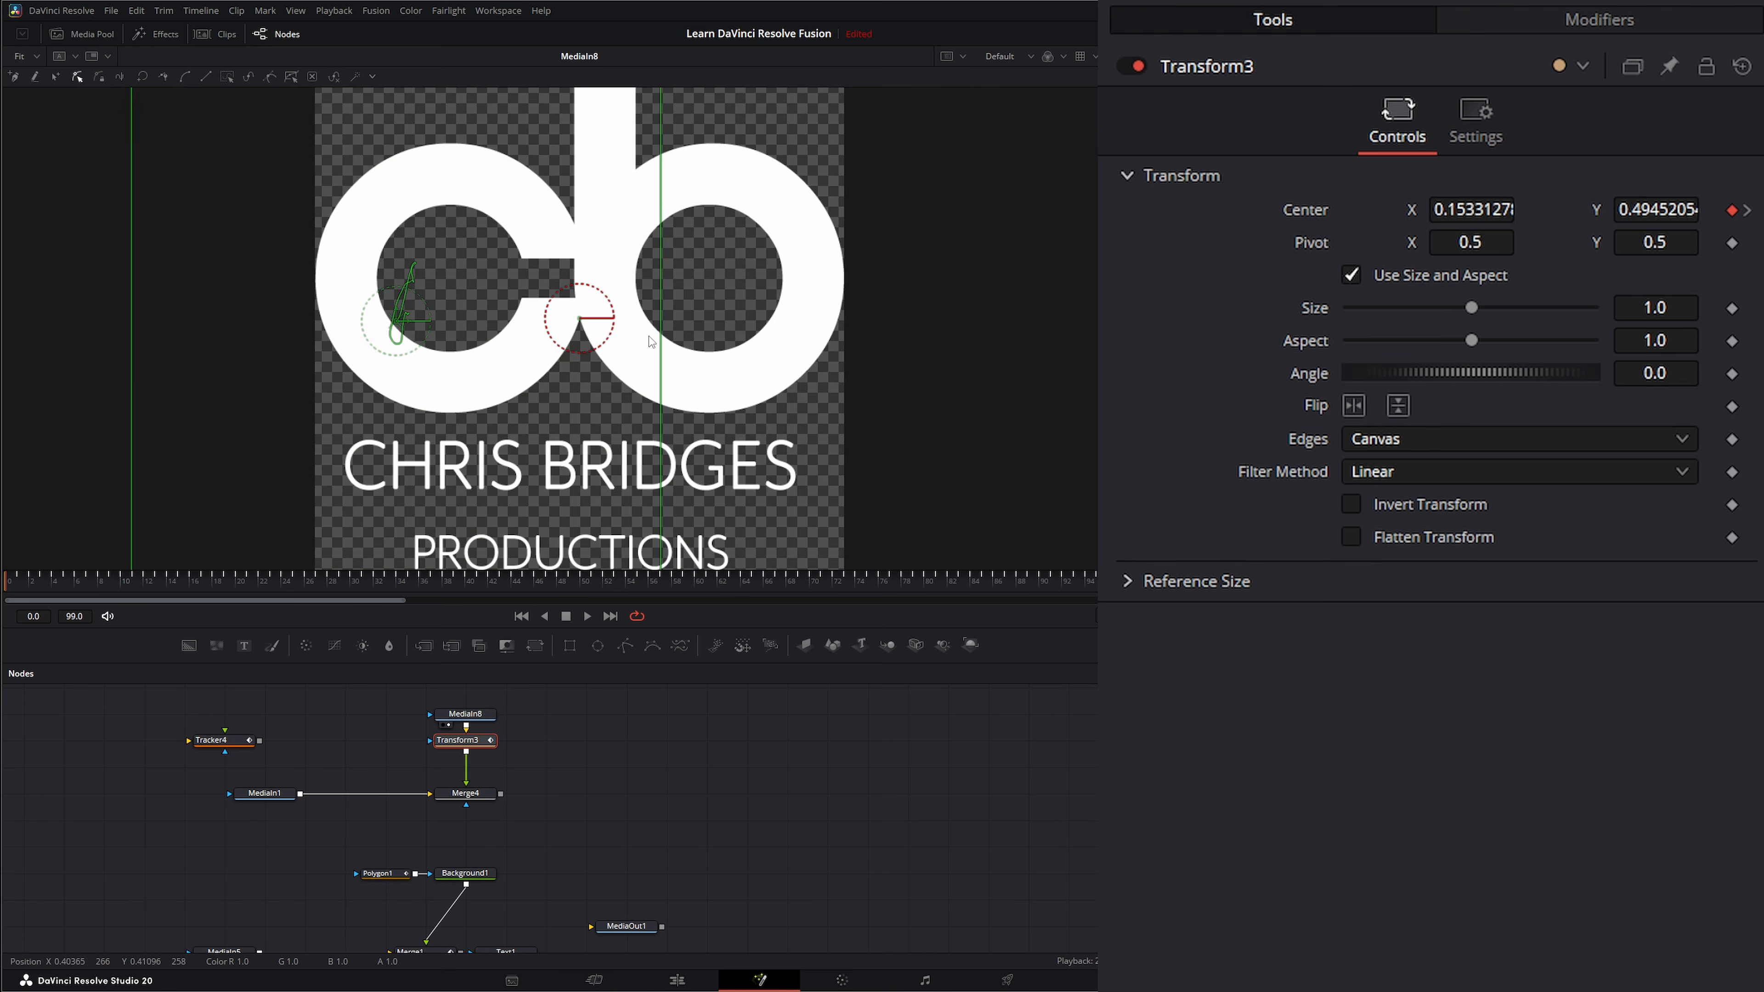
{"action": "left_click_drag", "start_coordinate": [739, 241], "coordinate": [636, 369]}
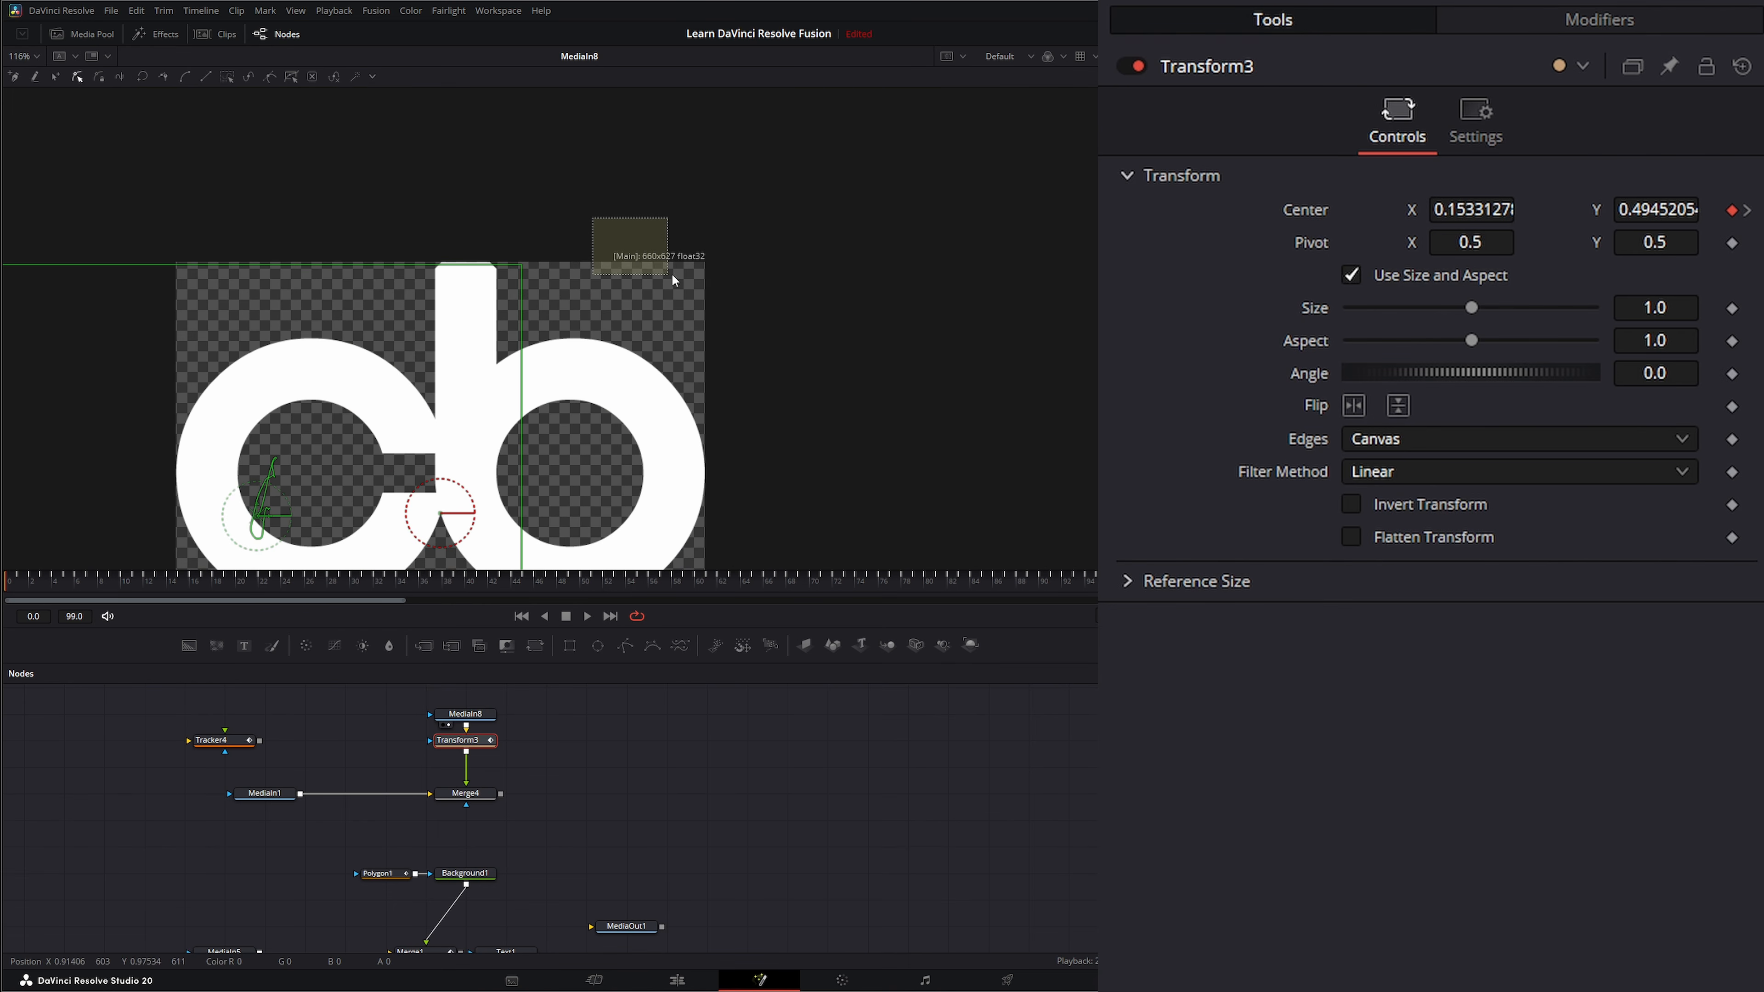
{"action": "left_click_drag", "start_coordinate": [755, 279], "coordinate": [755, 279]}
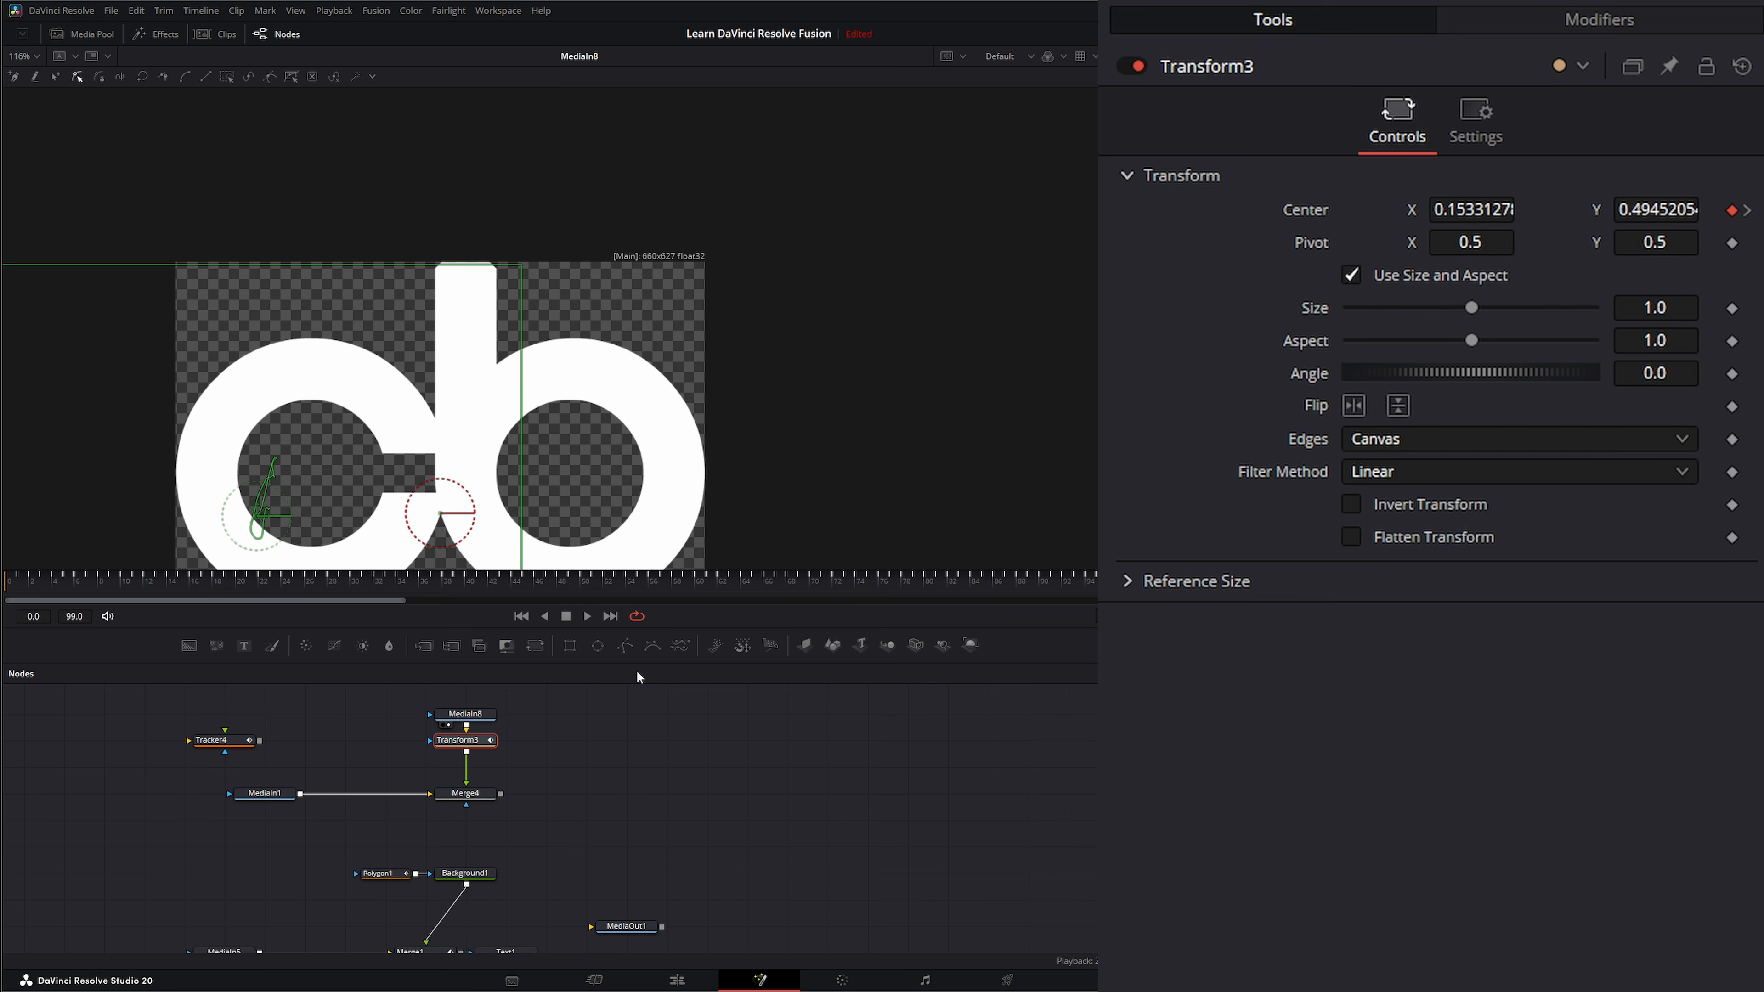
{"action": "left_click", "coordinate": [469, 716]}
{"action": "left_click", "coordinate": [466, 743]}
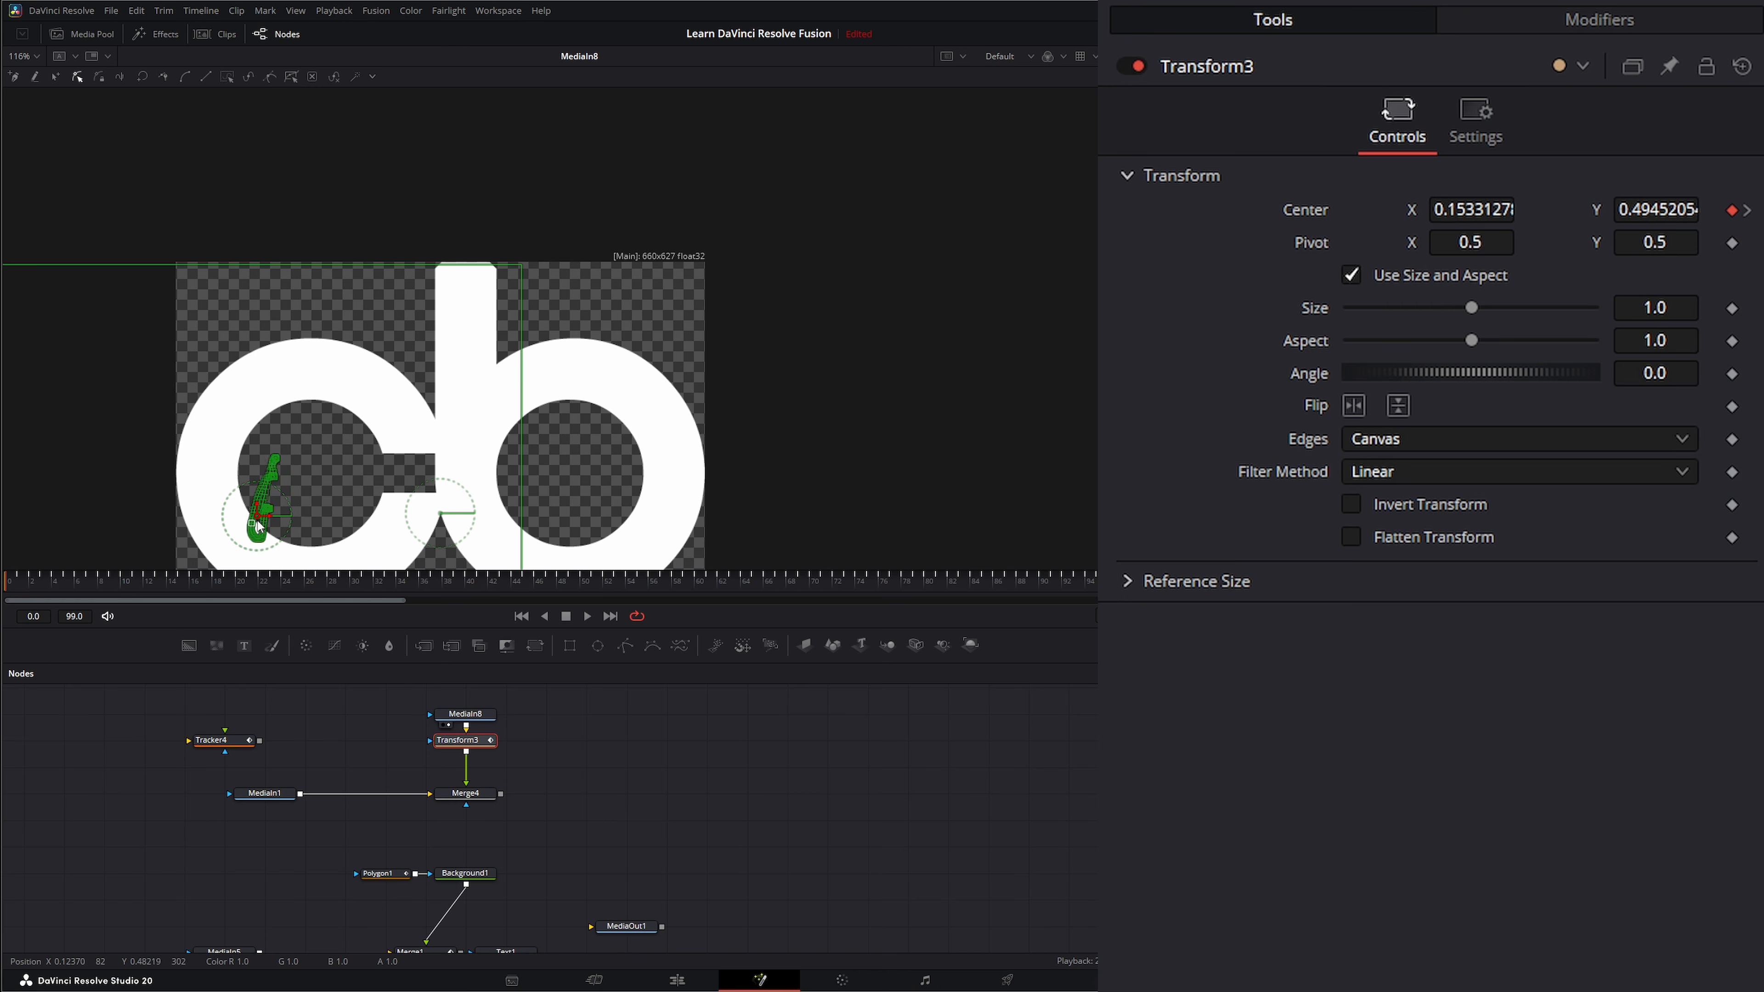
{"action": "left_click_drag", "start_coordinate": [397, 495], "coordinate": [455, 358]}
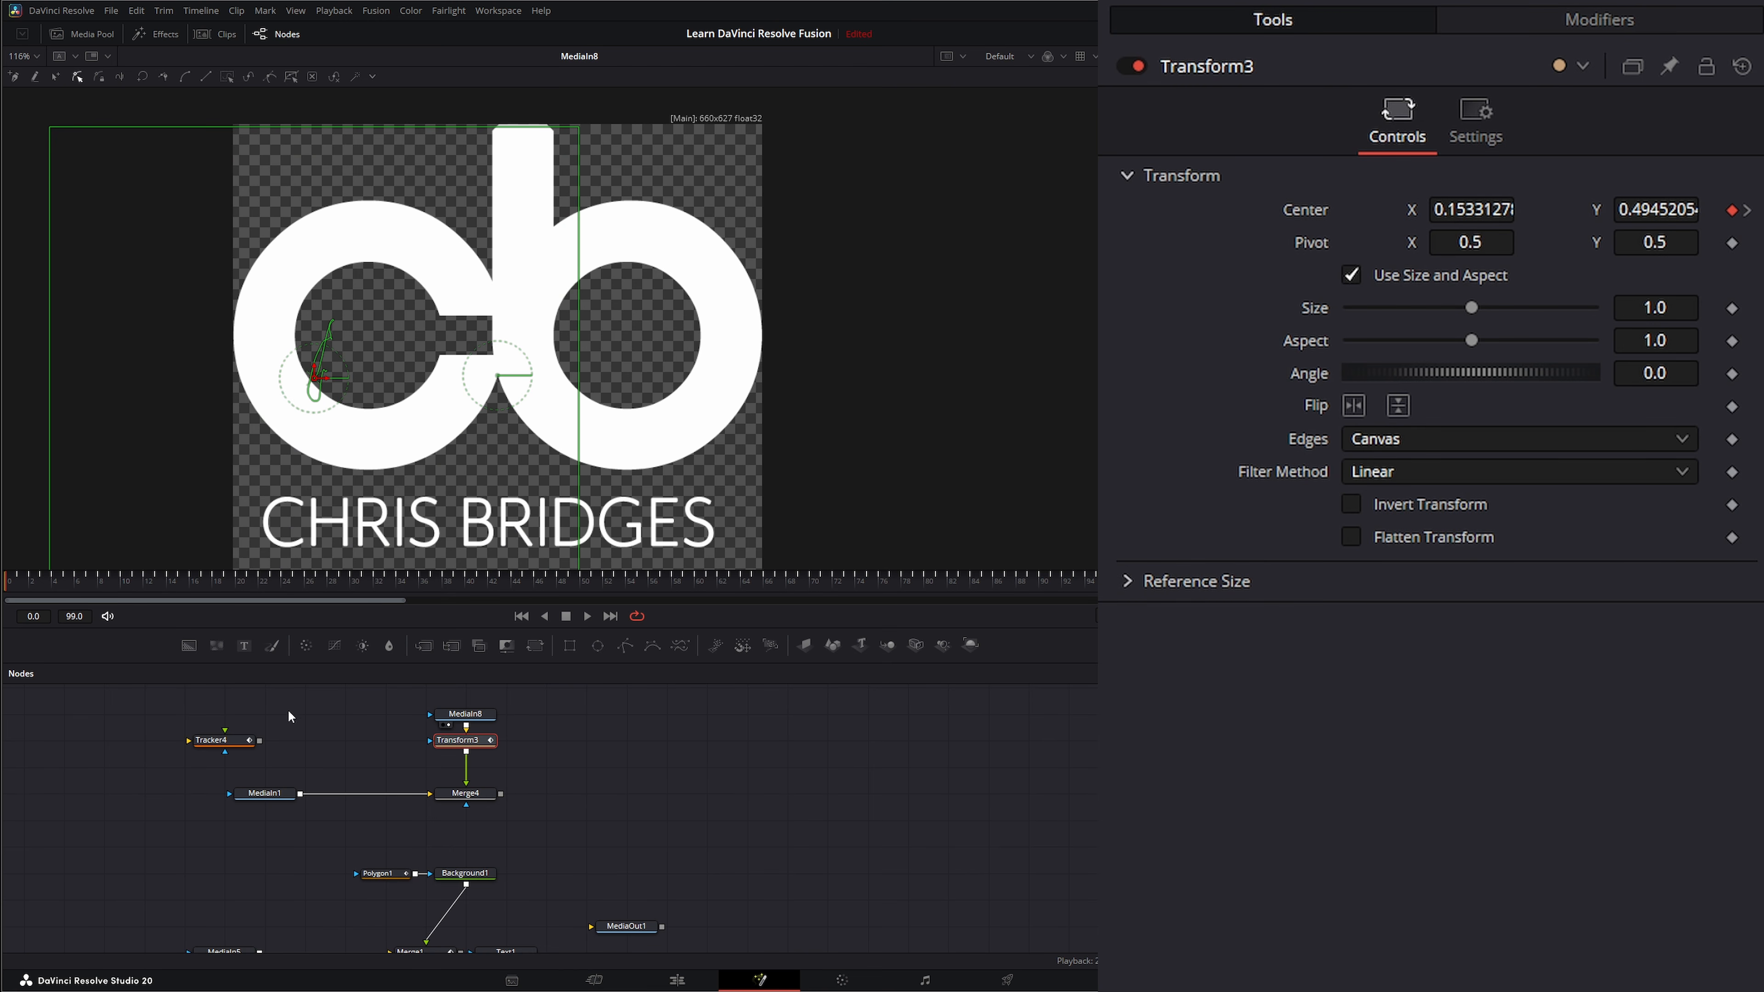
View Merge4 fitted to the viewer again and play the composite to check the logo's movement.
{"action": "left_click", "coordinate": [442, 804]}
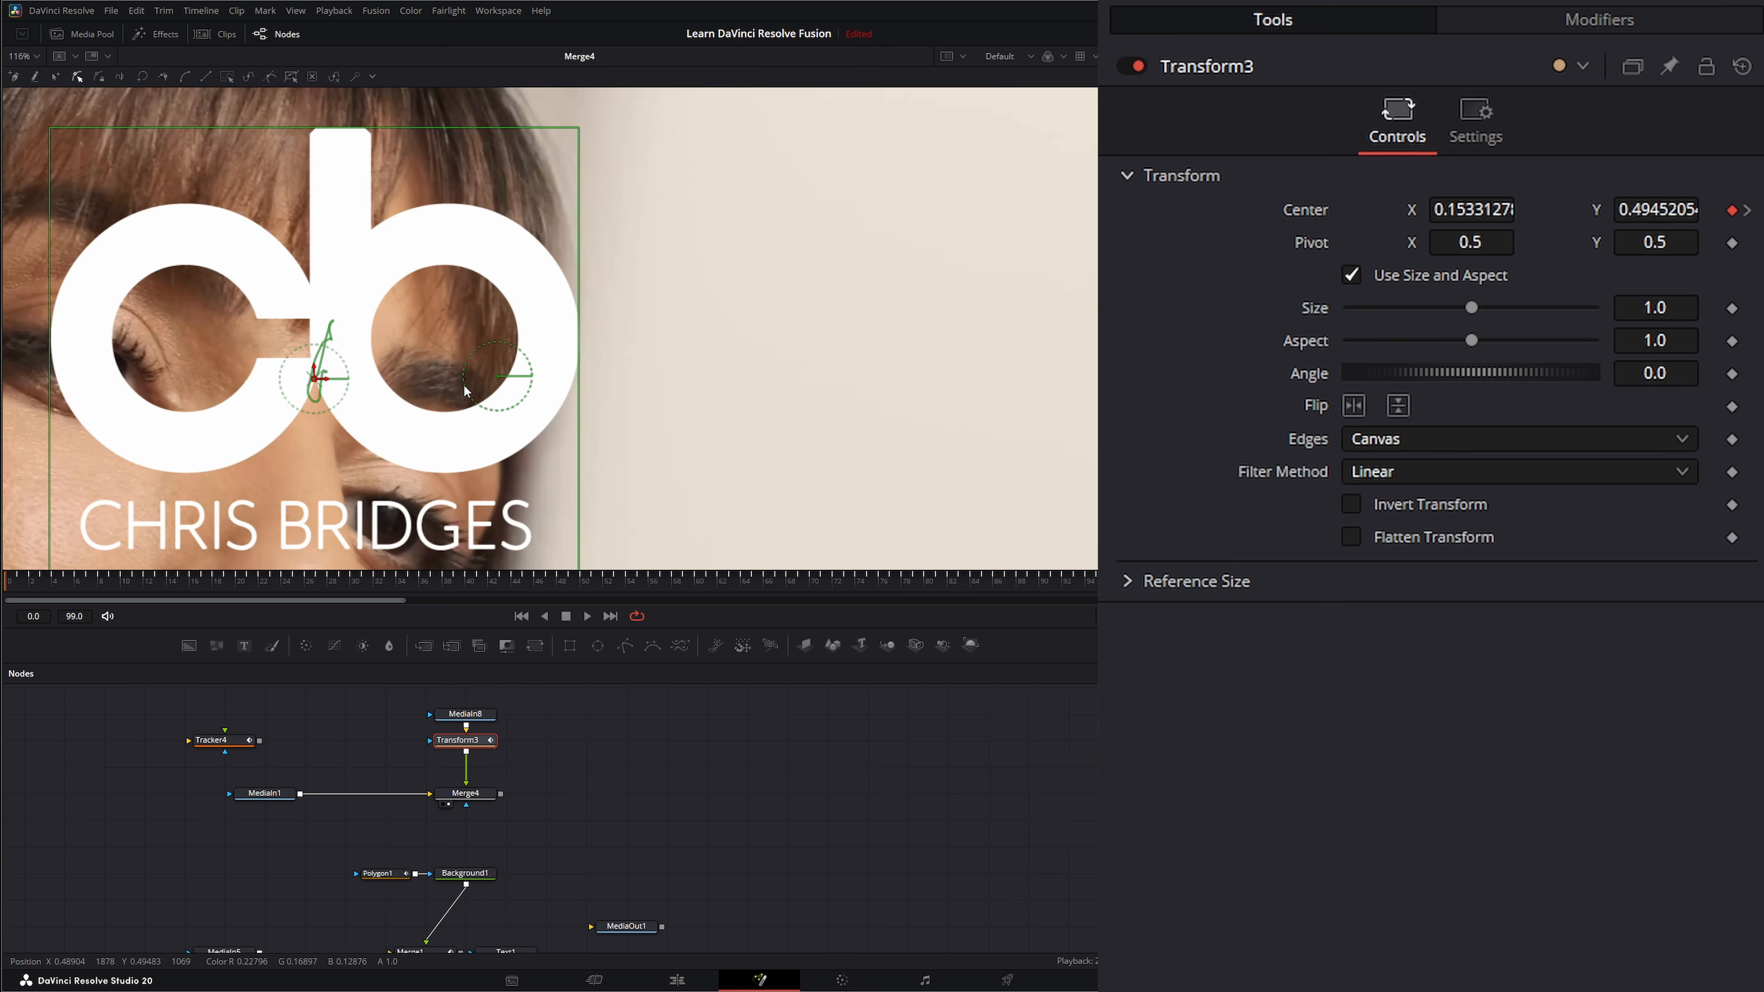
{"action": "left_click", "coordinate": [21, 57]}
{"action": "left_click", "coordinate": [27, 76]}
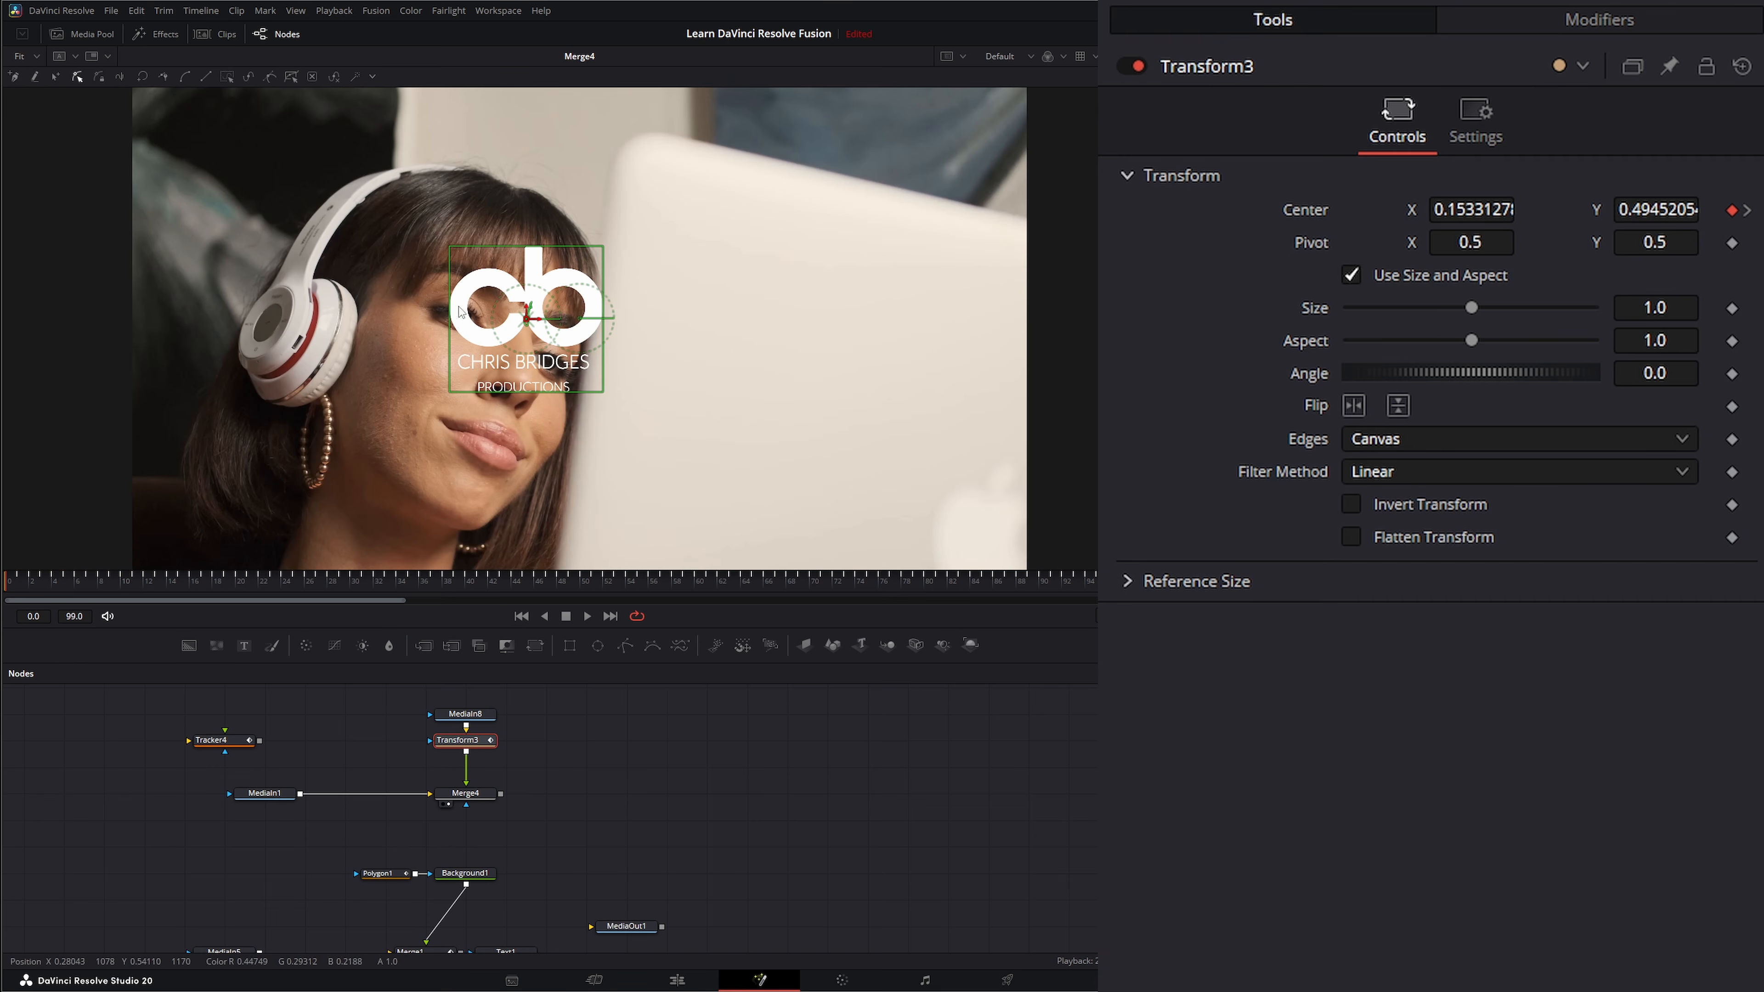
{"action": "left_click", "coordinate": [470, 791]}
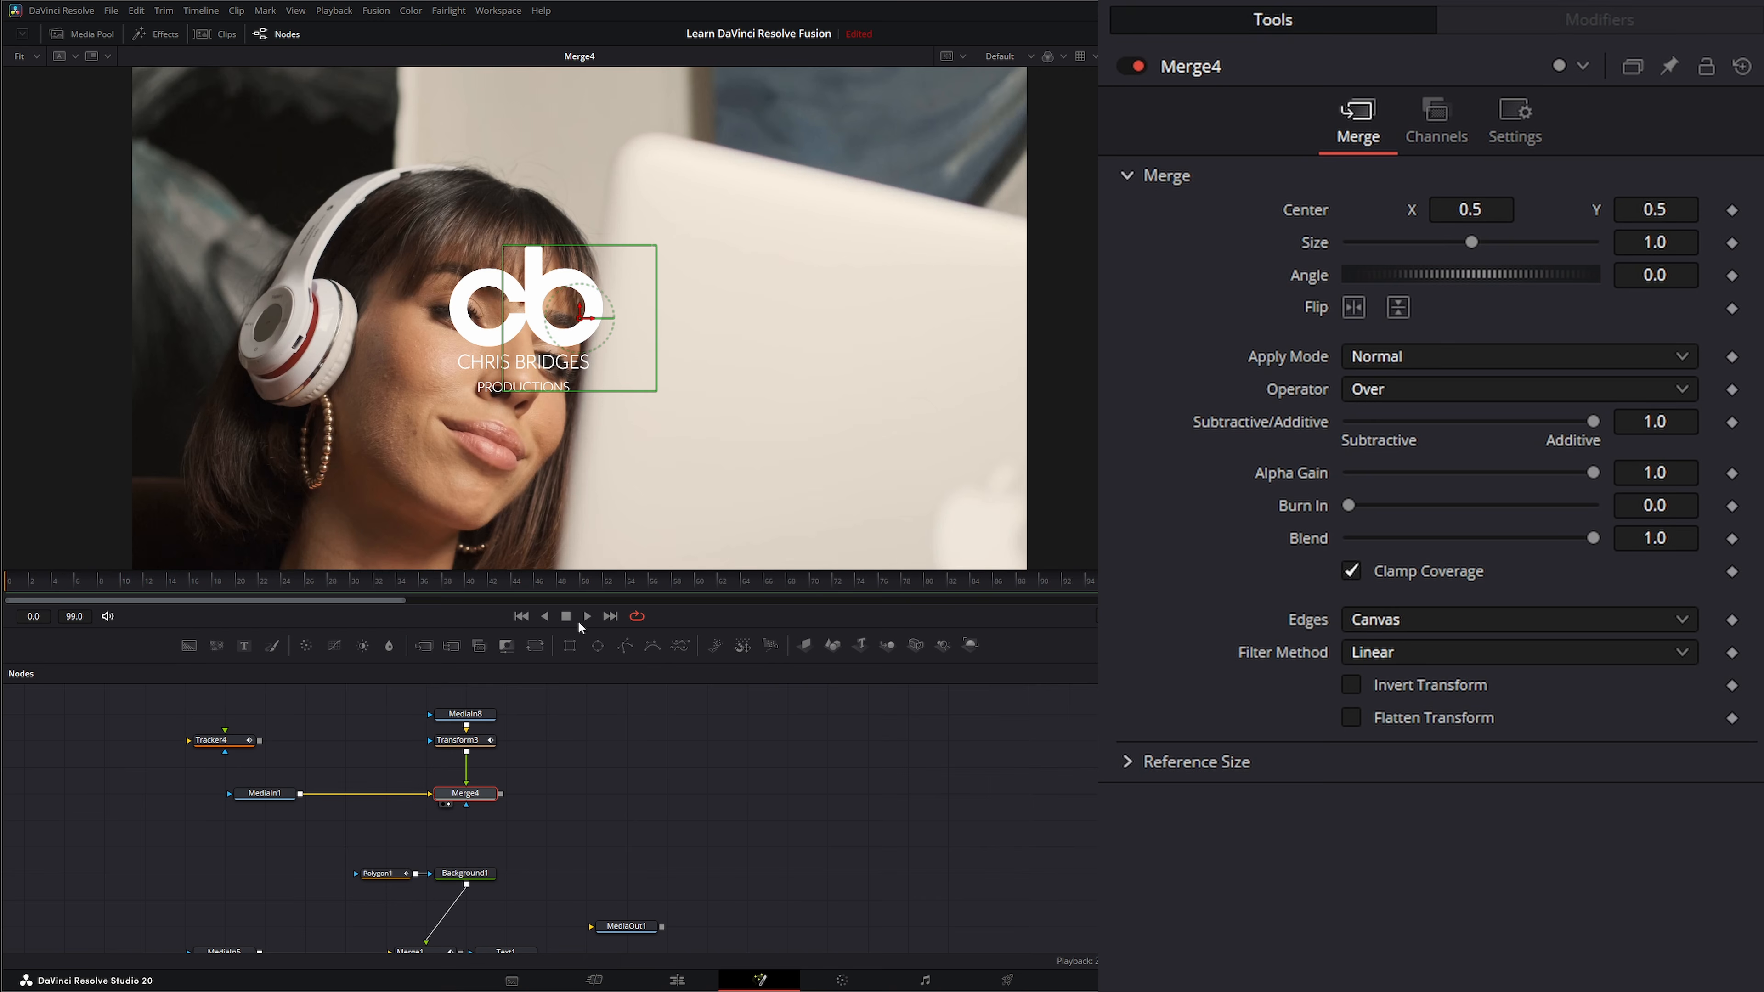
{"action": "left_click", "coordinate": [586, 616]}
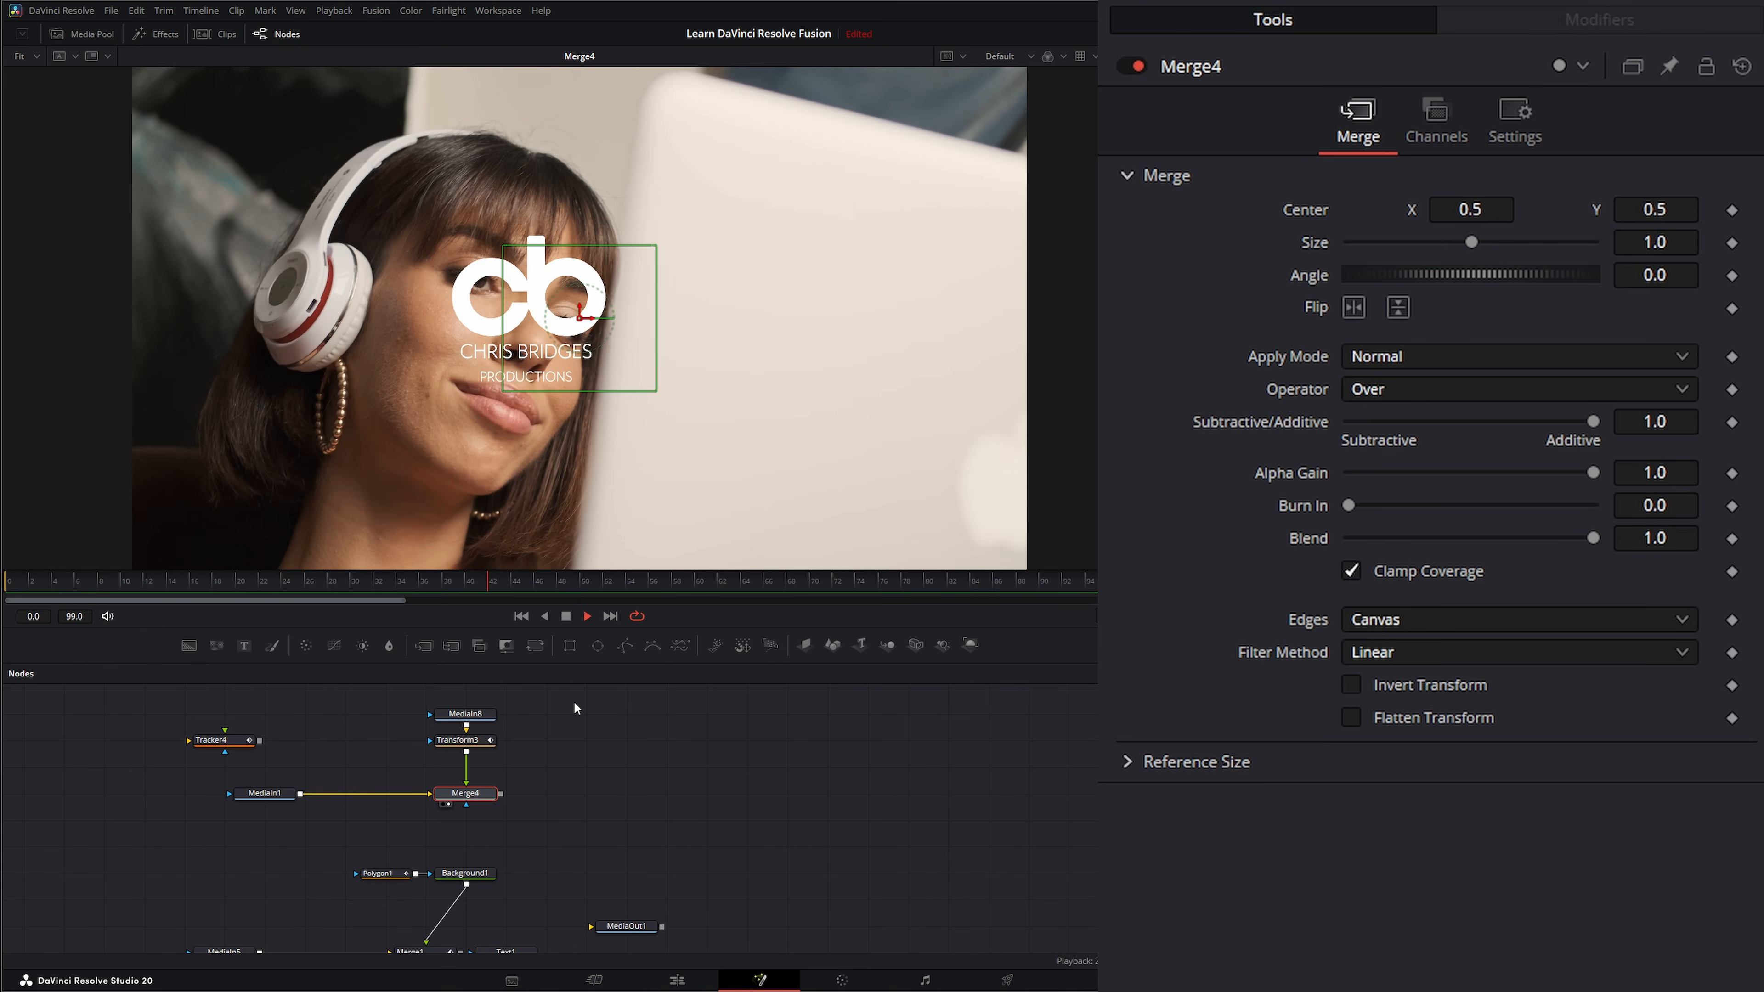
{"action": "left_click", "coordinate": [566, 616]}
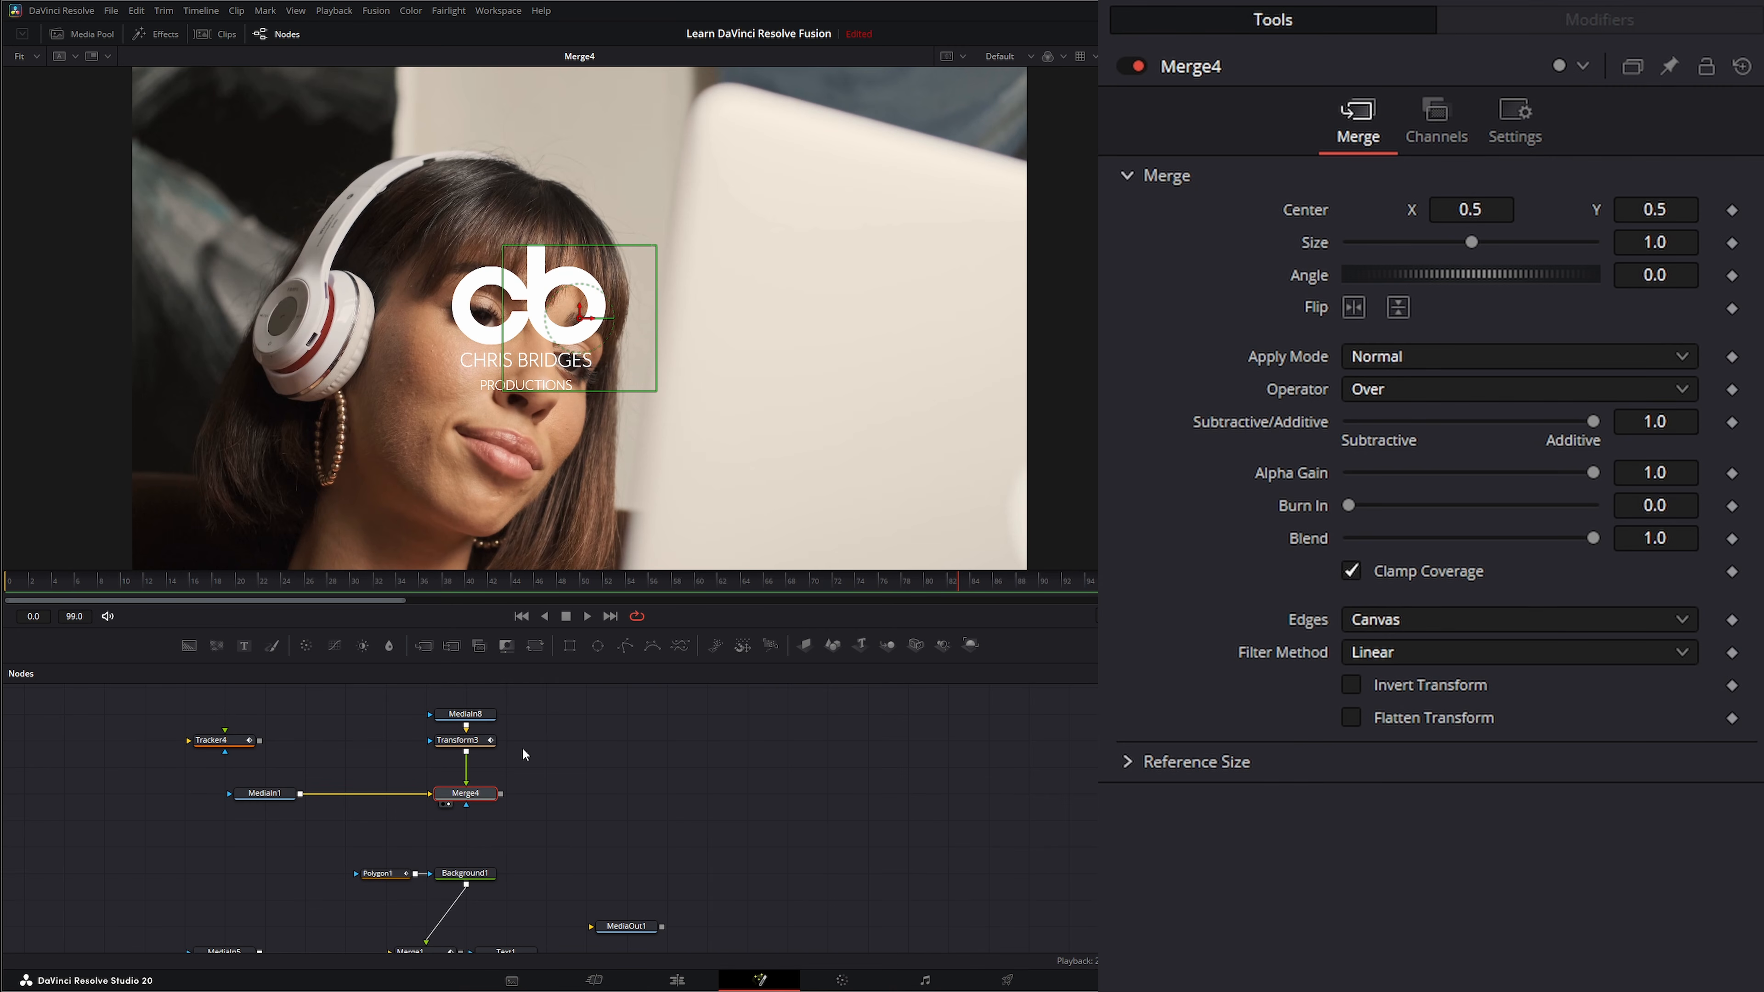
Move the Transform3 node down so it sits just above Merge4, and select the logo source.
{"action": "left_click", "coordinate": [468, 714]}
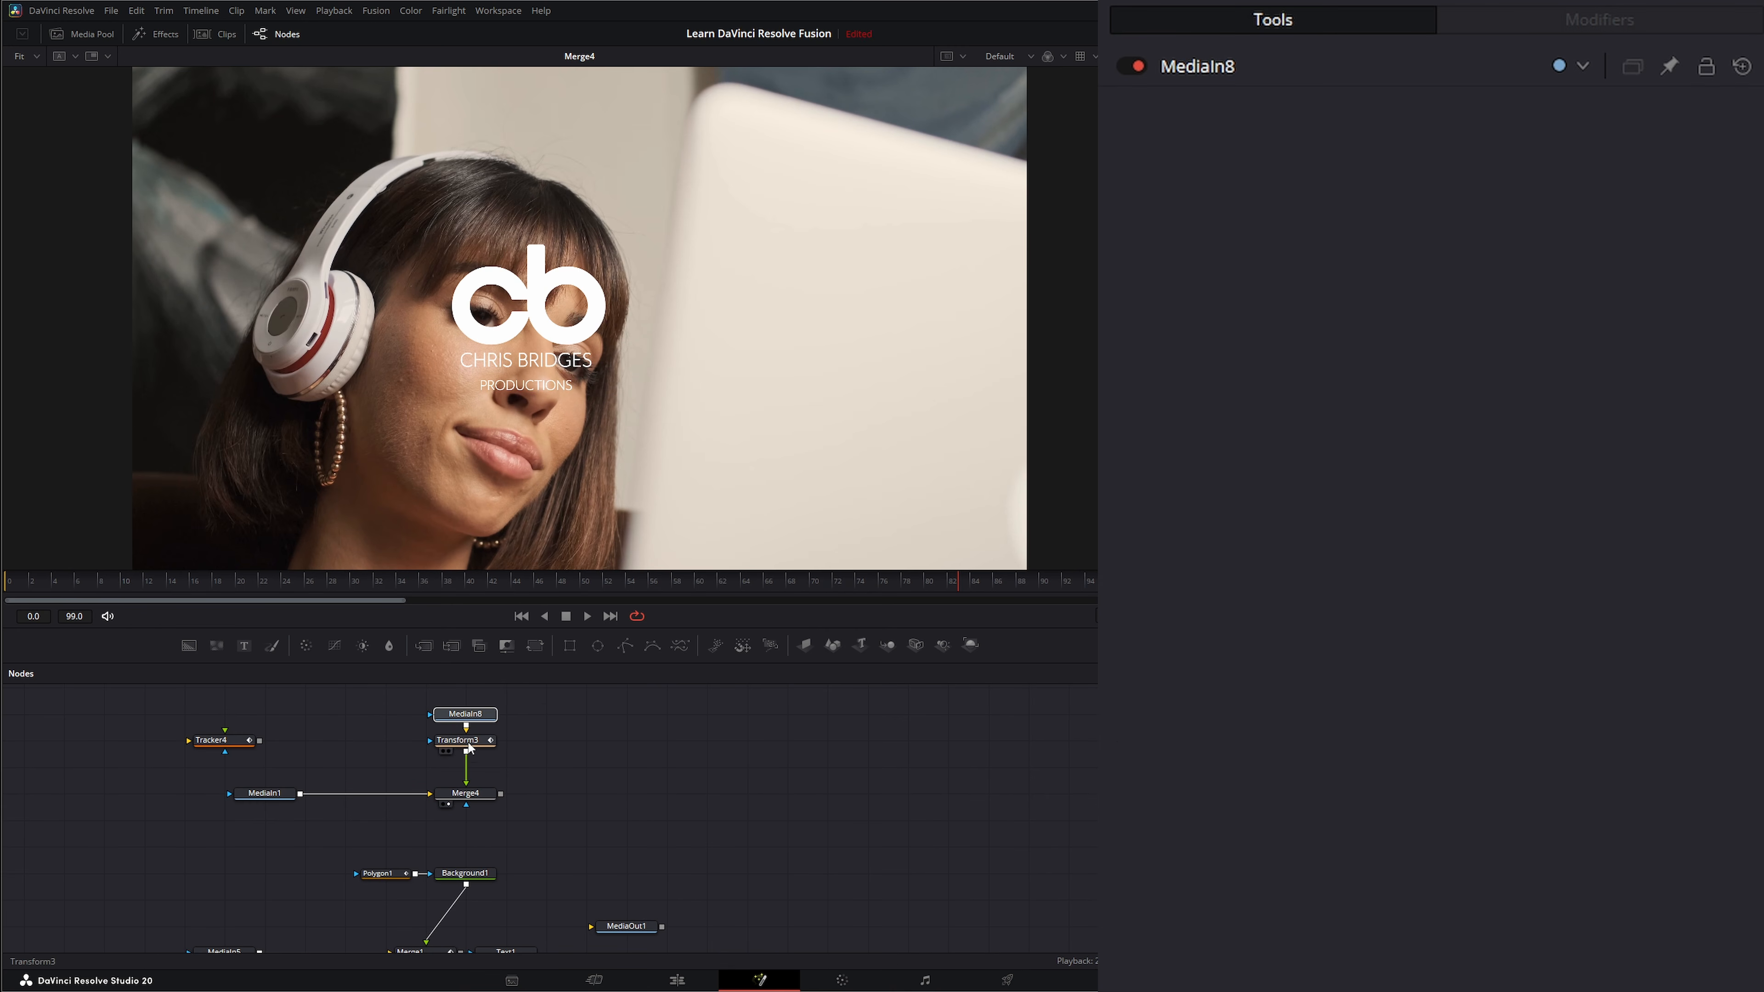
{"action": "left_click_drag", "start_coordinate": [457, 746], "coordinate": [458, 773]}
{"action": "left_click", "coordinate": [460, 799]}
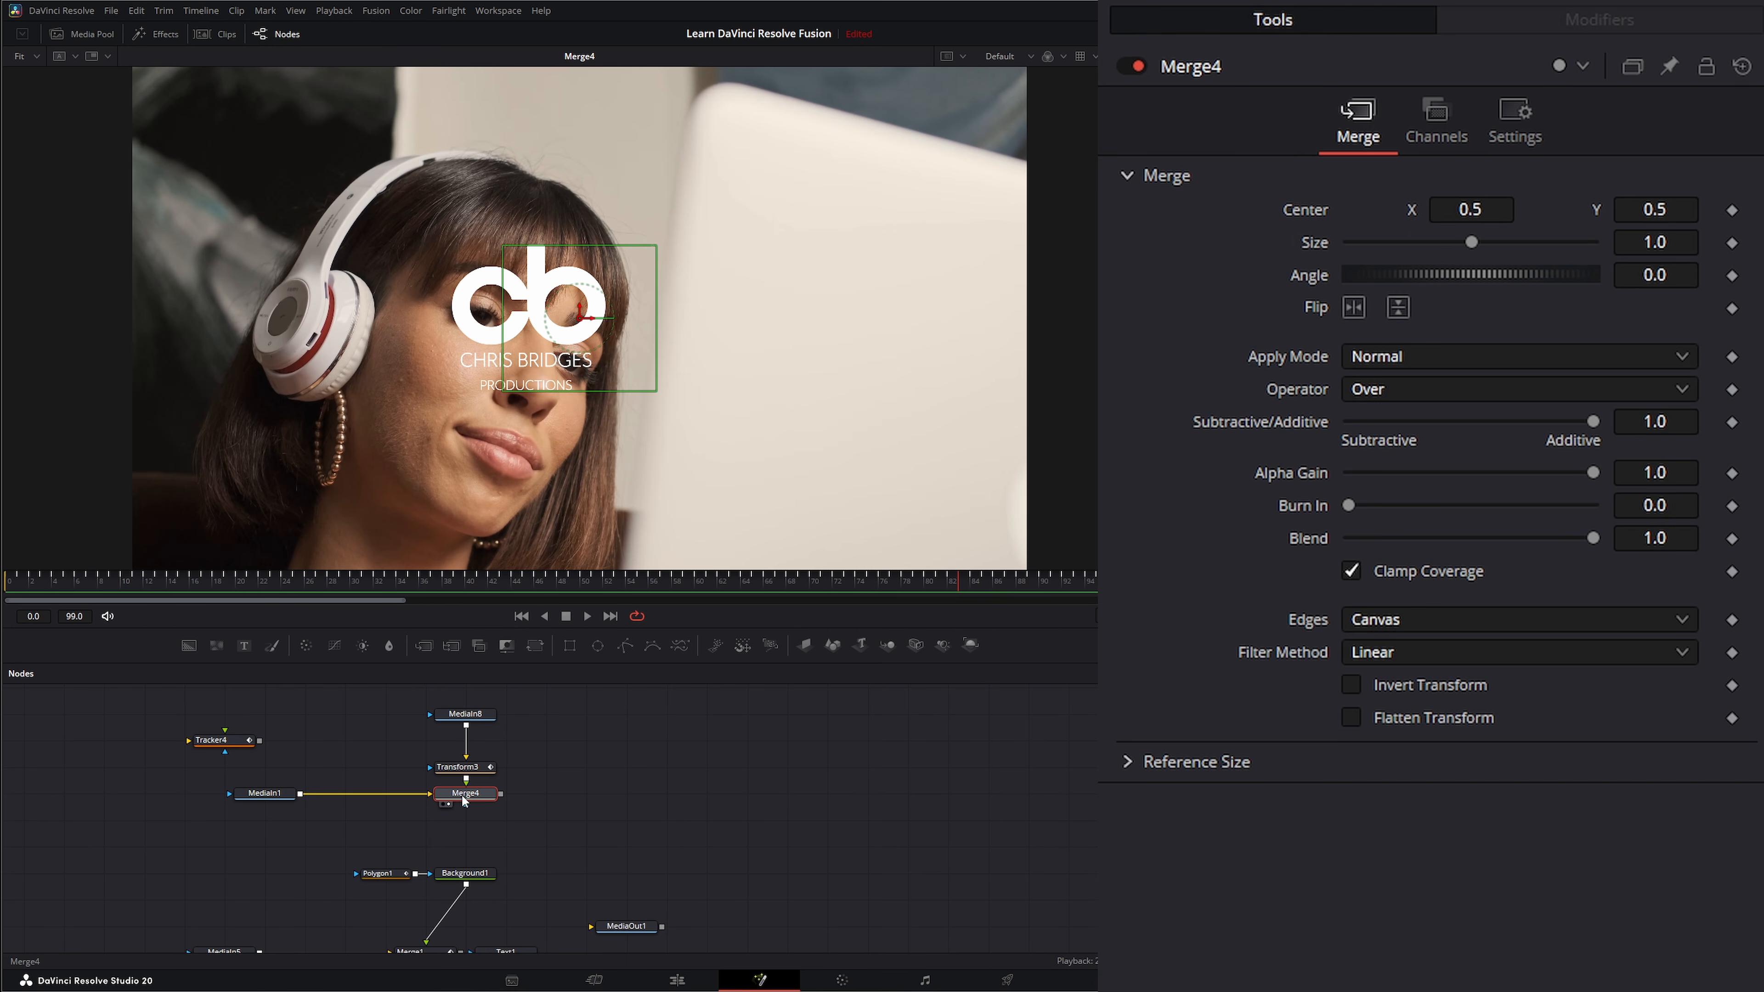
{"action": "left_click", "coordinate": [452, 769]}
{"action": "left_click", "coordinate": [476, 715]}
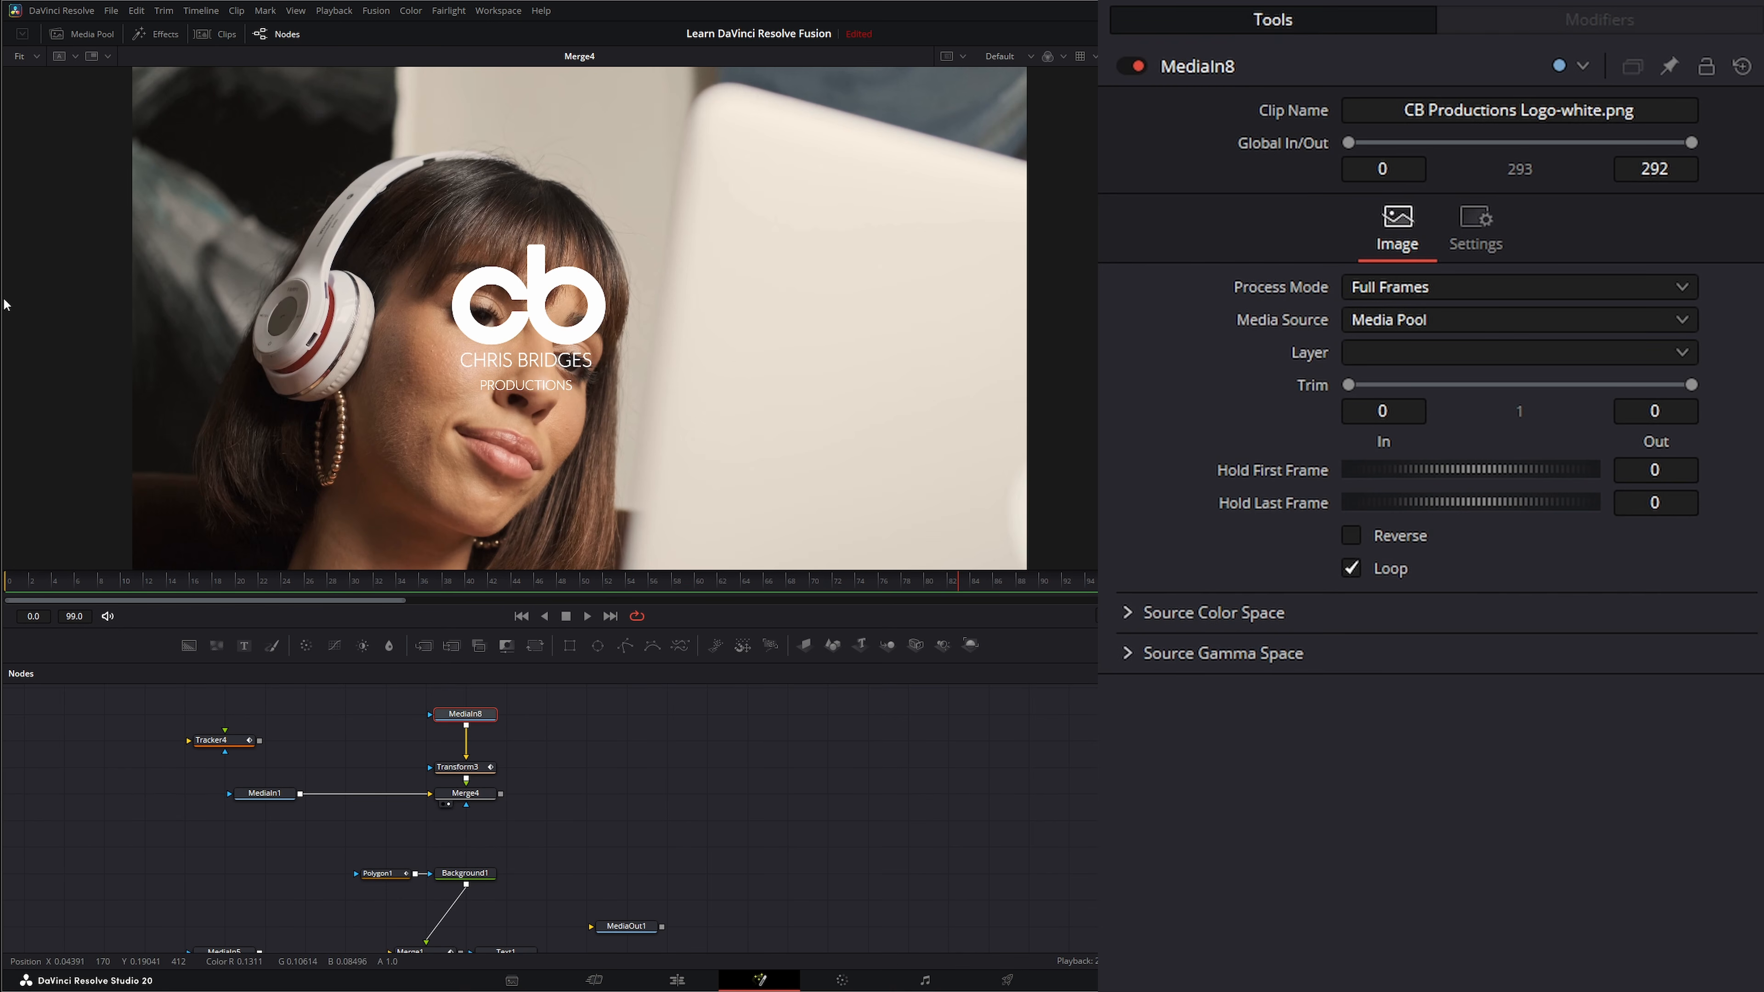
Examine the composite's frame resolution in the viewer and review the Tracker4, MediaIn1, logo and Merge4 nodes.
{"action": "left_click_drag", "start_coordinate": [125, 710], "coordinate": [306, 769]}
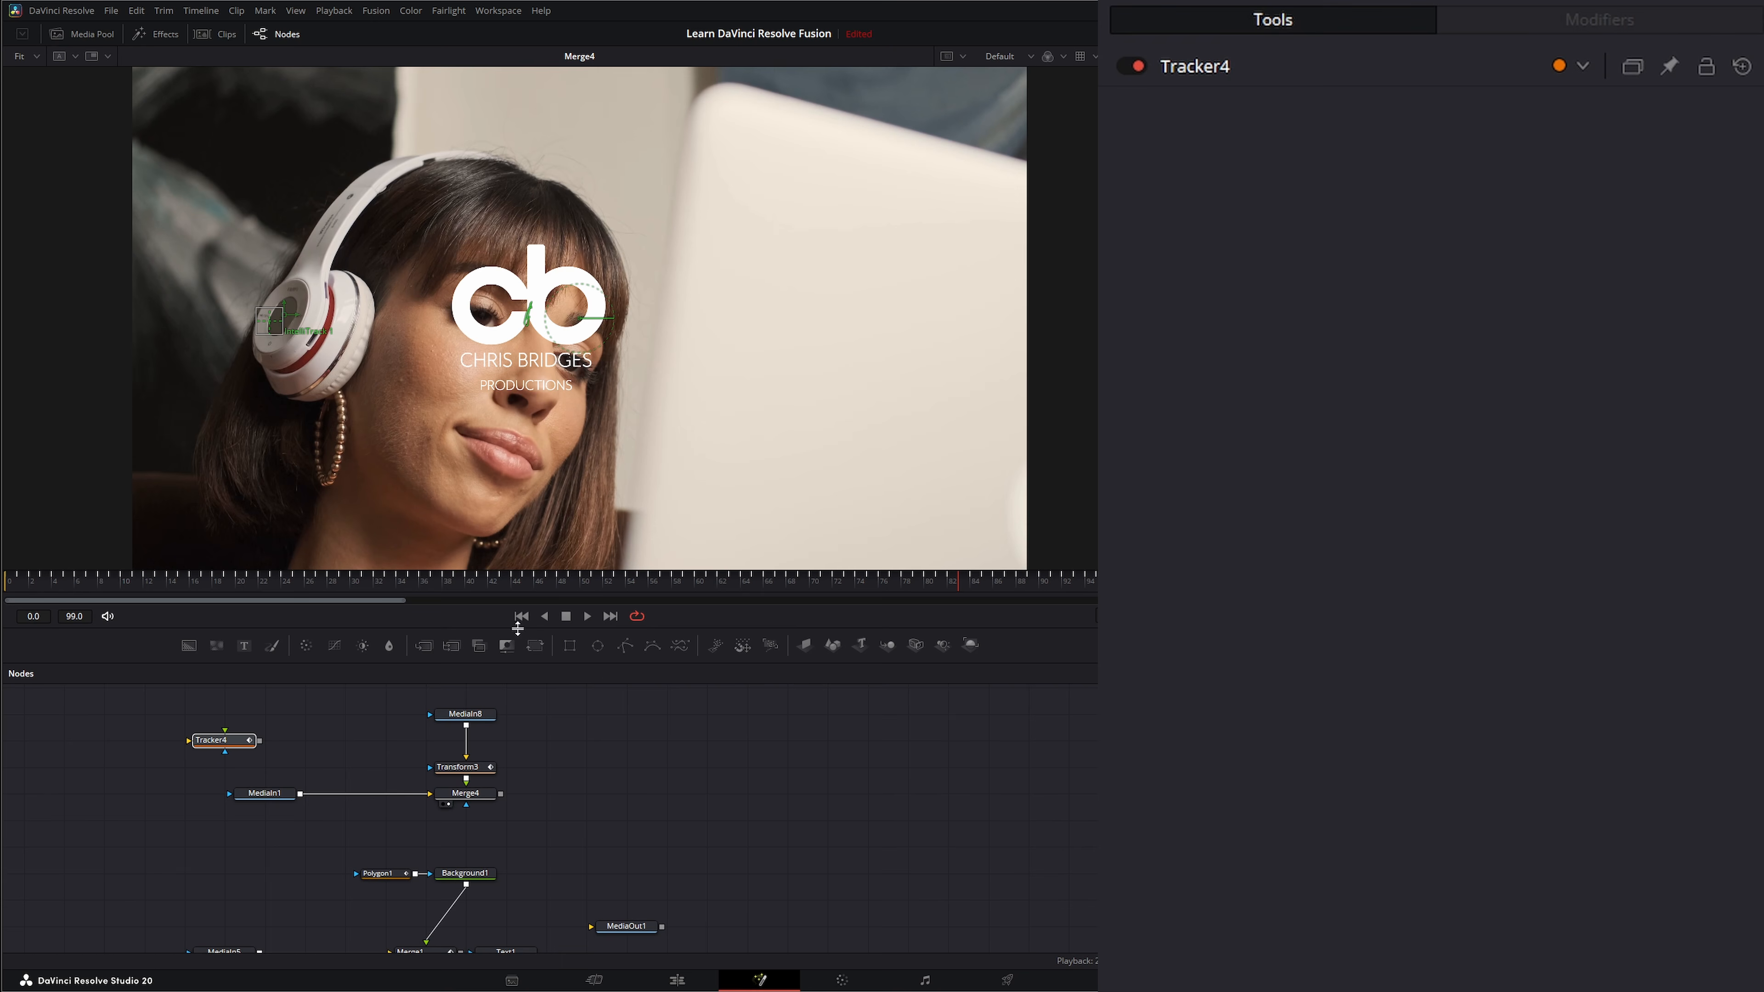
{"action": "left_click", "coordinate": [279, 798]}
{"action": "left_click_drag", "start_coordinate": [808, 290], "coordinate": [715, 356]}
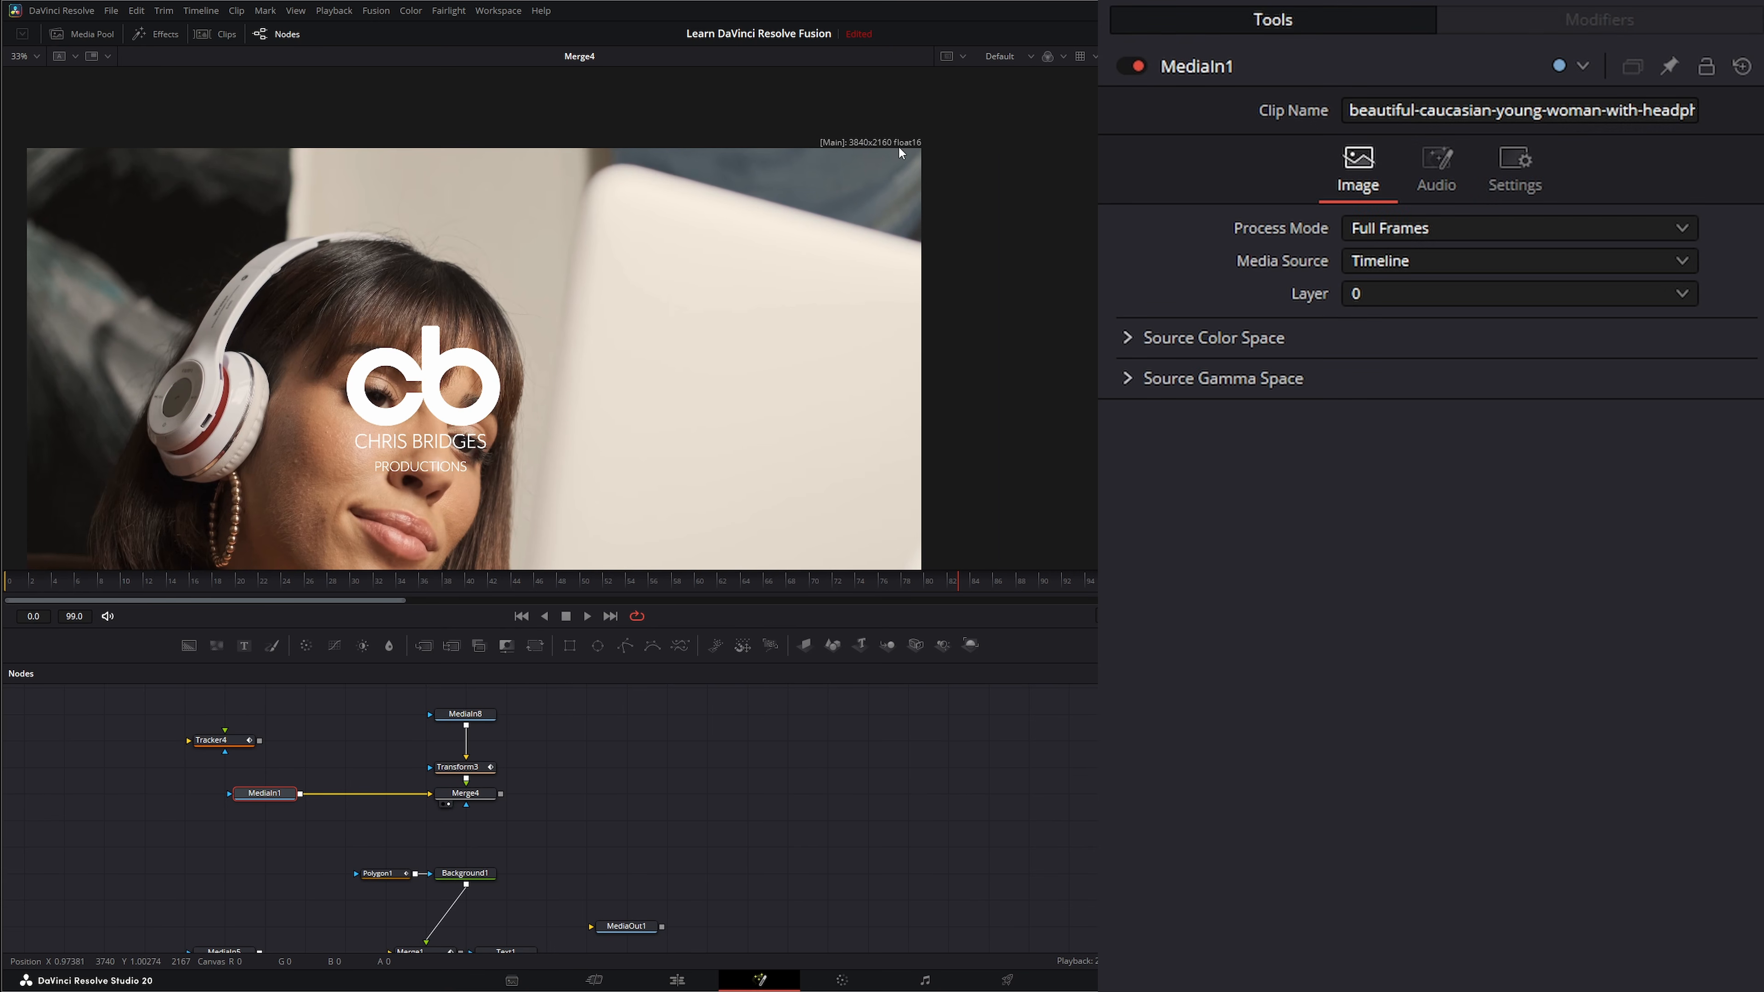
{"action": "left_click_drag", "start_coordinate": [386, 697], "coordinate": [581, 755]}
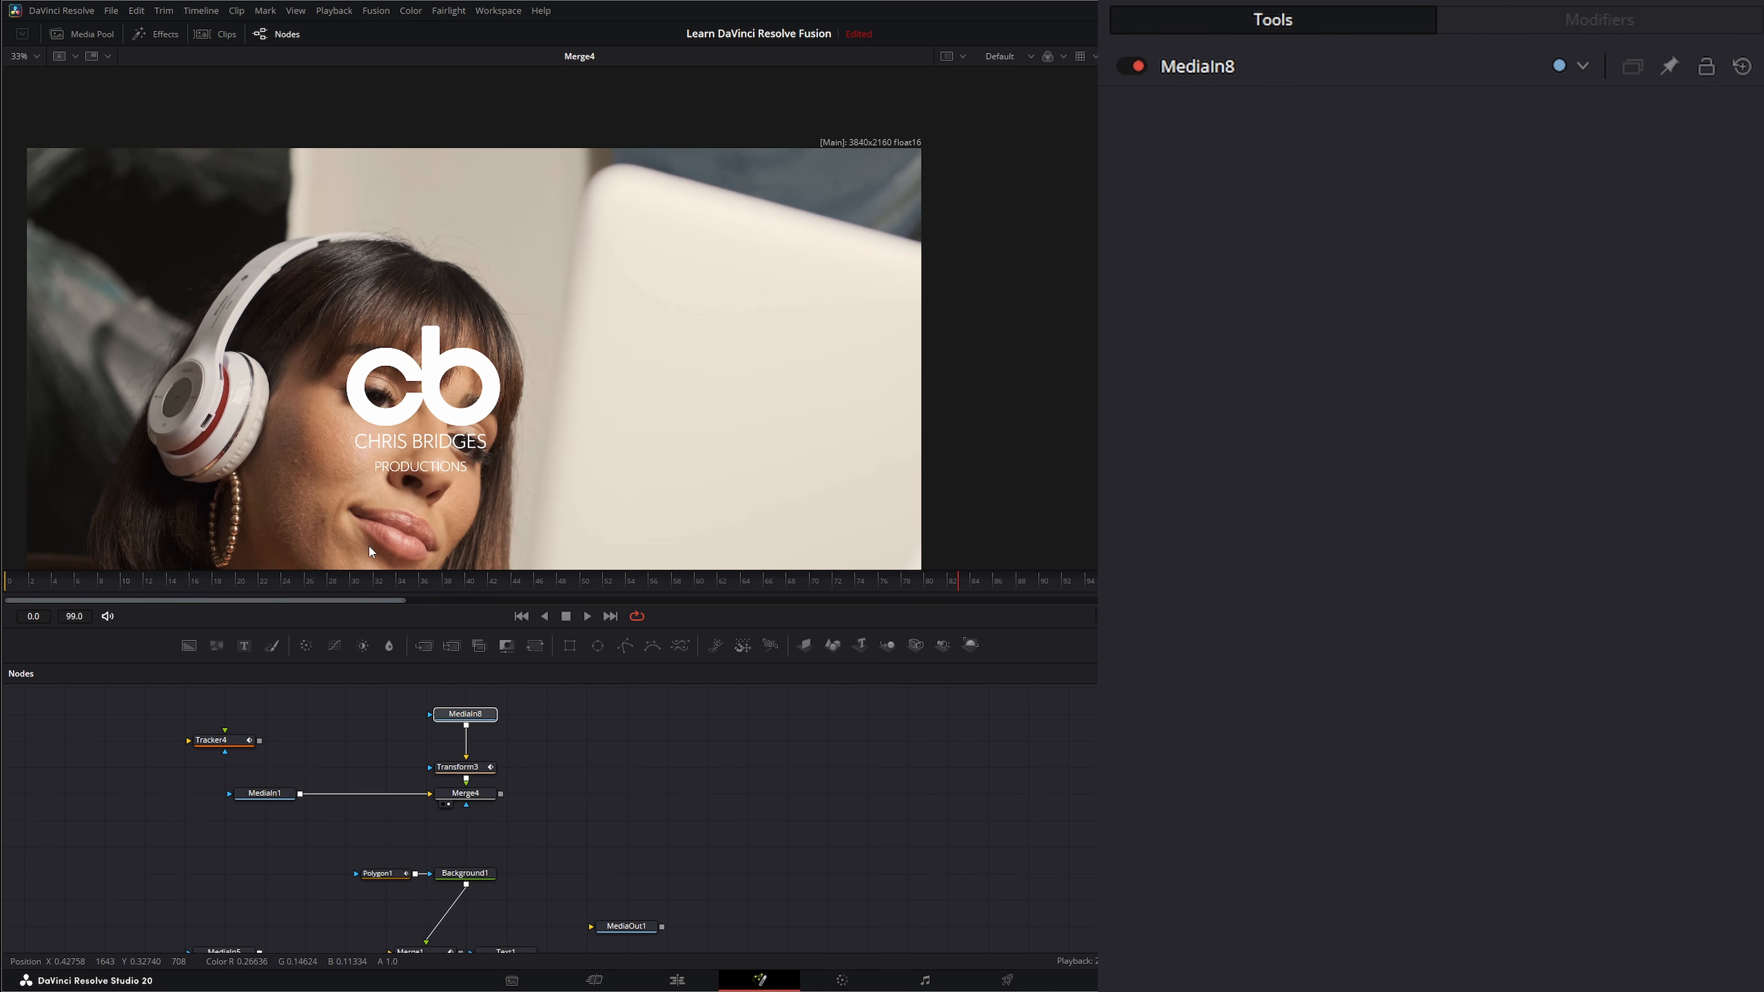
{"action": "left_click", "coordinate": [464, 793]}
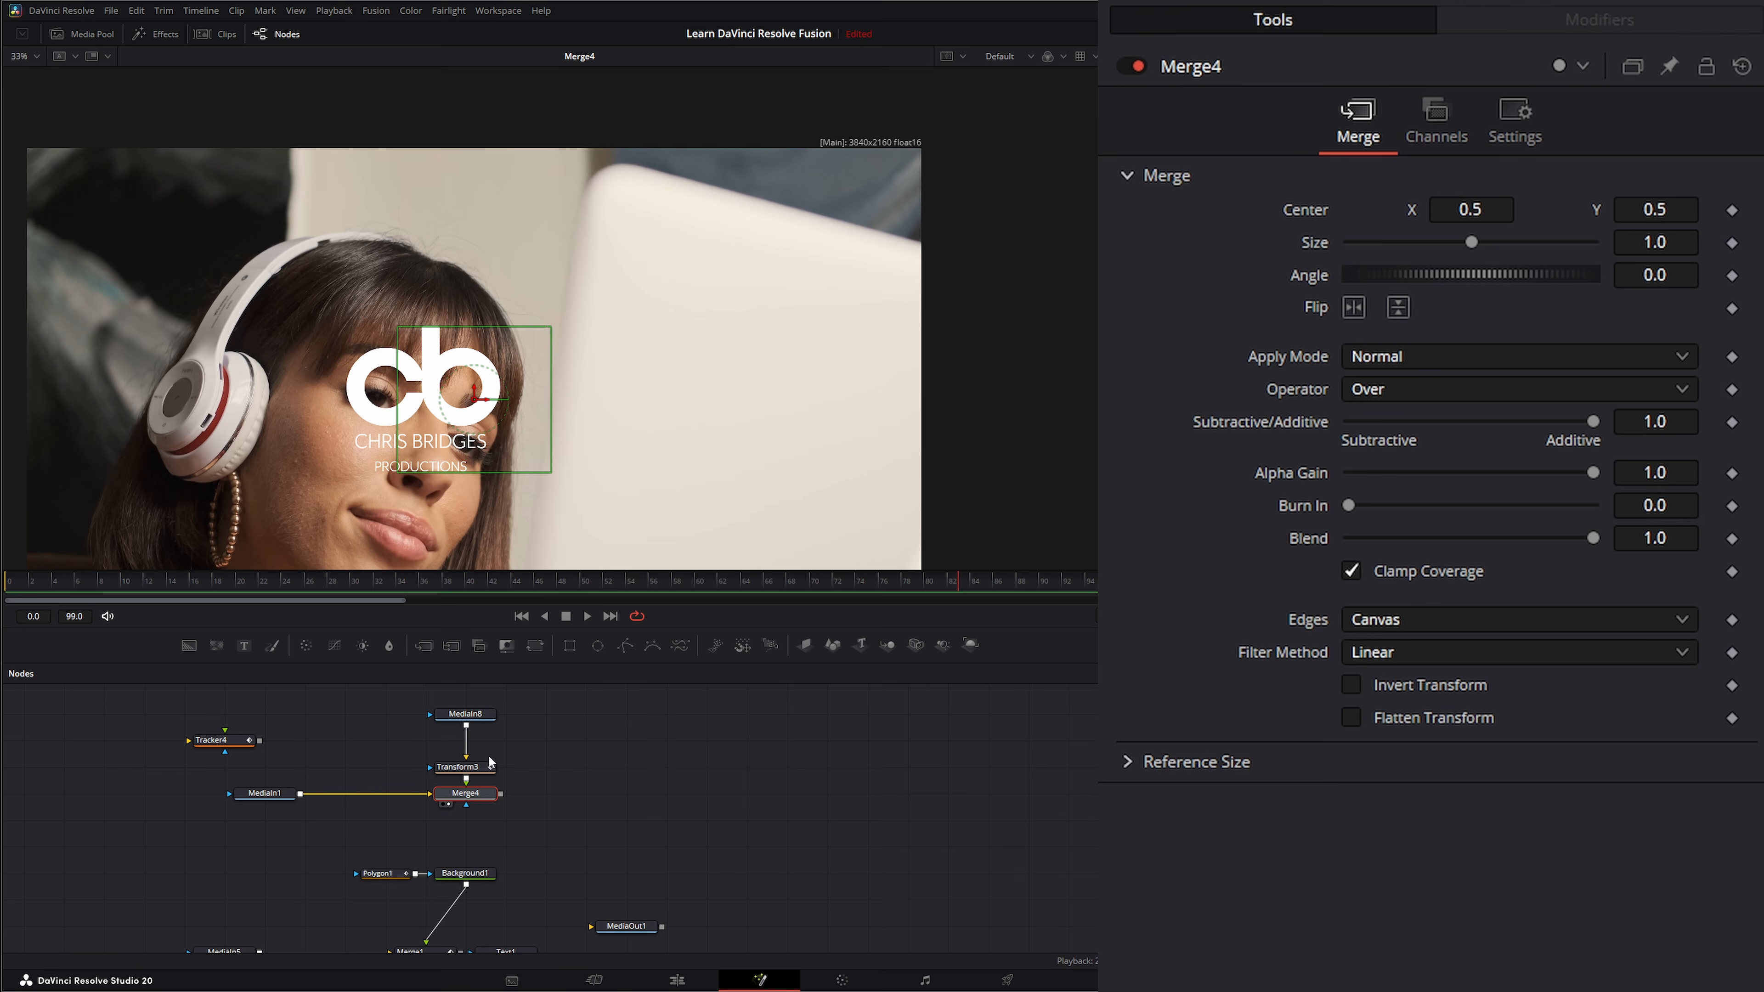
Add a Crop node directly after the CB Productions logo source, MediaIn8, ahead of Transform3.
{"action": "left_click", "coordinate": [462, 766]}
{"action": "left_click", "coordinate": [465, 713]}
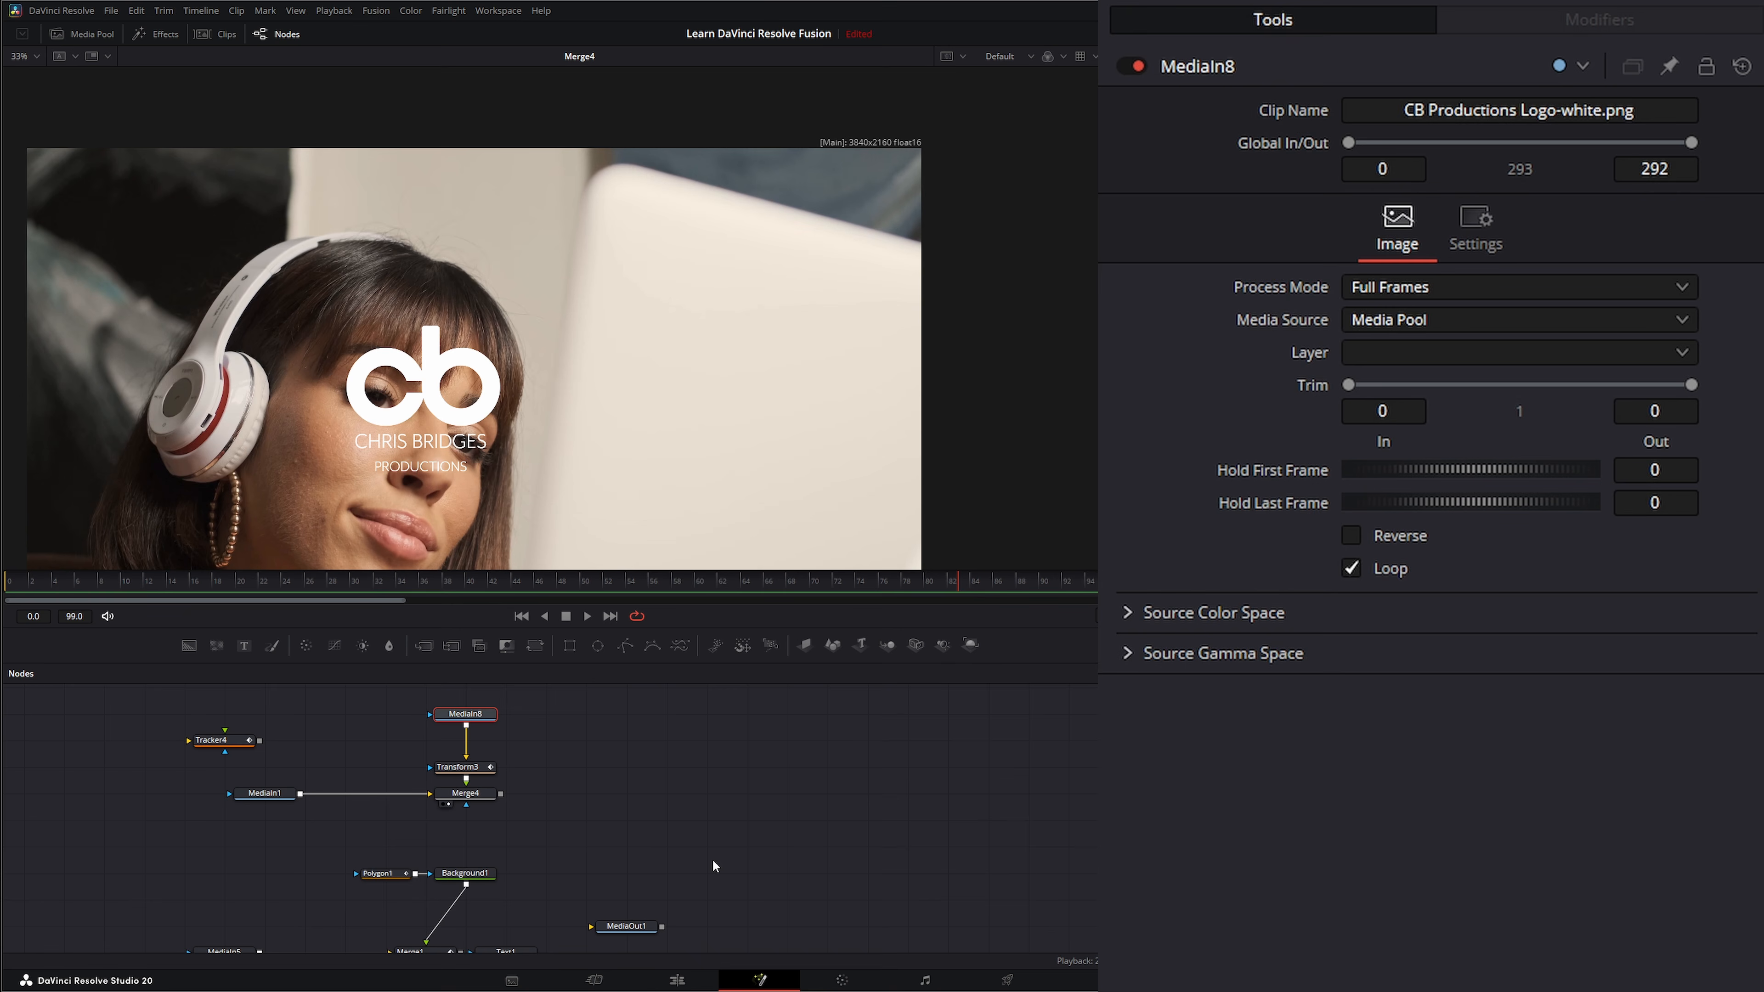
{"action": "key", "text": "shift+space"}
{"action": "type", "text": "tra"}
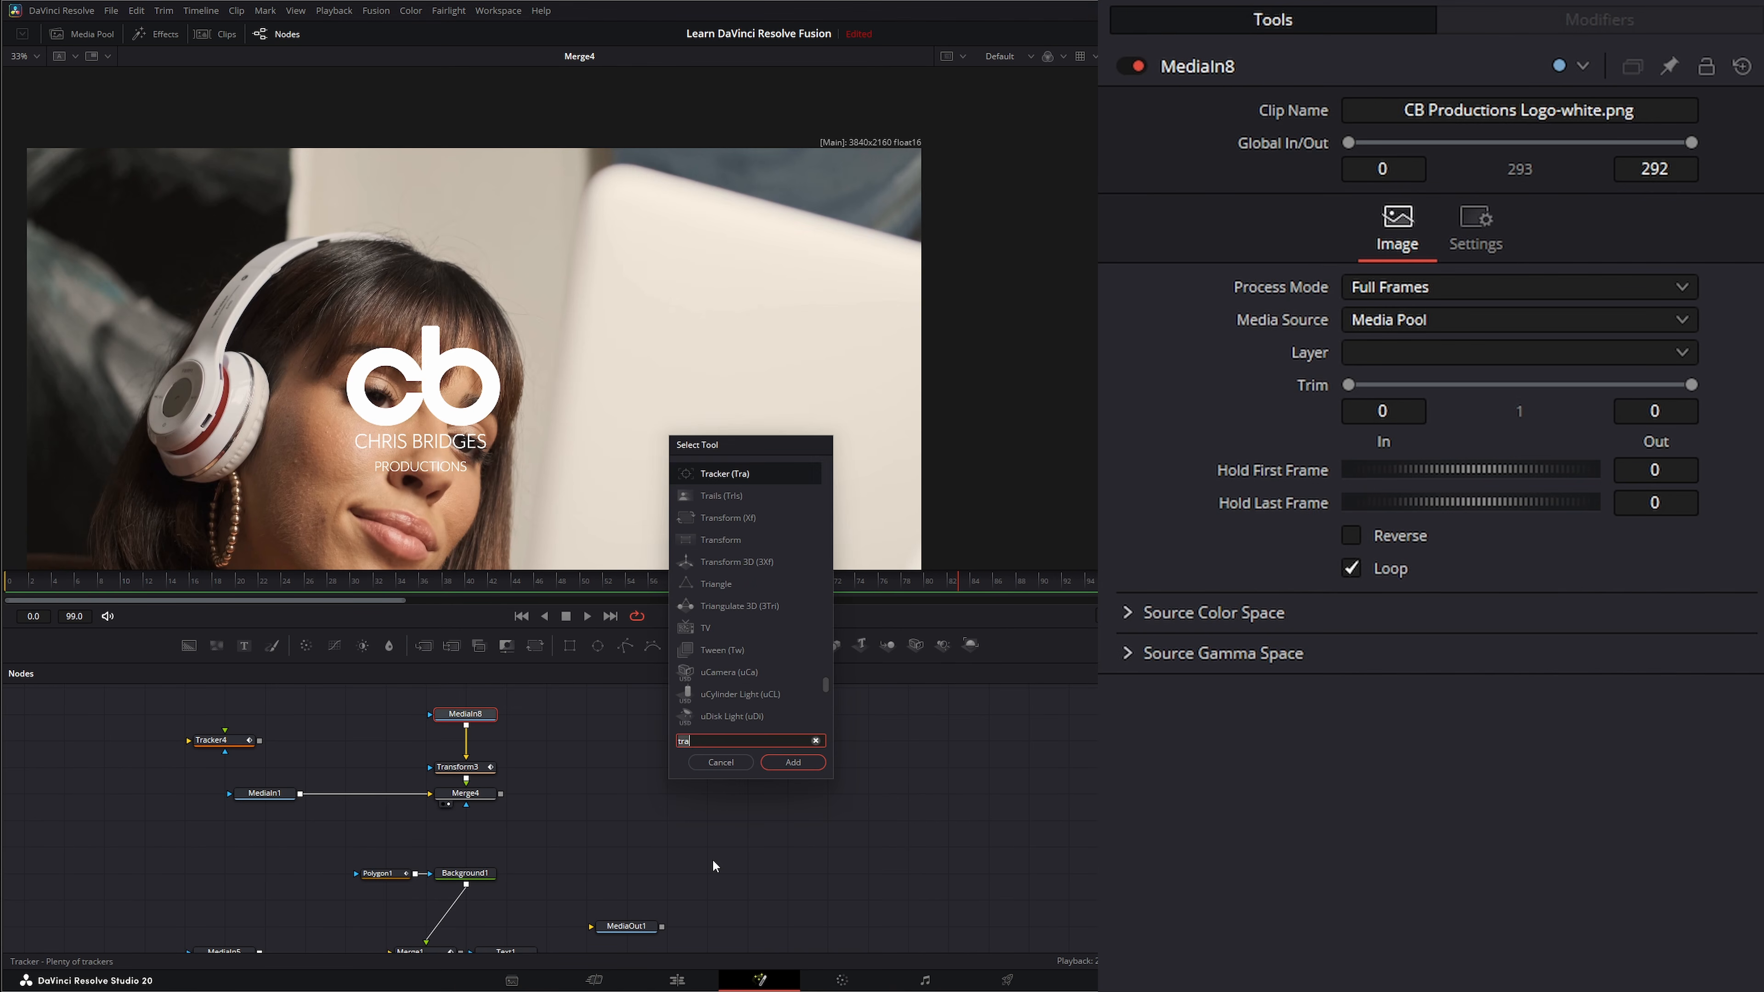
{"action": "key", "text": "BackSpace"}
{"action": "key", "text": "BackSpace"}
{"action": "key", "text": "BackSpace"}
{"action": "type", "text": "cr"}
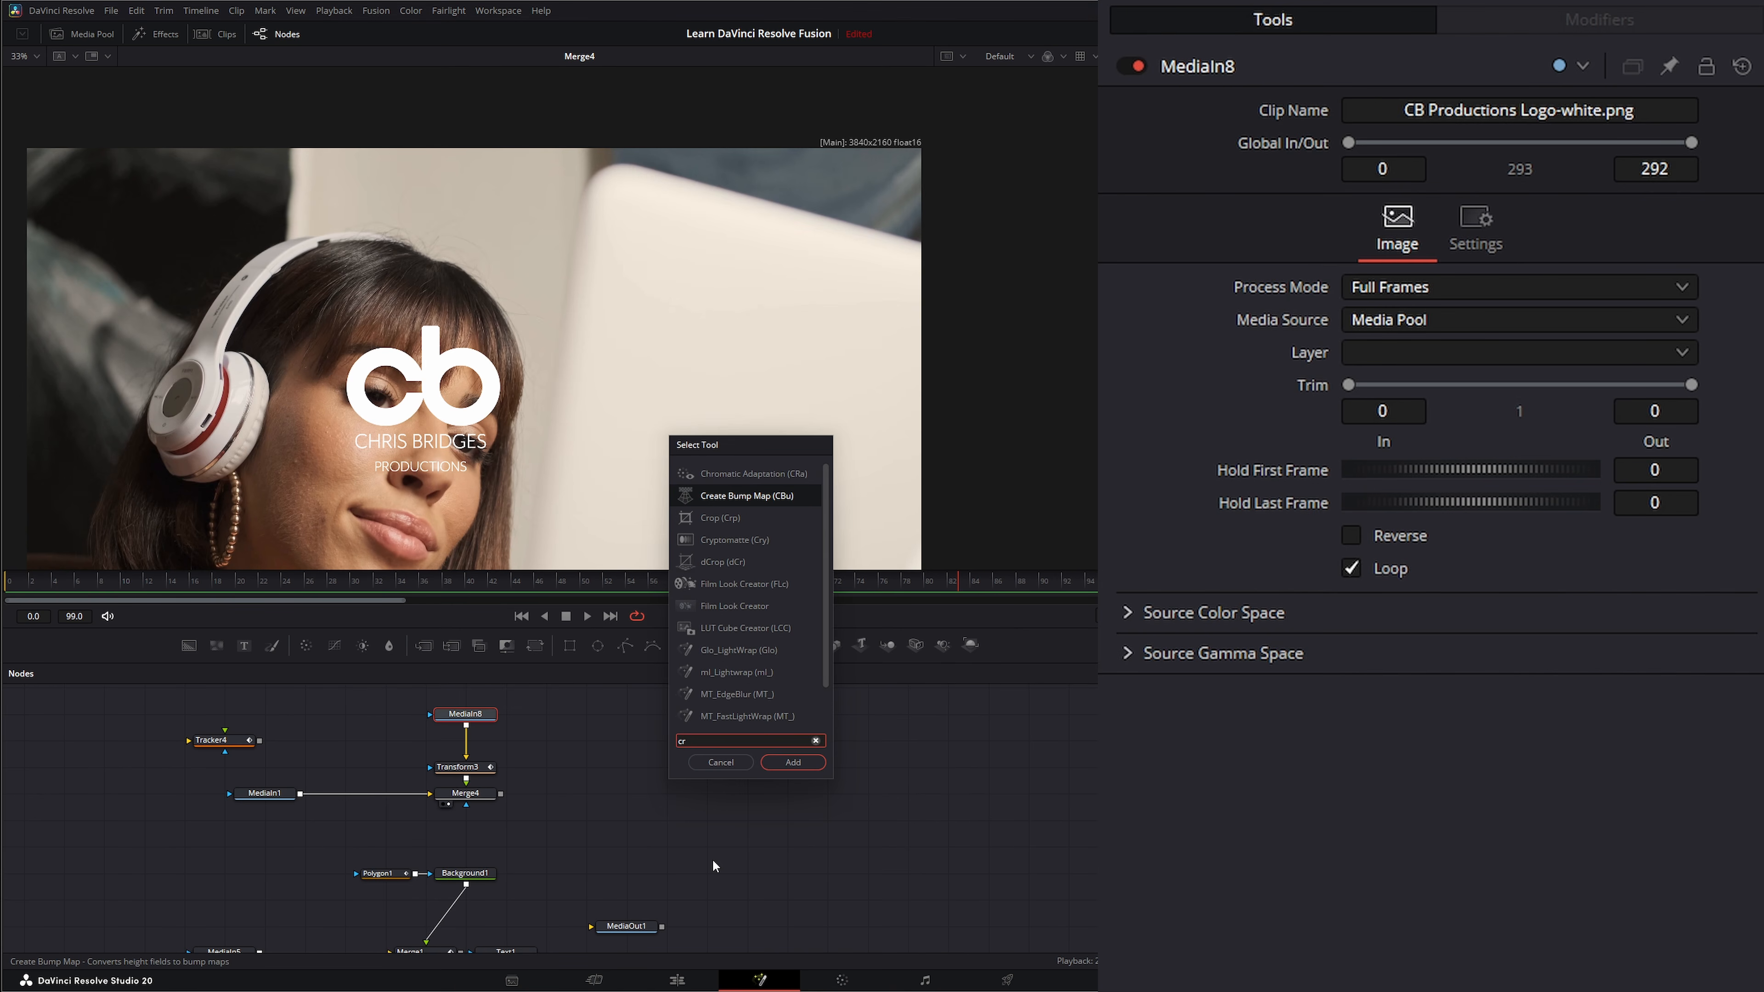
{"action": "type", "text": "op"}
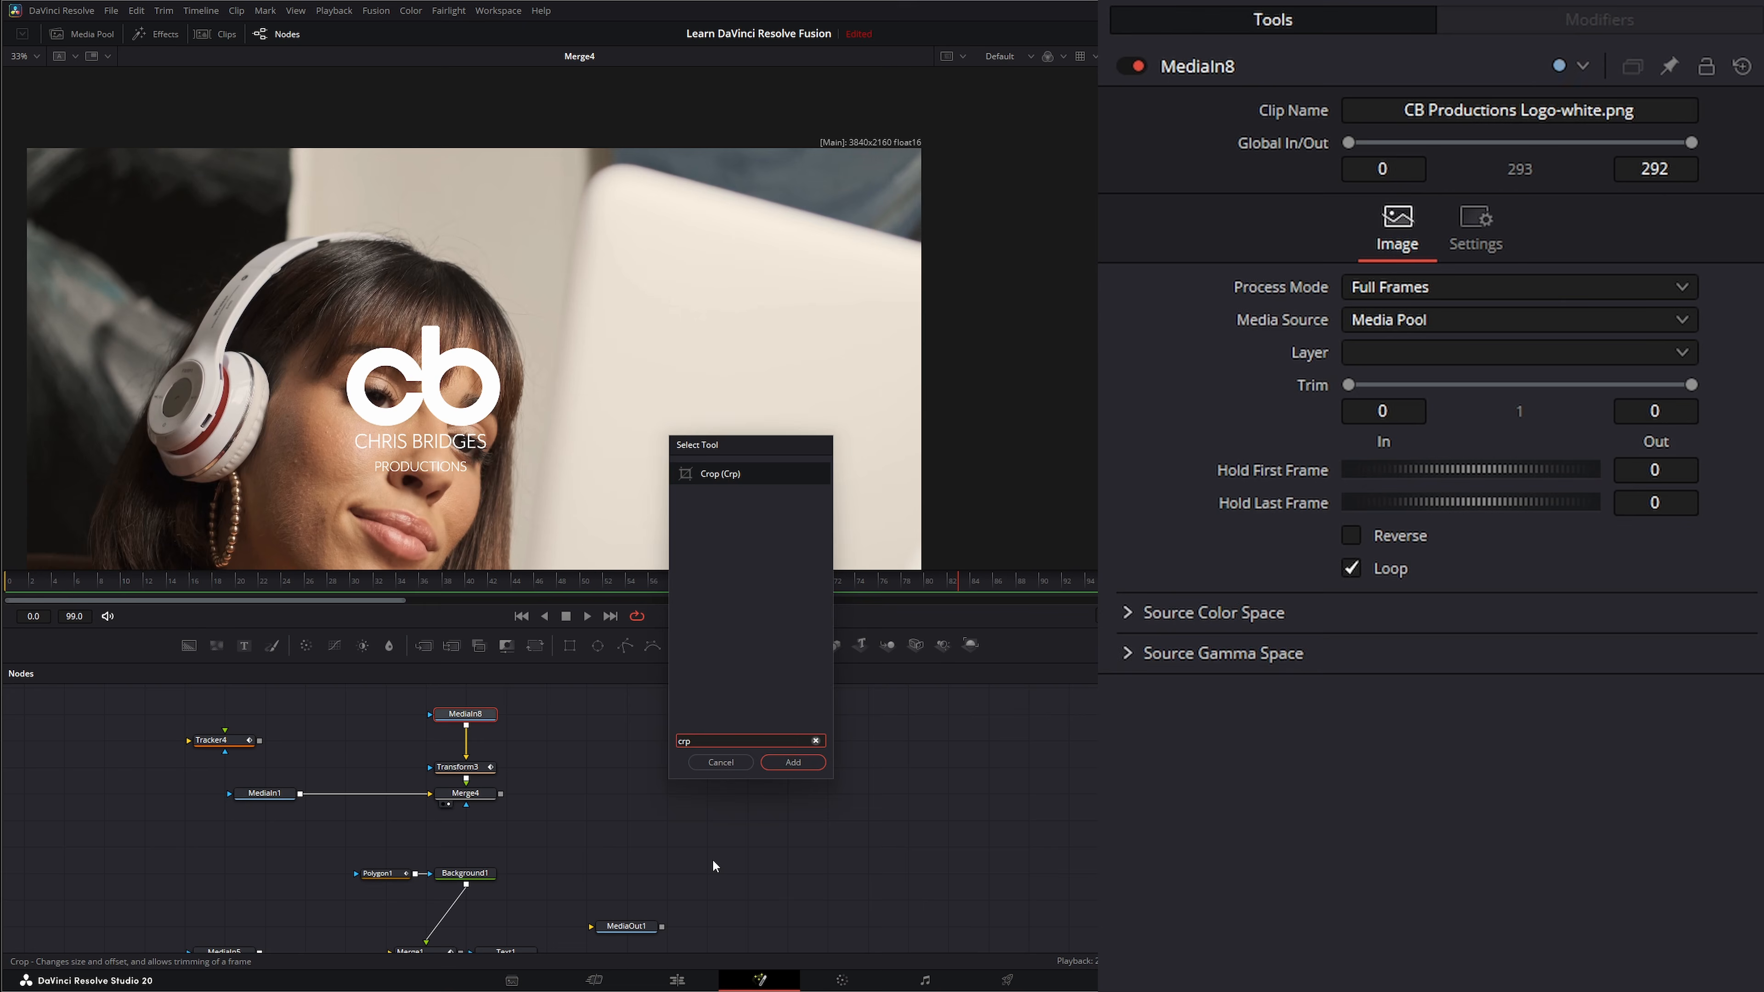
{"action": "key", "text": "Return"}
Fit the composite to the viewer and reset Transform3's center to X 0.5, Y 0.5.
{"action": "left_click", "coordinate": [24, 56]}
{"action": "left_click", "coordinate": [31, 82]}
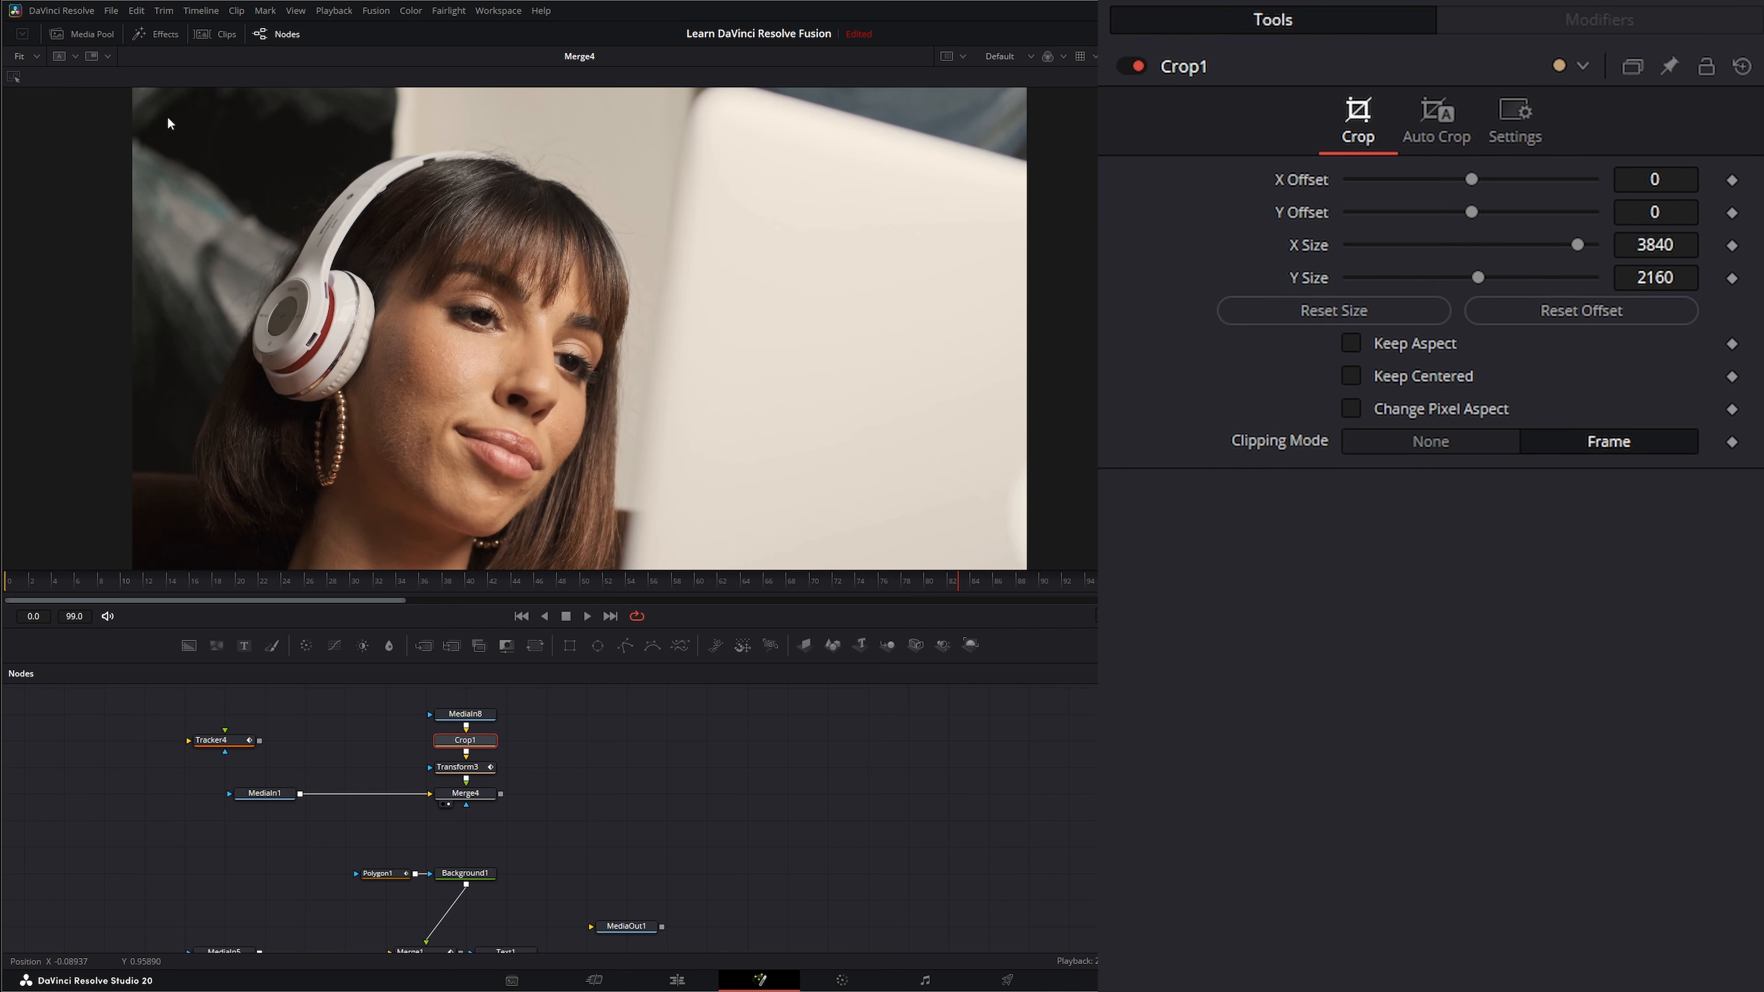
{"action": "left_click", "coordinate": [467, 769]}
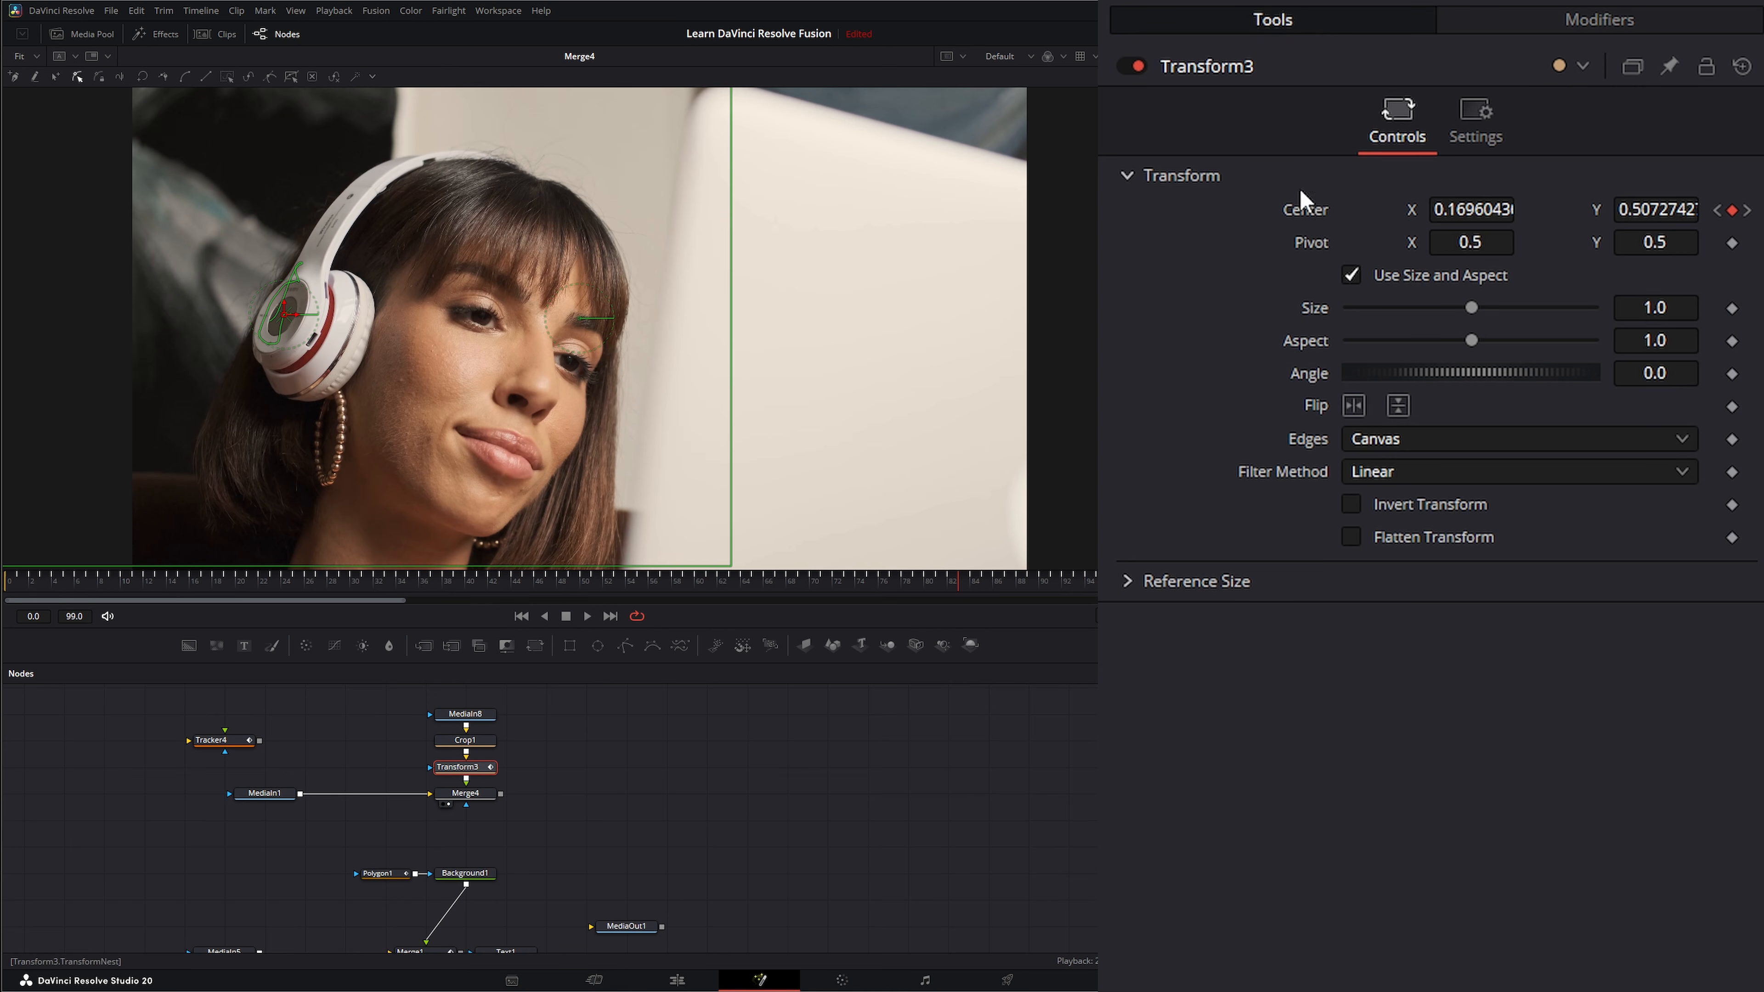
{"action": "double_click", "coordinate": [1301, 209]}
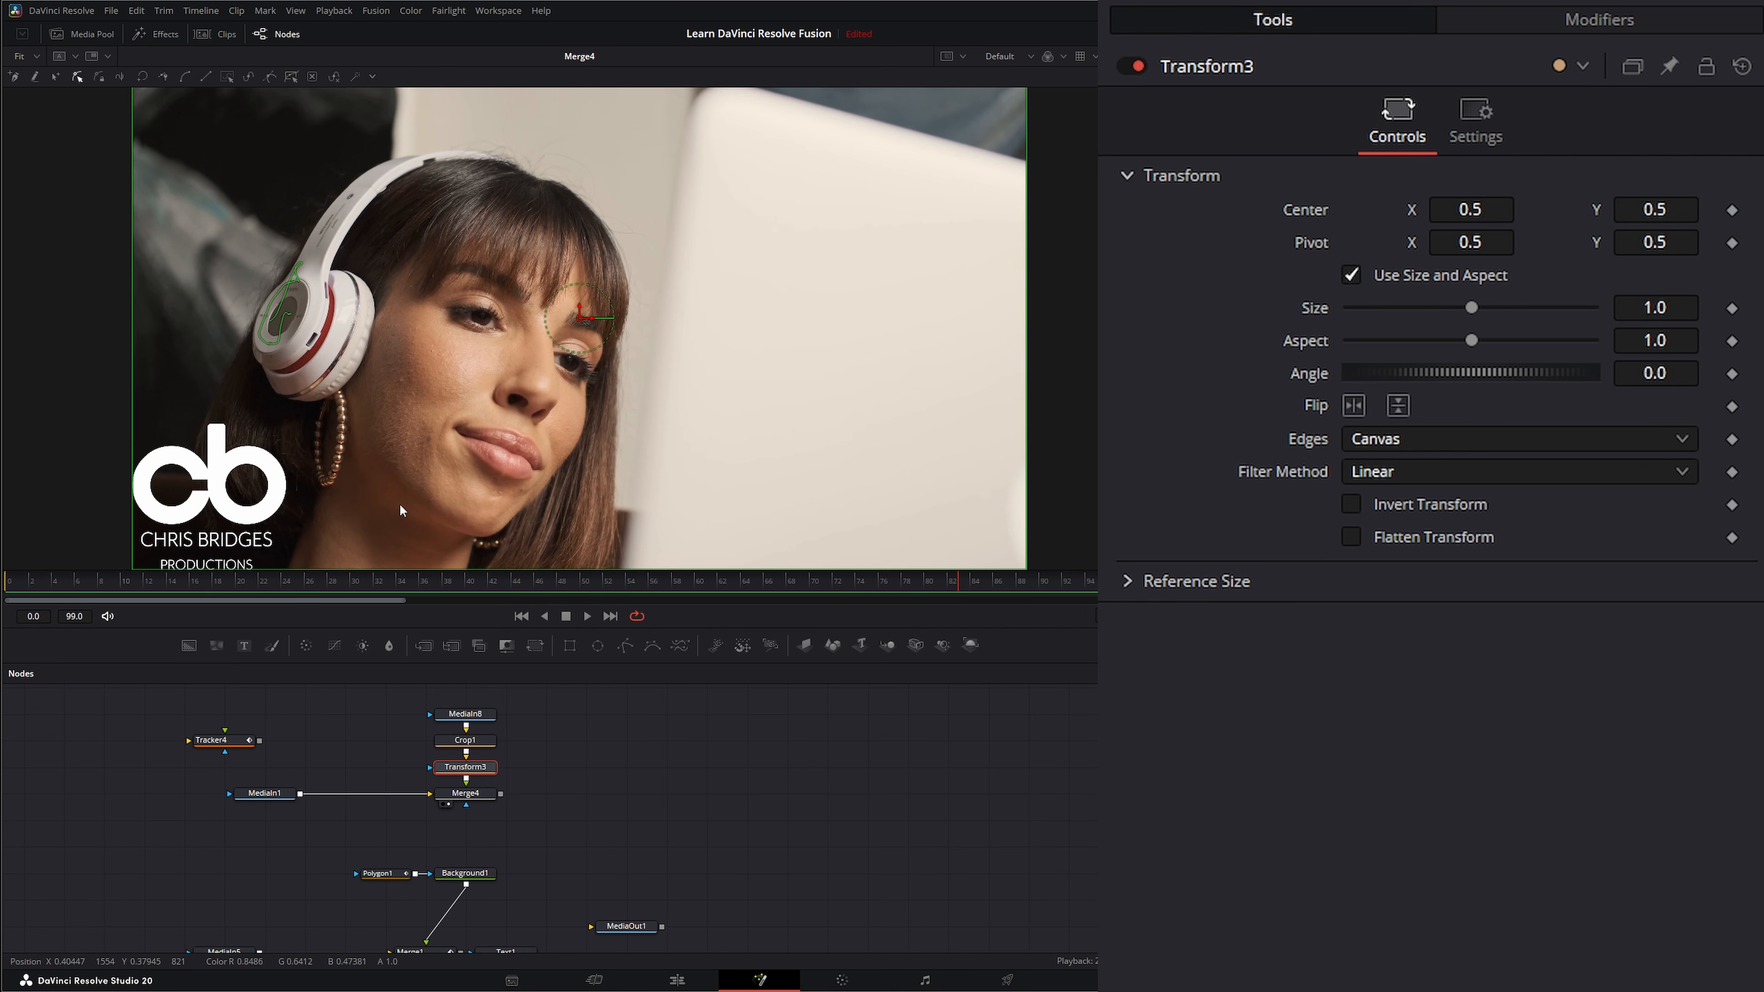
Turn on Keep Centered for the Crop1 node so the logo sits in the middle of the 3840 × 2160 frame.
{"action": "left_click", "coordinate": [570, 796]}
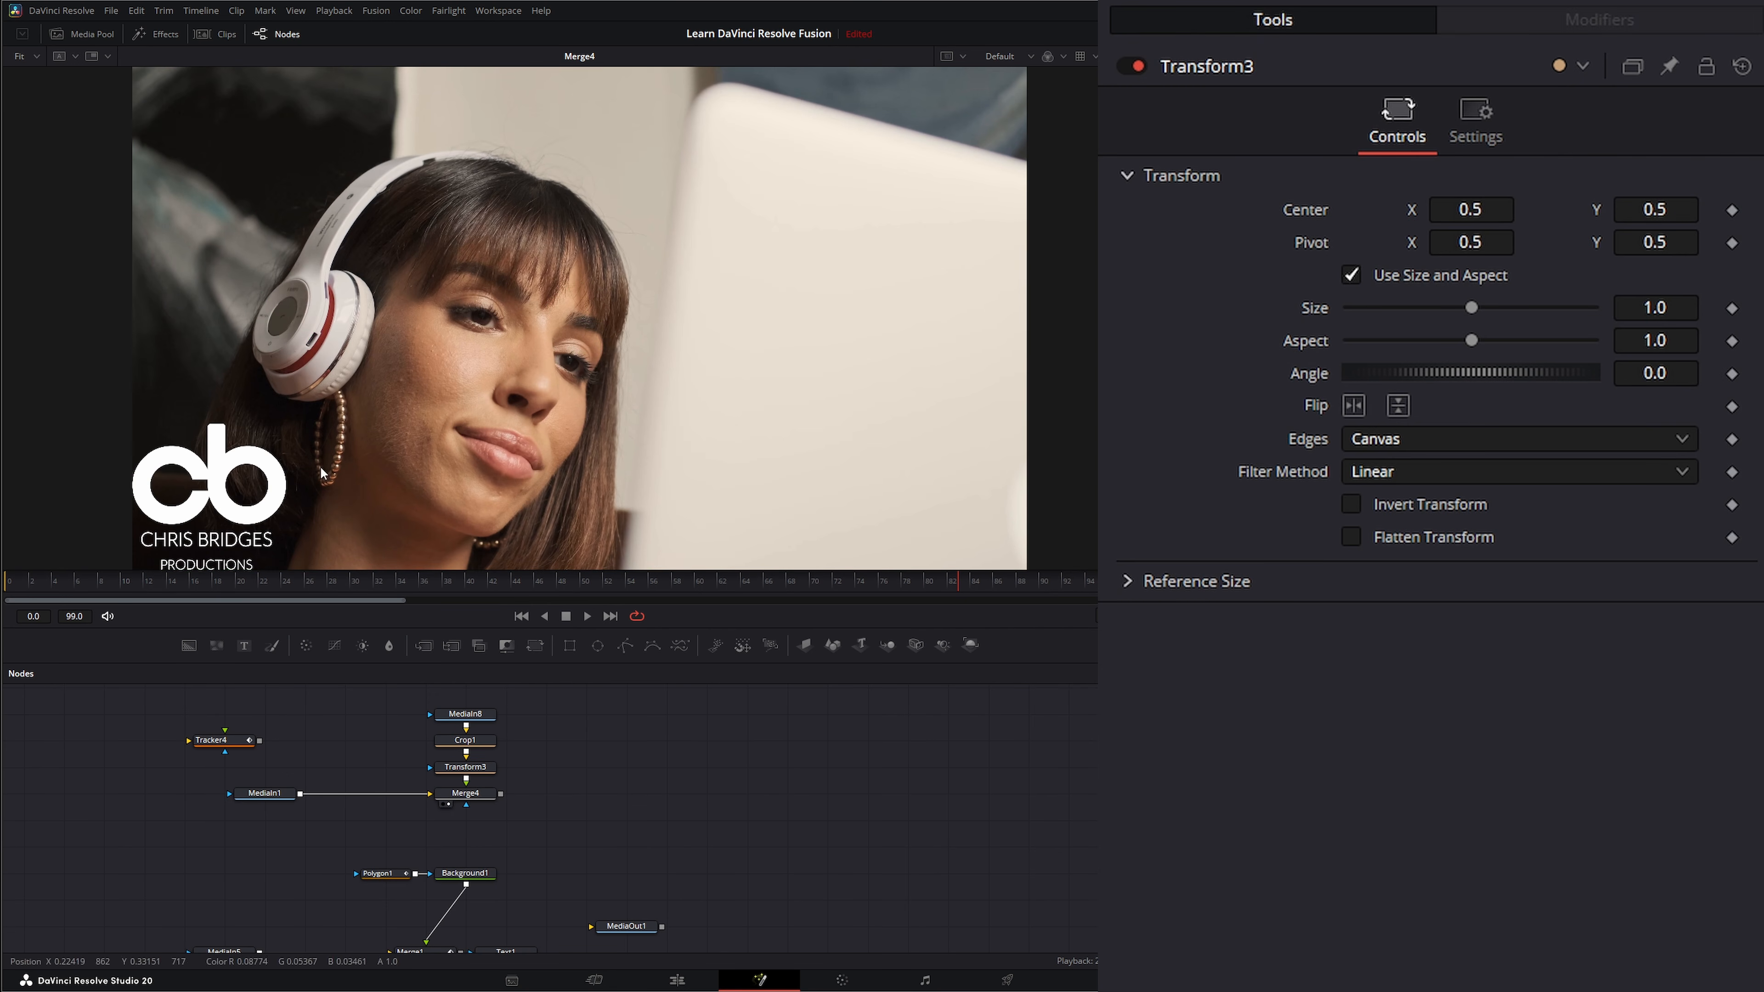
{"action": "left_click", "coordinate": [474, 742]}
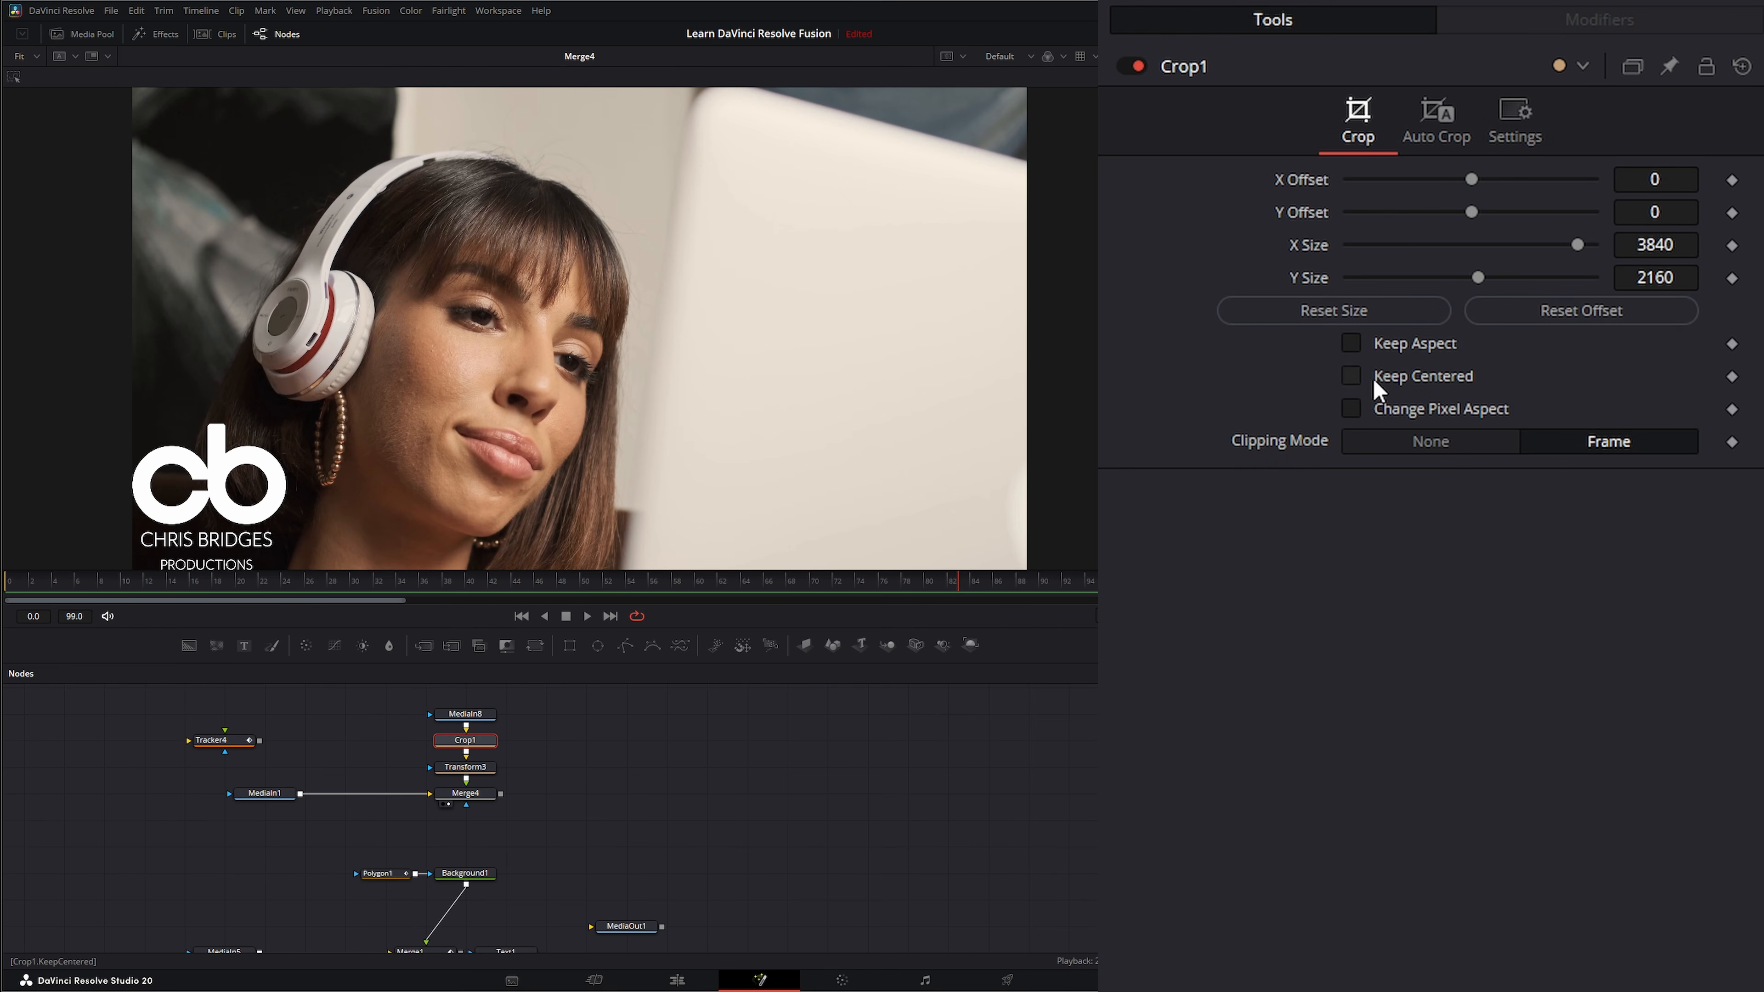
{"action": "left_click", "coordinate": [1352, 377]}
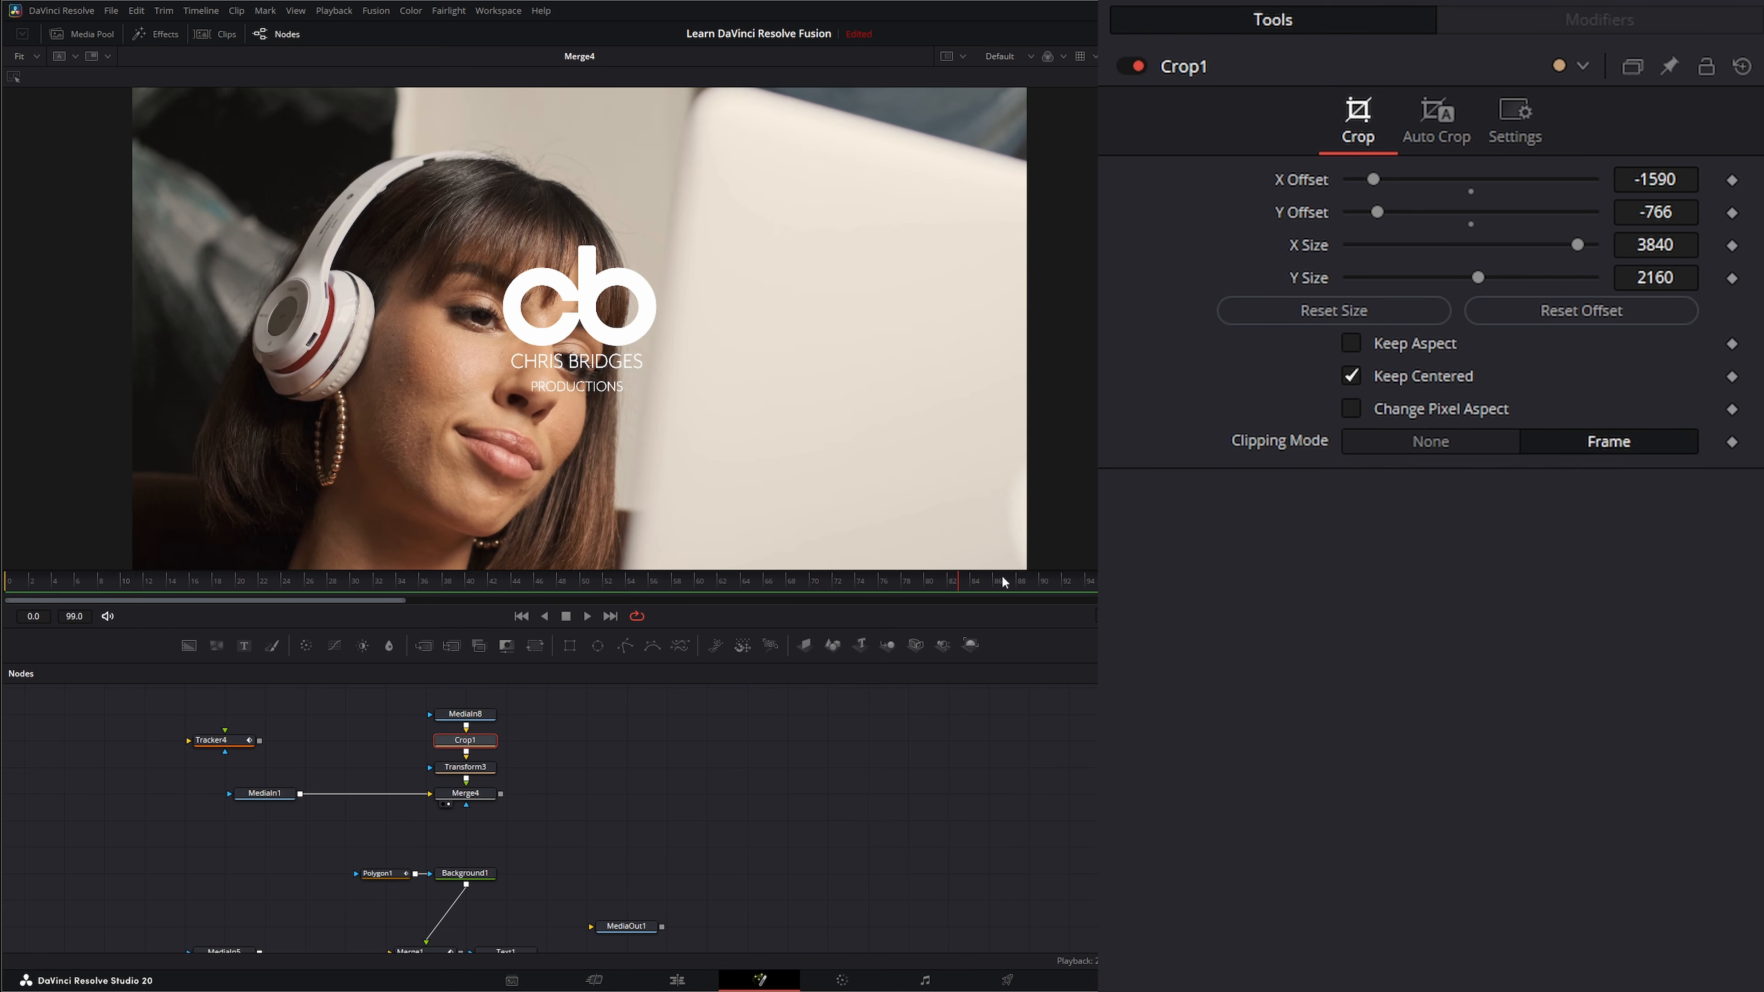
Connect Transform3's center to Tracker4IntelliTrack1Path so the logo follows the headphones.
{"action": "left_click", "coordinate": [446, 763]}
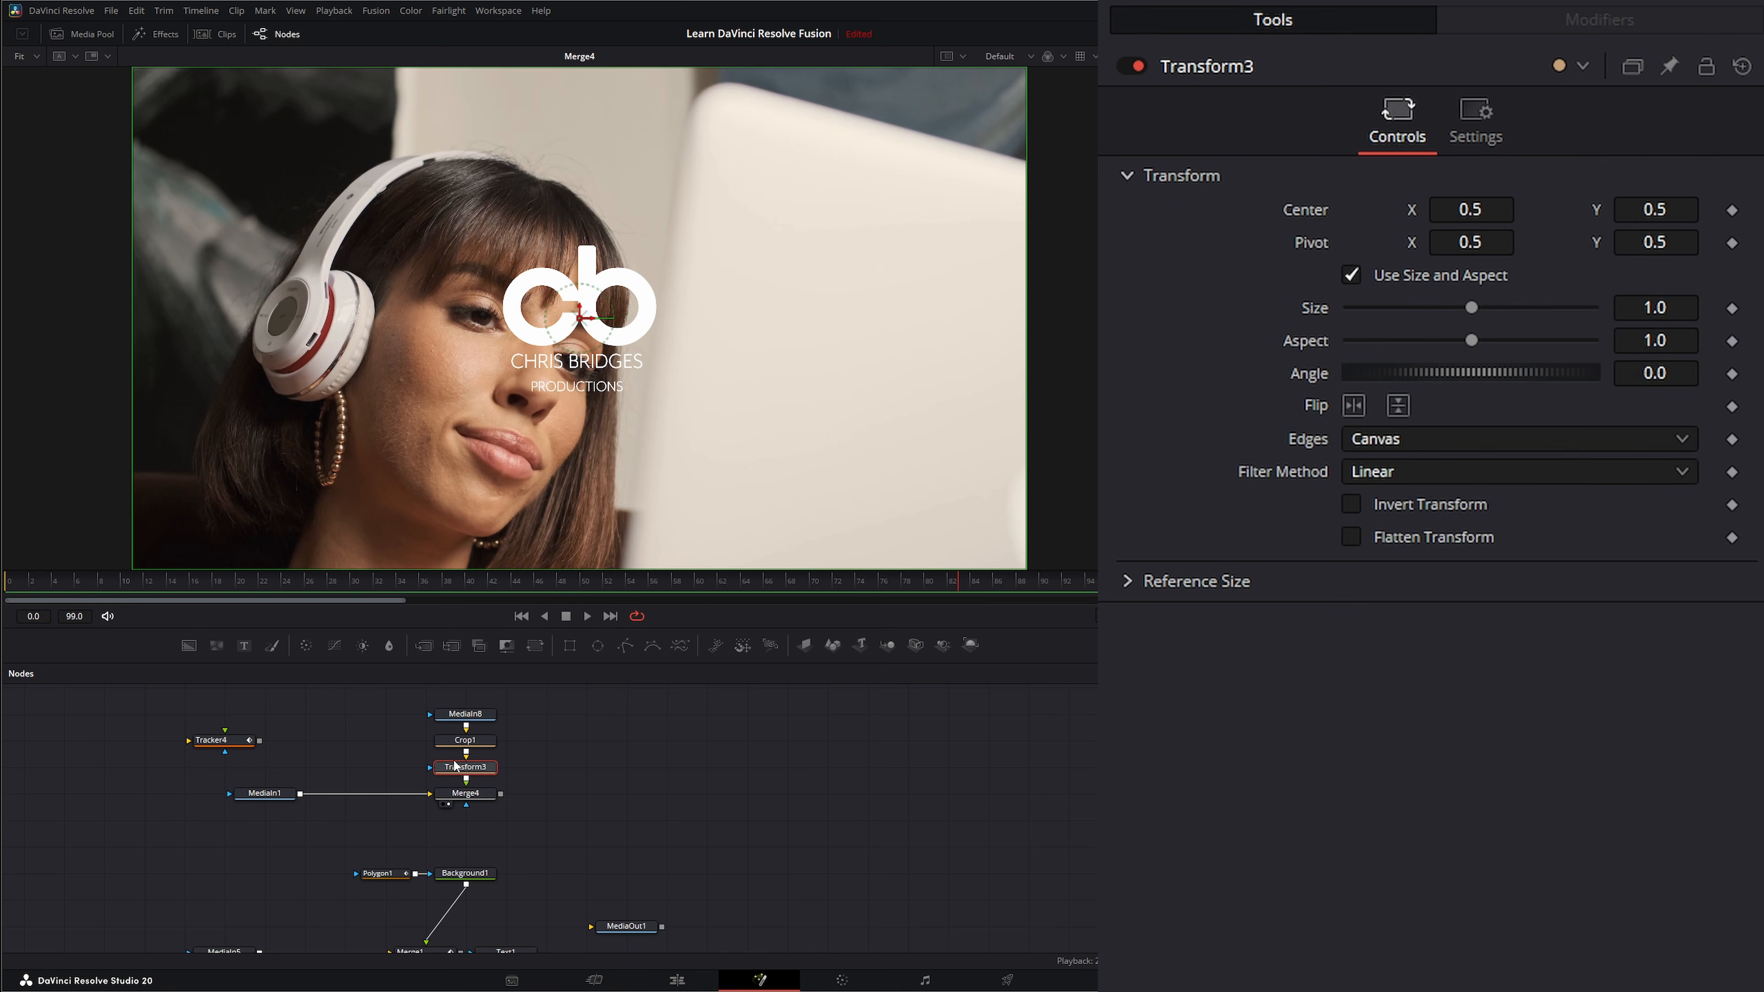
{"action": "right_click", "coordinate": [1296, 209]}
{"action": "mouse_move", "coordinate": [1402, 368]}
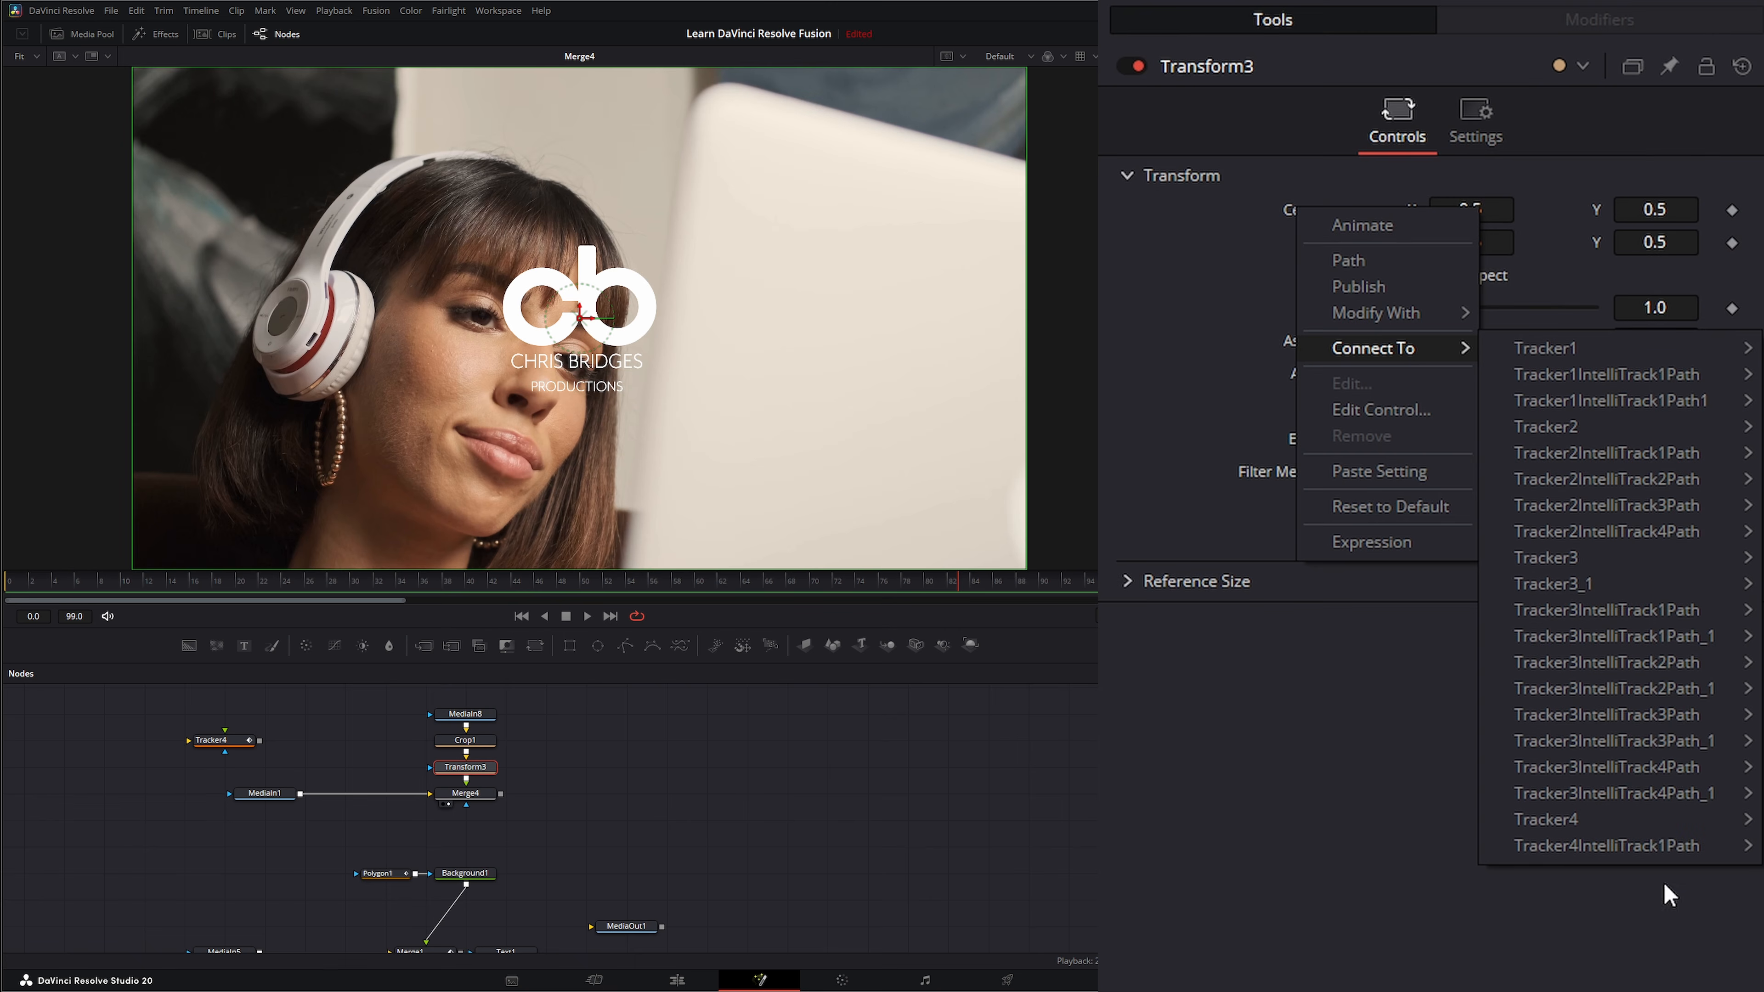
{"action": "left_click", "coordinate": [1631, 844]}
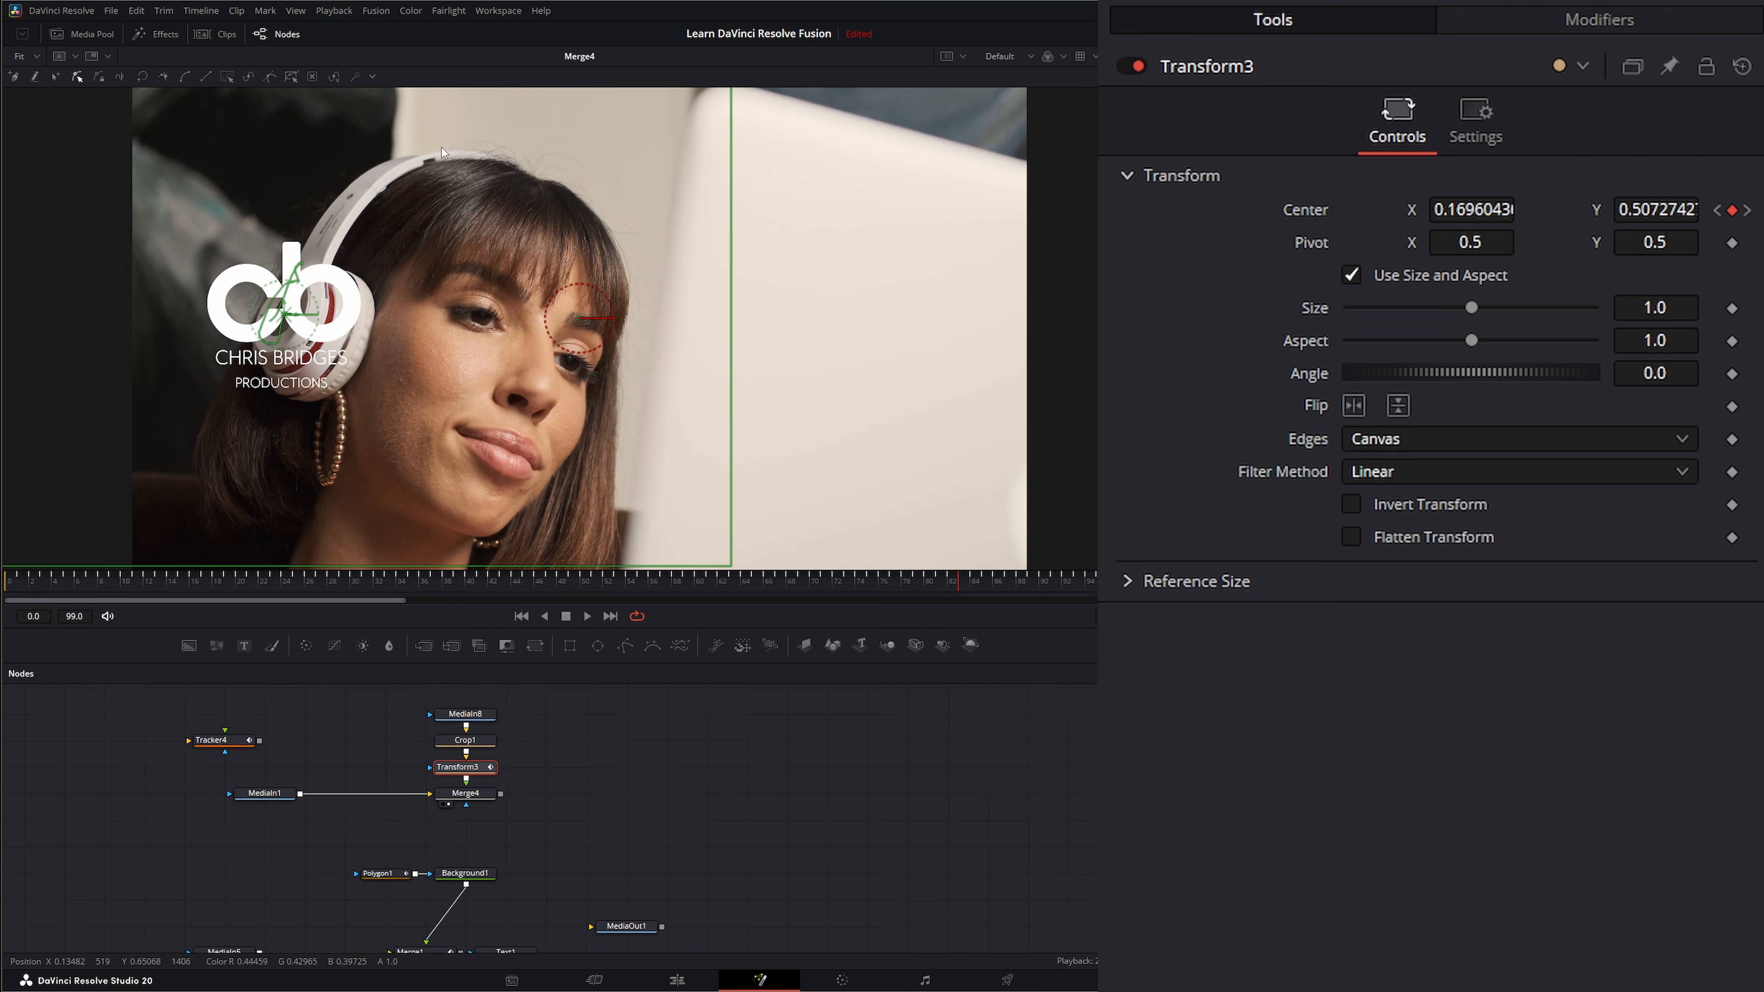
Play the composite to check the logo's movement on the headphones, and select the Tracker4 and MediaIn1 nodes.
{"action": "left_click", "coordinate": [587, 616]}
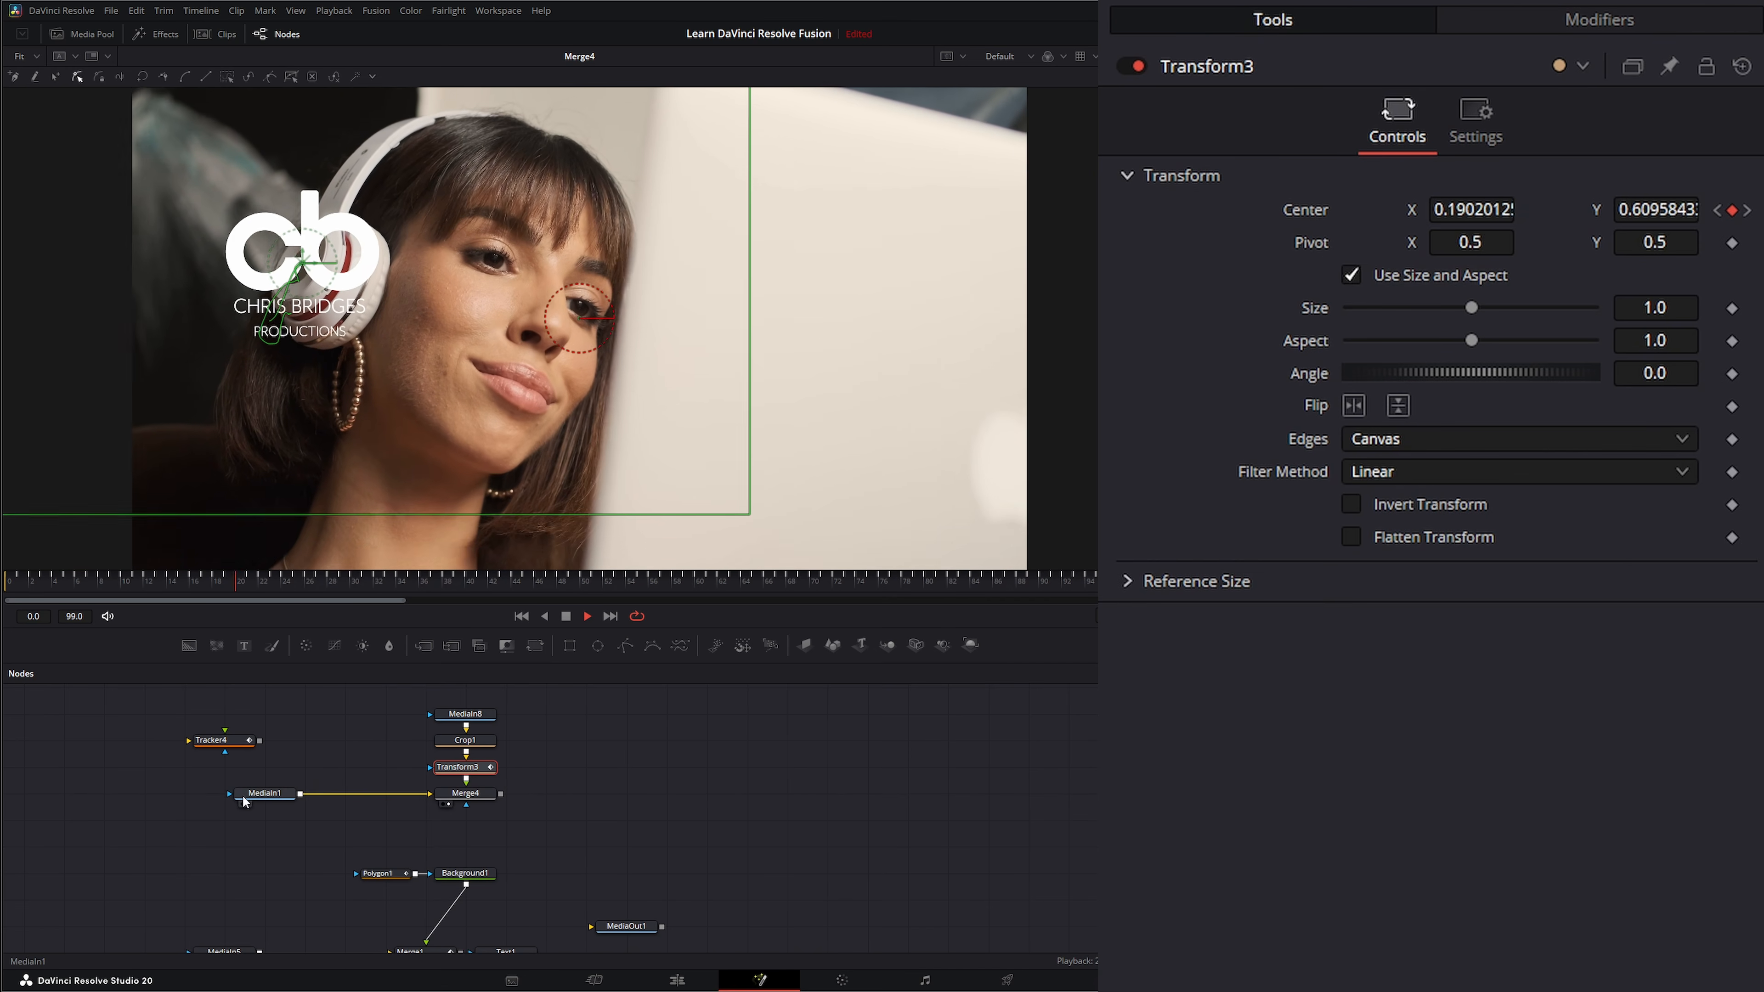
{"action": "left_click_drag", "start_coordinate": [160, 720], "coordinate": [274, 839]}
{"action": "key", "text": "space"}
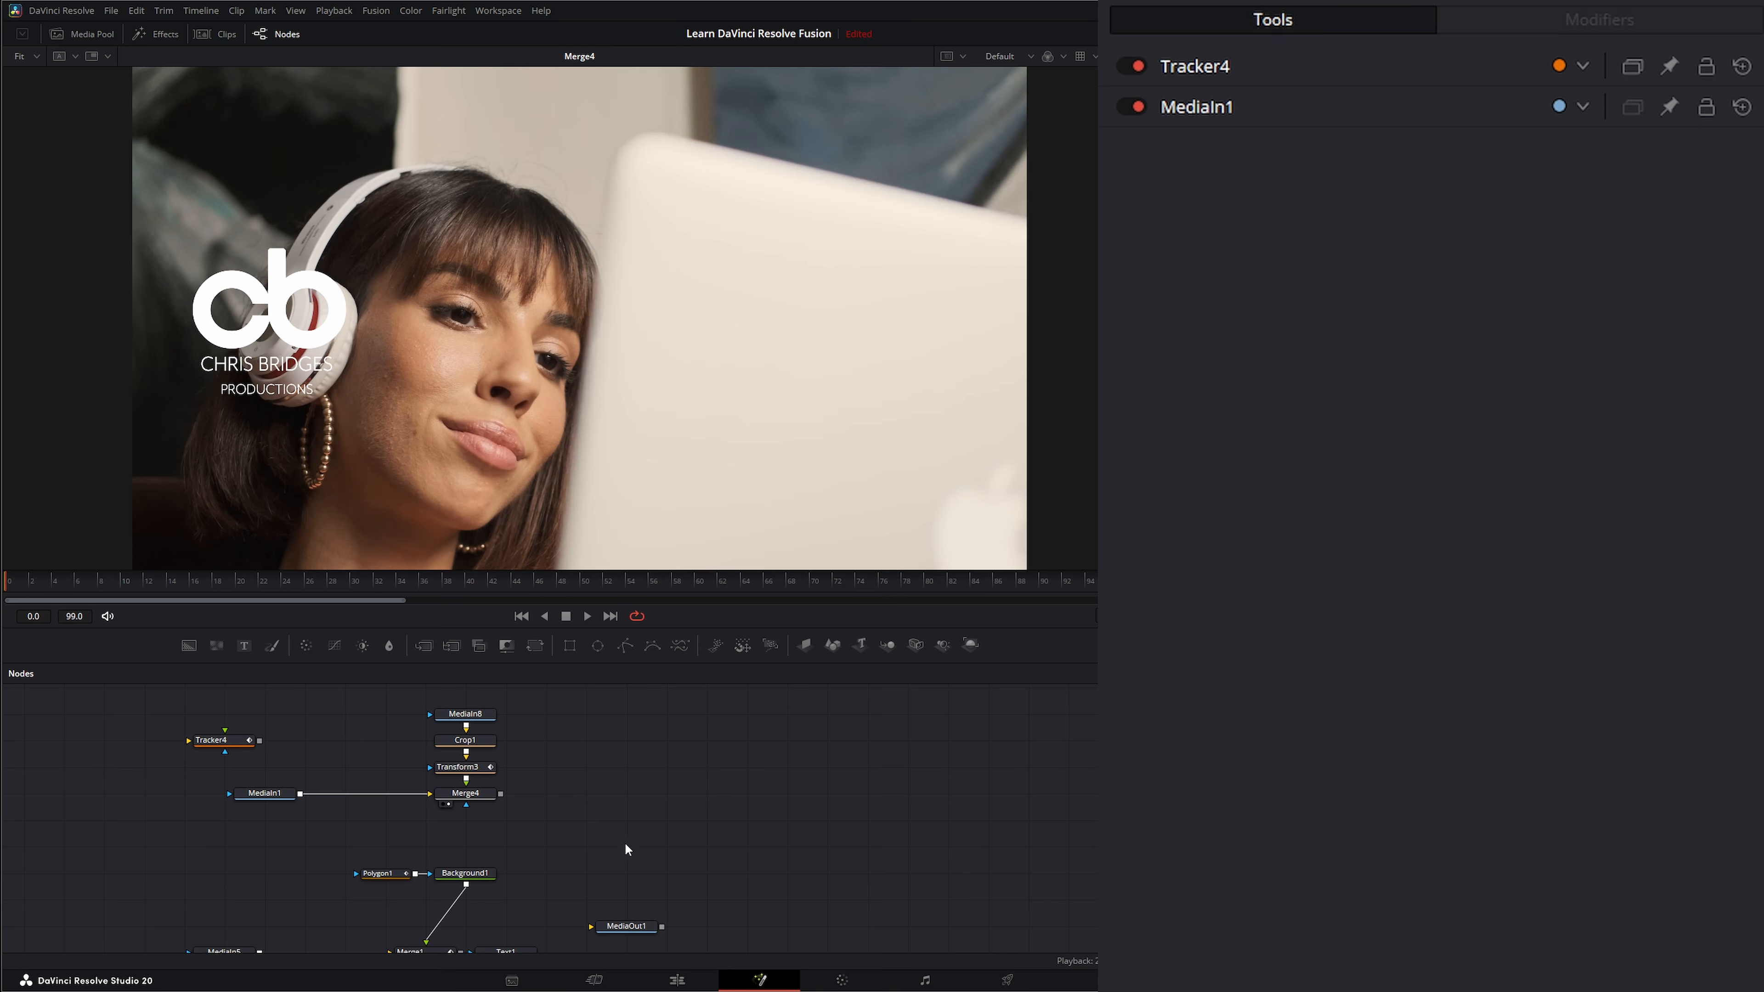
Review the node graph's other tracking setups, from the text and stabilization branches to the corner-pin and paint branches.
{"action": "scroll", "coordinate": [733, 880], "scroll_direction": "down", "scroll_amount": 10}
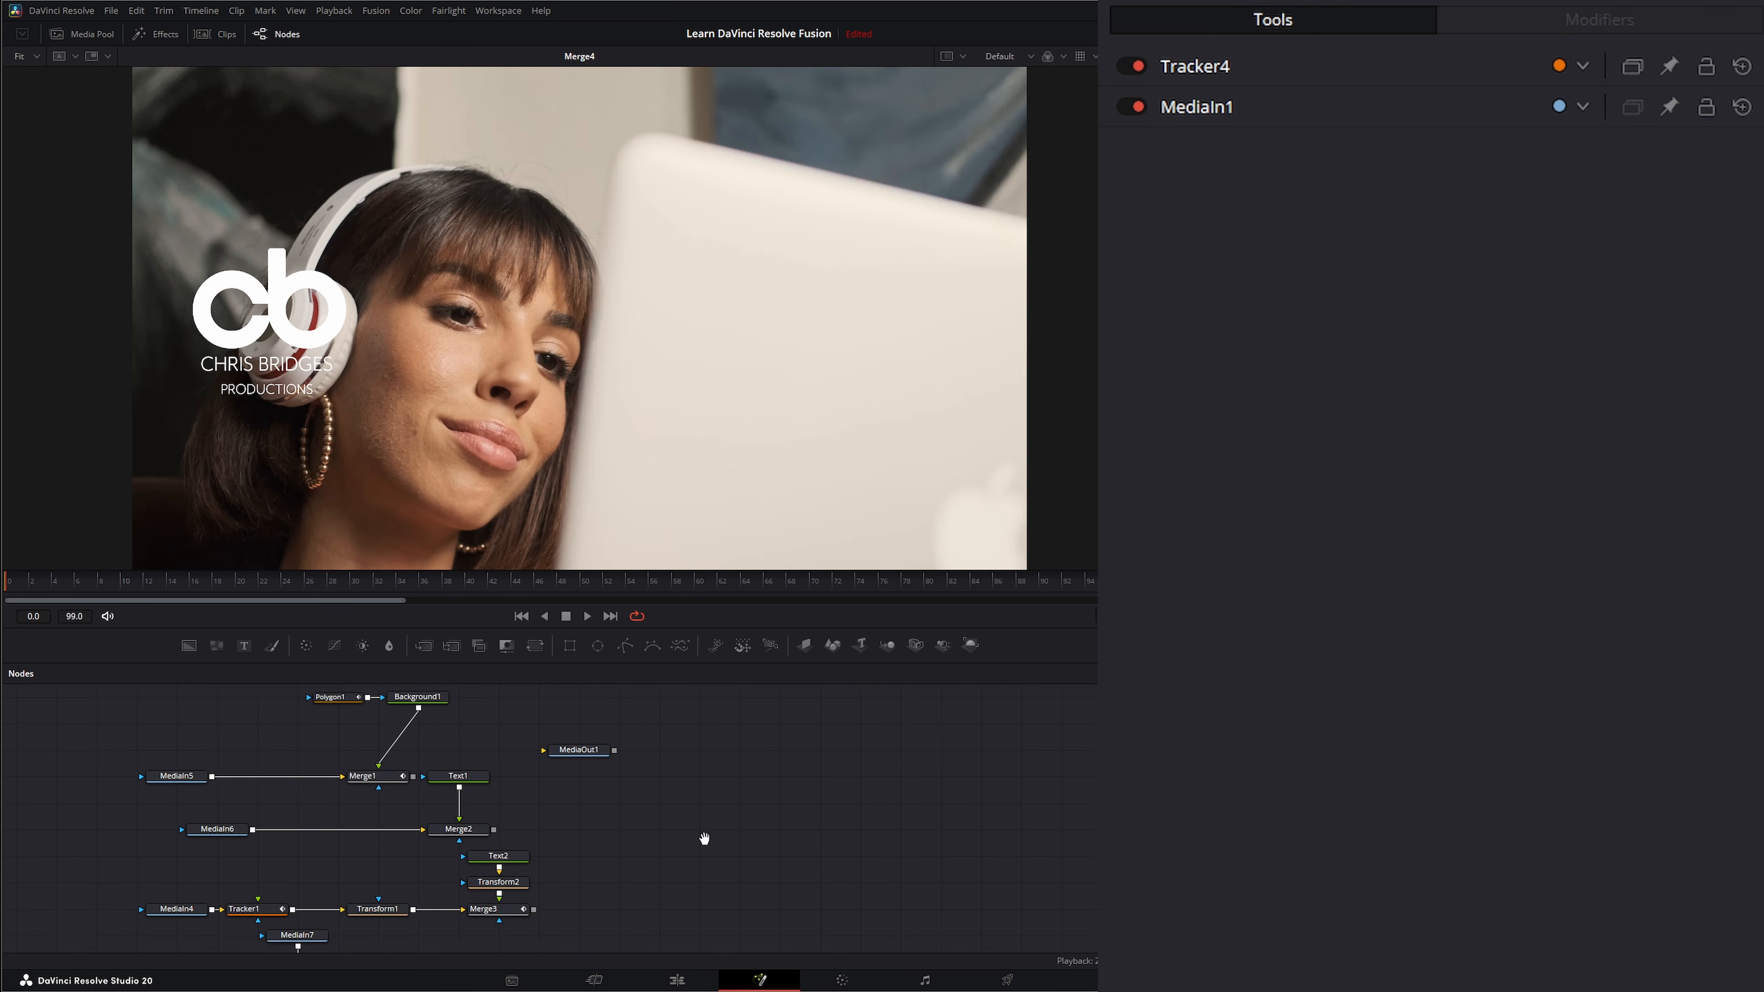
{"action": "scroll", "coordinate": [724, 874], "scroll_direction": "up", "scroll_amount": 8}
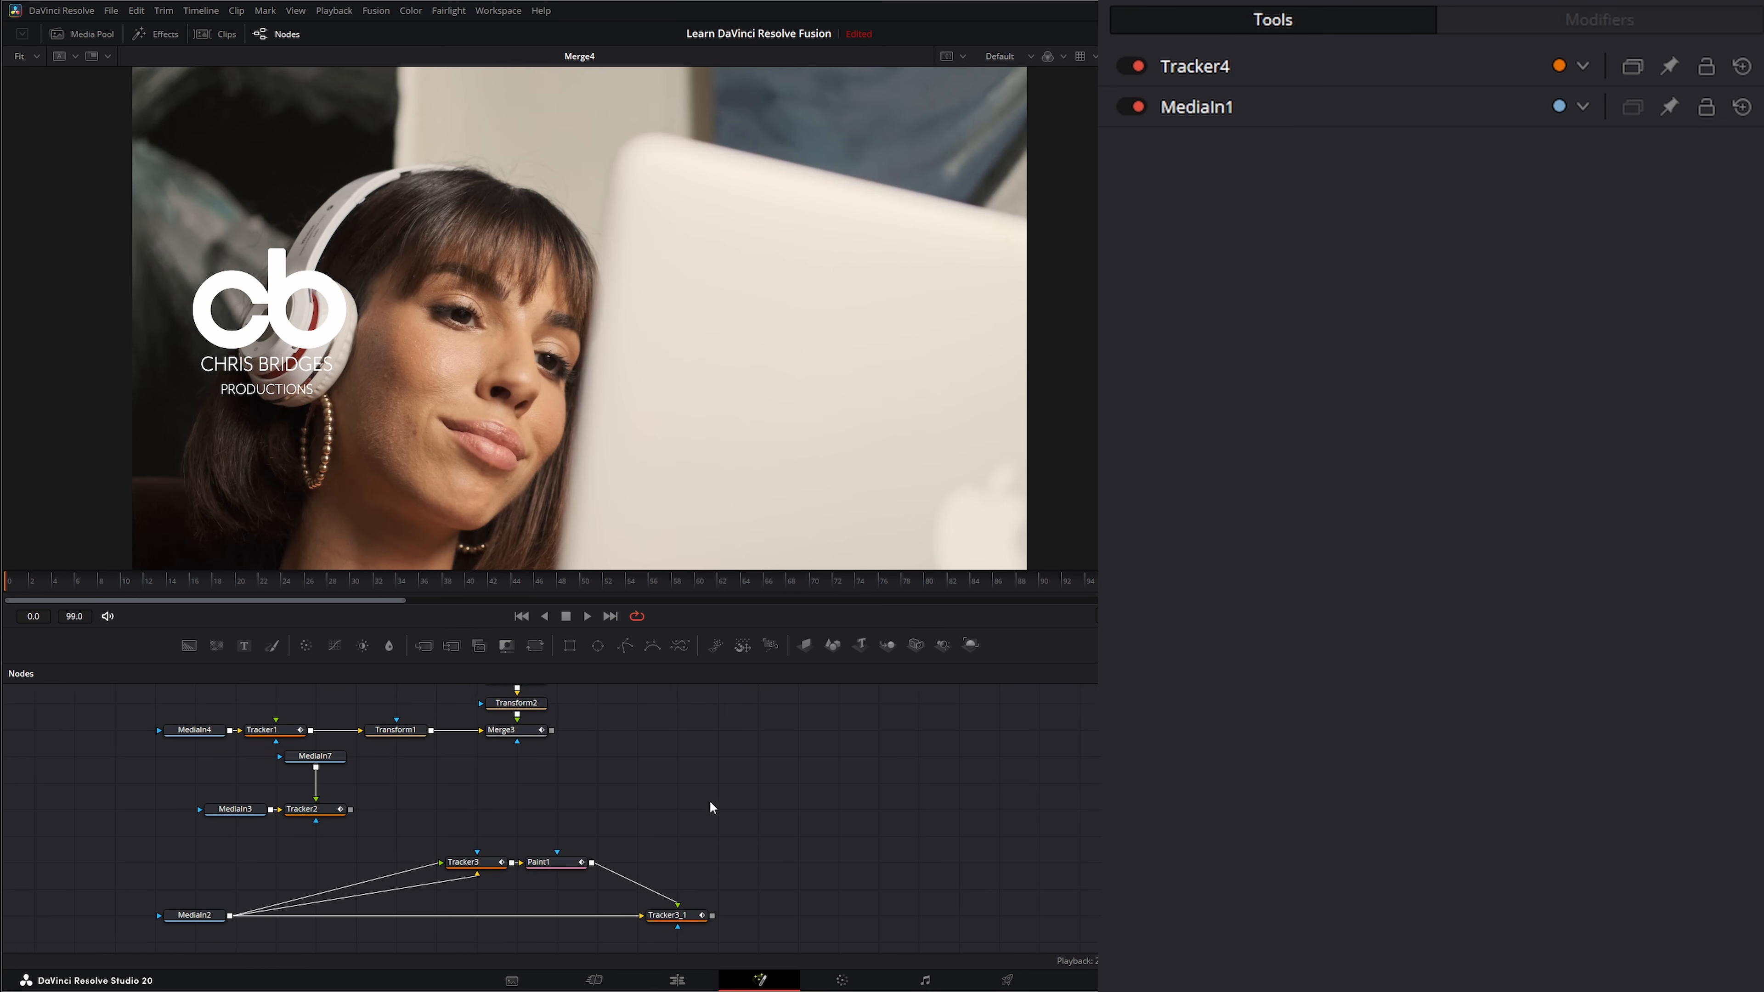
{"action": "scroll", "coordinate": [701, 813], "scroll_direction": "up", "scroll_amount": 3}
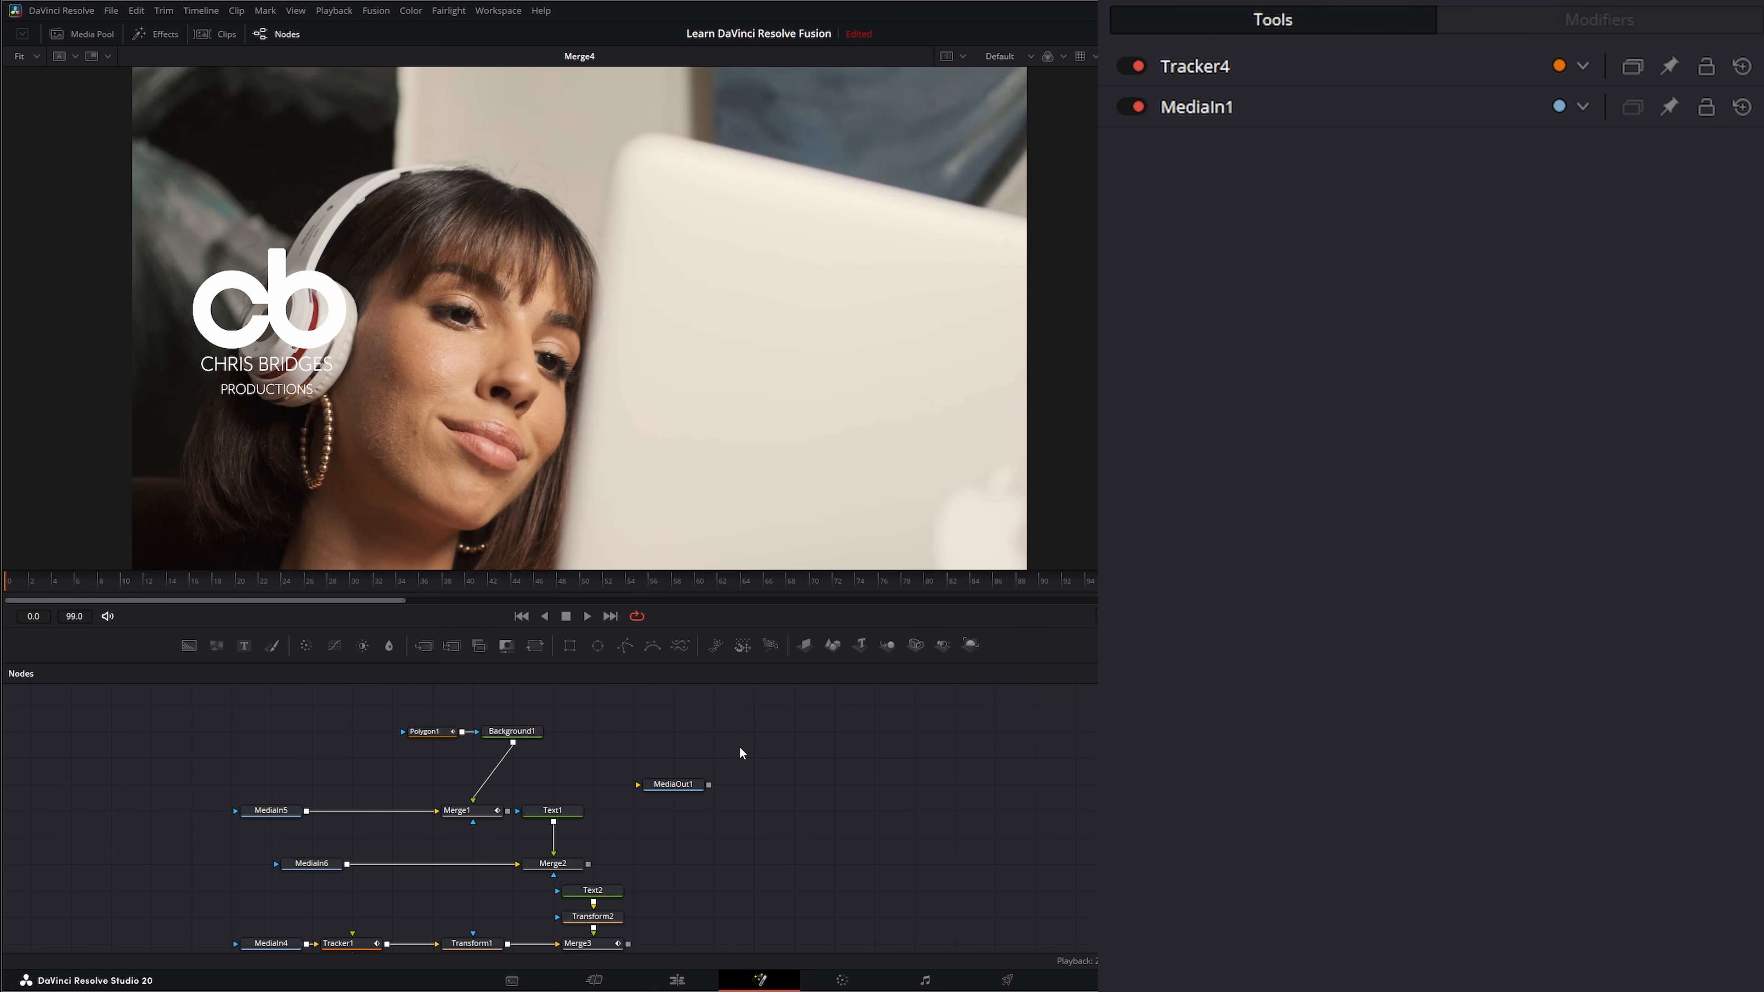
{"action": "left_click_drag", "start_coordinate": [739, 748], "coordinate": [725, 714]}
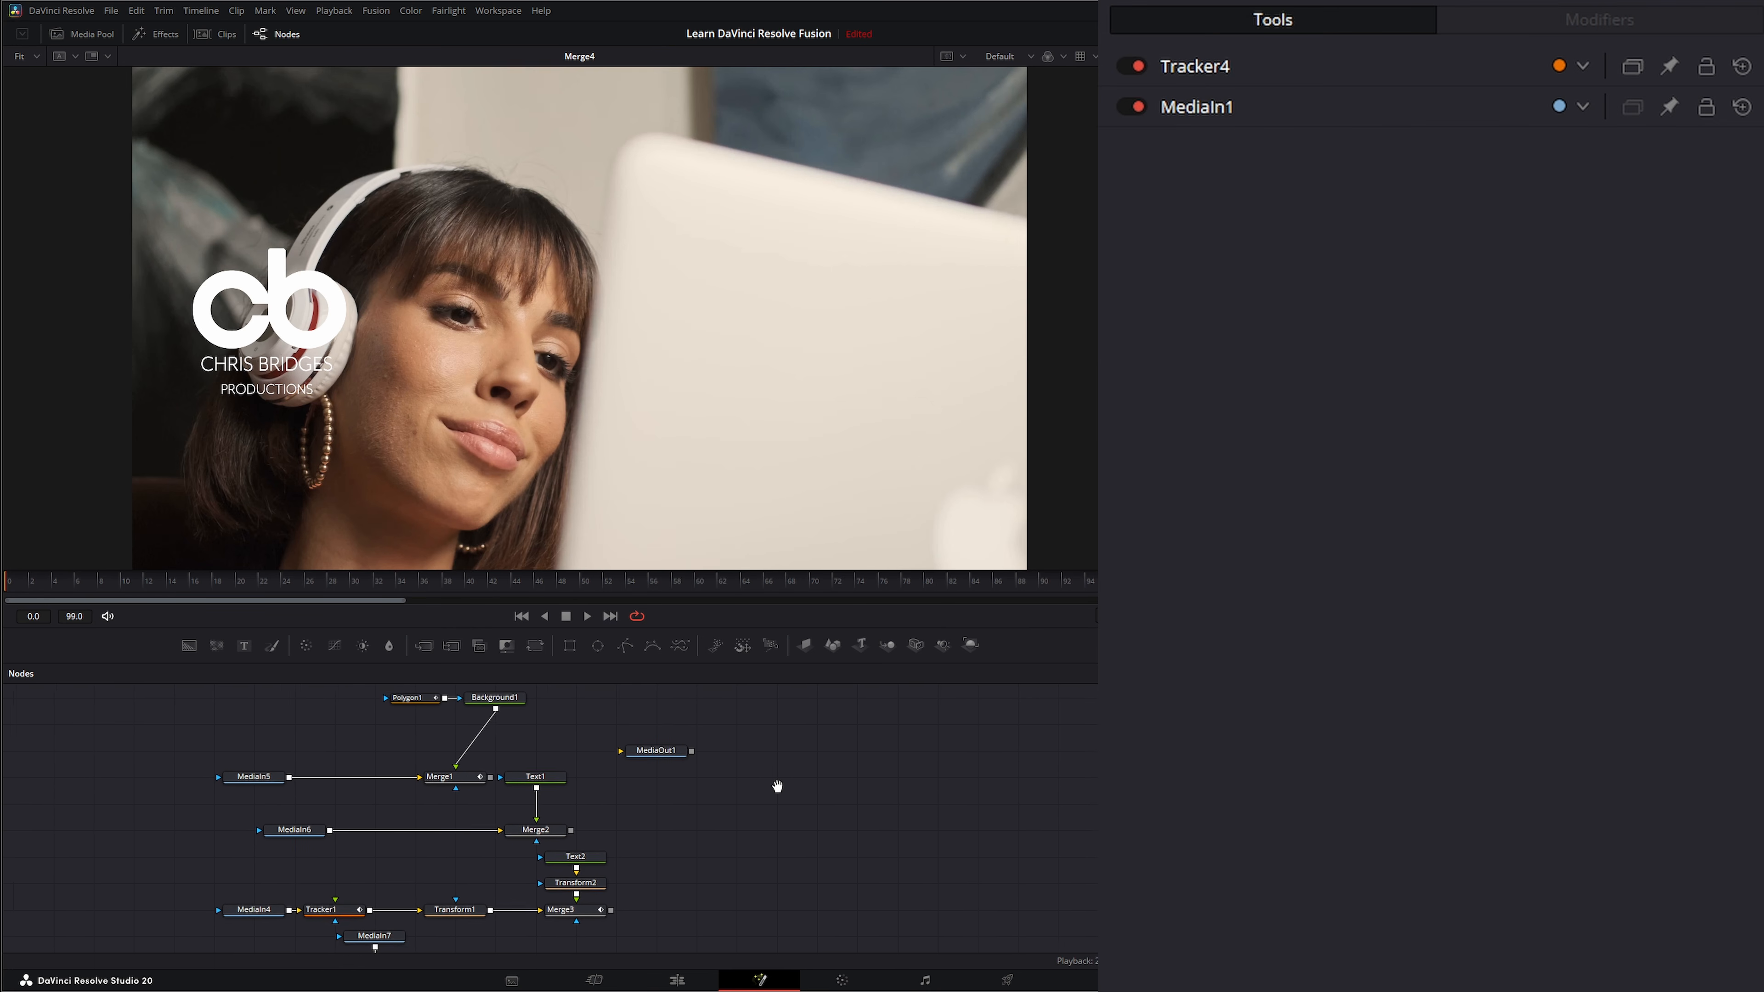
{"action": "left_click_drag", "start_coordinate": [777, 786], "coordinate": [770, 703]}
{"action": "mouse_move", "coordinate": [746, 867]}
{"action": "left_mouse_down"}
{"action": "mouse_move", "coordinate": [748, 730]}
{"action": "mouse_move", "coordinate": [684, 883]}
{"action": "left_mouse_up"}
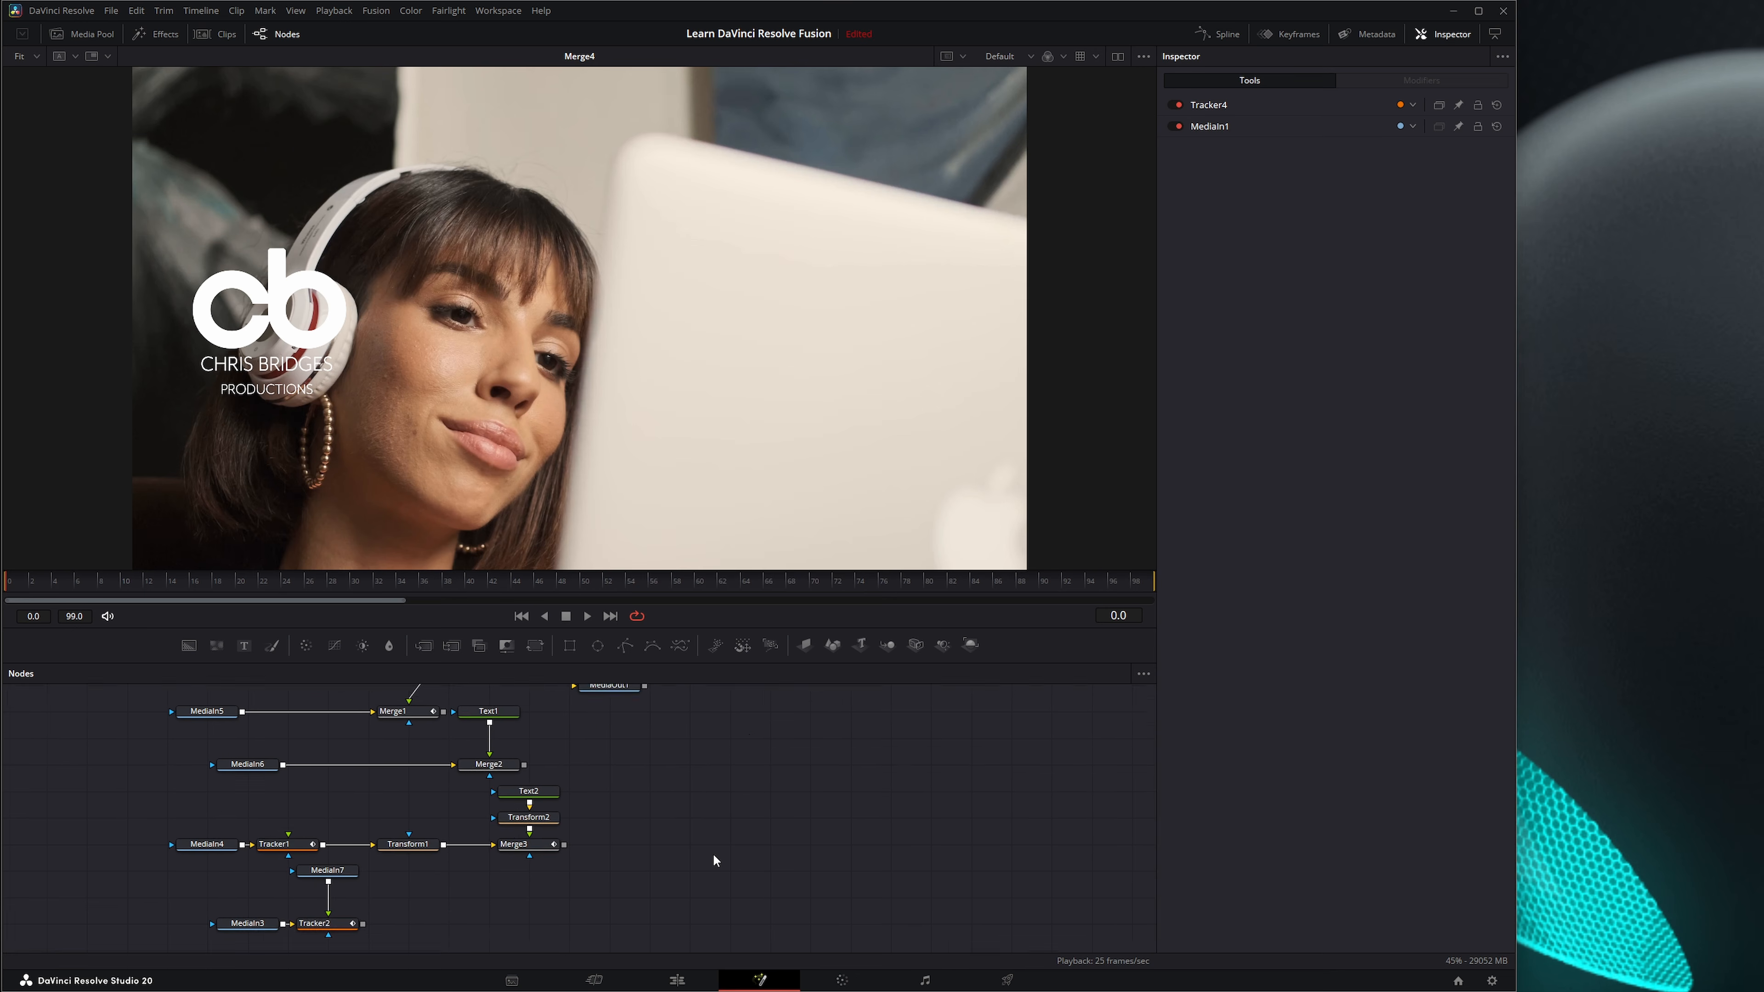
{"action": "mouse_move", "coordinate": [749, 742]}
{"action": "left_mouse_down"}
{"action": "mouse_move", "coordinate": [806, 835]}
{"action": "mouse_move", "coordinate": [785, 780]}
{"action": "left_mouse_up"}
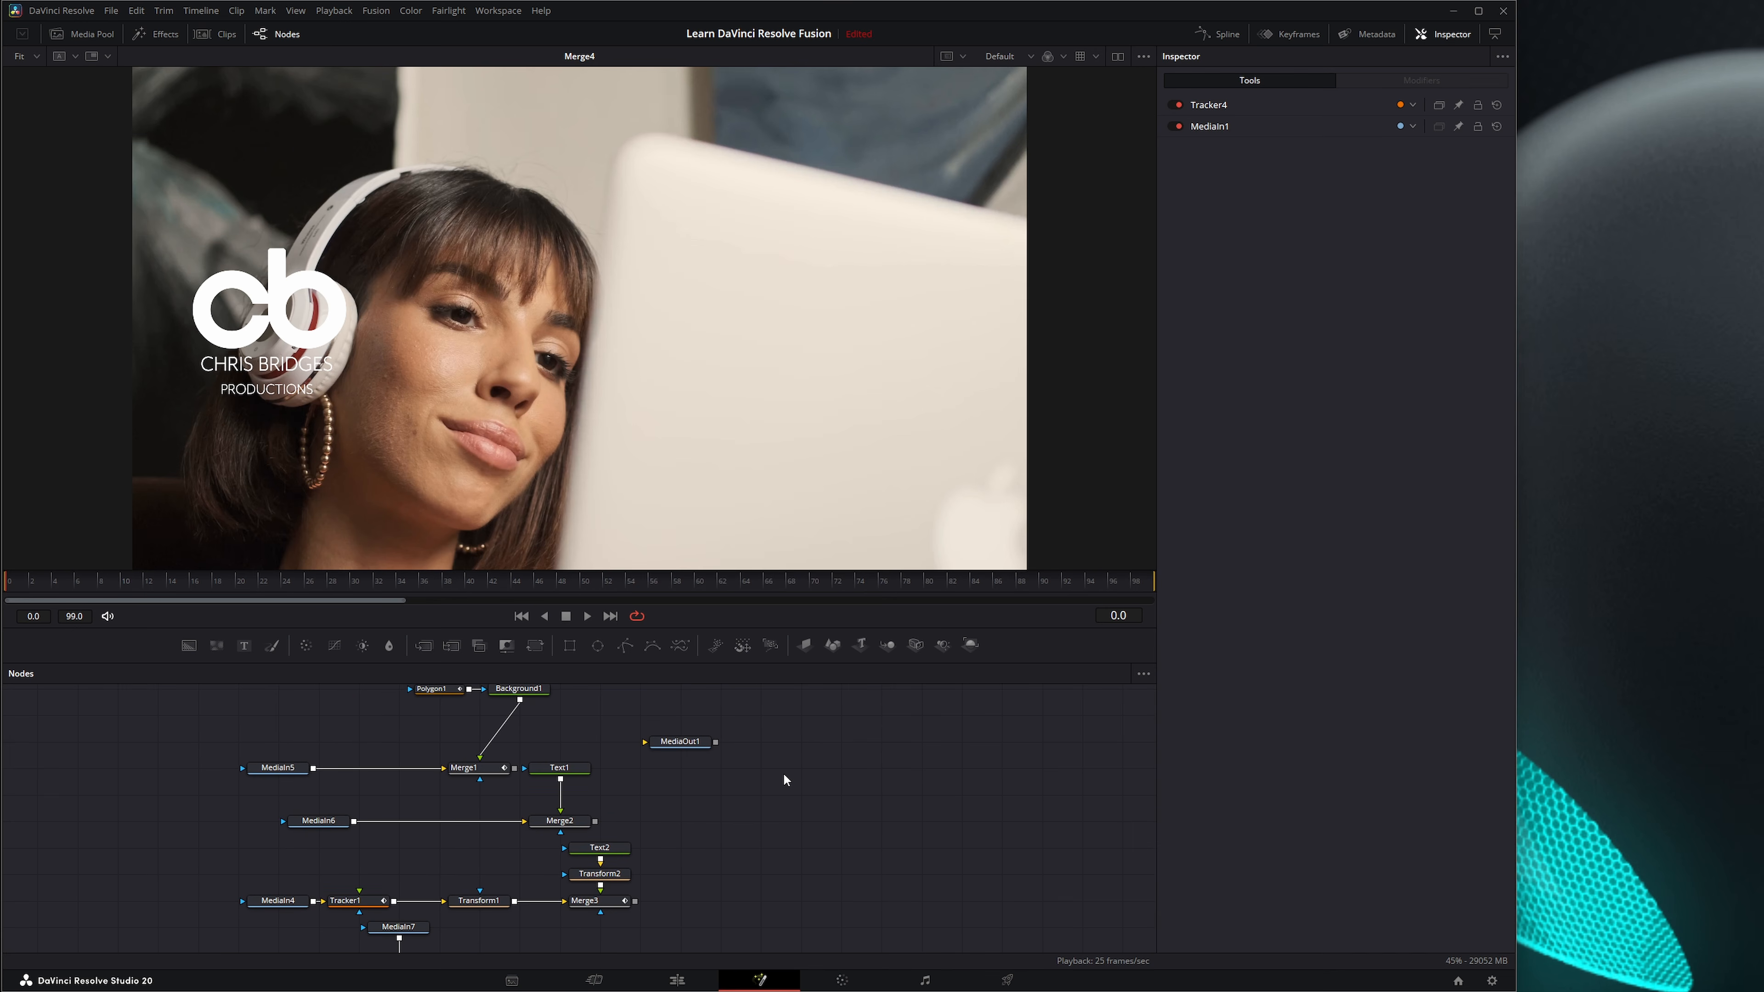